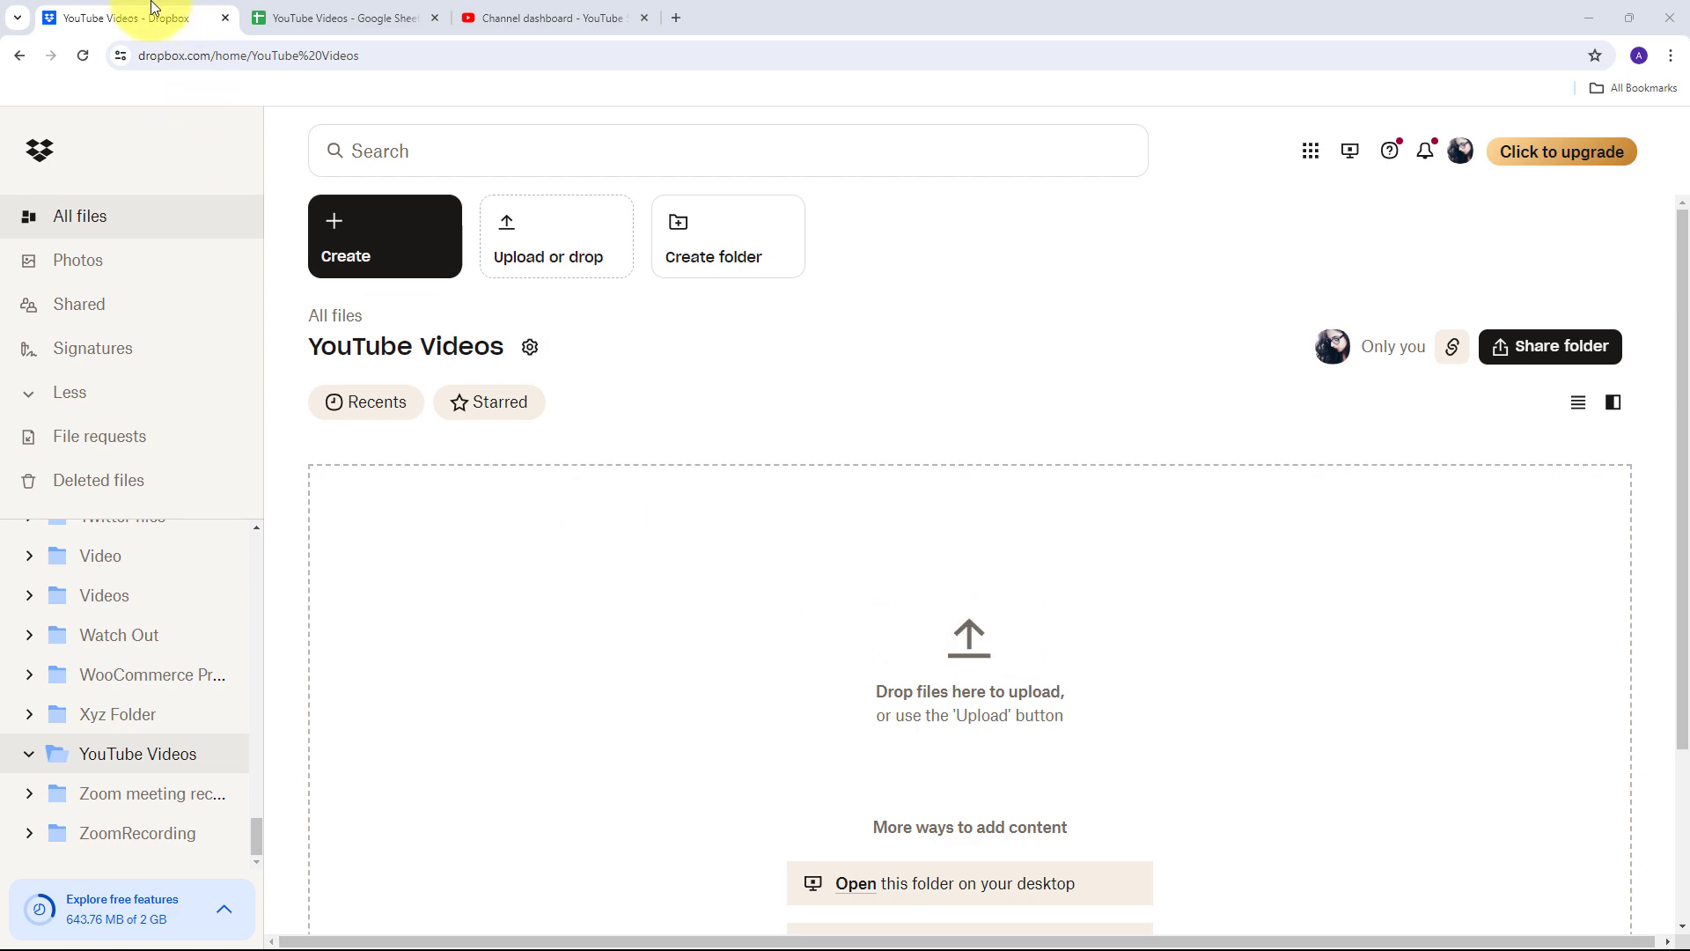
Examine the YouTube Videos folder in Dropbox, the video titles, descriptions and tags in the Google Sheet, and the YouTube Studio channel dashboard.
{"action": "left_click", "coordinate": [620, 17]}
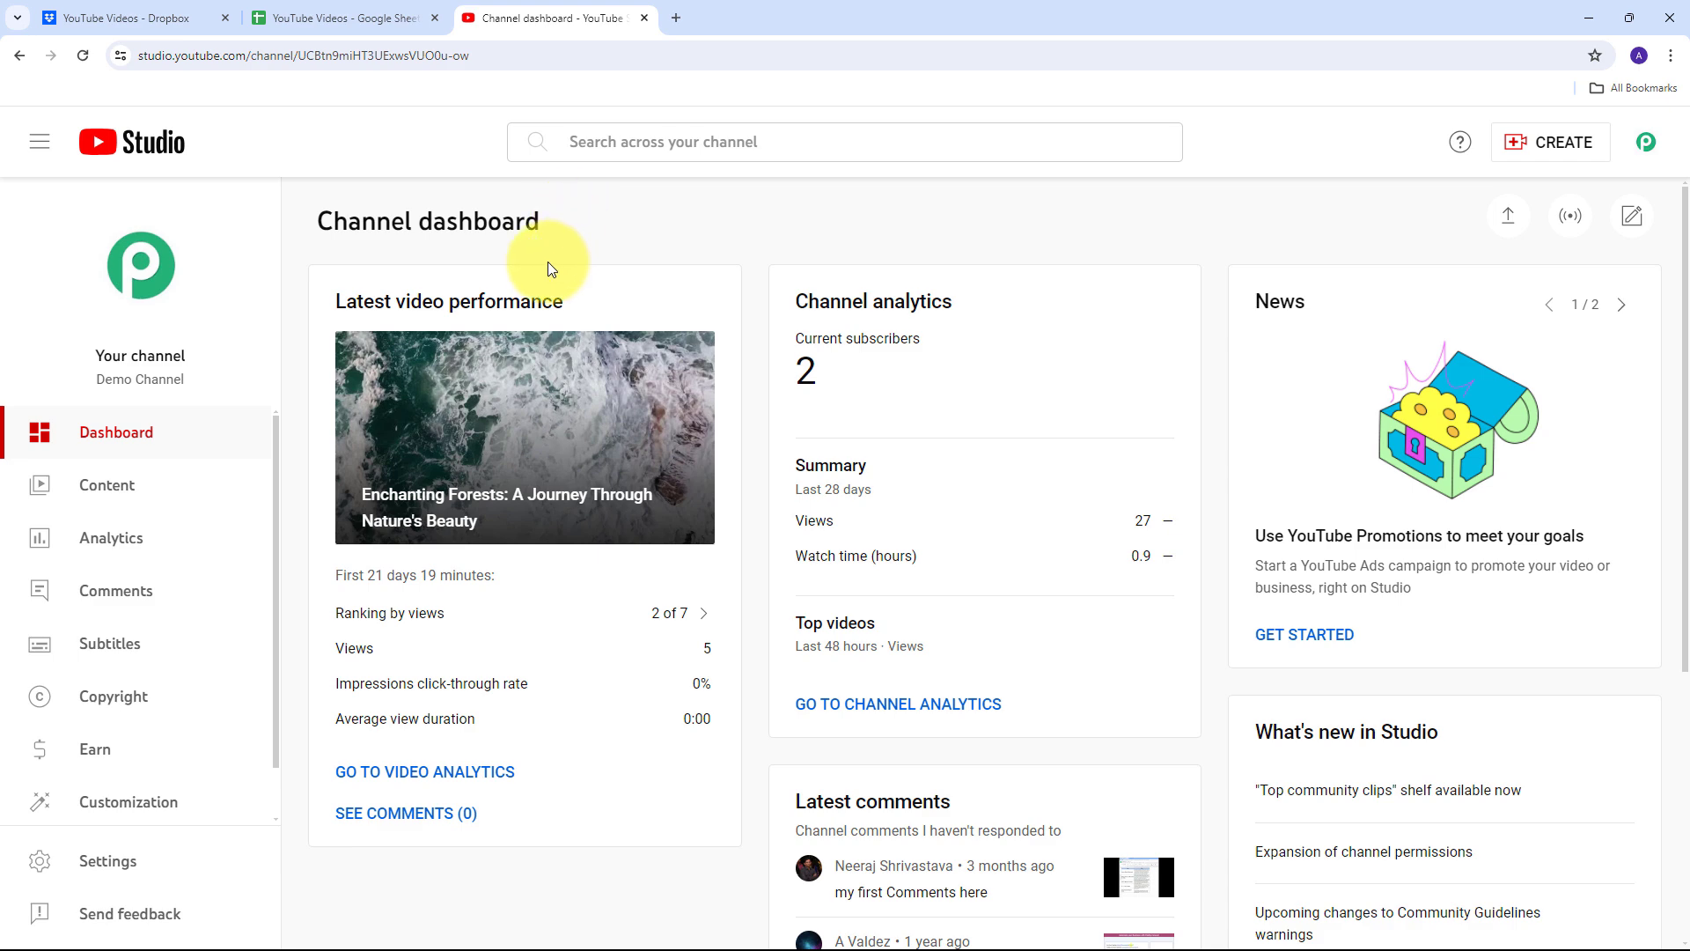
{"action": "left_click", "coordinate": [96, 18]}
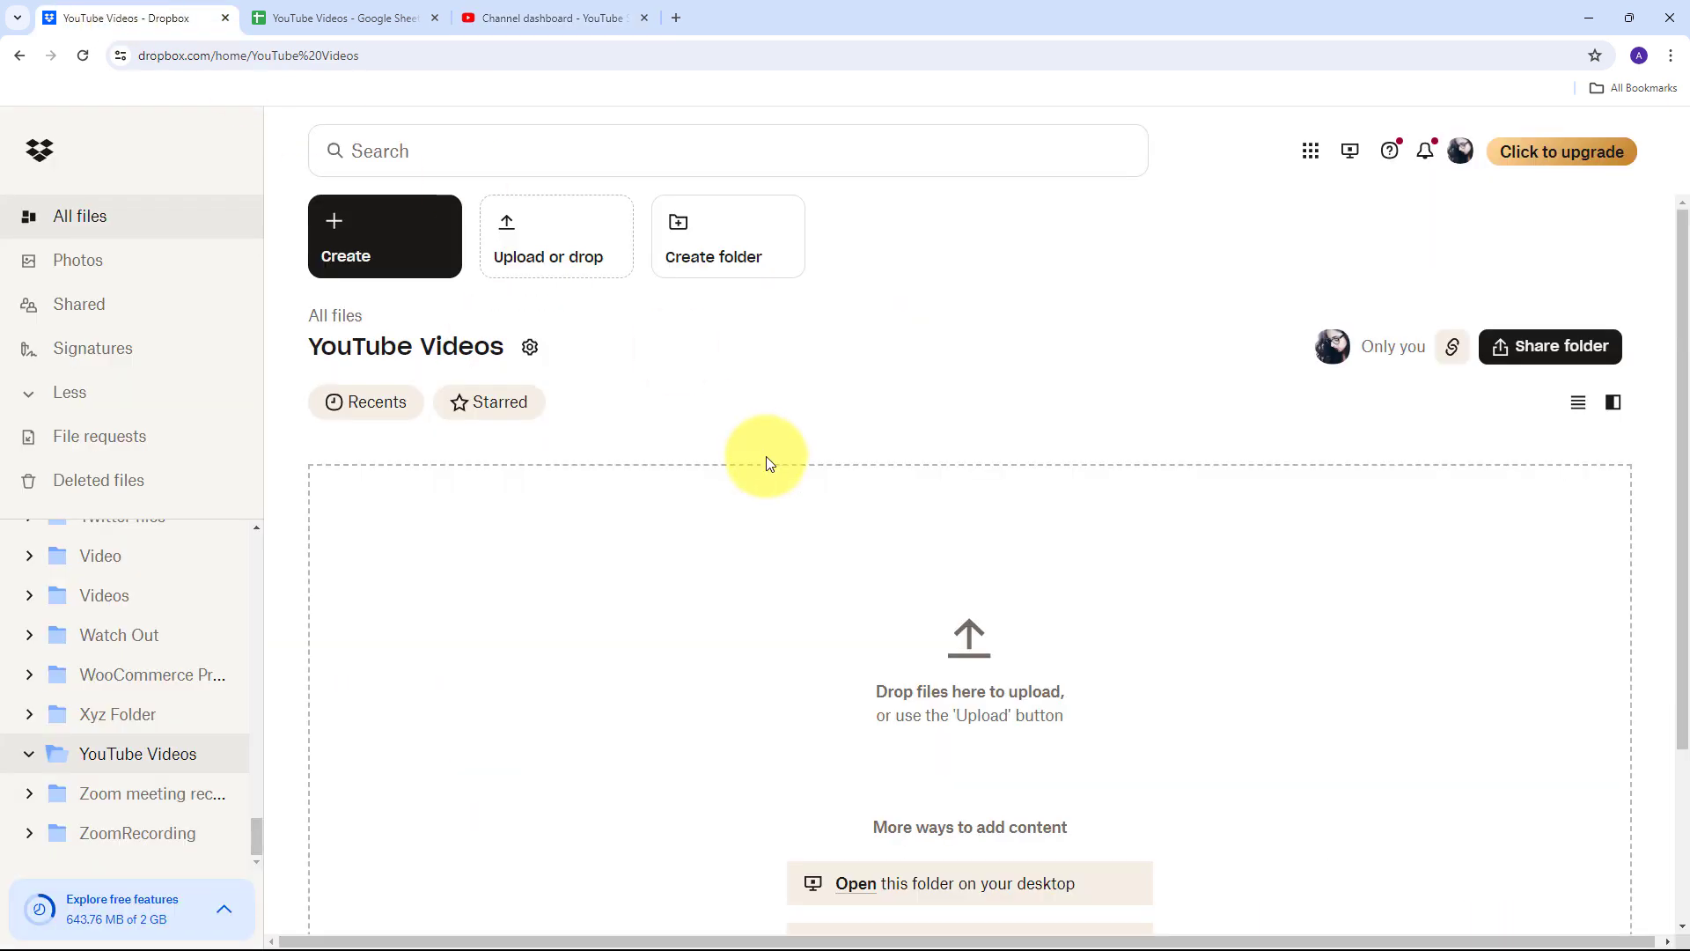
{"action": "scroll", "coordinate": [737, 528], "scroll_direction": "down", "scroll_amount": 1}
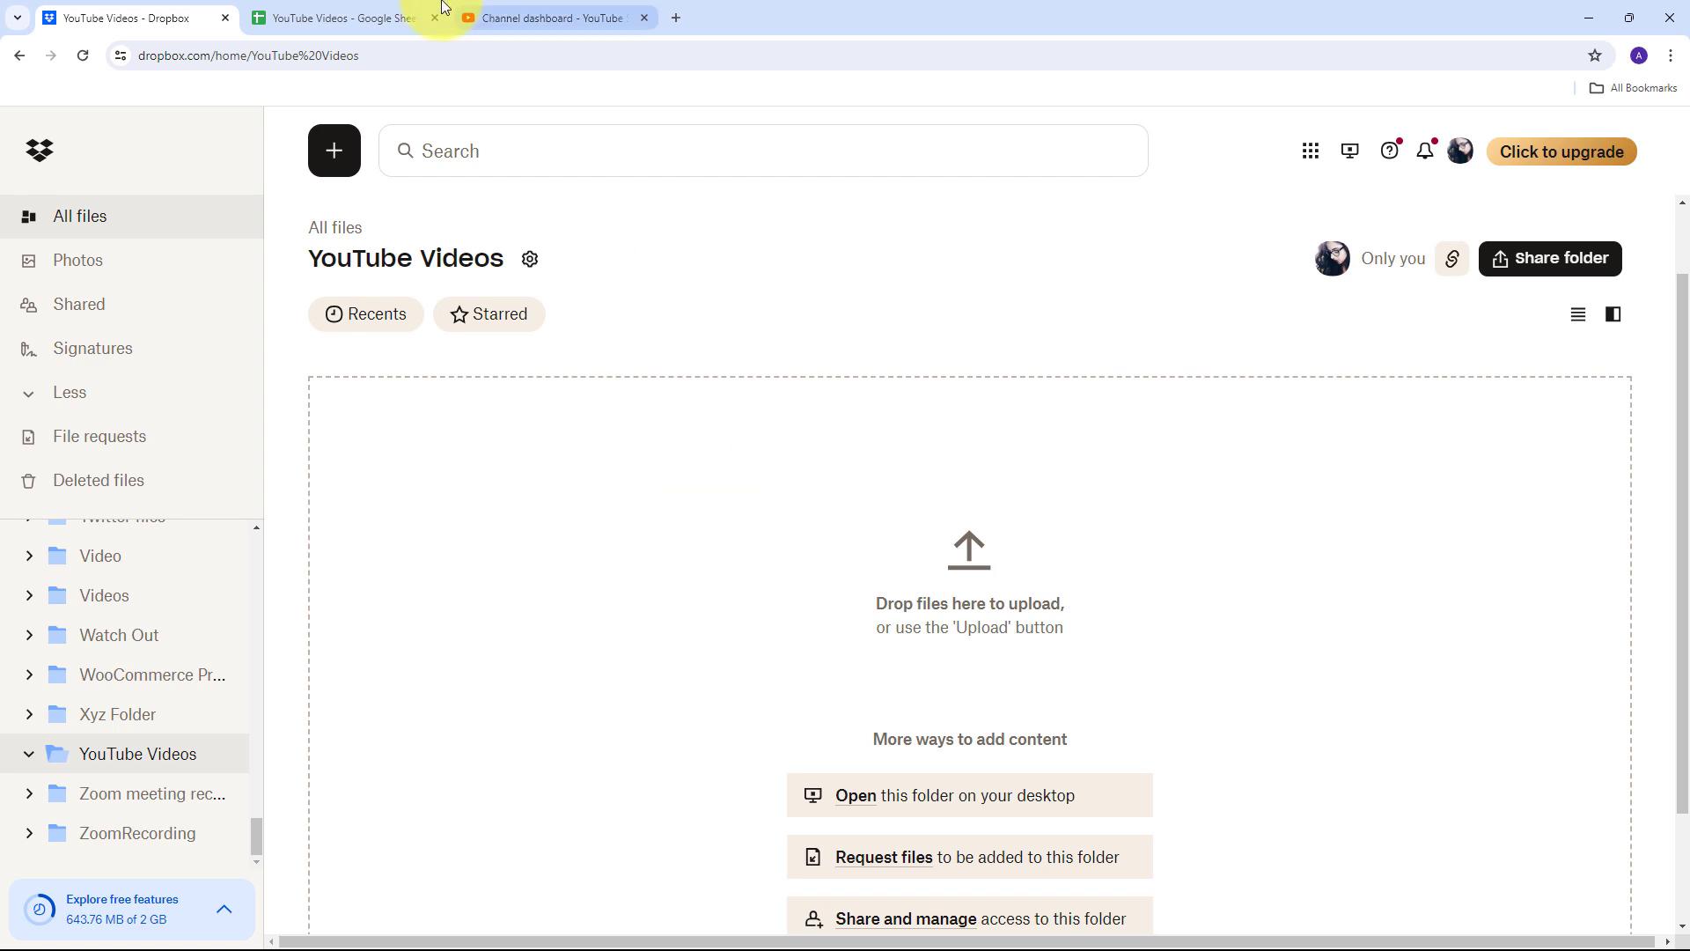
{"action": "left_click", "coordinate": [348, 17]}
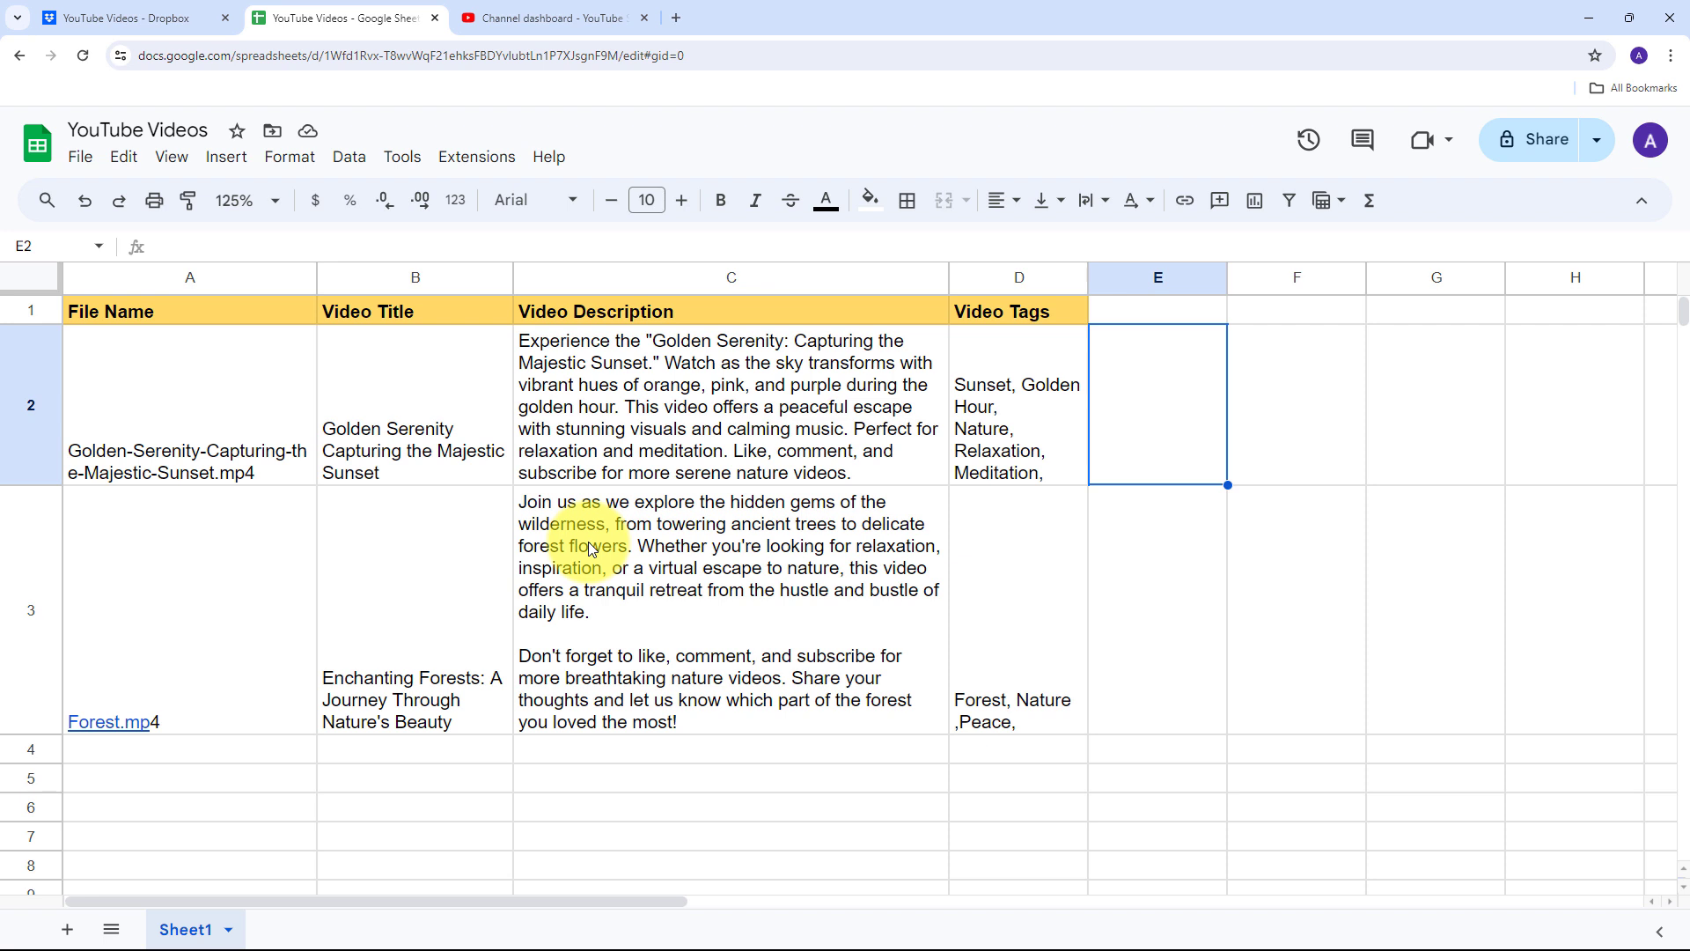
{"action": "left_click", "coordinate": [593, 375]}
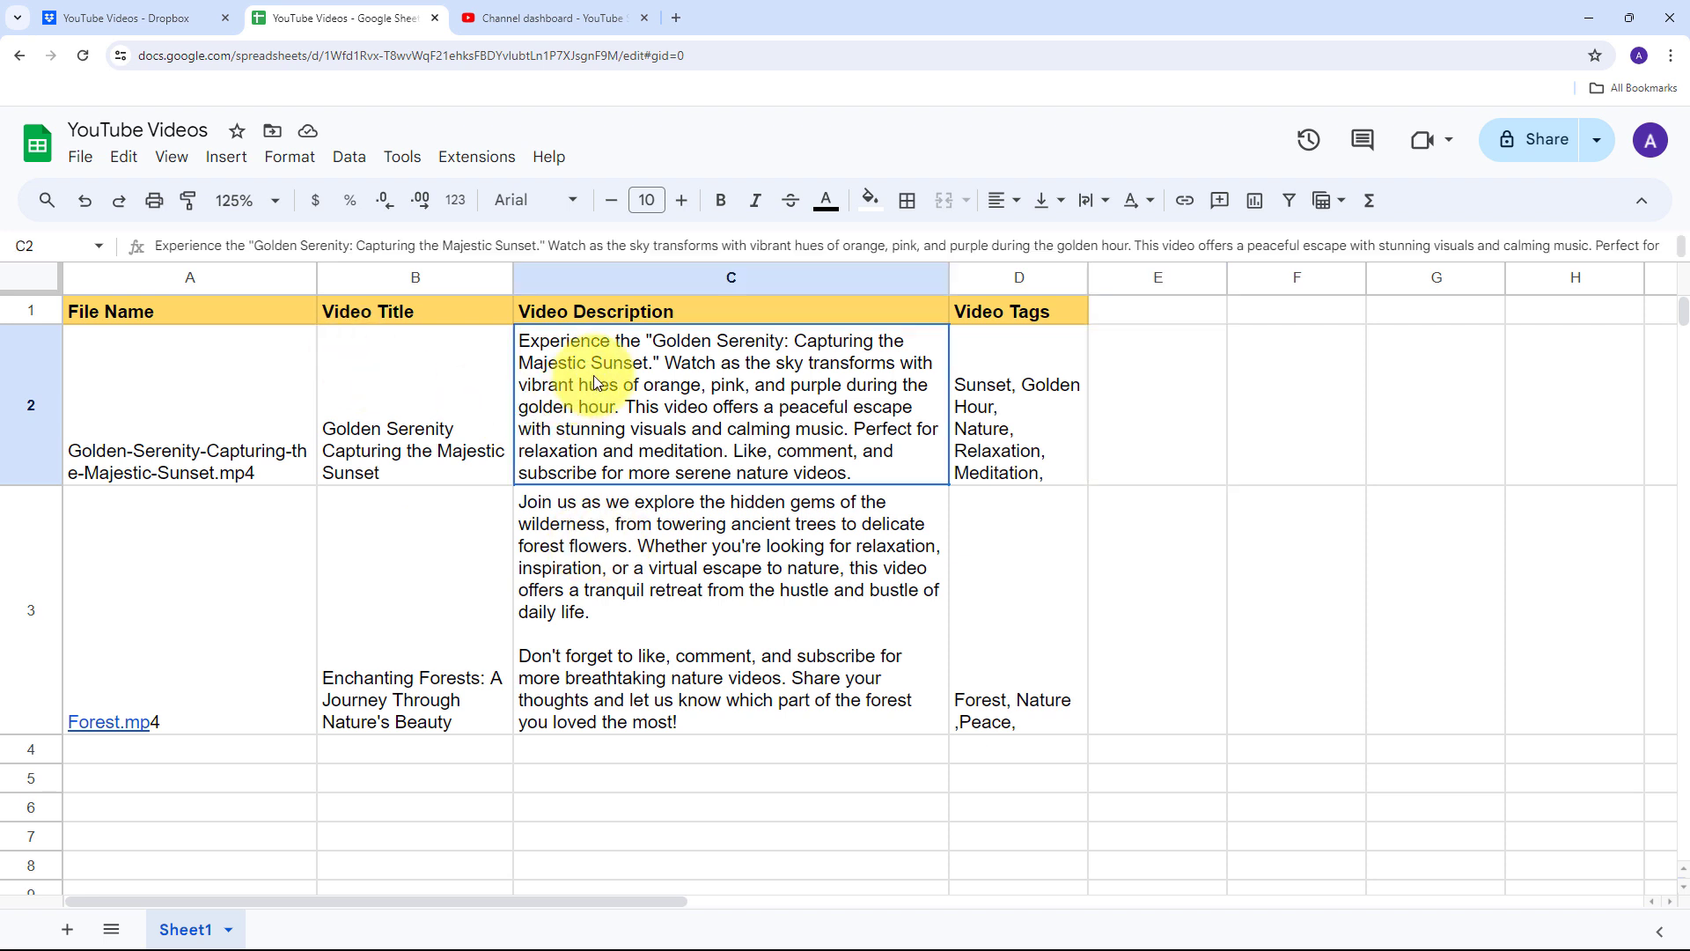
{"action": "left_click", "coordinate": [1022, 470]}
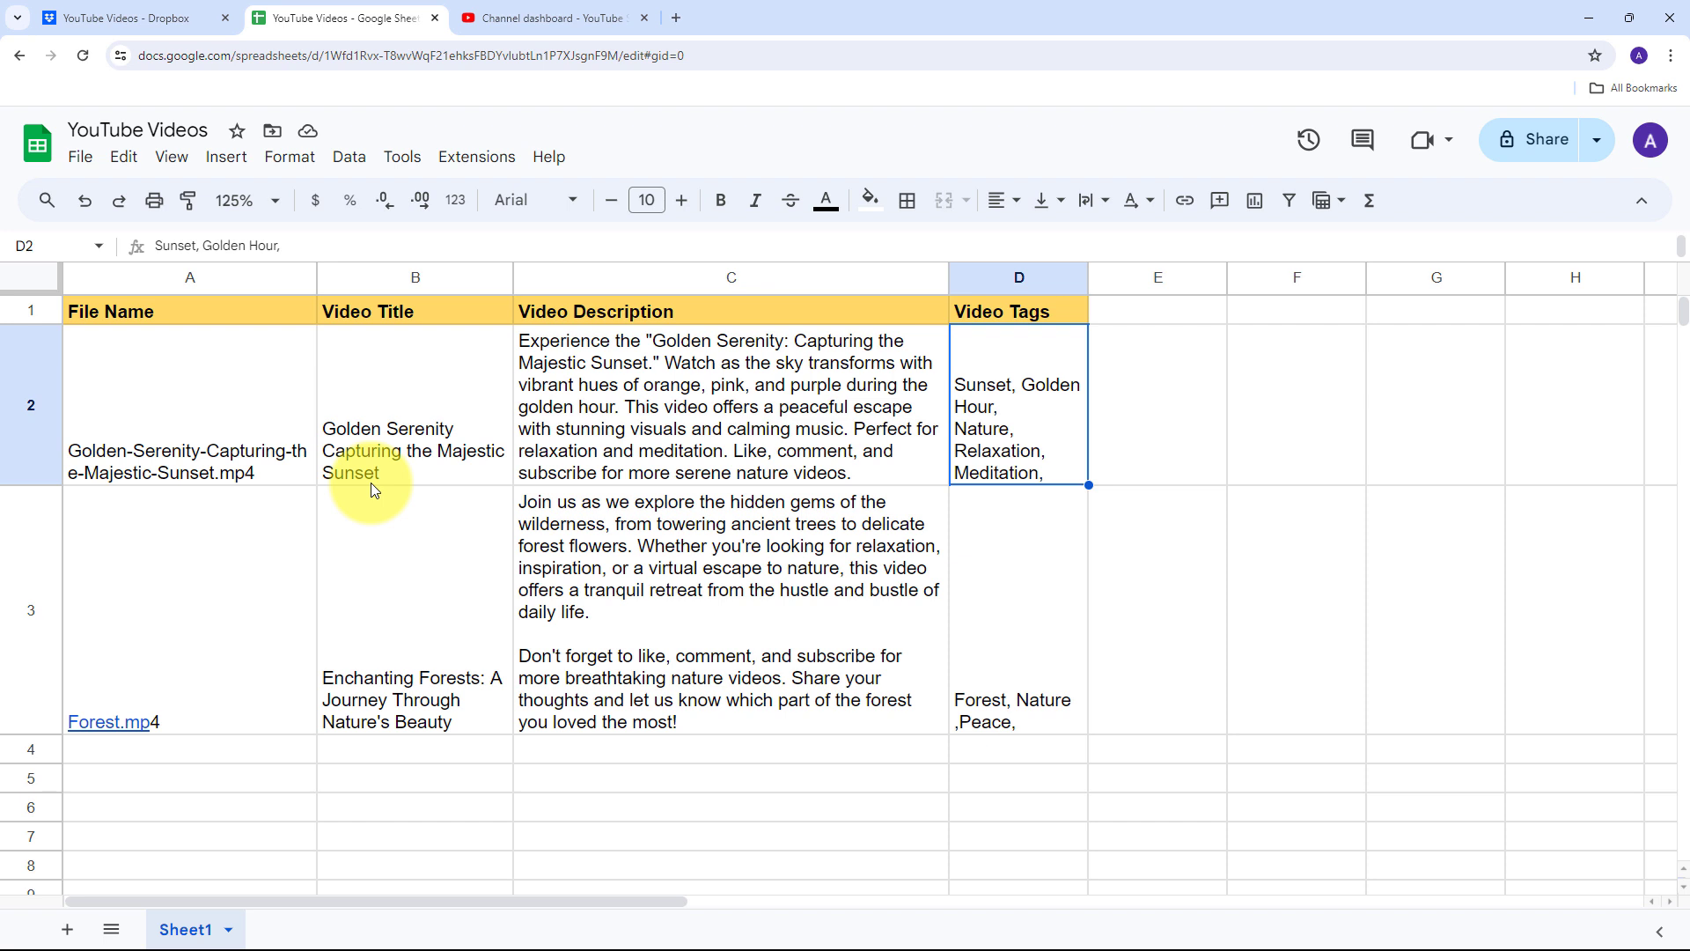
{"action": "left_click", "coordinate": [518, 12]}
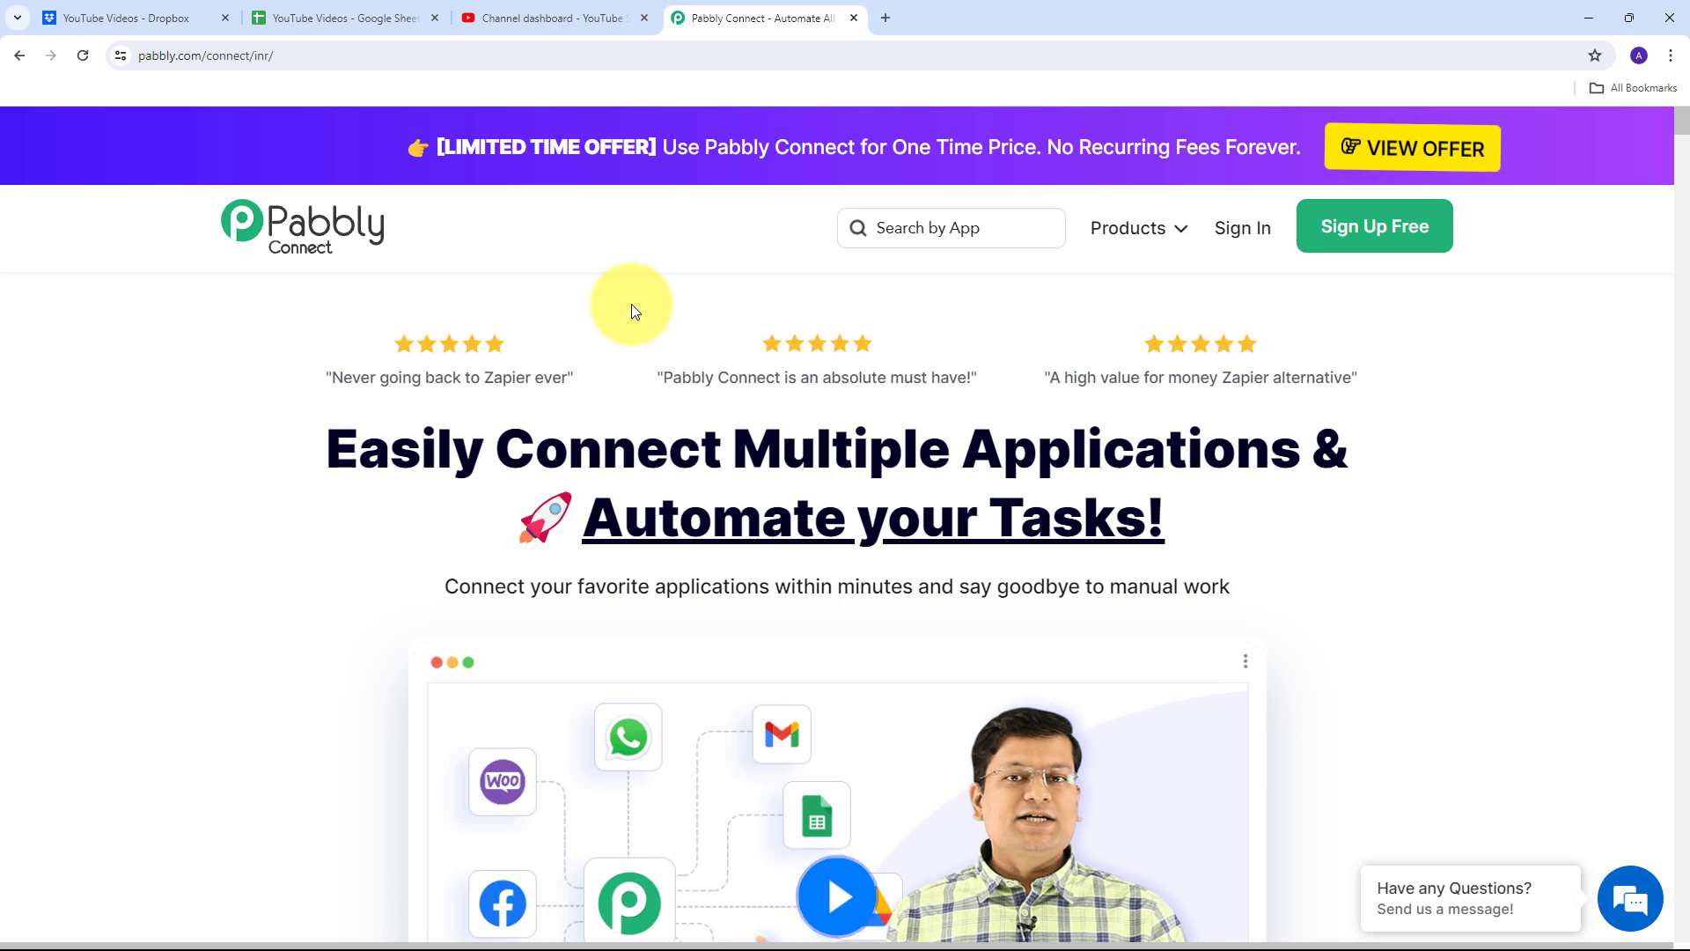
{"action": "left_click", "coordinate": [117, 11]}
{"action": "left_click", "coordinate": [343, 16]}
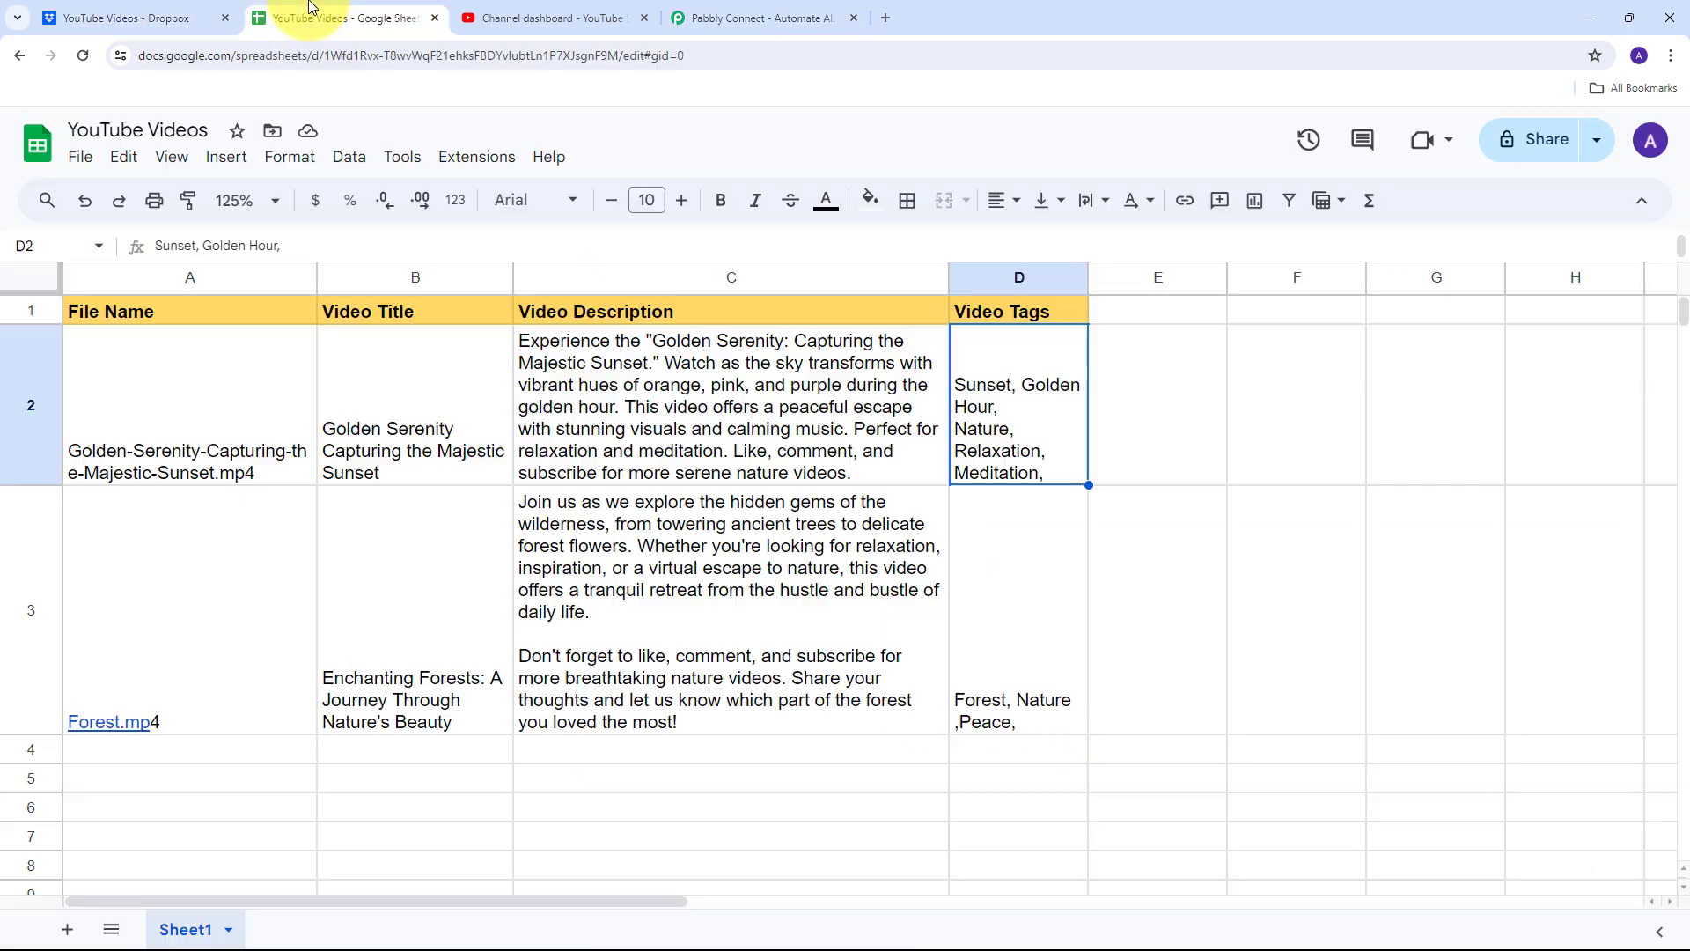
{"action": "left_click", "coordinate": [563, 11]}
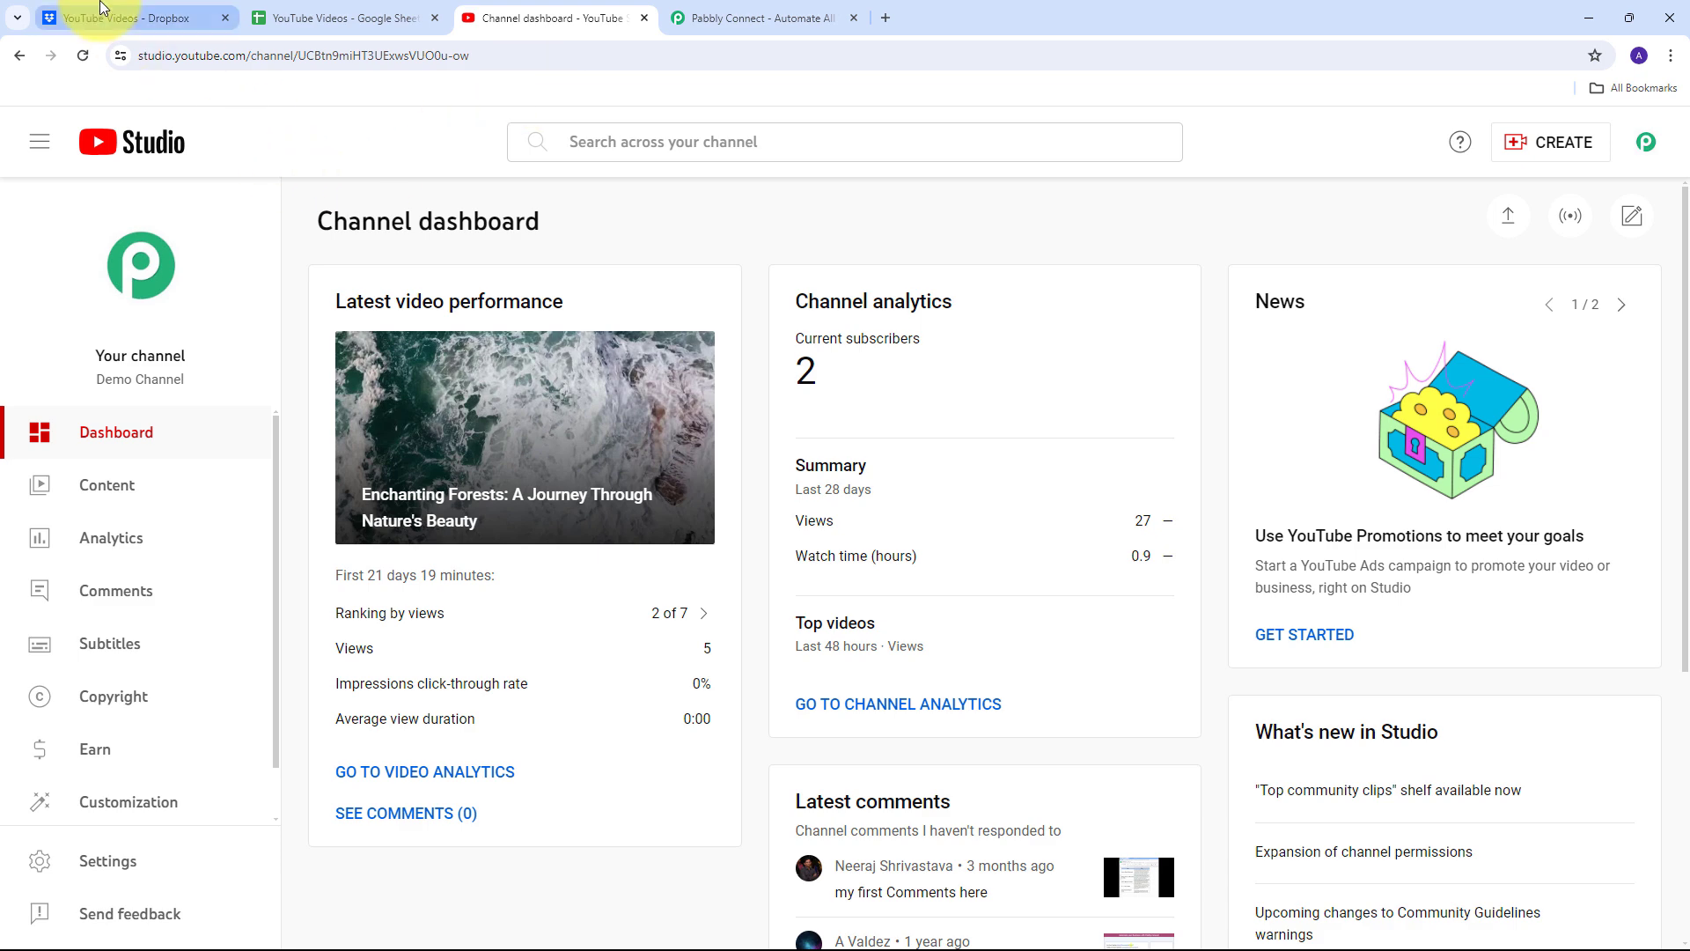
{"action": "left_click", "coordinate": [199, 17]}
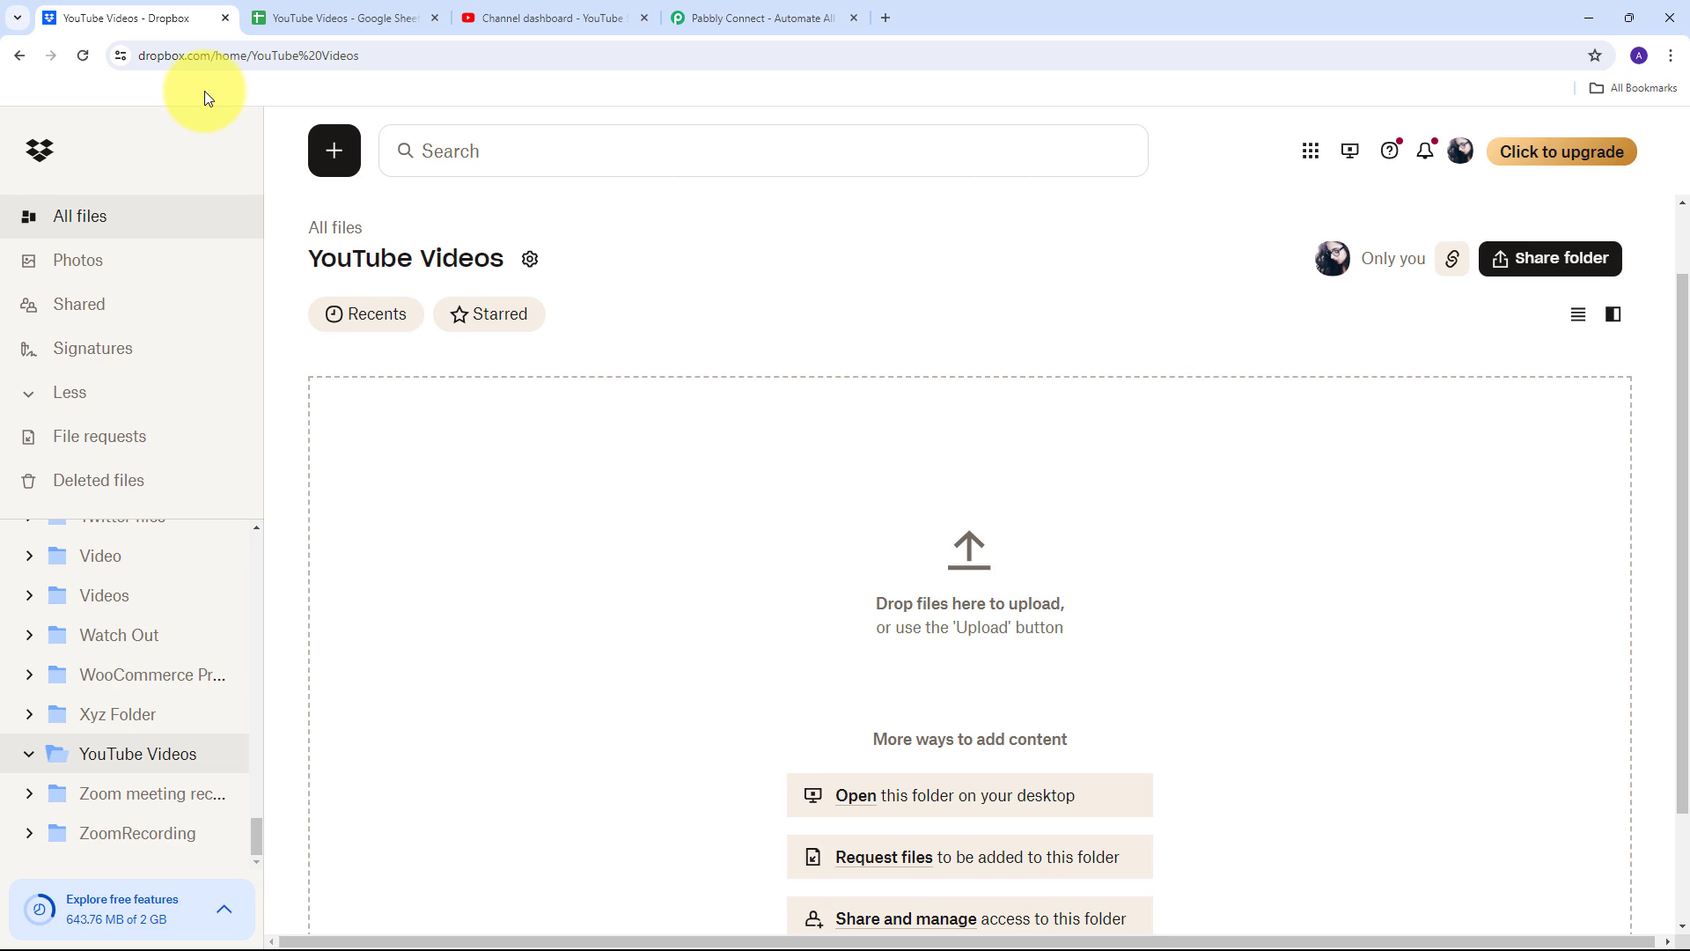
{"action": "left_click", "coordinate": [288, 13]}
{"action": "left_click", "coordinate": [520, 7]}
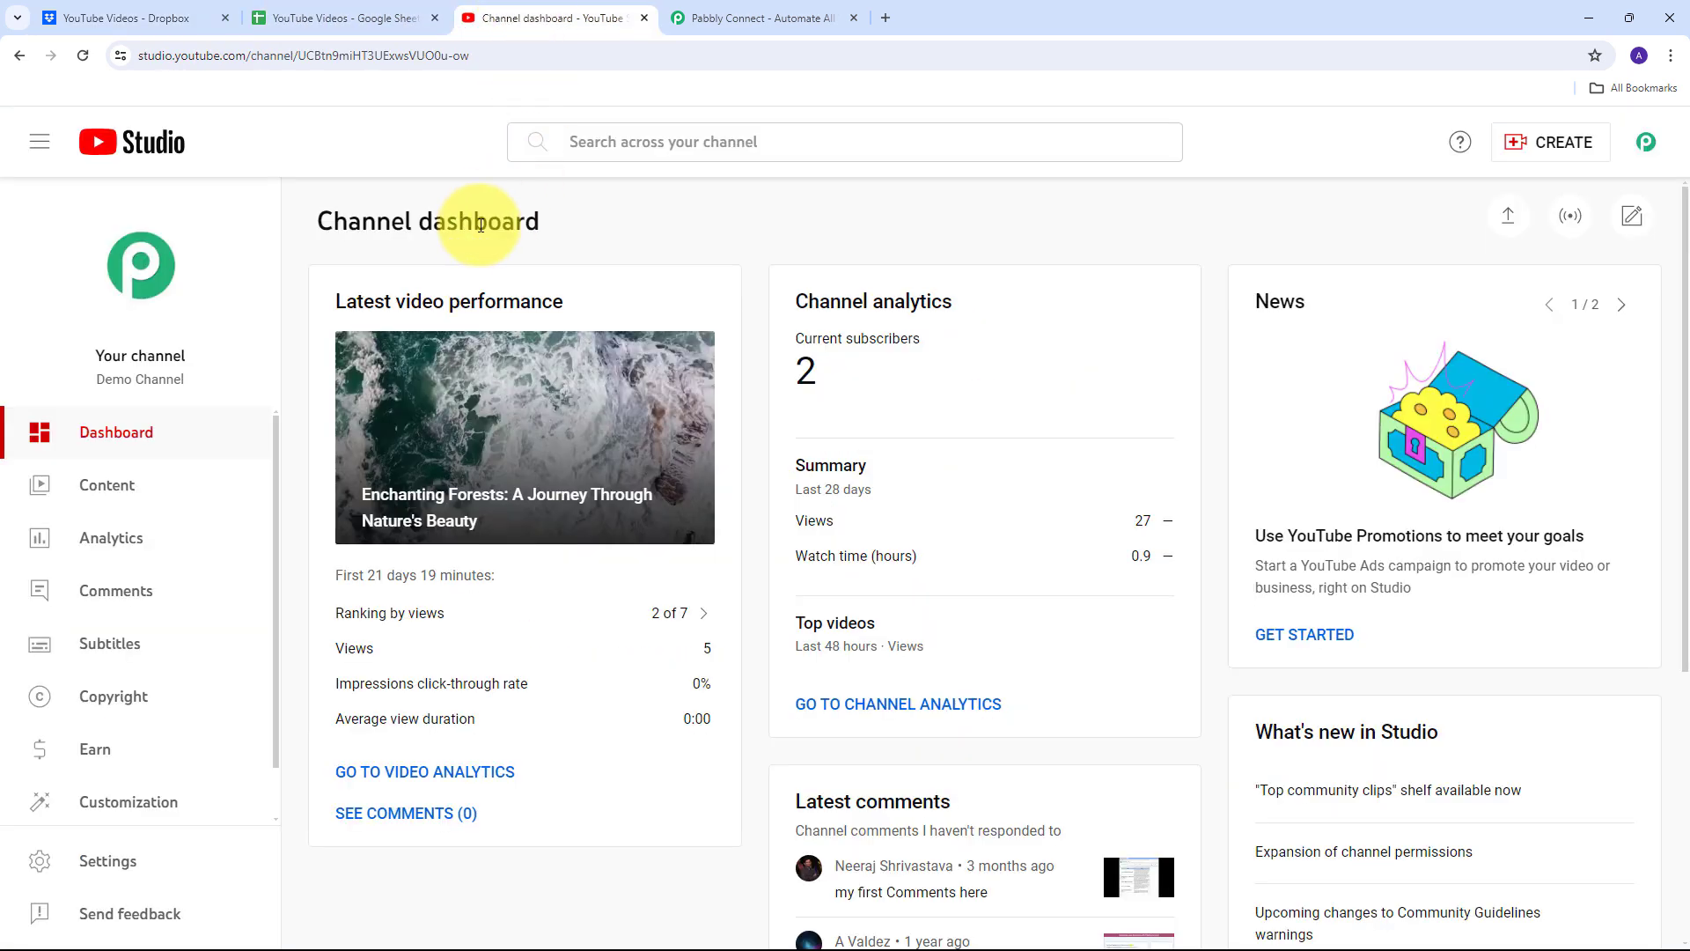
Switch to the Pabbly site, sign in and open the Pabbly Connect application.
{"action": "key", "text": "ctrl+Tab"}
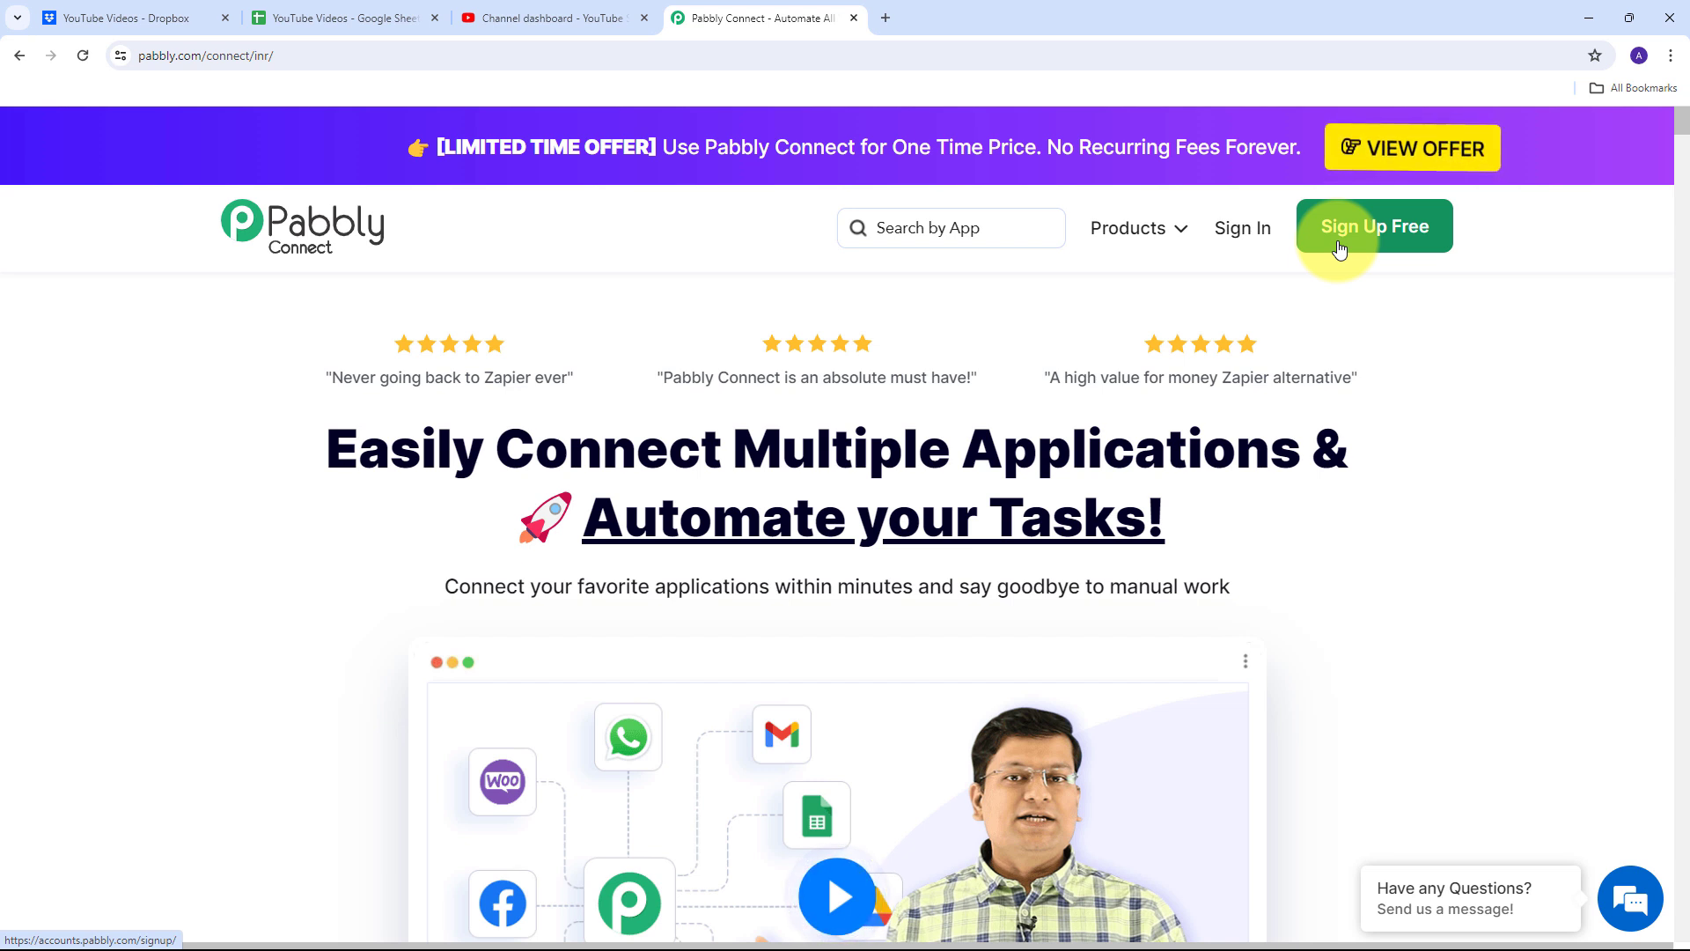
{"action": "left_click", "coordinate": [1229, 244]}
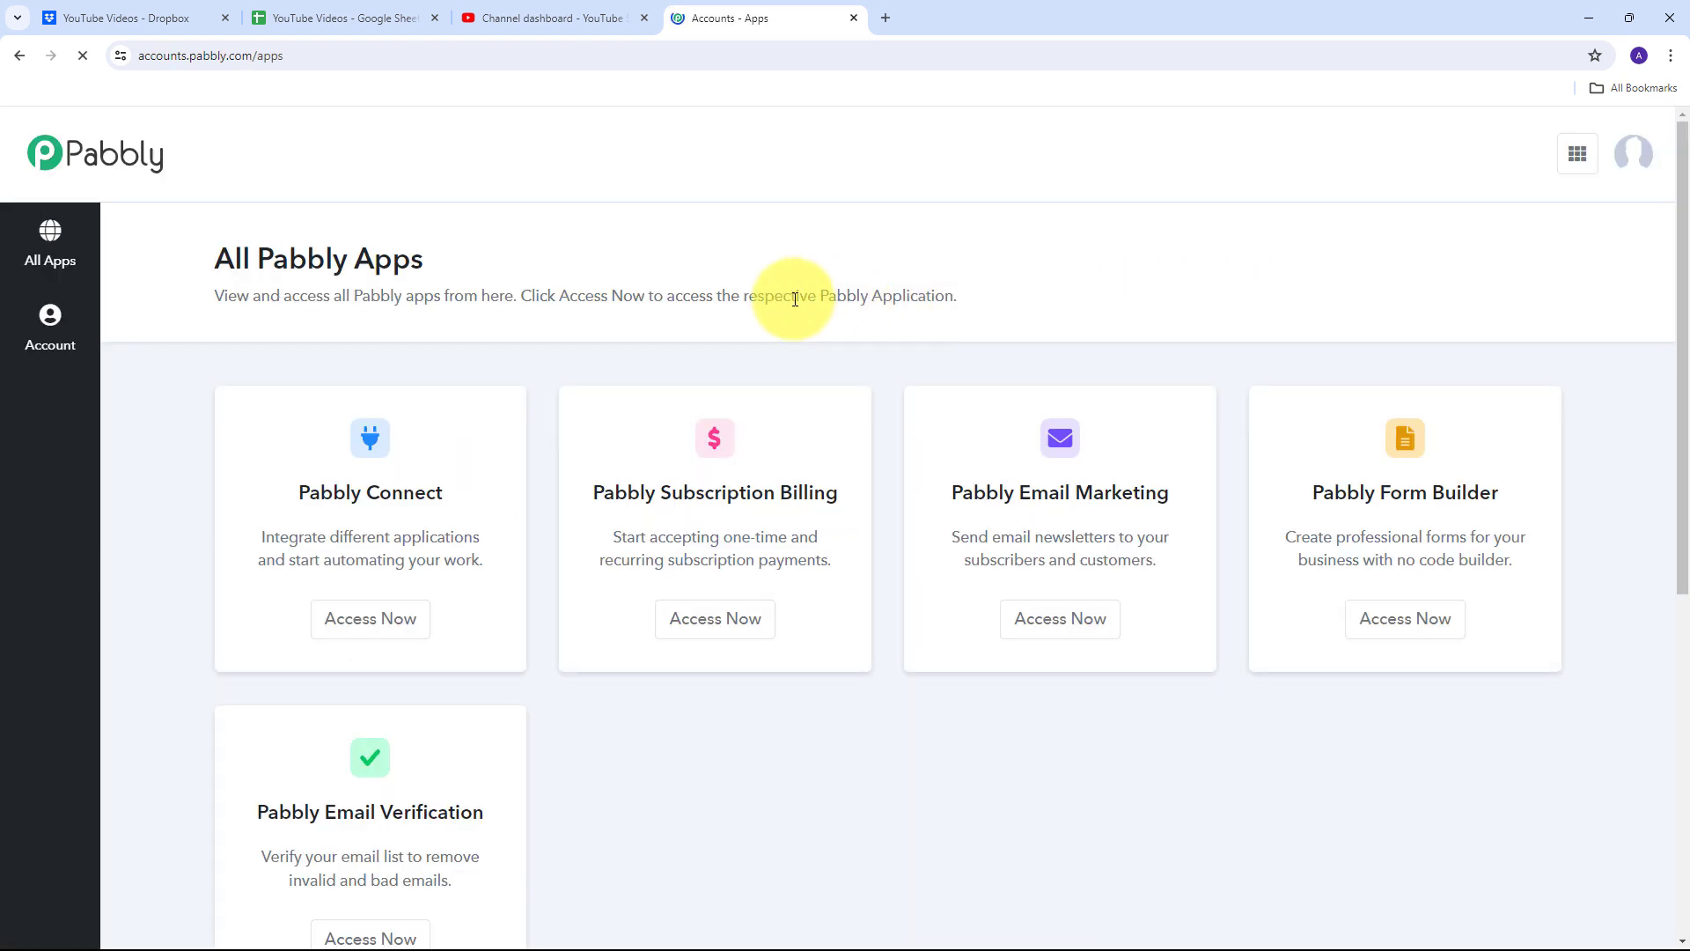
{"action": "scroll", "coordinate": [660, 286], "scroll_direction": "down", "scroll_amount": 1}
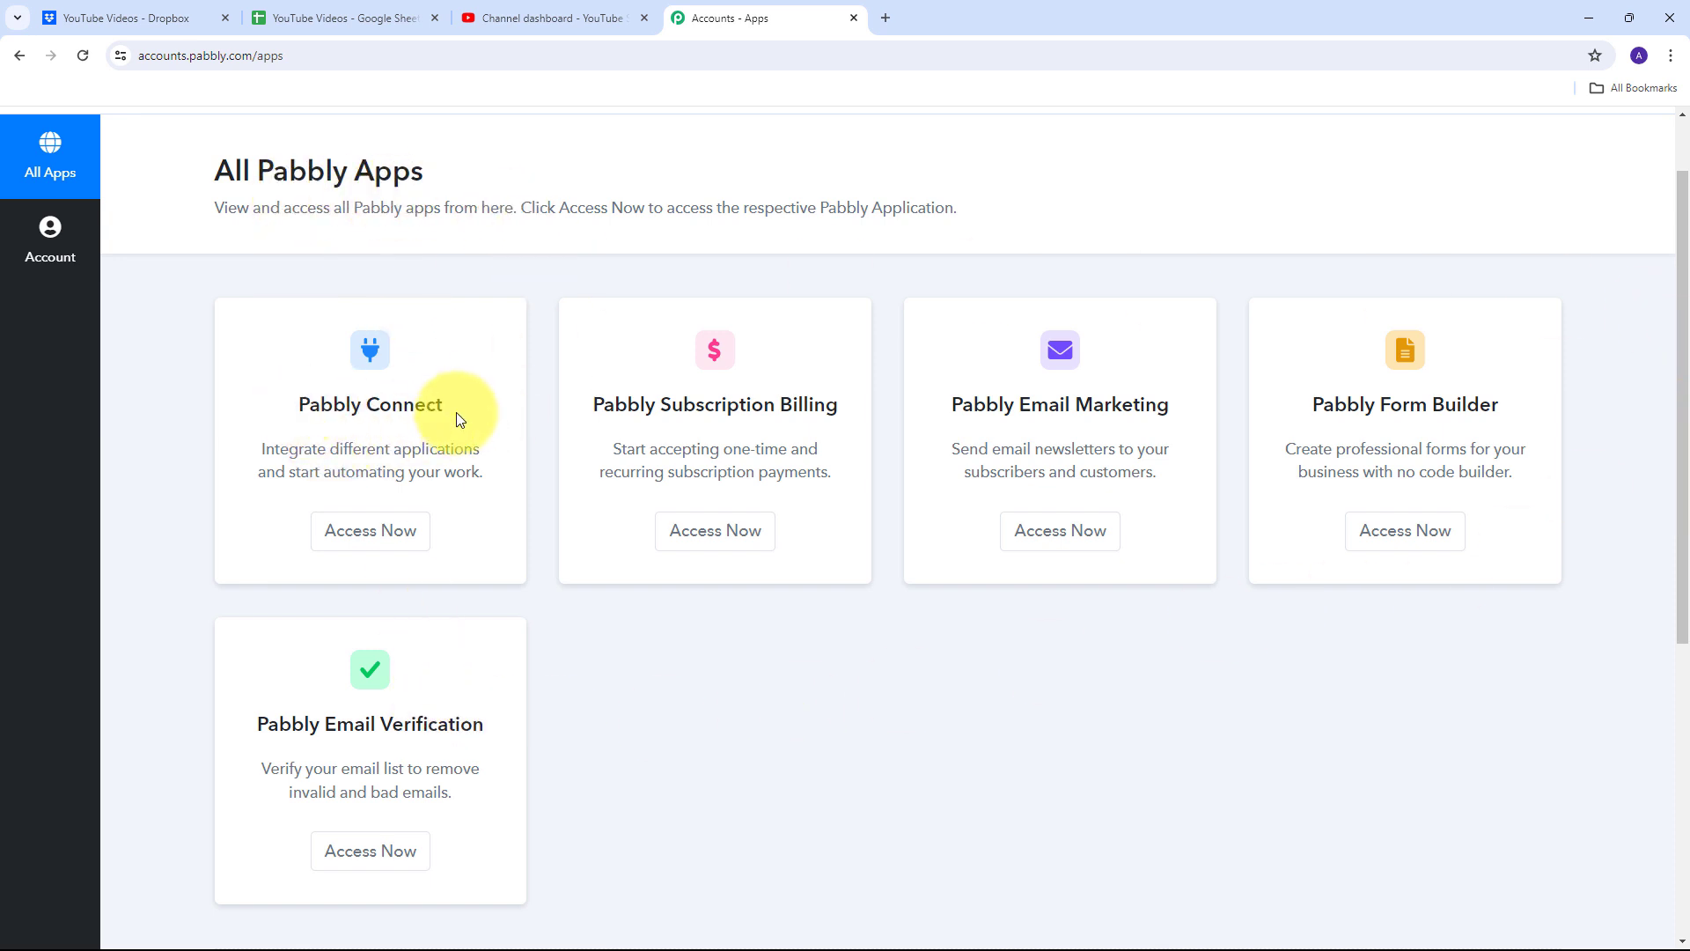
{"action": "left_click", "coordinate": [371, 537]}
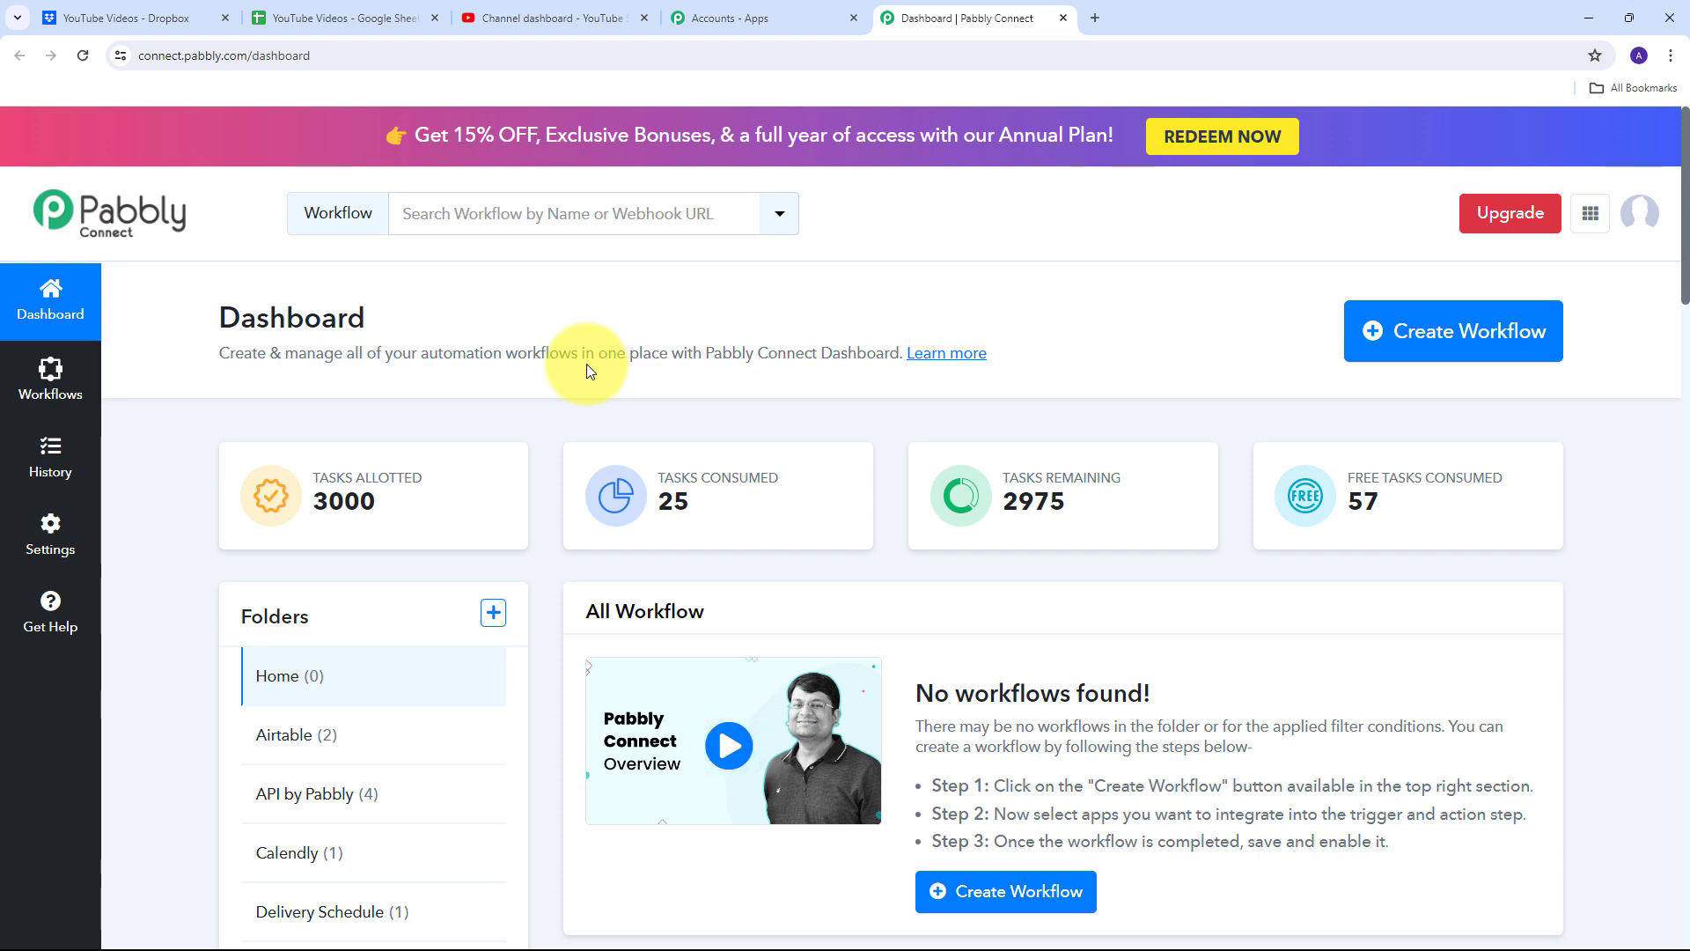
Create a workflow named "Automatically Upload Videos From Dropbox to YouTube" in the YouTube Videos folder.
{"action": "left_click", "coordinate": [1445, 331]}
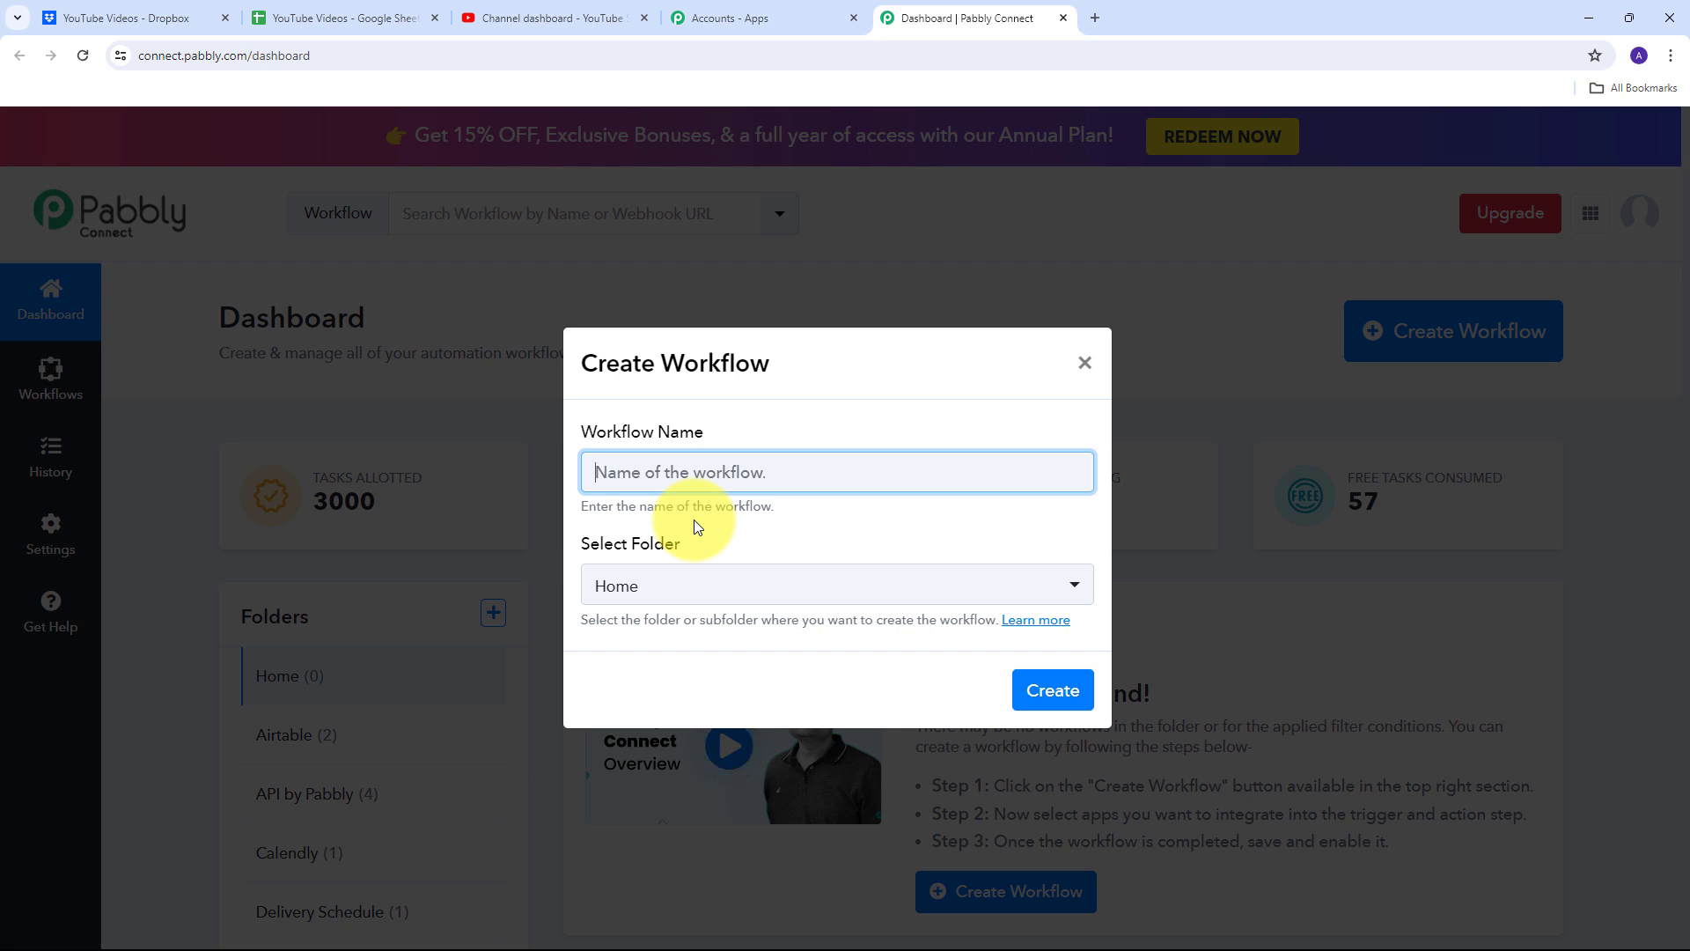
{"action": "type", "text": "Automatically Upload Videos From Dropbox to YouTube"}
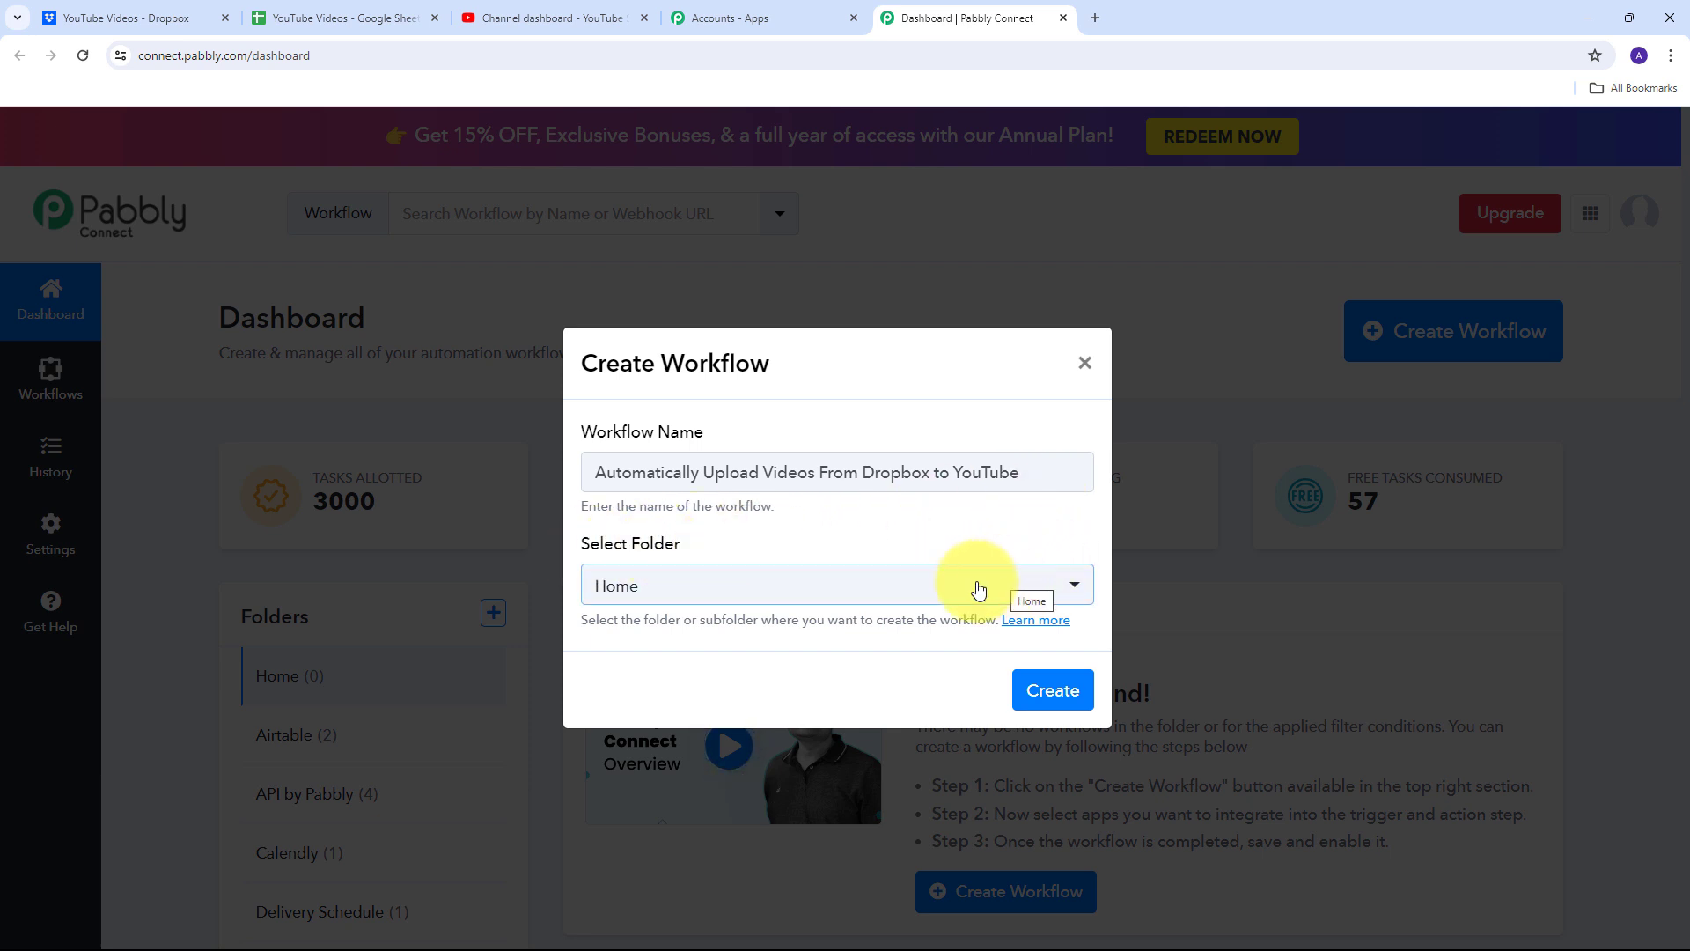
{"action": "left_click", "coordinate": [894, 595]}
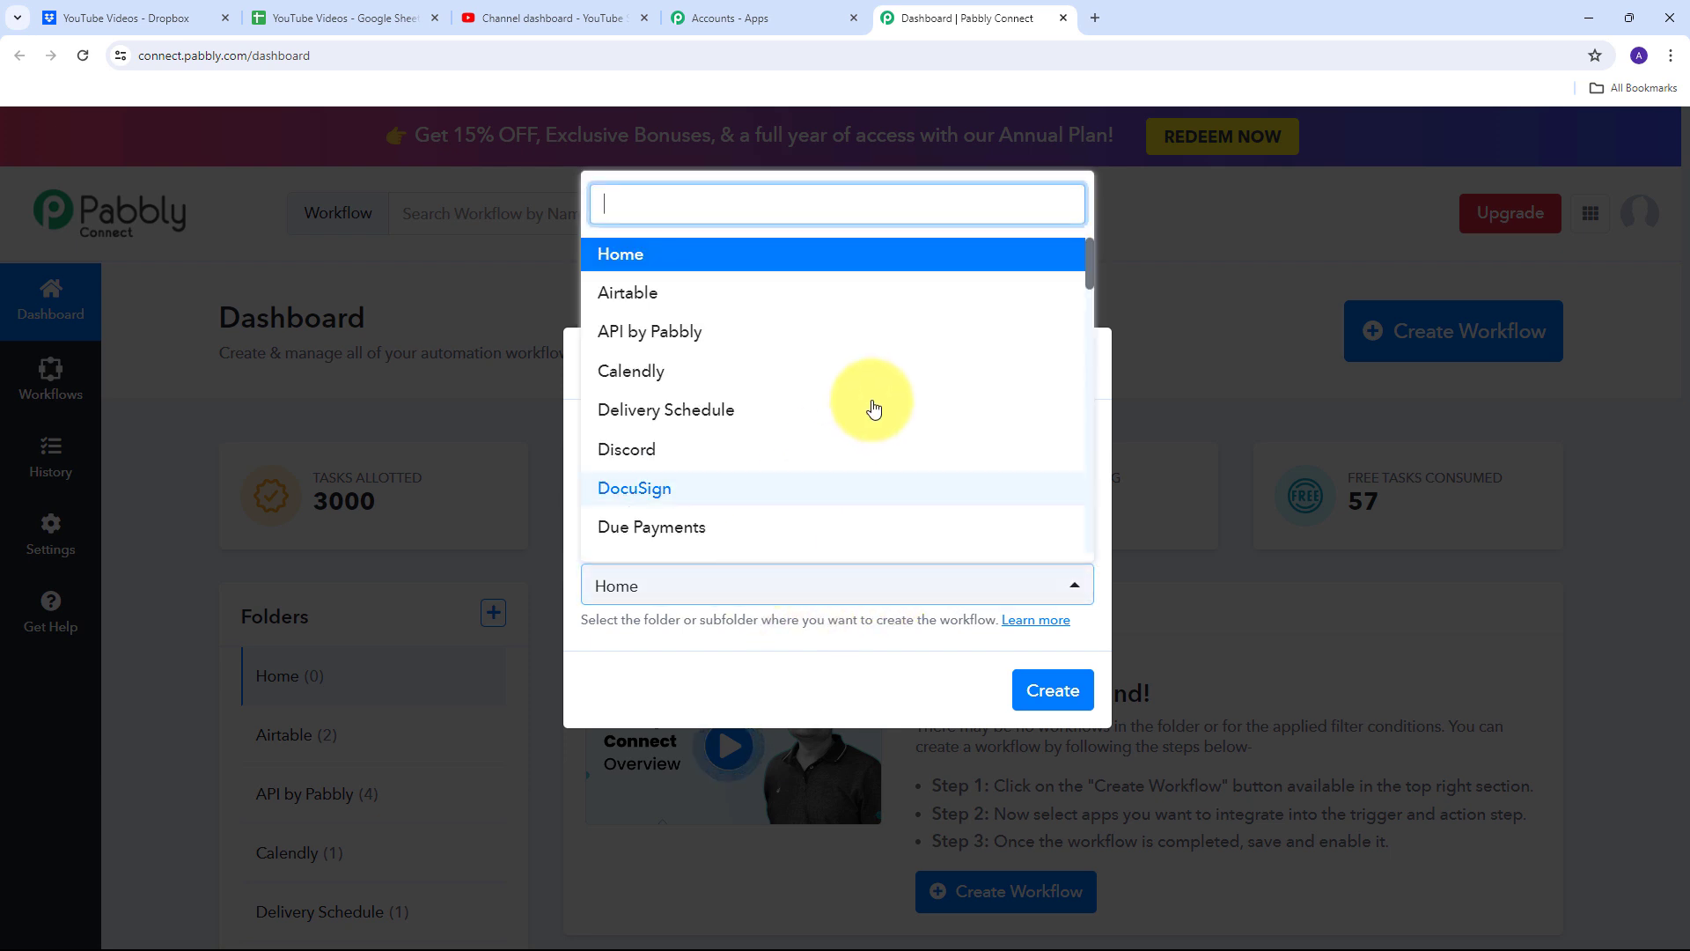
{"action": "scroll", "coordinate": [768, 317], "scroll_direction": "down", "scroll_amount": 12}
{"action": "scroll", "coordinate": [768, 313], "scroll_direction": "down", "scroll_amount": 3}
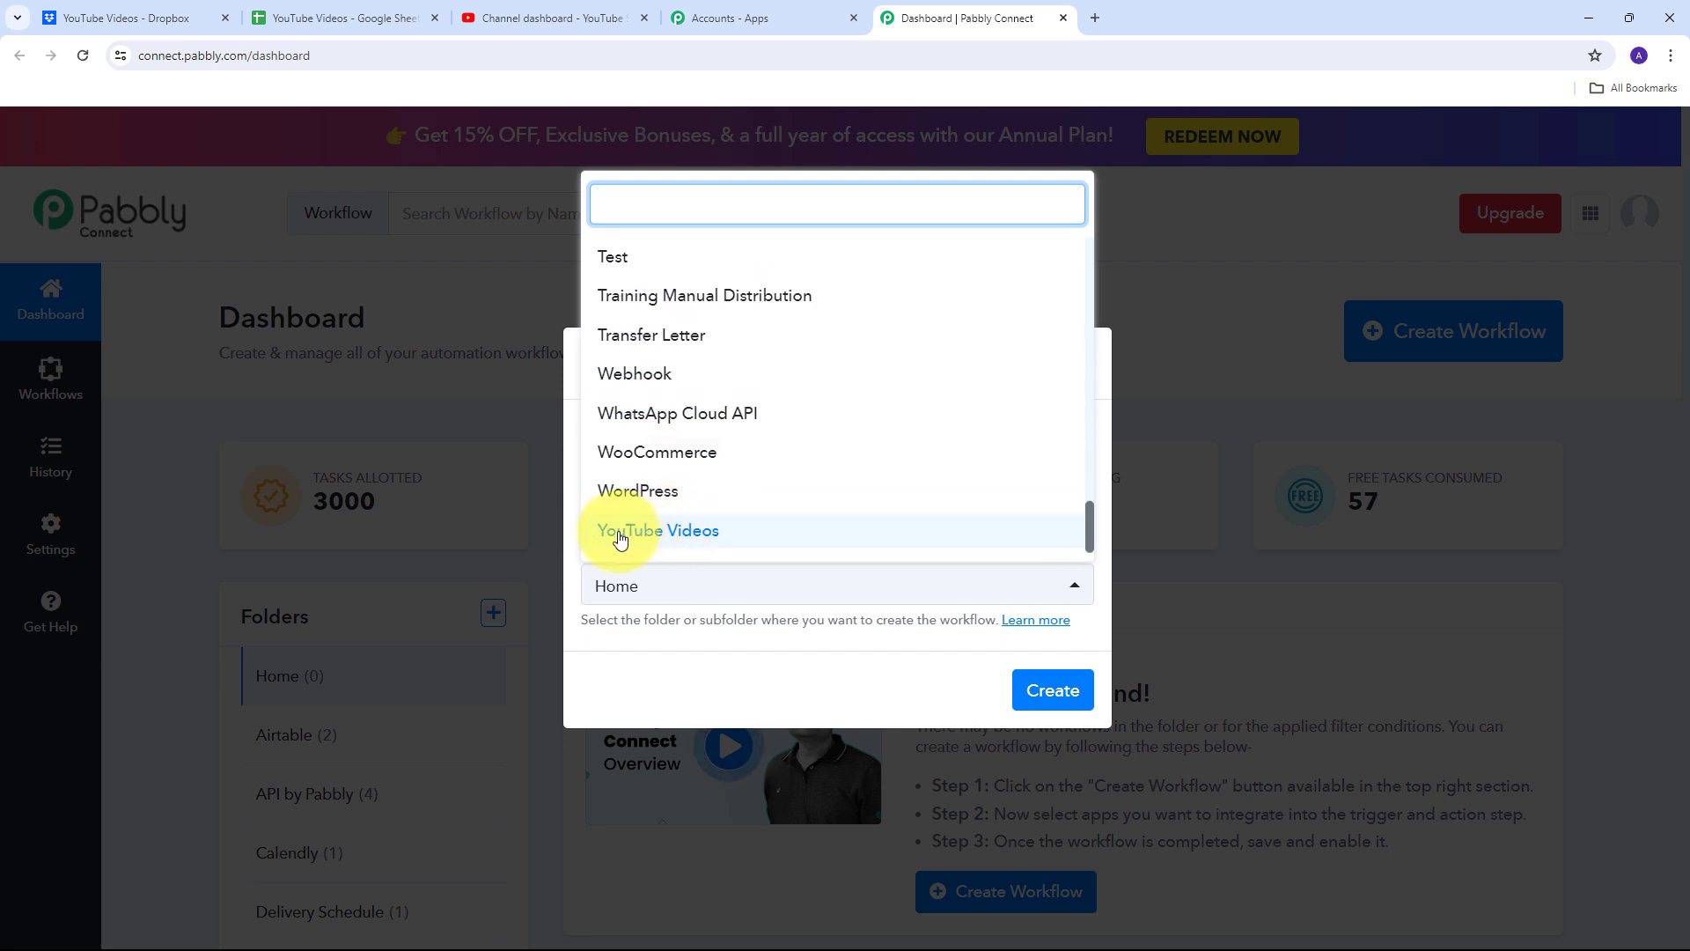
{"action": "left_click", "coordinate": [686, 532]}
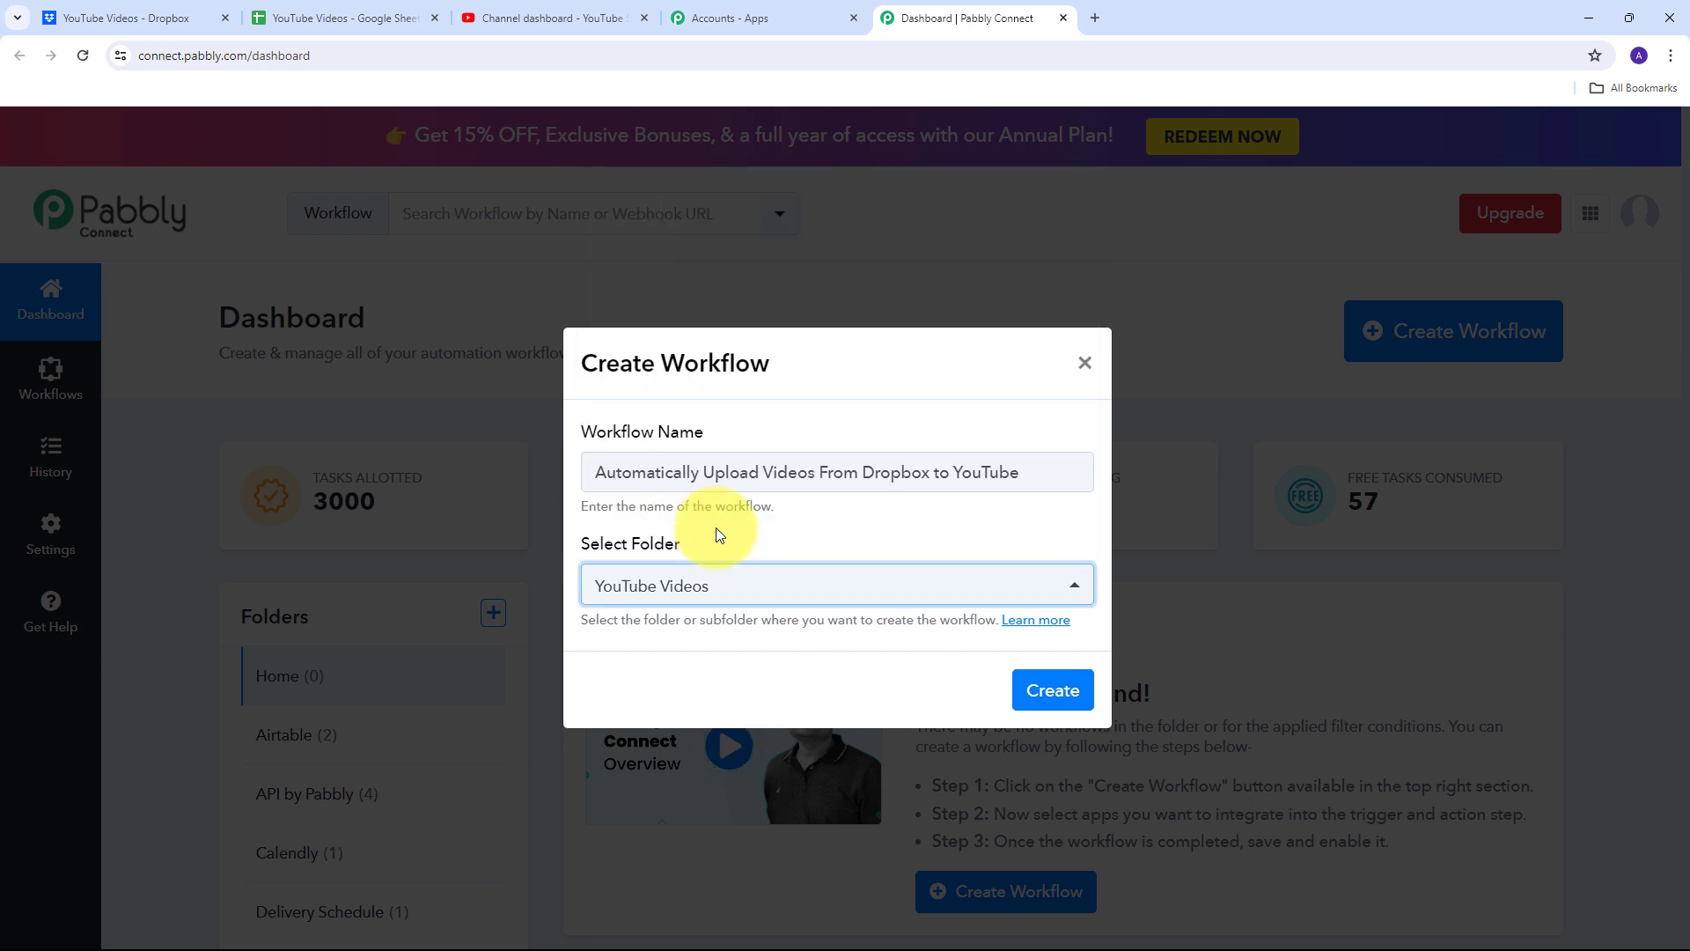
{"action": "left_click", "coordinate": [1031, 704]}
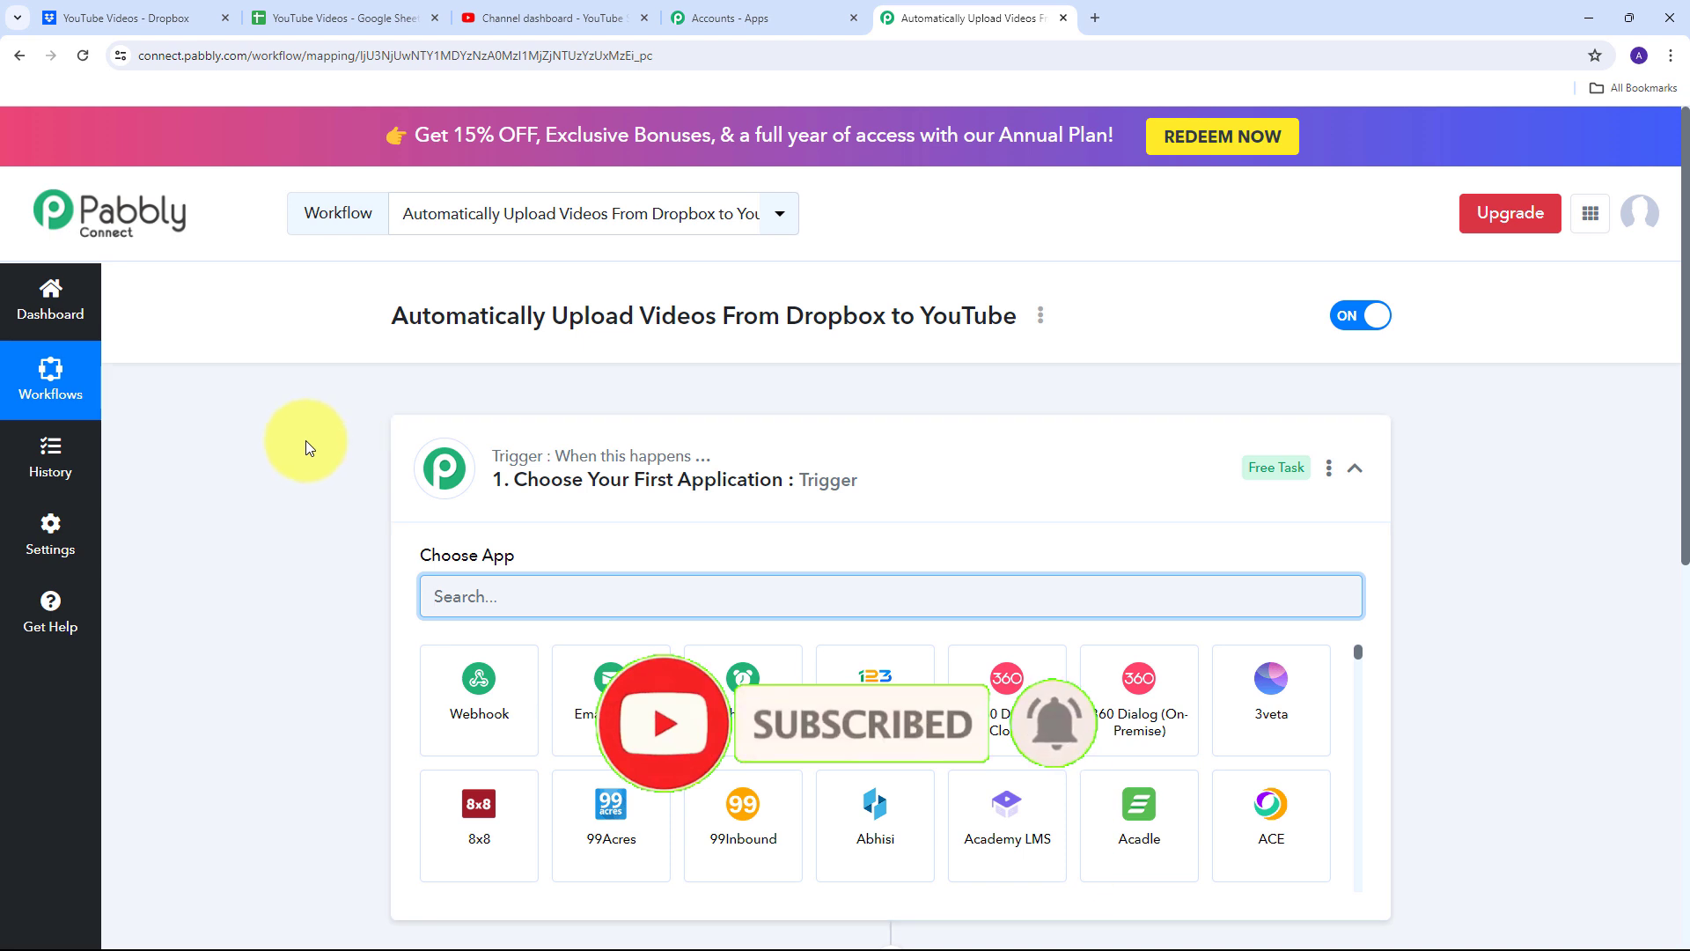
Set the workflow's trigger application to Dropbox with New File as the trigger event.
{"action": "scroll", "coordinate": [302, 415], "scroll_direction": "down", "scroll_amount": 2}
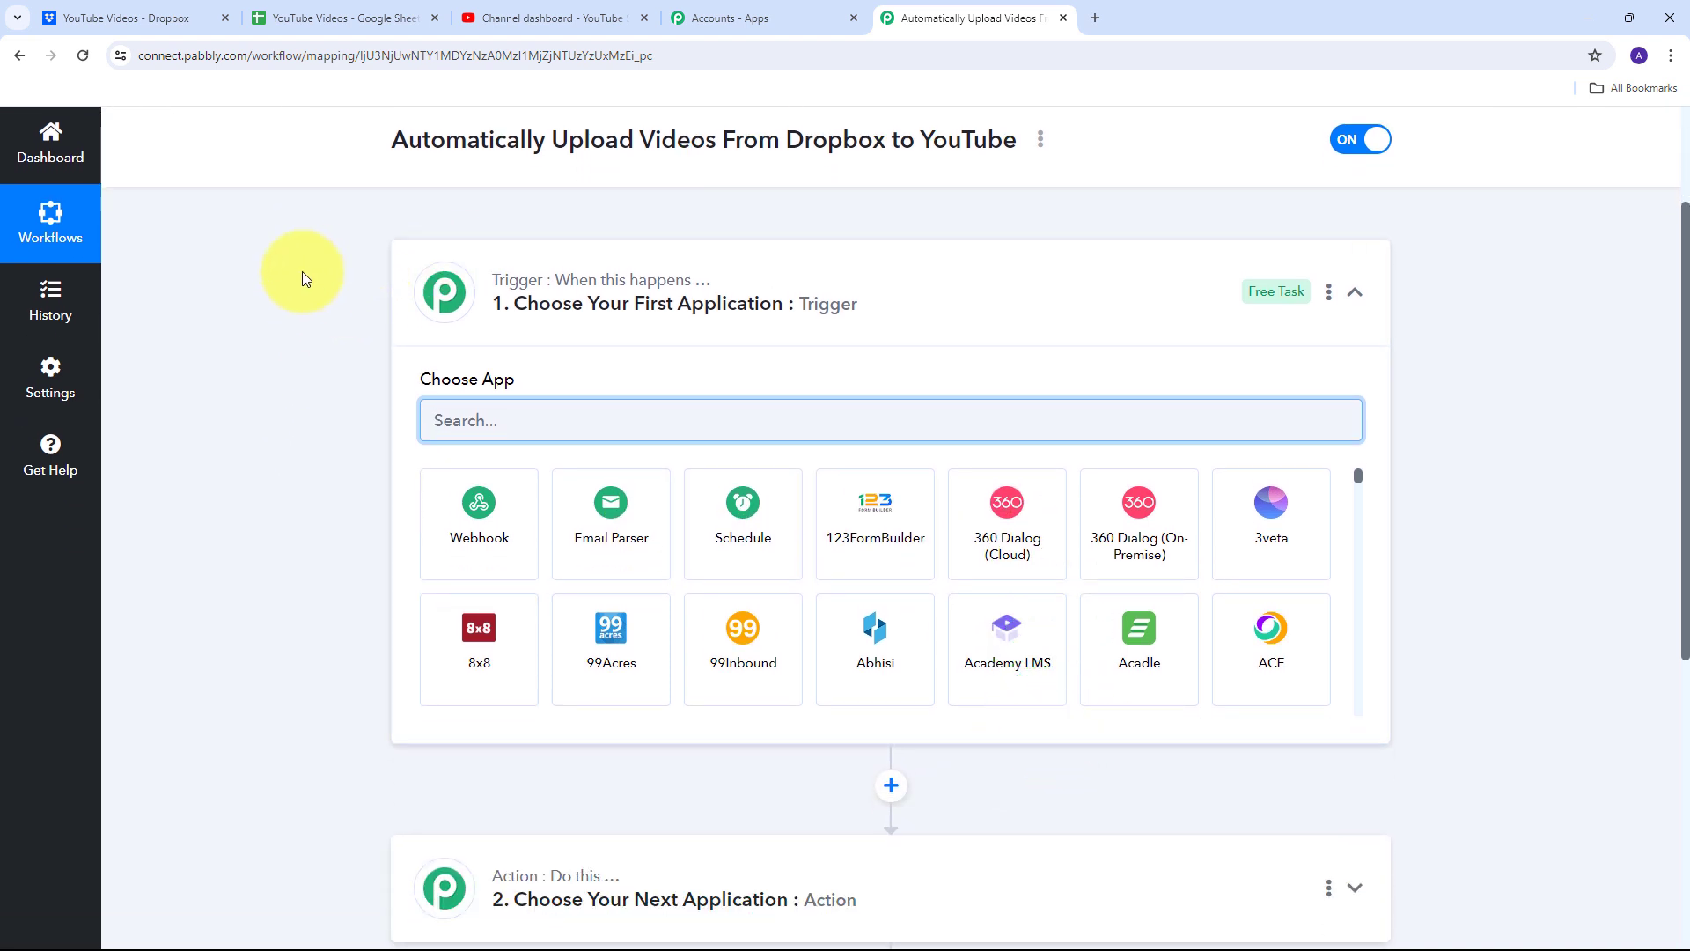
{"action": "scroll", "coordinate": [304, 277], "scroll_direction": "down", "scroll_amount": 1}
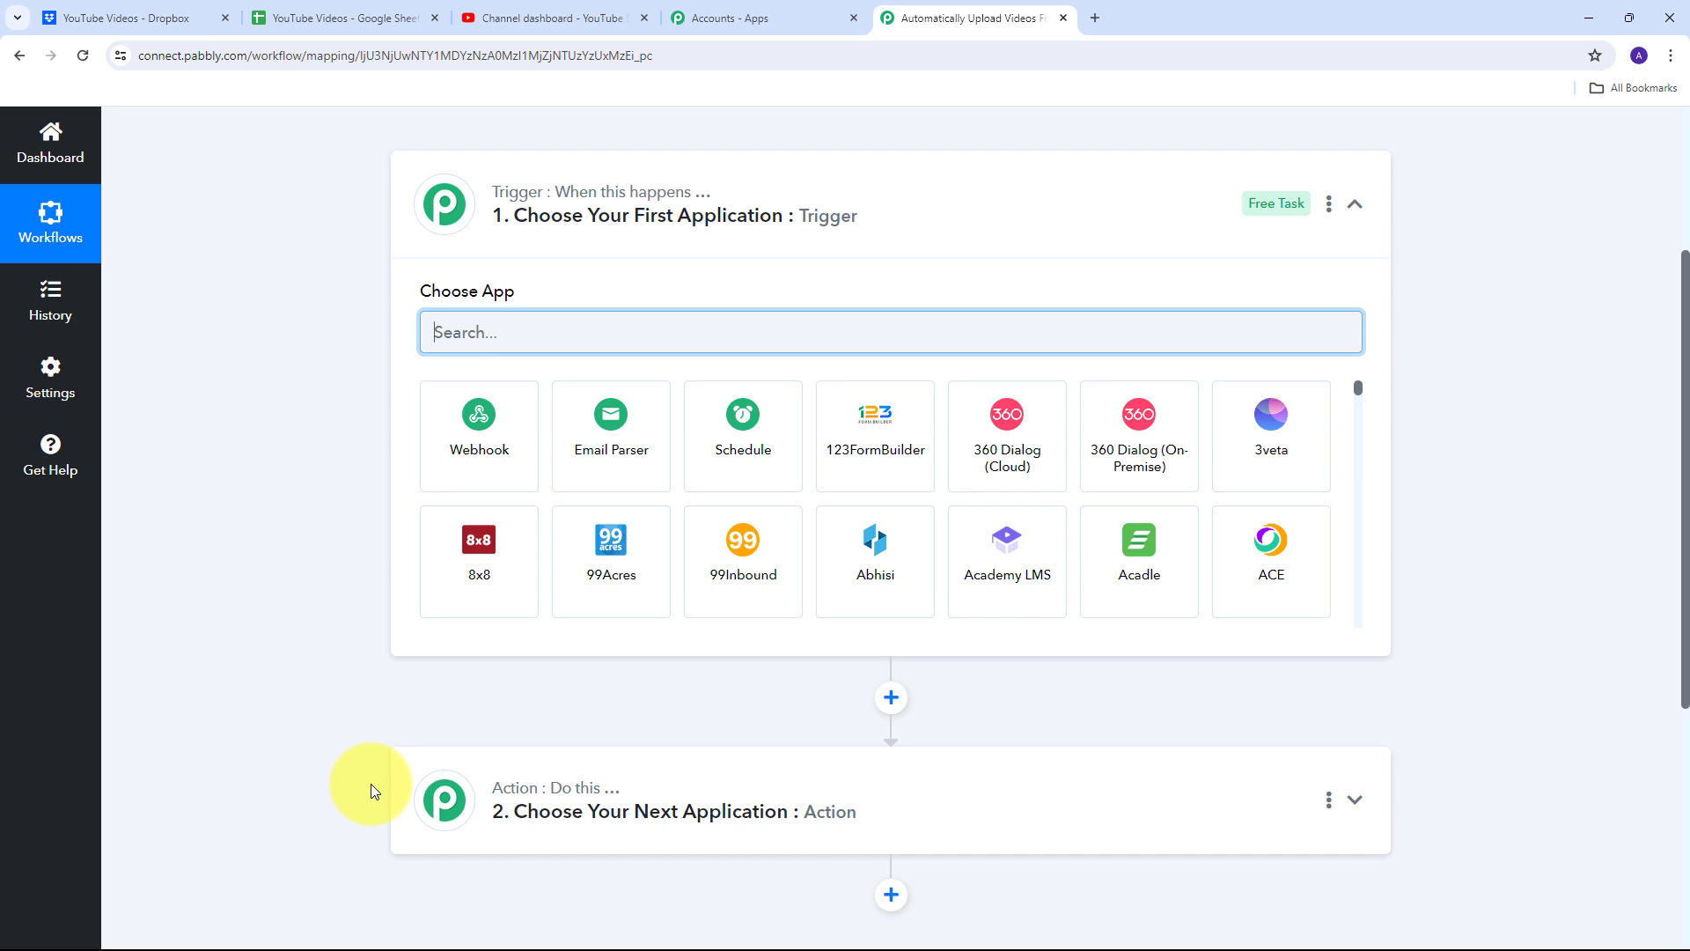
{"action": "mouse_move", "coordinate": [471, 163]}
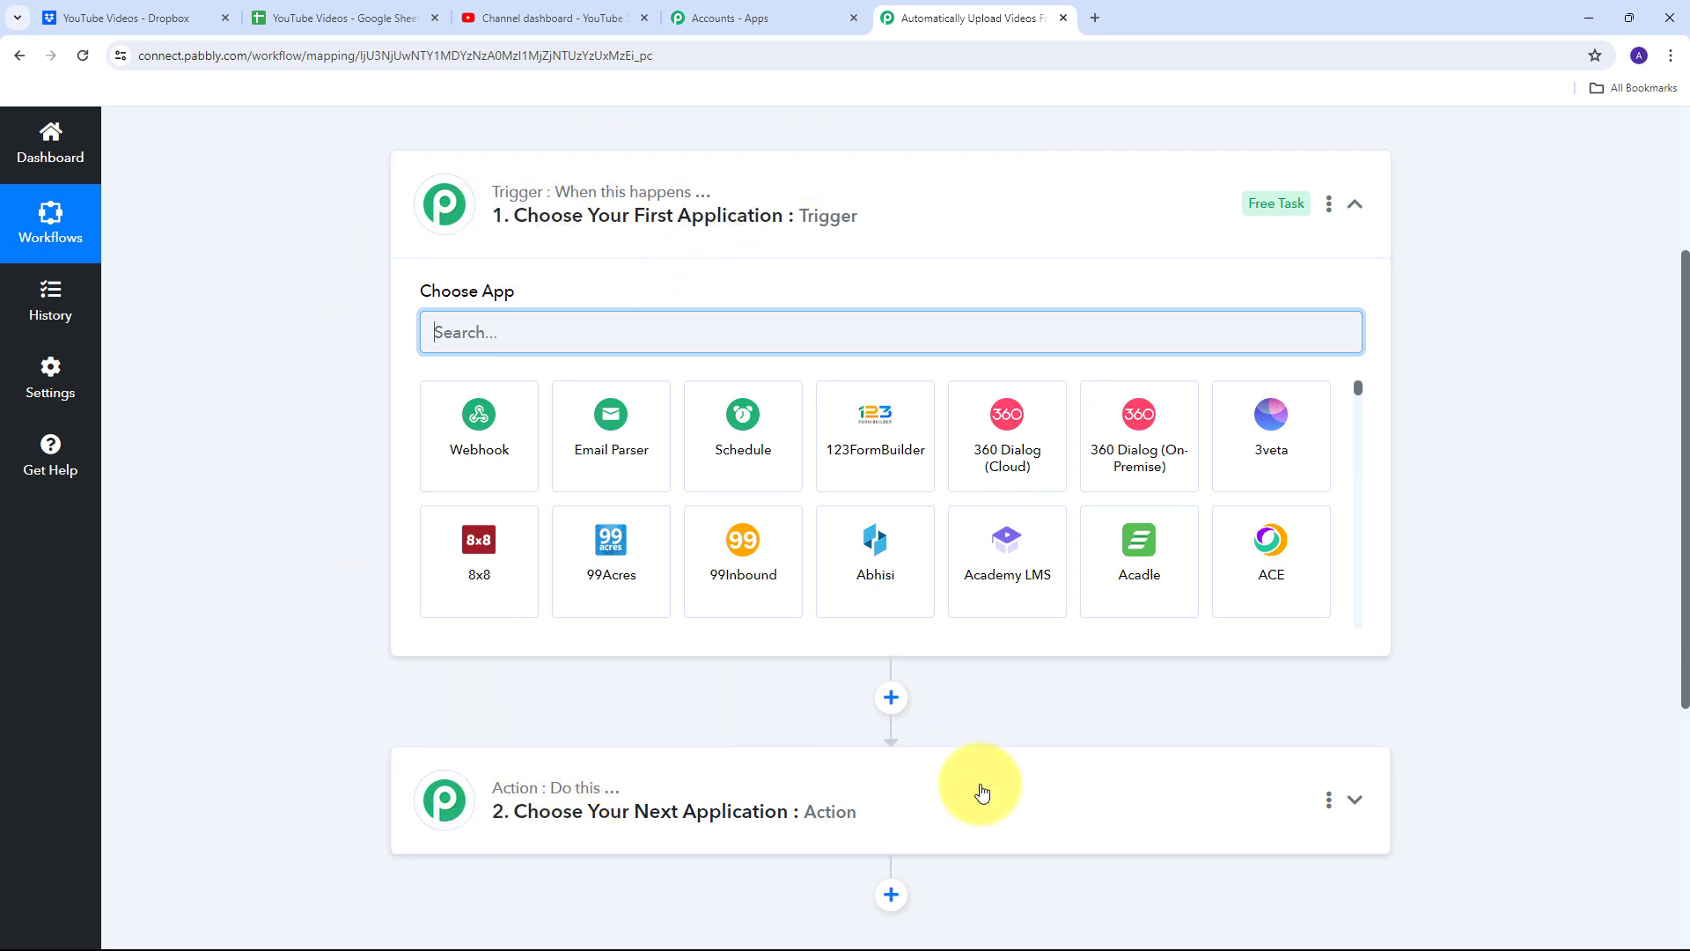
{"action": "mouse_move", "coordinate": [476, 211]}
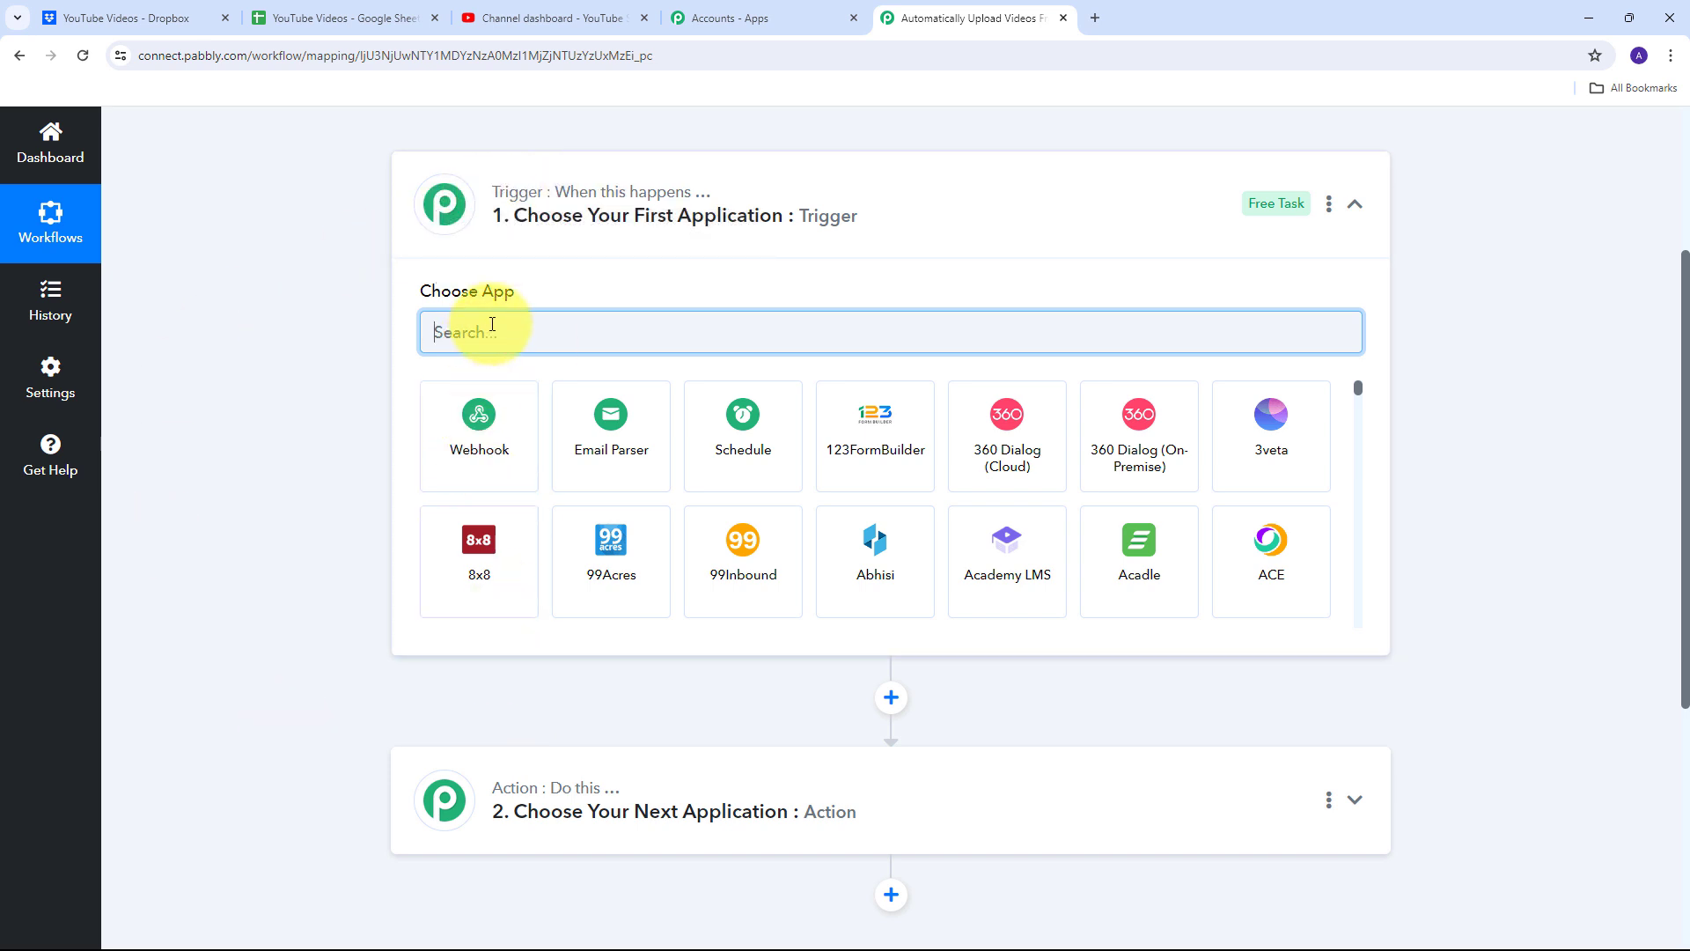
{"action": "type", "text": "Dropbox"}
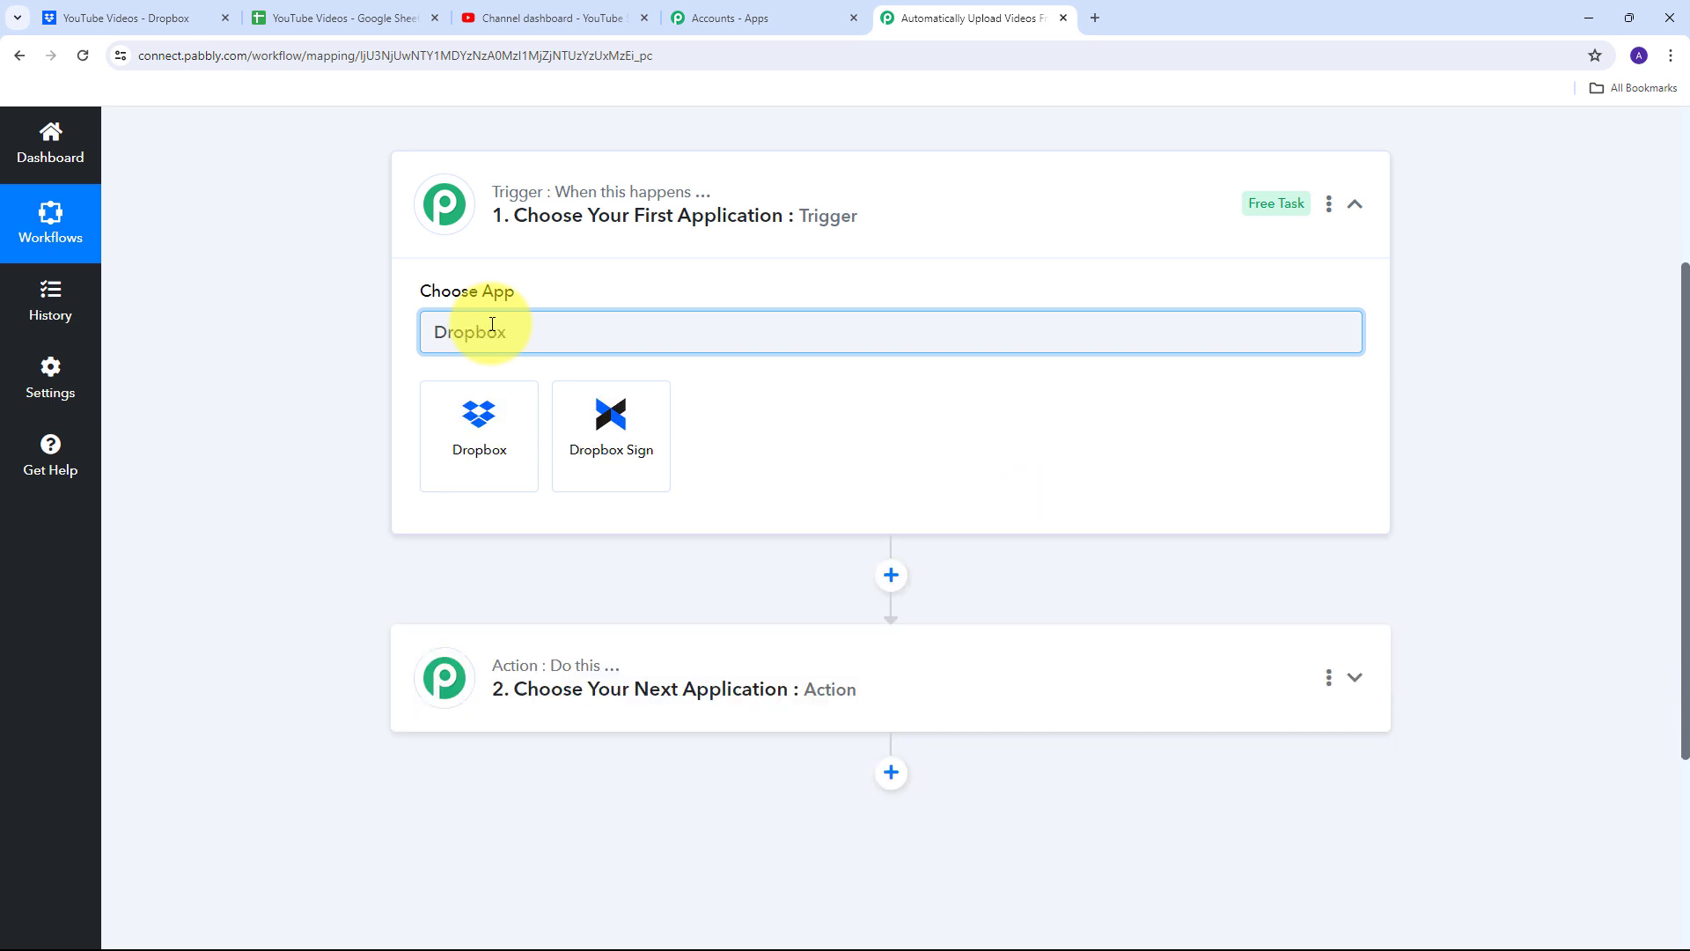
{"action": "left_click", "coordinate": [478, 426]}
{"action": "mouse_move", "coordinate": [470, 386]}
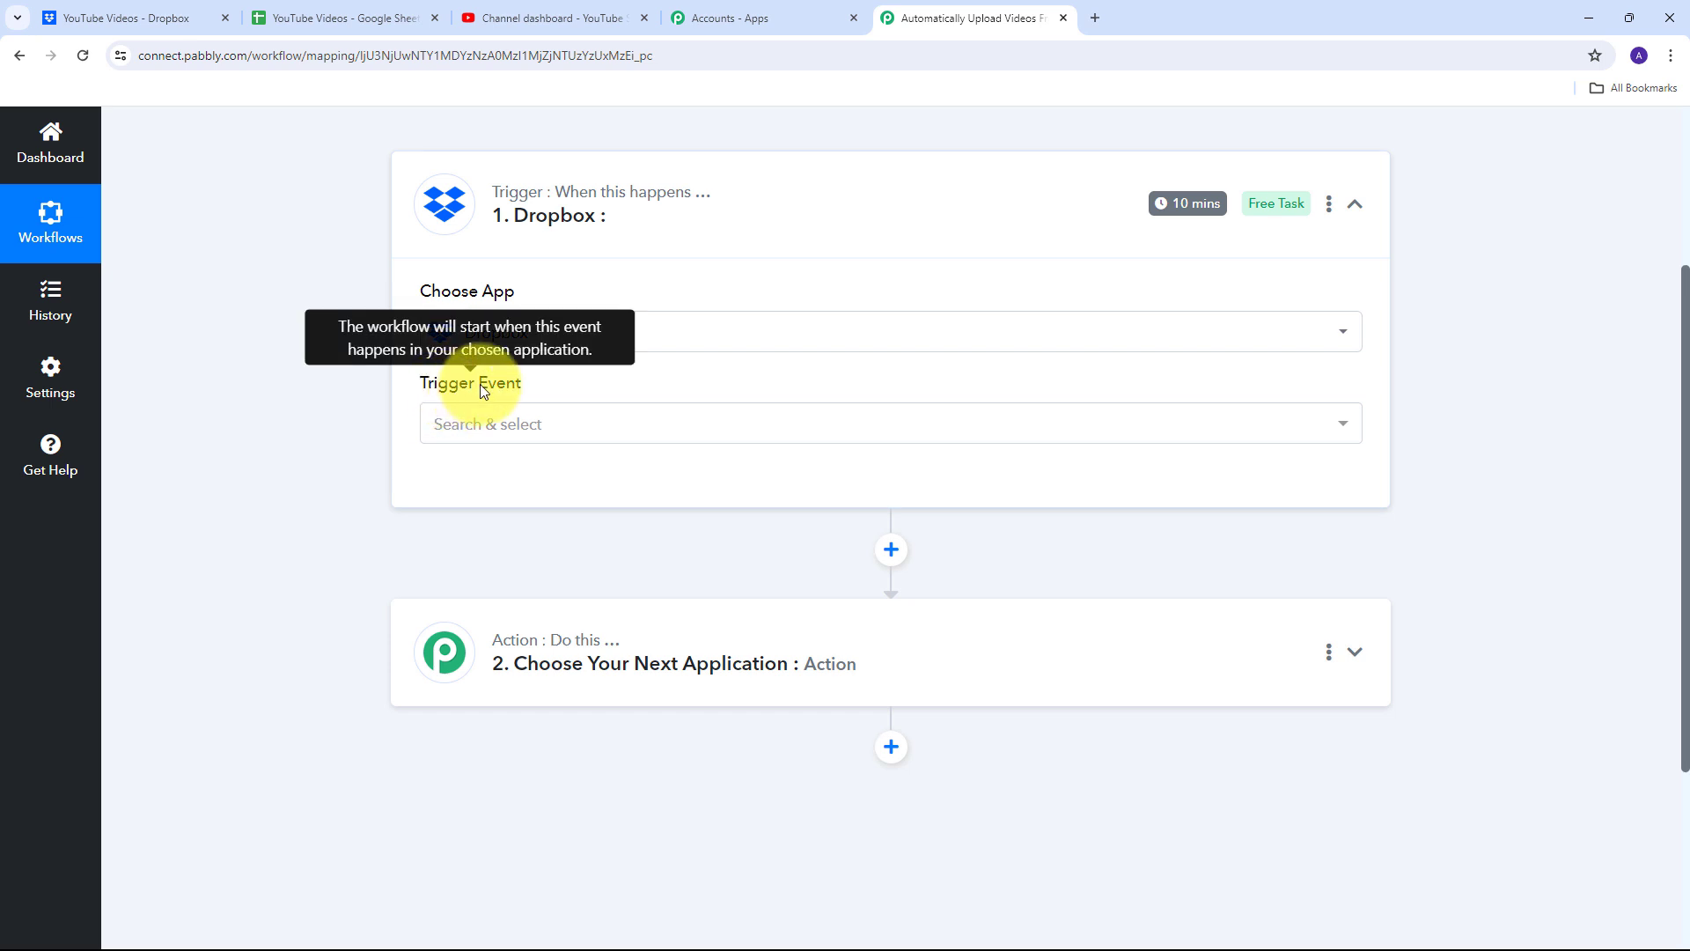
{"action": "left_click", "coordinate": [748, 423]}
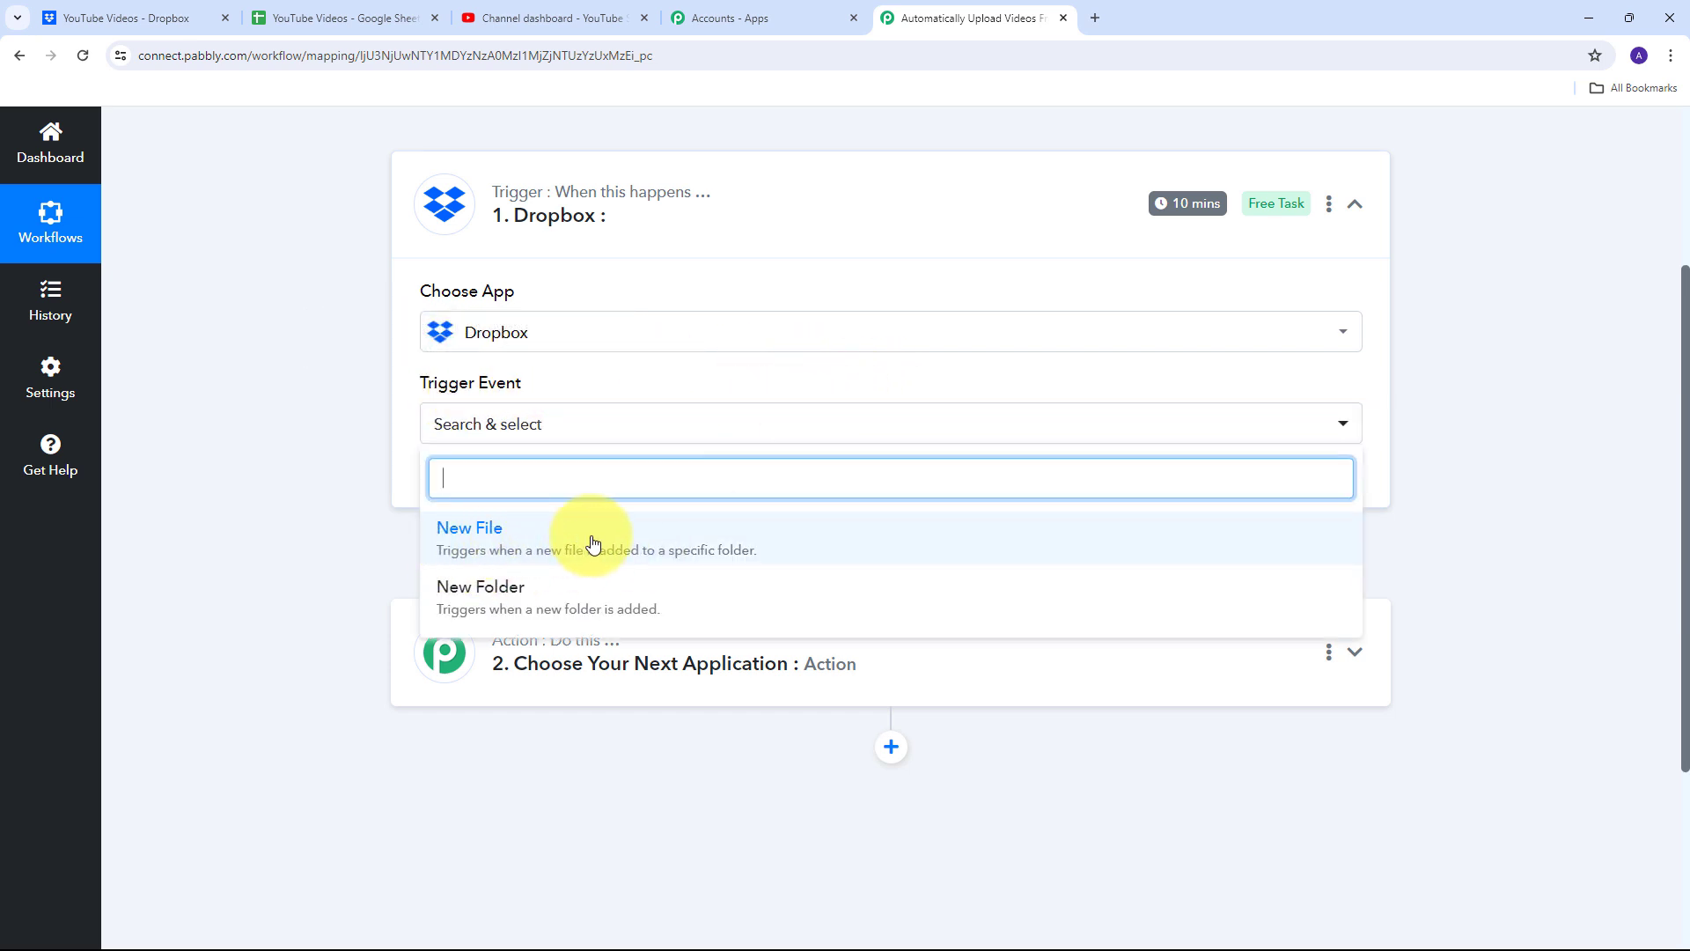
{"action": "left_click", "coordinate": [602, 543]}
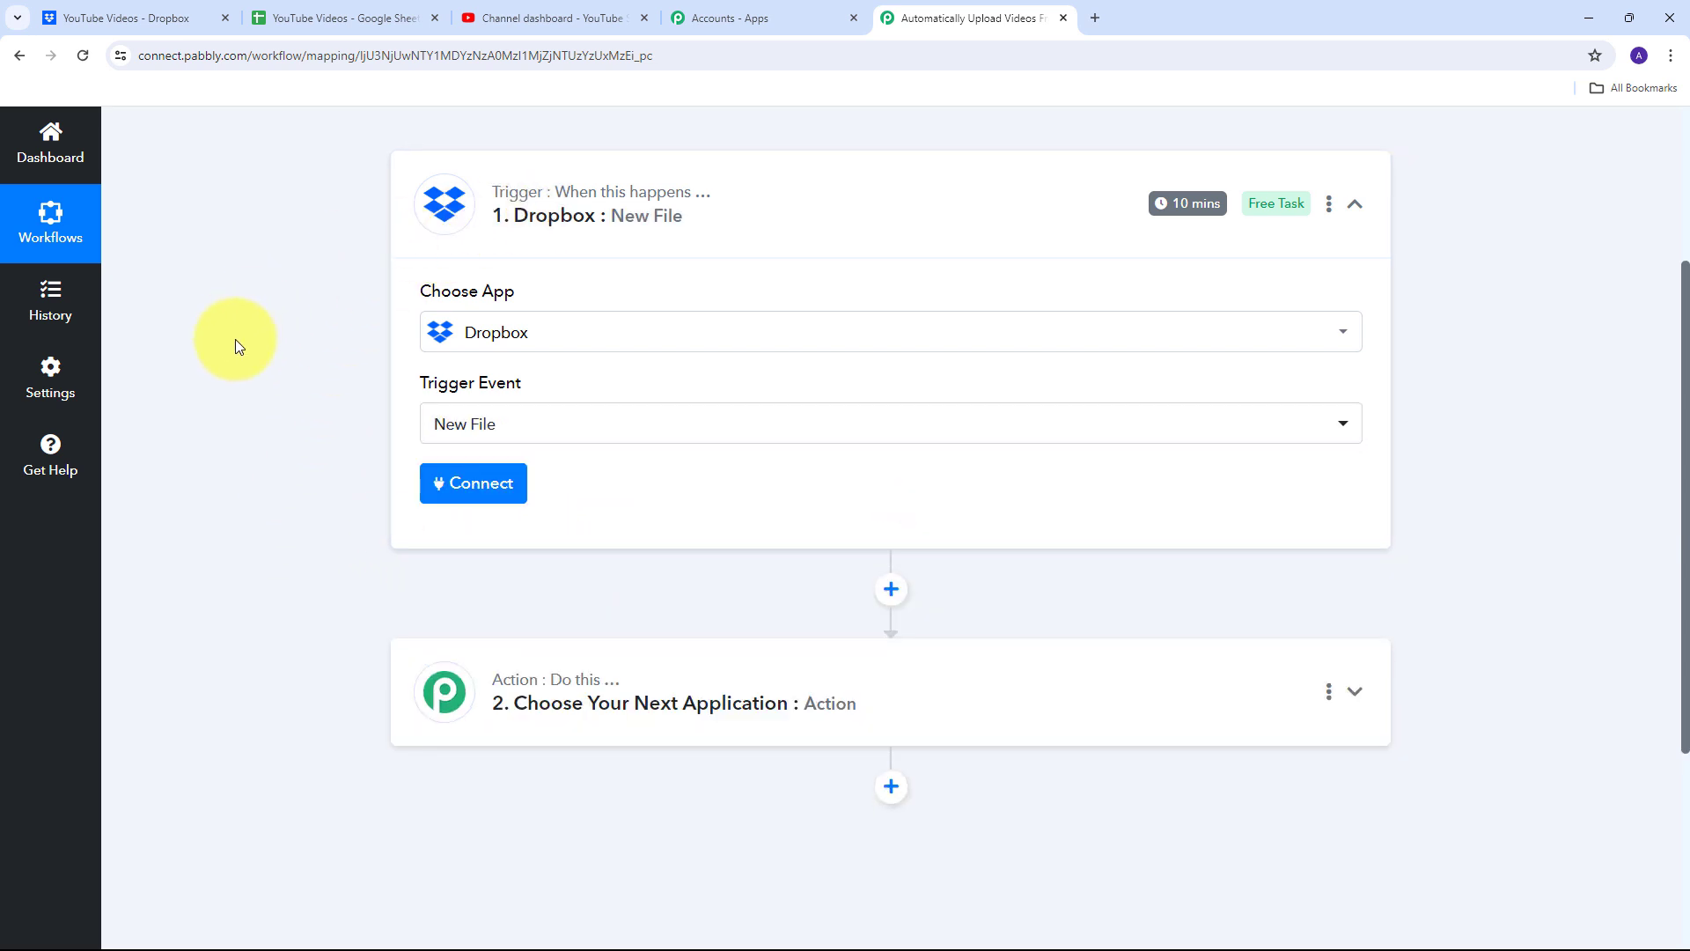
Connect the trigger to a Dropbox account by adding a new connection.
{"action": "left_click", "coordinate": [473, 496]}
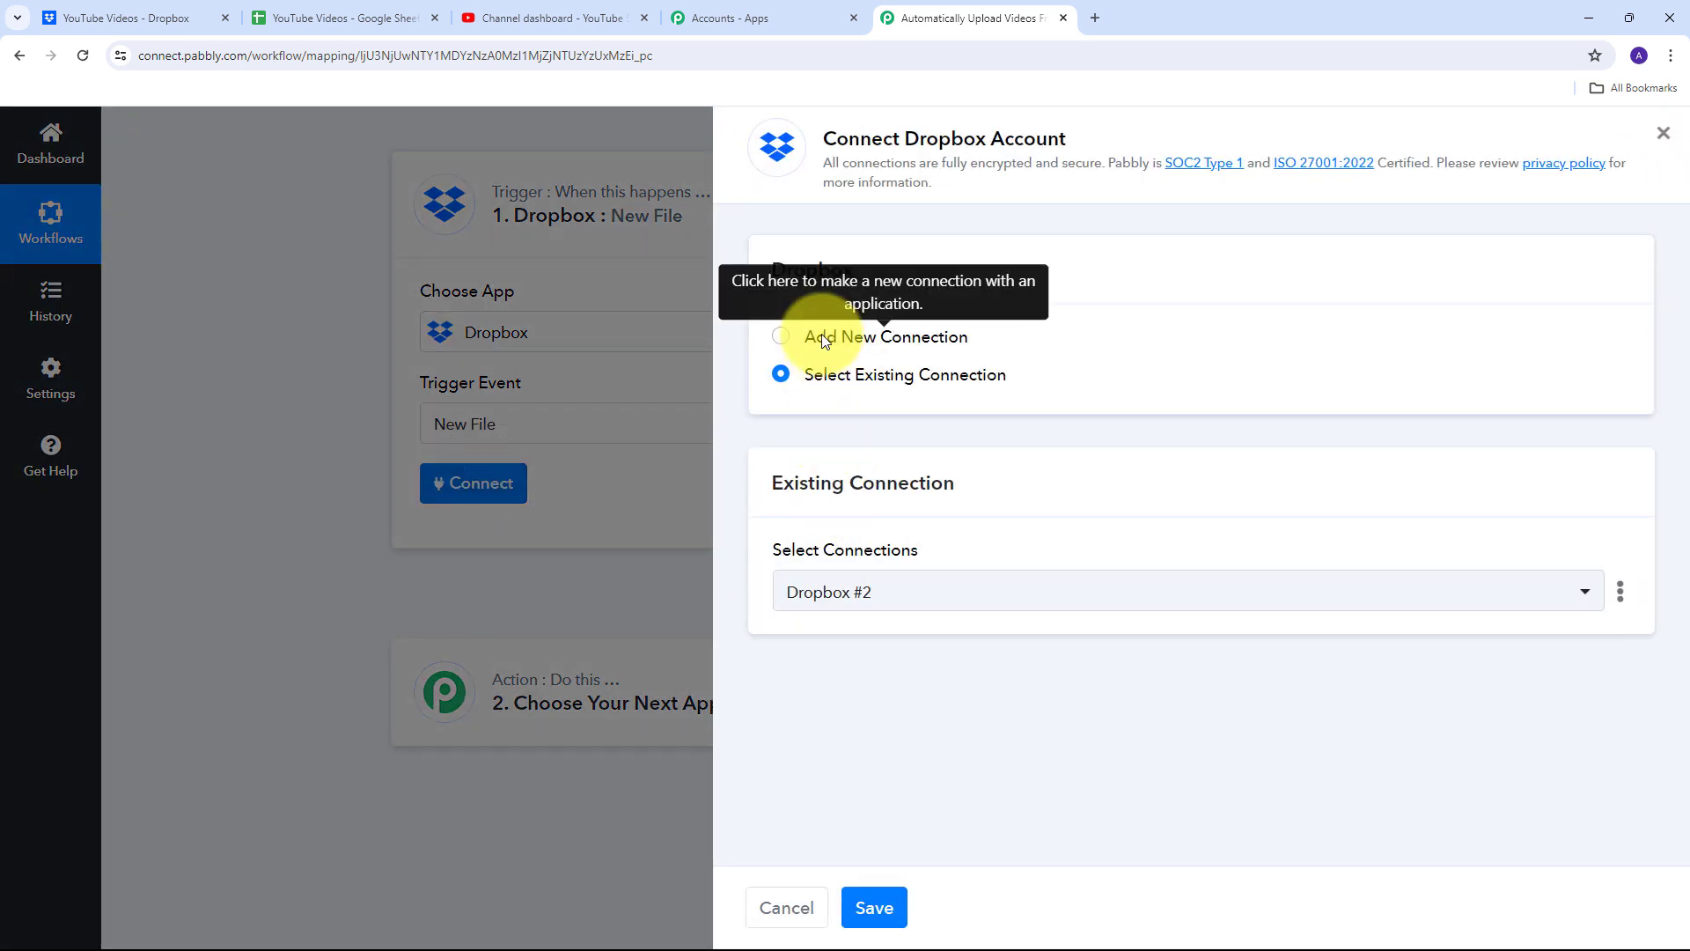
{"action": "left_click", "coordinate": [824, 339]}
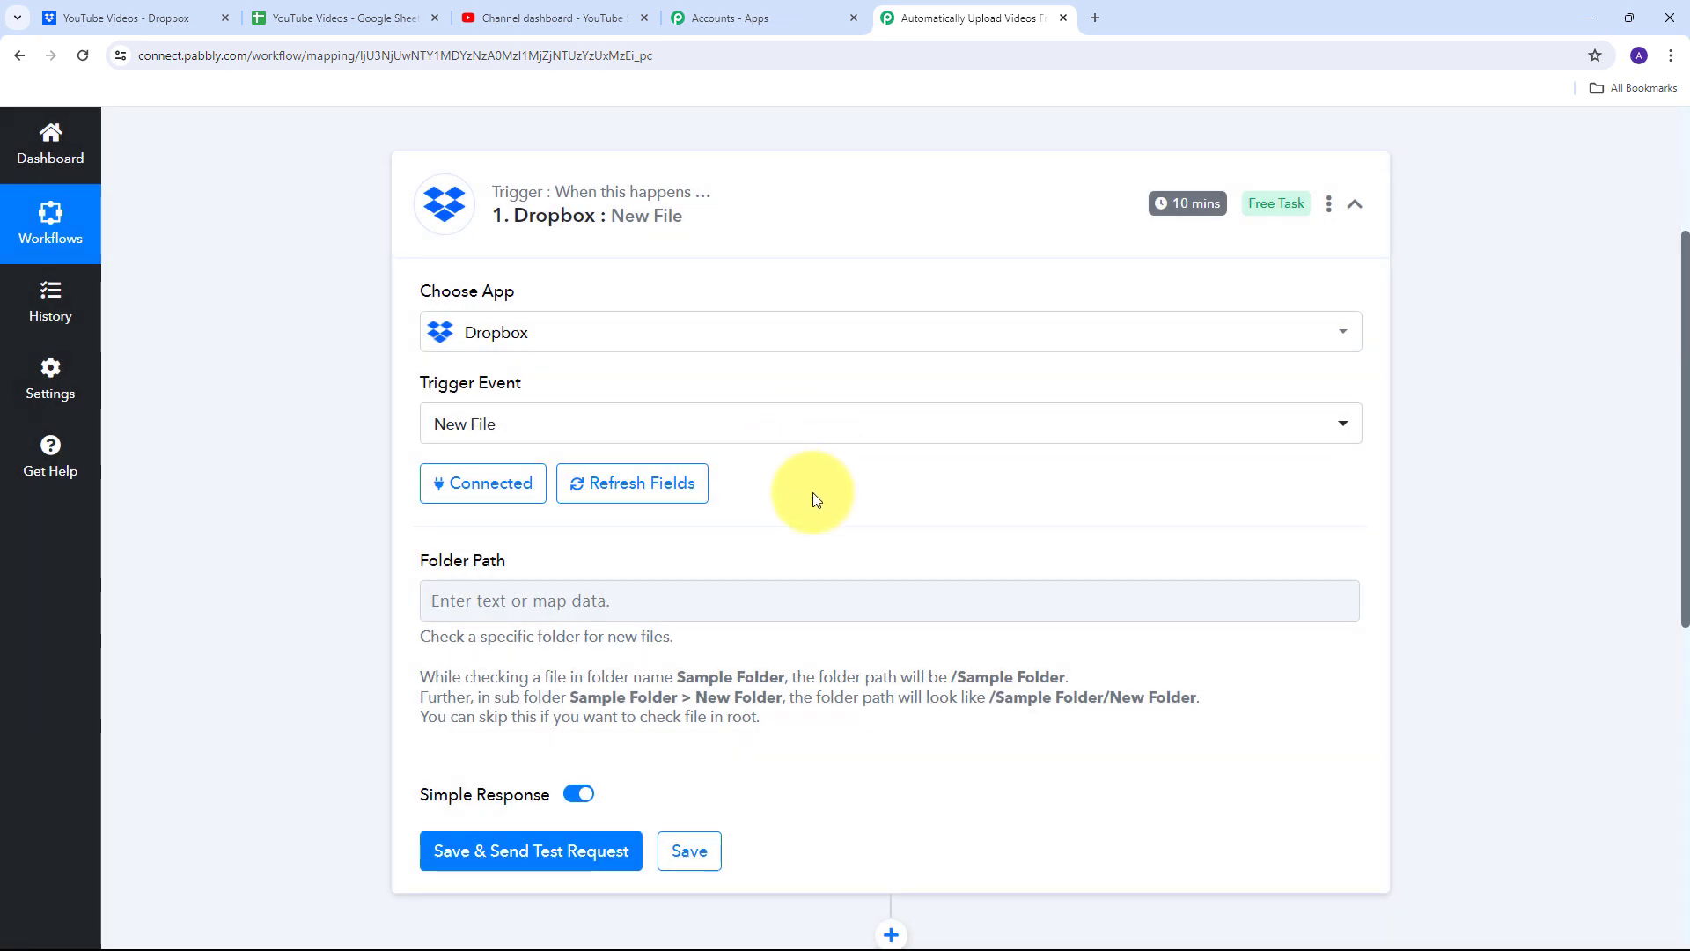
Set the trigger's folder path to "/YouTube Videos", using the folder name copied from Dropbox.
{"action": "left_click", "coordinate": [119, 10]}
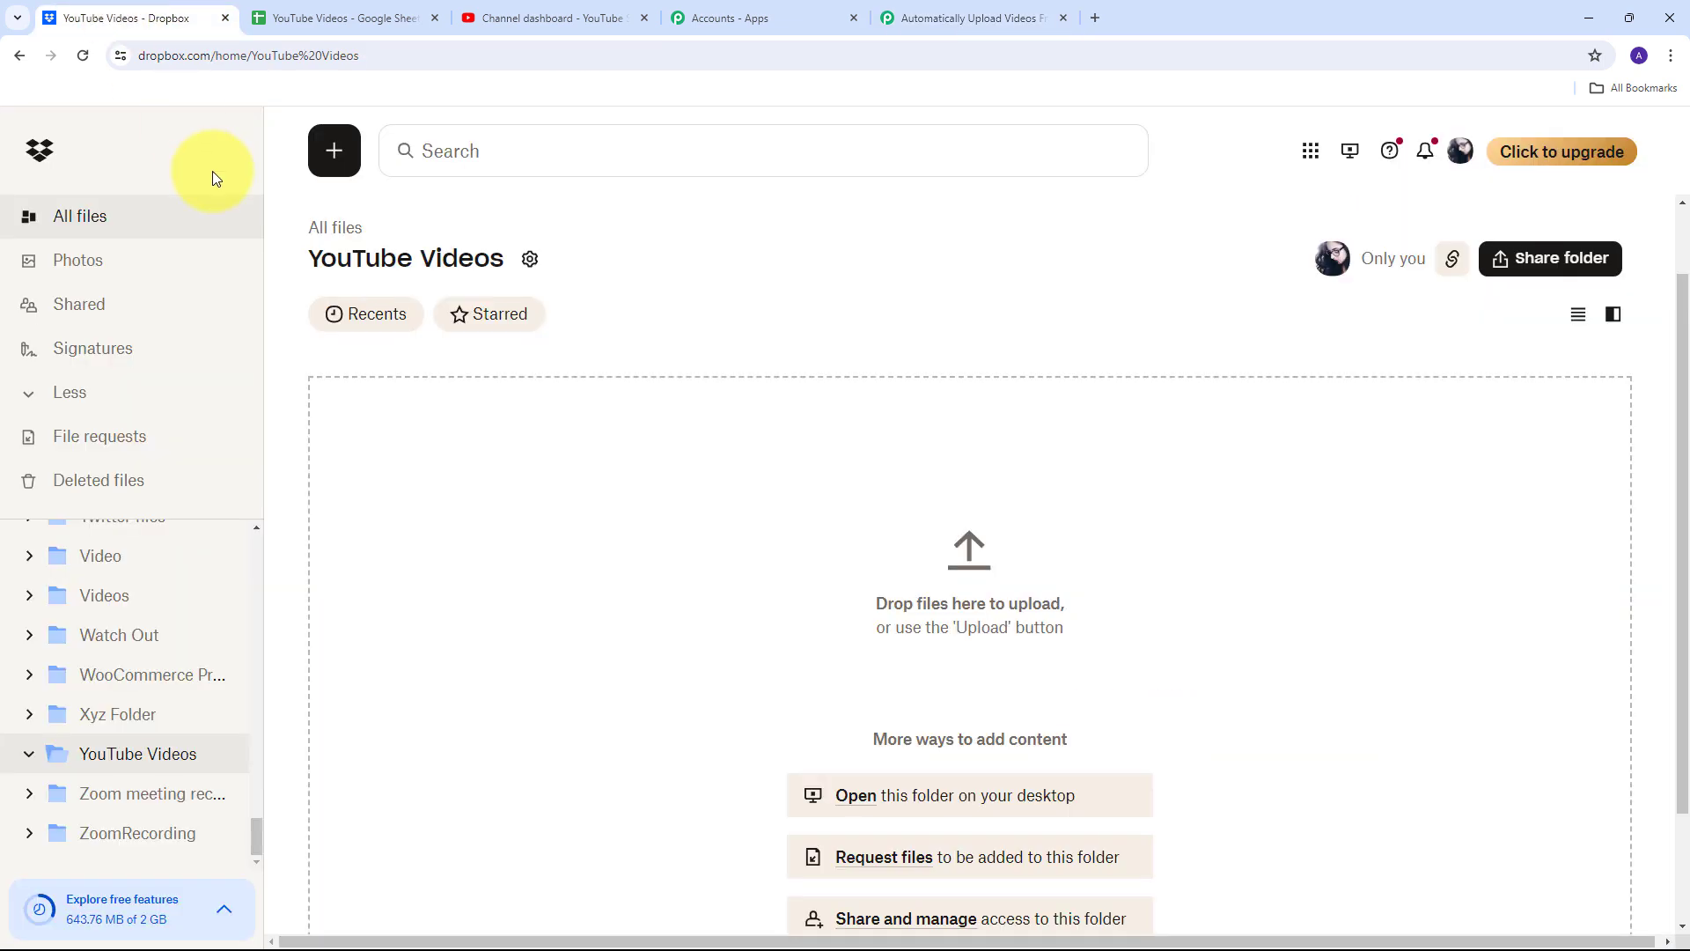
{"action": "left_click", "coordinate": [906, 9]}
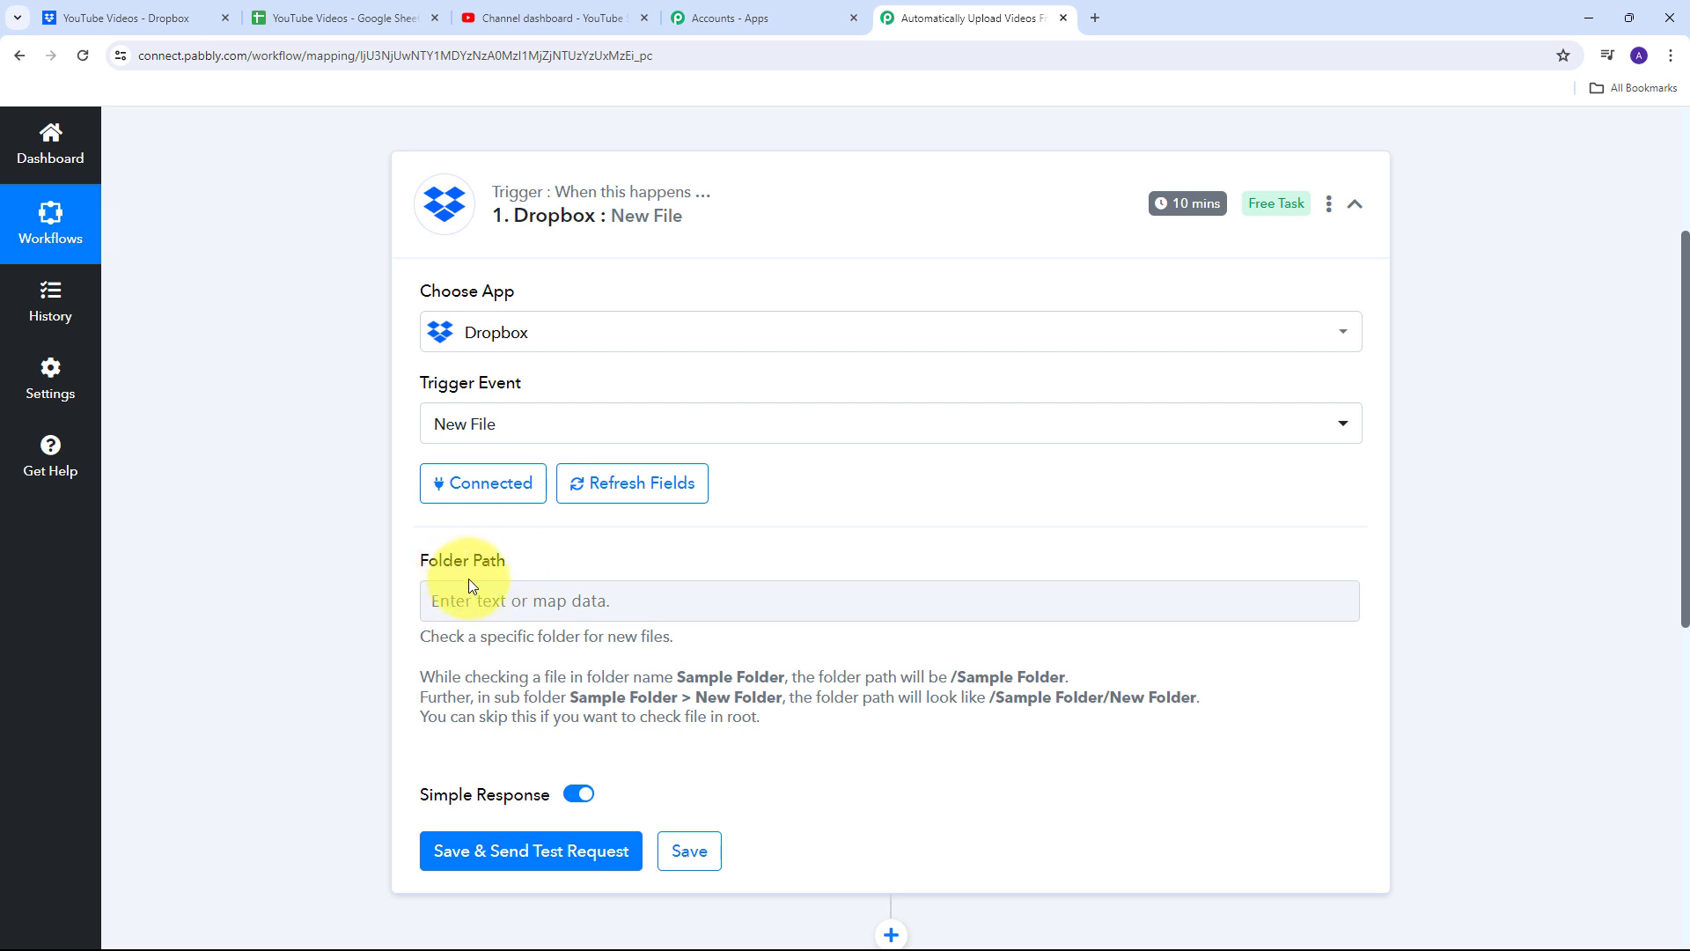
{"action": "left_click", "coordinate": [97, 17]}
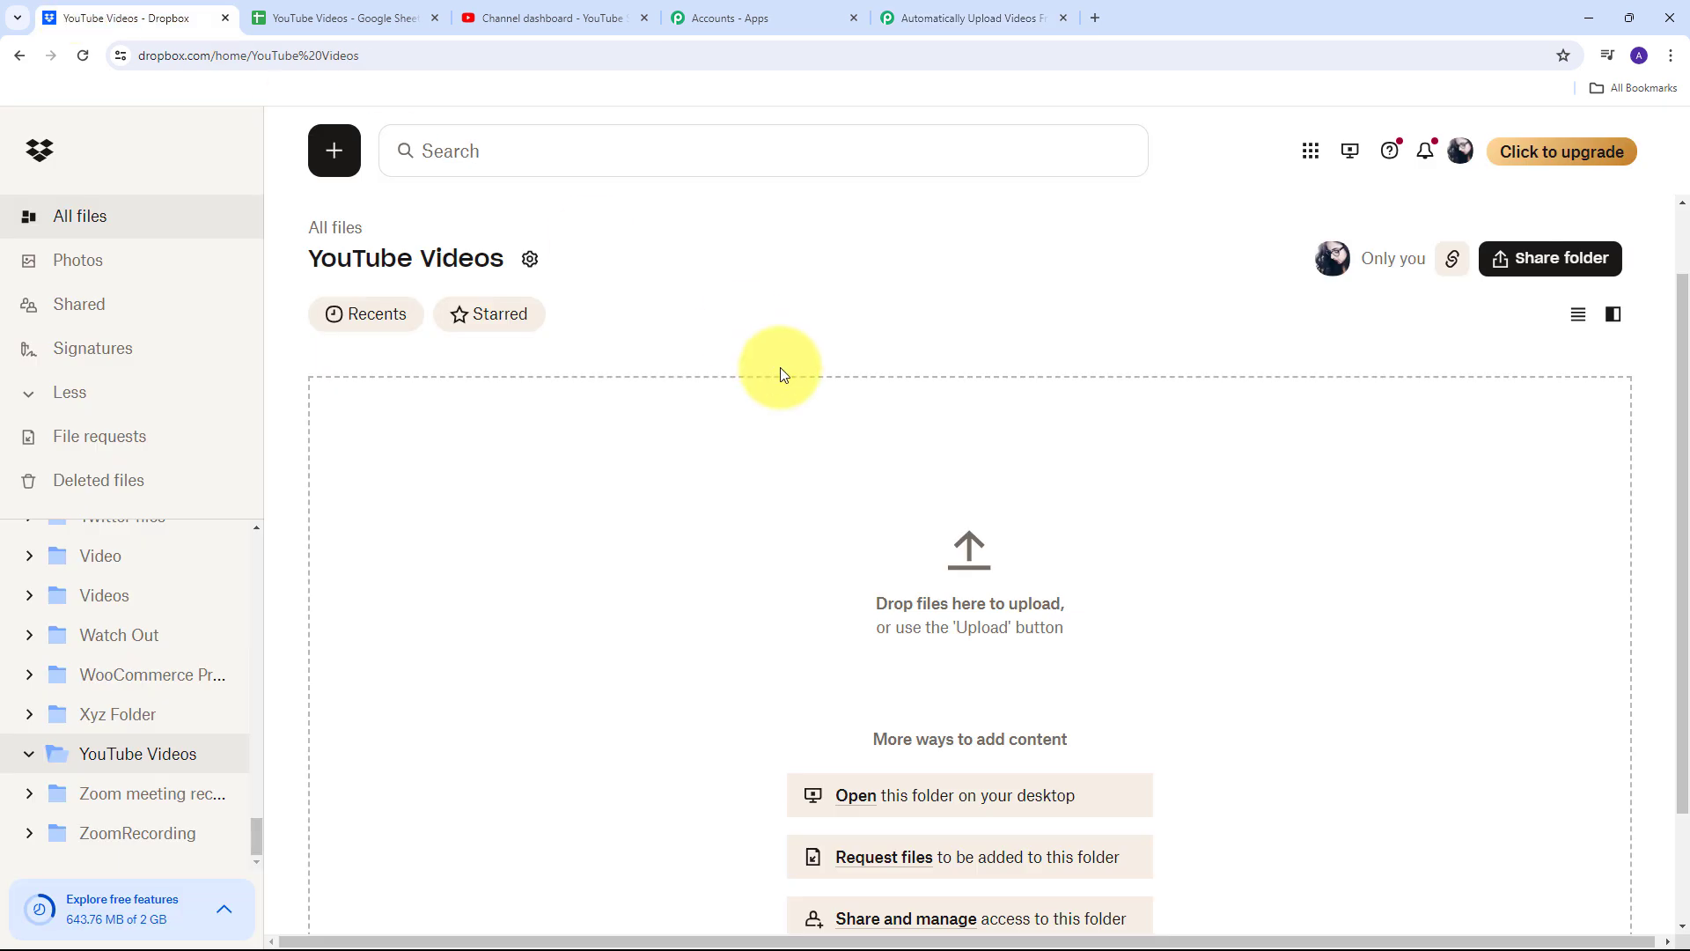
{"action": "left_click_drag", "start_coordinate": [309, 257], "coordinate": [481, 264]}
{"action": "key", "text": "ctrl+c"}
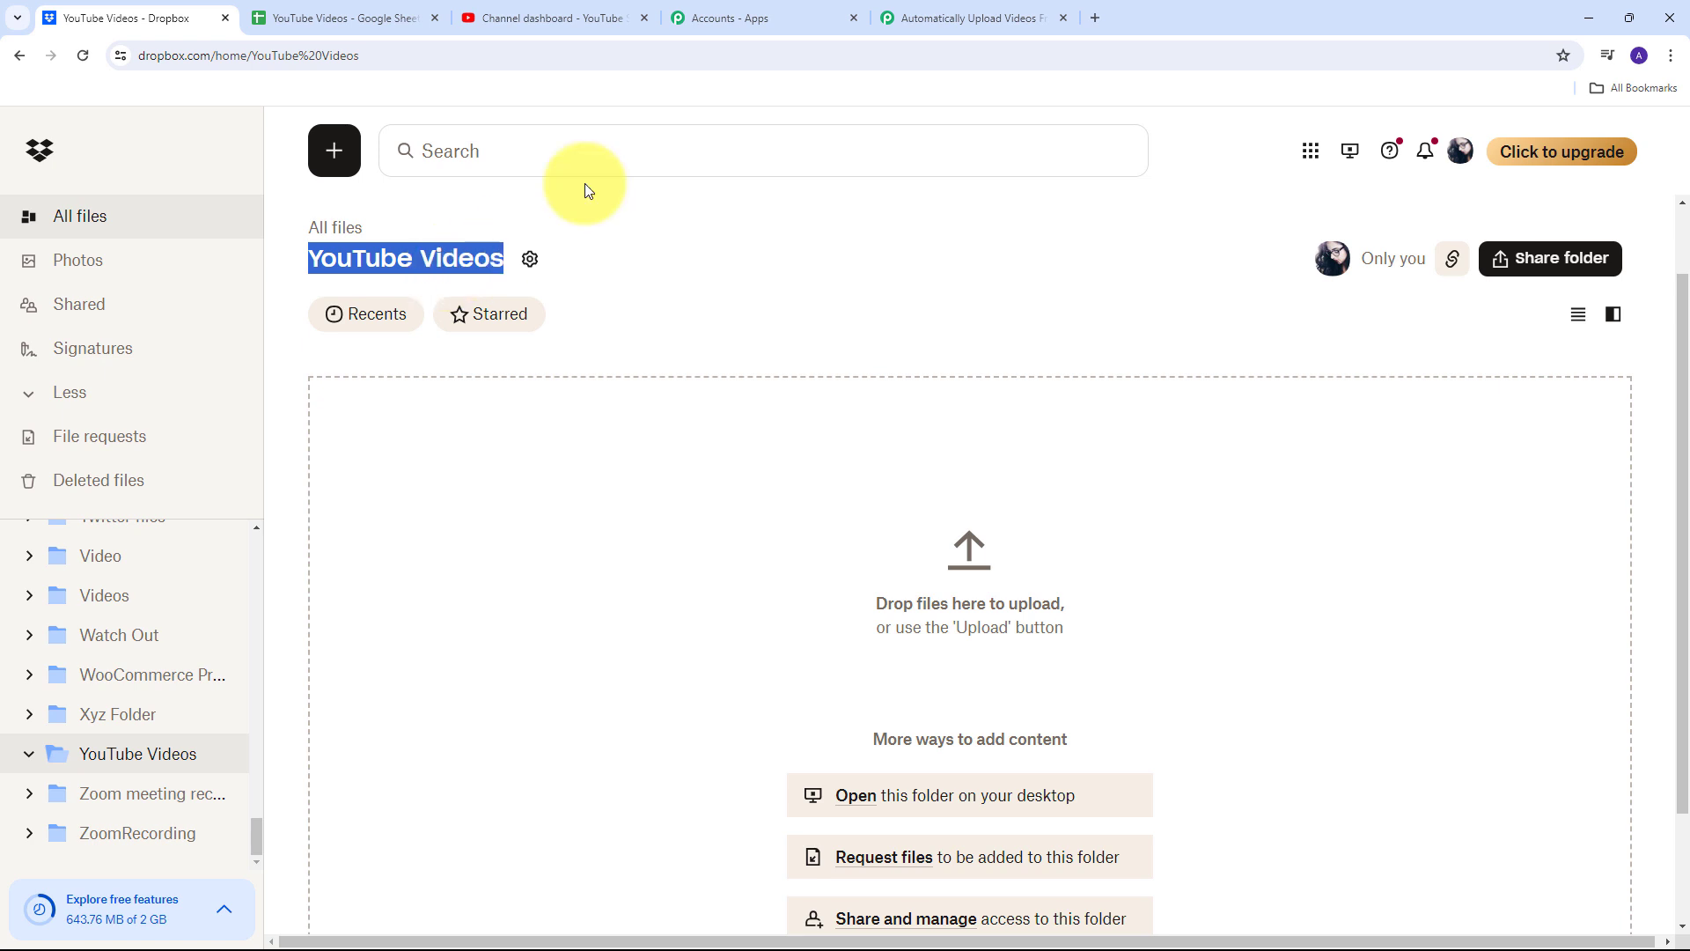
{"action": "left_click", "coordinate": [933, 18]}
{"action": "left_click", "coordinate": [491, 588]}
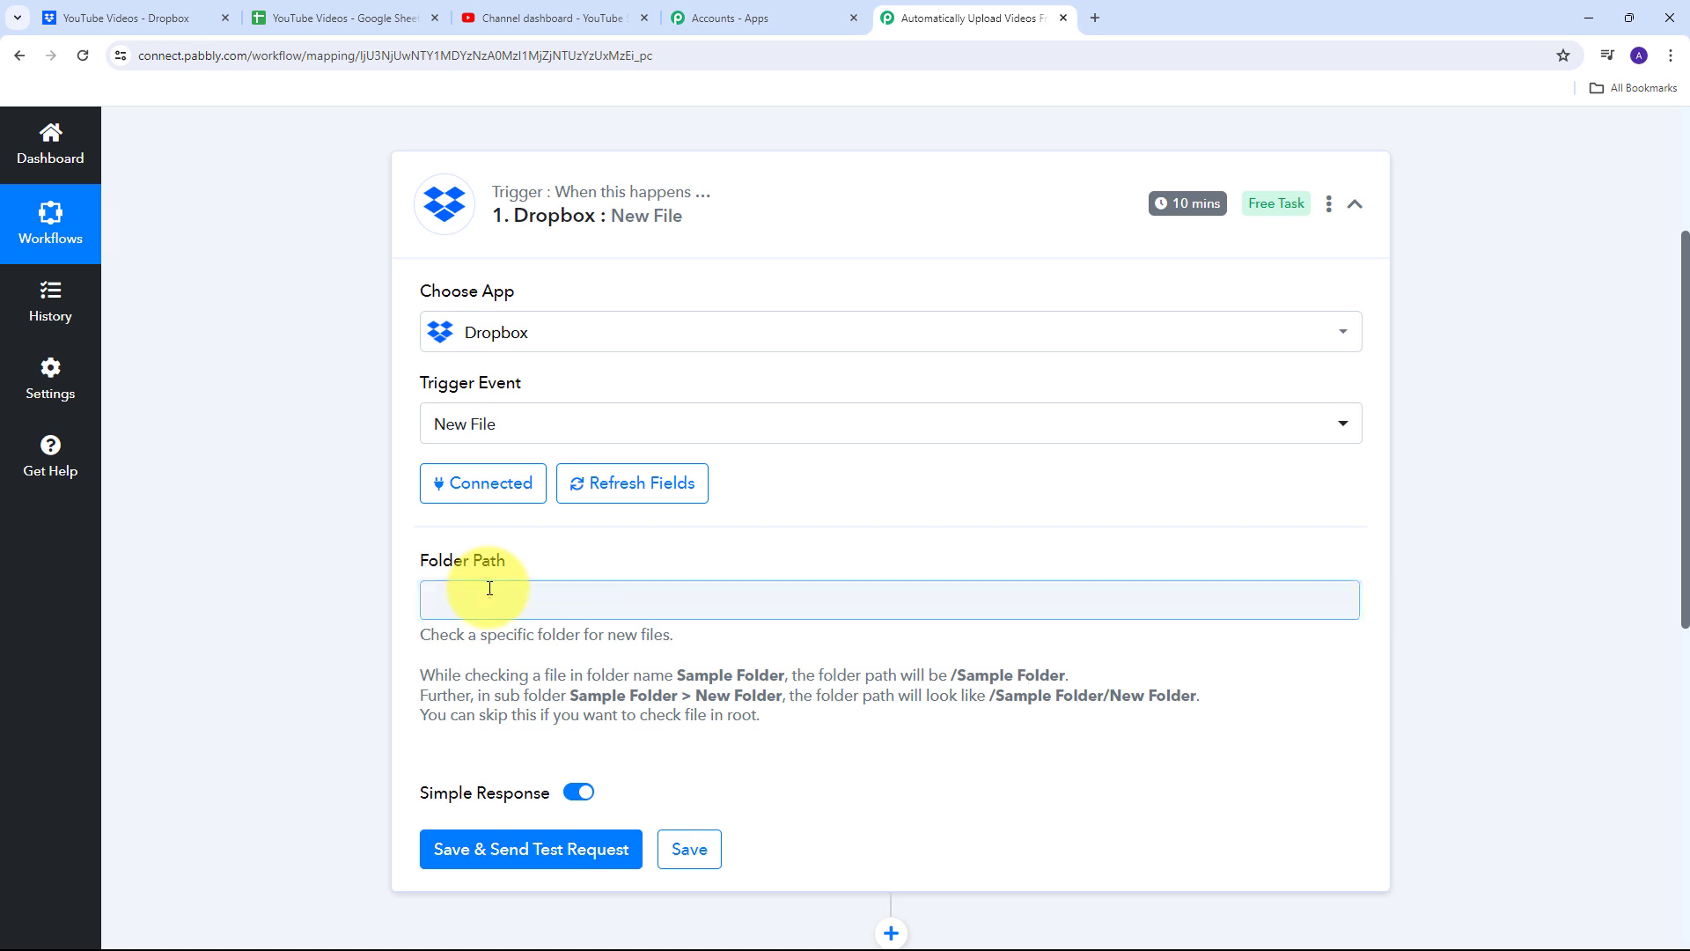
{"action": "key", "text": "ctrl+v"}
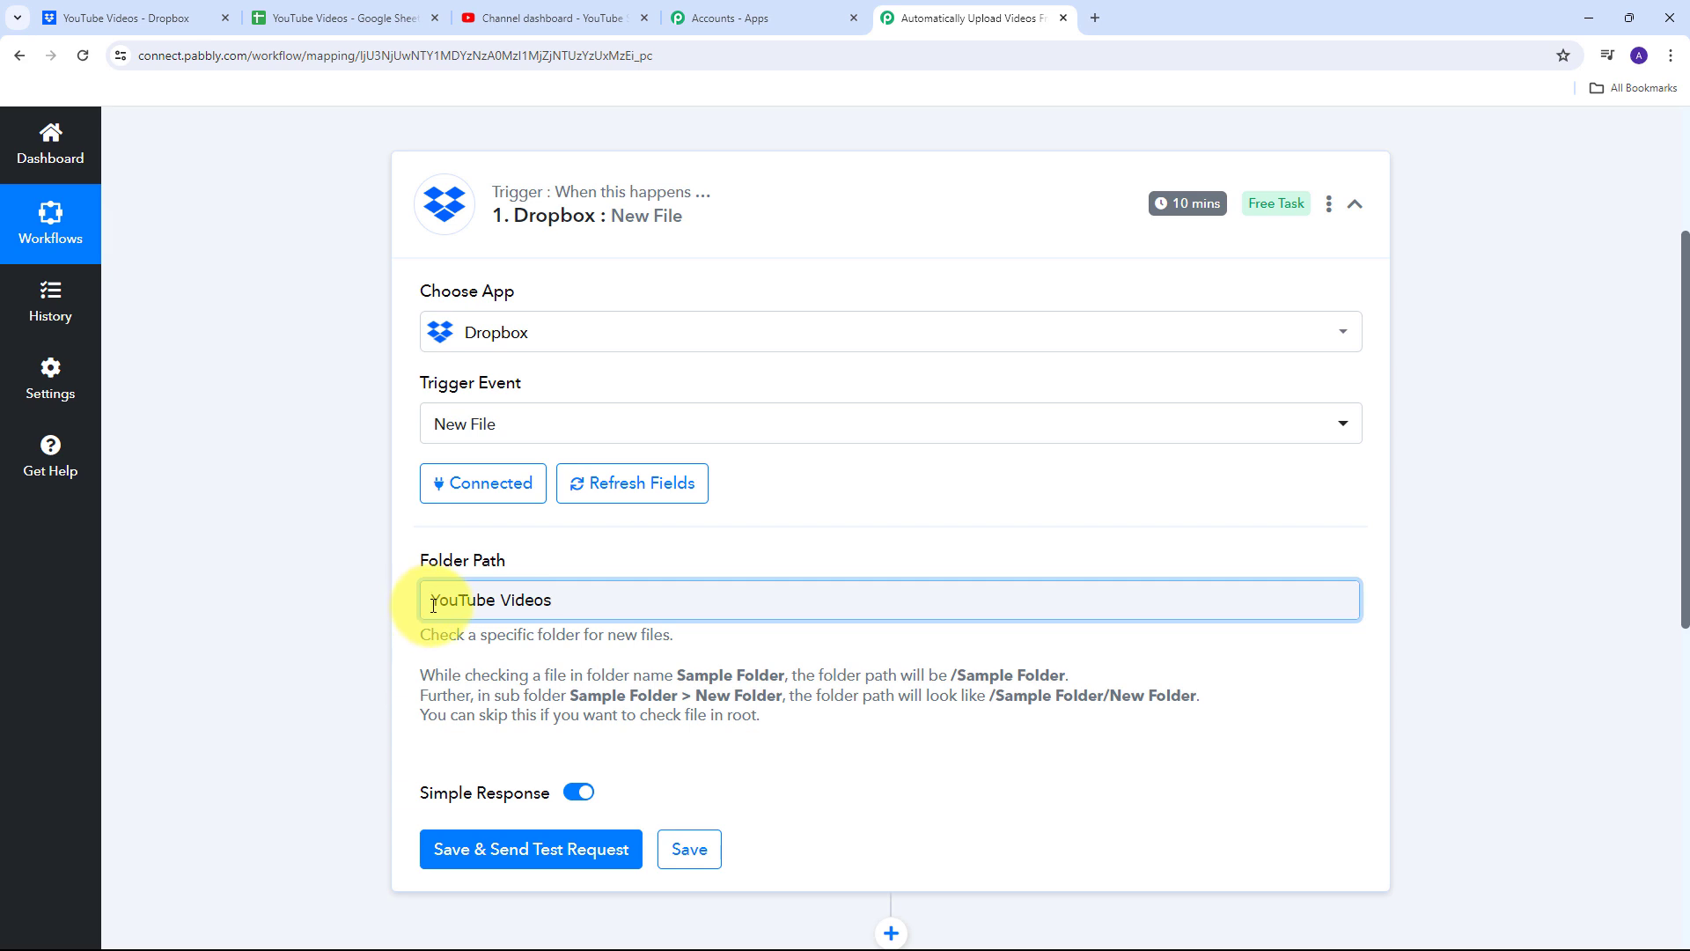
{"action": "type", "text": "/"}
{"action": "left_click", "coordinate": [600, 600]}
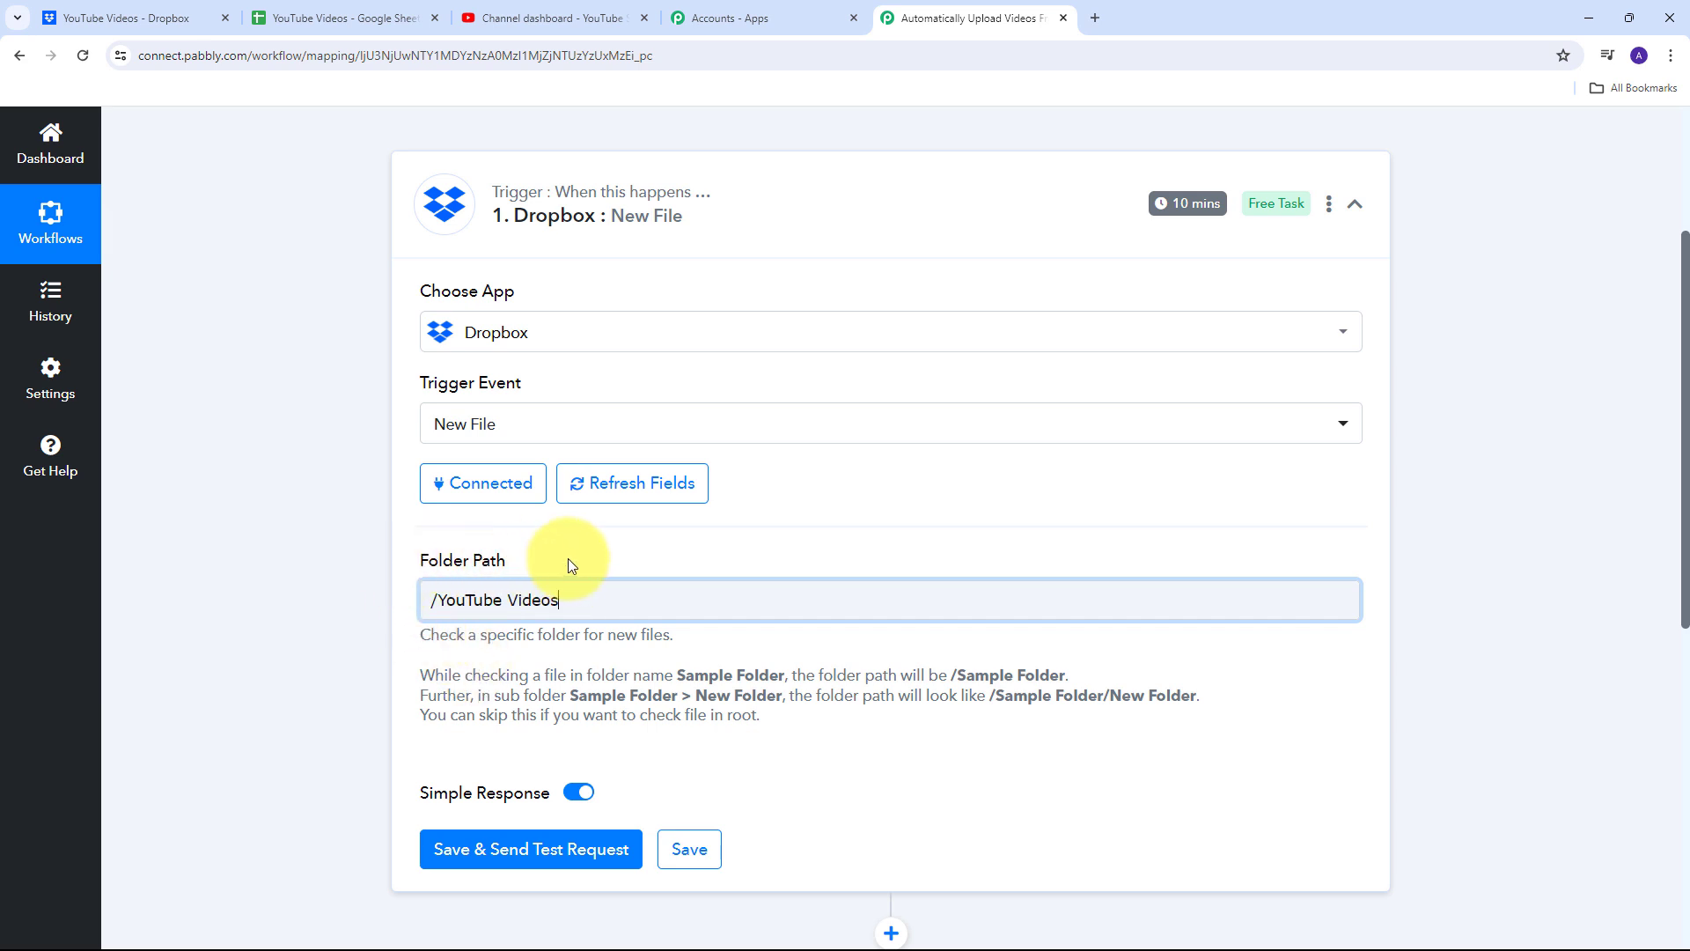
Switch to Dropbox and upload Golden-Serenity-Capturing-the-Majestic-Sunset.mp4 from Downloads into the YouTube Videos folder.
{"action": "left_click", "coordinate": [128, 11]}
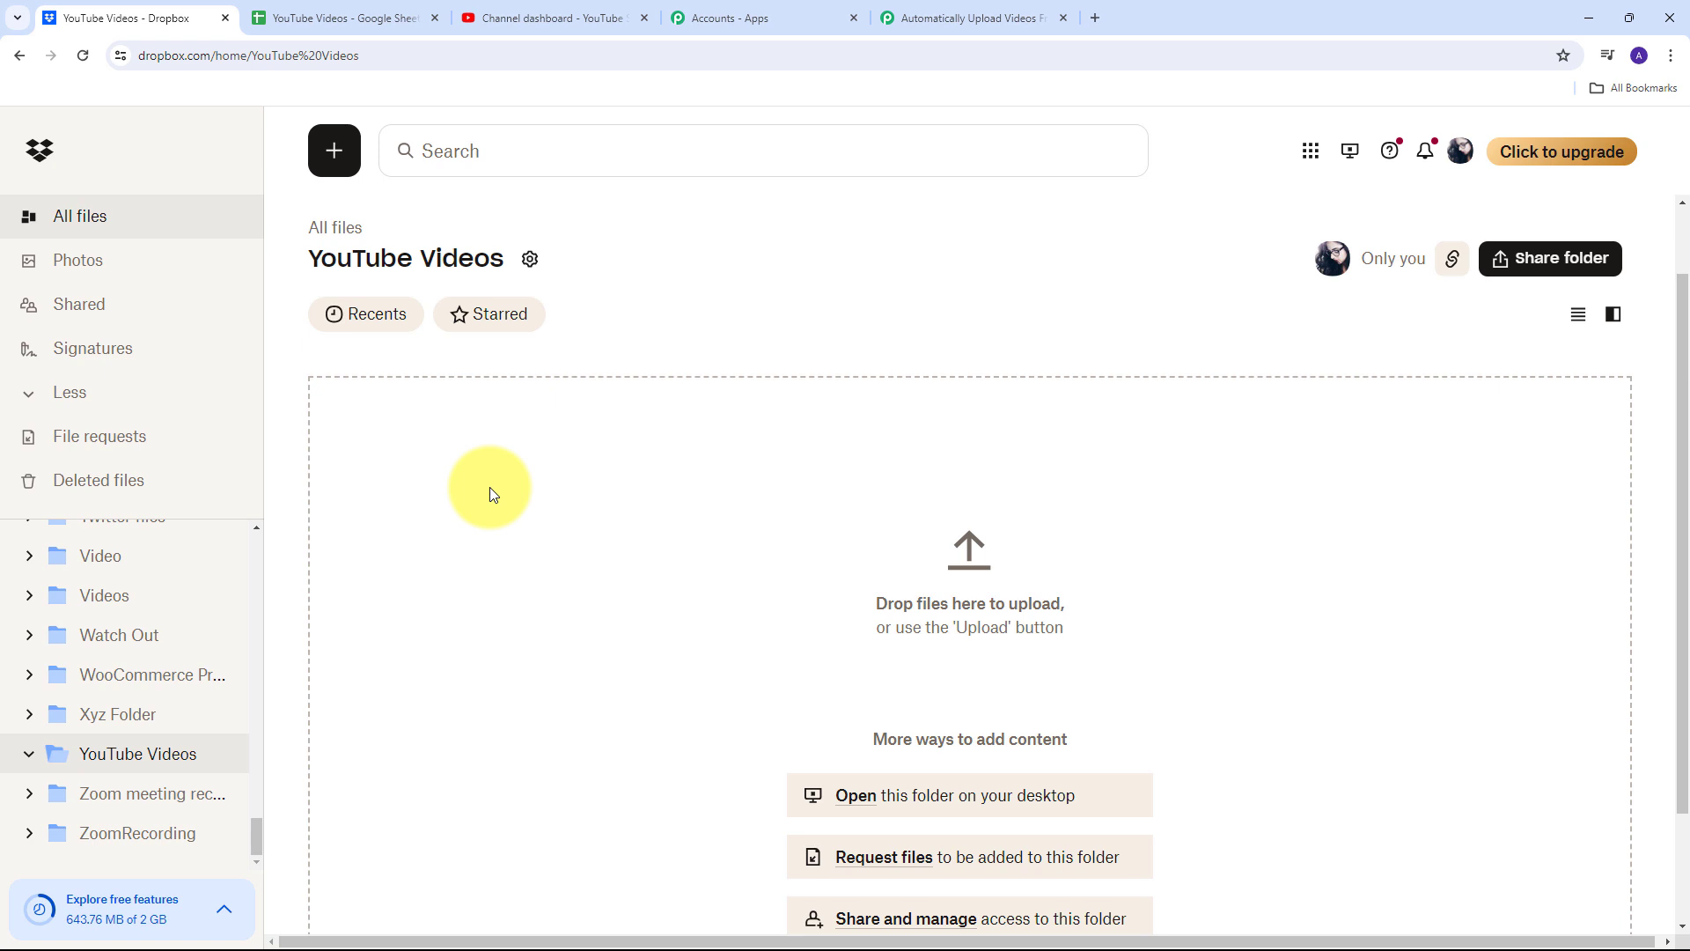
{"action": "left_click", "coordinate": [334, 164]}
{"action": "mouse_move", "coordinate": [437, 530]}
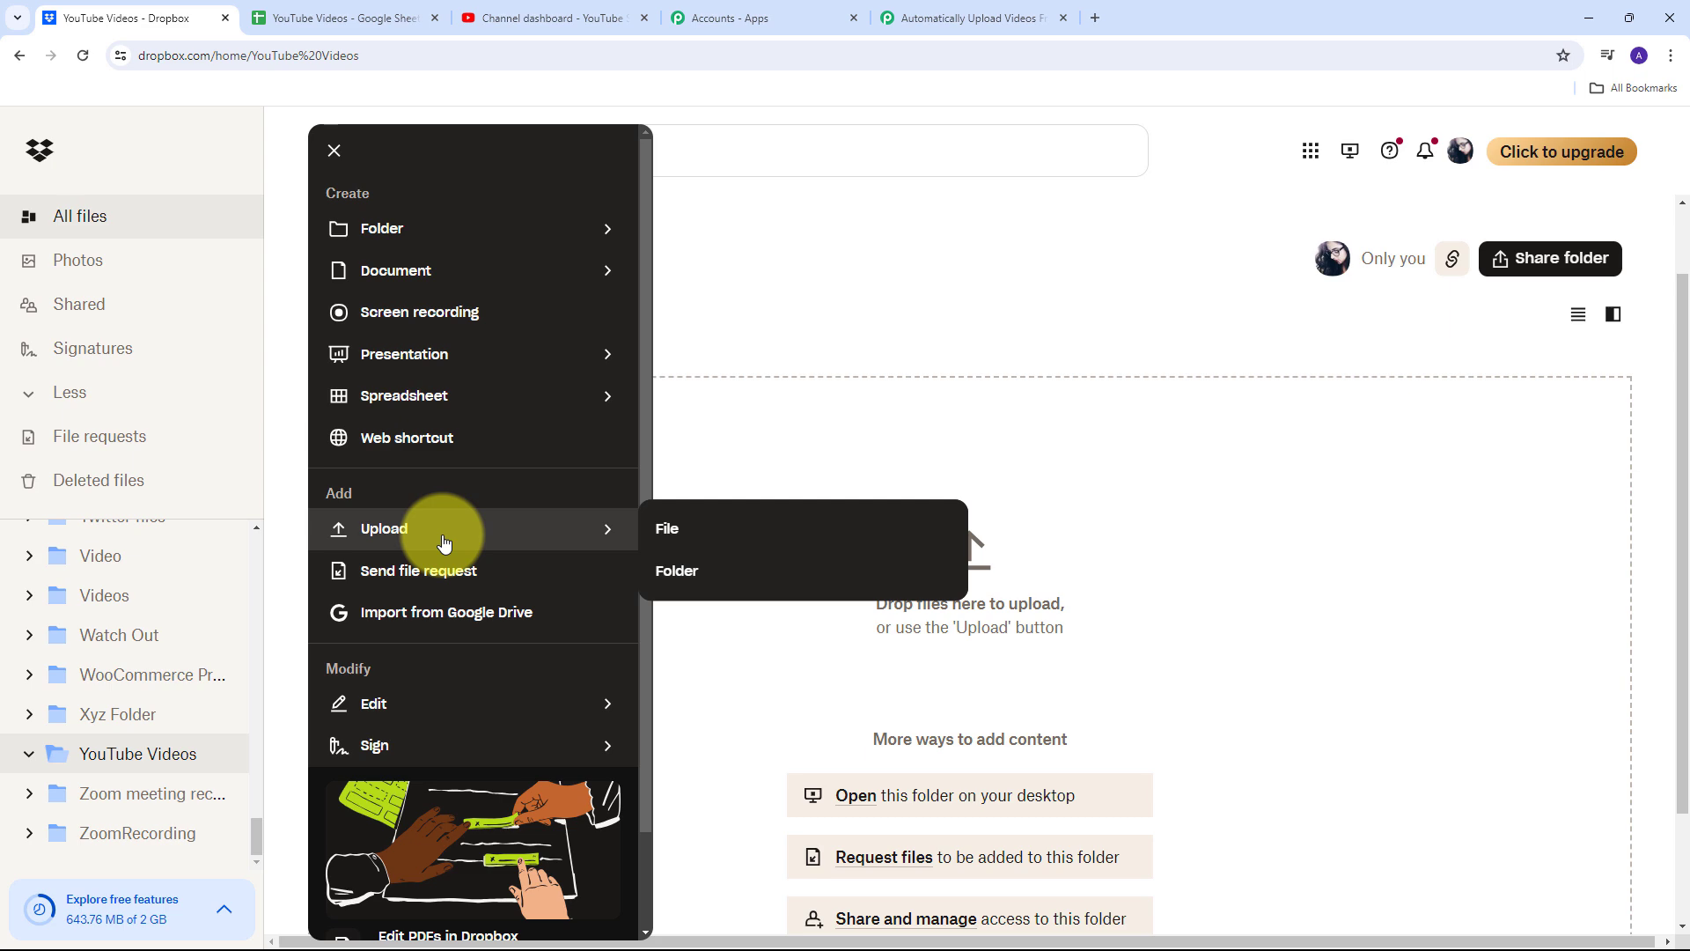
{"action": "left_click", "coordinate": [689, 536]}
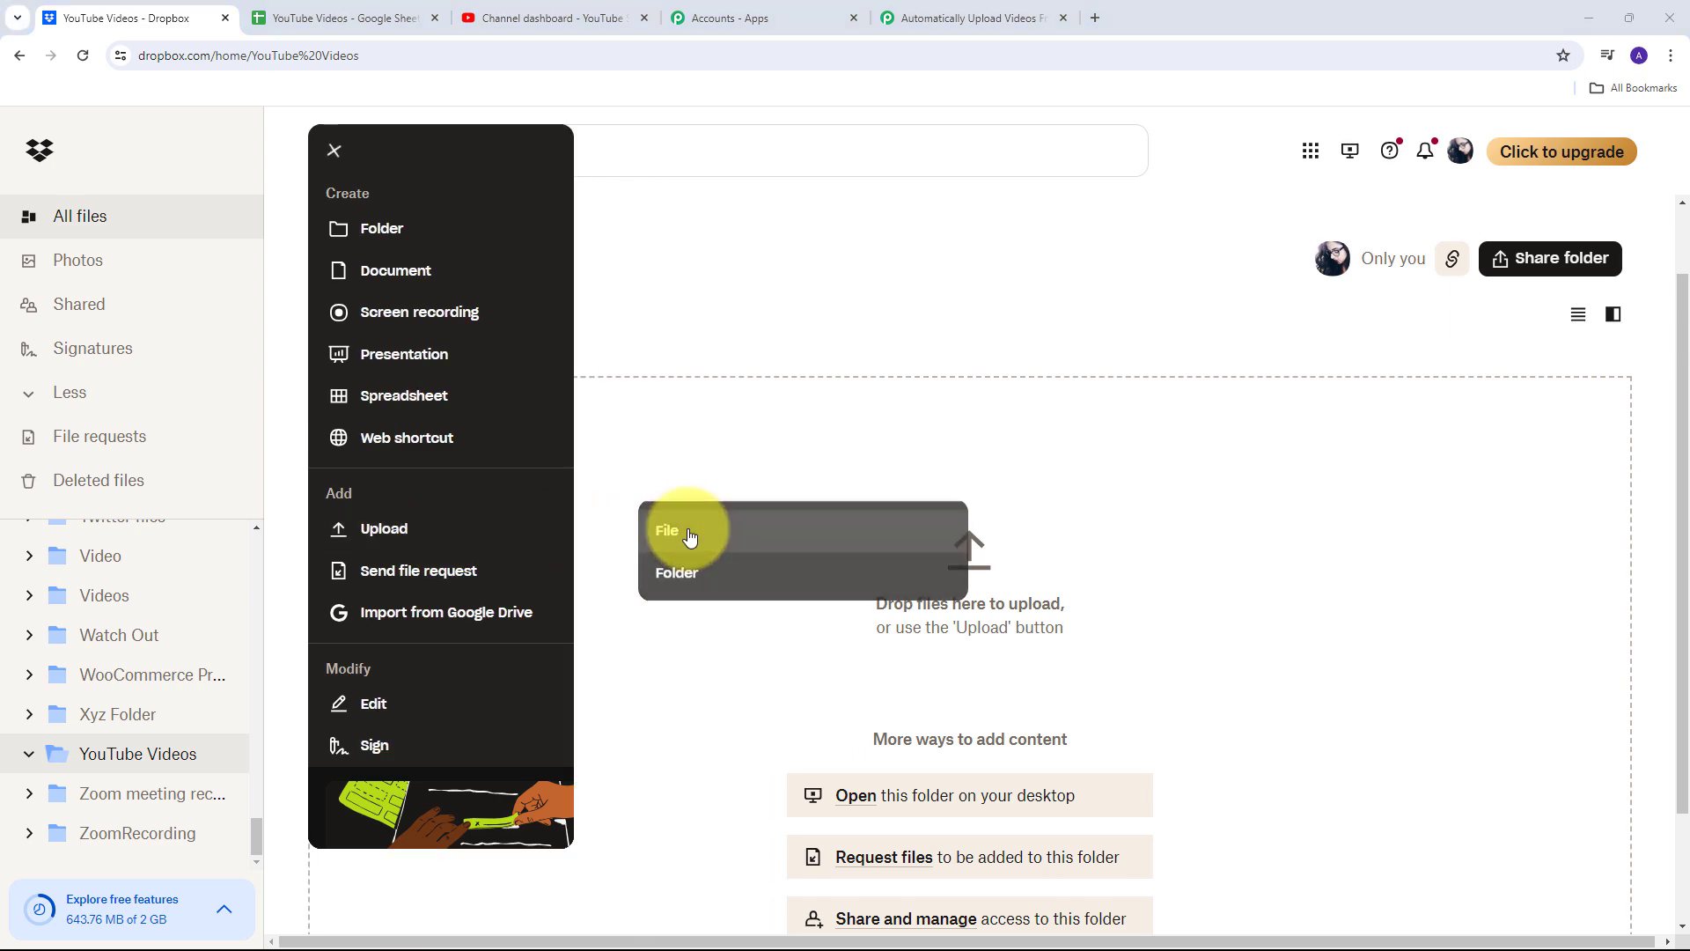
{"action": "scroll", "coordinate": [366, 282], "scroll_direction": "down", "scroll_amount": 1}
{"action": "scroll", "coordinate": [366, 278], "scroll_direction": "down", "scroll_amount": 2}
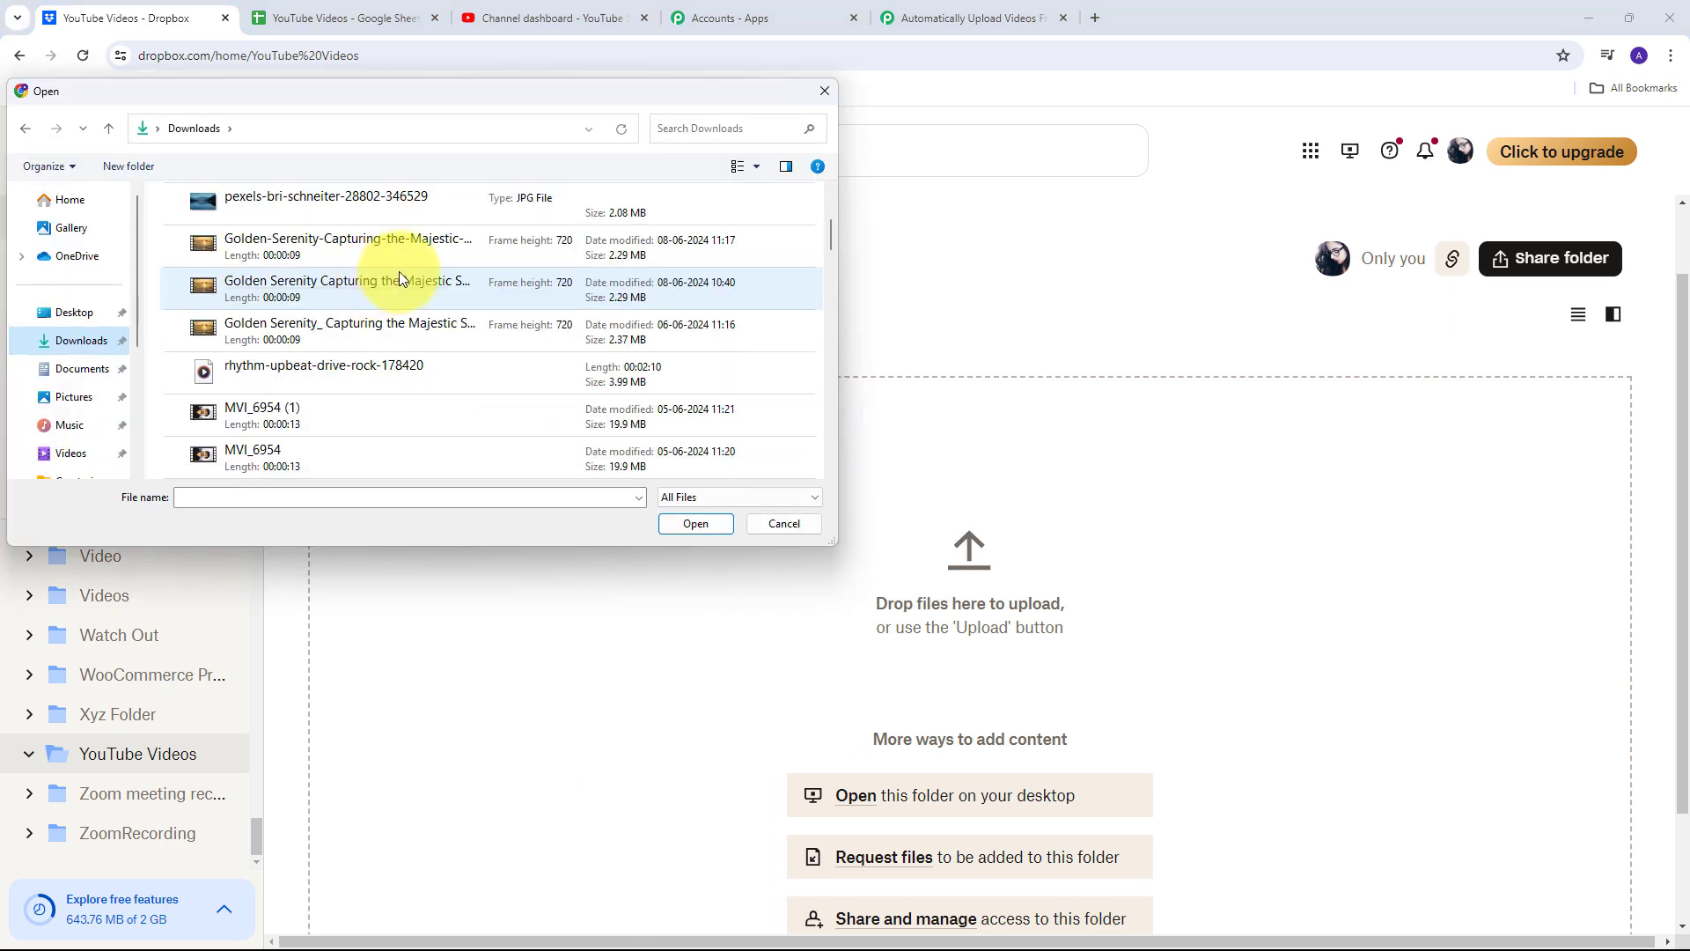
{"action": "left_click", "coordinate": [290, 239]}
{"action": "left_click", "coordinate": [290, 239]}
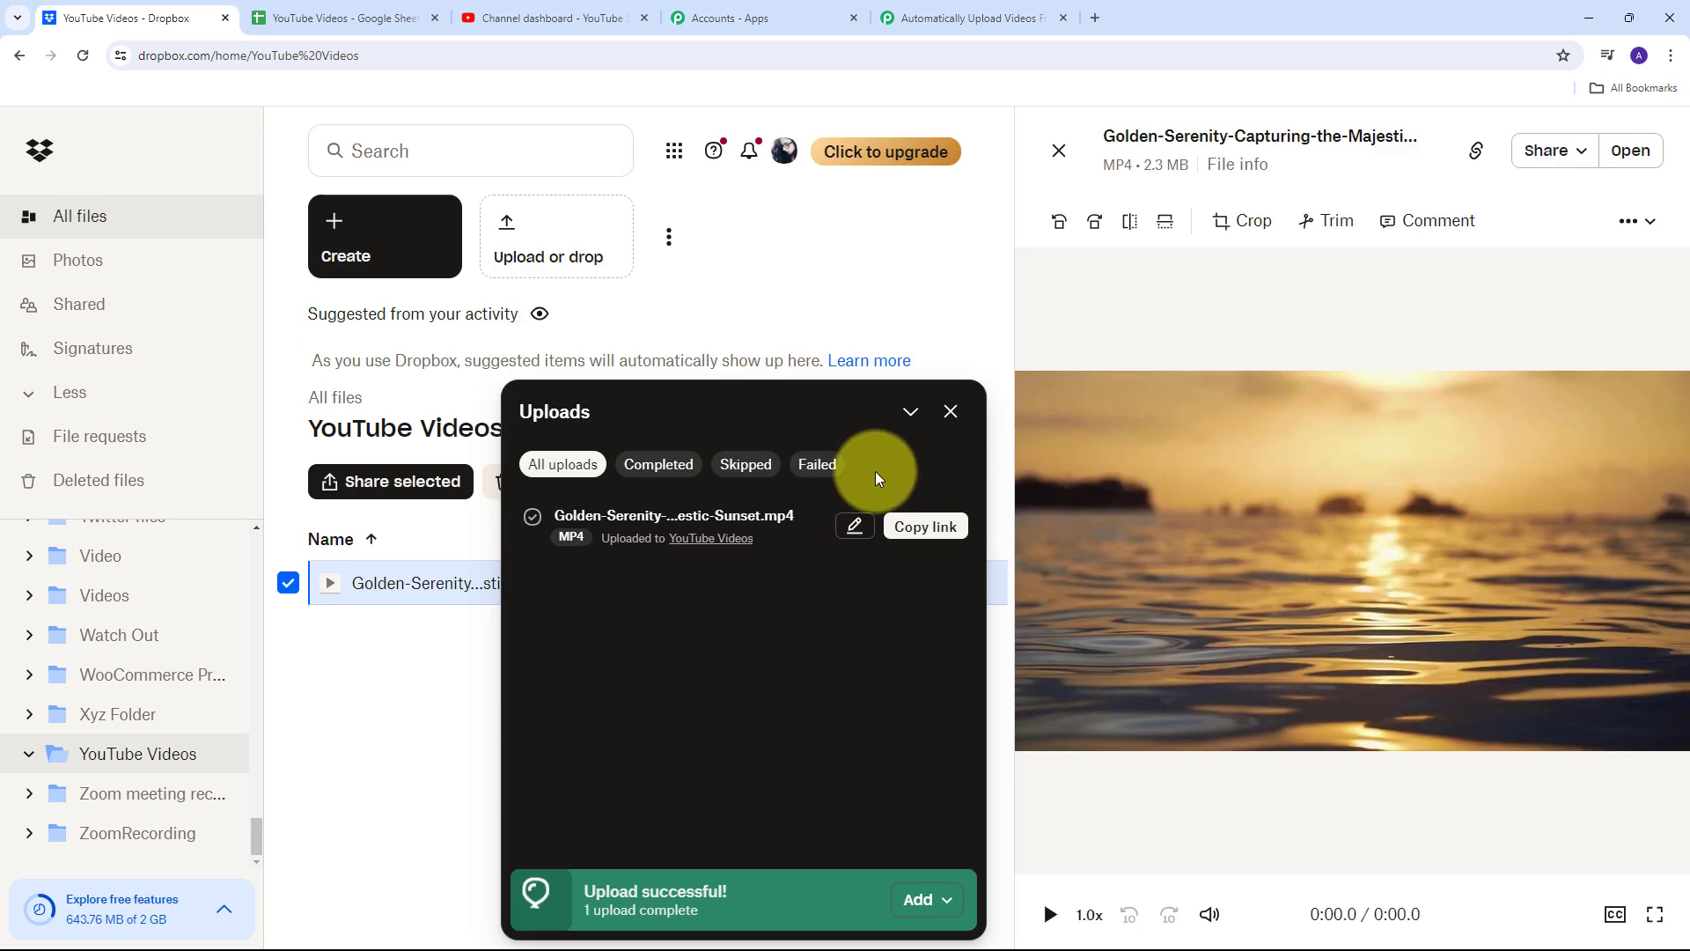
{"action": "left_click", "coordinate": [945, 413]}
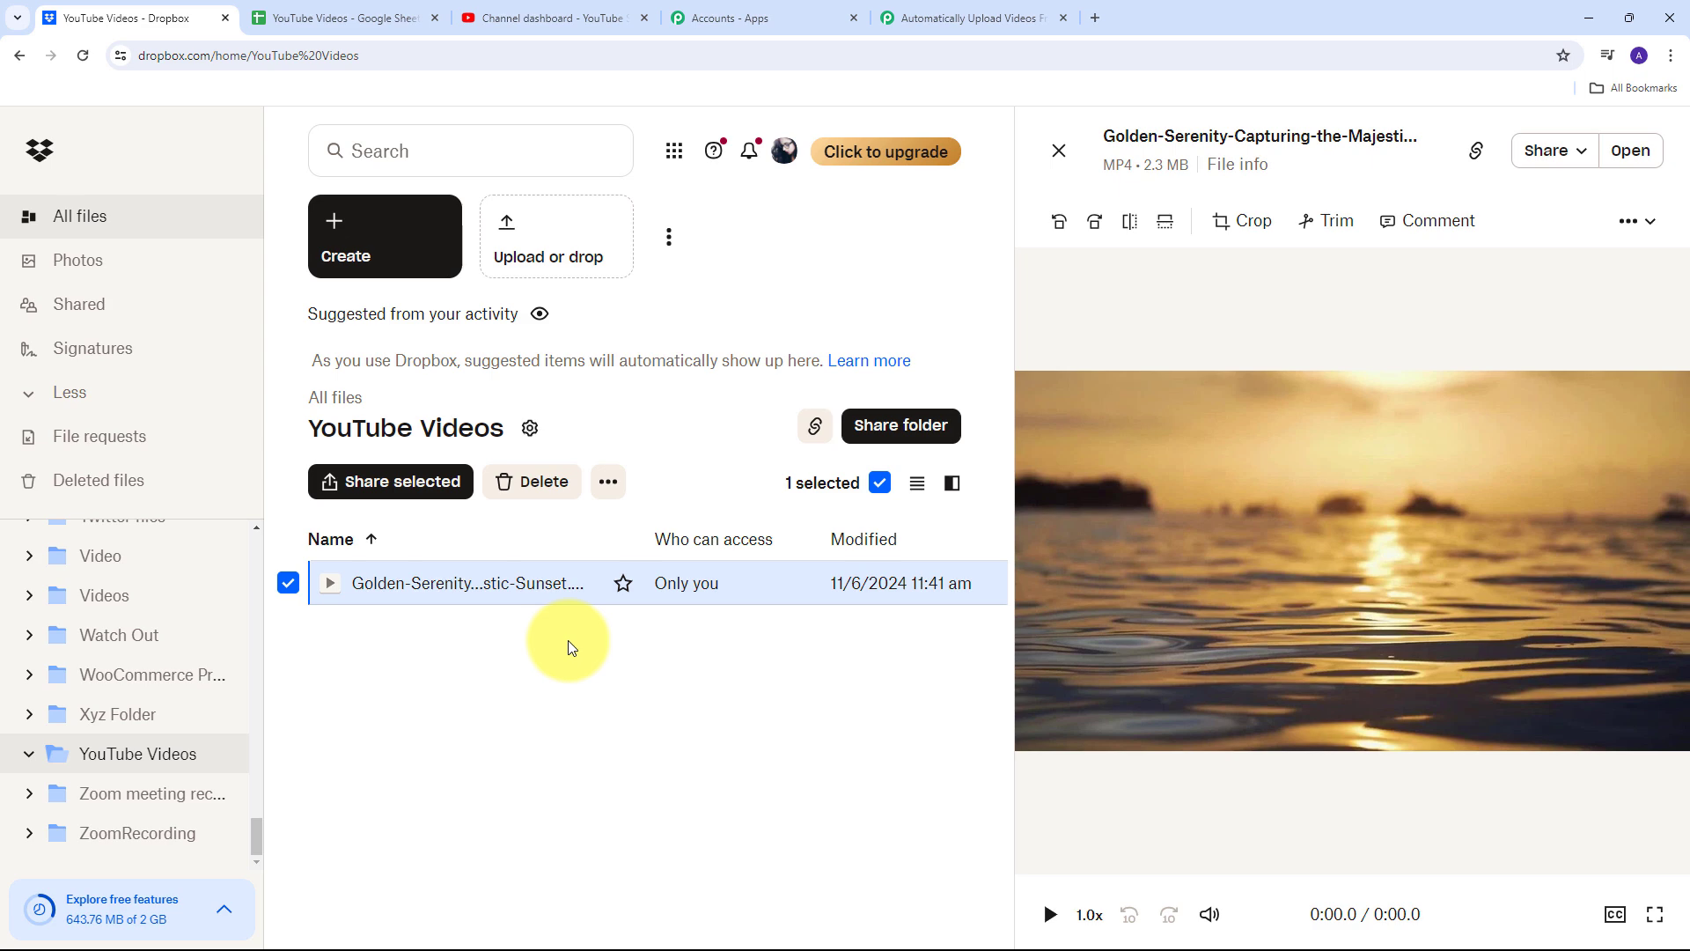
Switch back to the Pabbly Connect workflow, save the Dropbox trigger and send a test request.
{"action": "left_click", "coordinate": [917, 7]}
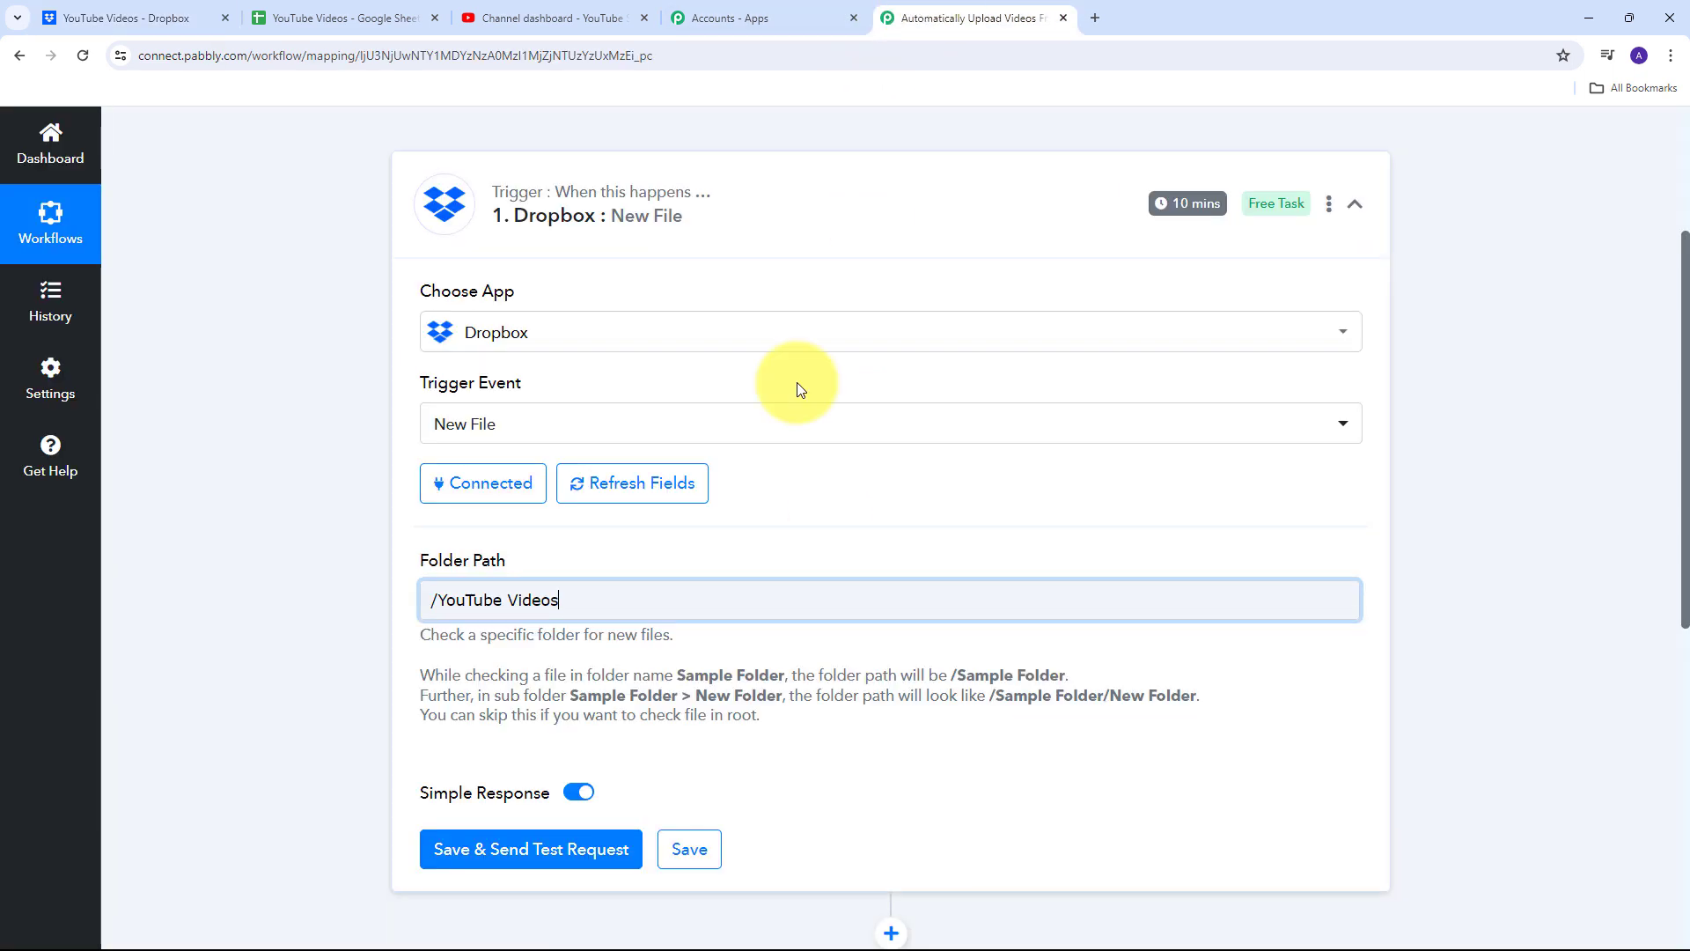
{"action": "scroll", "coordinate": [801, 390], "scroll_direction": "down", "scroll_amount": 2}
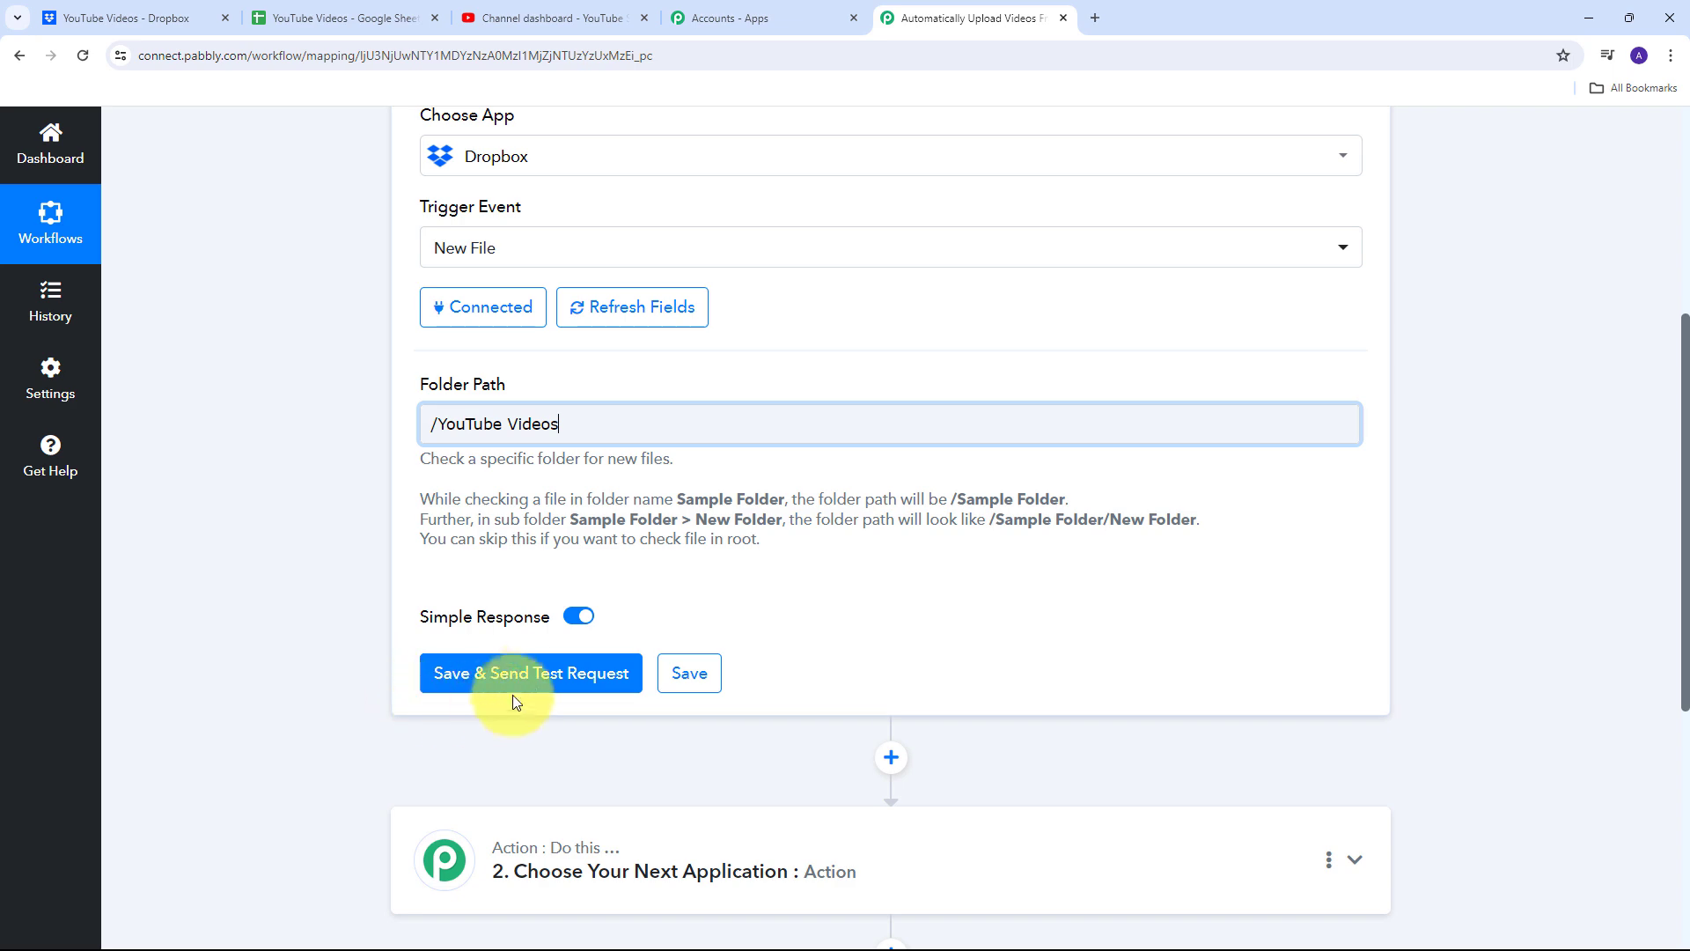
{"action": "left_click", "coordinate": [544, 678]}
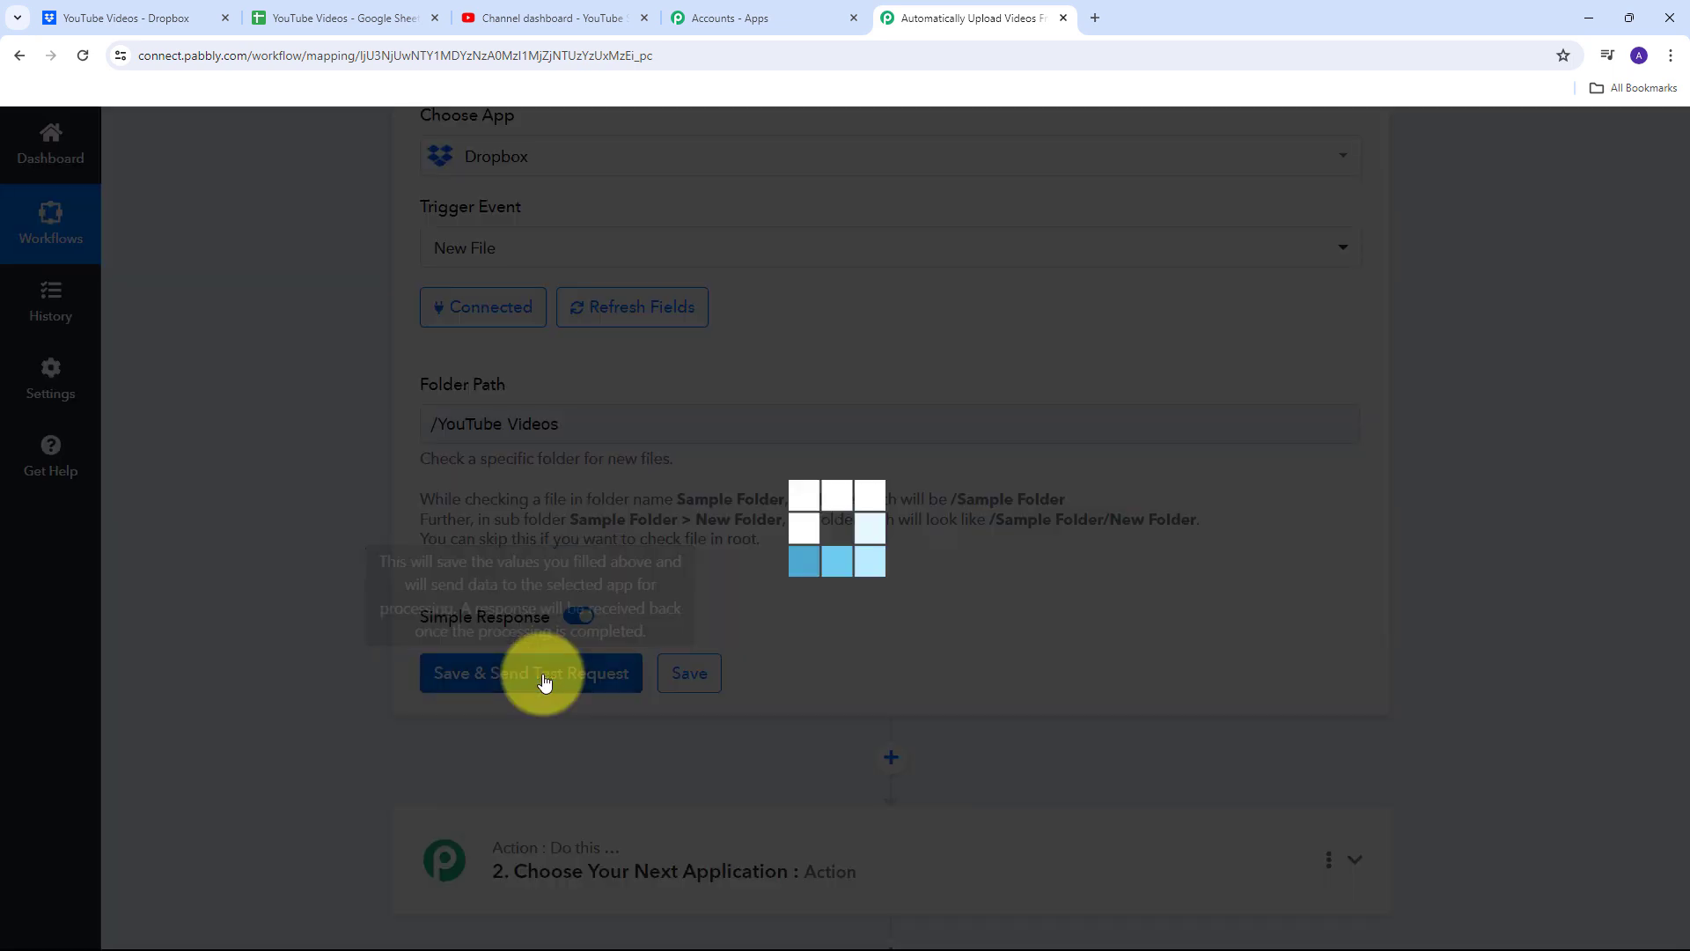
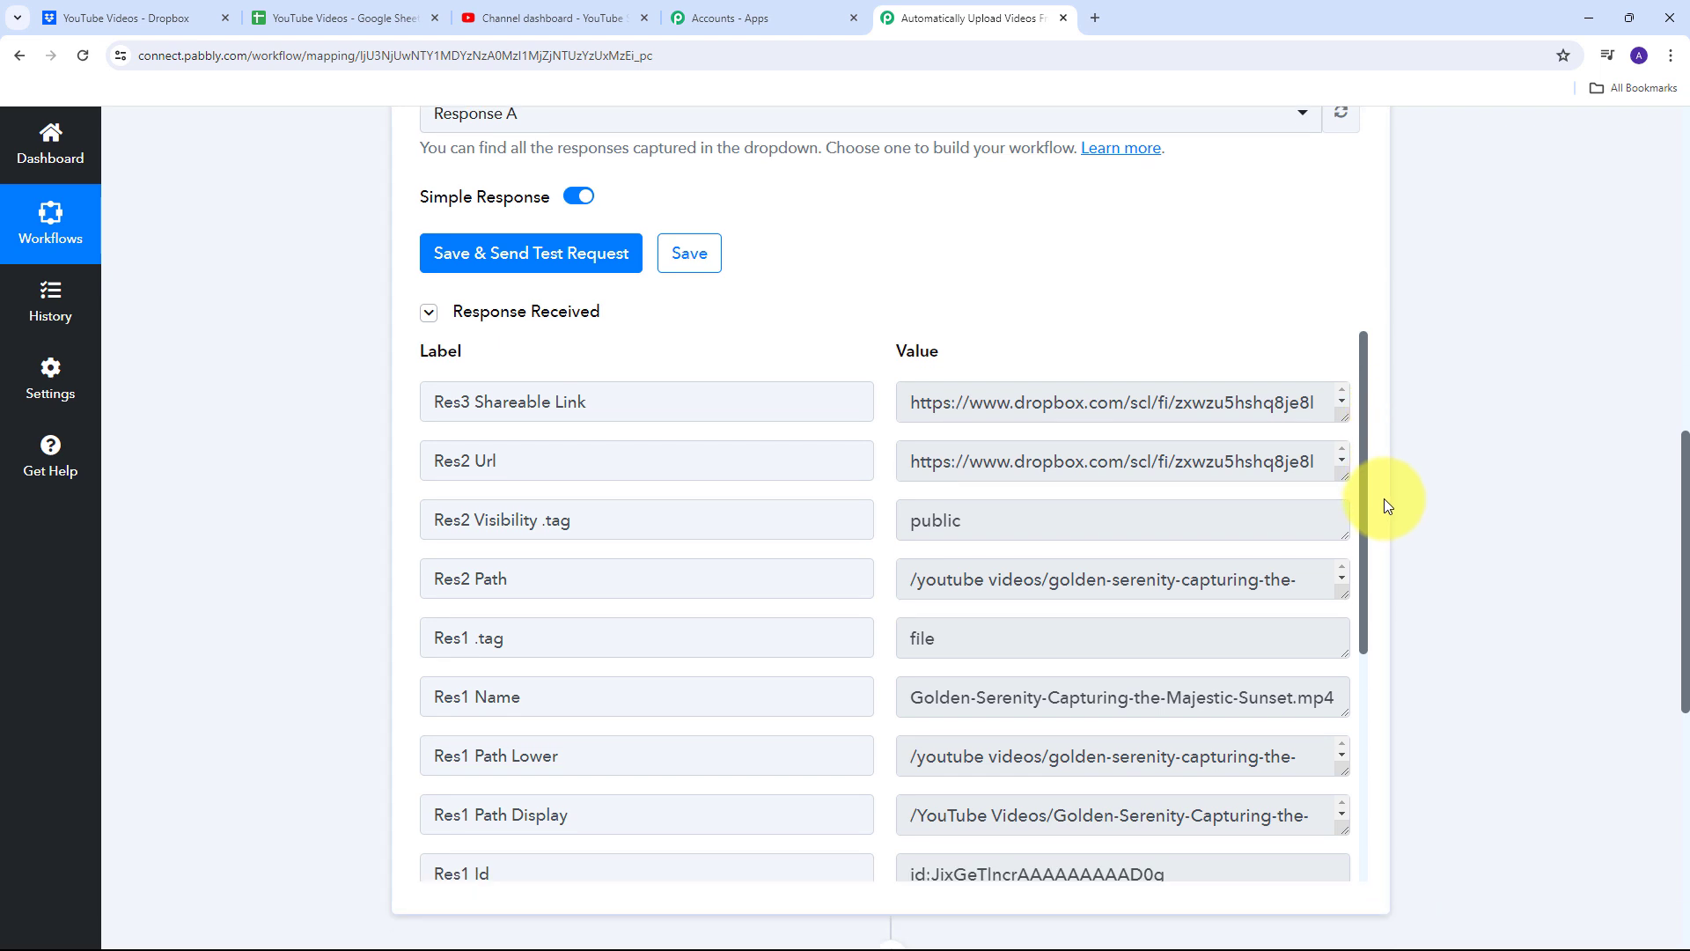
Examine the shareable link, URL, file name and remaining fields in the trigger's received response.
{"action": "left_click_drag", "start_coordinate": [911, 396], "coordinate": [1320, 416]}
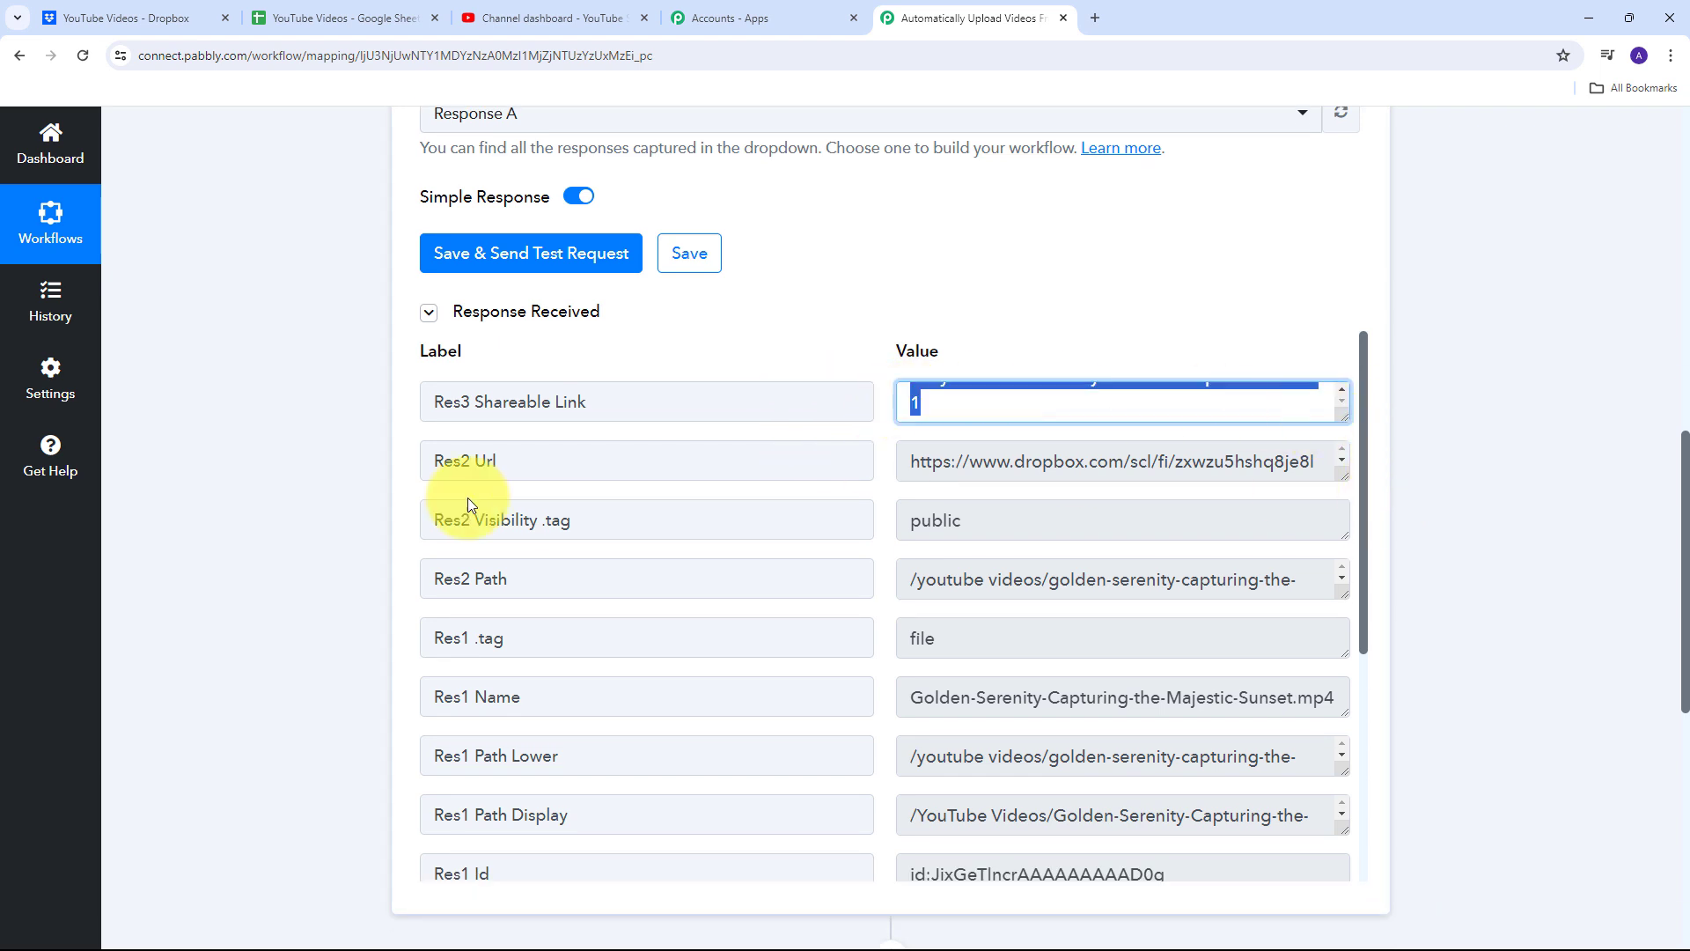
{"action": "left_click", "coordinate": [1095, 451]}
{"action": "left_click_drag", "start_coordinate": [1095, 451], "coordinate": [1347, 464]}
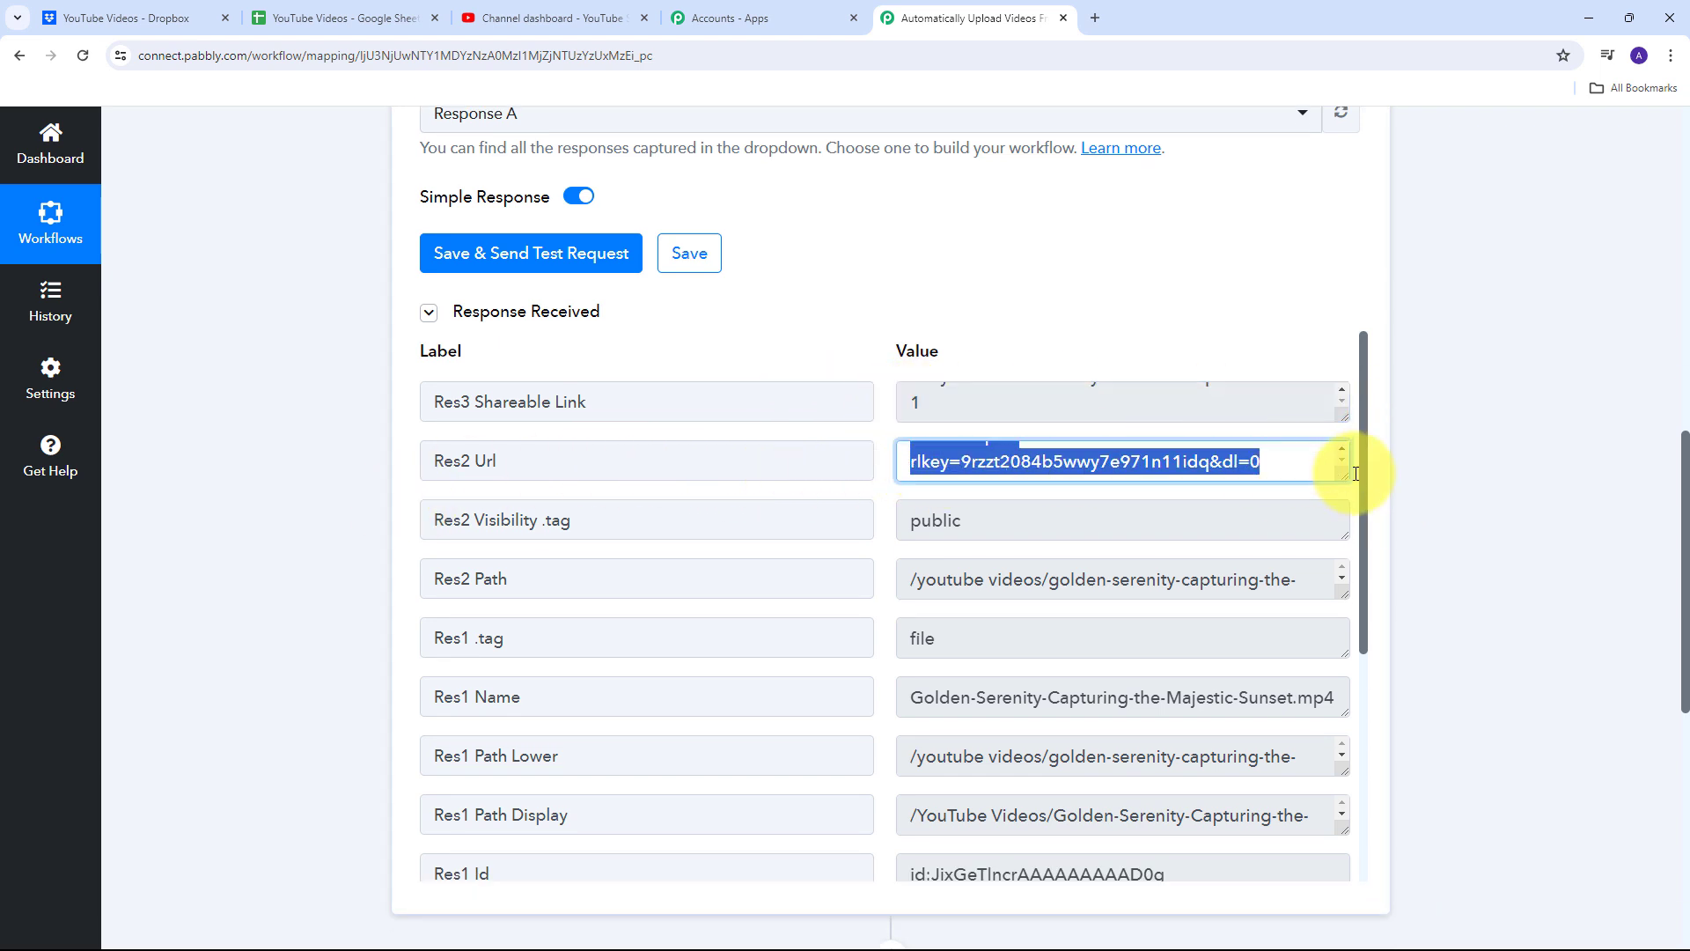
{"action": "scroll", "coordinate": [879, 572], "scroll_direction": "down", "scroll_amount": 1}
{"action": "left_click_drag", "start_coordinate": [898, 599], "coordinate": [1396, 622]}
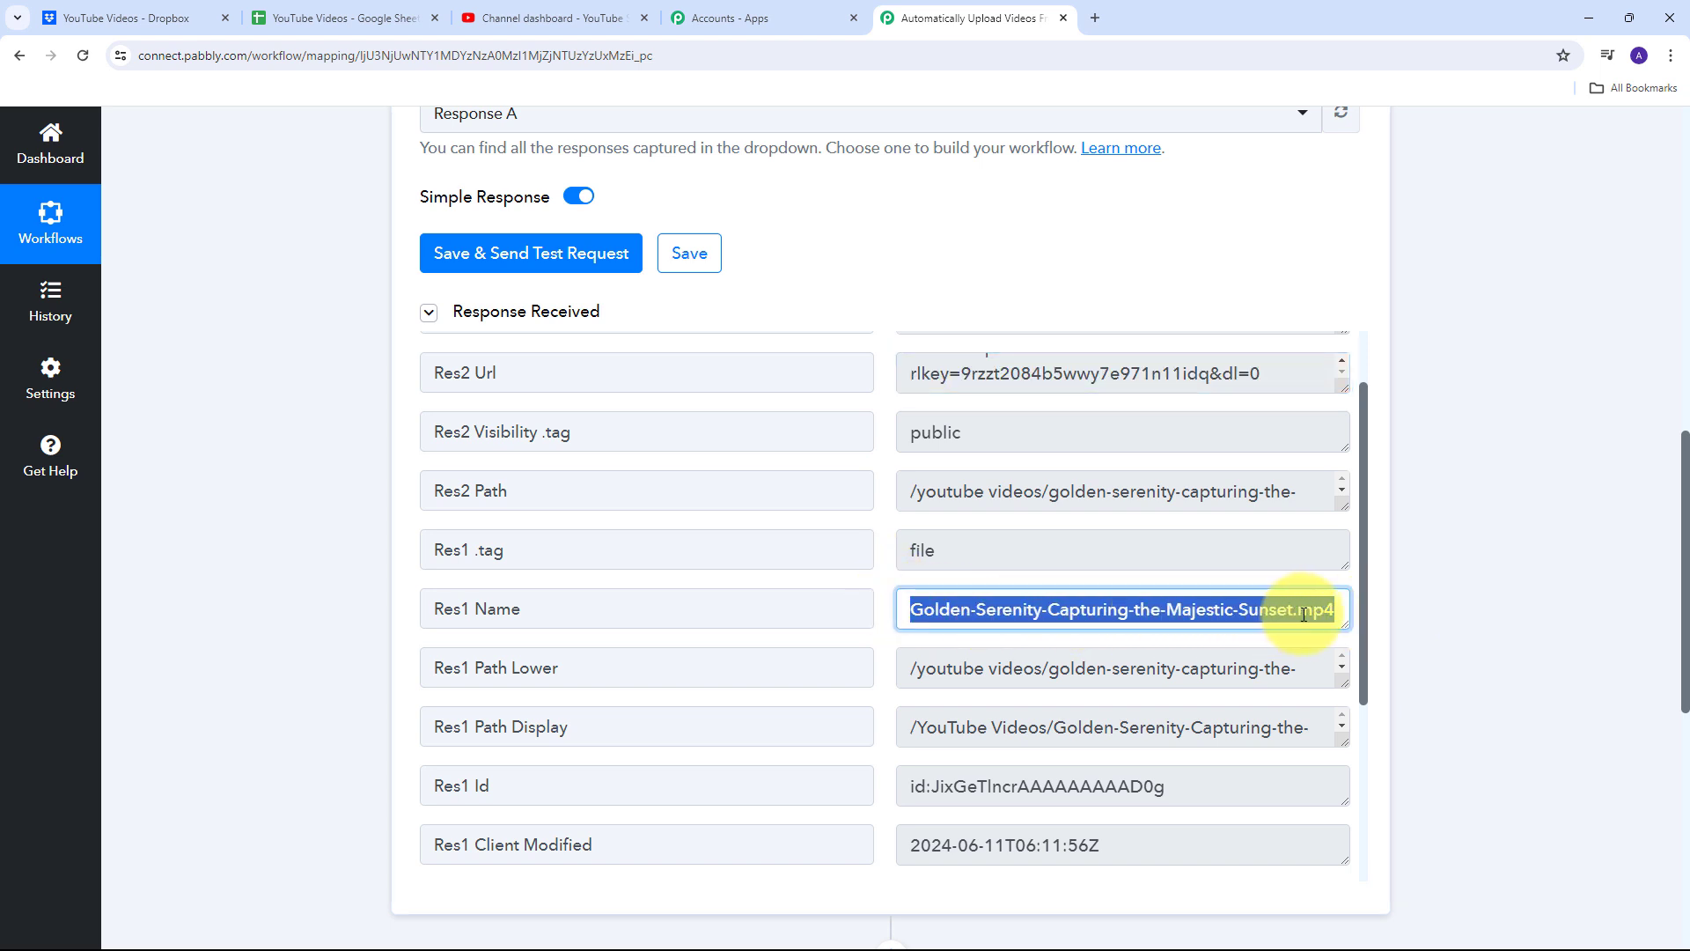
{"action": "scroll", "coordinate": [975, 608], "scroll_direction": "down", "scroll_amount": 3}
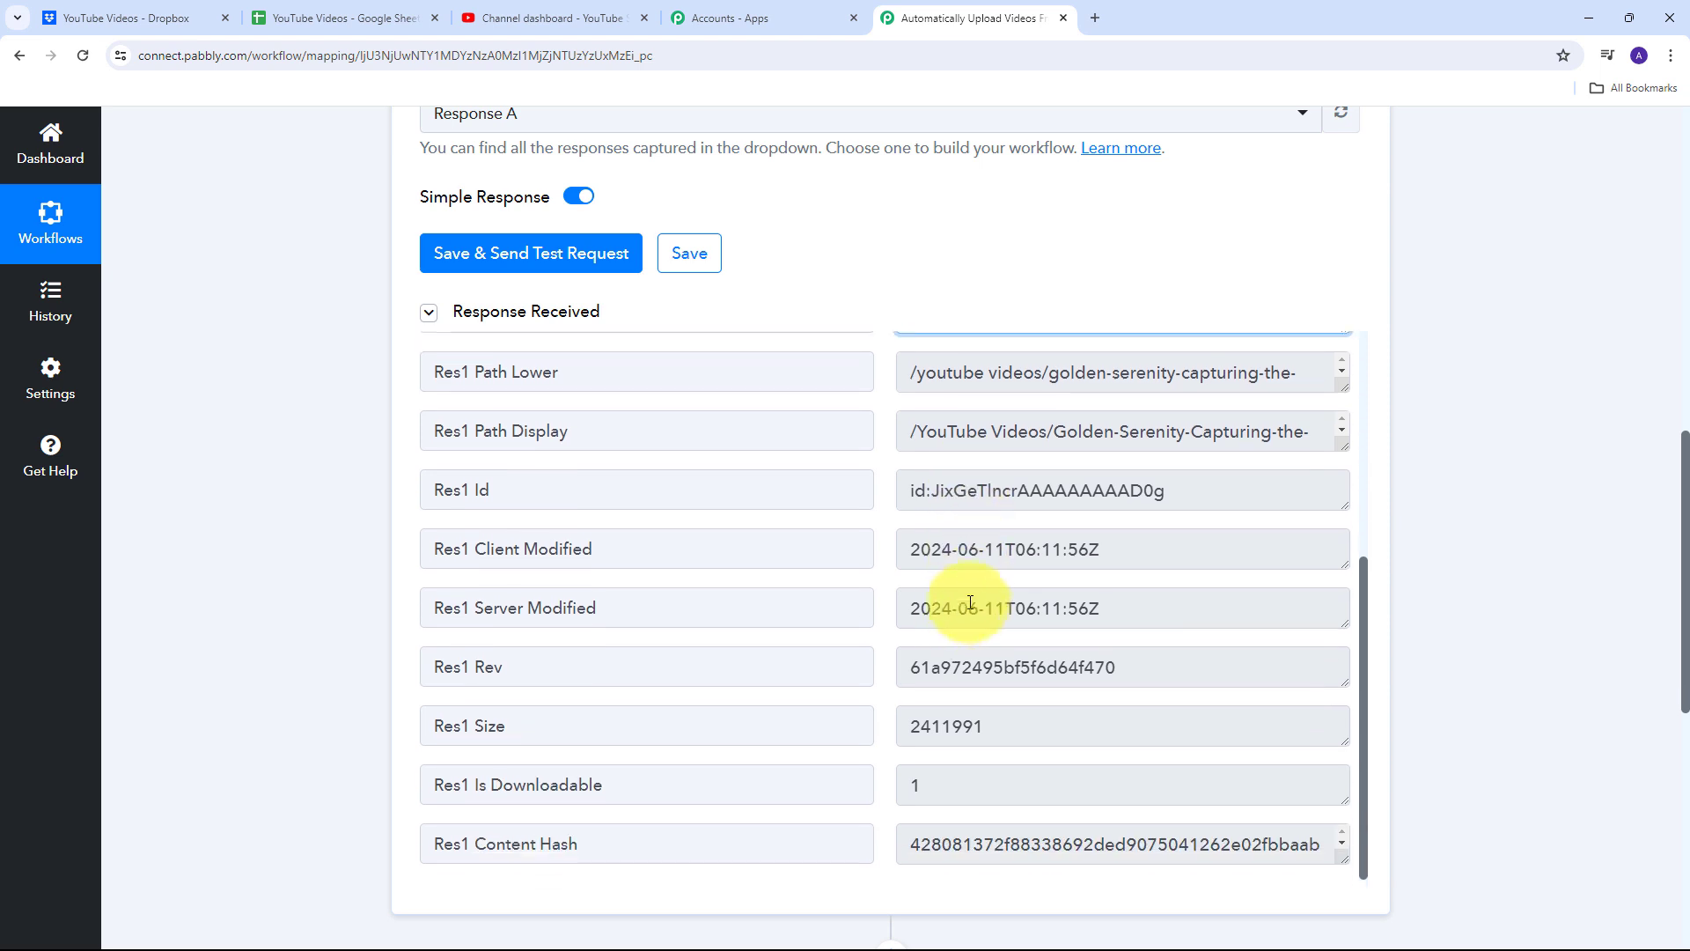
{"action": "scroll", "coordinate": [880, 620], "scroll_direction": "up", "scroll_amount": 1}
{"action": "scroll", "coordinate": [881, 623], "scroll_direction": "up", "scroll_amount": 4}
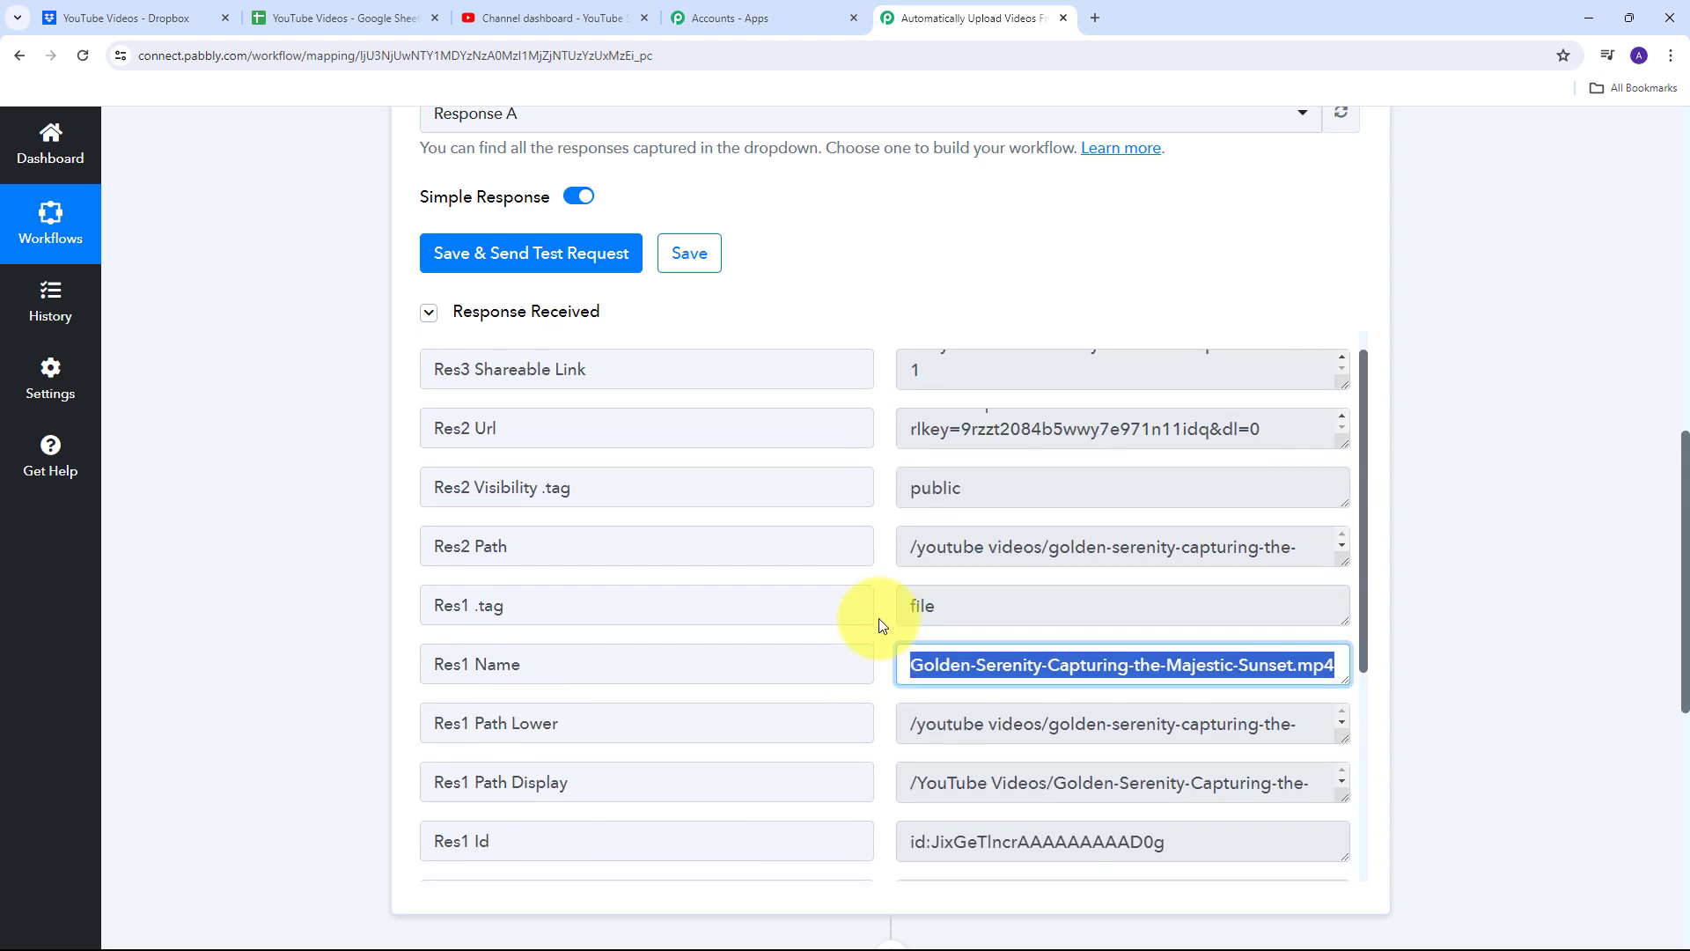
{"action": "left_click", "coordinate": [879, 617]}
{"action": "scroll", "coordinate": [881, 613], "scroll_direction": "up", "scroll_amount": 1}
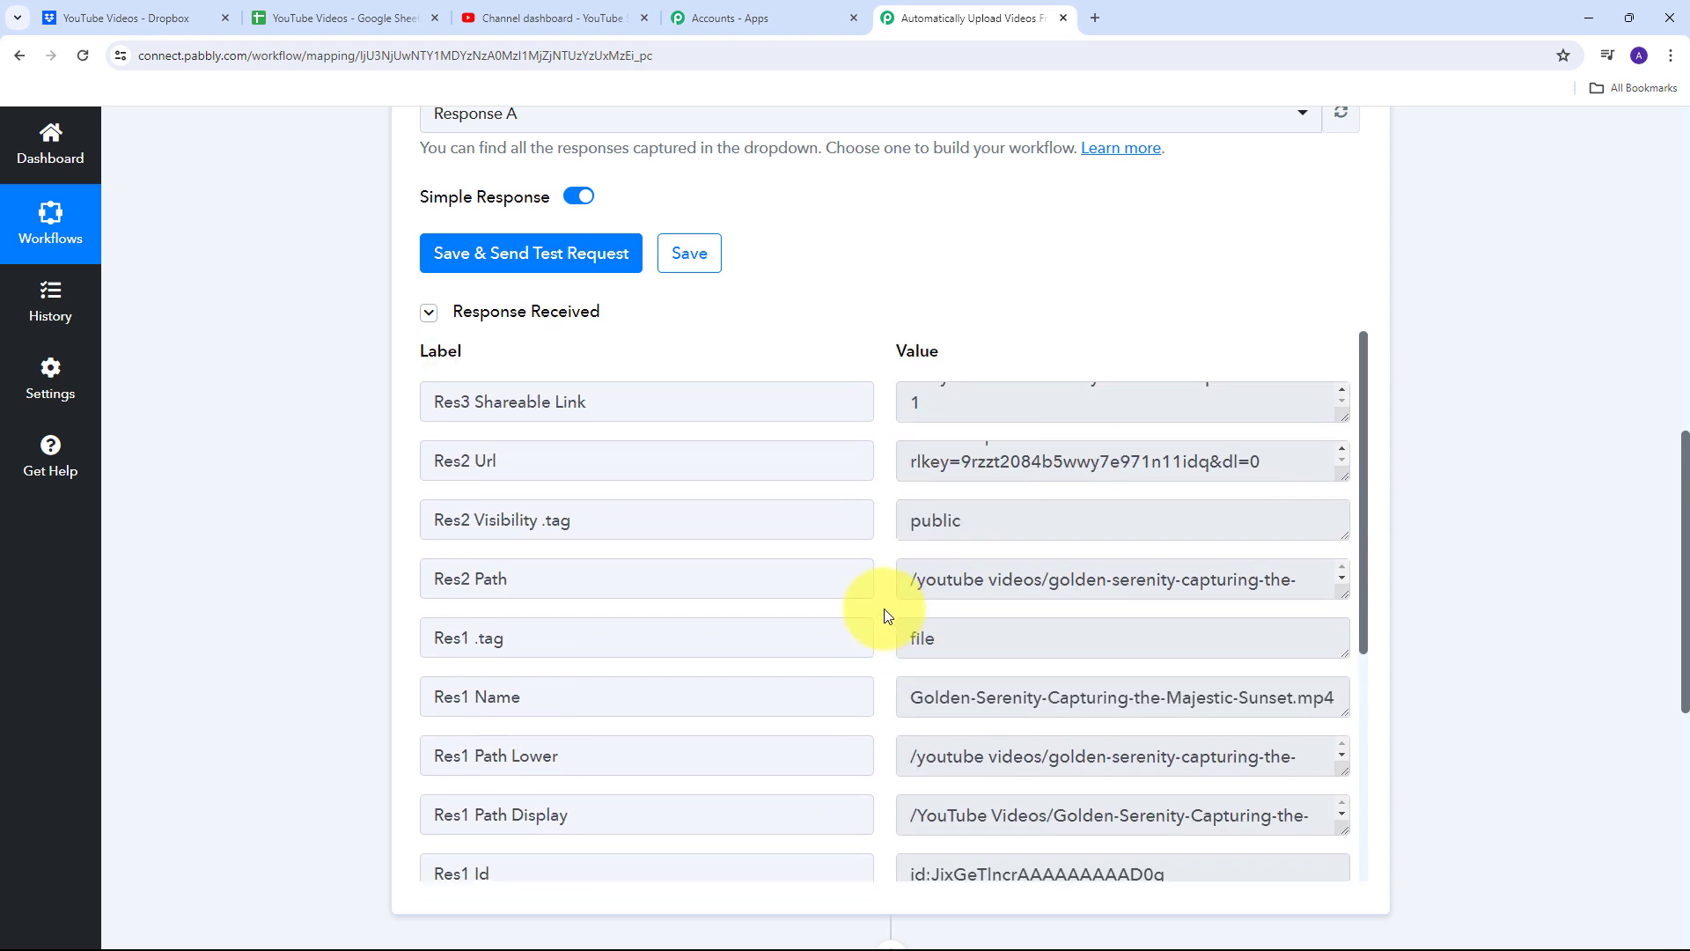
Review the Dropbox trigger's settings and check interval, and recheck the file name in its response.
{"action": "scroll", "coordinate": [960, 407], "scroll_direction": "up", "scroll_amount": 3}
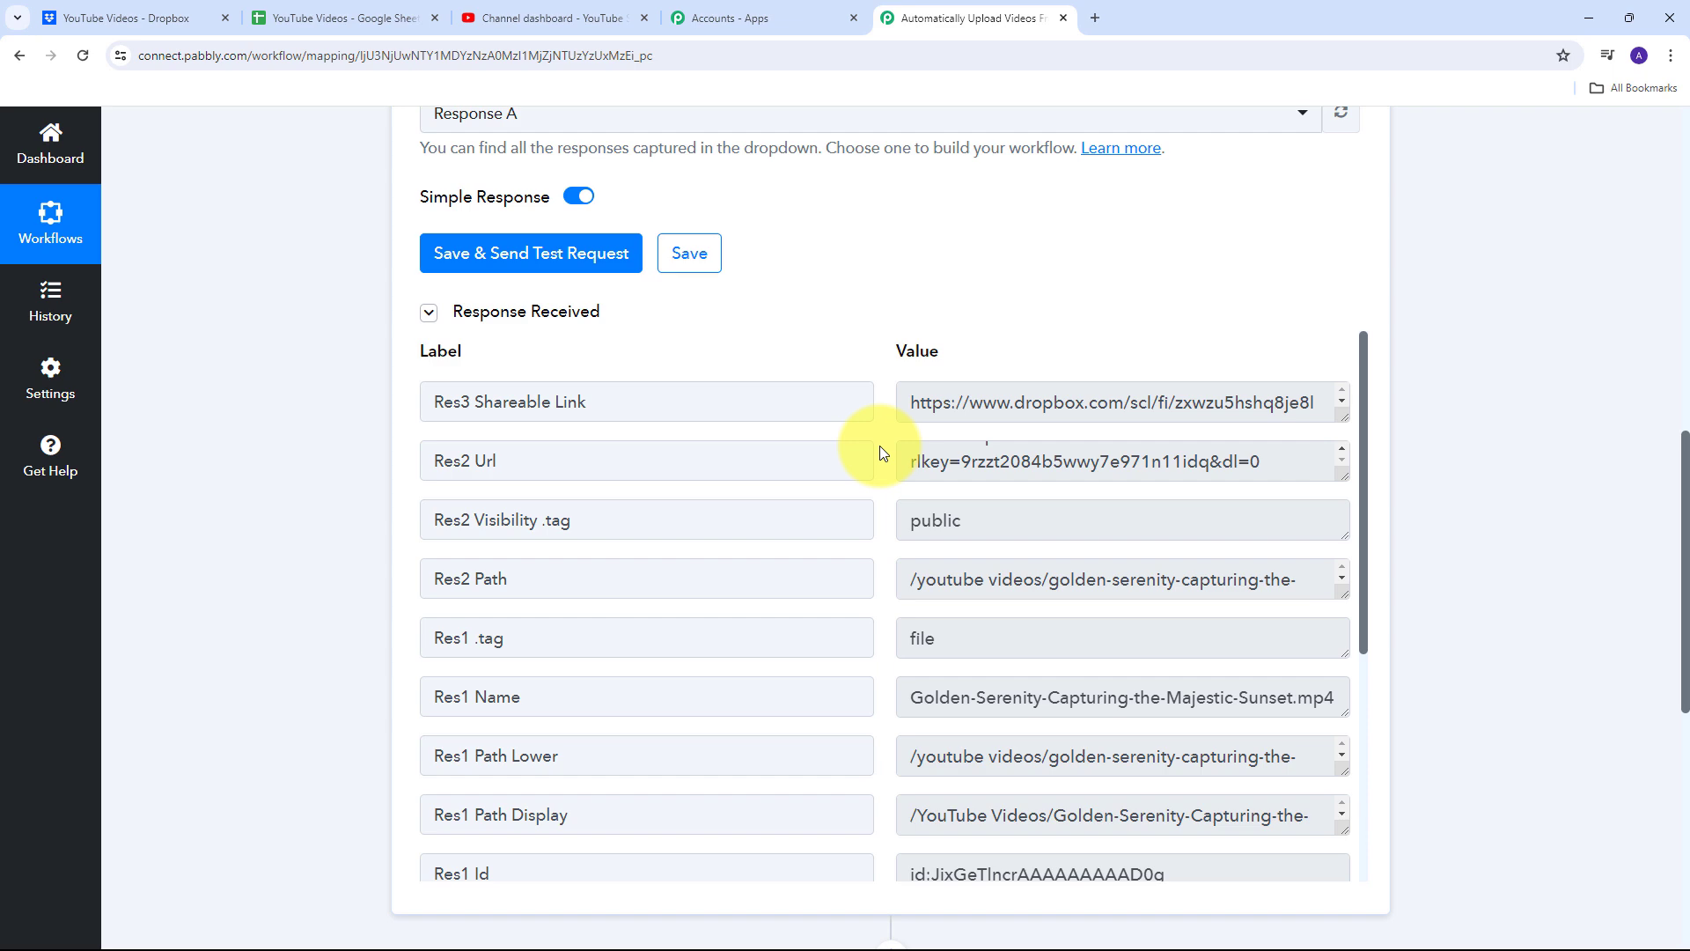
{"action": "scroll", "coordinate": [899, 403], "scroll_direction": "up", "scroll_amount": 5}
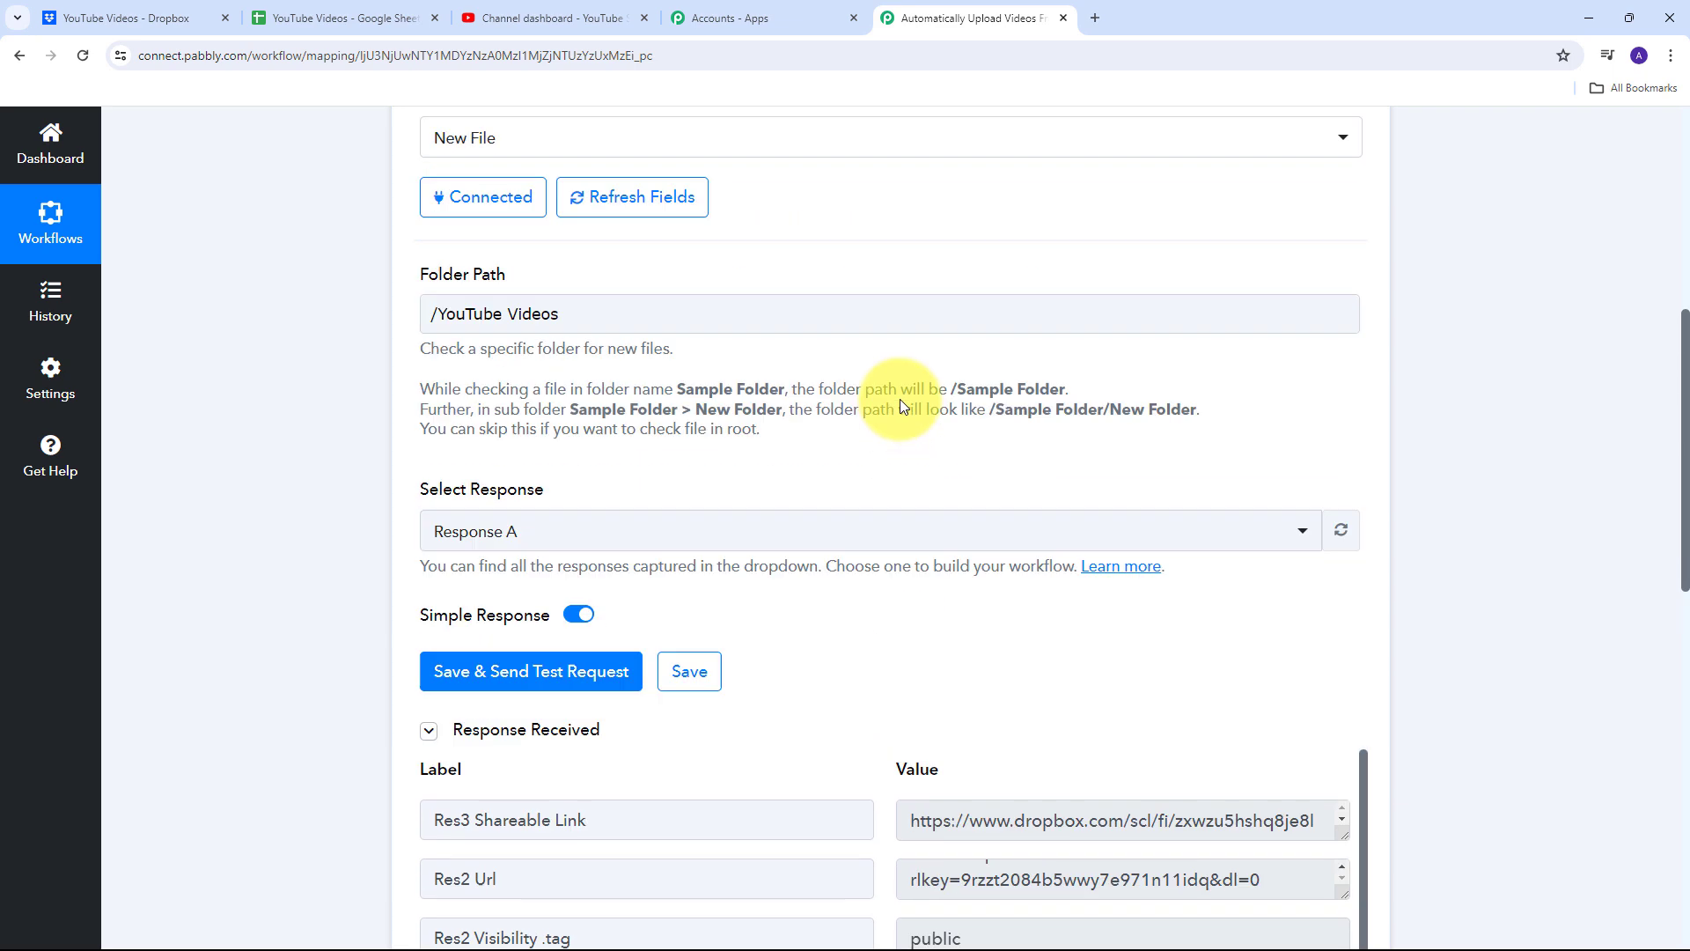
{"action": "scroll", "coordinate": [900, 403], "scroll_direction": "up", "scroll_amount": 7}
{"action": "mouse_move", "coordinate": [1226, 475]}
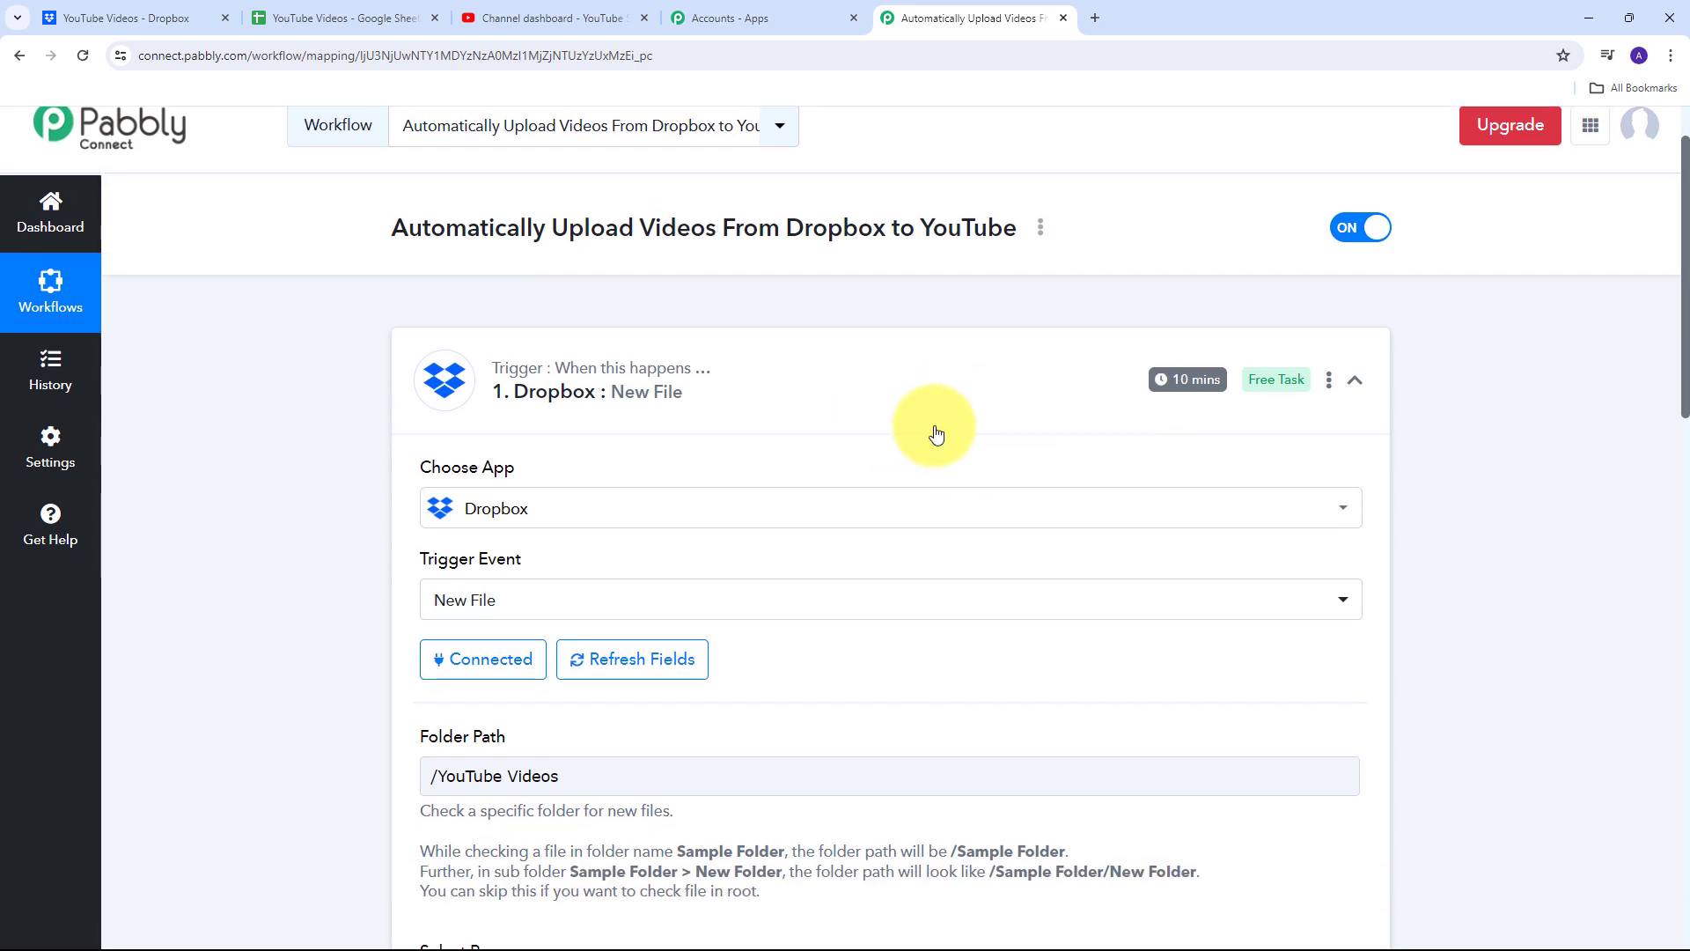
{"action": "scroll", "coordinate": [968, 415], "scroll_direction": "down", "scroll_amount": 6}
{"action": "scroll", "coordinate": [894, 391], "scroll_direction": "down", "scroll_amount": 4}
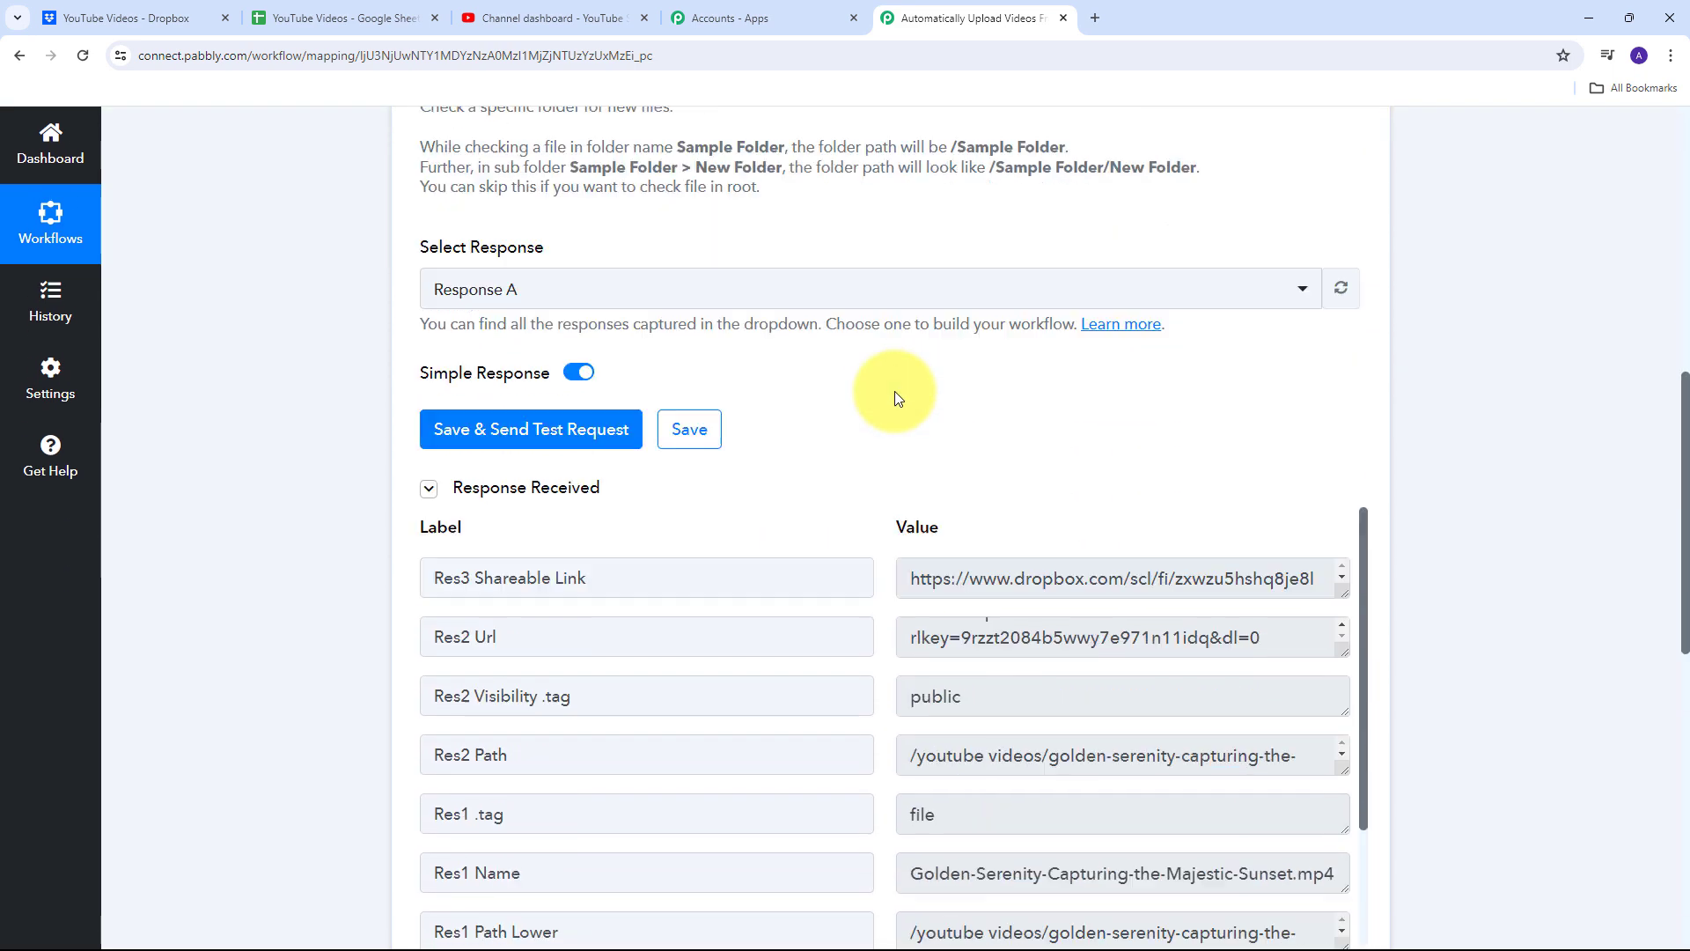
{"action": "scroll", "coordinate": [890, 537], "scroll_direction": "down", "scroll_amount": 1}
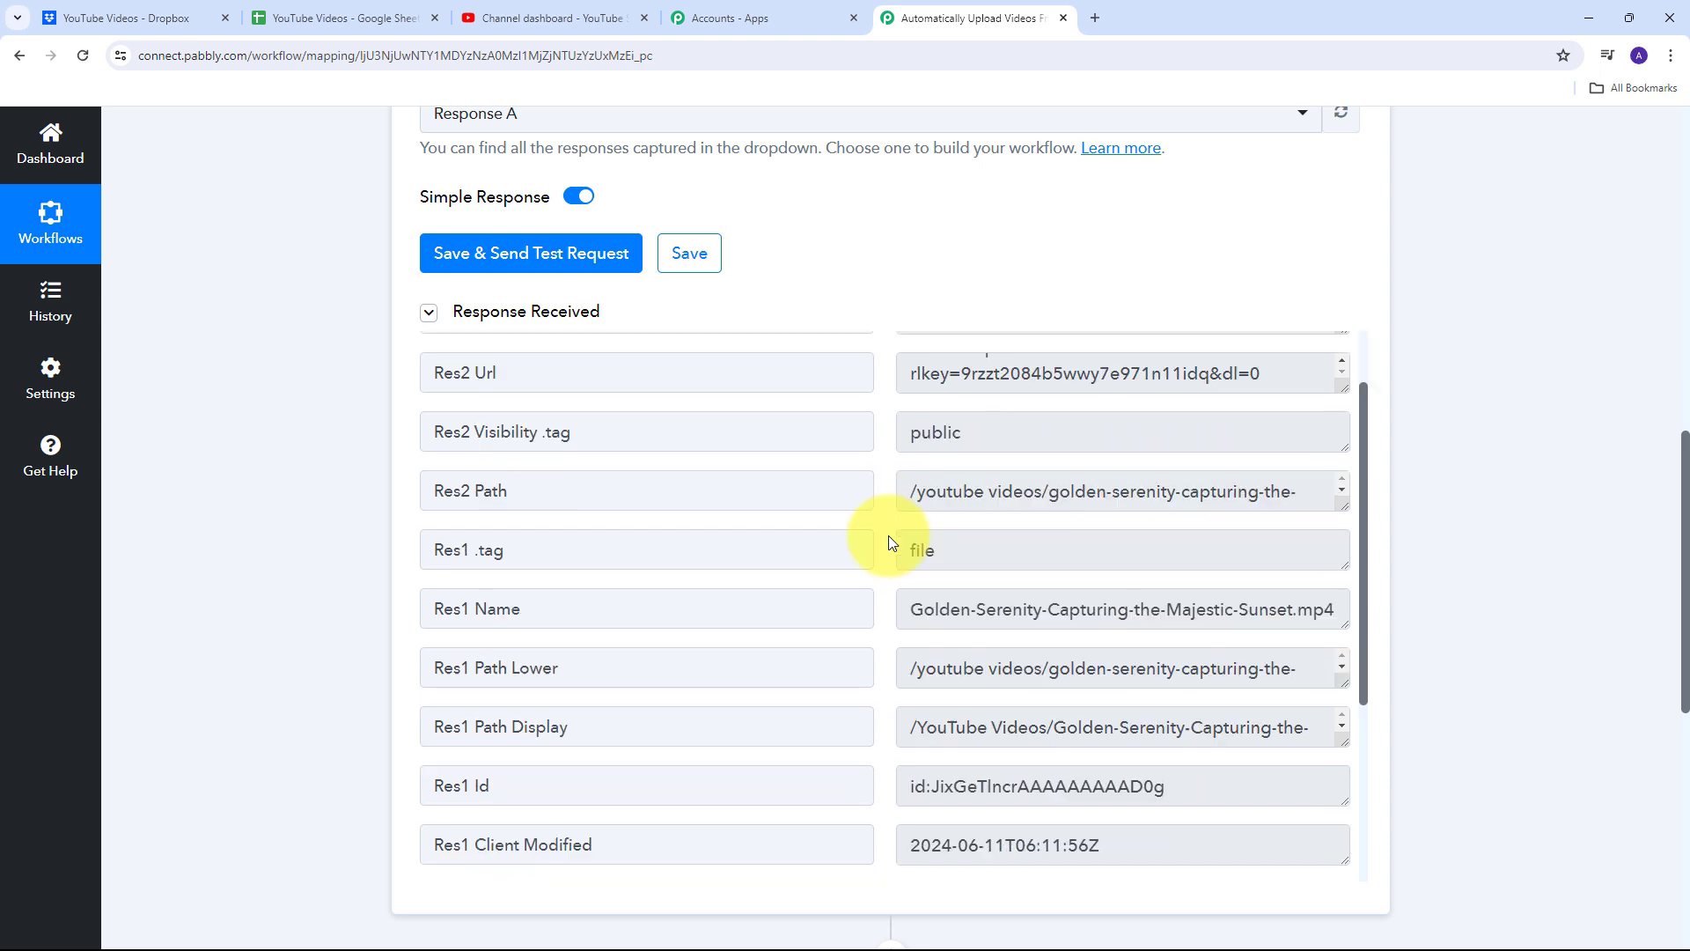
{"action": "left_click_drag", "start_coordinate": [909, 608], "coordinate": [1345, 597]}
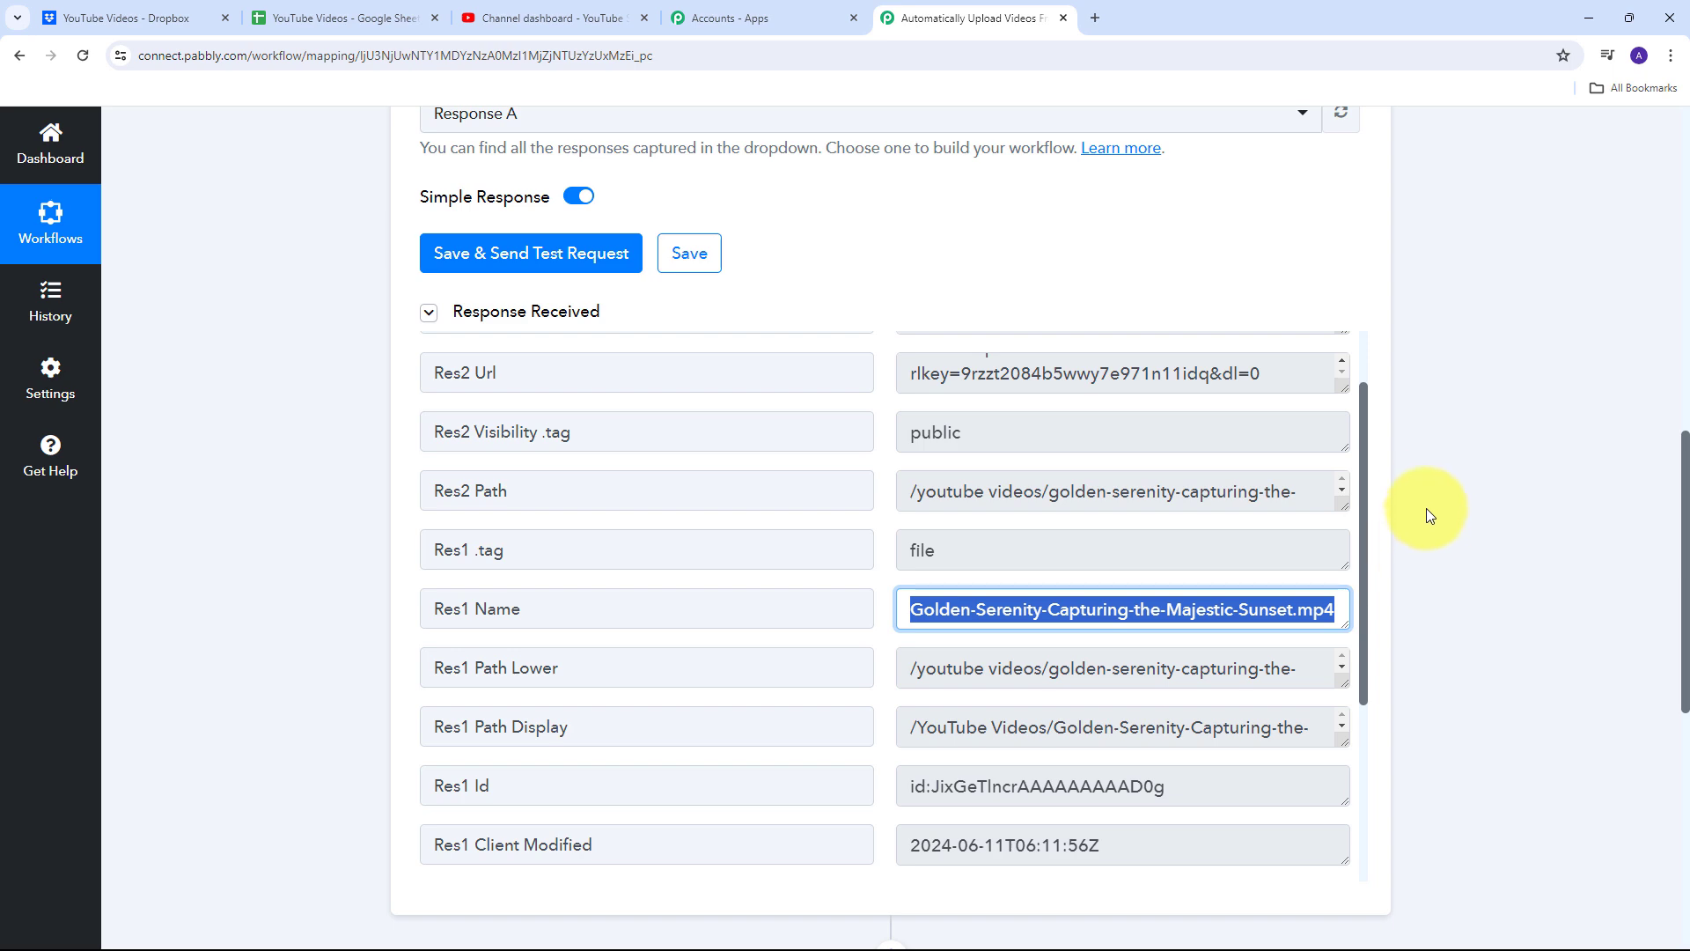
Set the workflow's second step to Google Sheets with the action event Lookup Spreadsheet Rows V2.
{"action": "scroll", "coordinate": [1426, 497], "scroll_direction": "down", "scroll_amount": 1}
{"action": "scroll", "coordinate": [1424, 482], "scroll_direction": "down", "scroll_amount": 7}
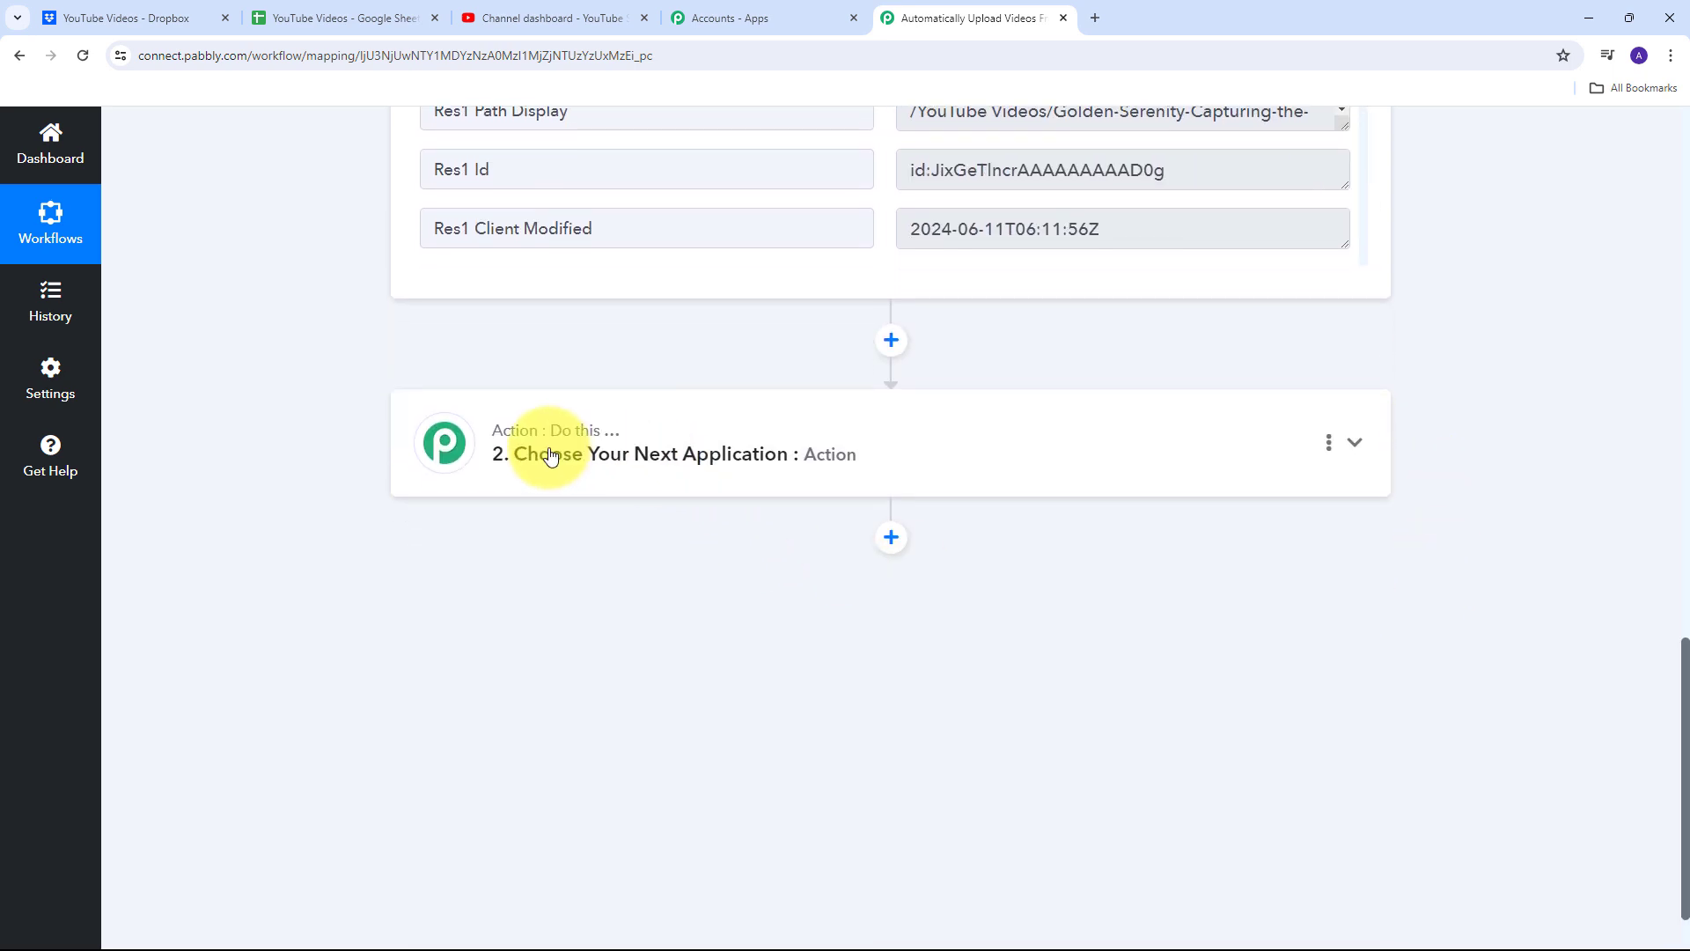
{"action": "left_click", "coordinate": [1353, 444]}
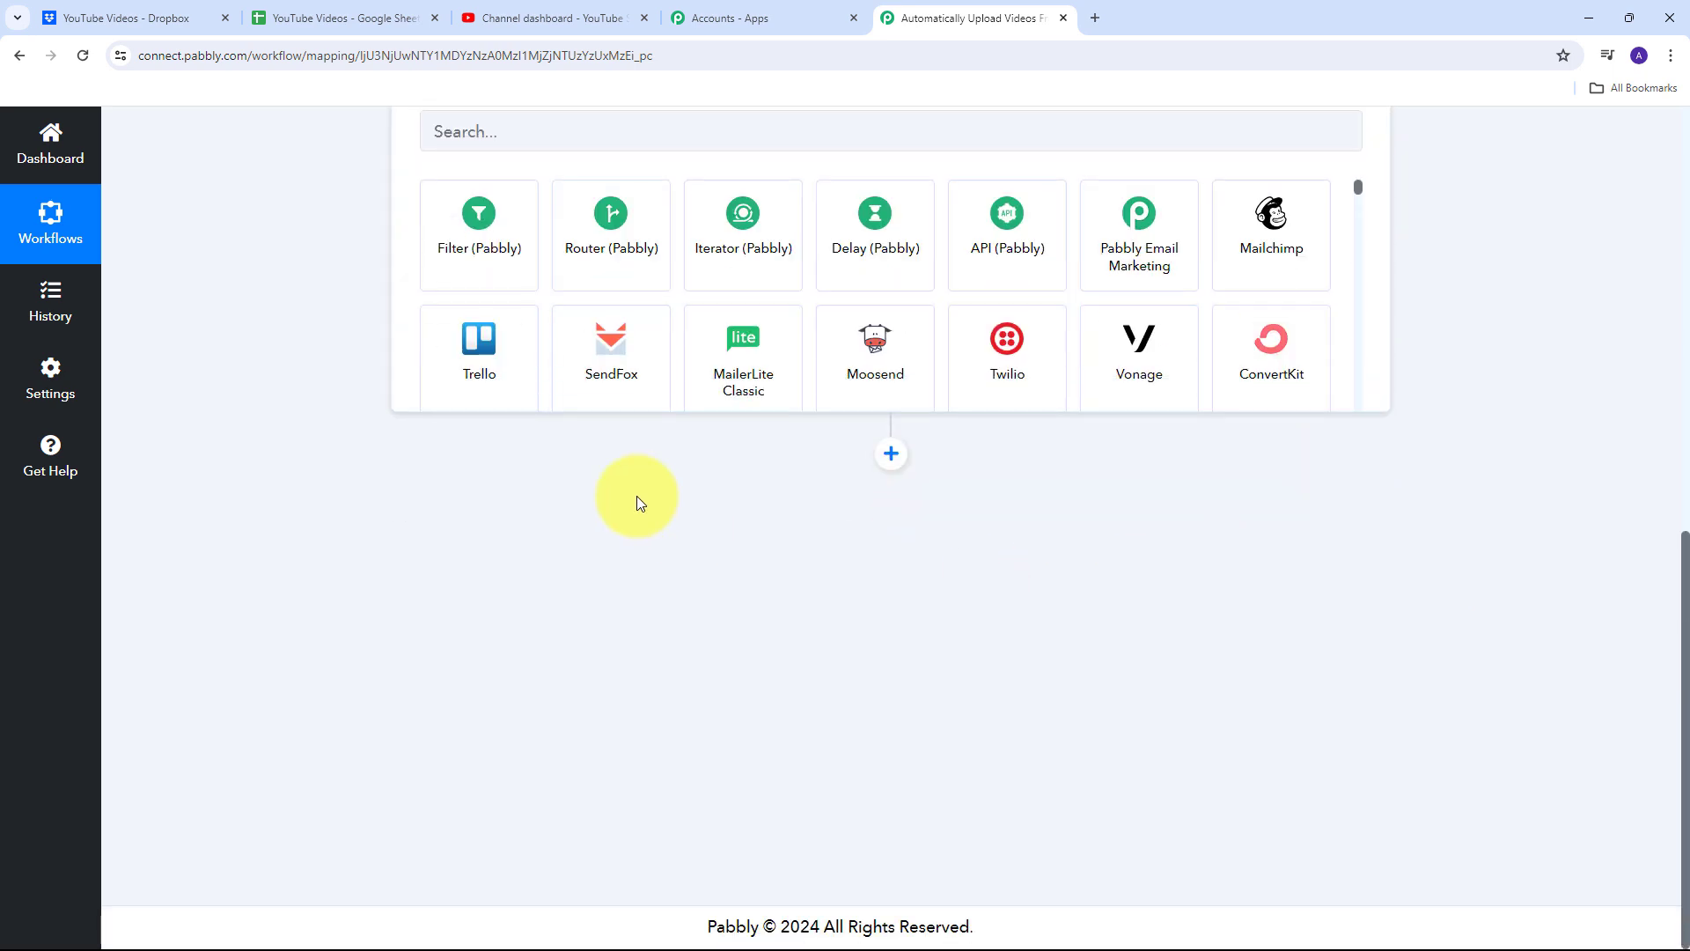
{"action": "left_click", "coordinate": [507, 497]}
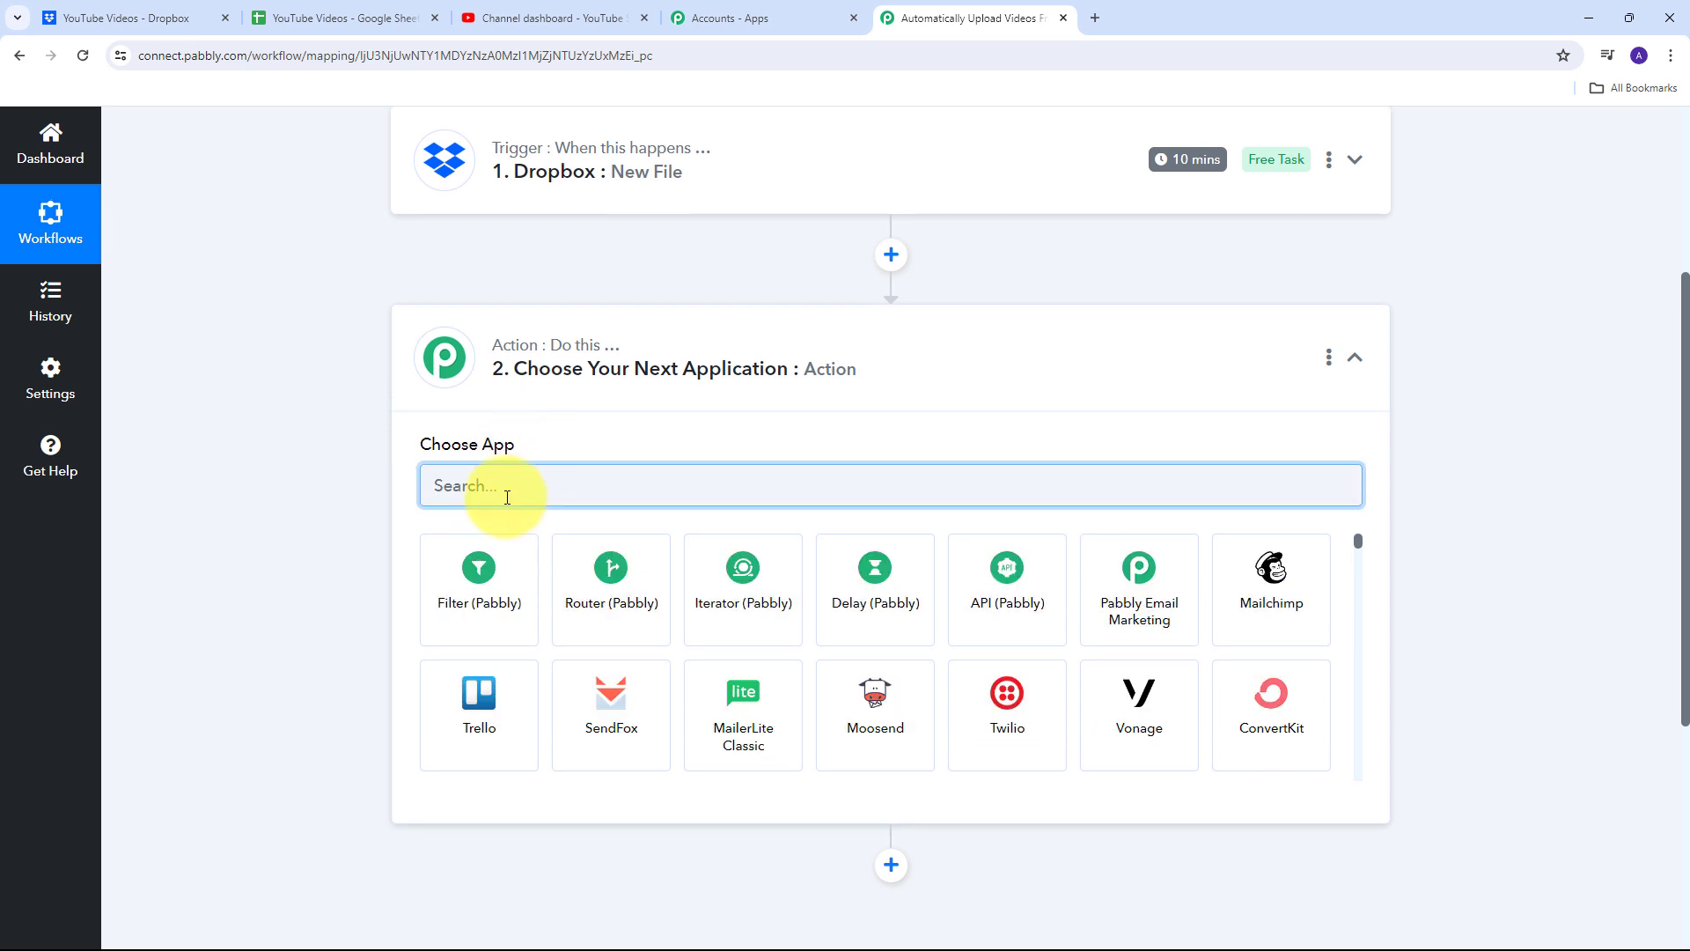
{"action": "type", "text": "Google"}
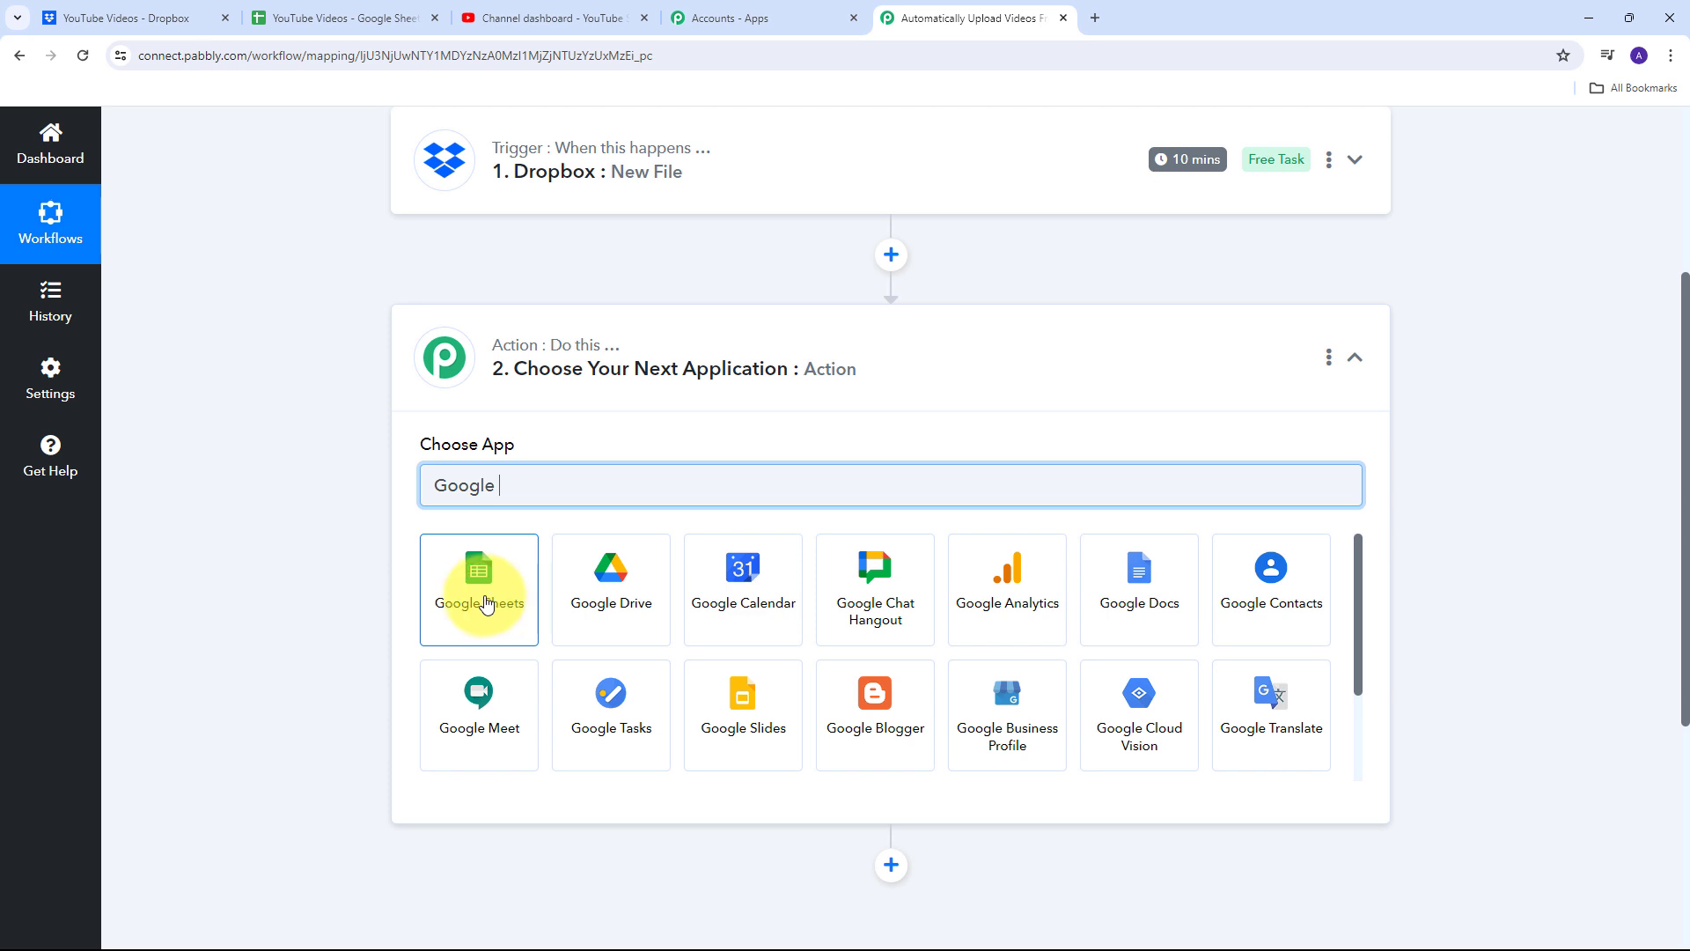
{"action": "left_click", "coordinate": [484, 588]}
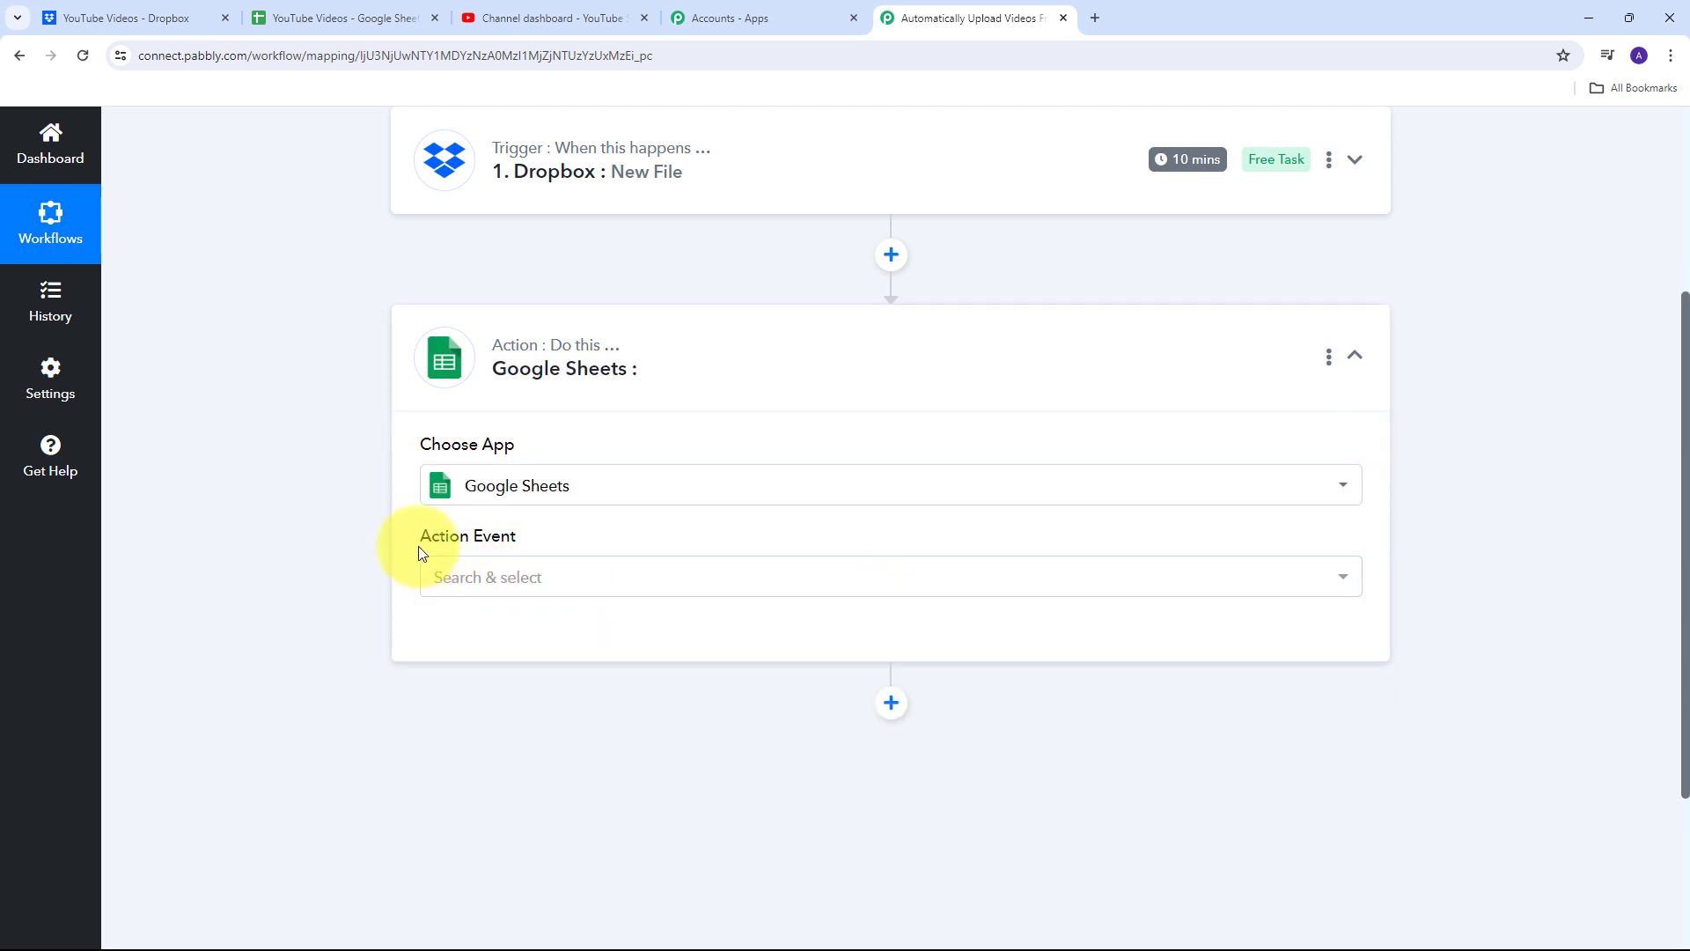
{"action": "left_click", "coordinate": [785, 575]}
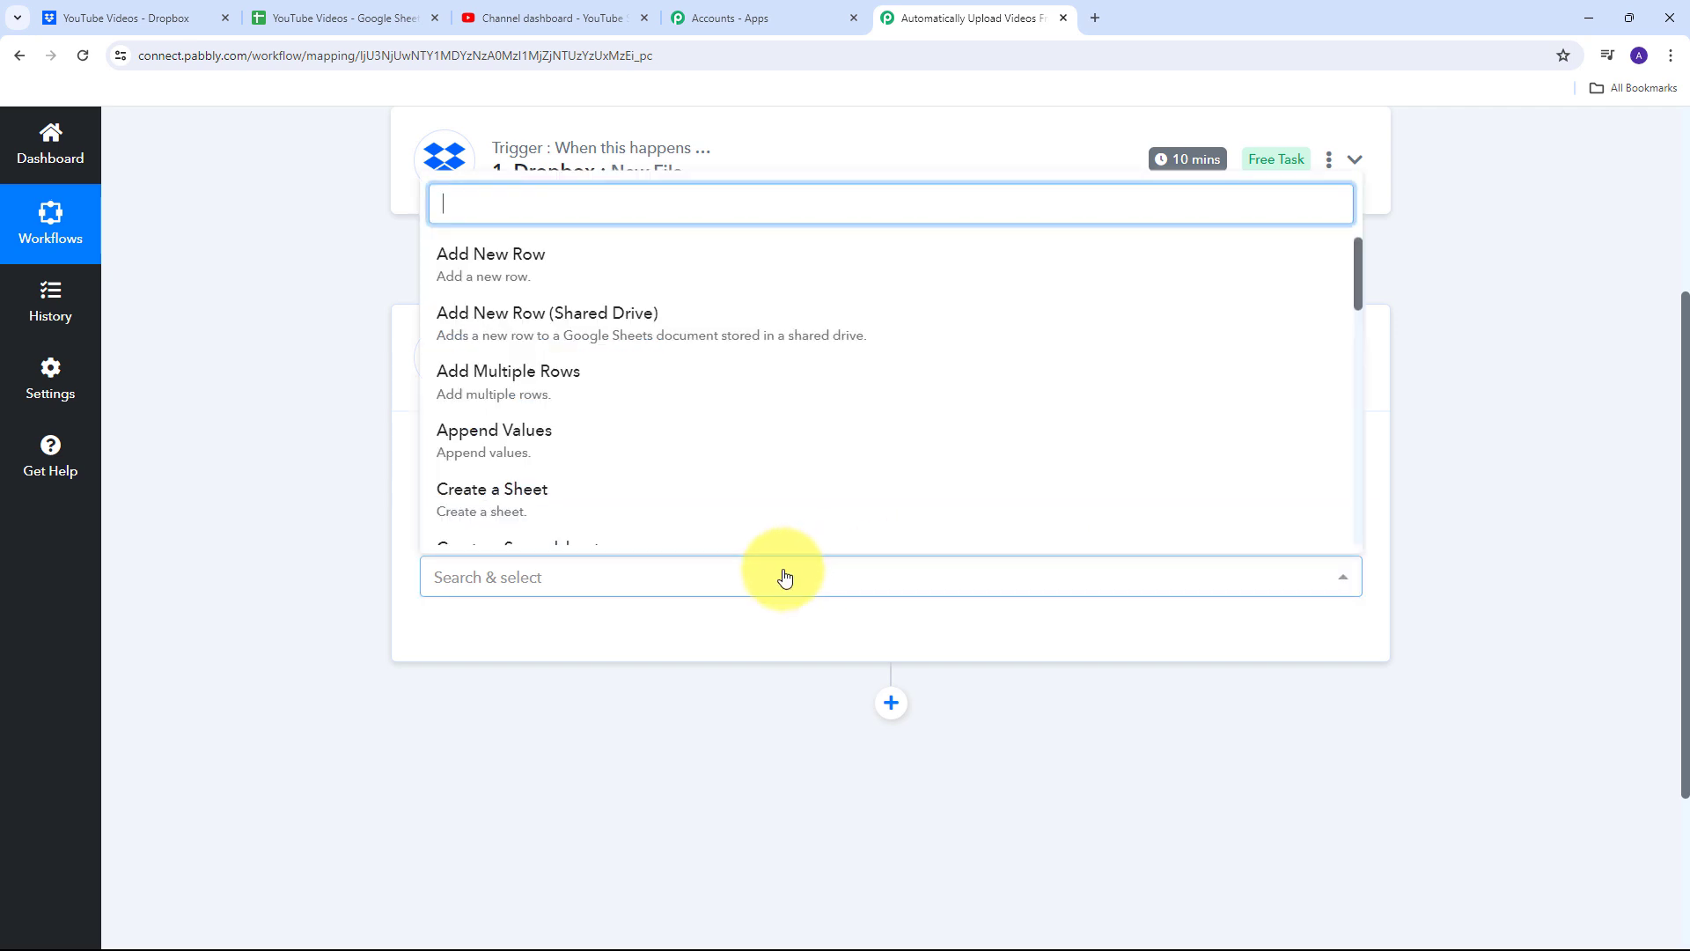
{"action": "scroll", "coordinate": [769, 329], "scroll_direction": "down", "scroll_amount": 4}
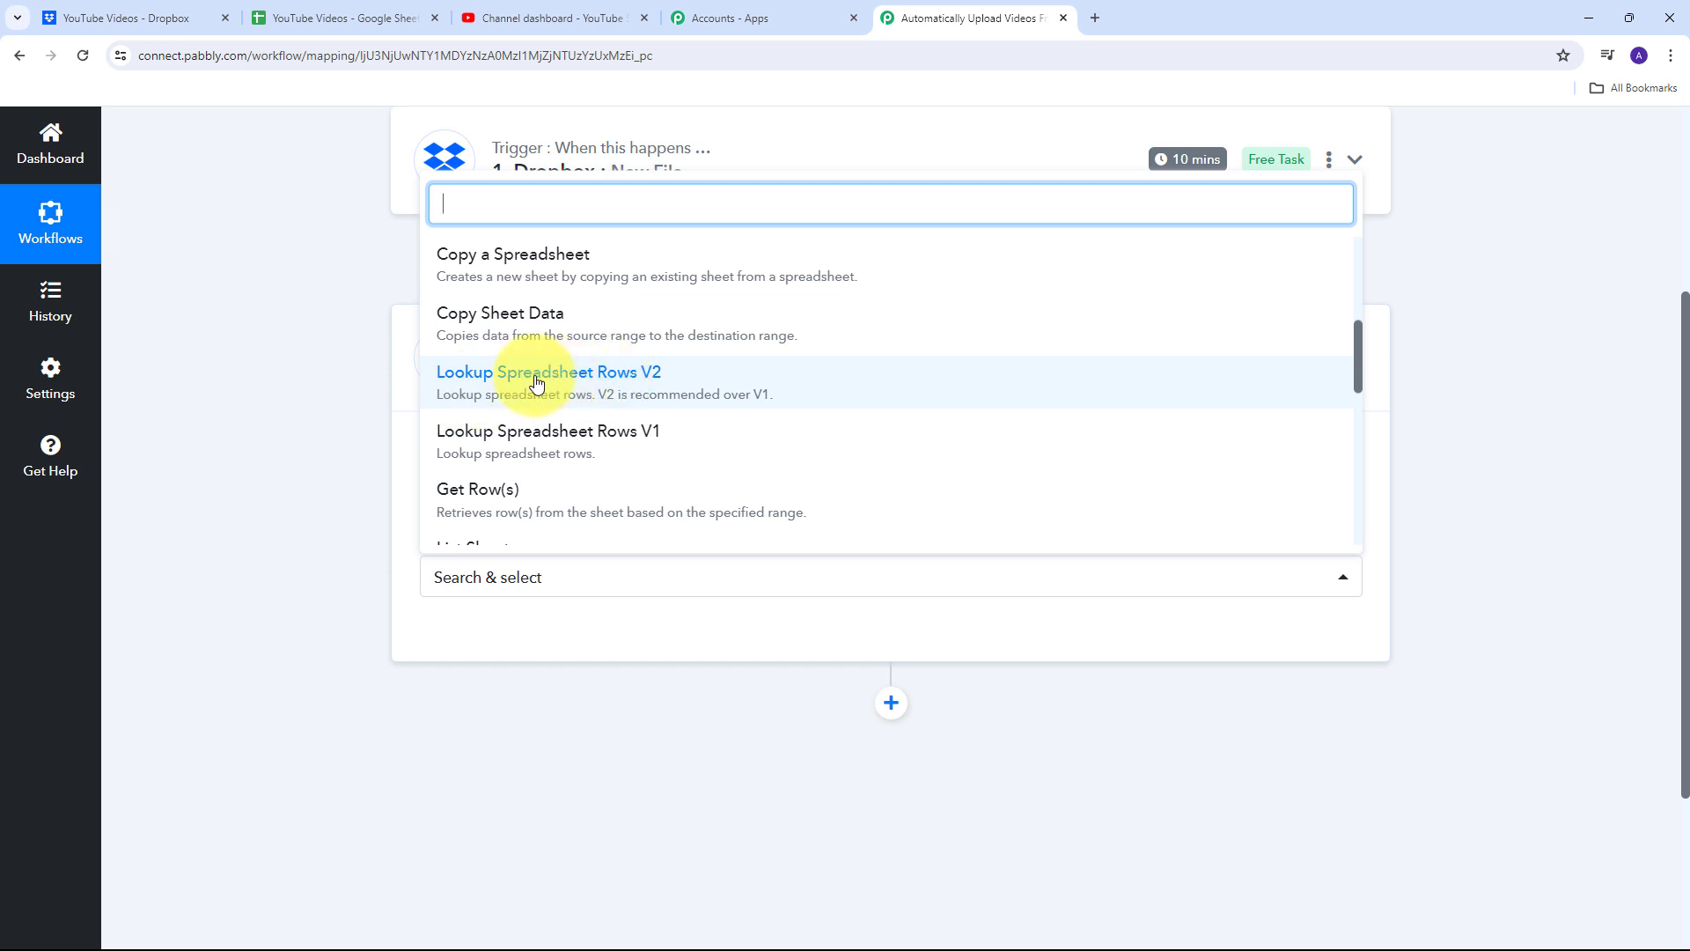
{"action": "left_click", "coordinate": [570, 385]}
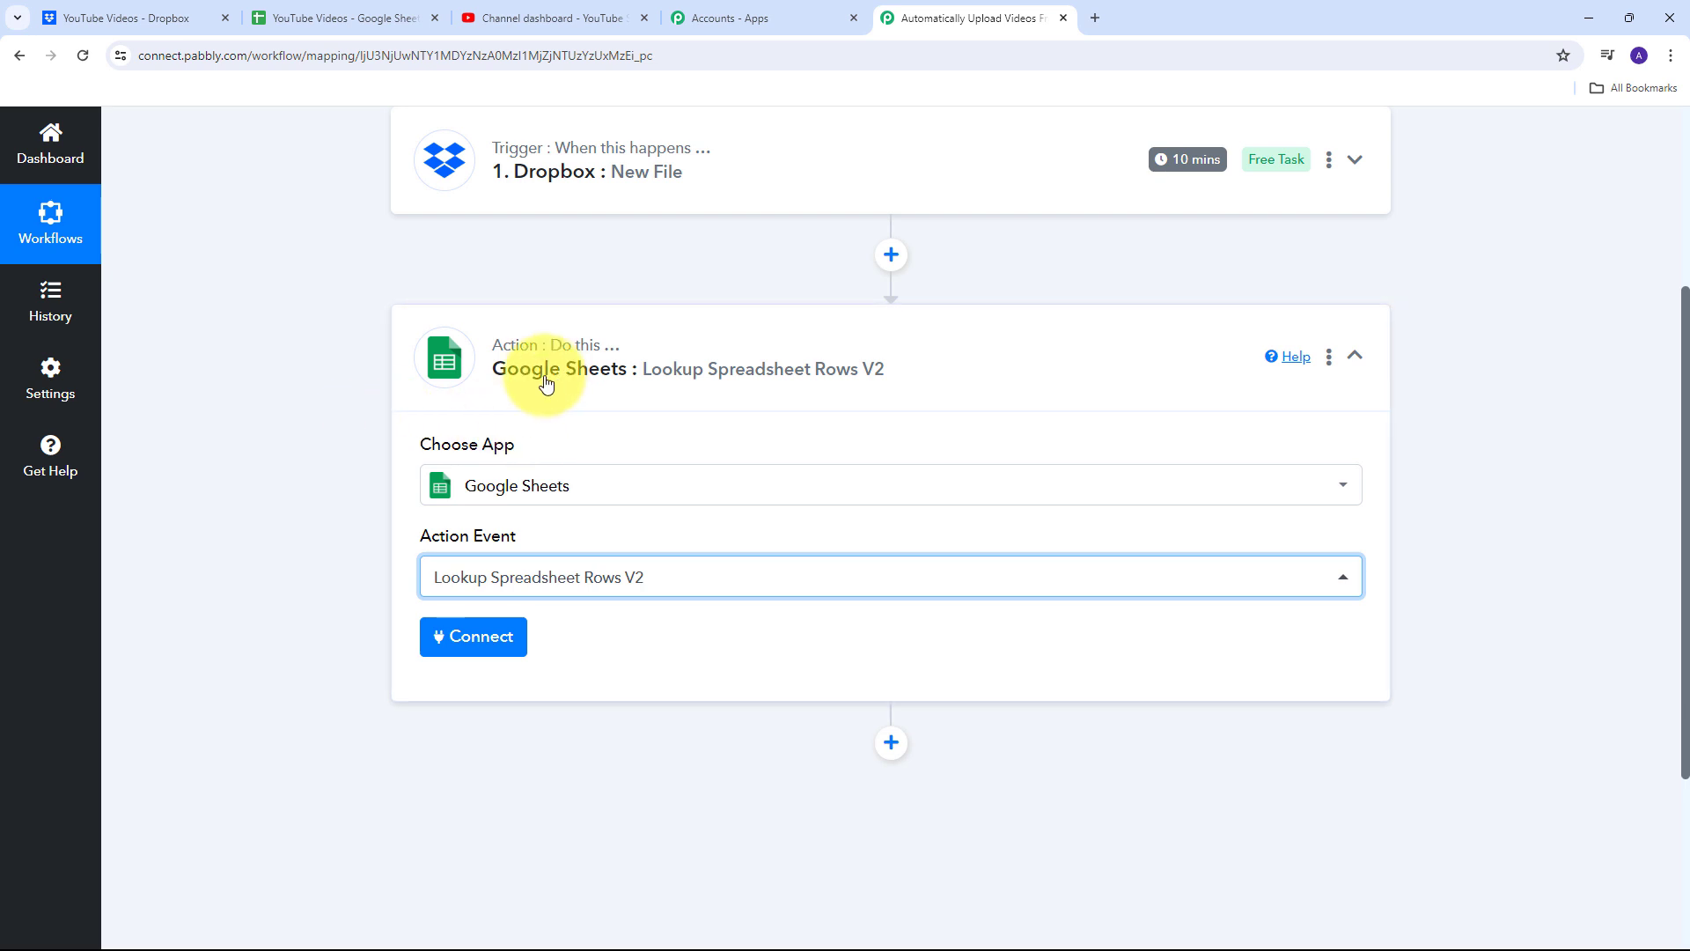
Connect the lookup action through a new Google Sheets connection, signing in with Google and allowing Pabbly Connect access.
{"action": "left_click", "coordinate": [478, 642]}
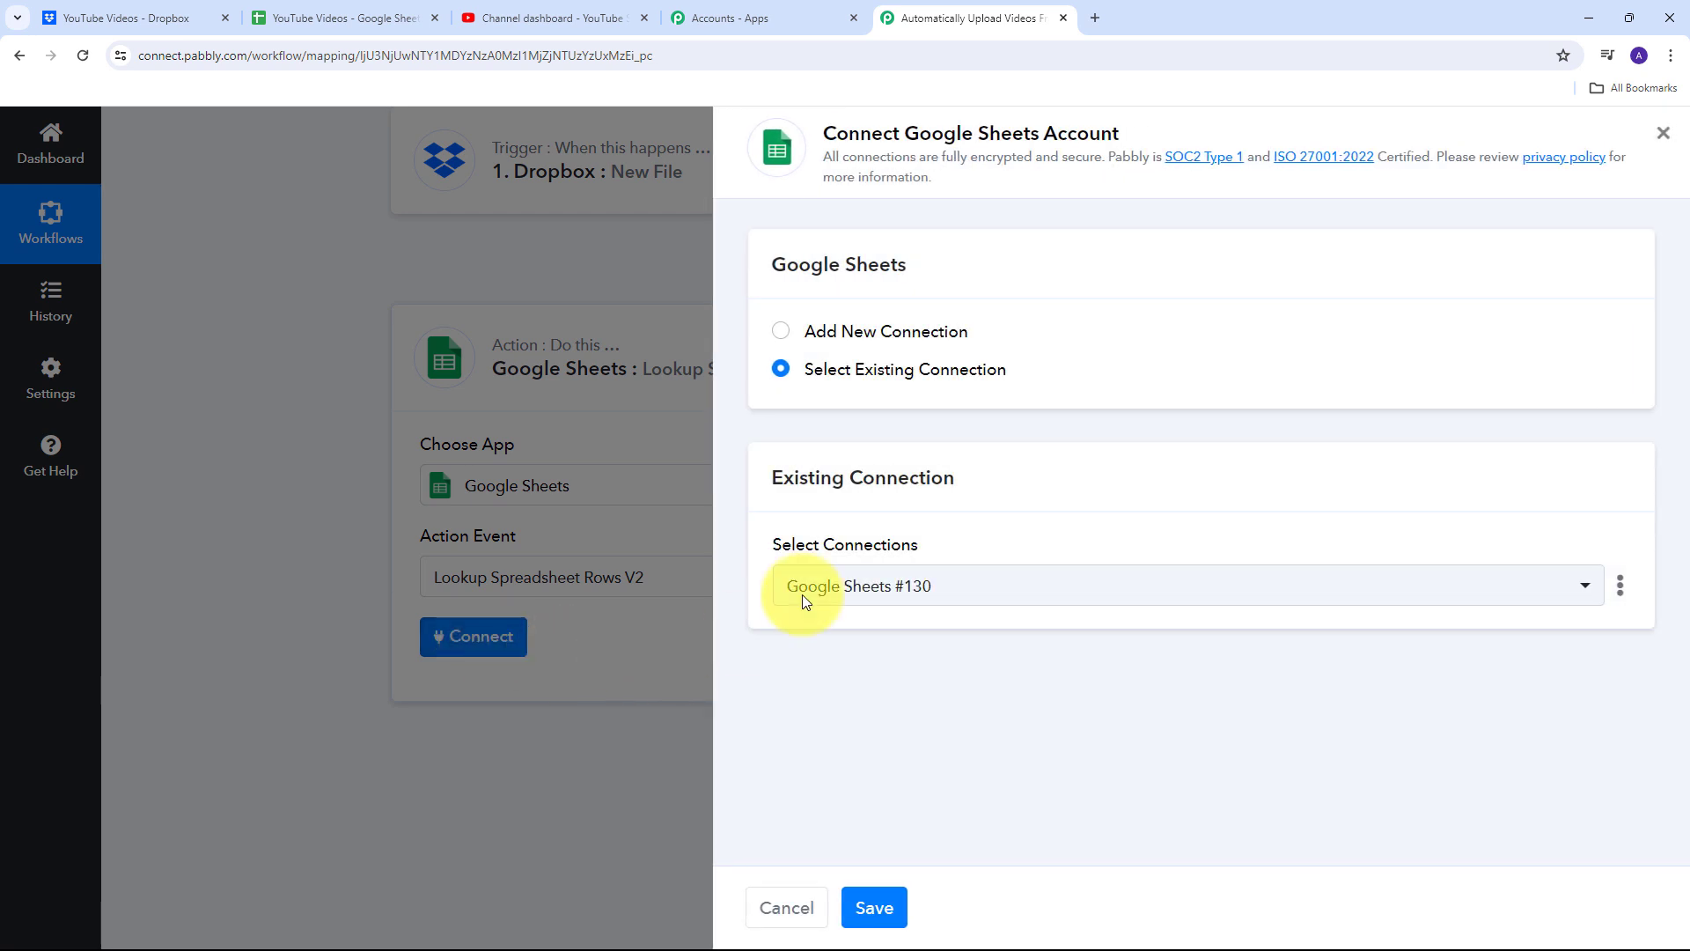
{"action": "left_click", "coordinate": [838, 333]}
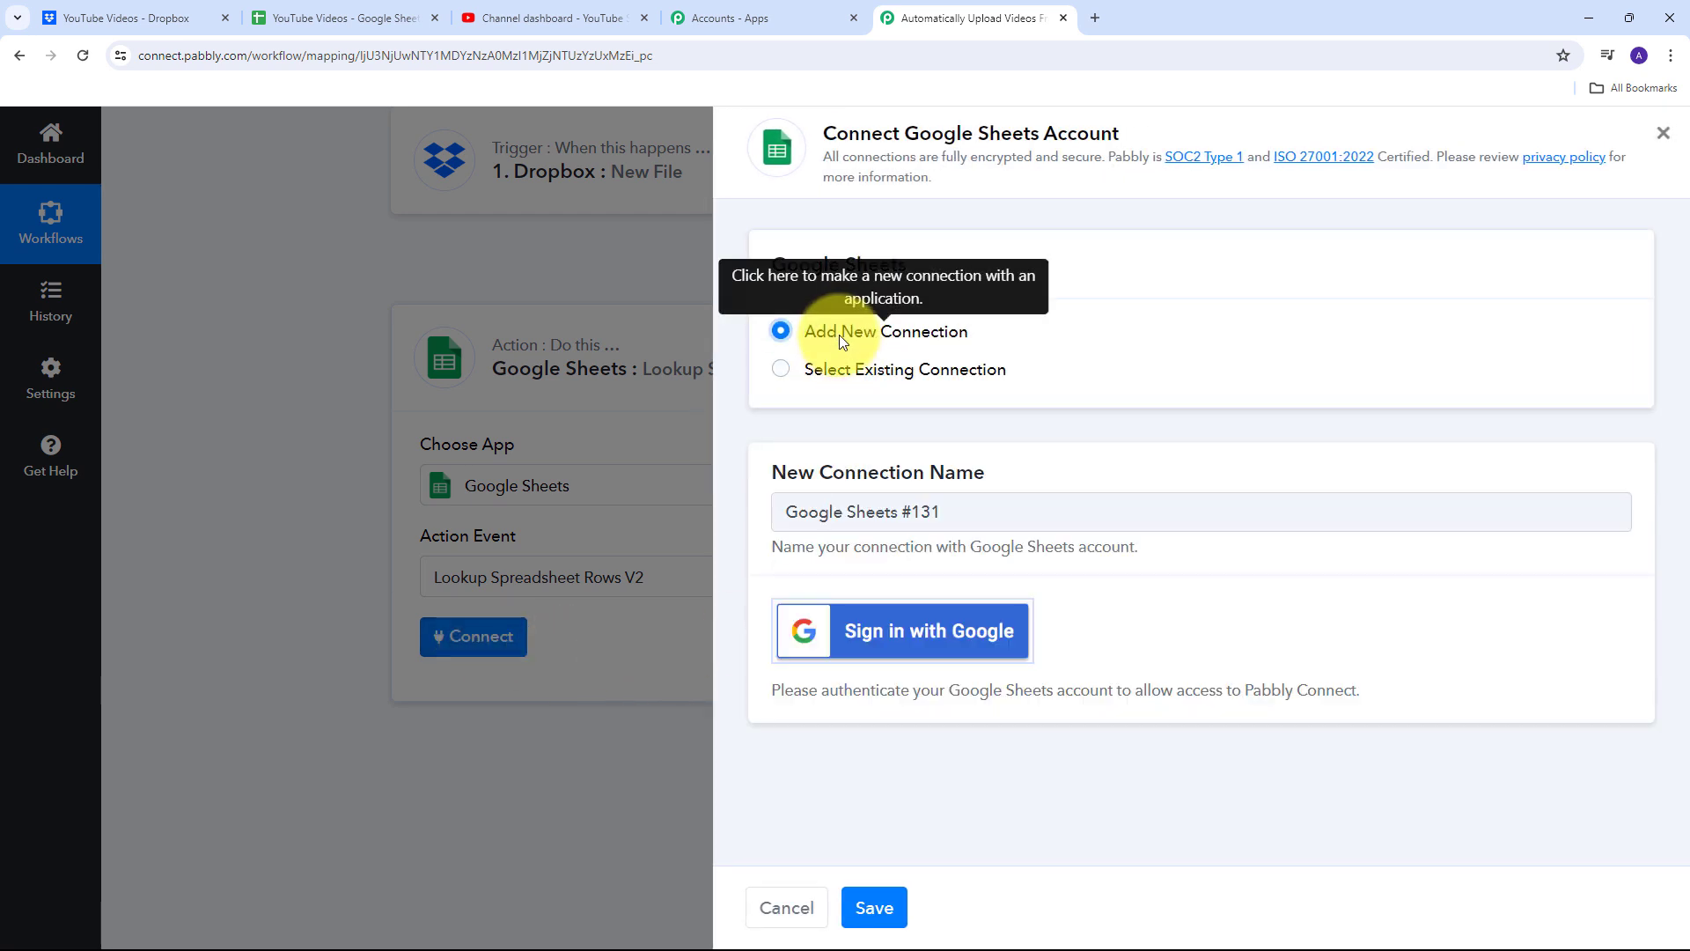
{"action": "left_click", "coordinate": [919, 647]}
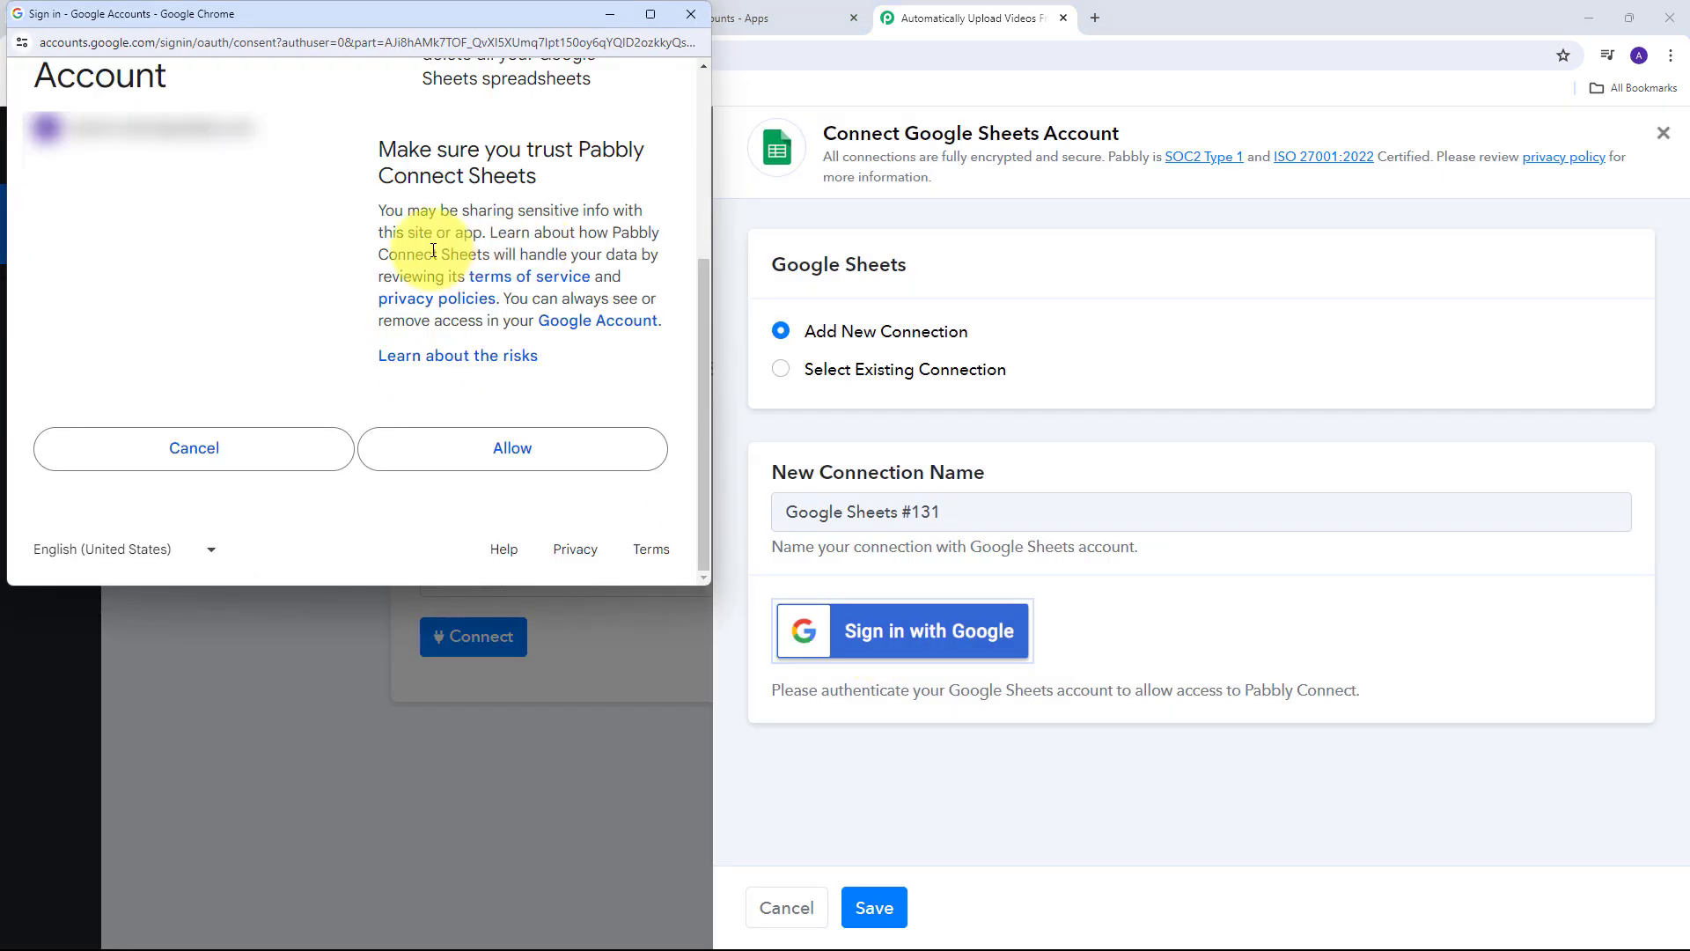
{"action": "left_click", "coordinate": [498, 447]}
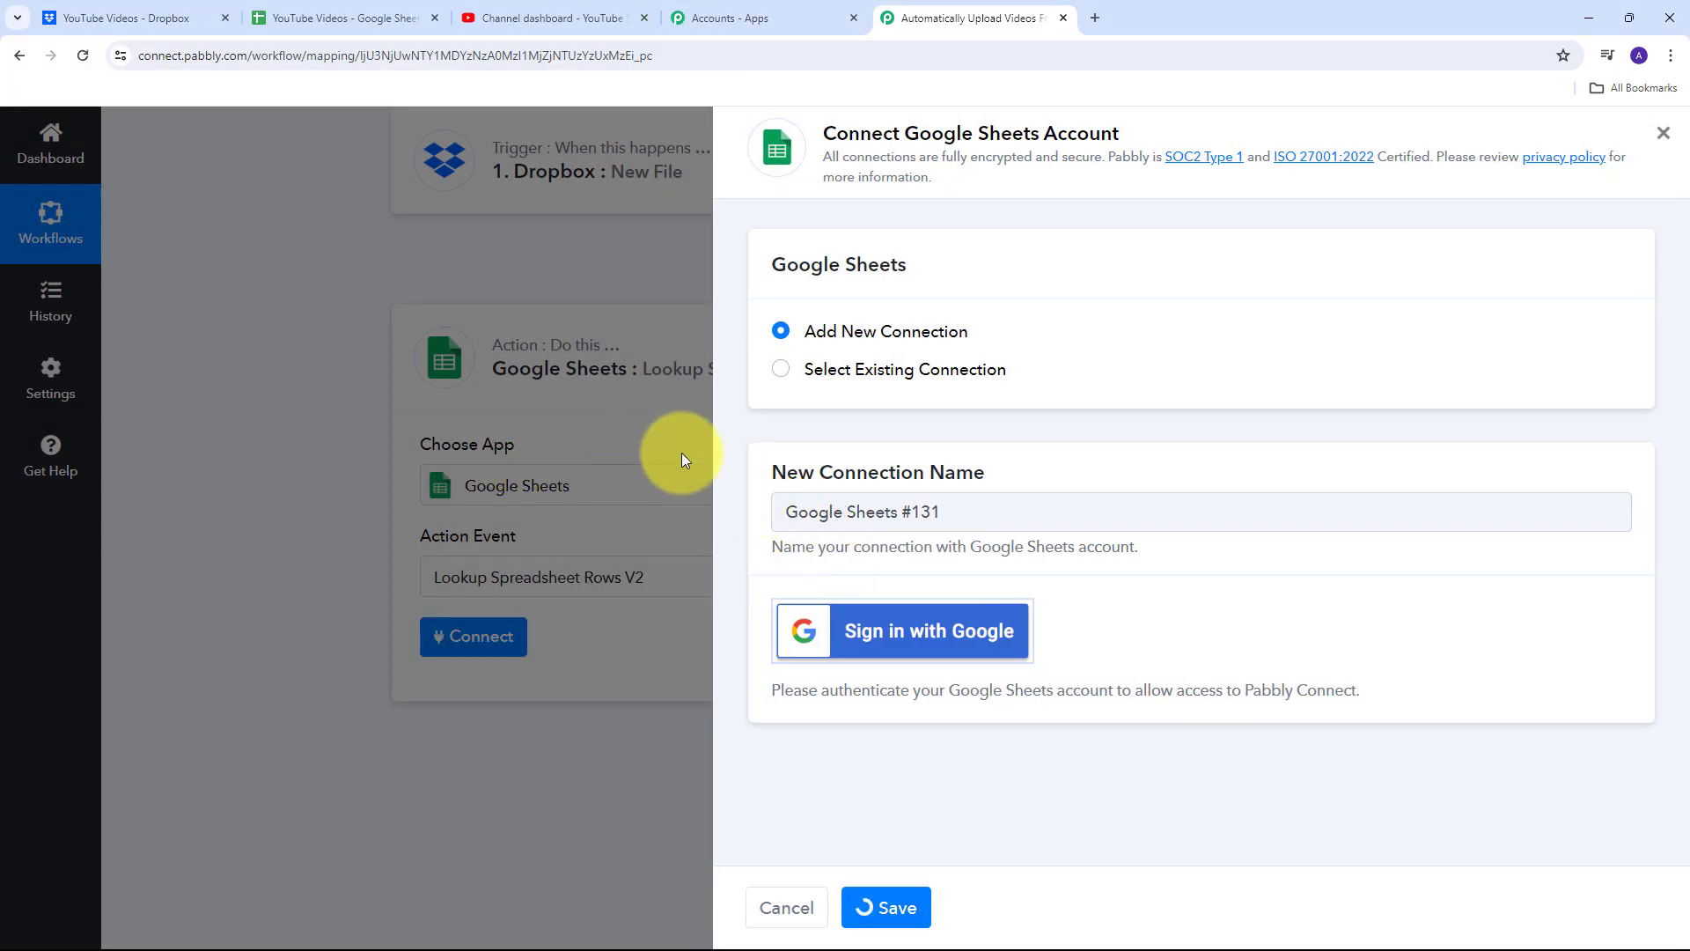
{"action": "scroll", "coordinate": [795, 426], "scroll_direction": "down", "scroll_amount": 1}
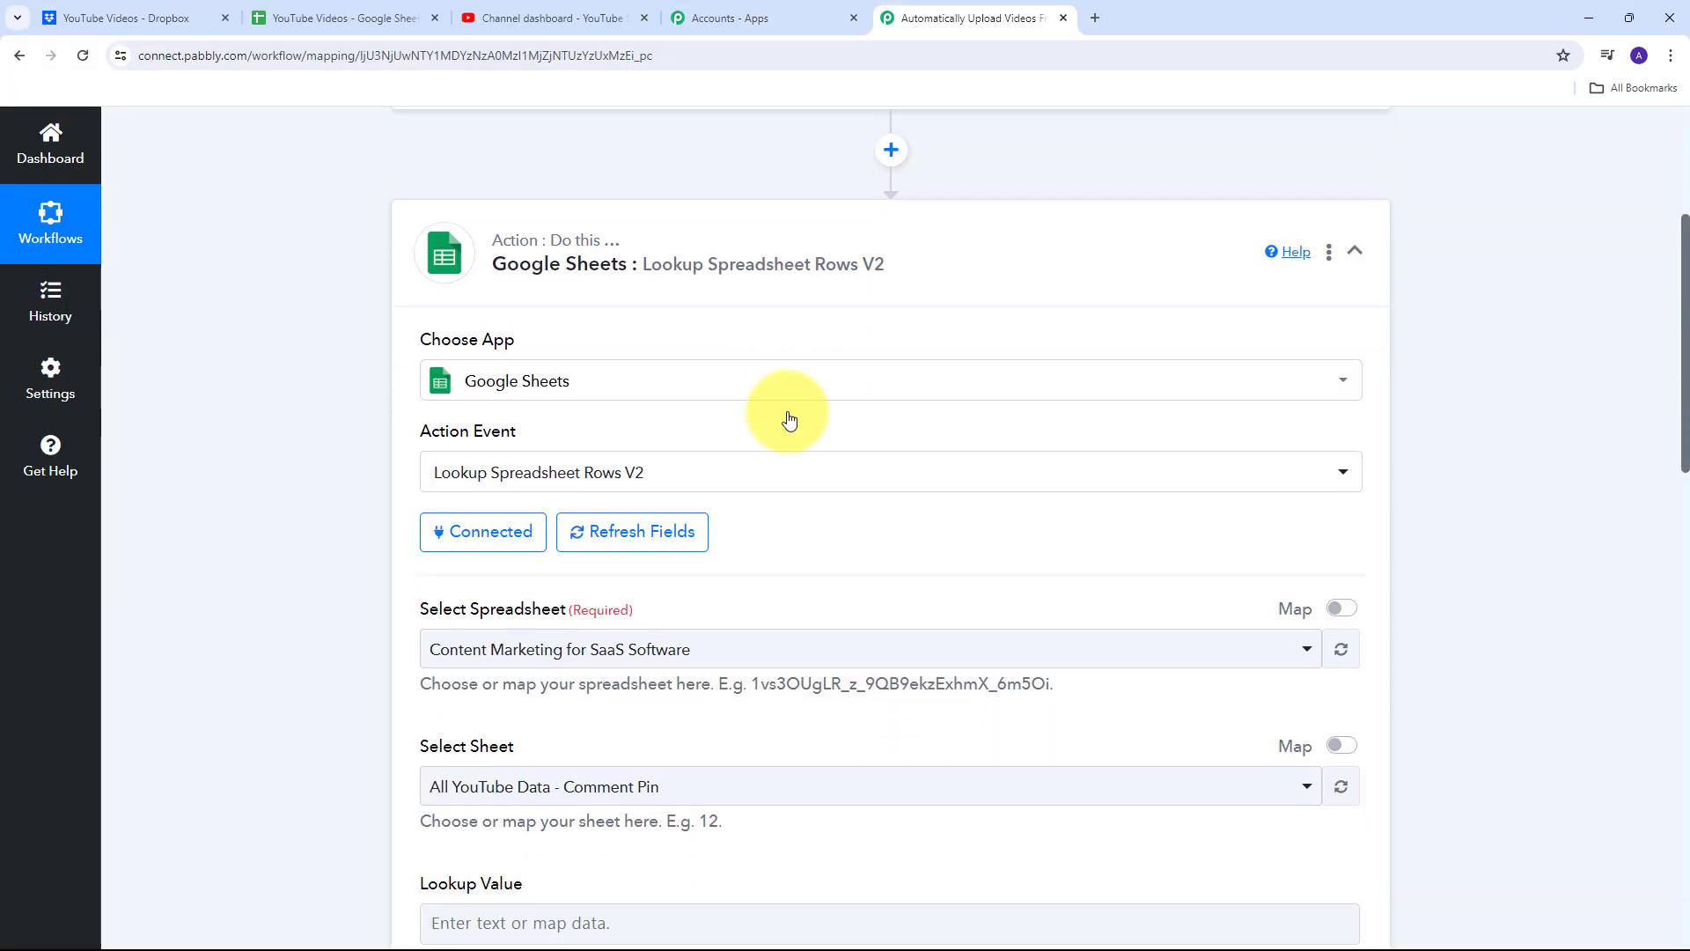
Switch to the YouTube Videos spreadsheet in Google Sheets and check the sunset video's file name cell.
{"action": "scroll", "coordinate": [773, 441], "scroll_direction": "down", "scroll_amount": 3}
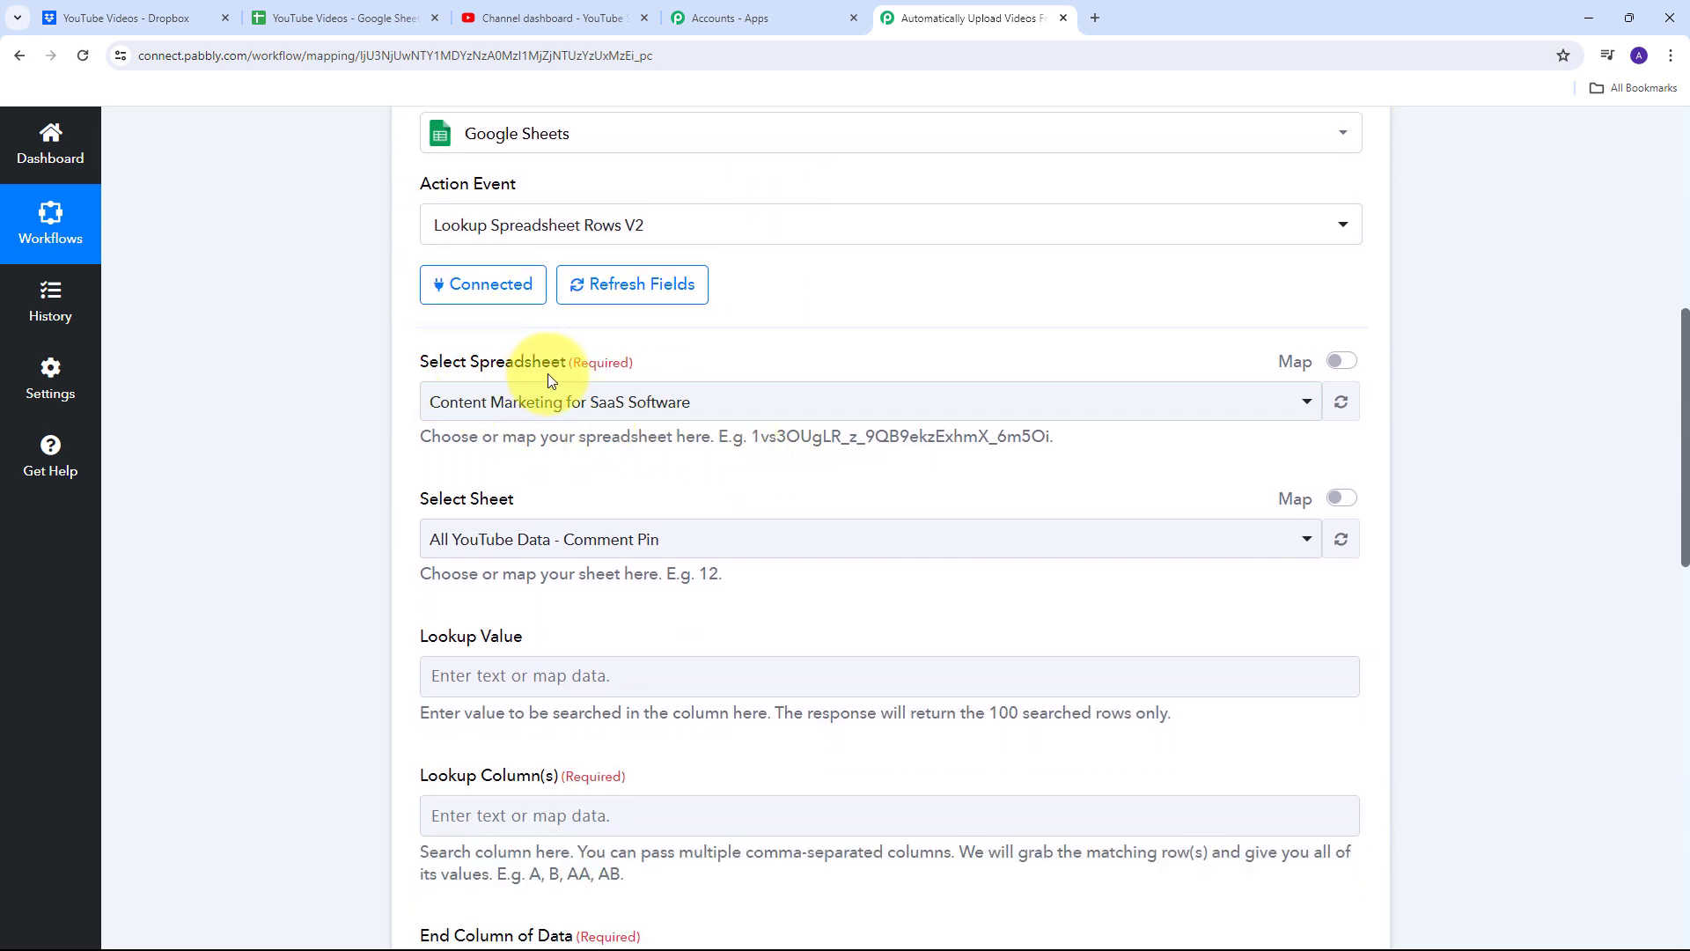
{"action": "left_click", "coordinate": [339, 19]}
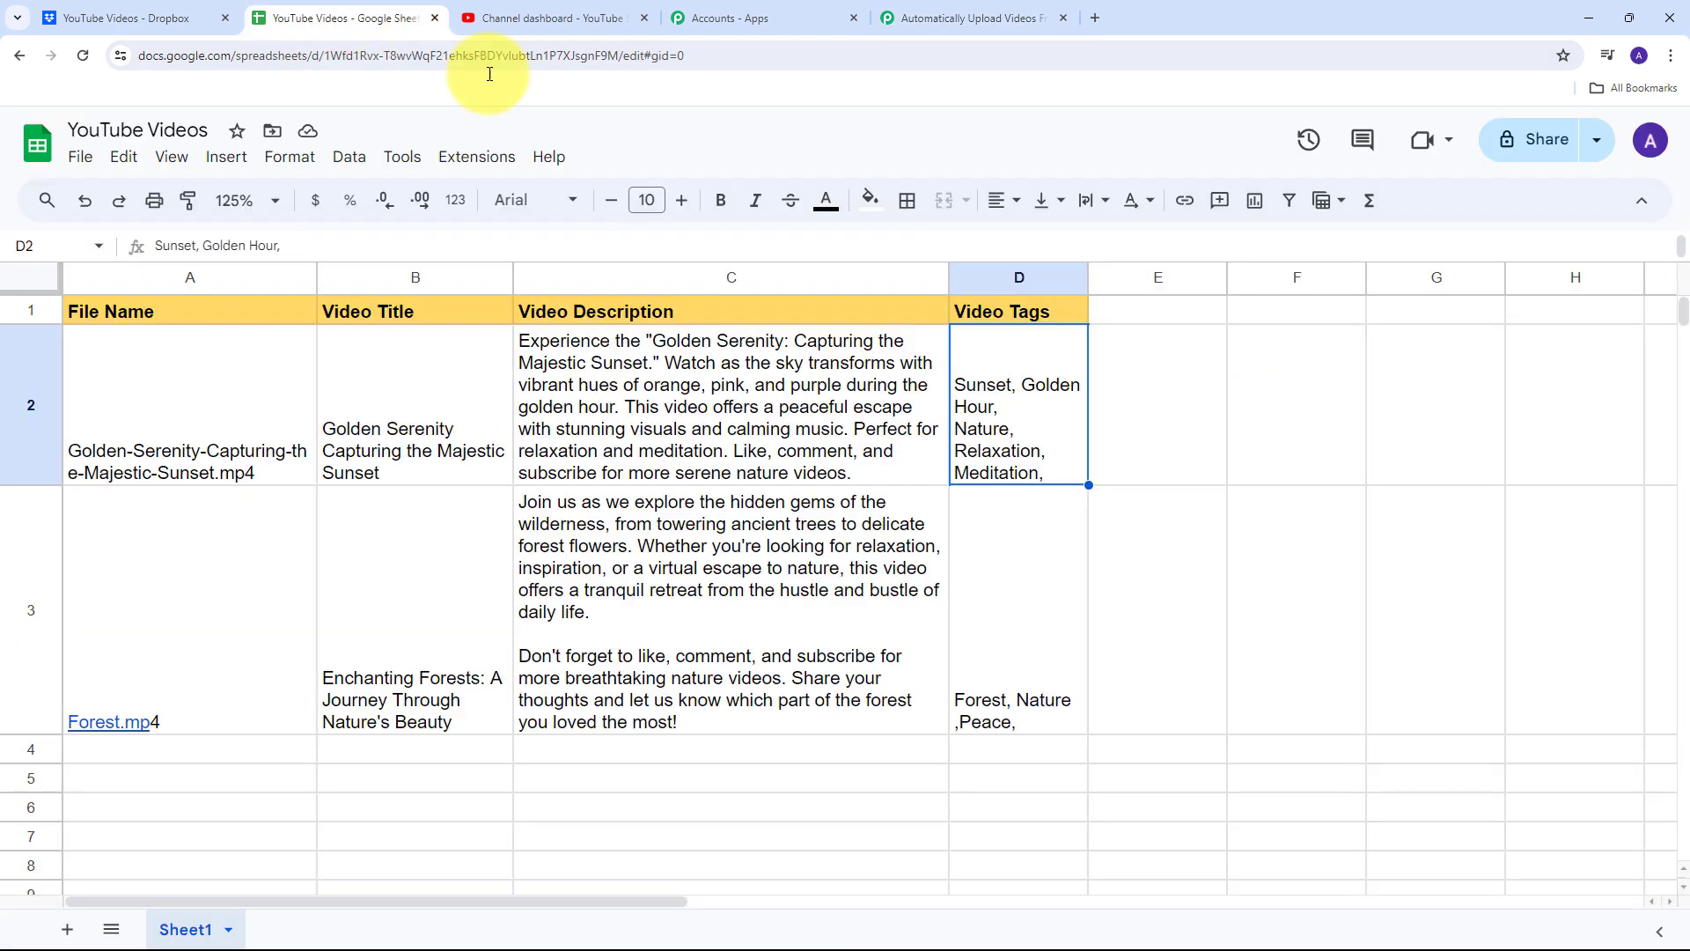
{"action": "left_click", "coordinate": [180, 379]}
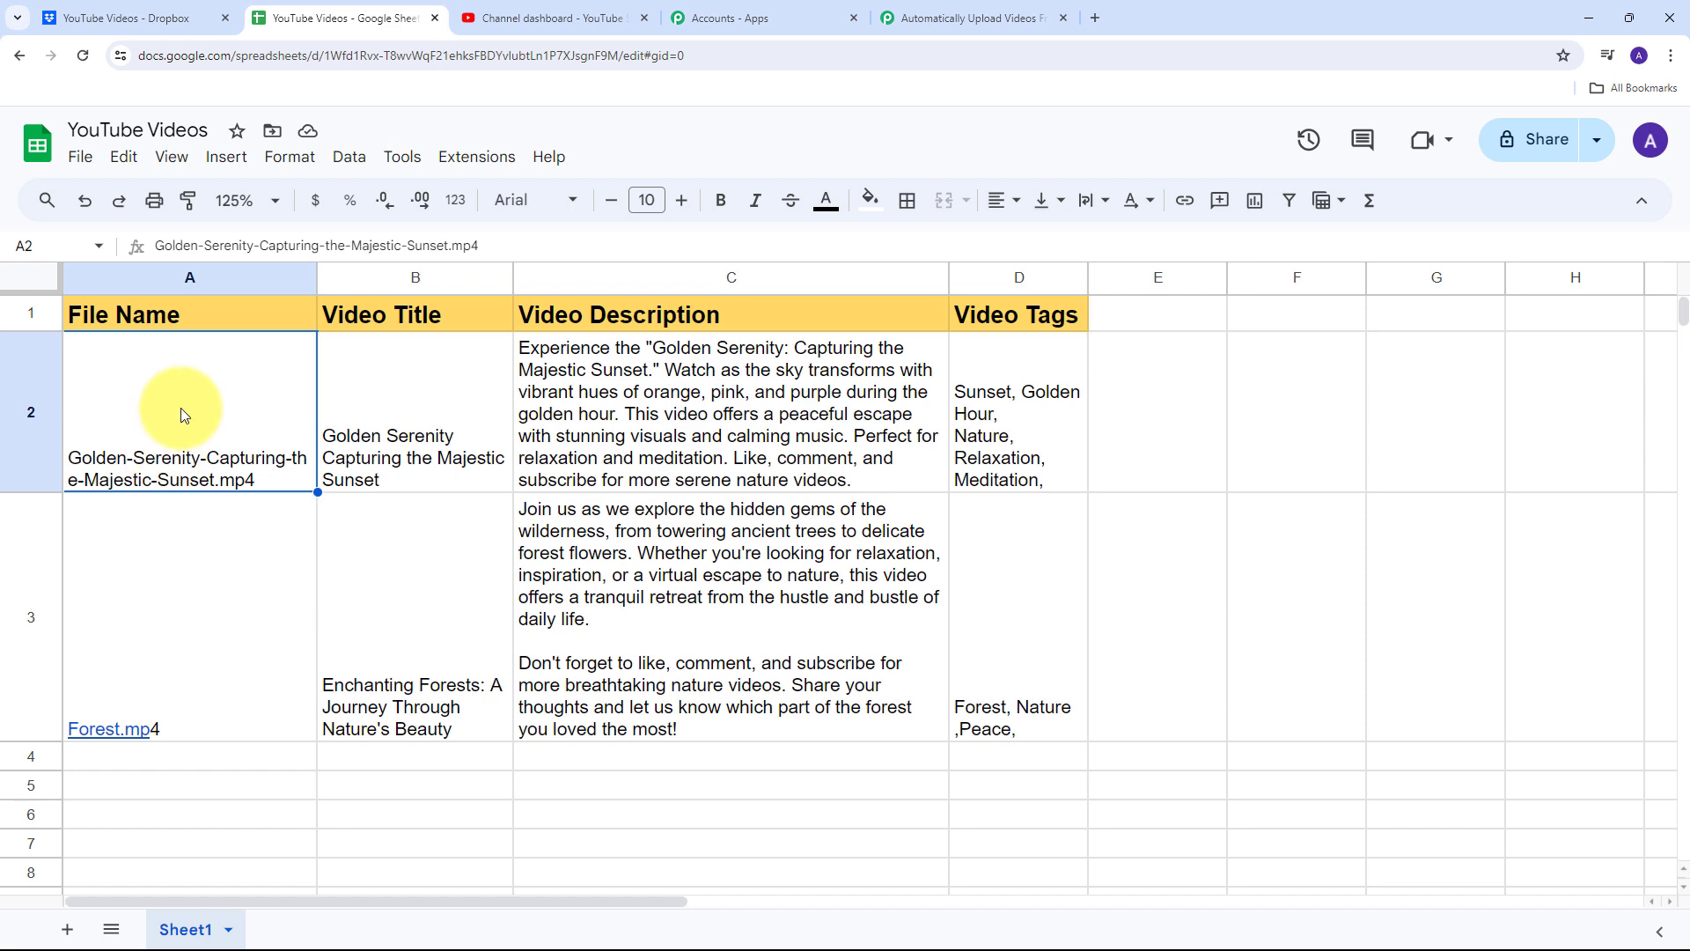
Switch back to the Pabbly Connect workflow and choose the YouTube Videos spreadsheet and Sheet1 for the lookup.
{"action": "left_click", "coordinate": [932, 18]}
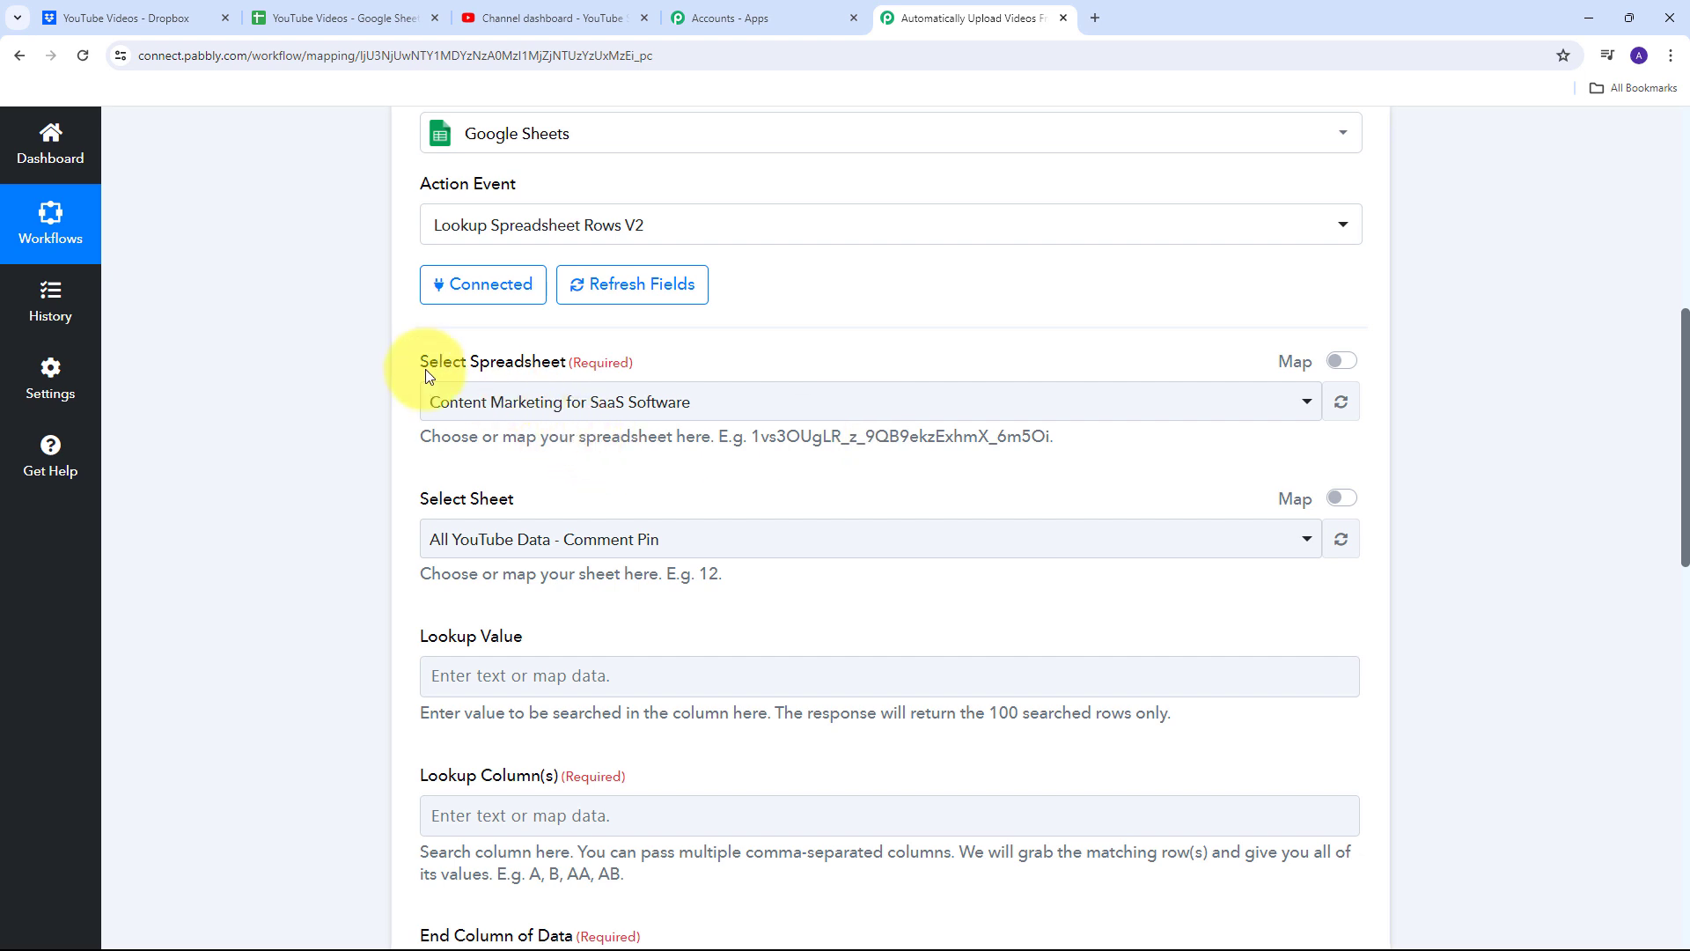
{"action": "left_click", "coordinate": [917, 410]}
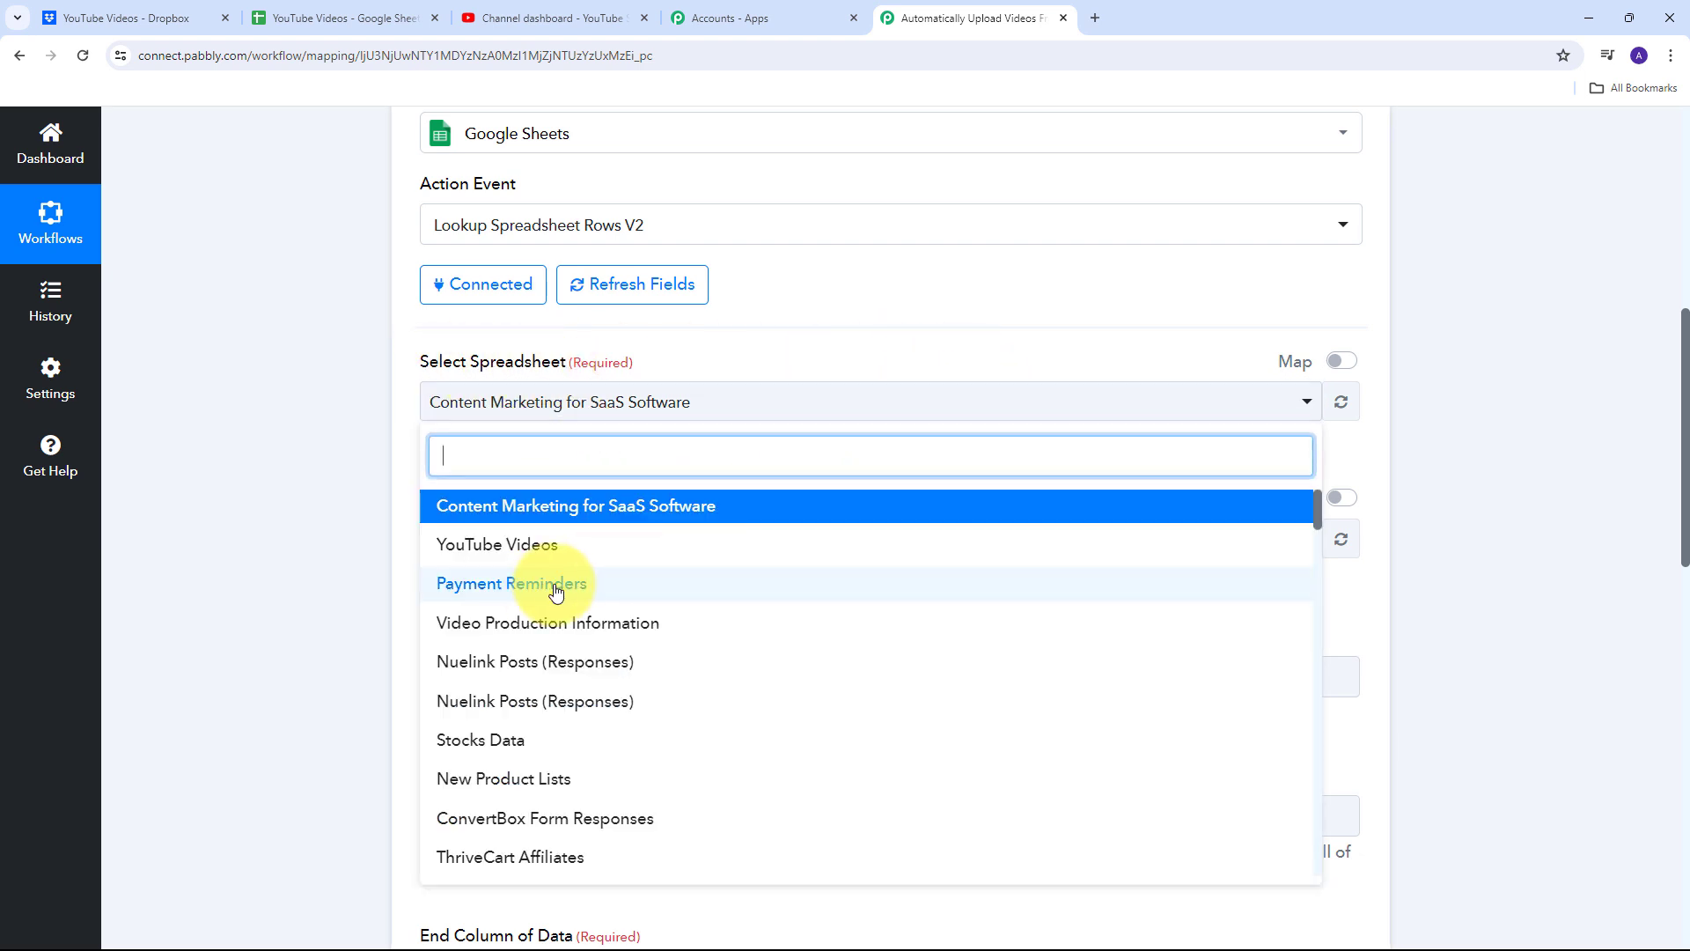
{"action": "scroll", "coordinate": [627, 563], "scroll_direction": "down", "scroll_amount": 3}
{"action": "scroll", "coordinate": [630, 572], "scroll_direction": "up", "scroll_amount": 3}
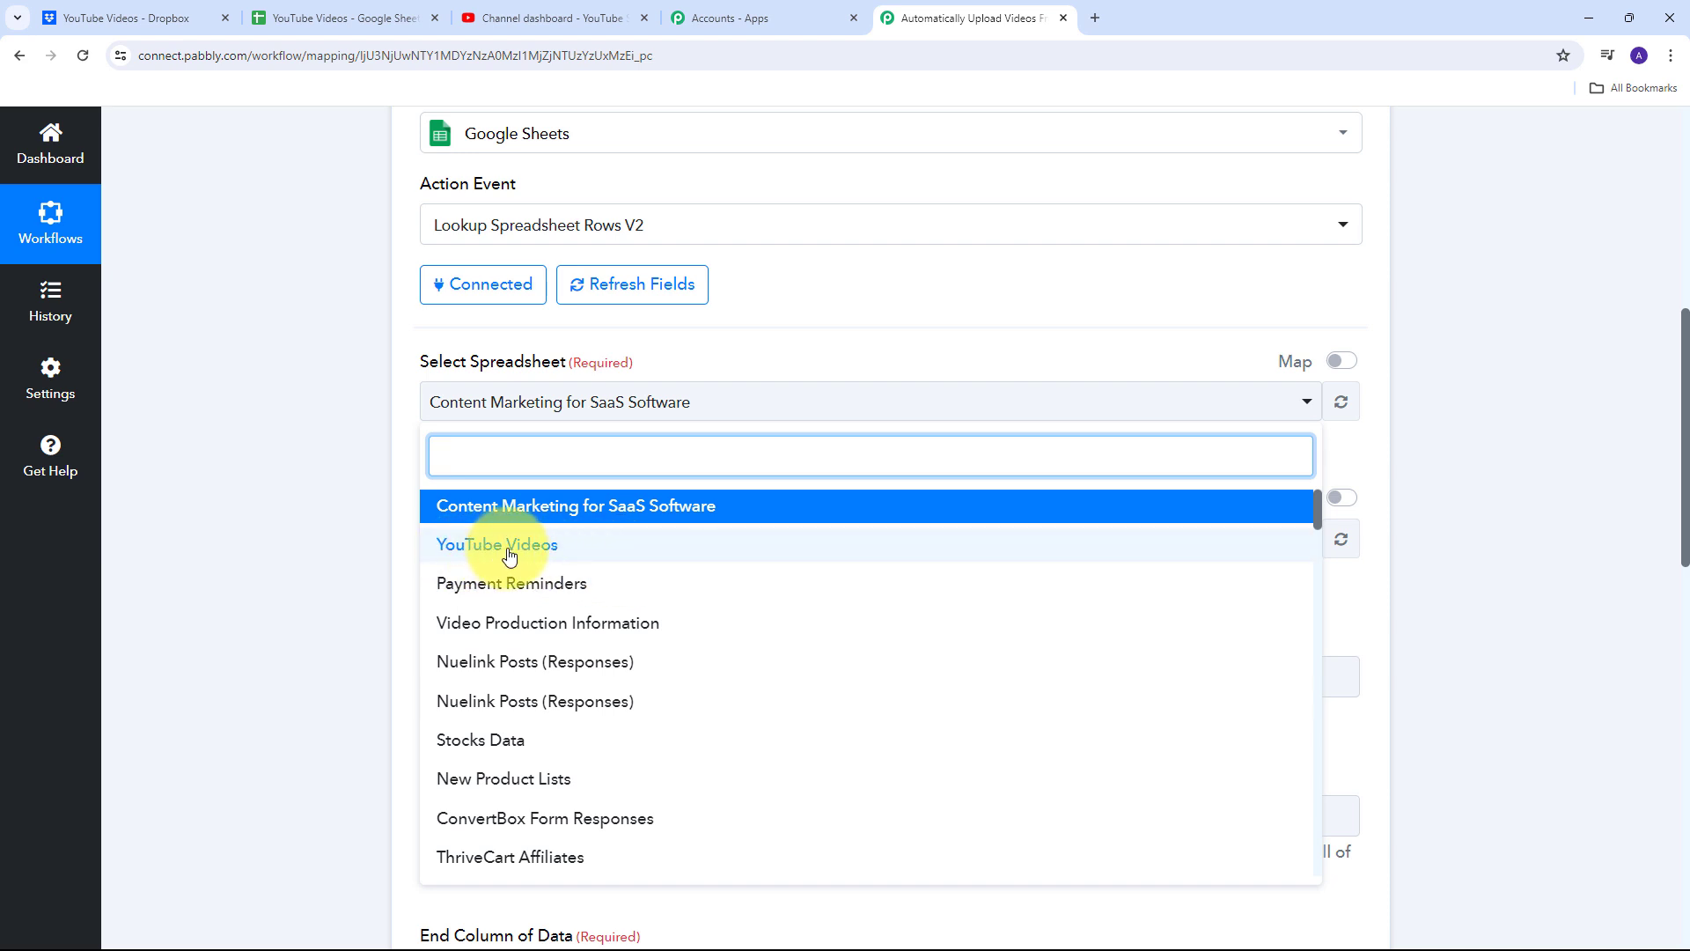
{"action": "left_click", "coordinate": [560, 554]}
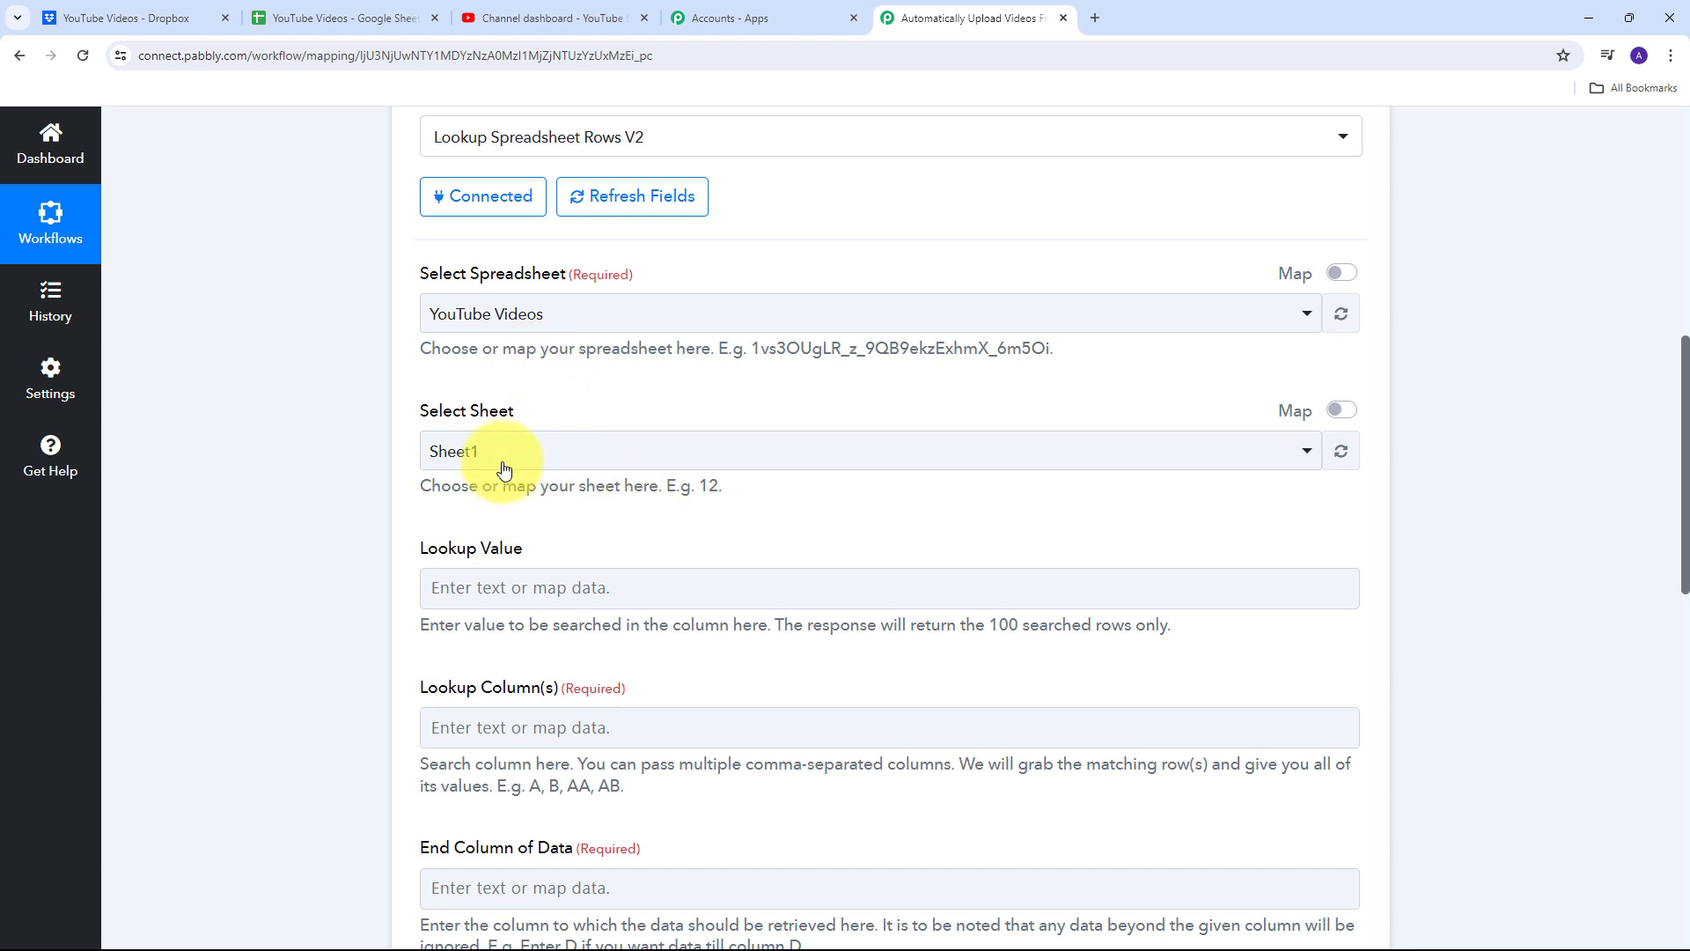
{"action": "left_click", "coordinate": [510, 462]}
{"action": "left_click", "coordinate": [502, 555]}
{"action": "scroll", "coordinate": [638, 466], "scroll_direction": "down", "scroll_amount": 2}
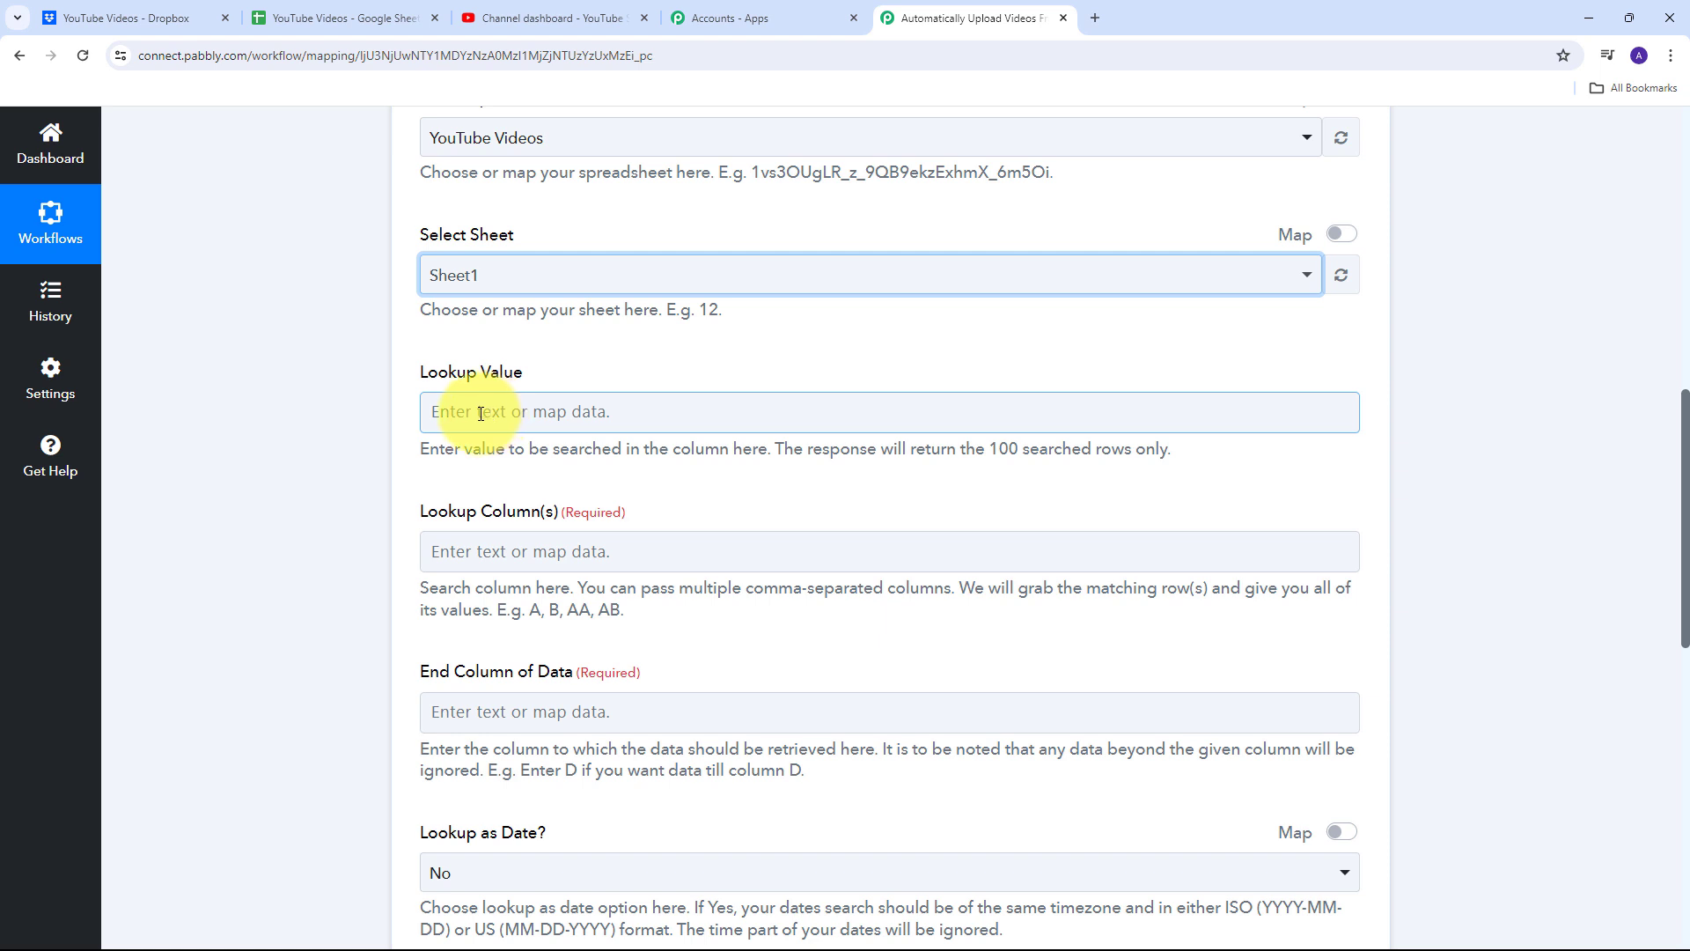
Map the Lookup Value to the Res1 Name field from the Dropbox New File trigger.
{"action": "left_click", "coordinate": [480, 413]}
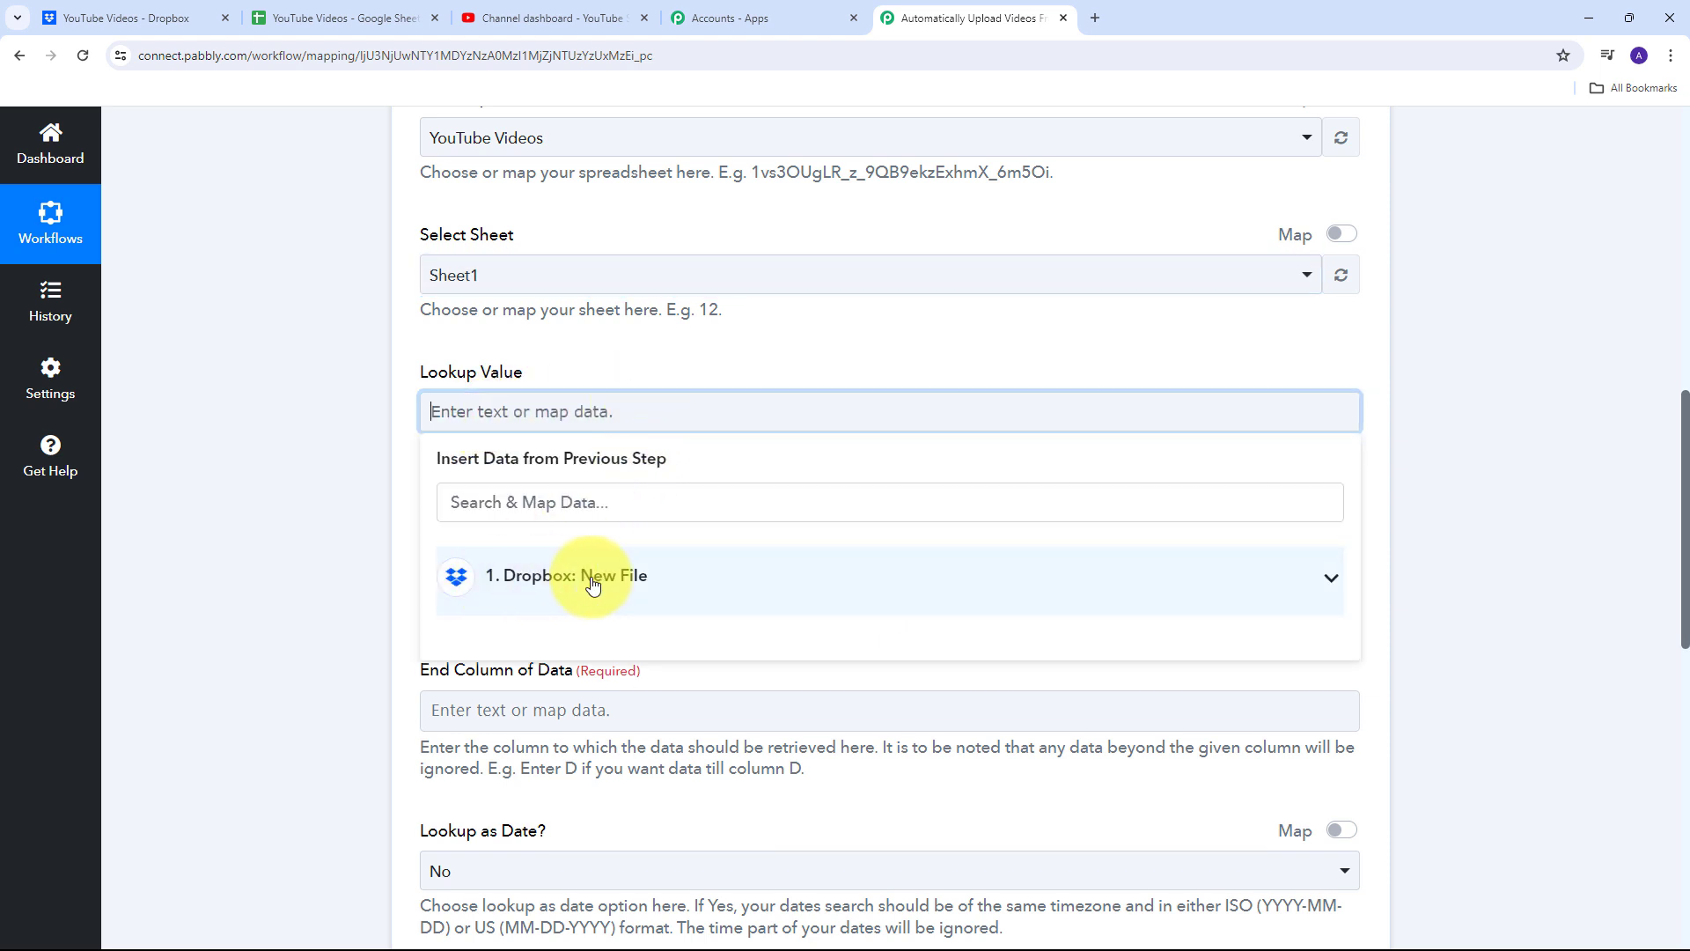
{"action": "left_click", "coordinate": [564, 578]}
{"action": "scroll", "coordinate": [669, 651], "scroll_direction": "down", "scroll_amount": 1}
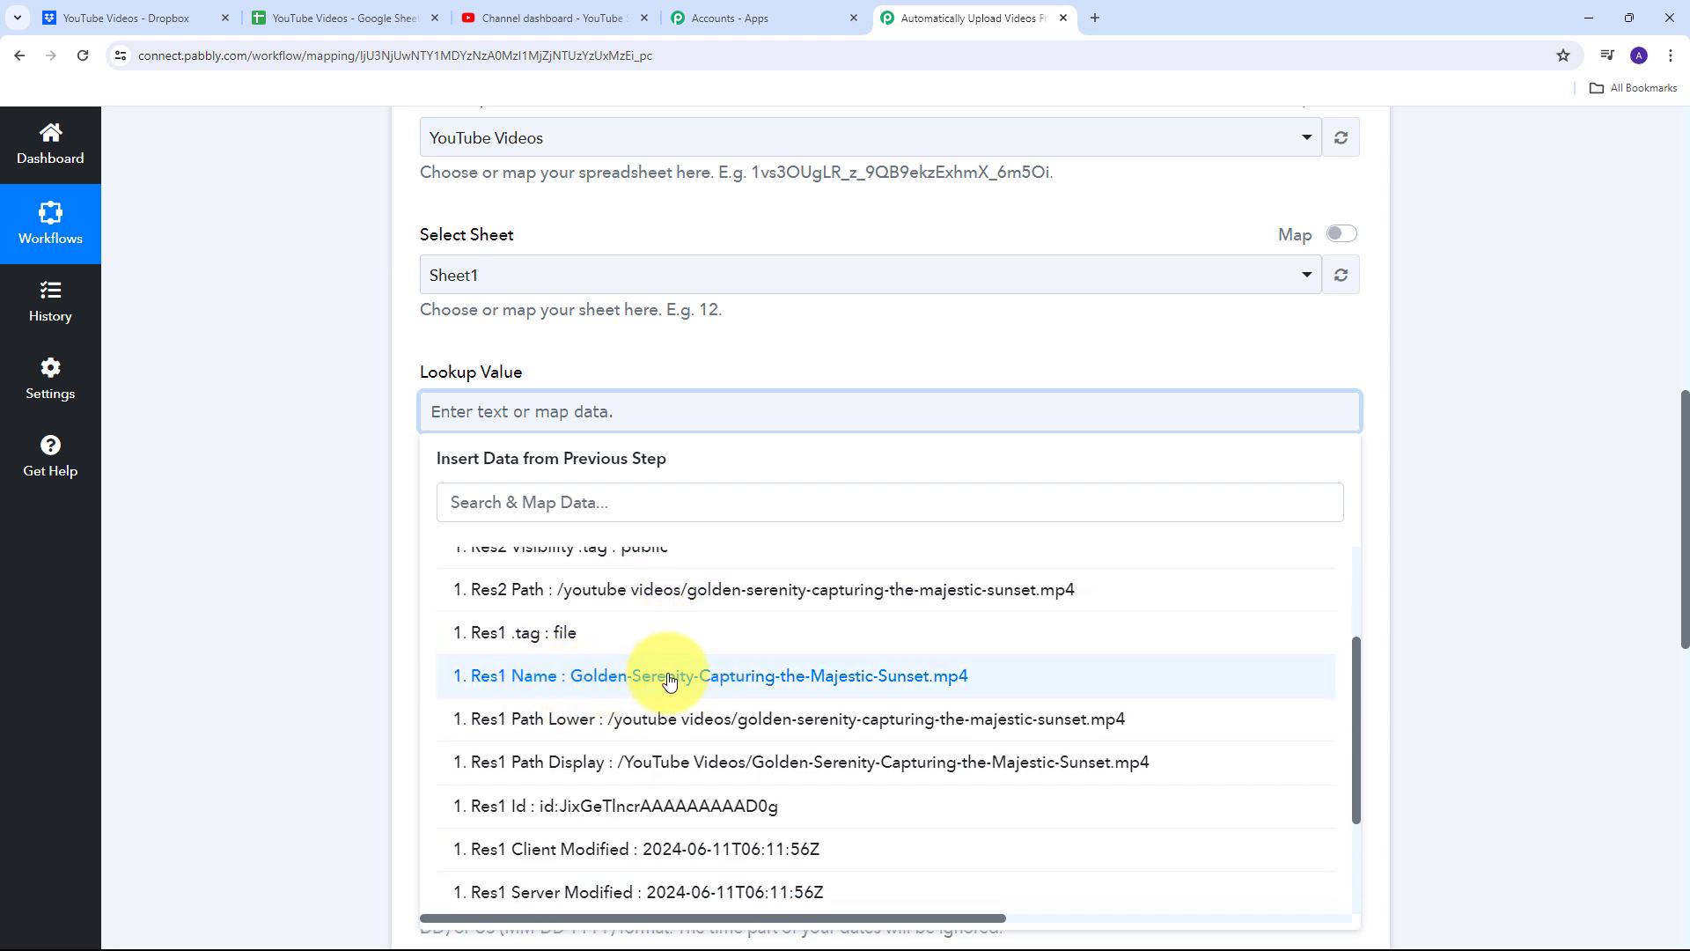
{"action": "left_click", "coordinate": [669, 678]}
{"action": "left_click", "coordinate": [348, 484]}
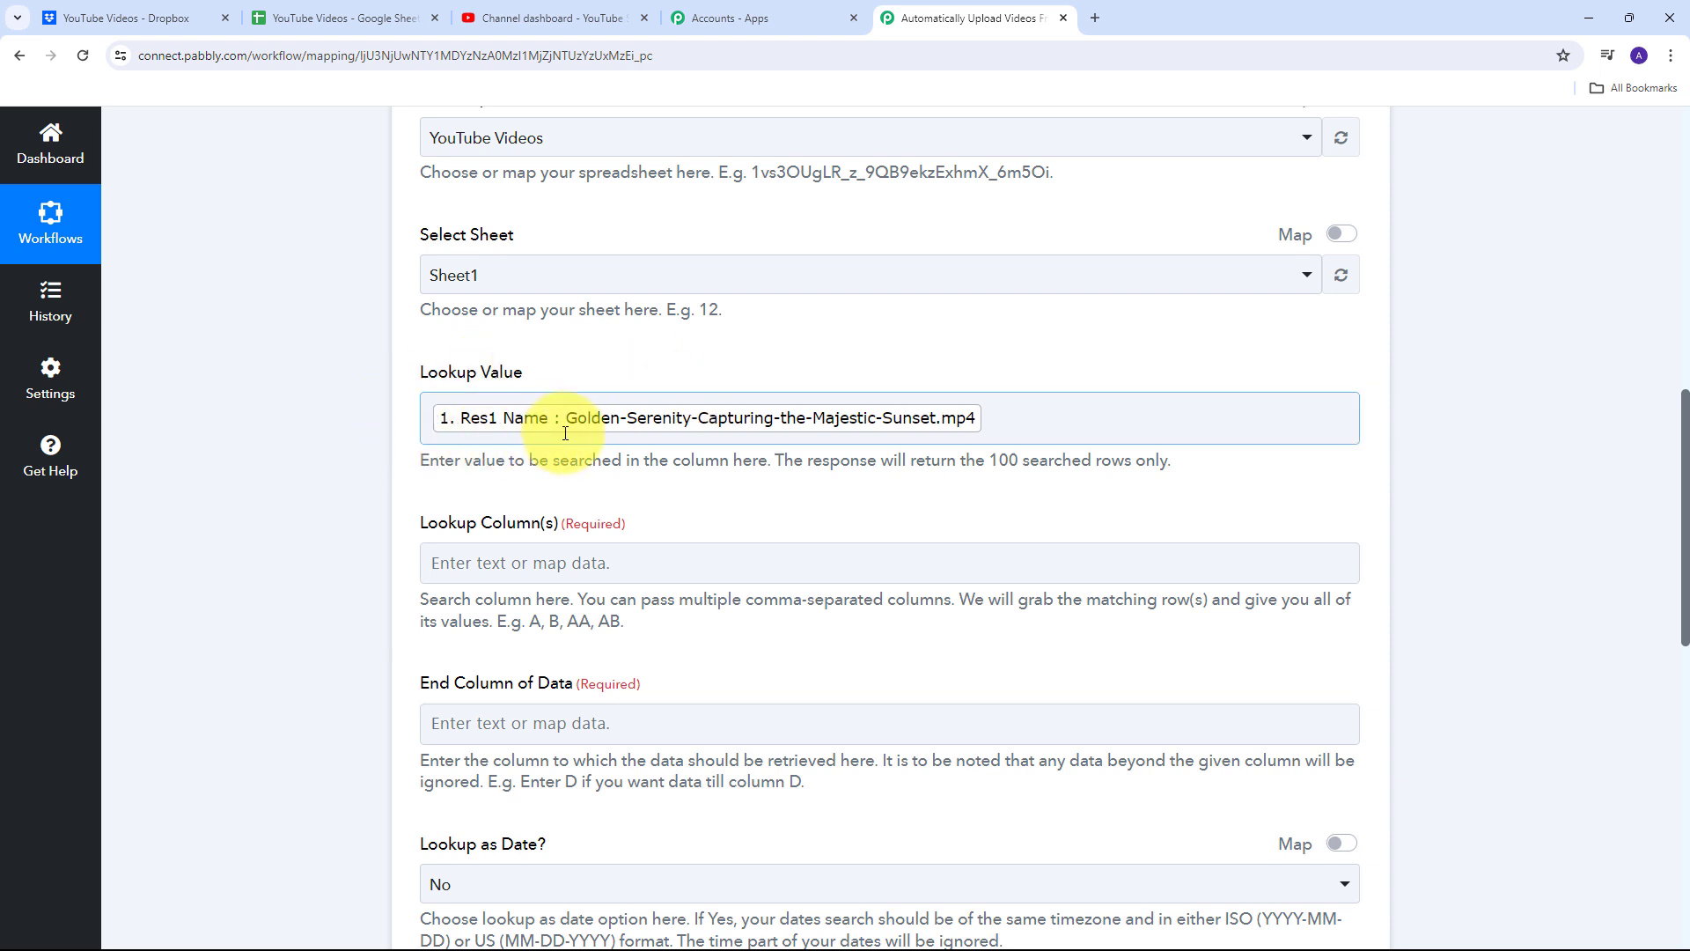
Switch to the YouTube Videos spreadsheet and check which columns hold the file name, title, description and tags.
{"action": "scroll", "coordinate": [483, 498], "scroll_direction": "down", "scroll_amount": 2}
{"action": "left_click", "coordinate": [471, 387]}
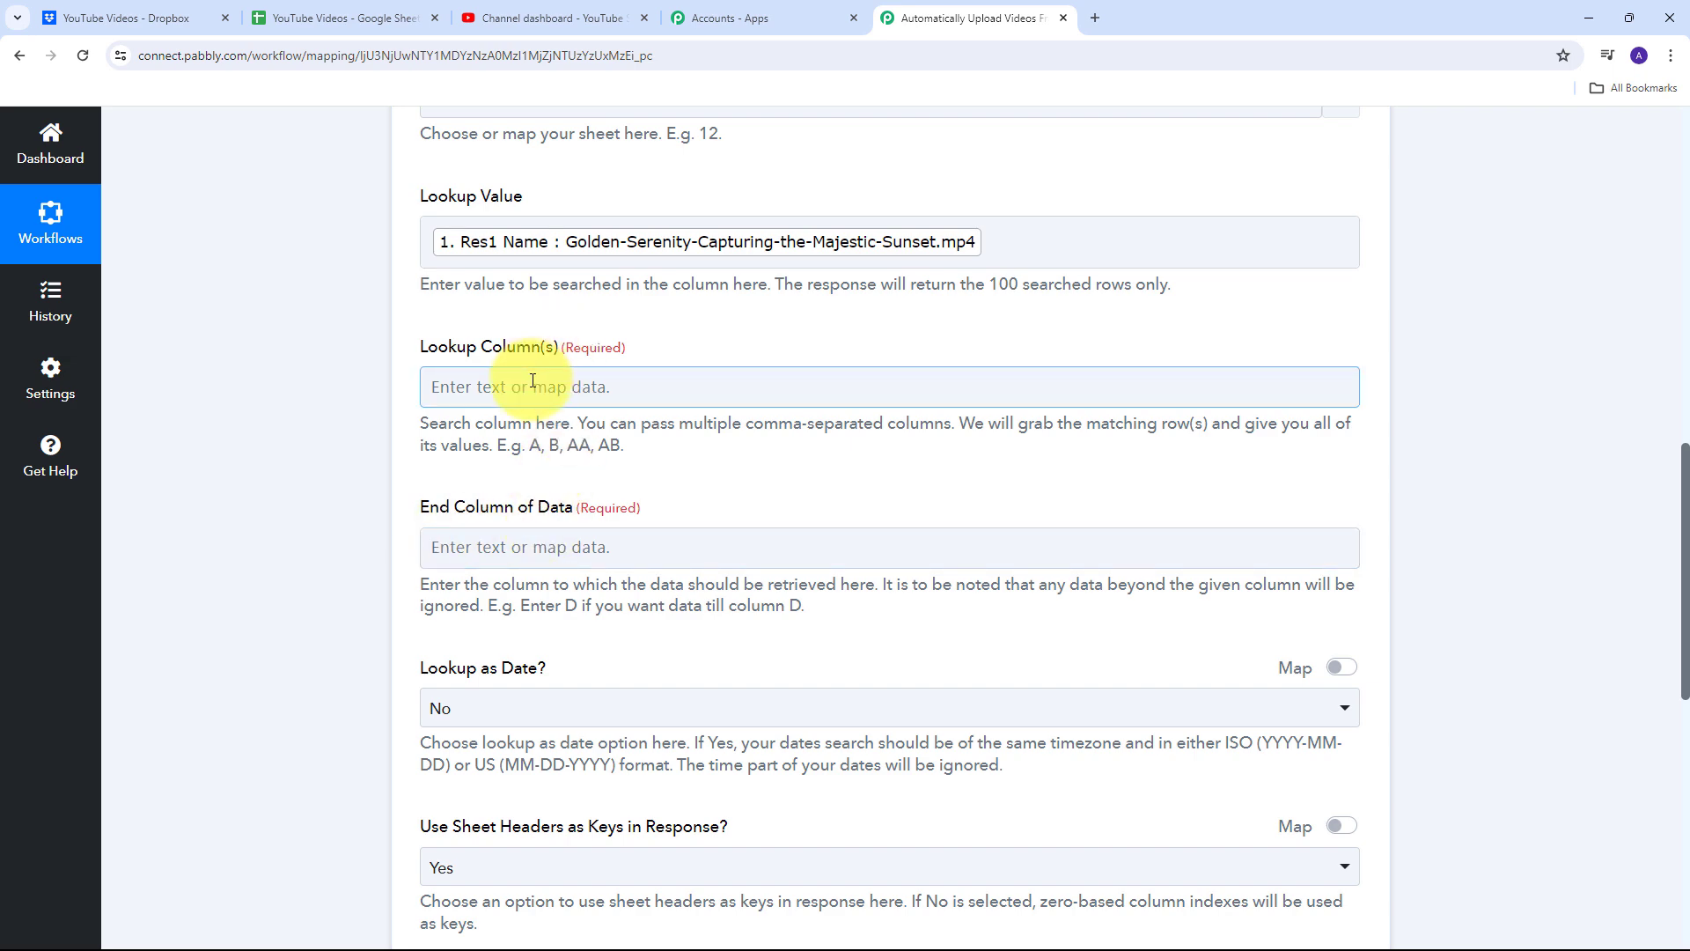
{"action": "left_click", "coordinate": [396, 17]}
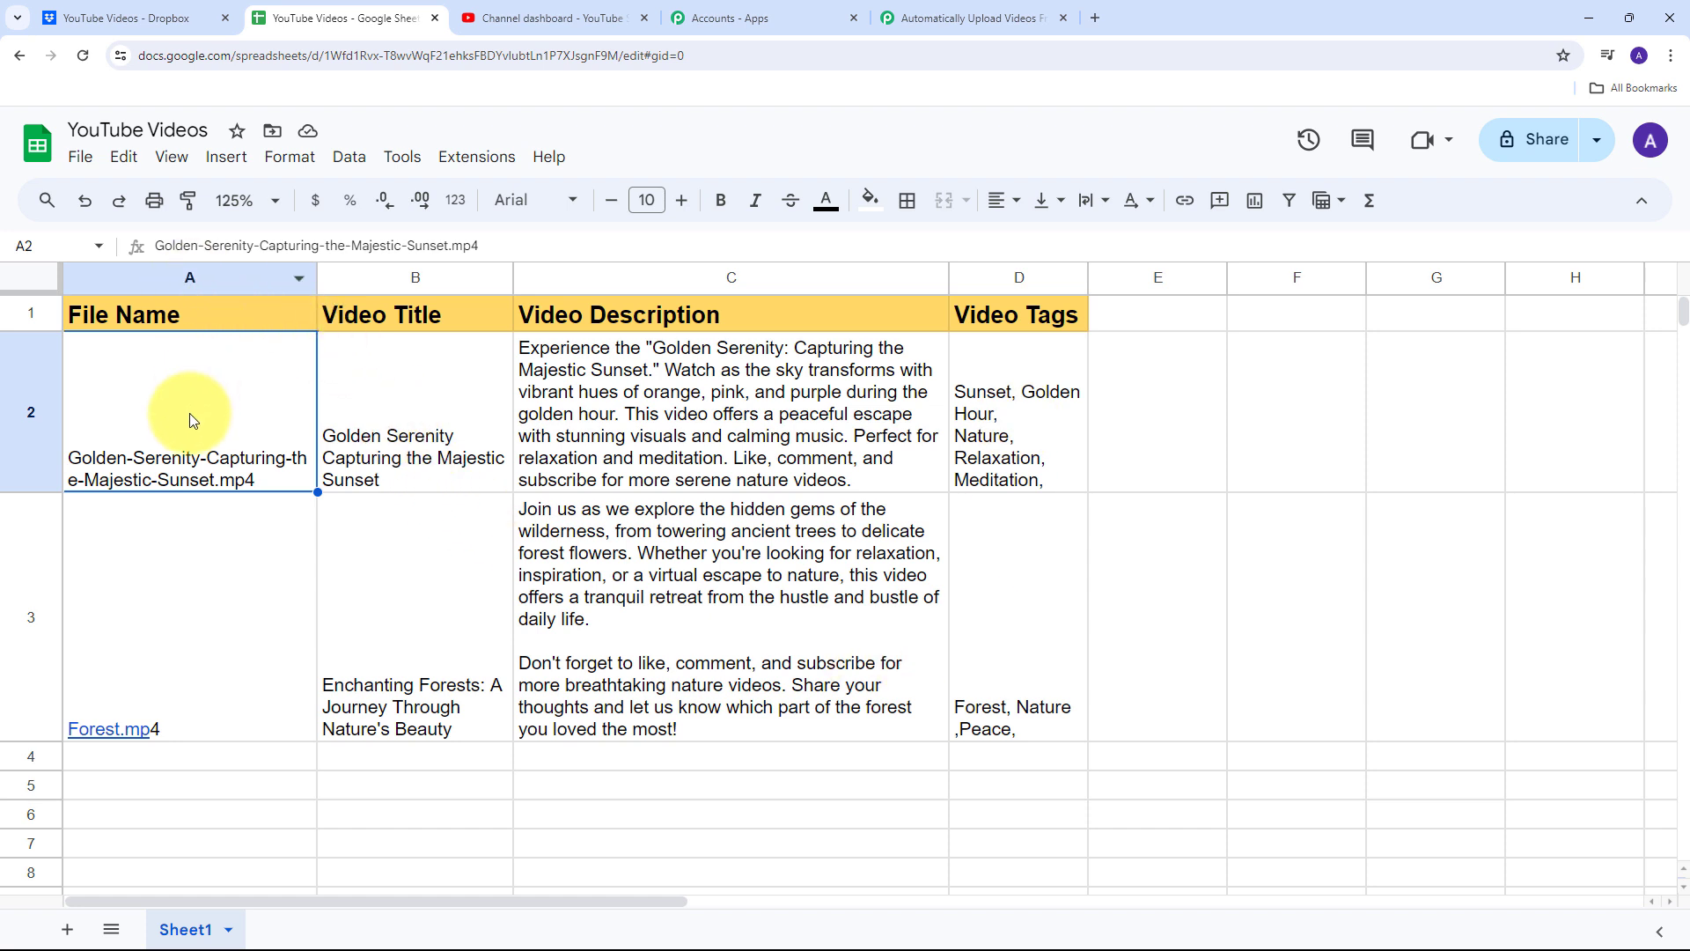
{"action": "left_click", "coordinate": [190, 278]}
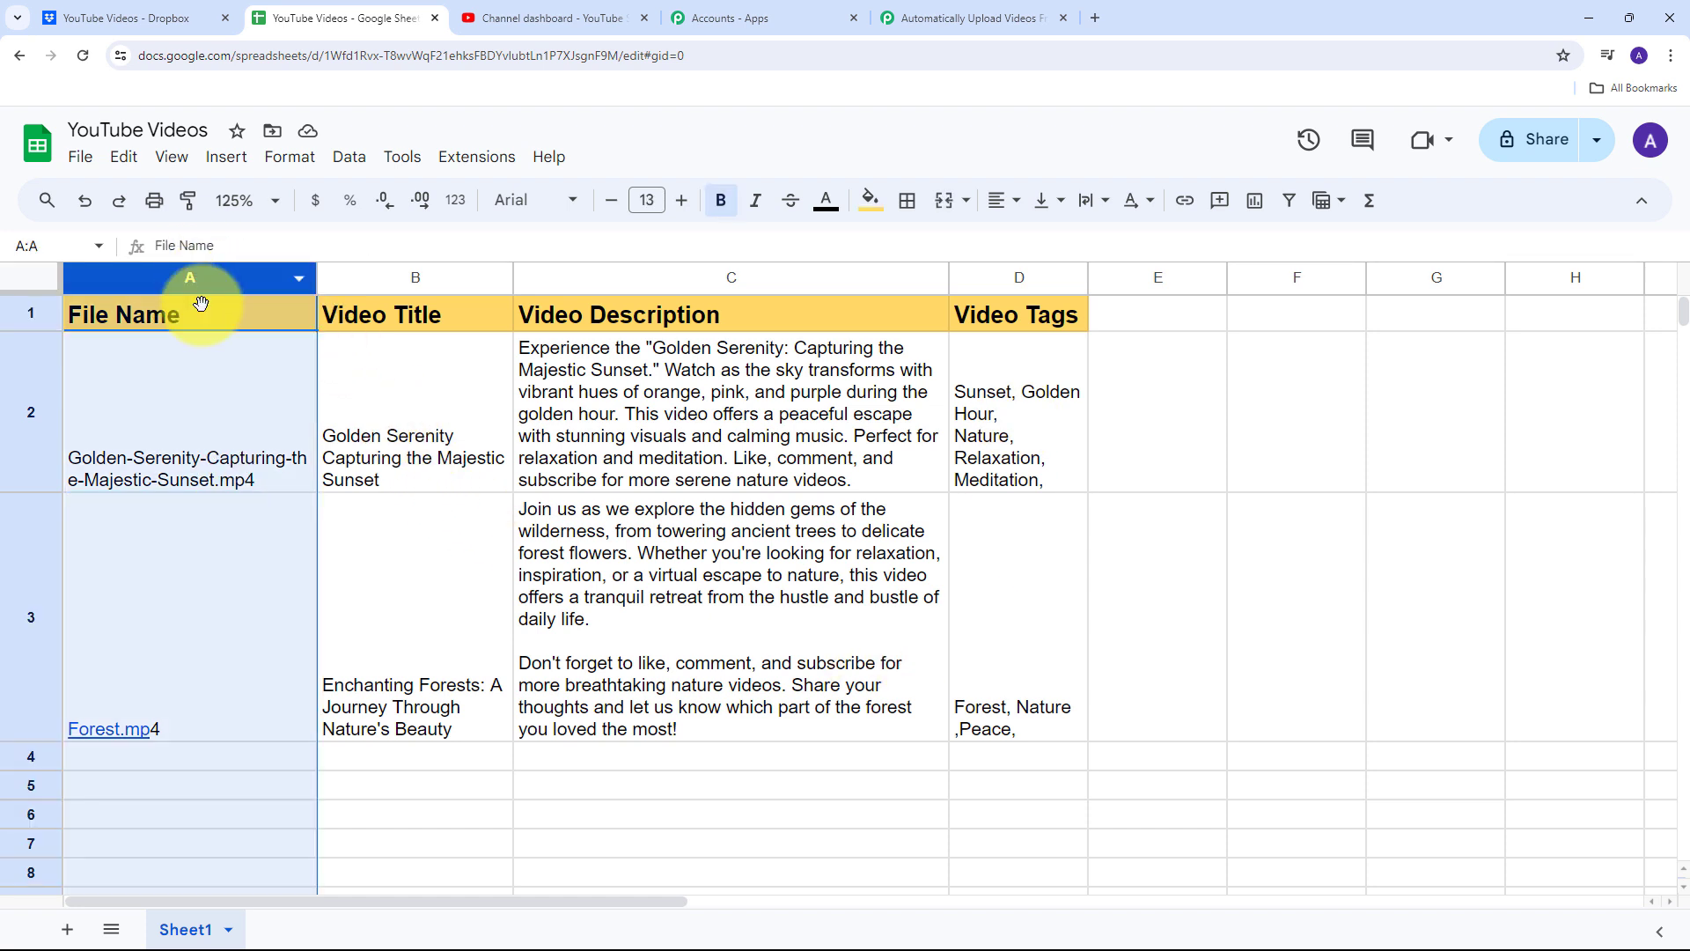
{"action": "left_click", "coordinate": [162, 385]}
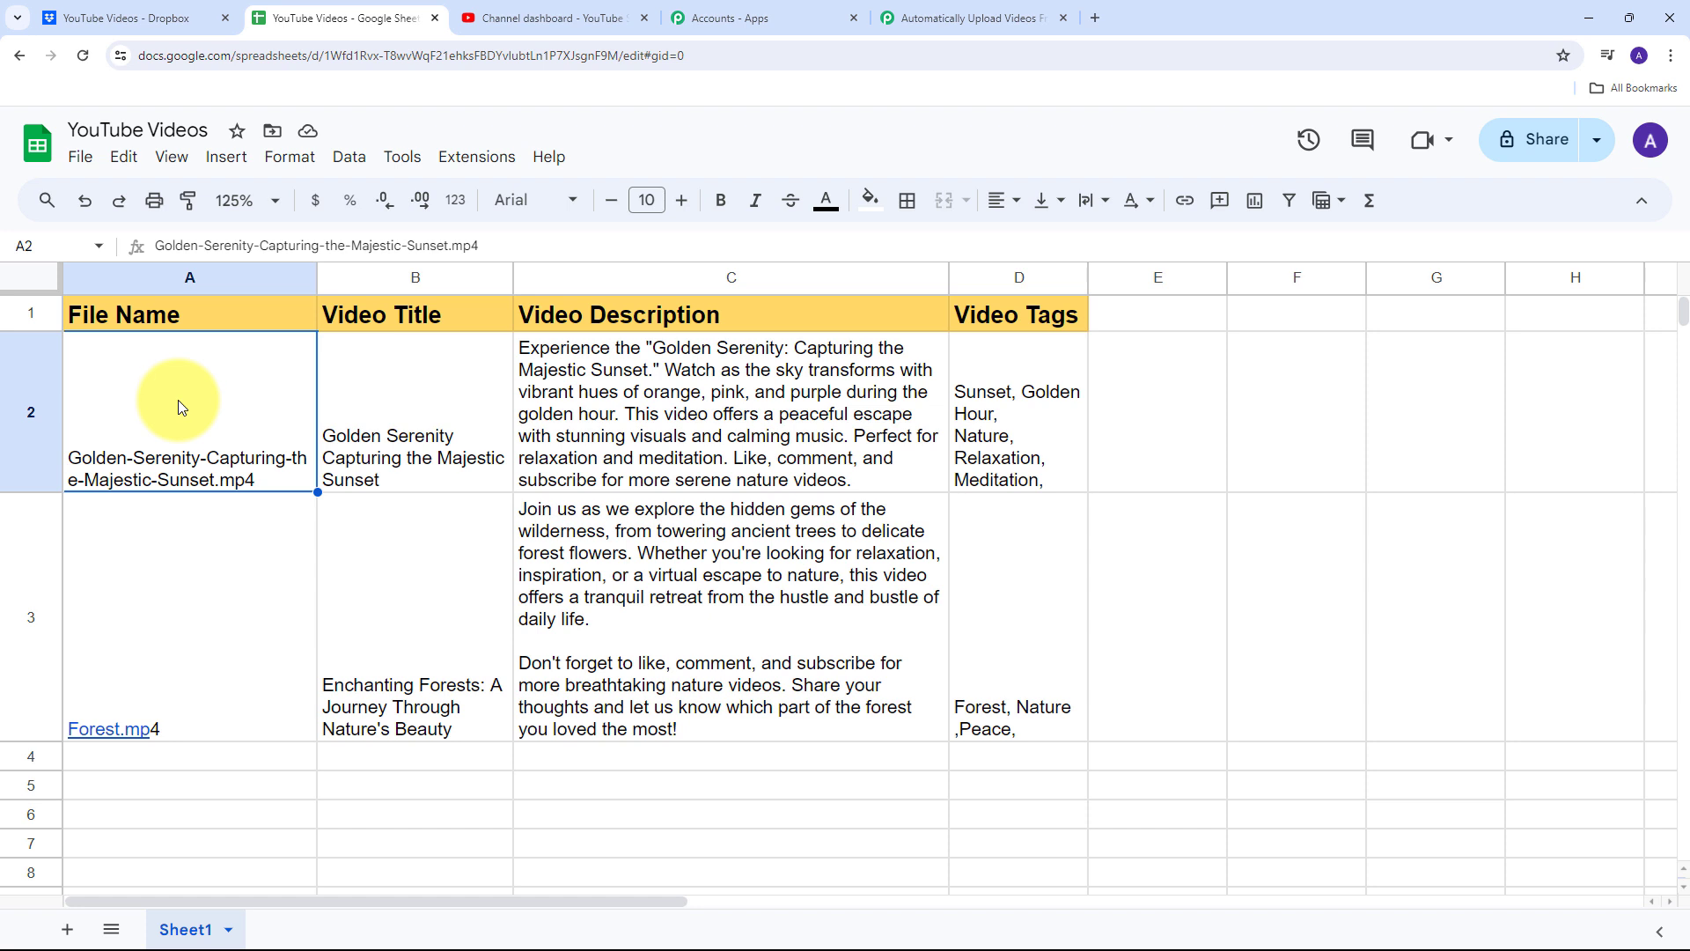
{"action": "left_click", "coordinate": [986, 407]}
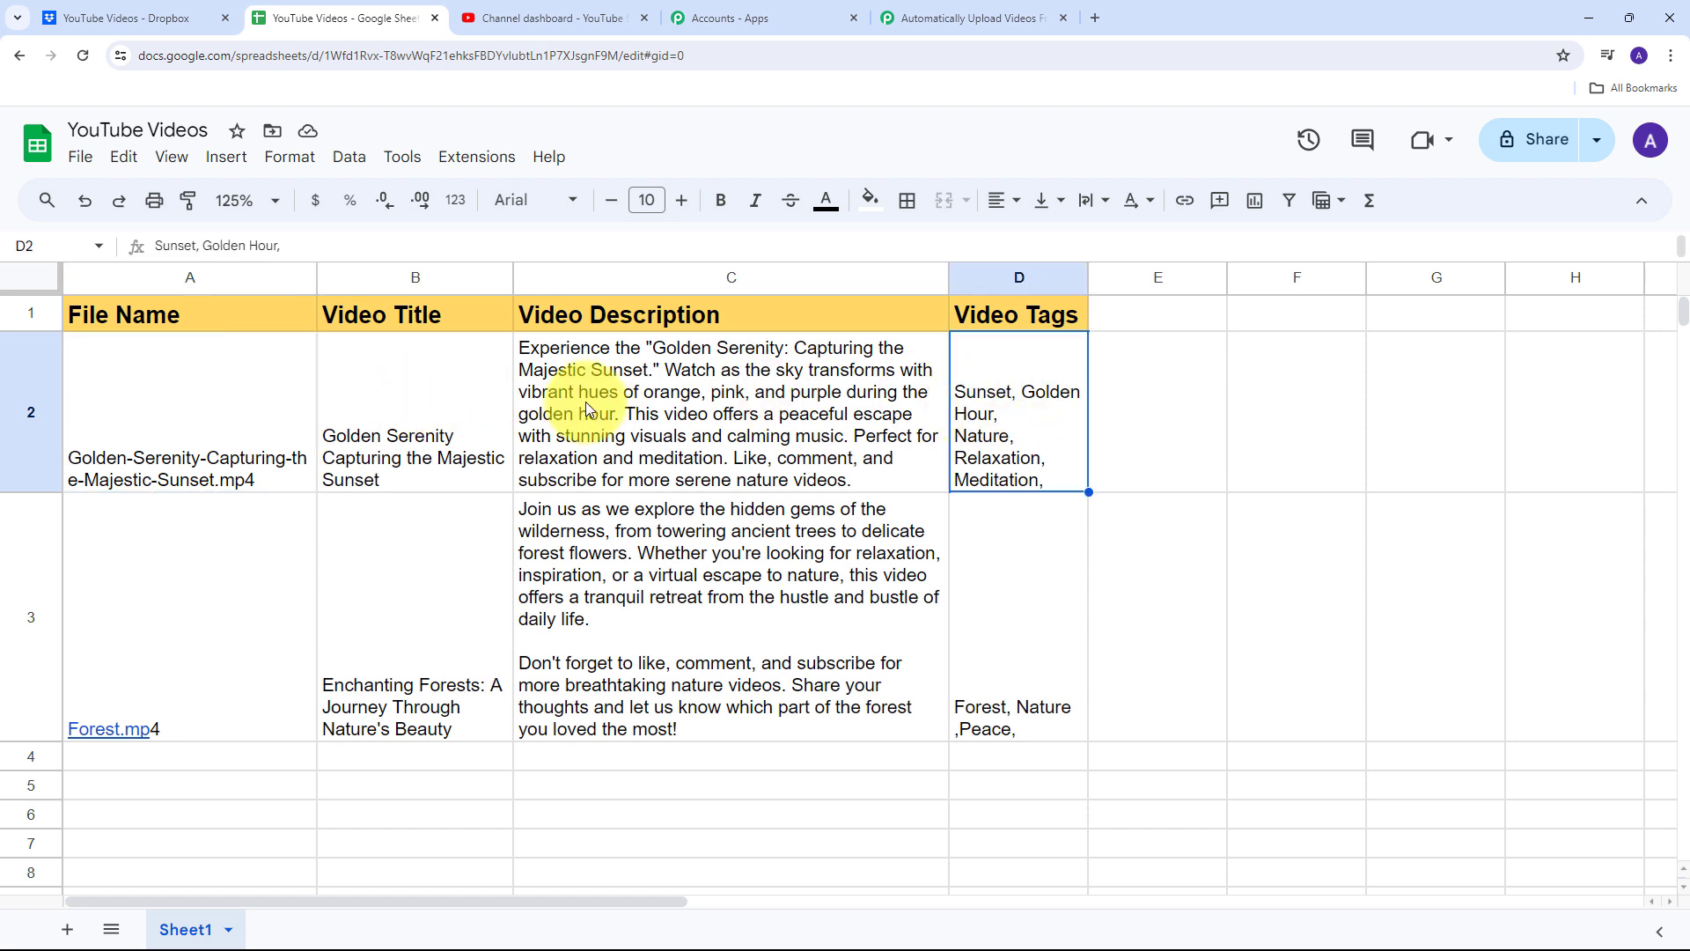
{"action": "left_click", "coordinate": [393, 383]}
{"action": "left_click", "coordinate": [878, 387]}
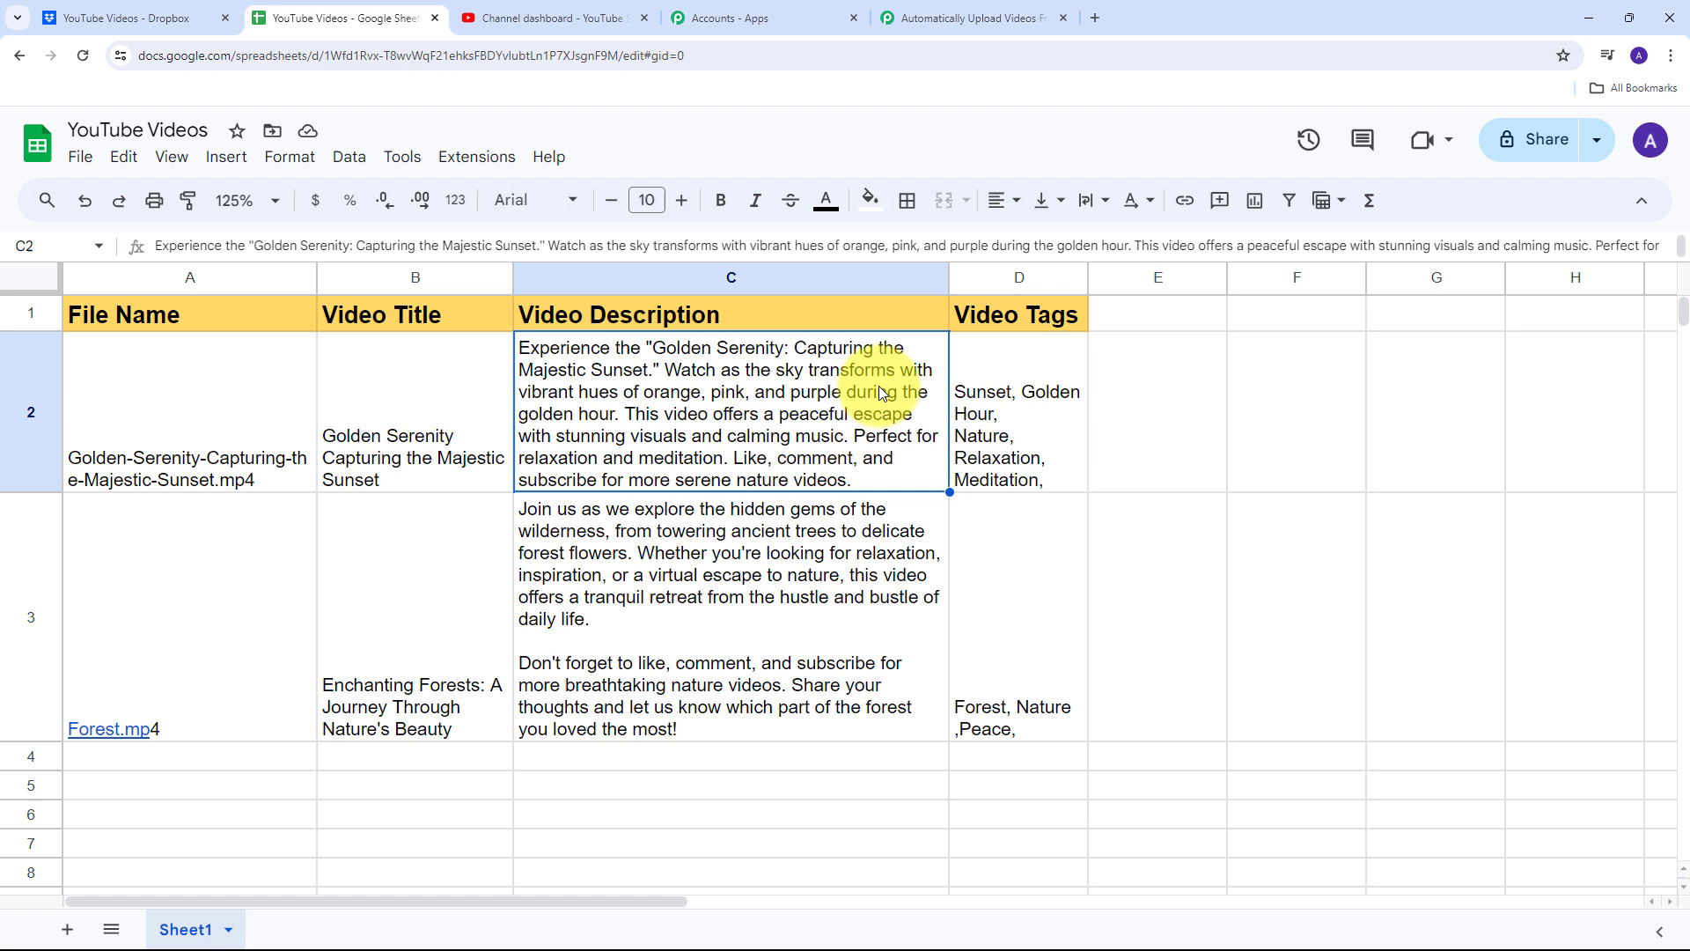
{"action": "left_click", "coordinate": [990, 390]}
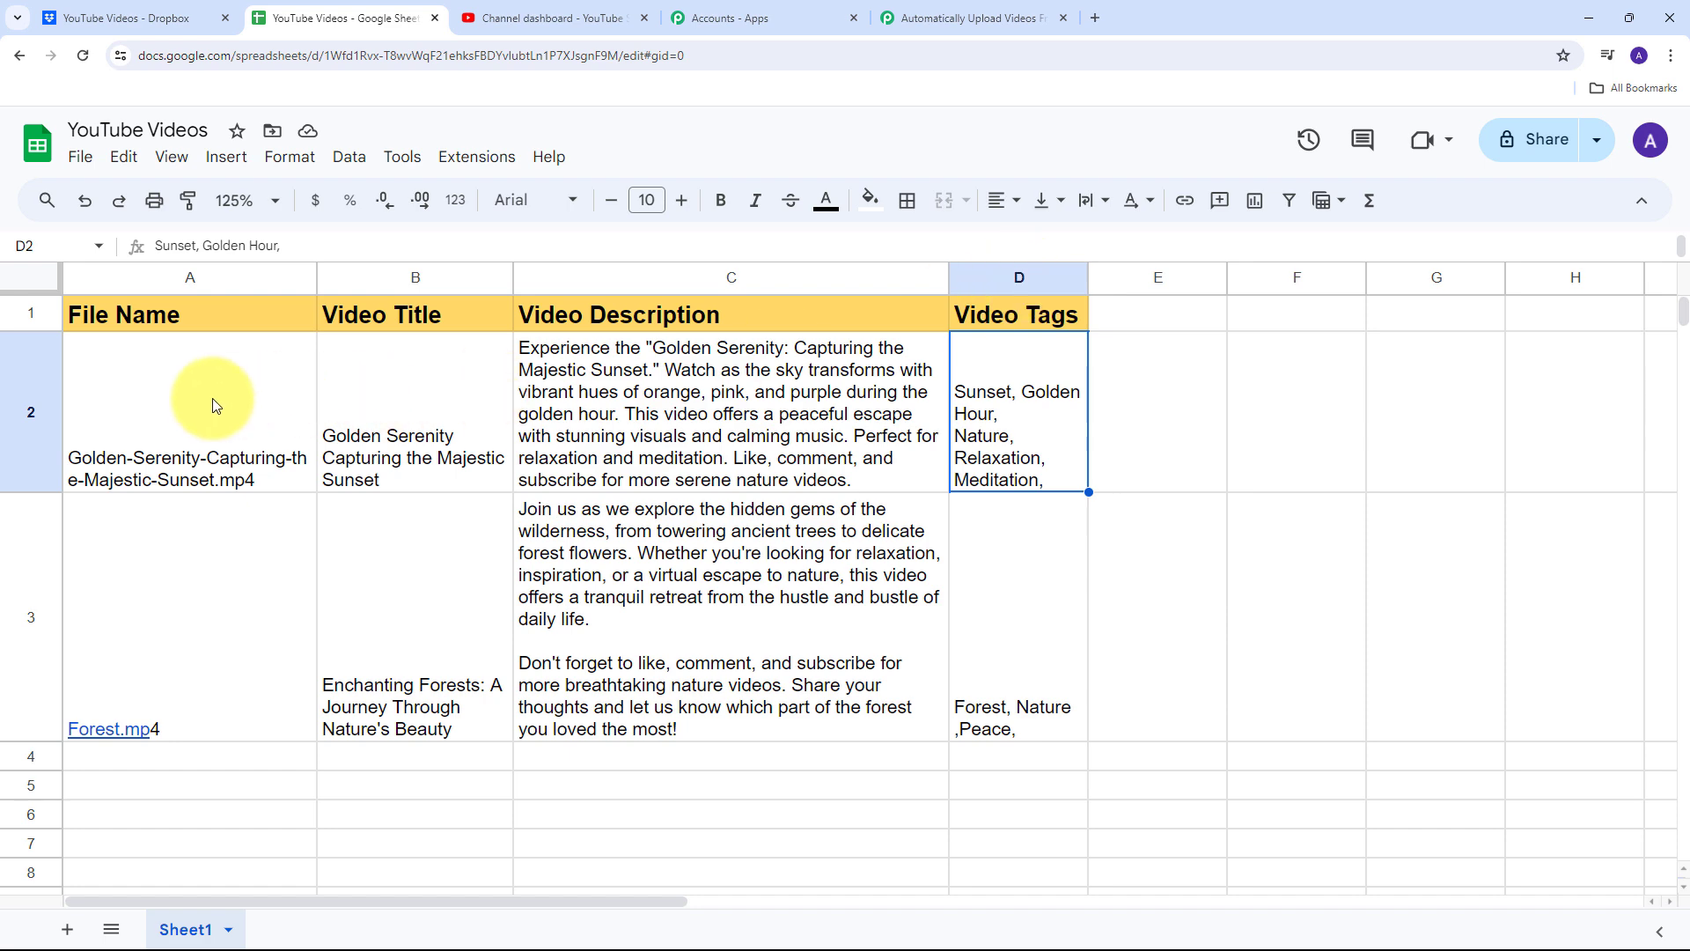
Switch back to the Pabbly Connect workflow and set the lookup column to A.
{"action": "left_click", "coordinate": [959, 9]}
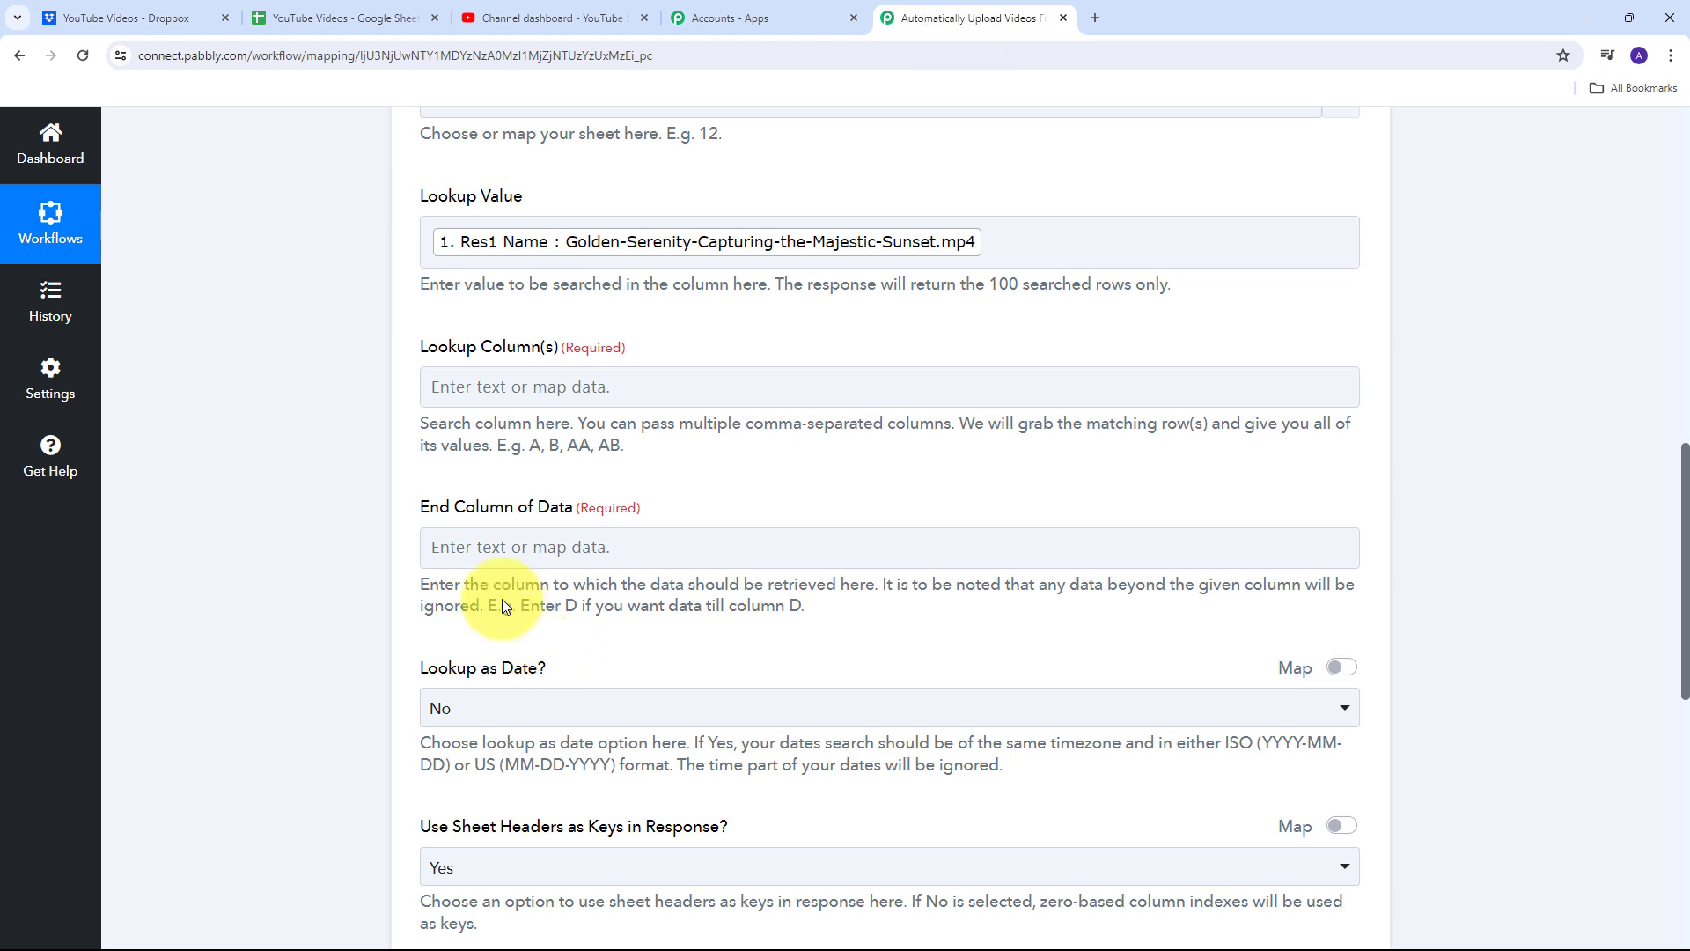
{"action": "left_click", "coordinate": [496, 392]}
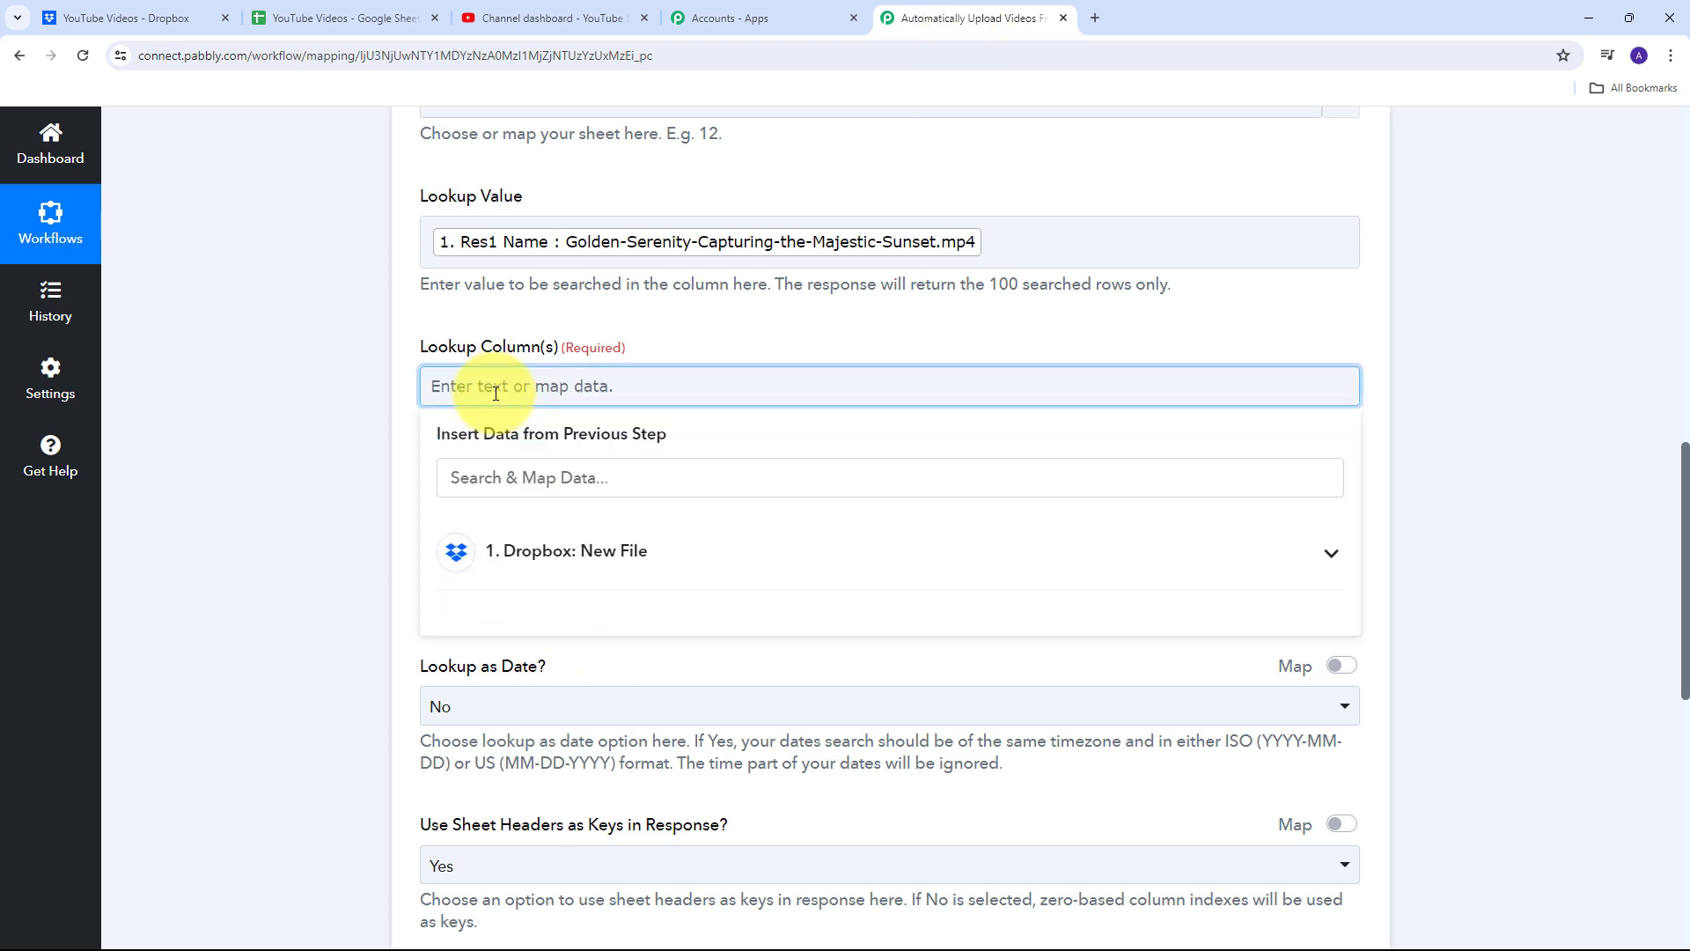
{"action": "type", "text": "A"}
{"action": "left_click", "coordinate": [359, 401]}
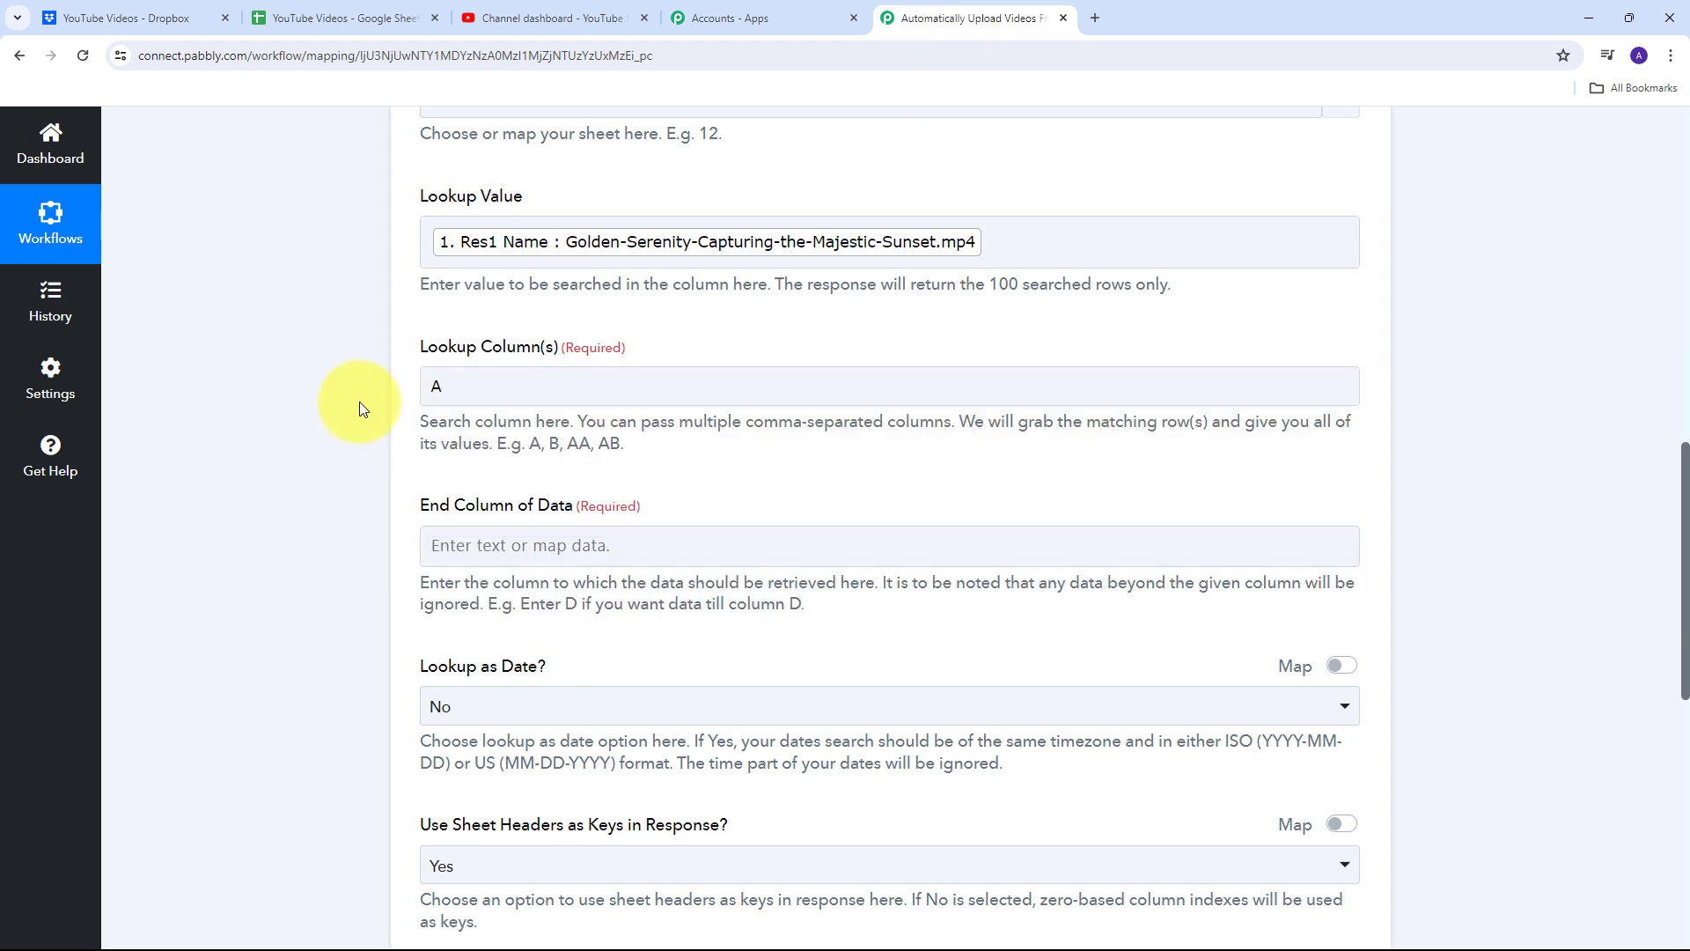
Set the End Column of Data for the spreadsheet lookup to D.
{"action": "scroll", "coordinate": [434, 404], "scroll_direction": "down", "scroll_amount": 1}
{"action": "left_click", "coordinate": [424, 446]}
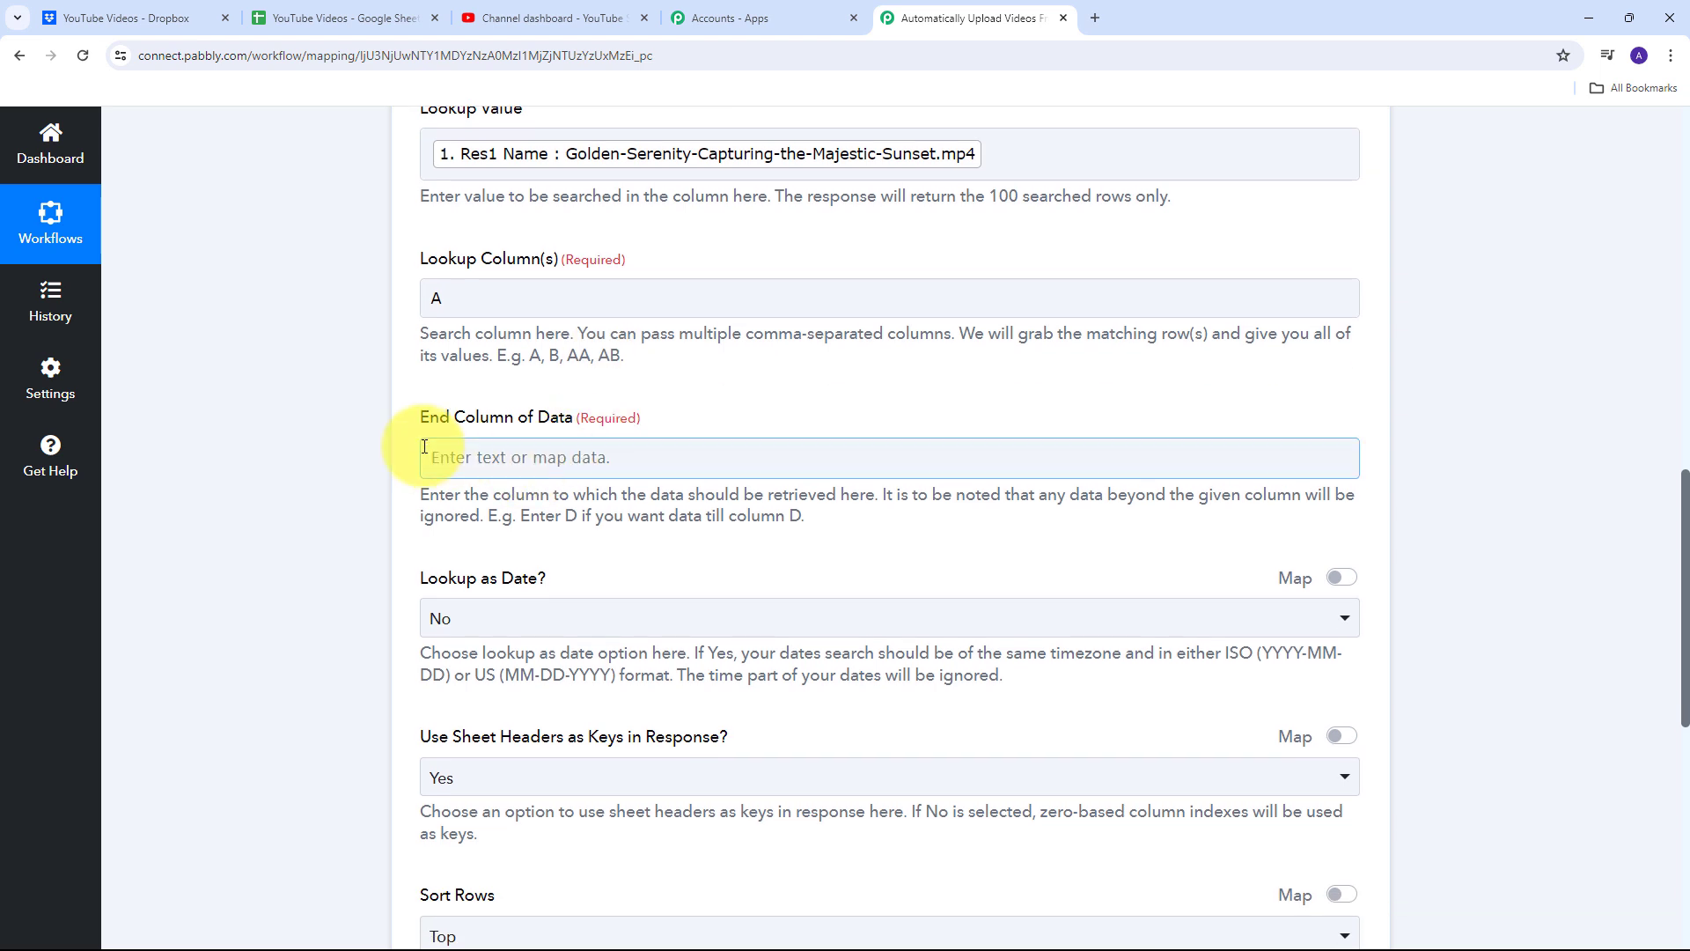
{"action": "left_click", "coordinate": [510, 457]}
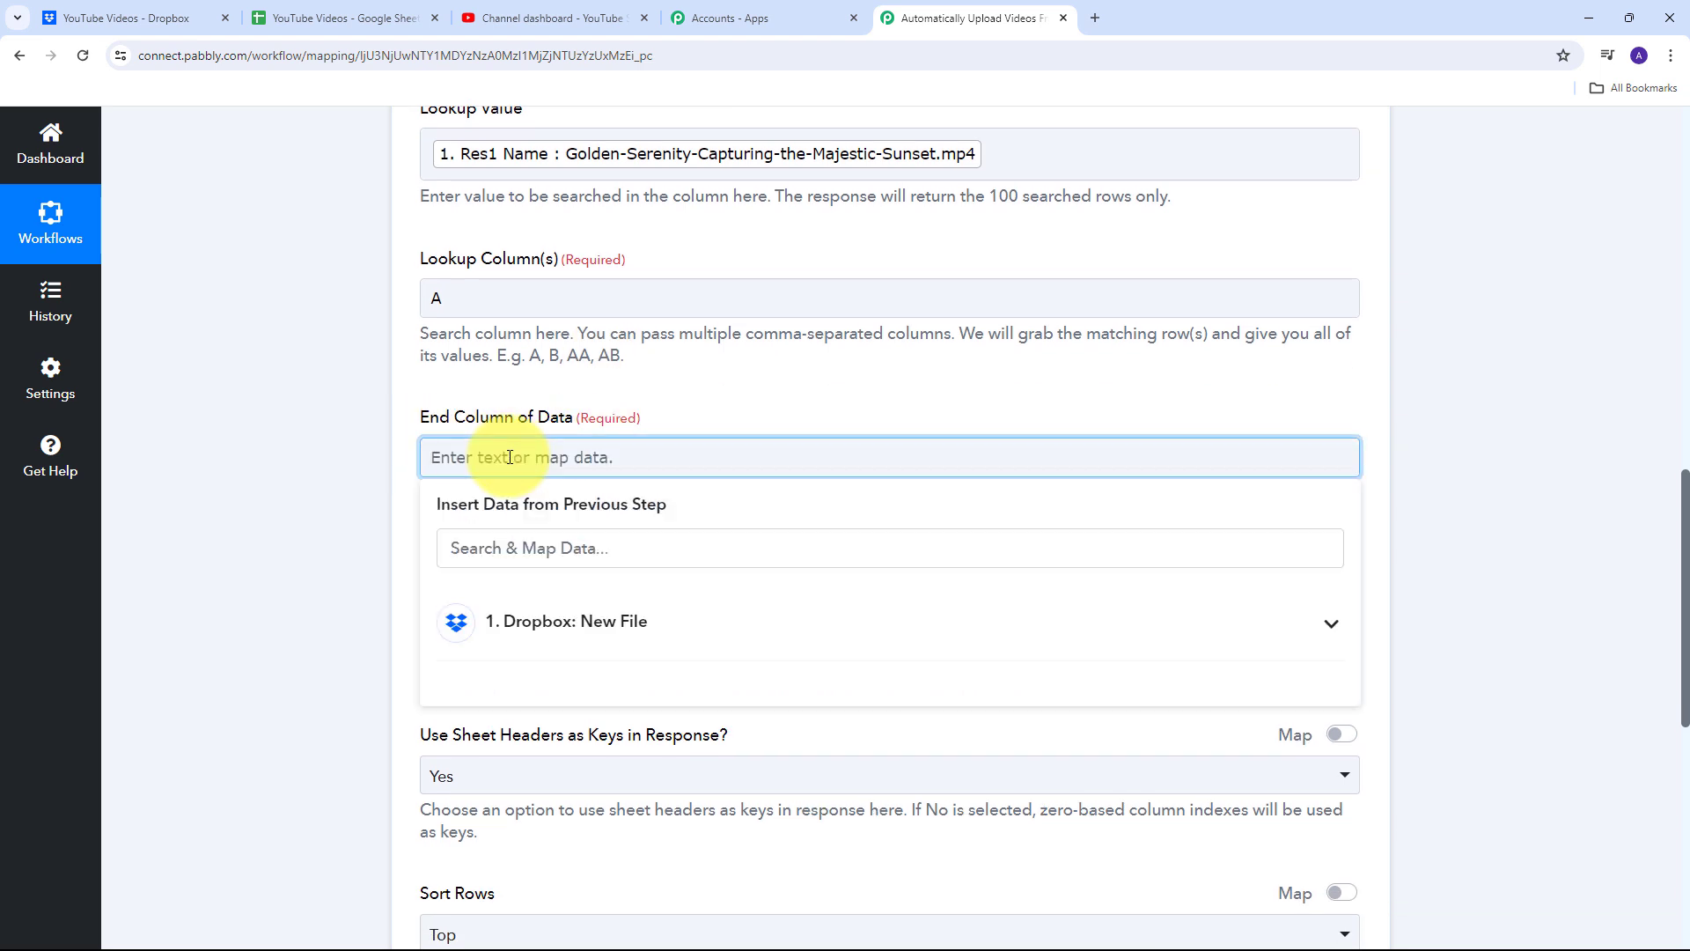
{"action": "type", "text": "D"}
{"action": "left_click", "coordinate": [350, 404]}
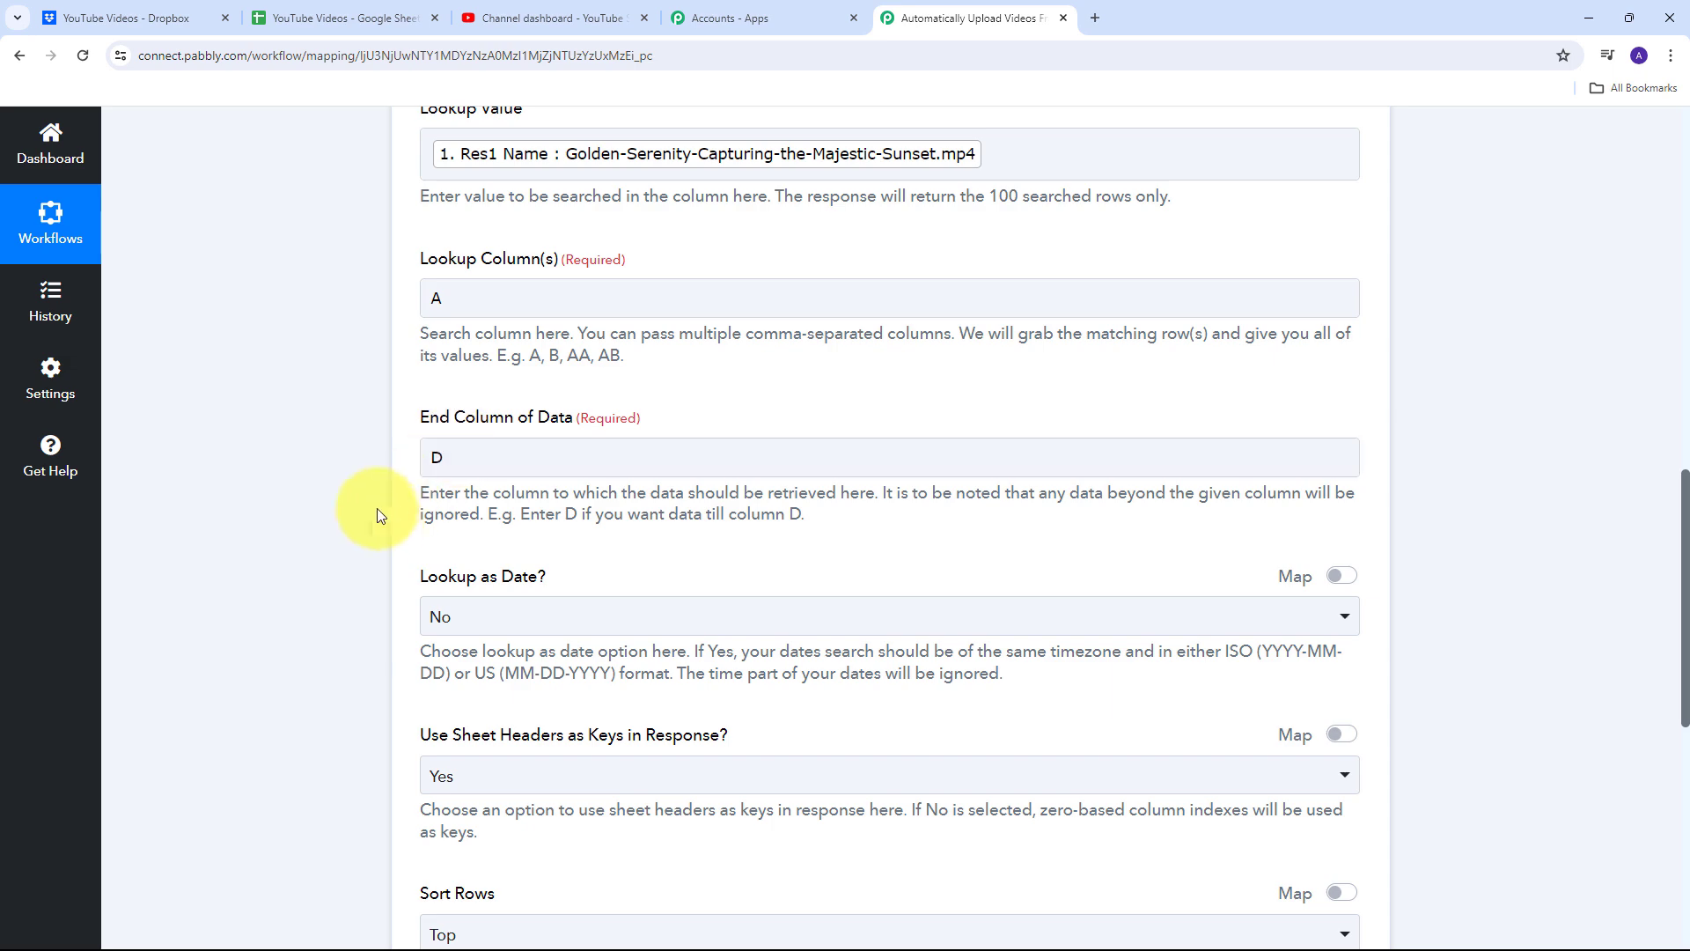
Save the Google Sheets lookup step and send a test request.
{"action": "scroll", "coordinate": [382, 526], "scroll_direction": "up", "scroll_amount": 4}
{"action": "scroll", "coordinate": [382, 526], "scroll_direction": "down", "scroll_amount": 3}
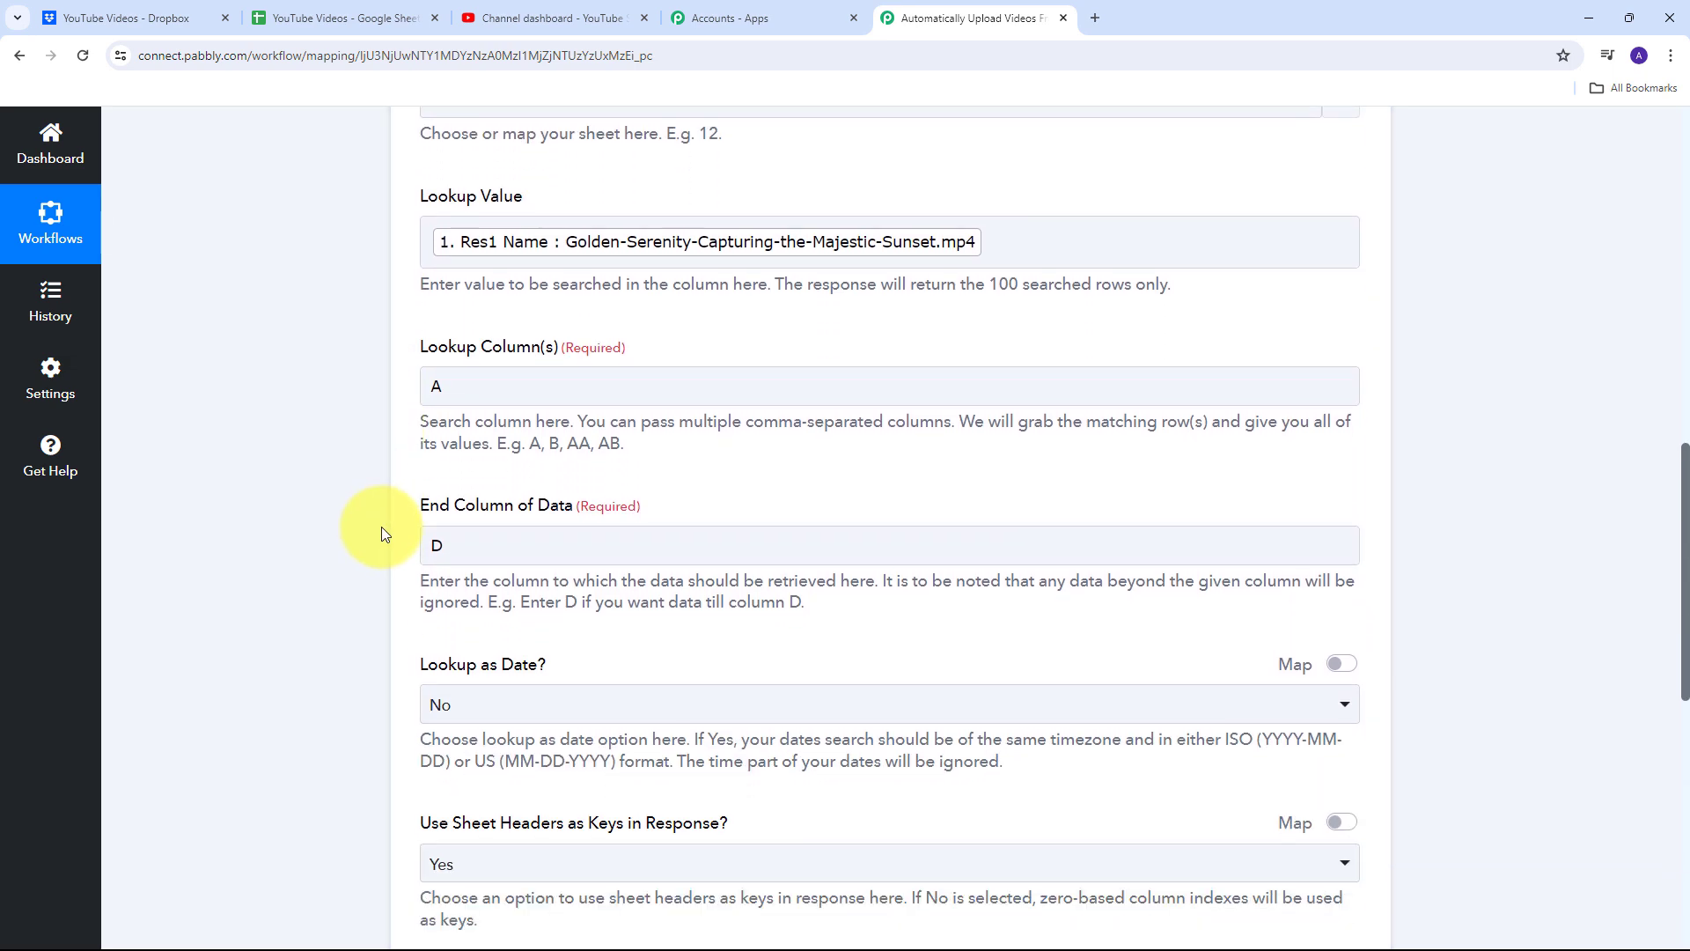
{"action": "scroll", "coordinate": [382, 526], "scroll_direction": "down", "scroll_amount": 7}
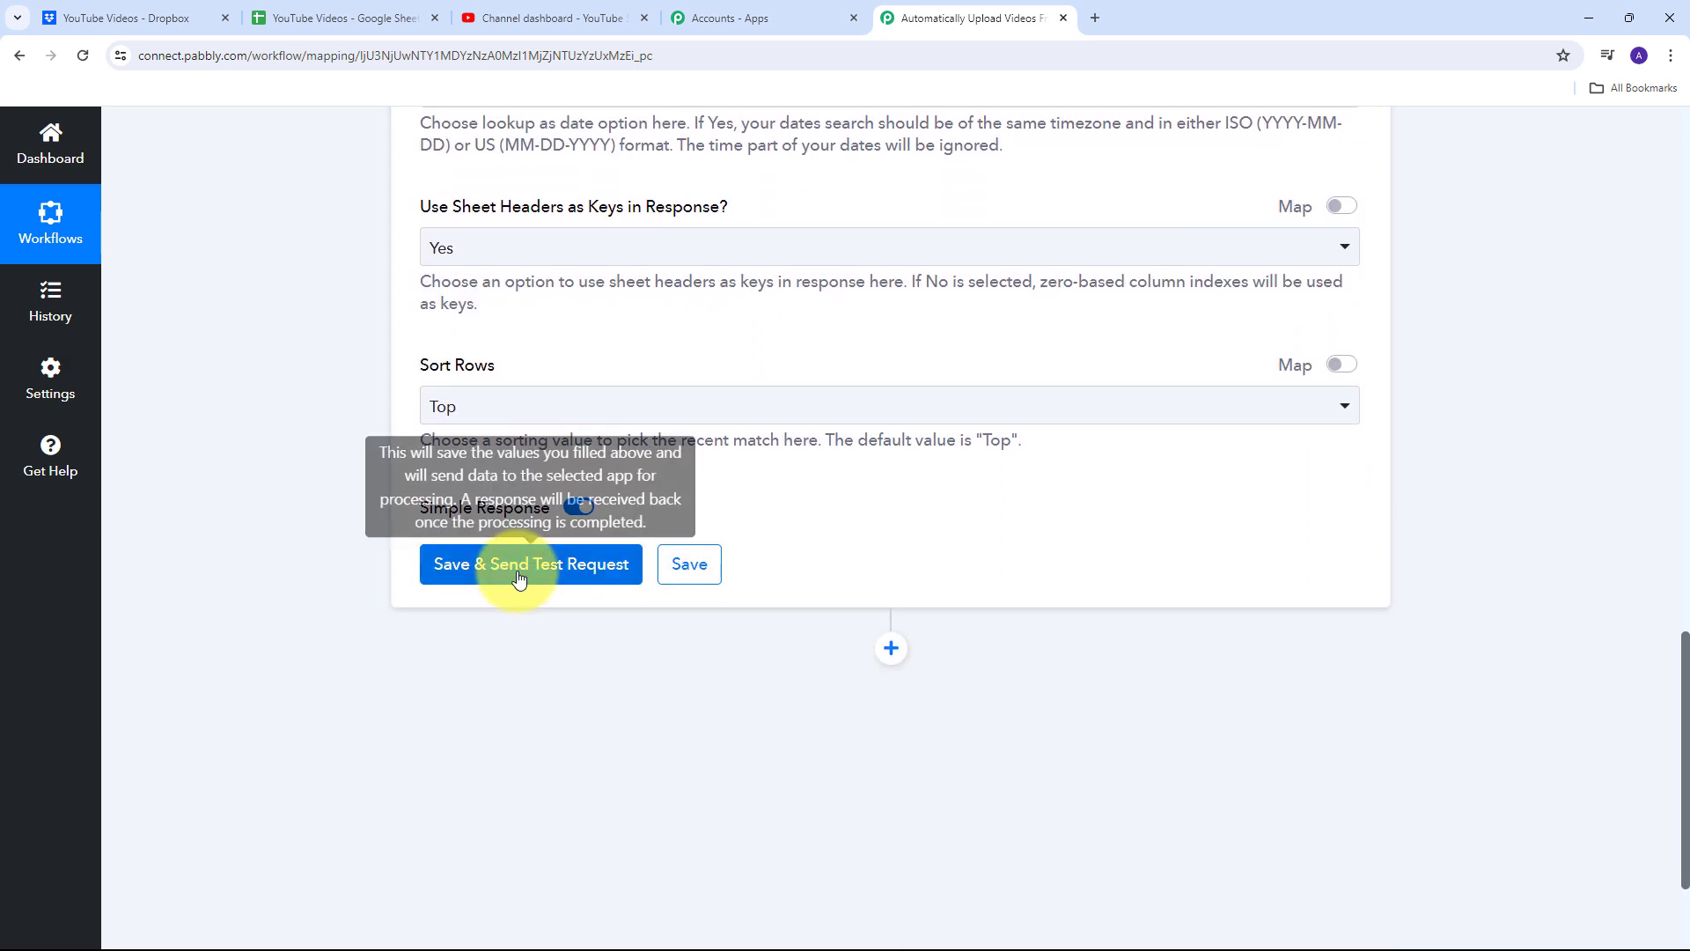
{"action": "left_click", "coordinate": [519, 574]}
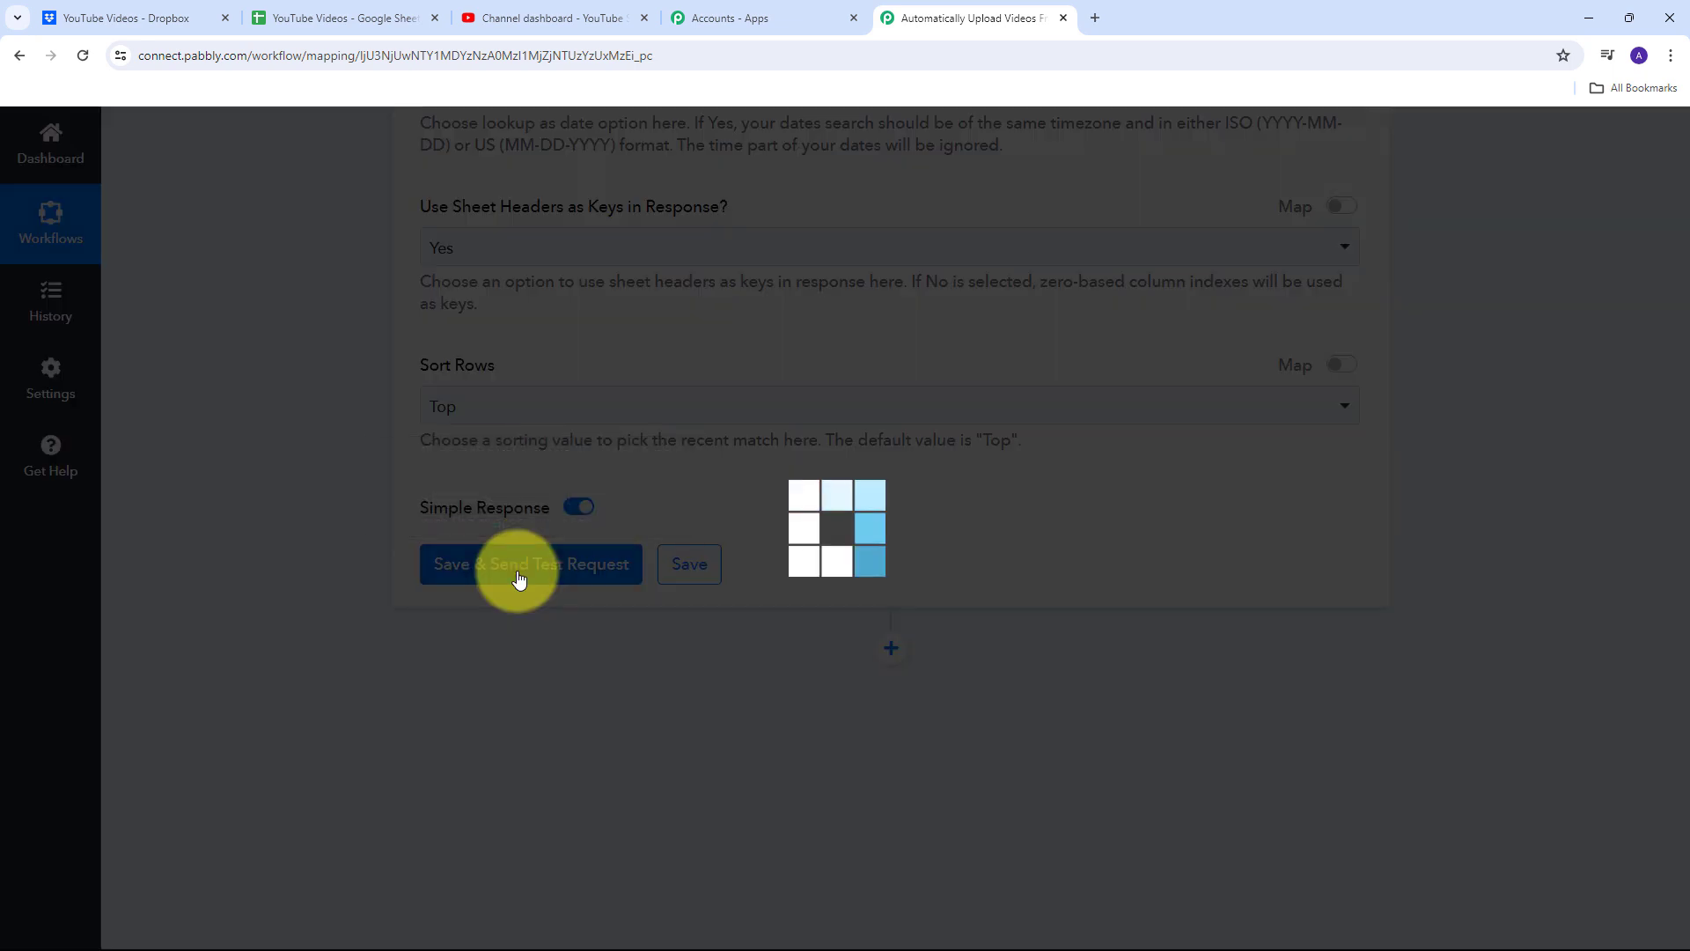
Check the file name, video title, description and tags returned in the lookup response.
{"action": "scroll", "coordinate": [951, 519], "scroll_direction": "down", "scroll_amount": 3}
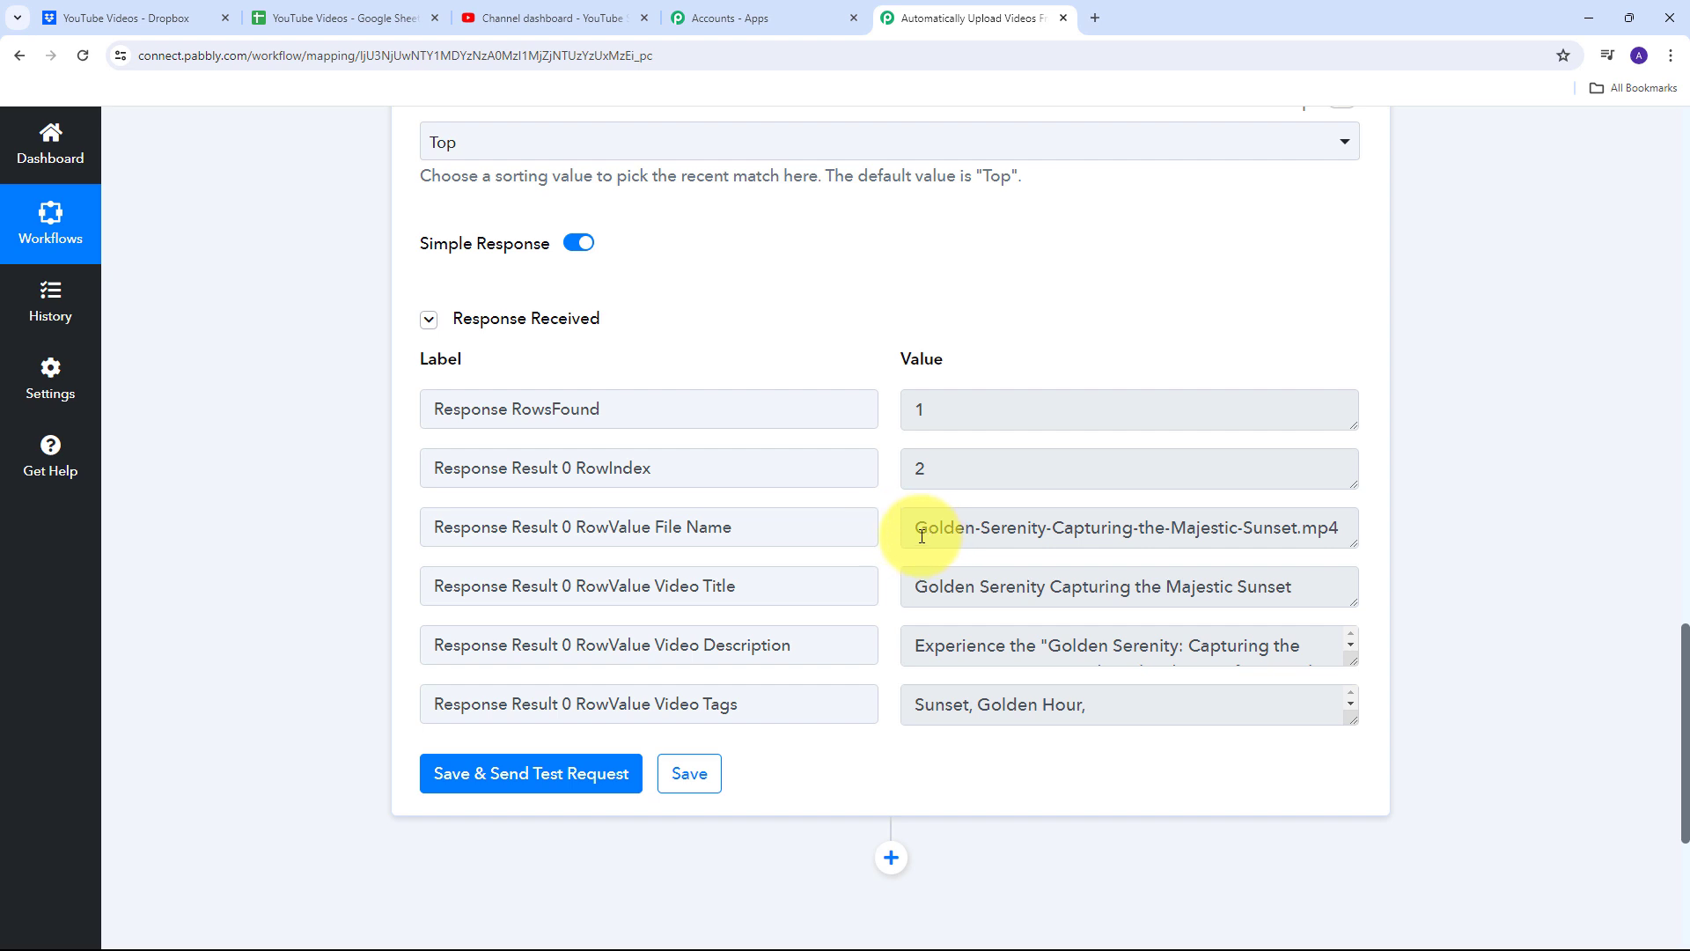
{"action": "left_click_drag", "start_coordinate": [909, 528], "coordinate": [1351, 528]}
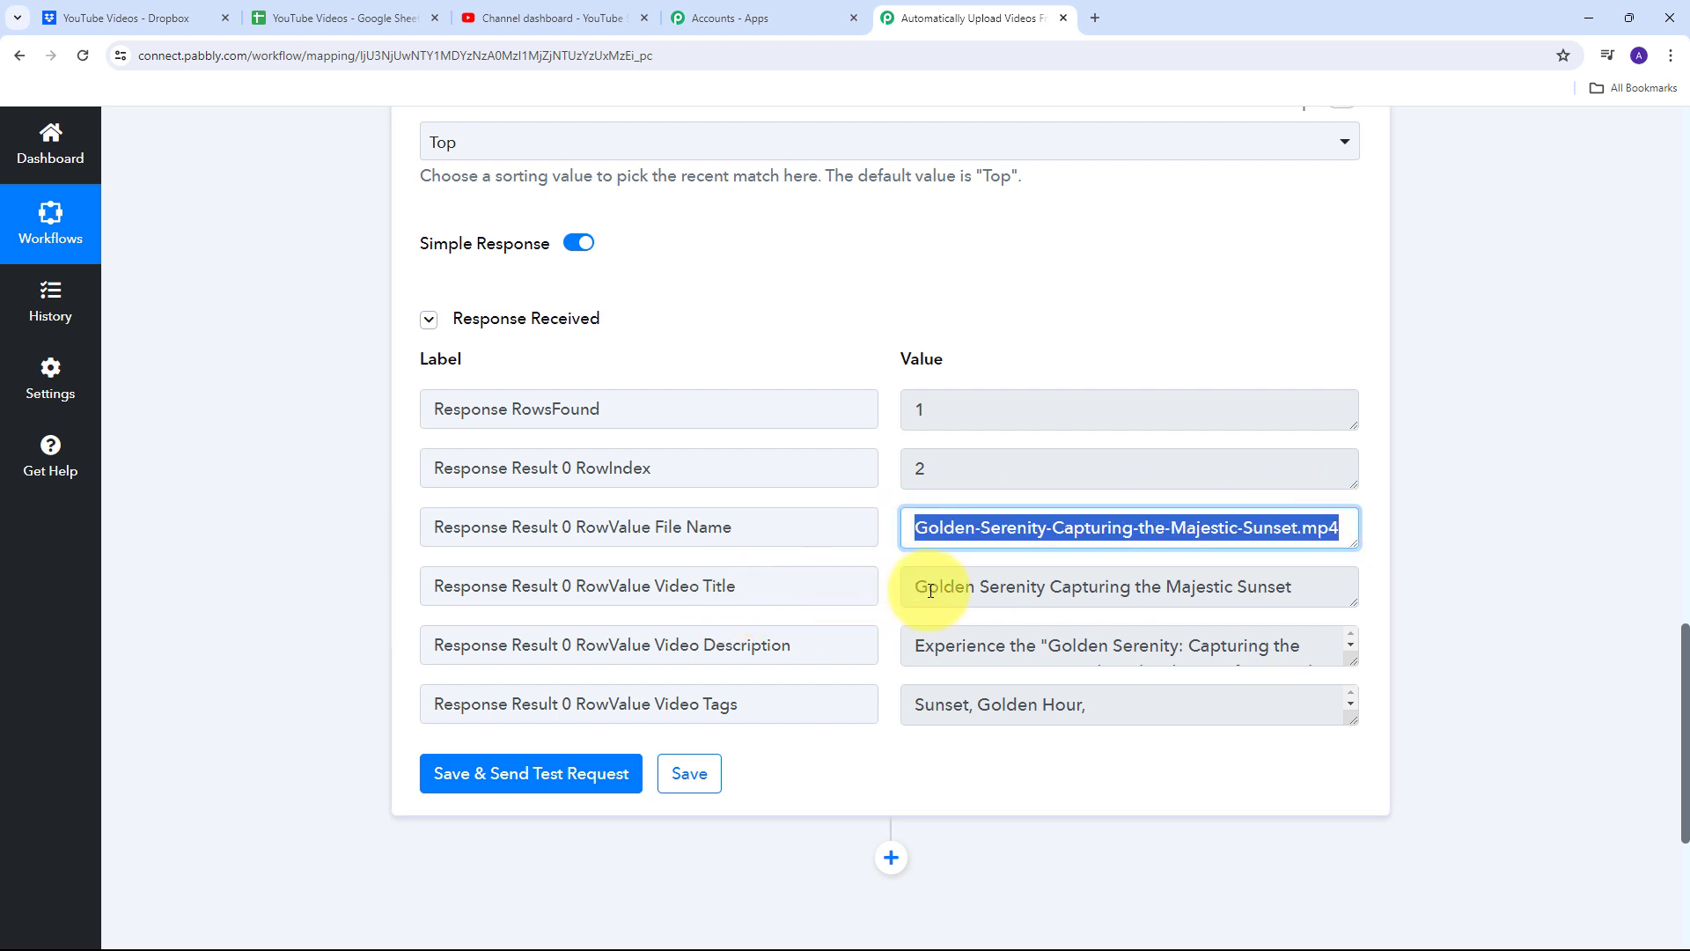
{"action": "left_click_drag", "start_coordinate": [908, 586], "coordinate": [1364, 583]}
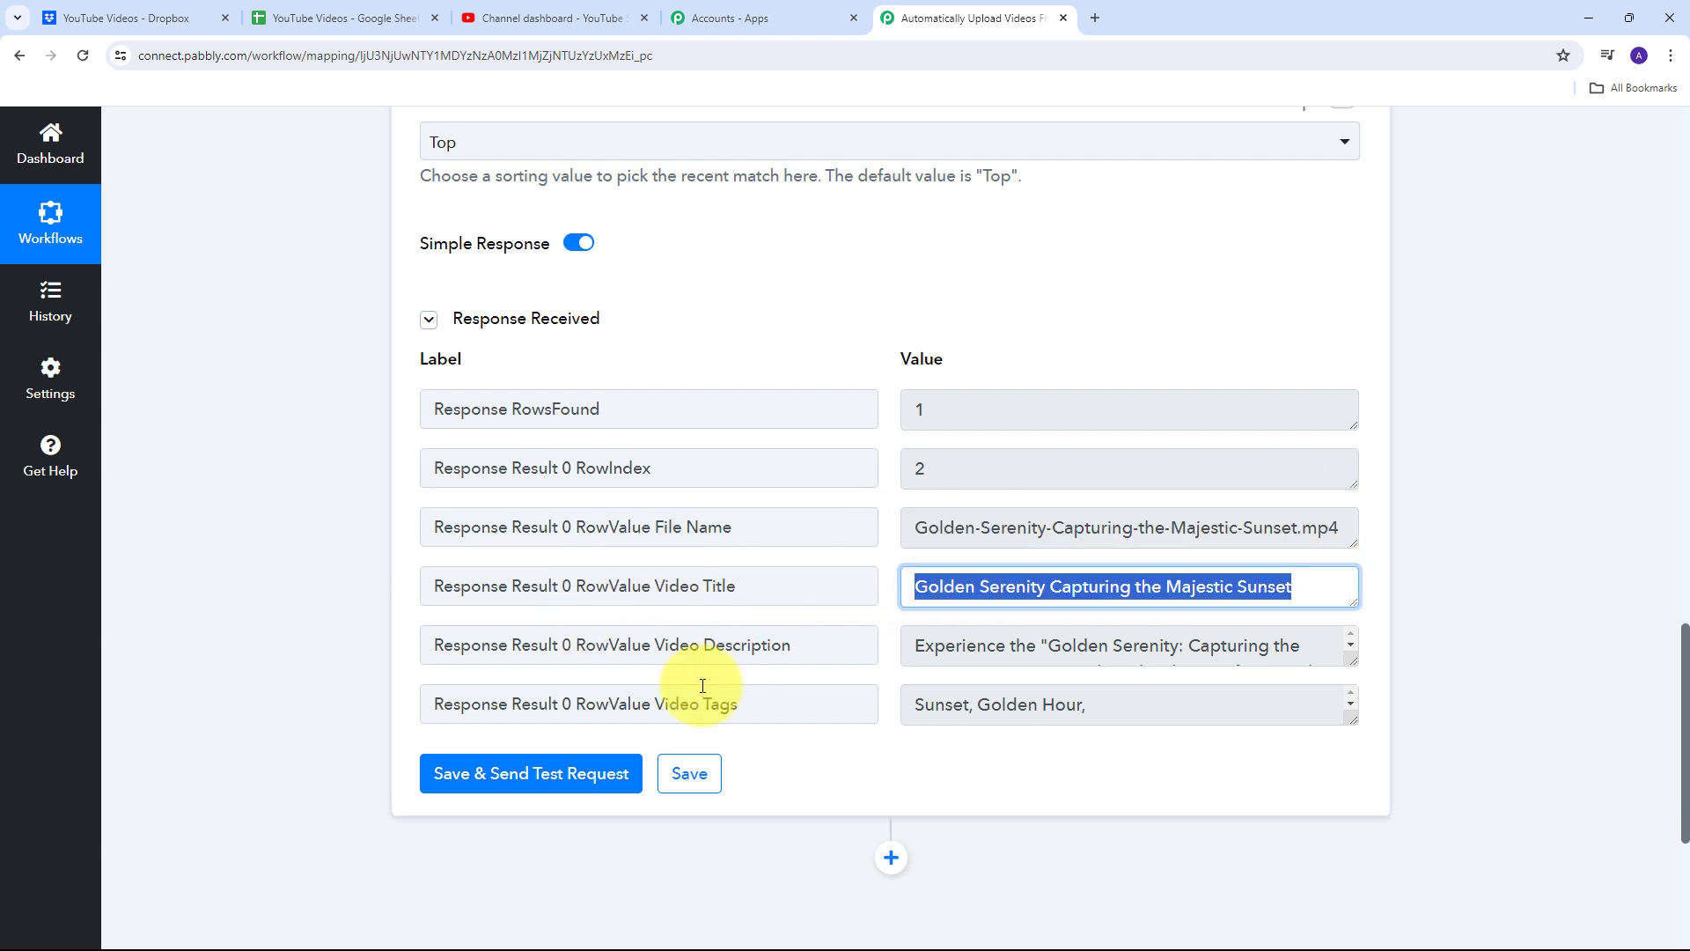
{"action": "left_click_drag", "start_coordinate": [907, 648], "coordinate": [1351, 696]}
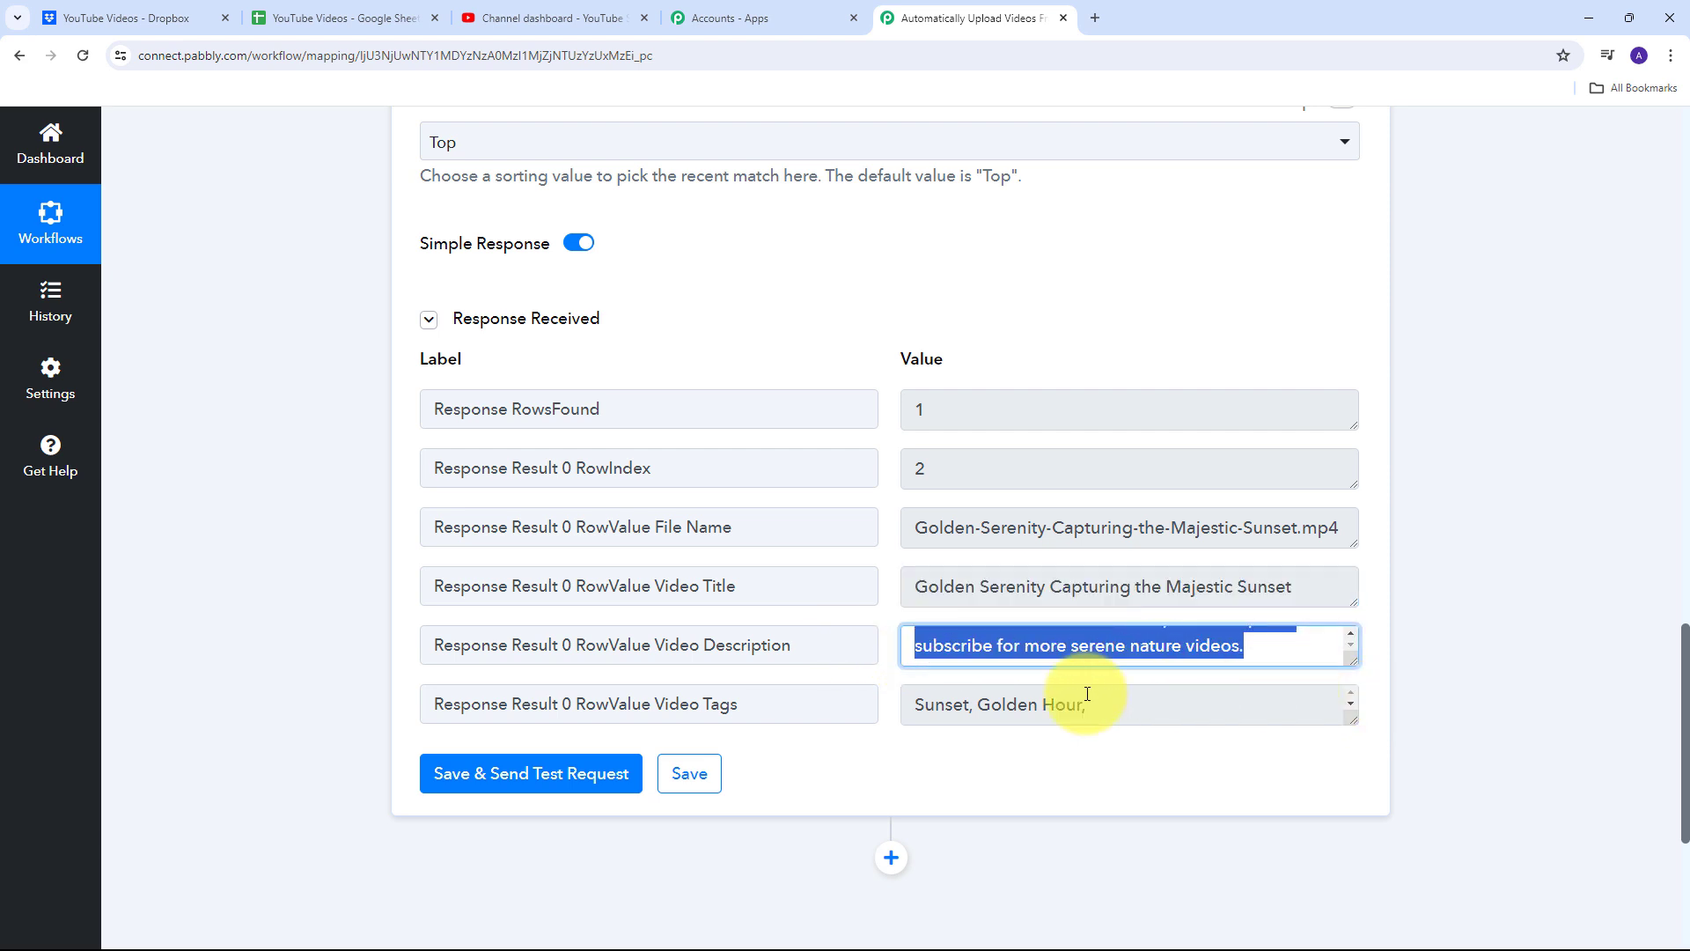
{"action": "left_click_drag", "start_coordinate": [911, 705], "coordinate": [1089, 710]}
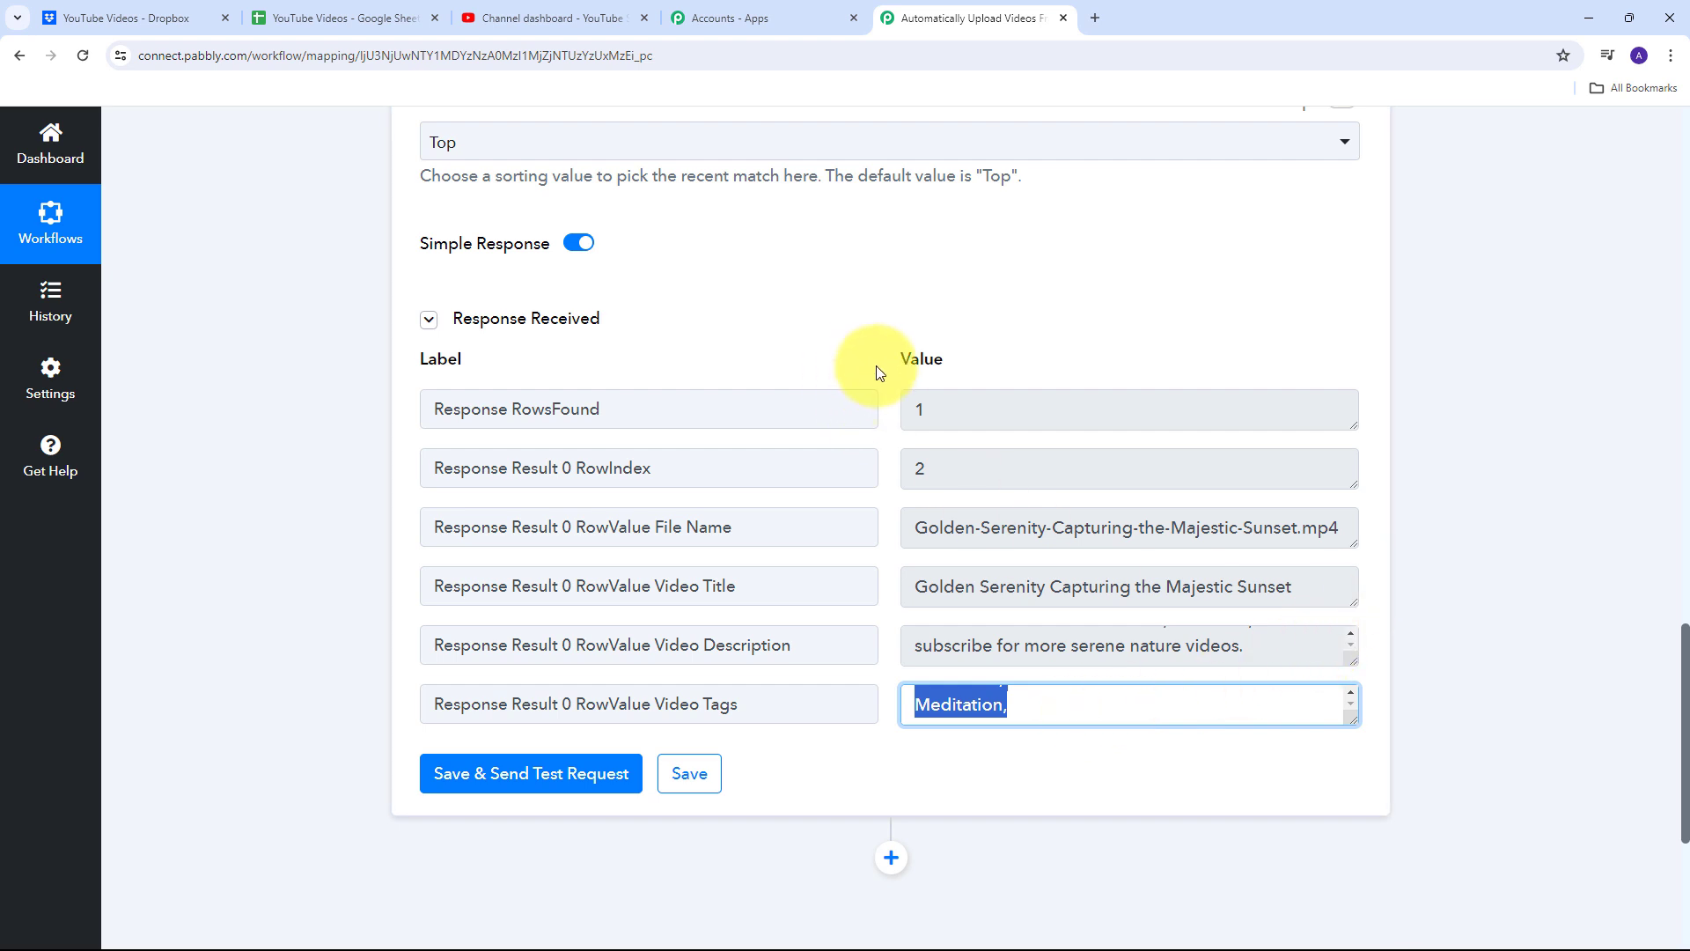
{"action": "left_click", "coordinate": [899, 430]}
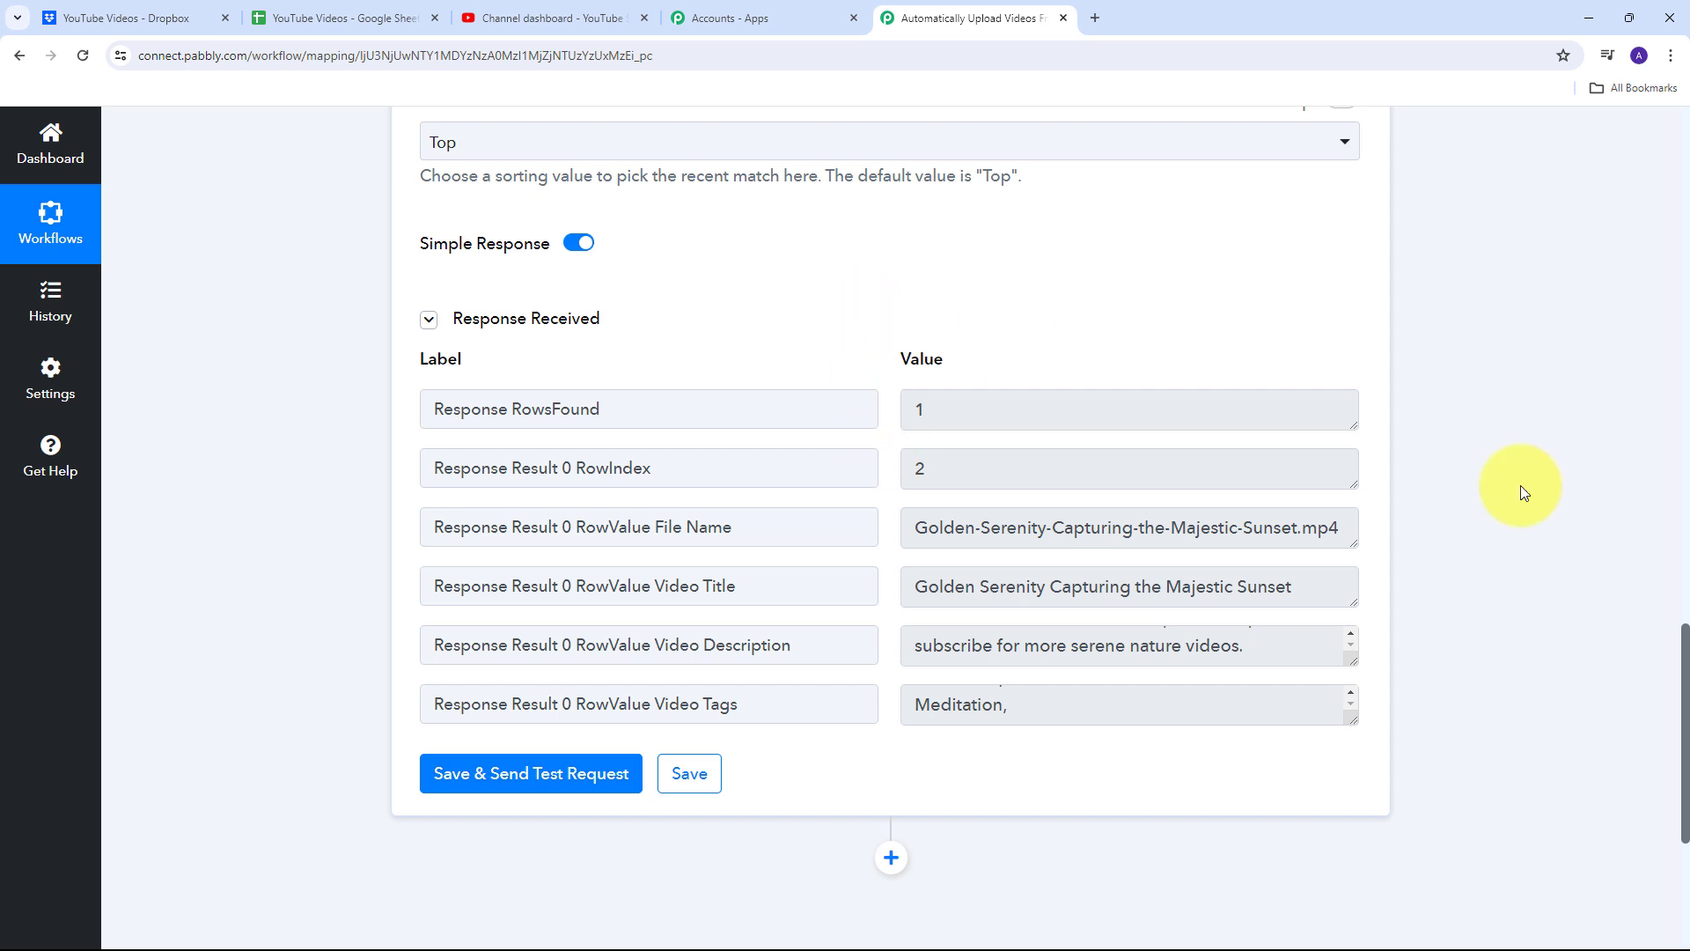
Add a YouTube action step after the Google Sheets lookup with the event Upload Video (Beta).
{"action": "scroll", "coordinate": [1428, 440], "scroll_direction": "down", "scroll_amount": 5}
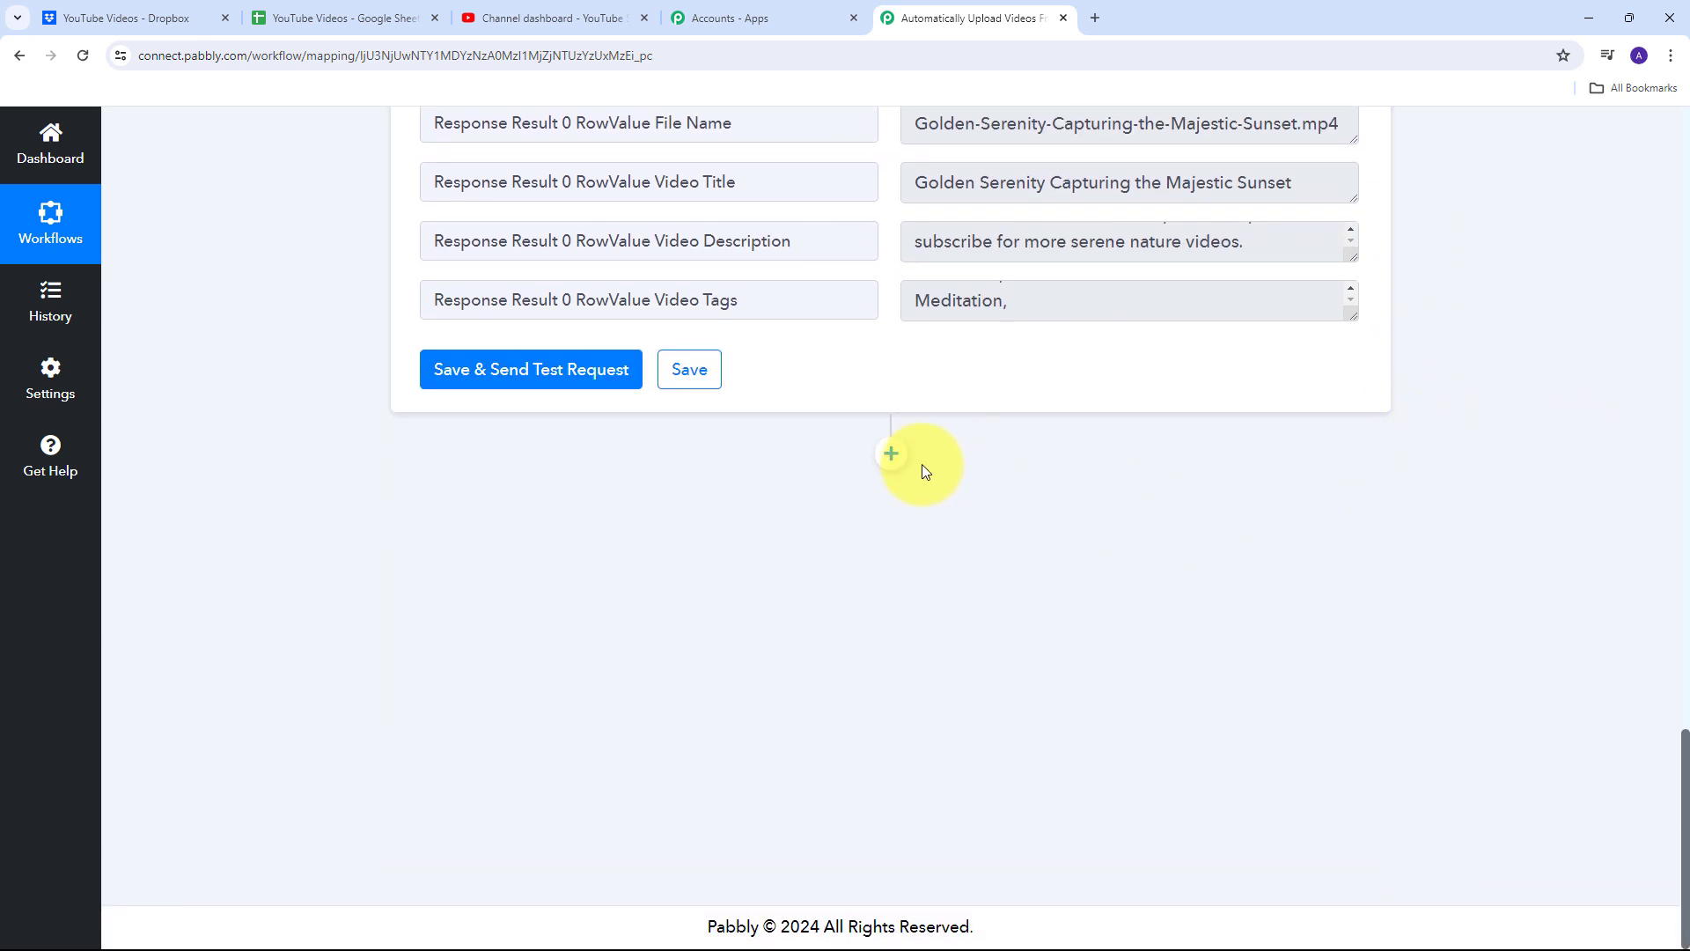
{"action": "left_click", "coordinate": [890, 454]}
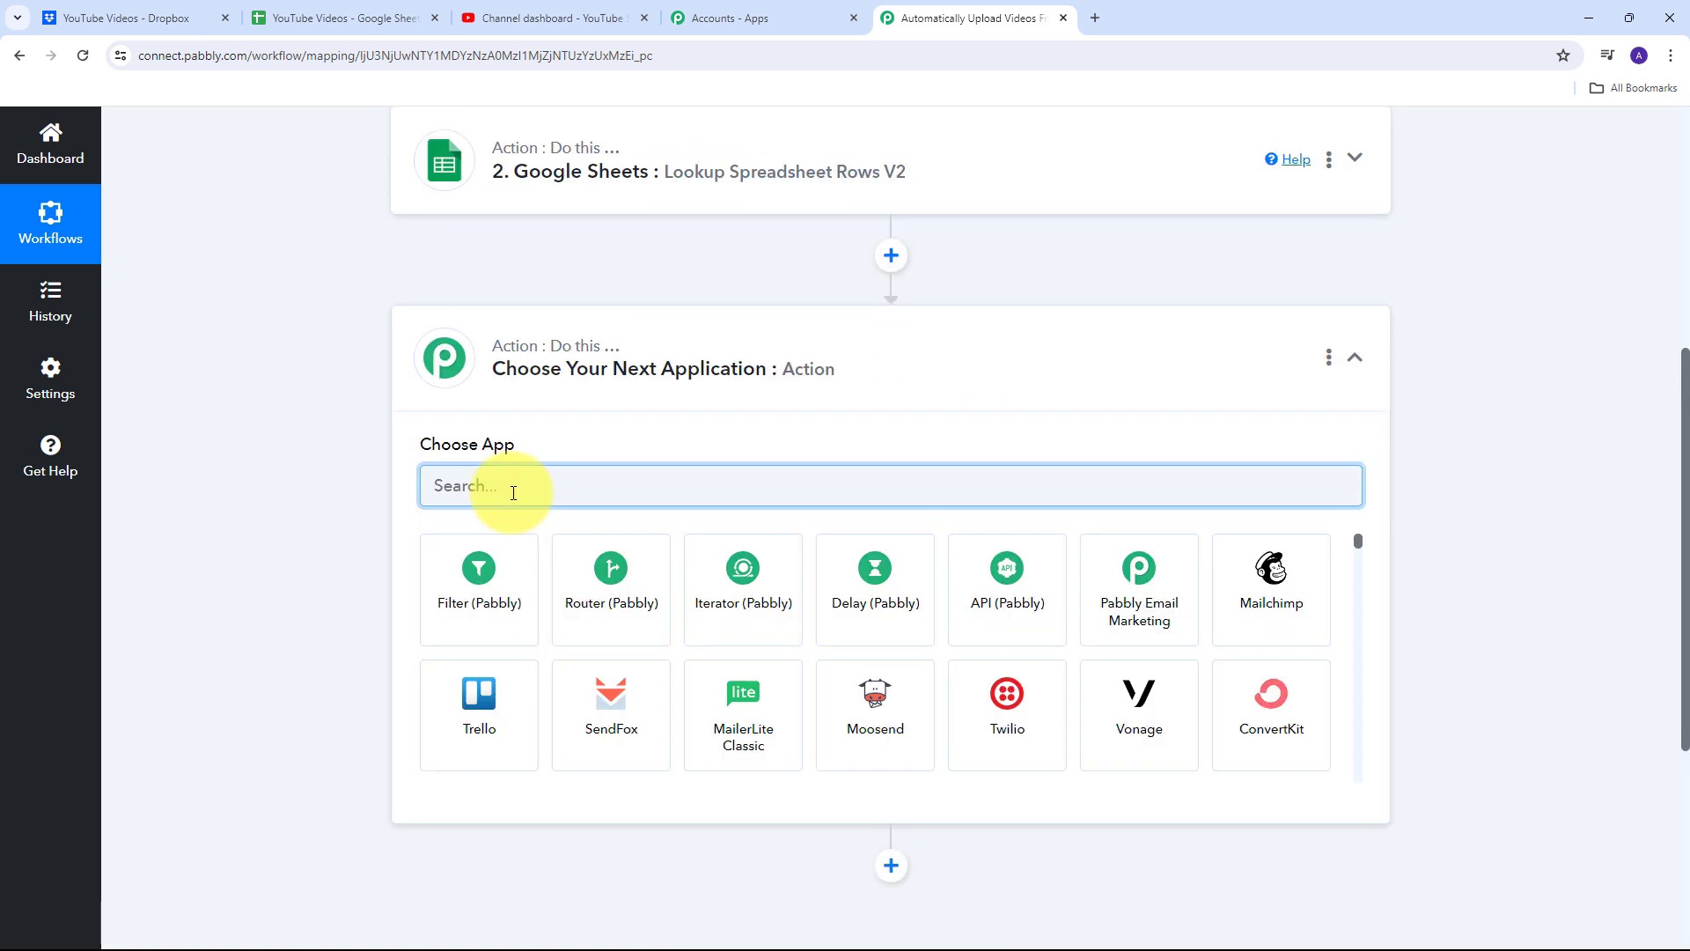
{"action": "type", "text": "Youtube"}
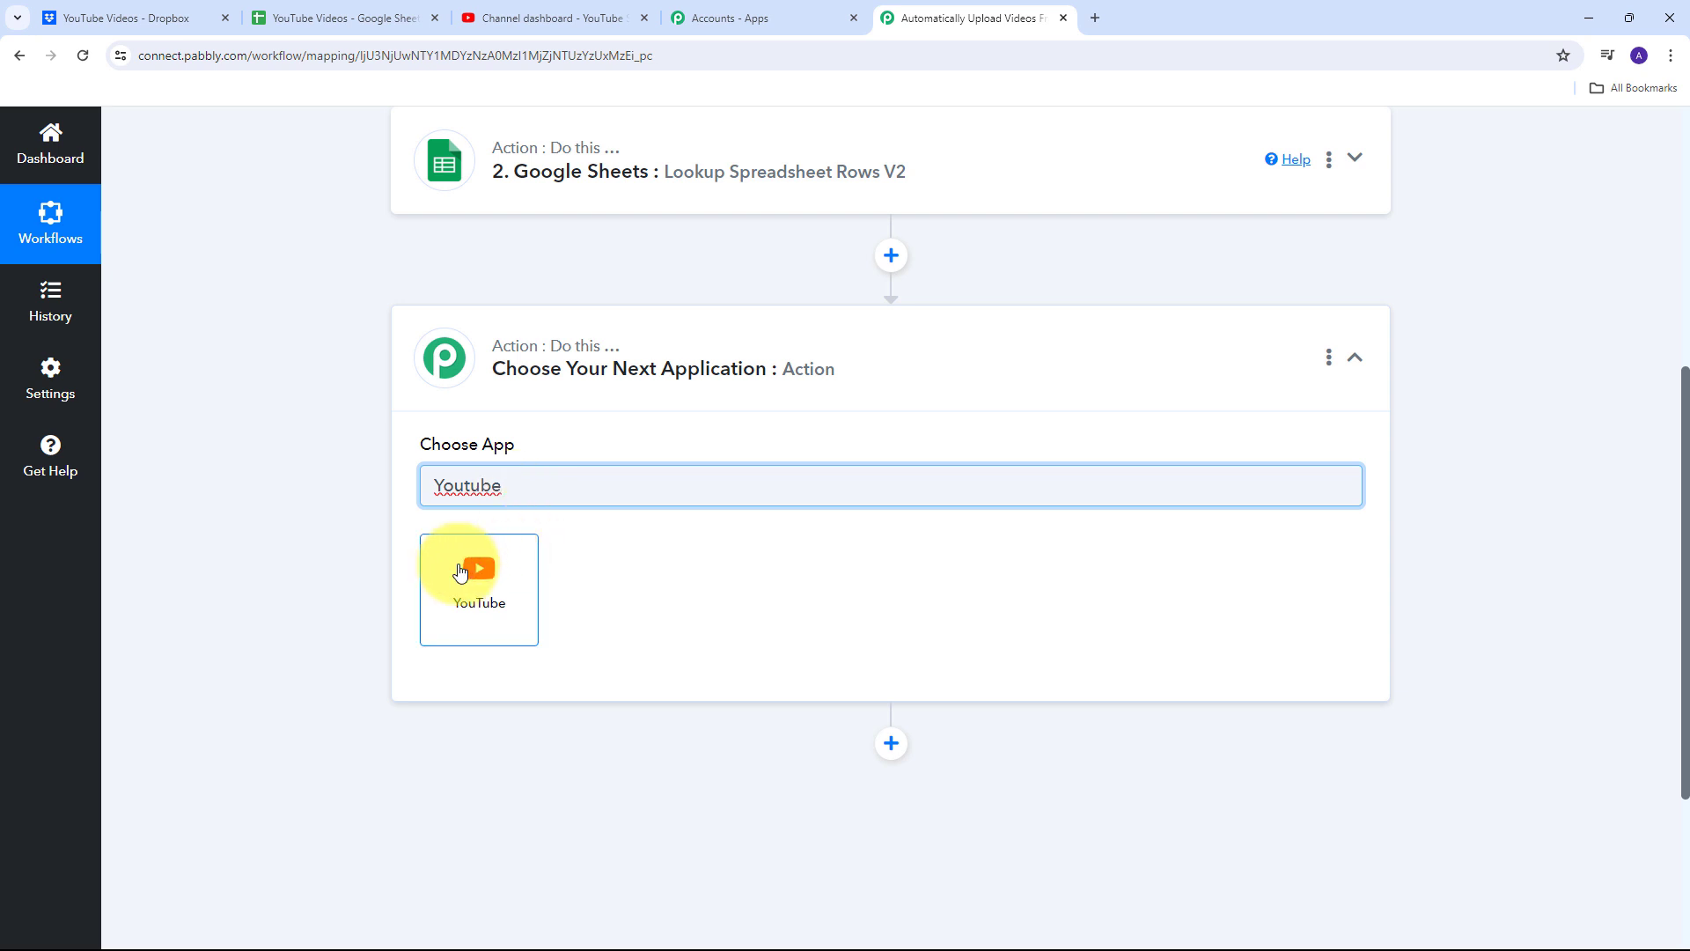
{"action": "left_click", "coordinate": [478, 599]}
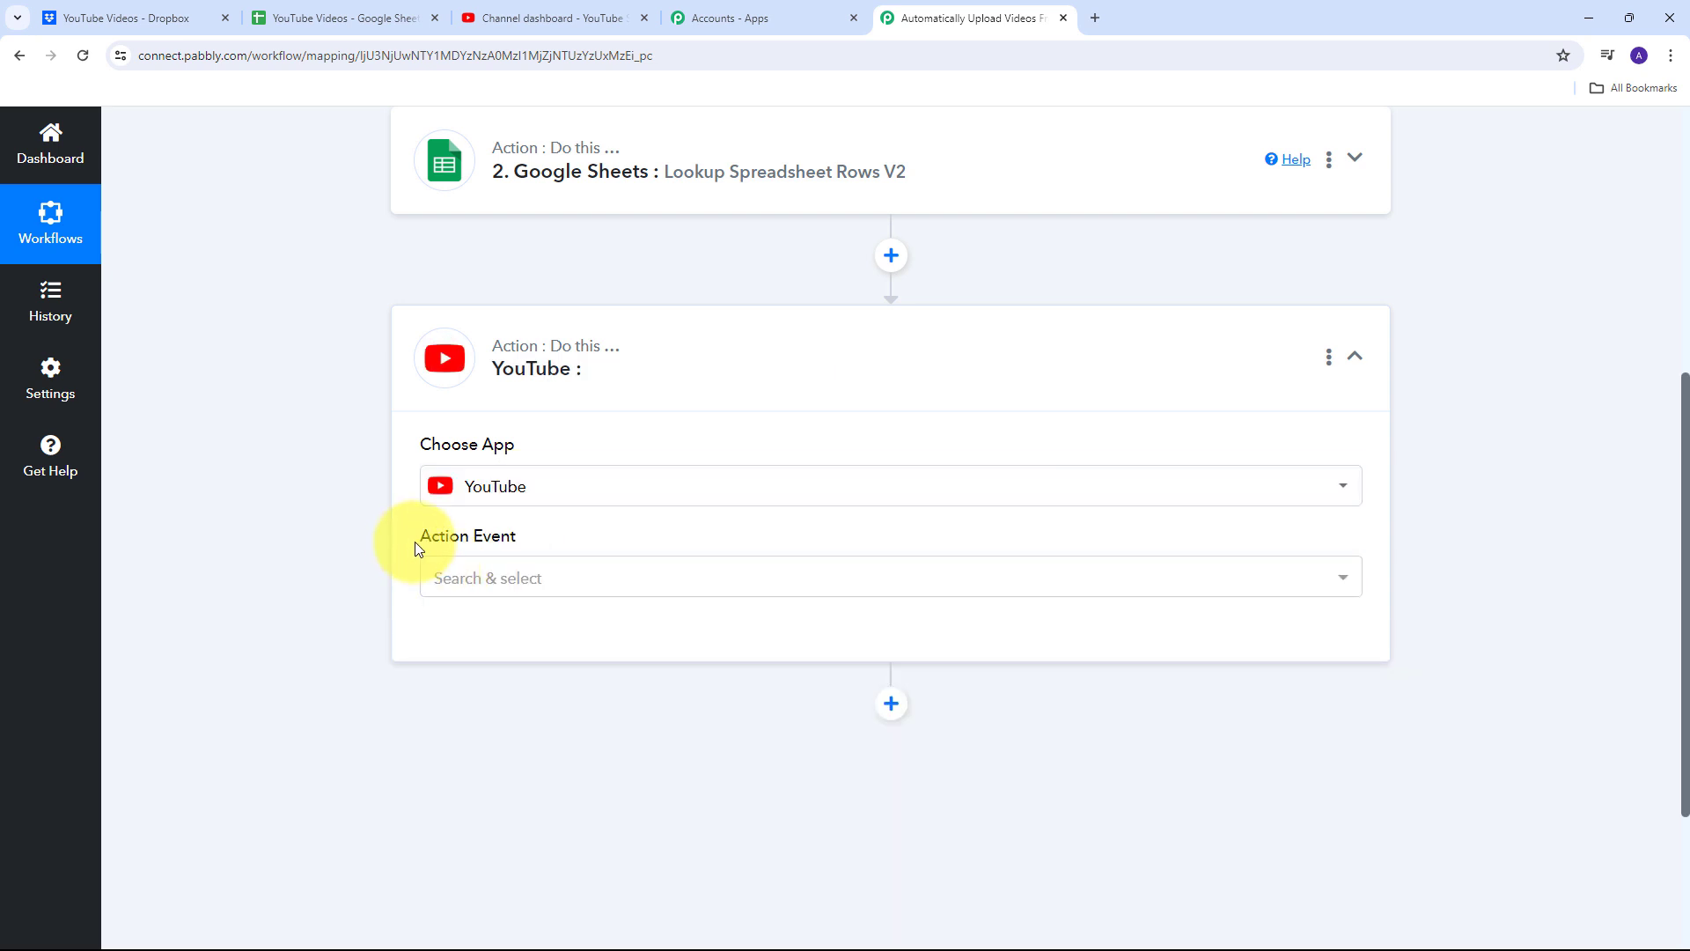
{"action": "left_click", "coordinate": [841, 584]}
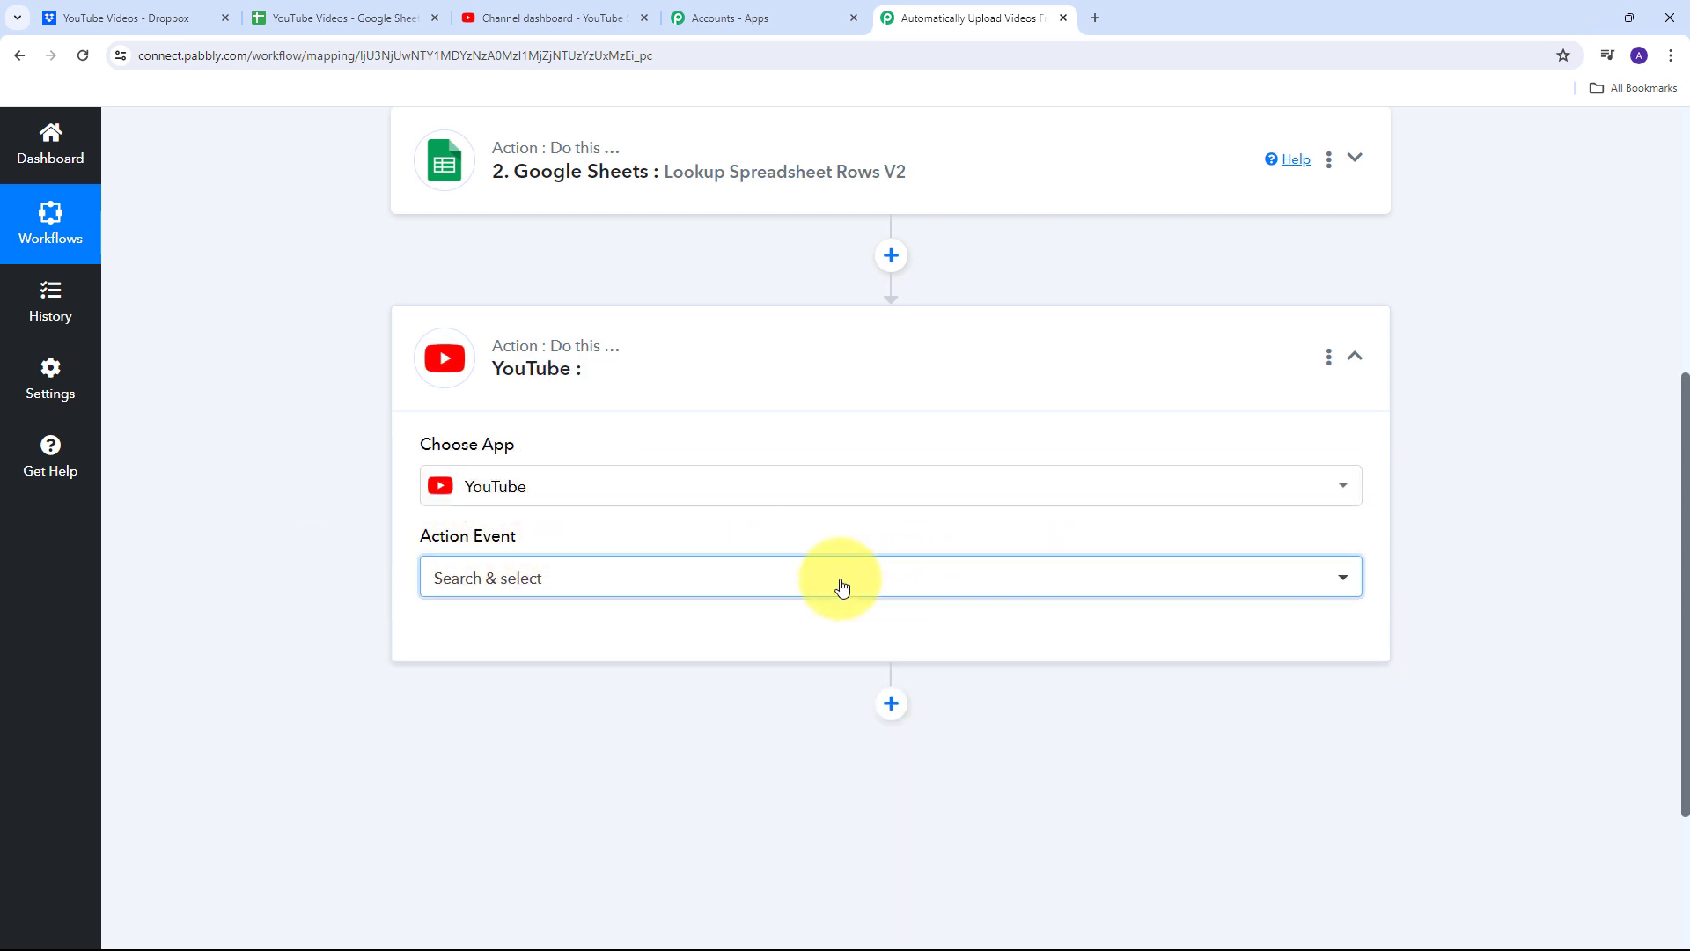
{"action": "scroll", "coordinate": [655, 382], "scroll_direction": "down", "scroll_amount": 3}
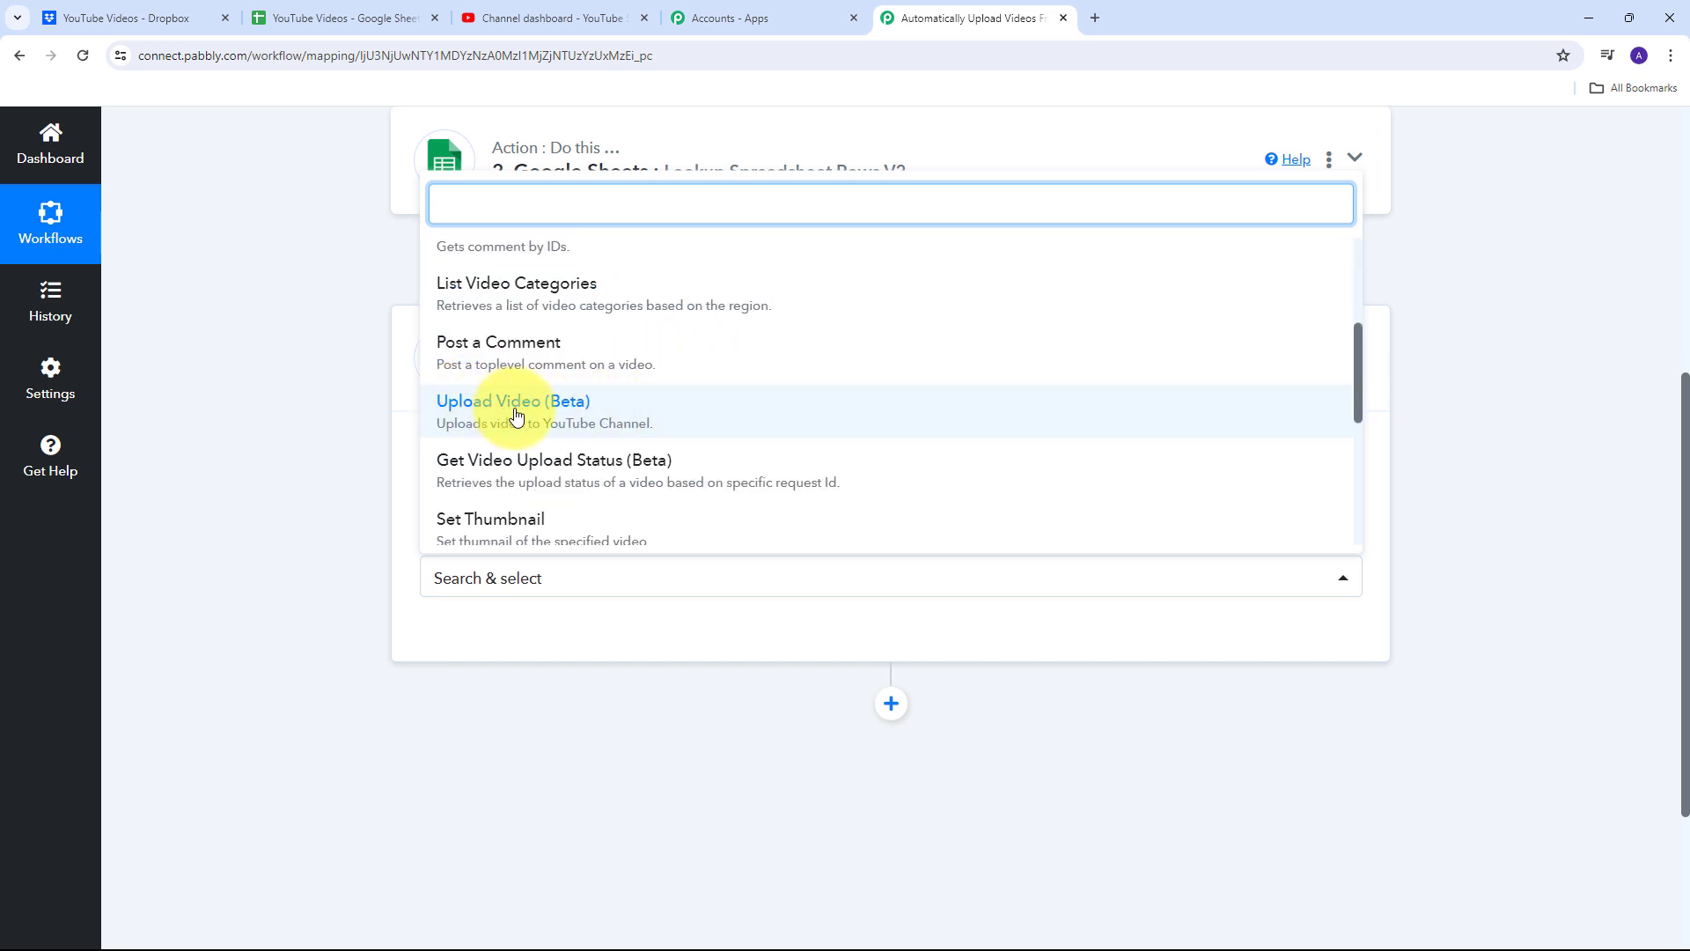
{"action": "left_click", "coordinate": [513, 410]}
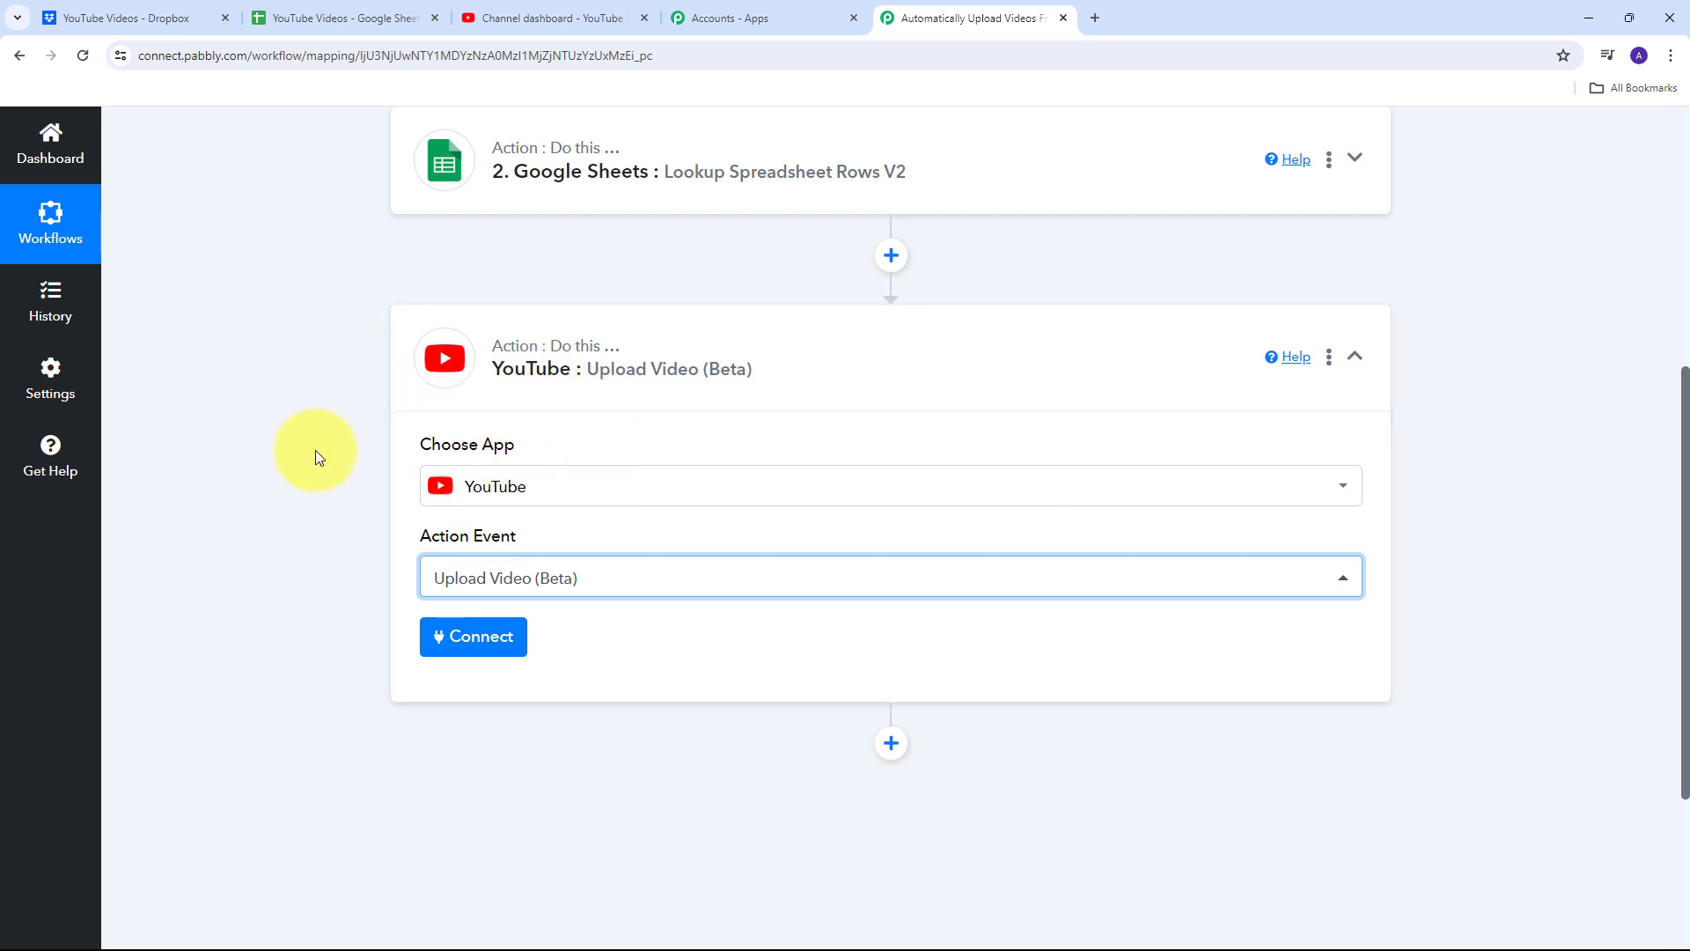
Connect the YouTube step through a new connection and allow Pabbly Connect access to the Google account.
{"action": "left_click", "coordinate": [476, 650]}
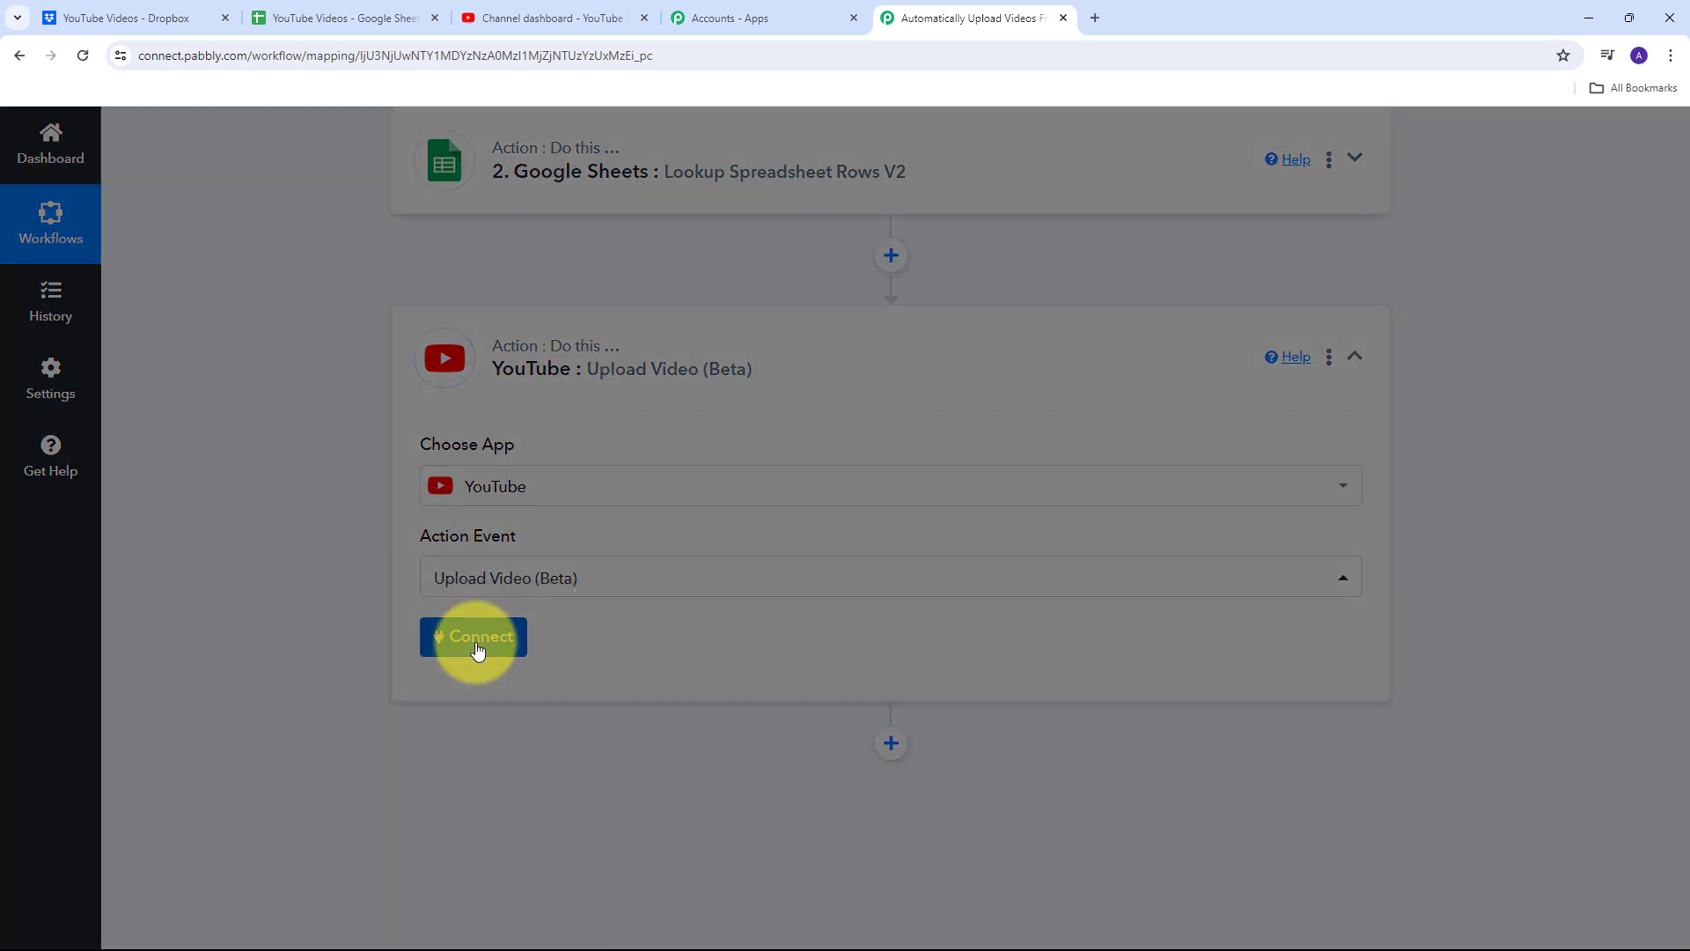
{"action": "left_click", "coordinate": [845, 334]}
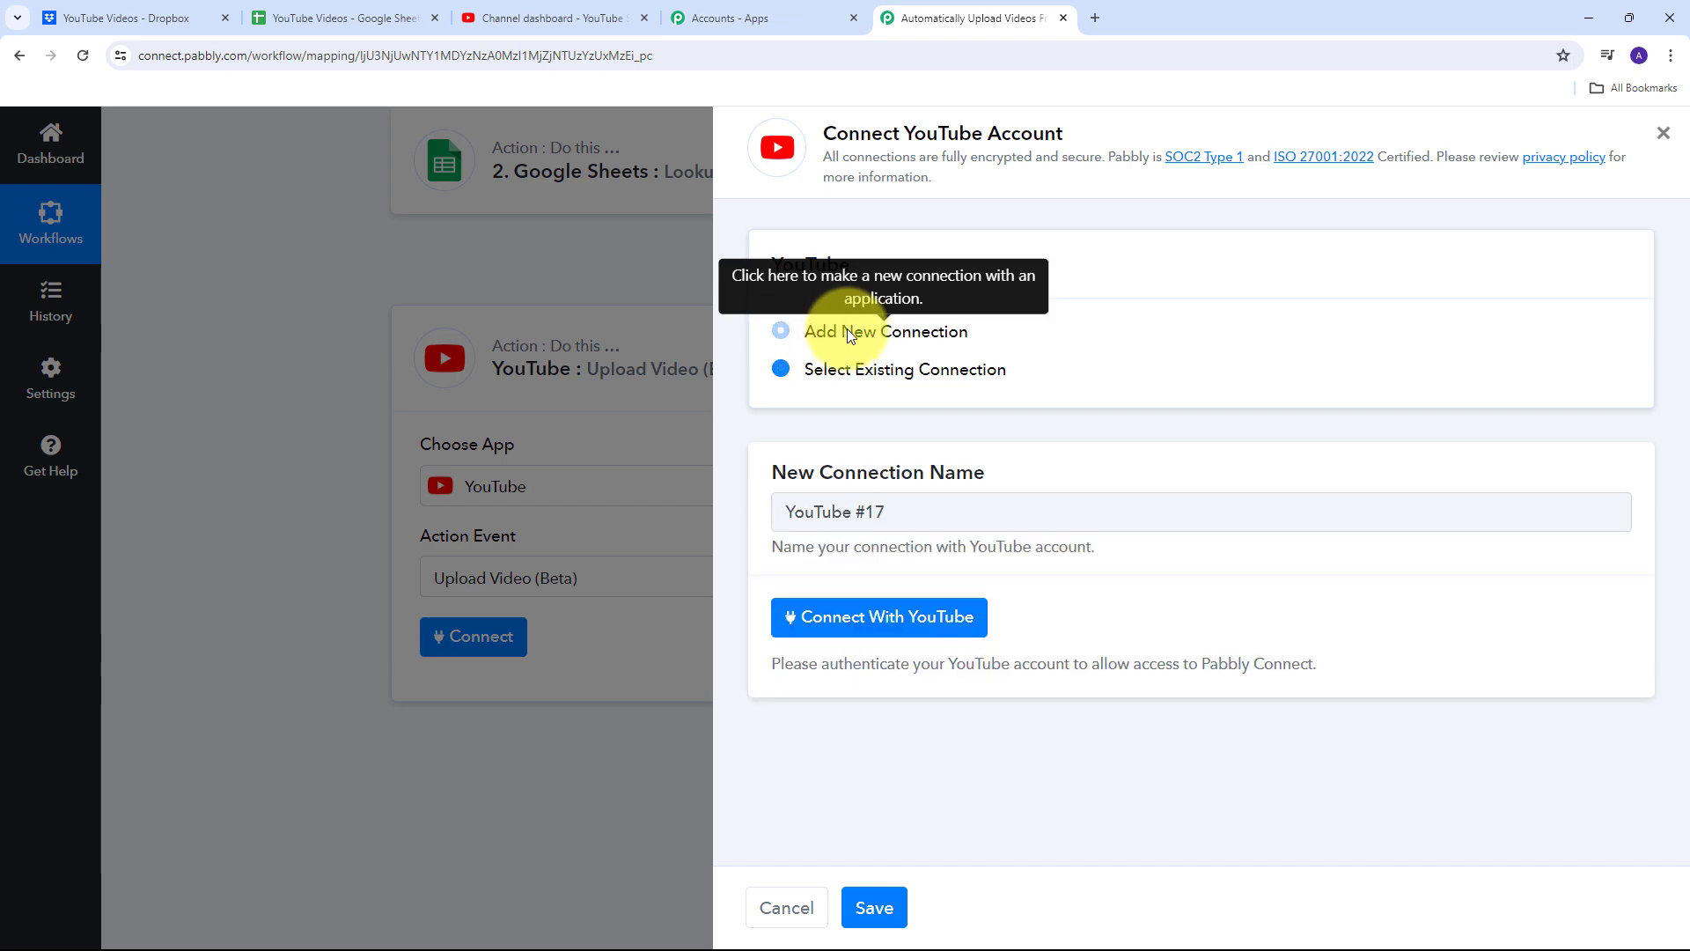
{"action": "left_click", "coordinate": [902, 614]}
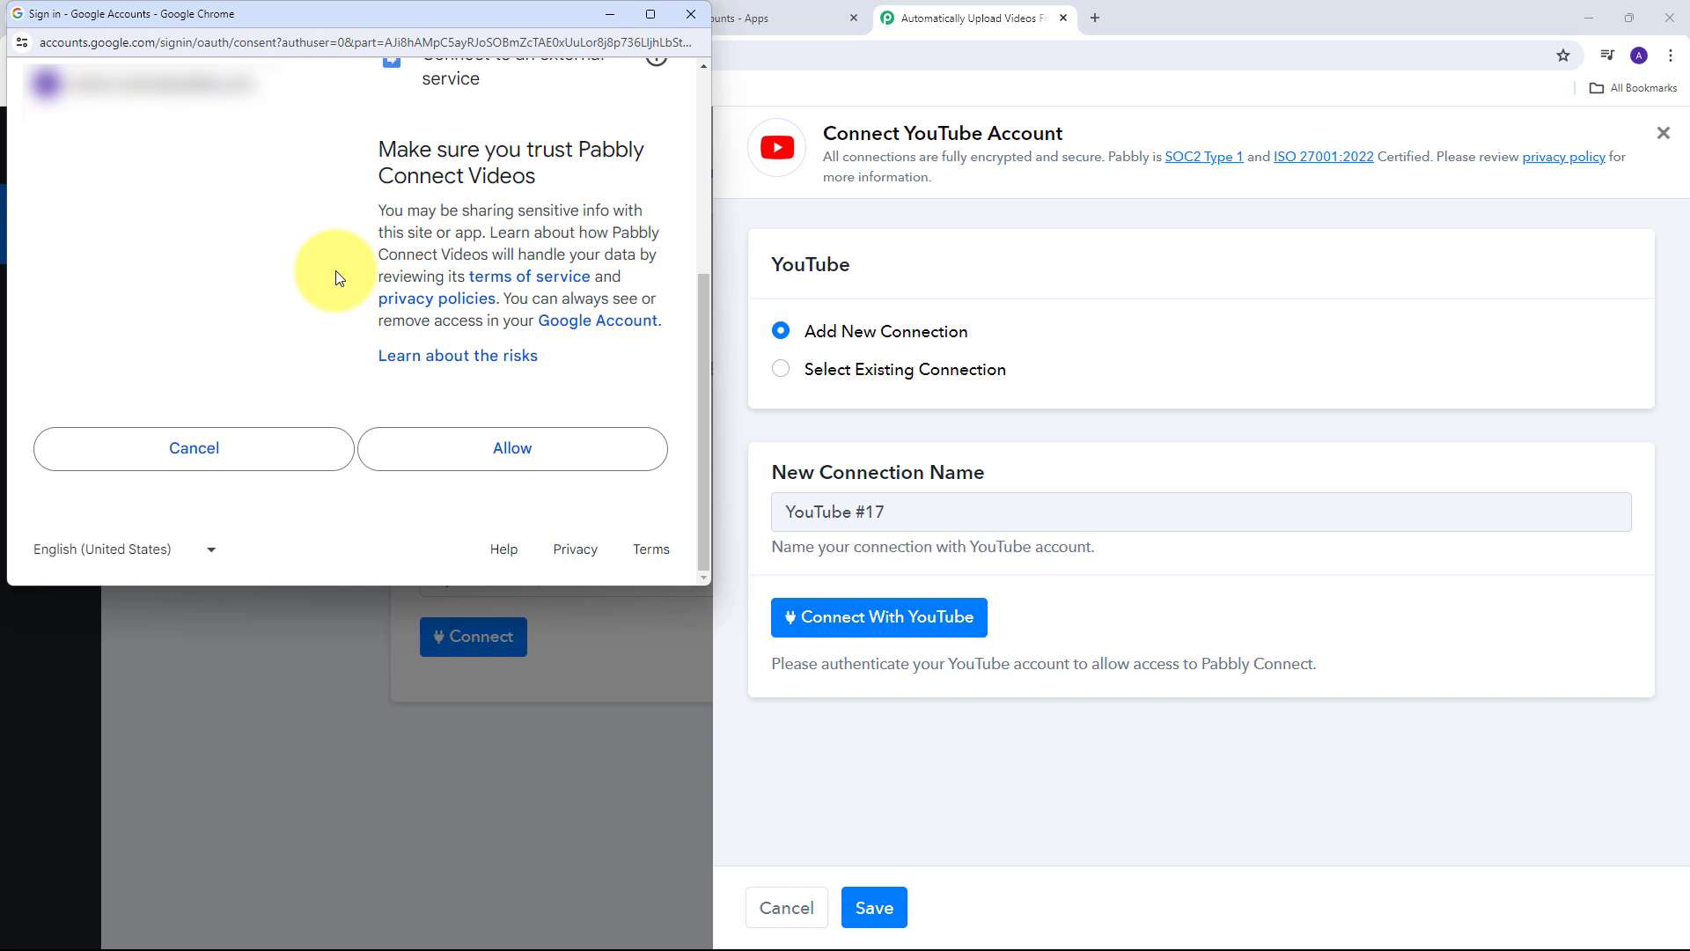
{"action": "left_click", "coordinate": [502, 454]}
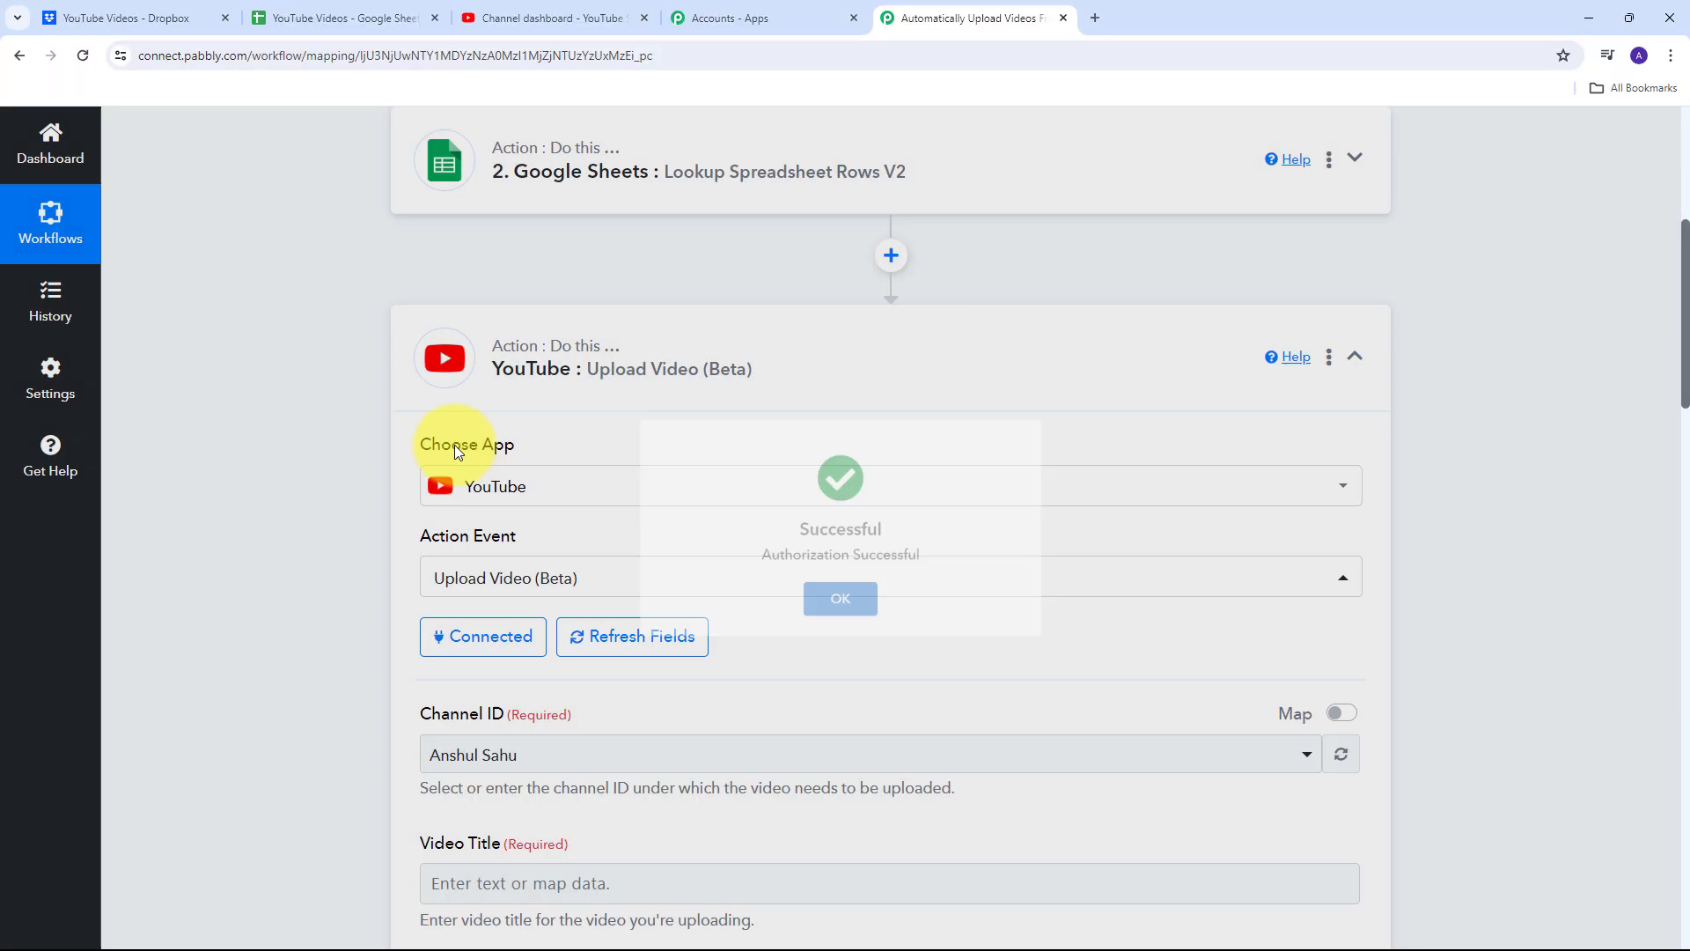
Switch to YouTube Studio and check the name of the signed-in channel in the account details.
{"action": "scroll", "coordinate": [935, 385], "scroll_direction": "down", "scroll_amount": 3}
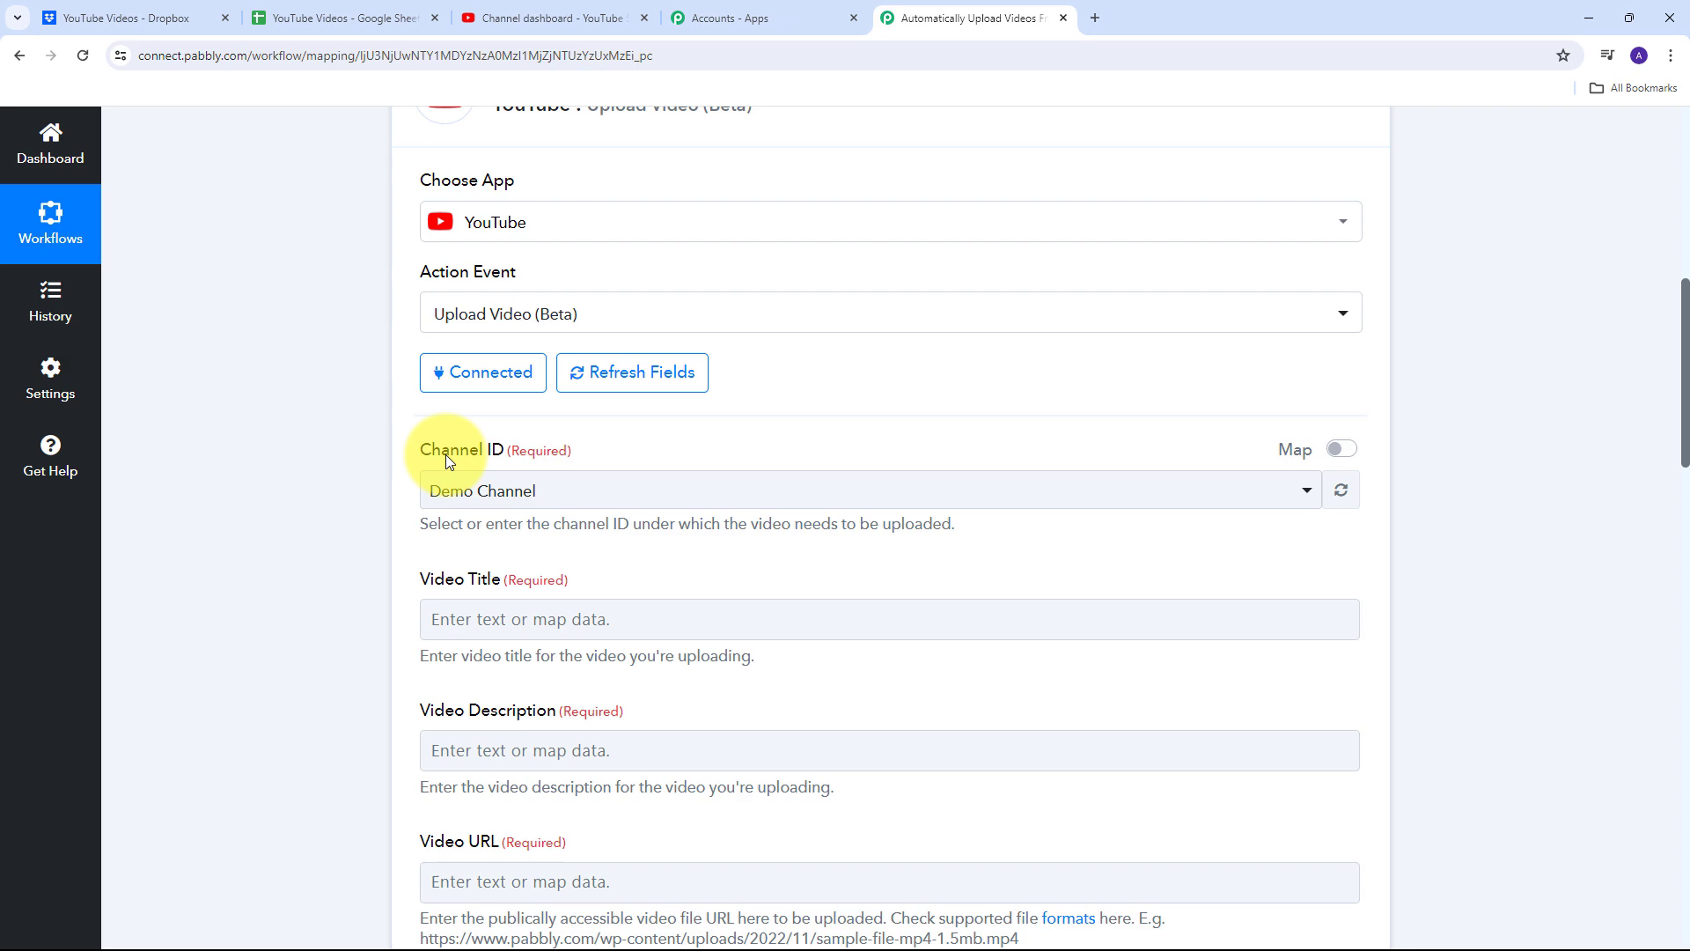
{"action": "left_click", "coordinate": [553, 17]}
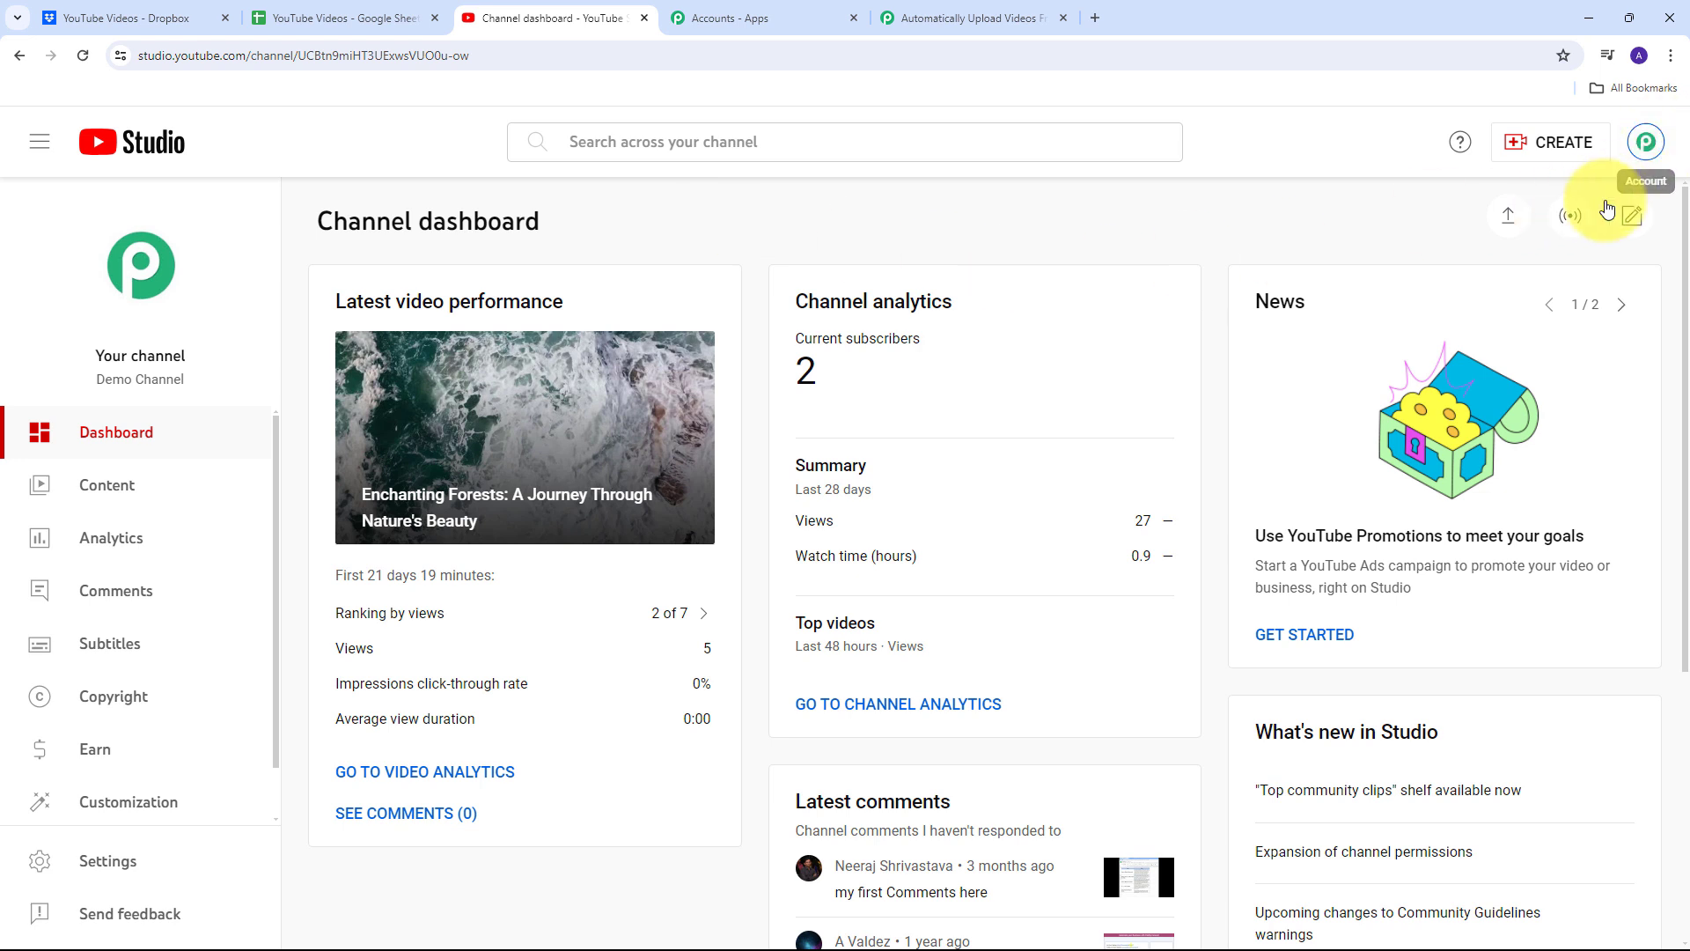
{"action": "left_click", "coordinate": [1645, 141]}
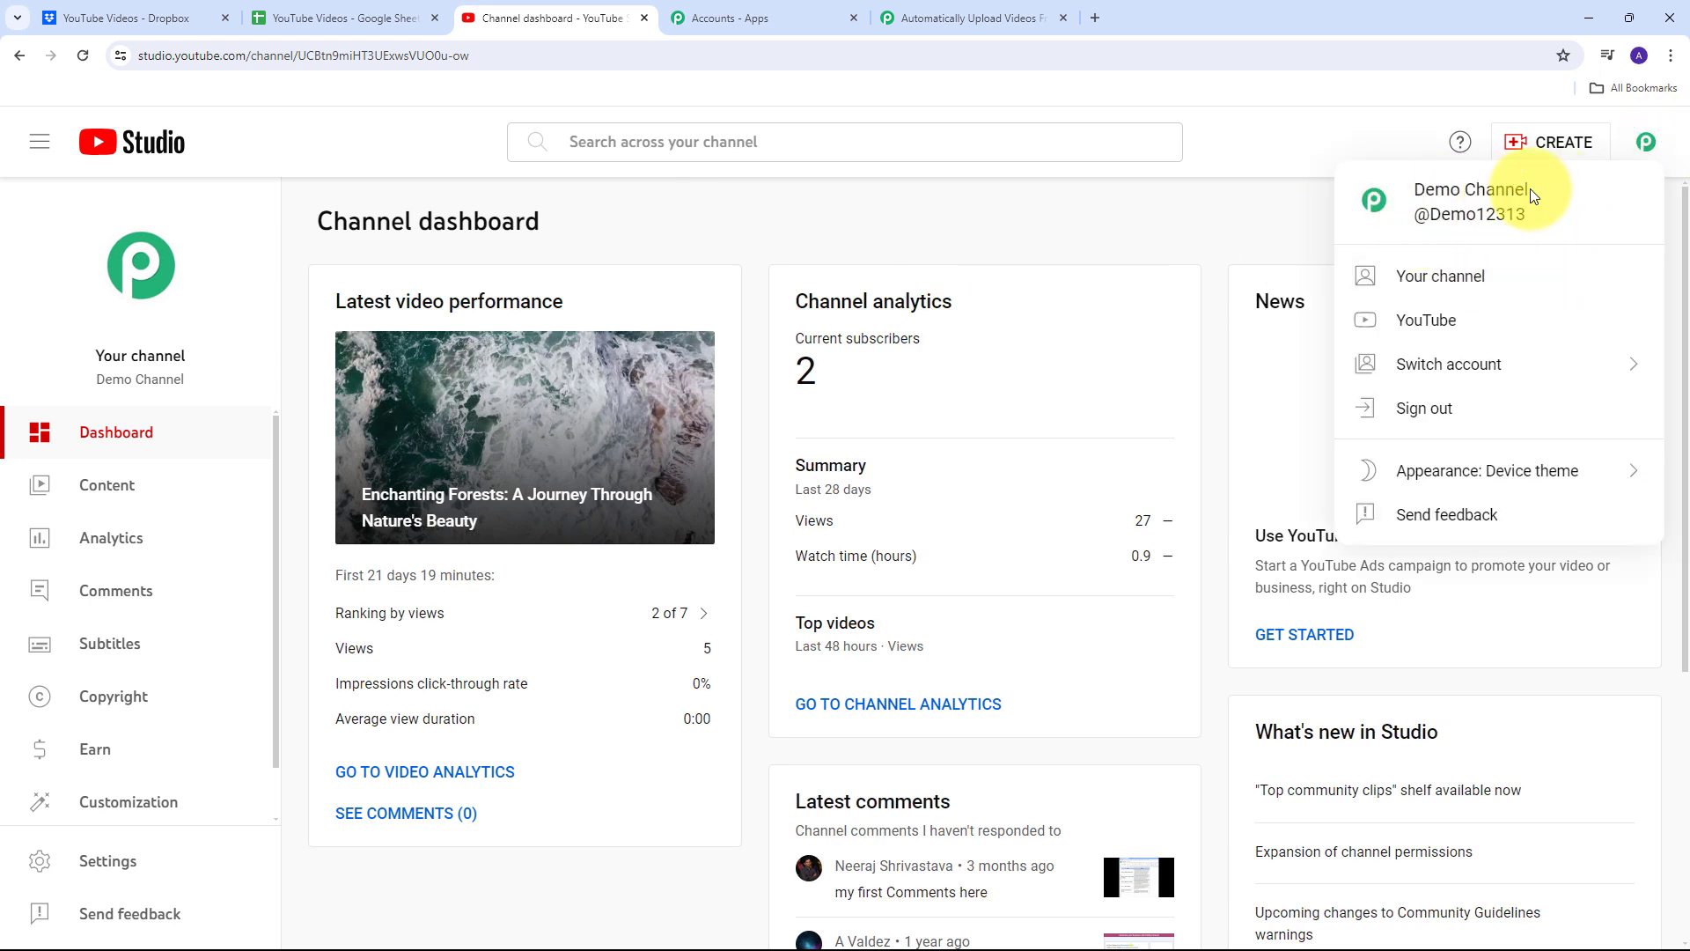
{"action": "left_click", "coordinate": [1121, 204]}
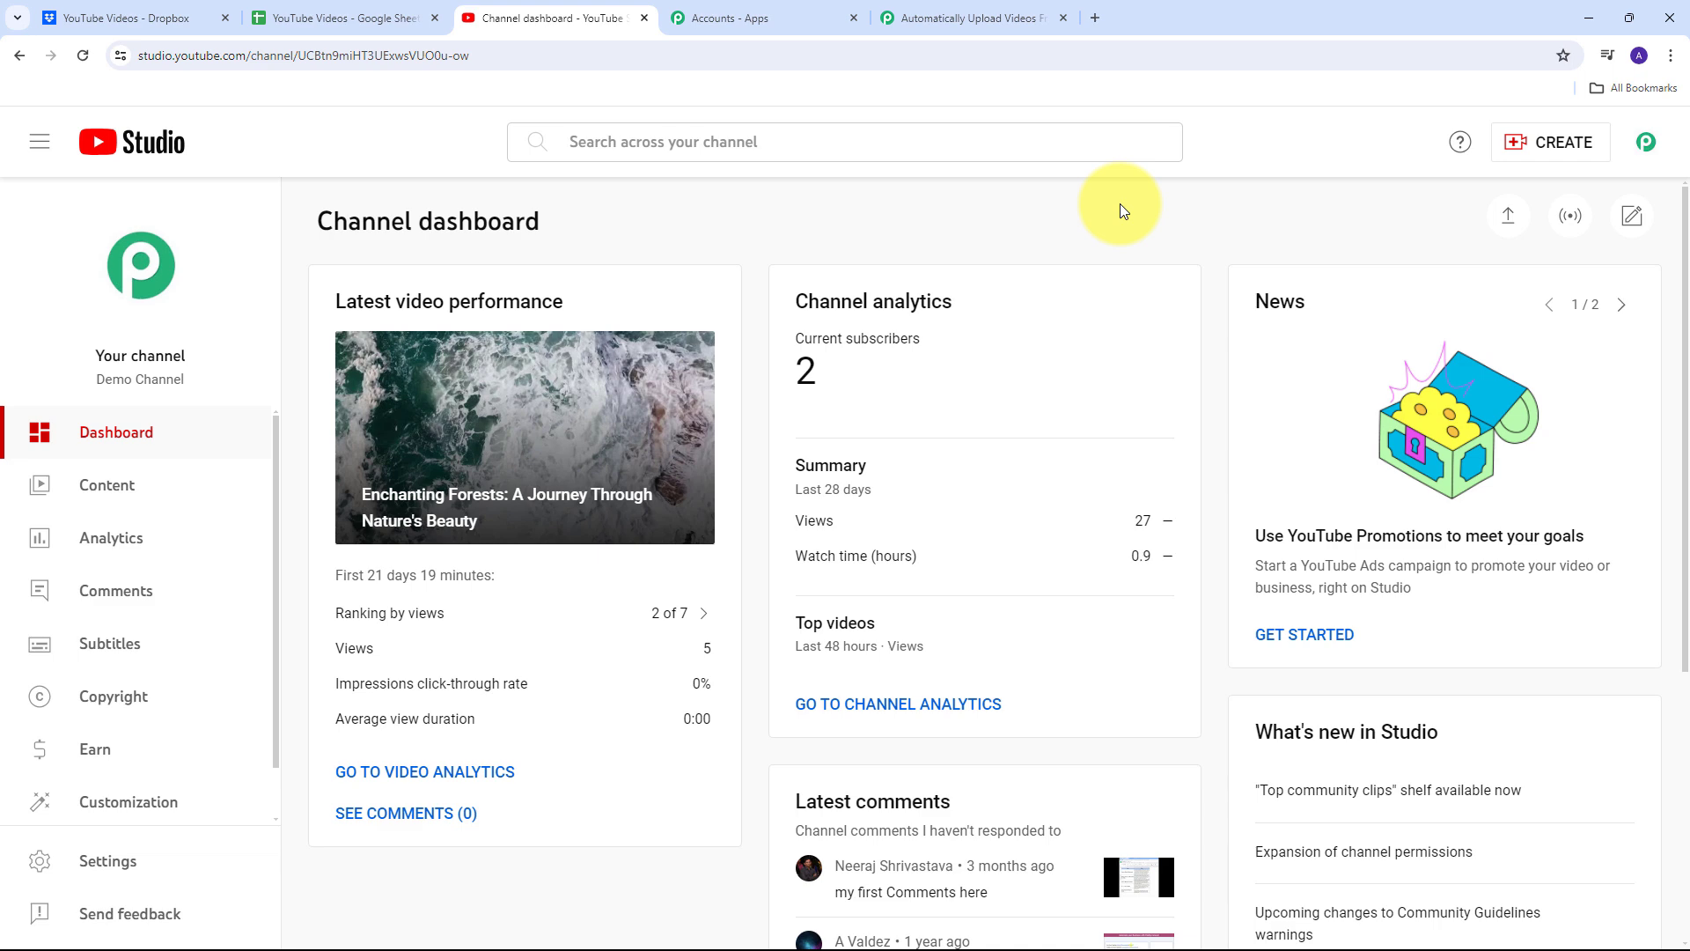
Switch back to the Pabbly Connect workflow and choose Demo Channel as the Channel ID.
{"action": "left_click", "coordinate": [956, 16]}
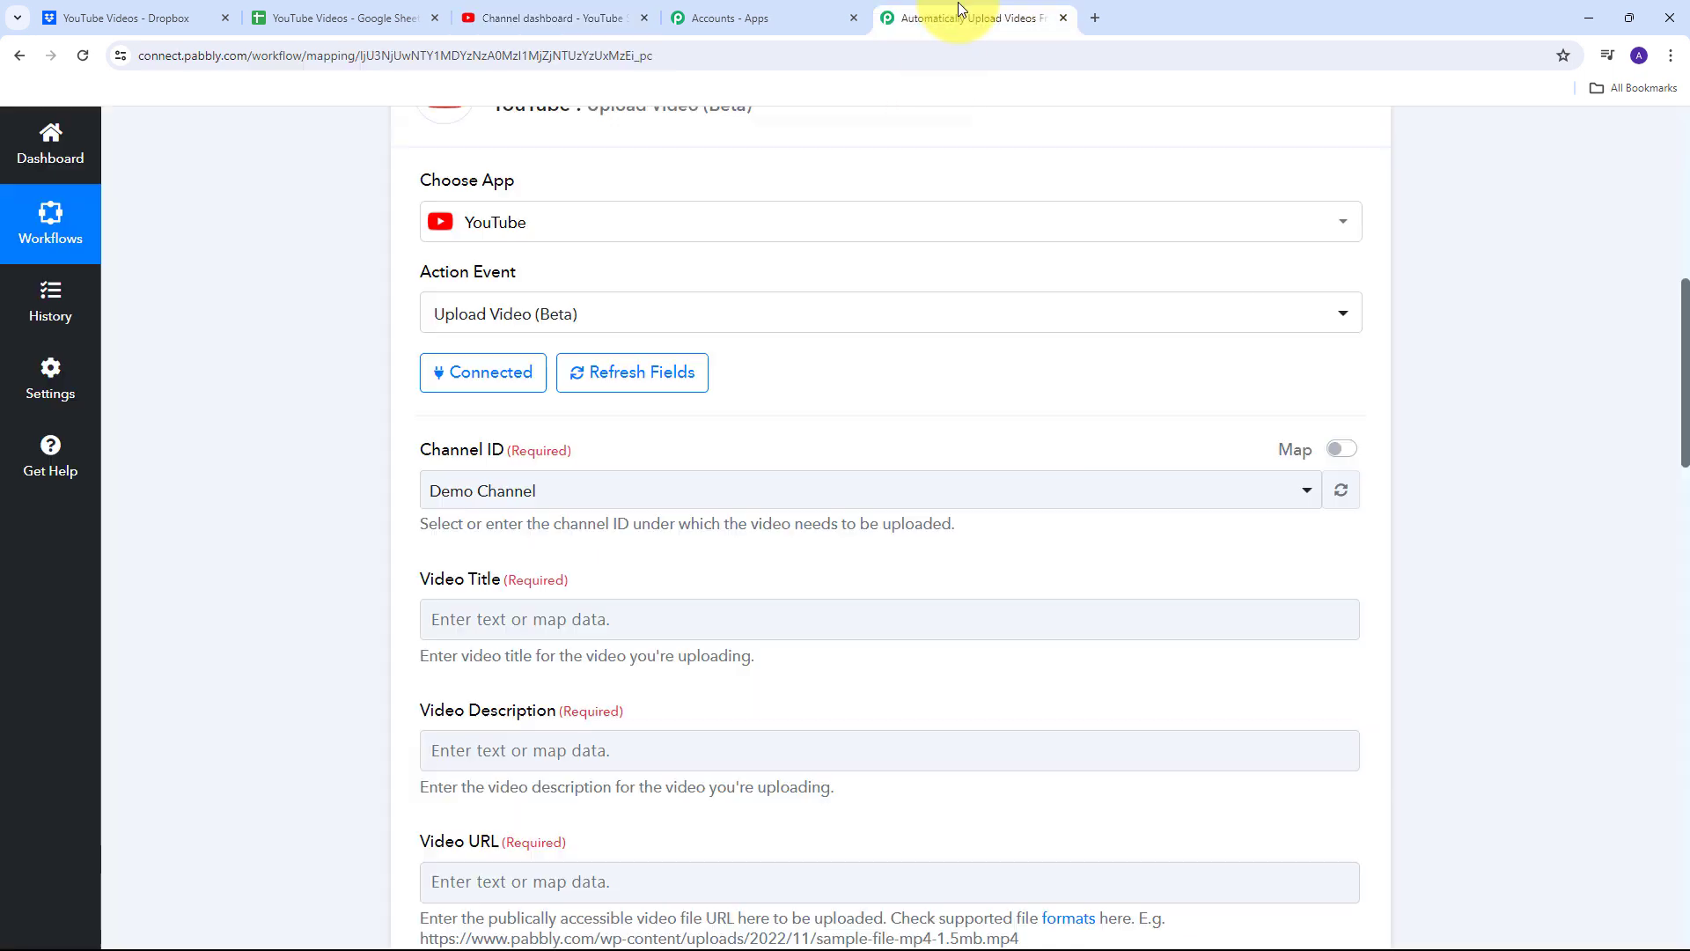
{"action": "left_click", "coordinate": [552, 490]}
{"action": "left_click", "coordinate": [483, 590]}
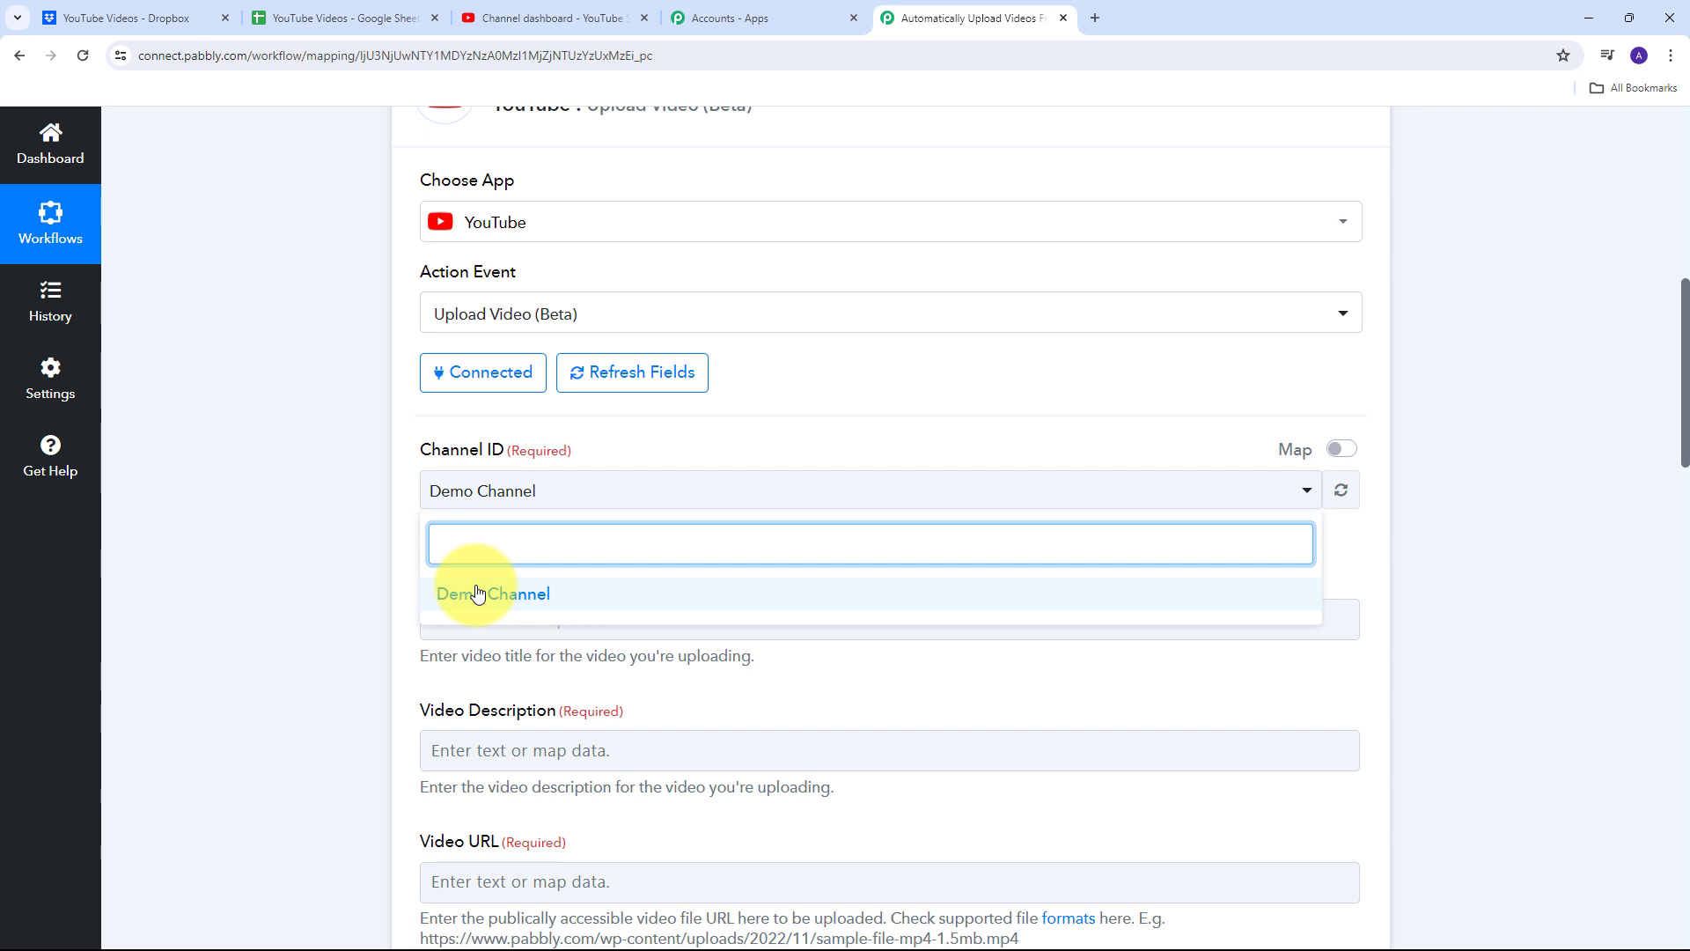
{"action": "left_click", "coordinate": [478, 594]}
Map the Video Title to the RowValue Video Title field from the Google Sheets lookup.
{"action": "scroll", "coordinate": [511, 521], "scroll_direction": "down", "scroll_amount": 3}
{"action": "scroll", "coordinate": [511, 521], "scroll_direction": "up", "scroll_amount": 1}
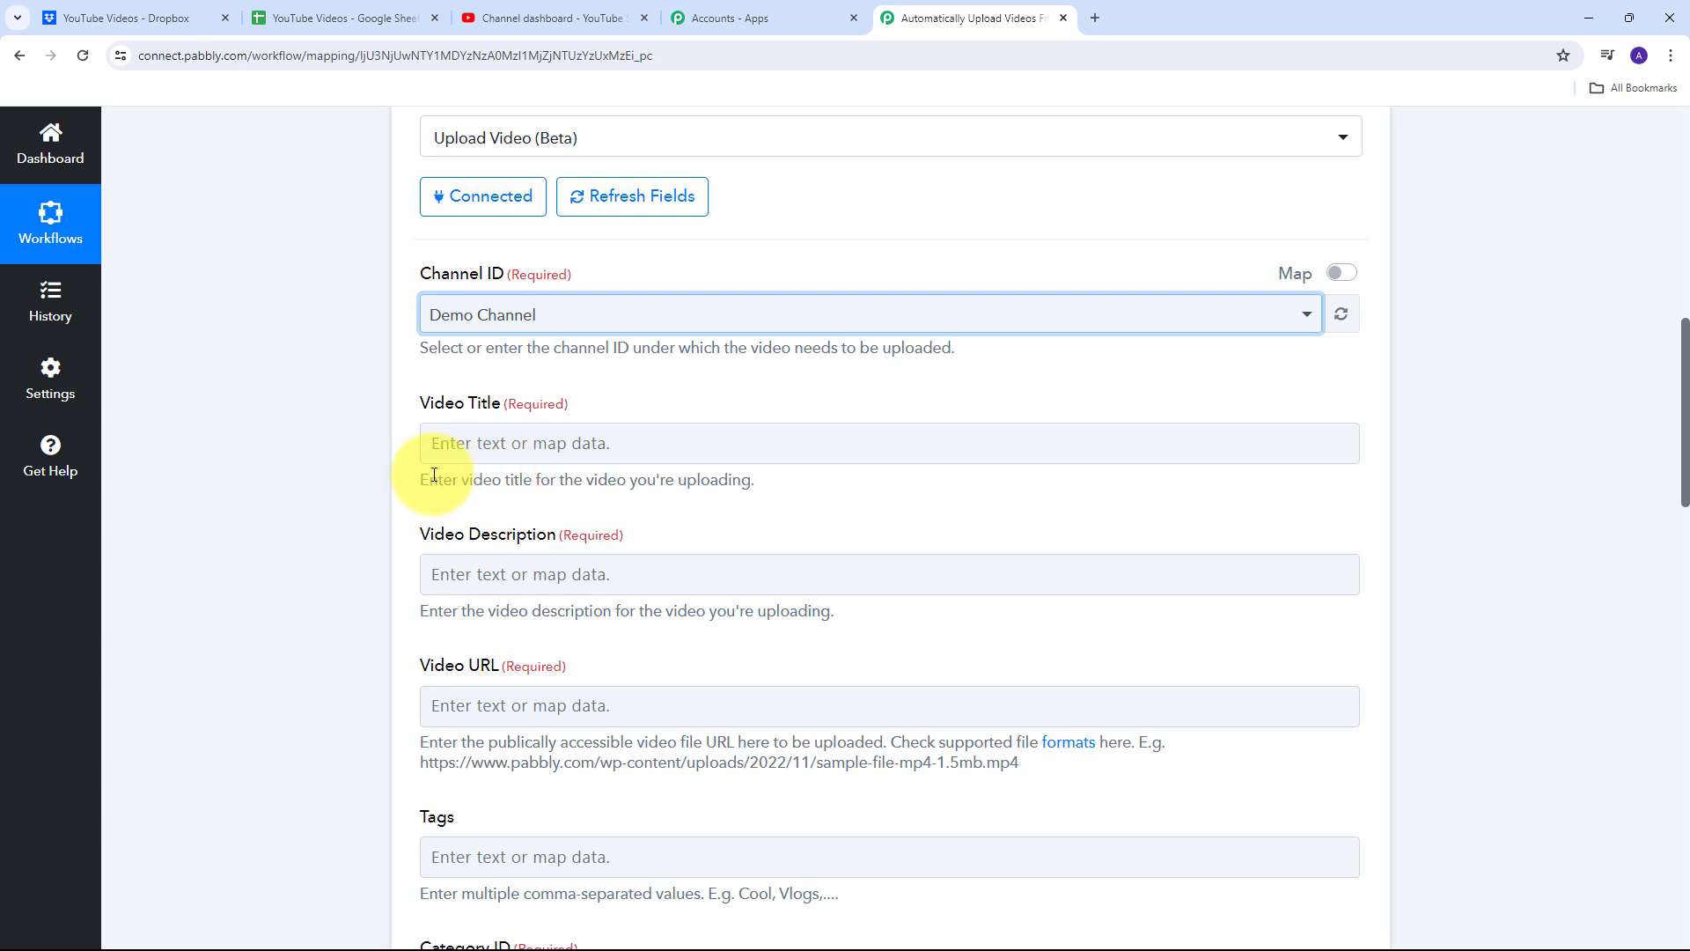
{"action": "scroll", "coordinate": [304, 416], "scroll_direction": "down", "scroll_amount": 1}
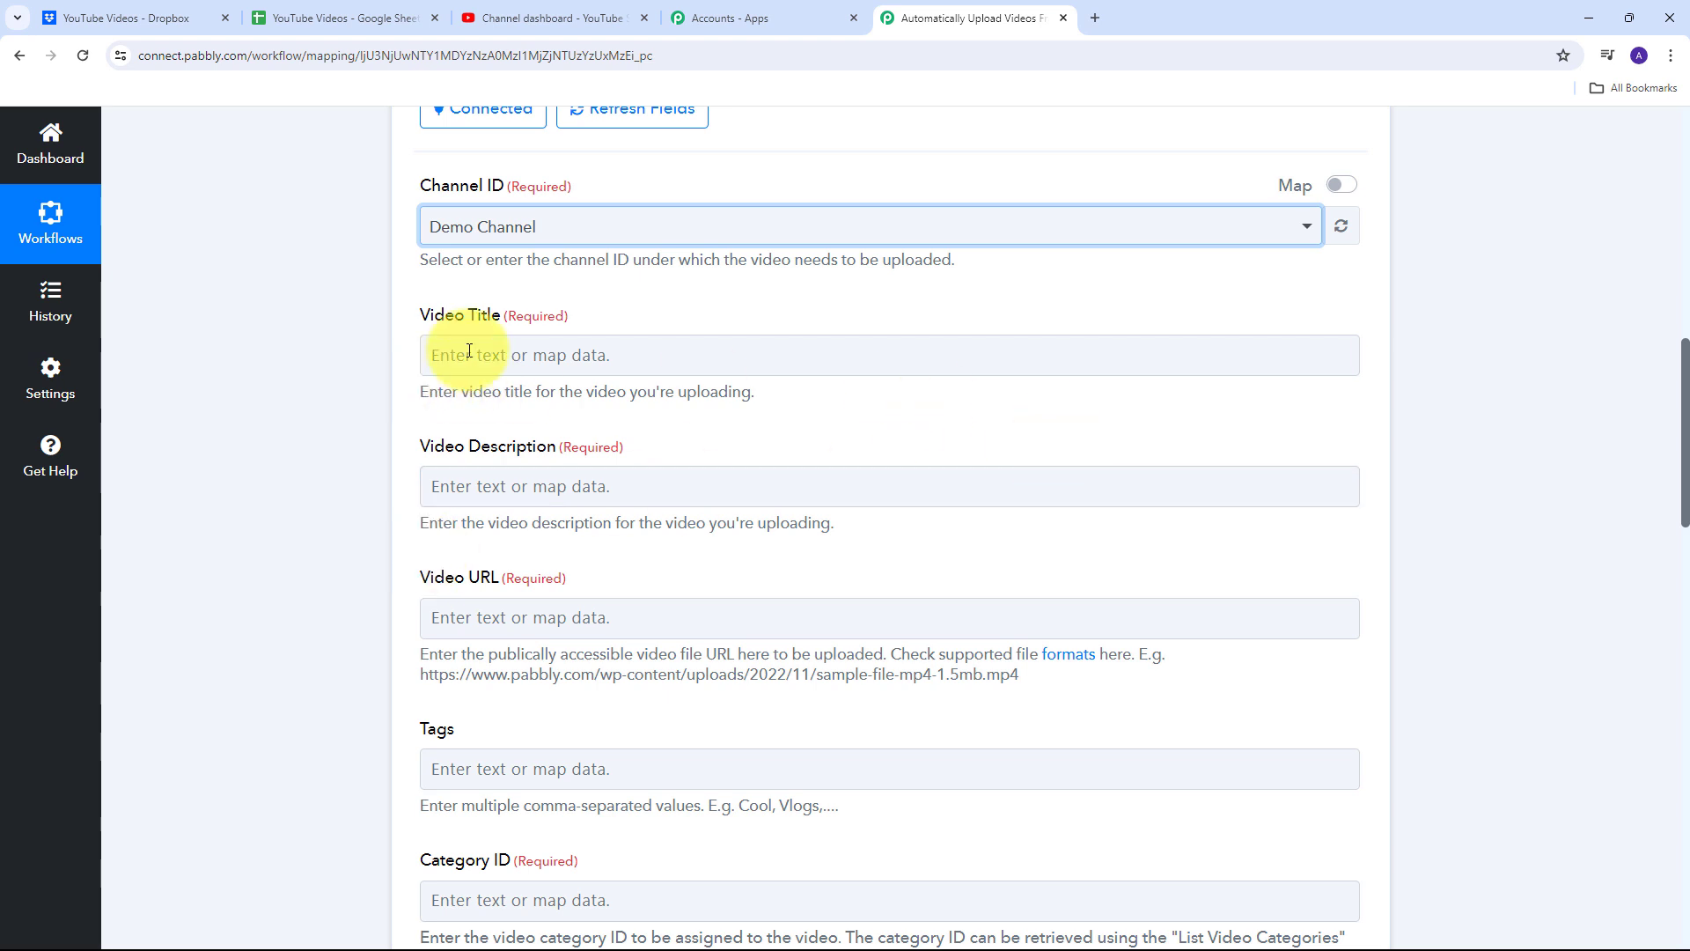
{"action": "left_click", "coordinate": [563, 354]}
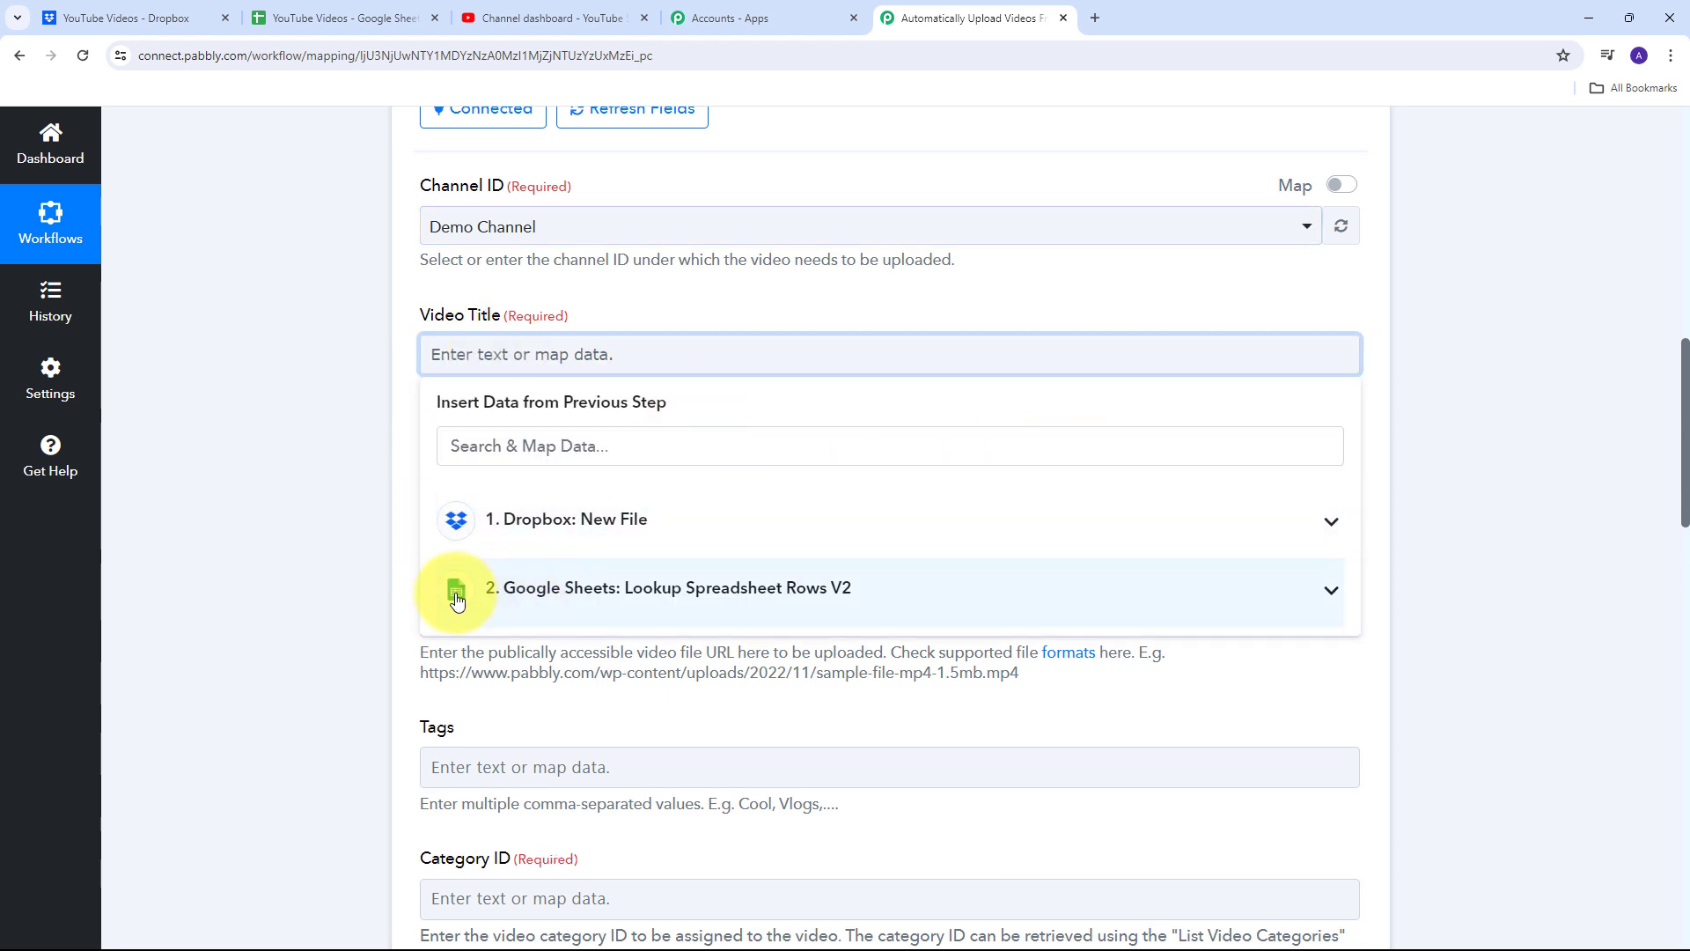
{"action": "left_click", "coordinate": [726, 591]}
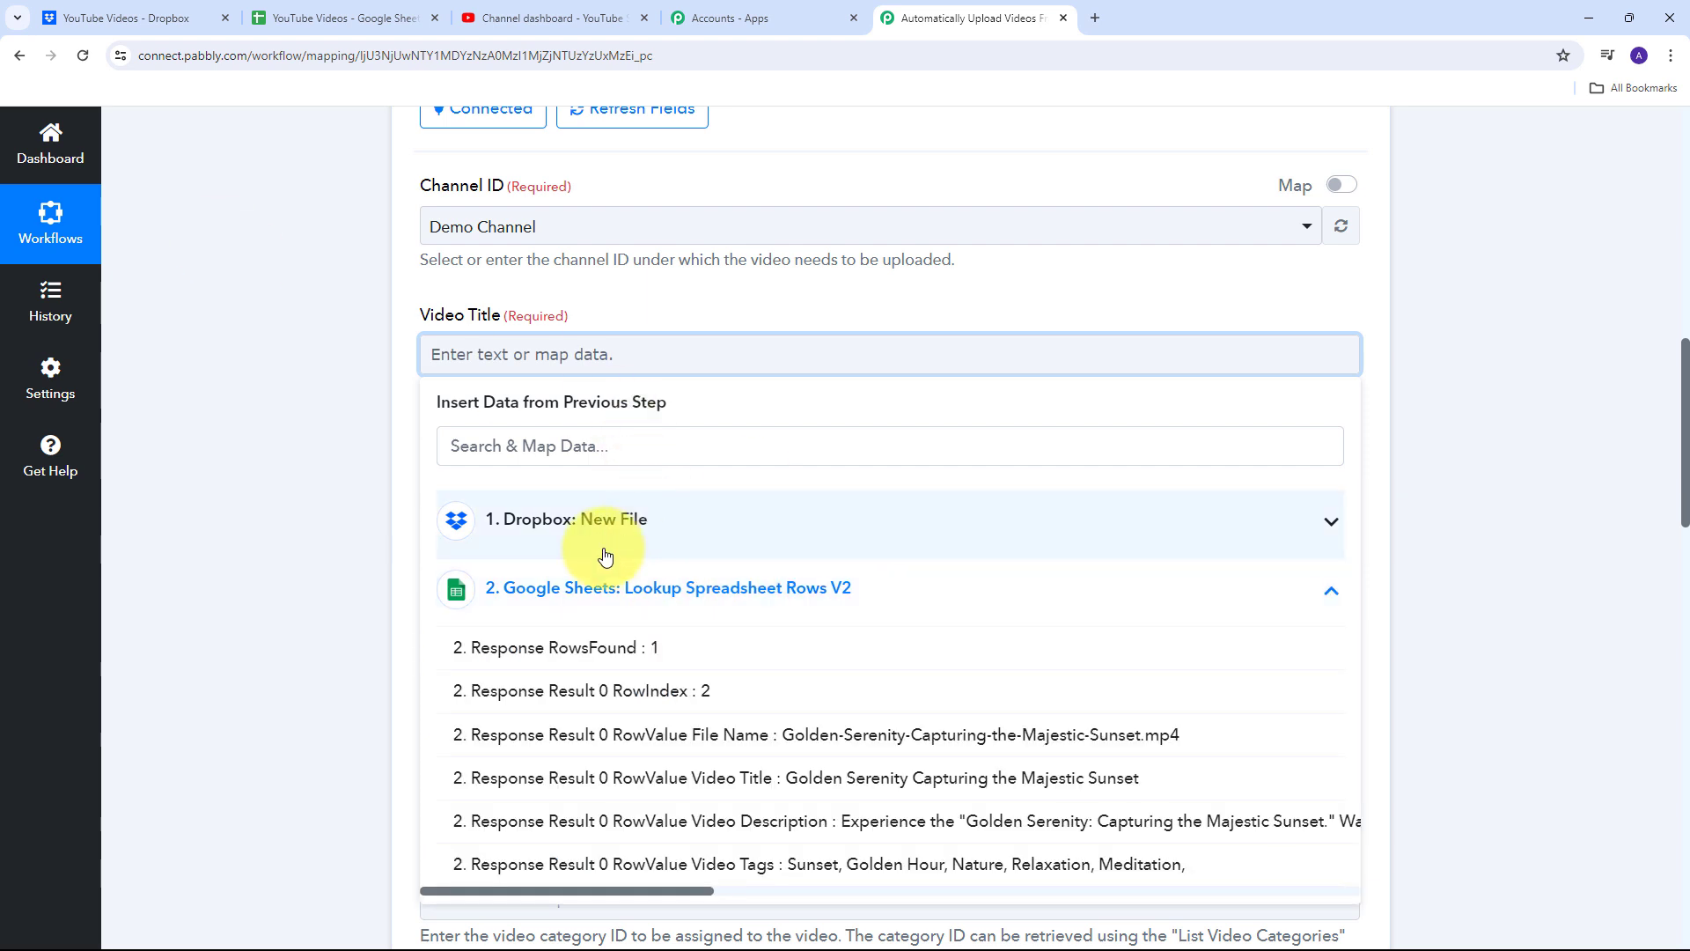
{"action": "scroll", "coordinate": [792, 558], "scroll_direction": "down", "scroll_amount": 2}
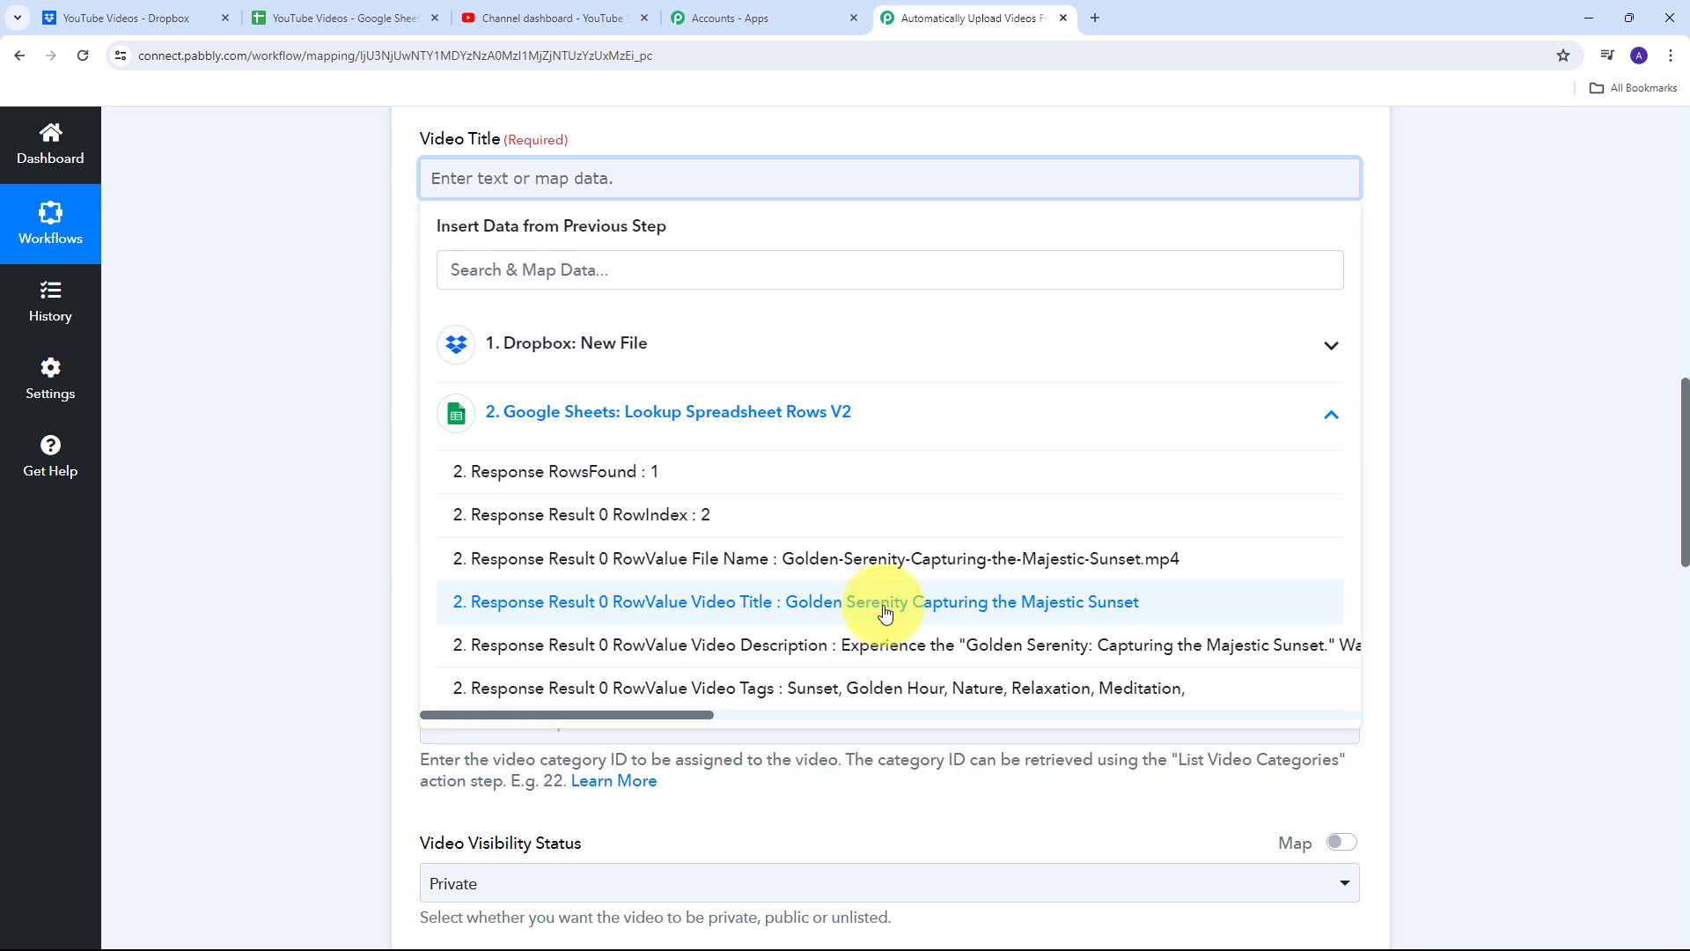
{"action": "left_click", "coordinate": [884, 607]}
{"action": "left_click", "coordinate": [322, 308]}
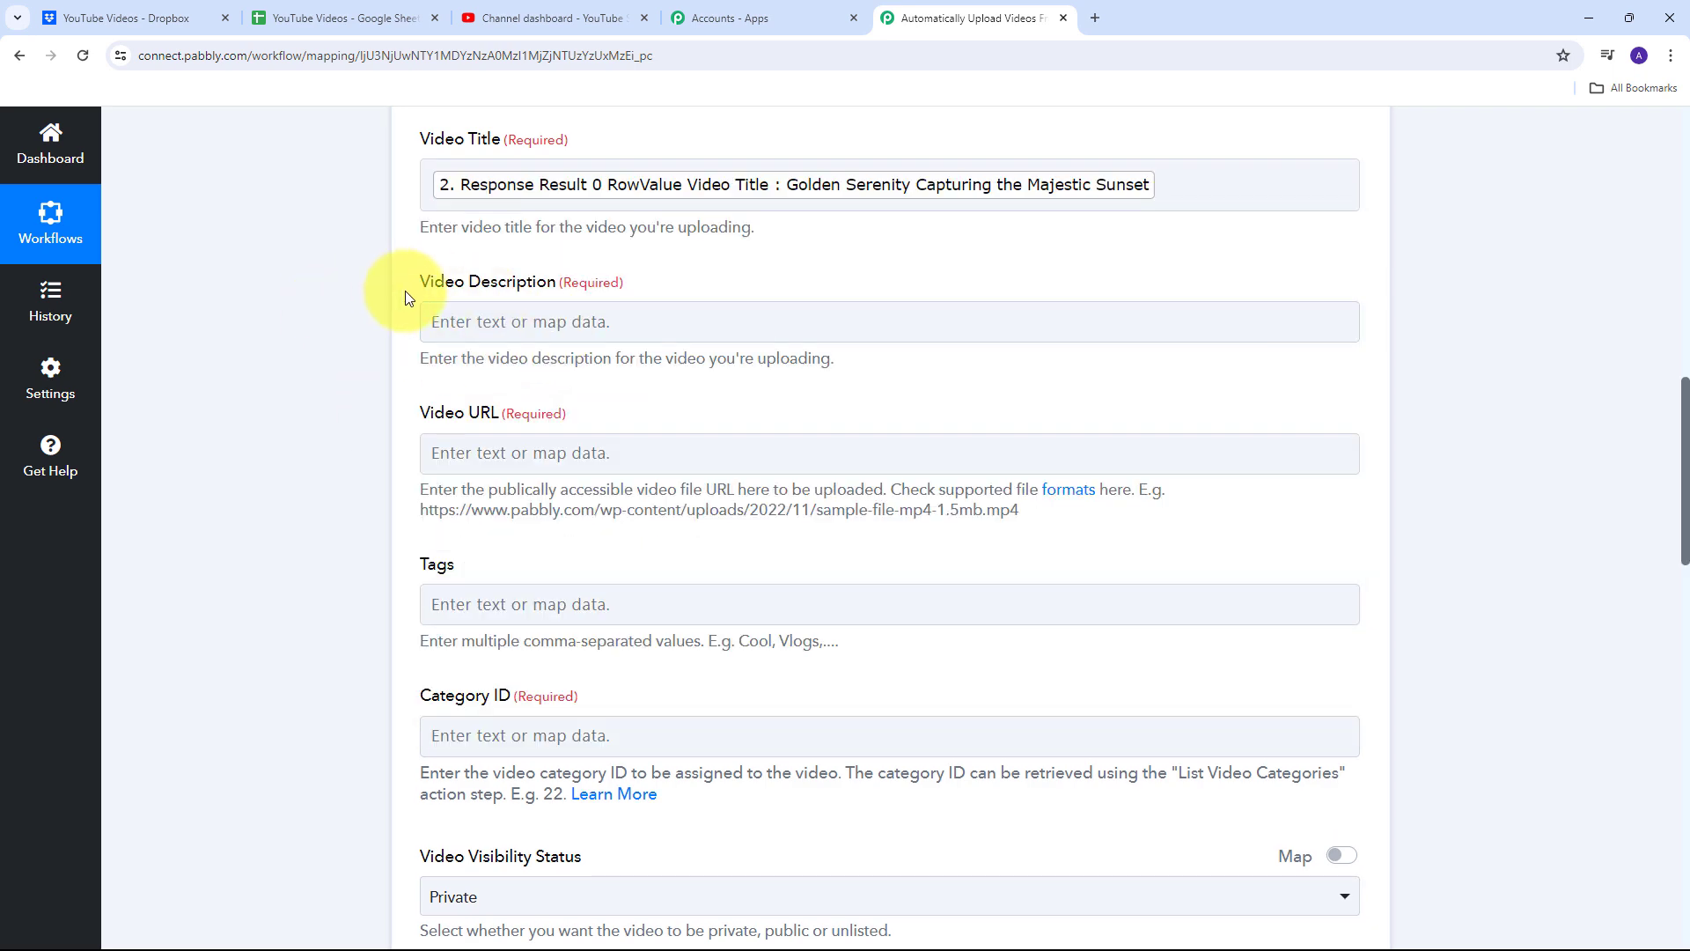
Map the Video Description to the RowValue Video Description field from the Google Sheets lookup.
{"action": "left_click", "coordinate": [490, 324]}
{"action": "left_click", "coordinate": [757, 554]}
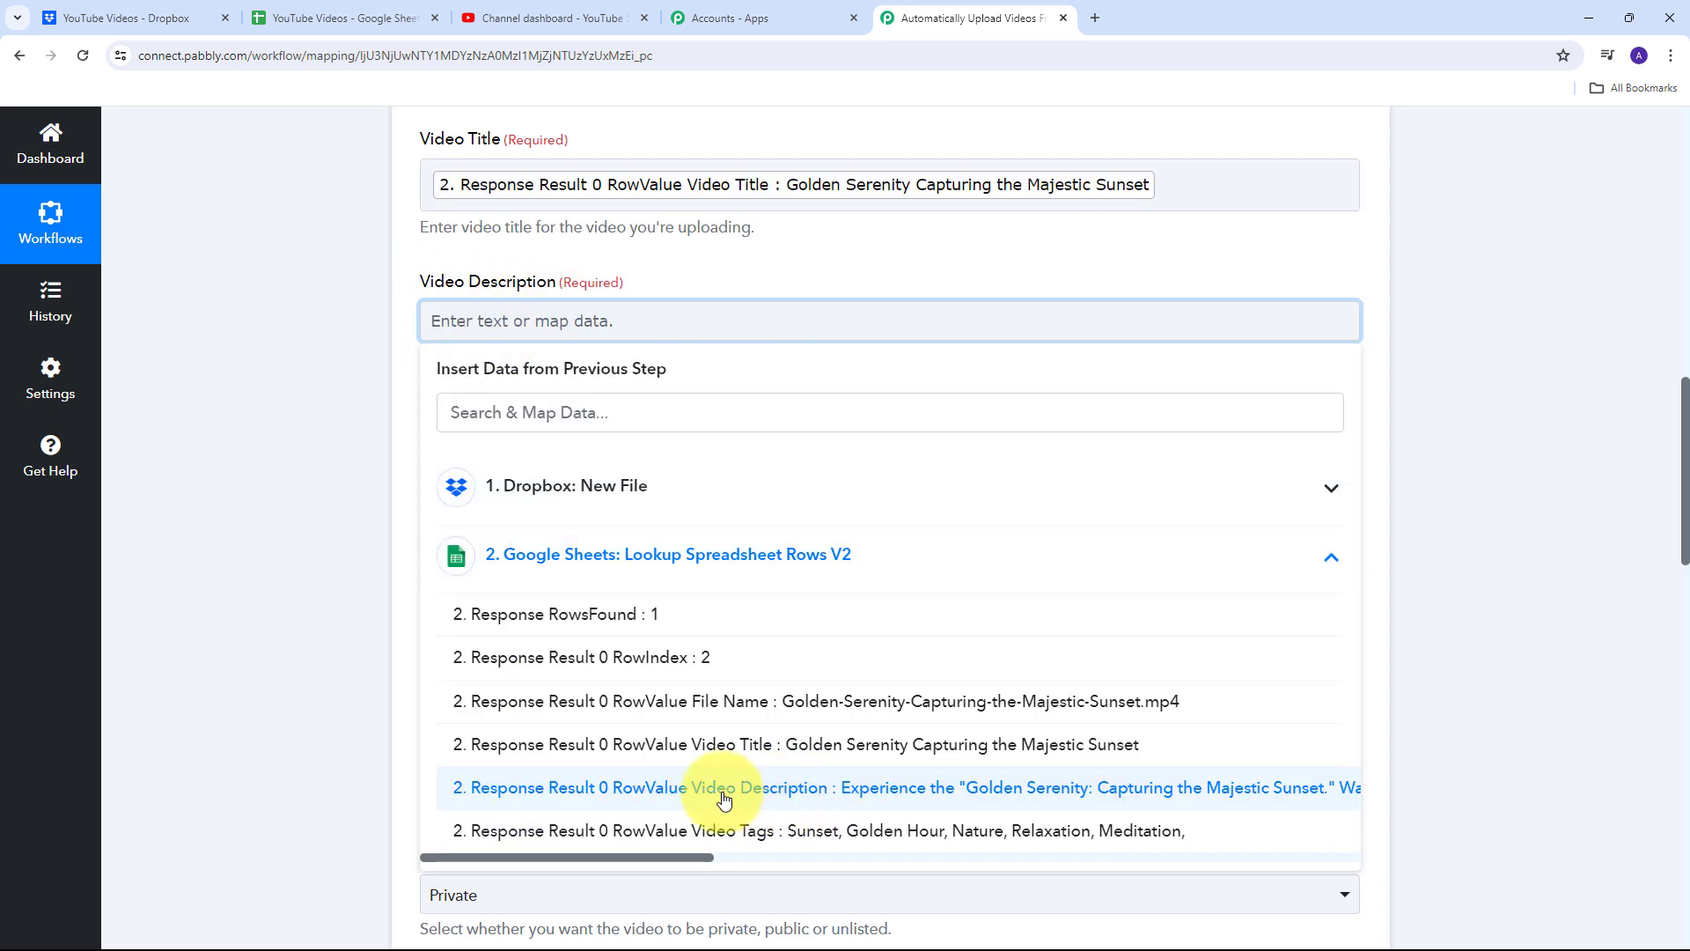
{"action": "left_click", "coordinate": [1008, 791]}
{"action": "left_click", "coordinate": [357, 412]}
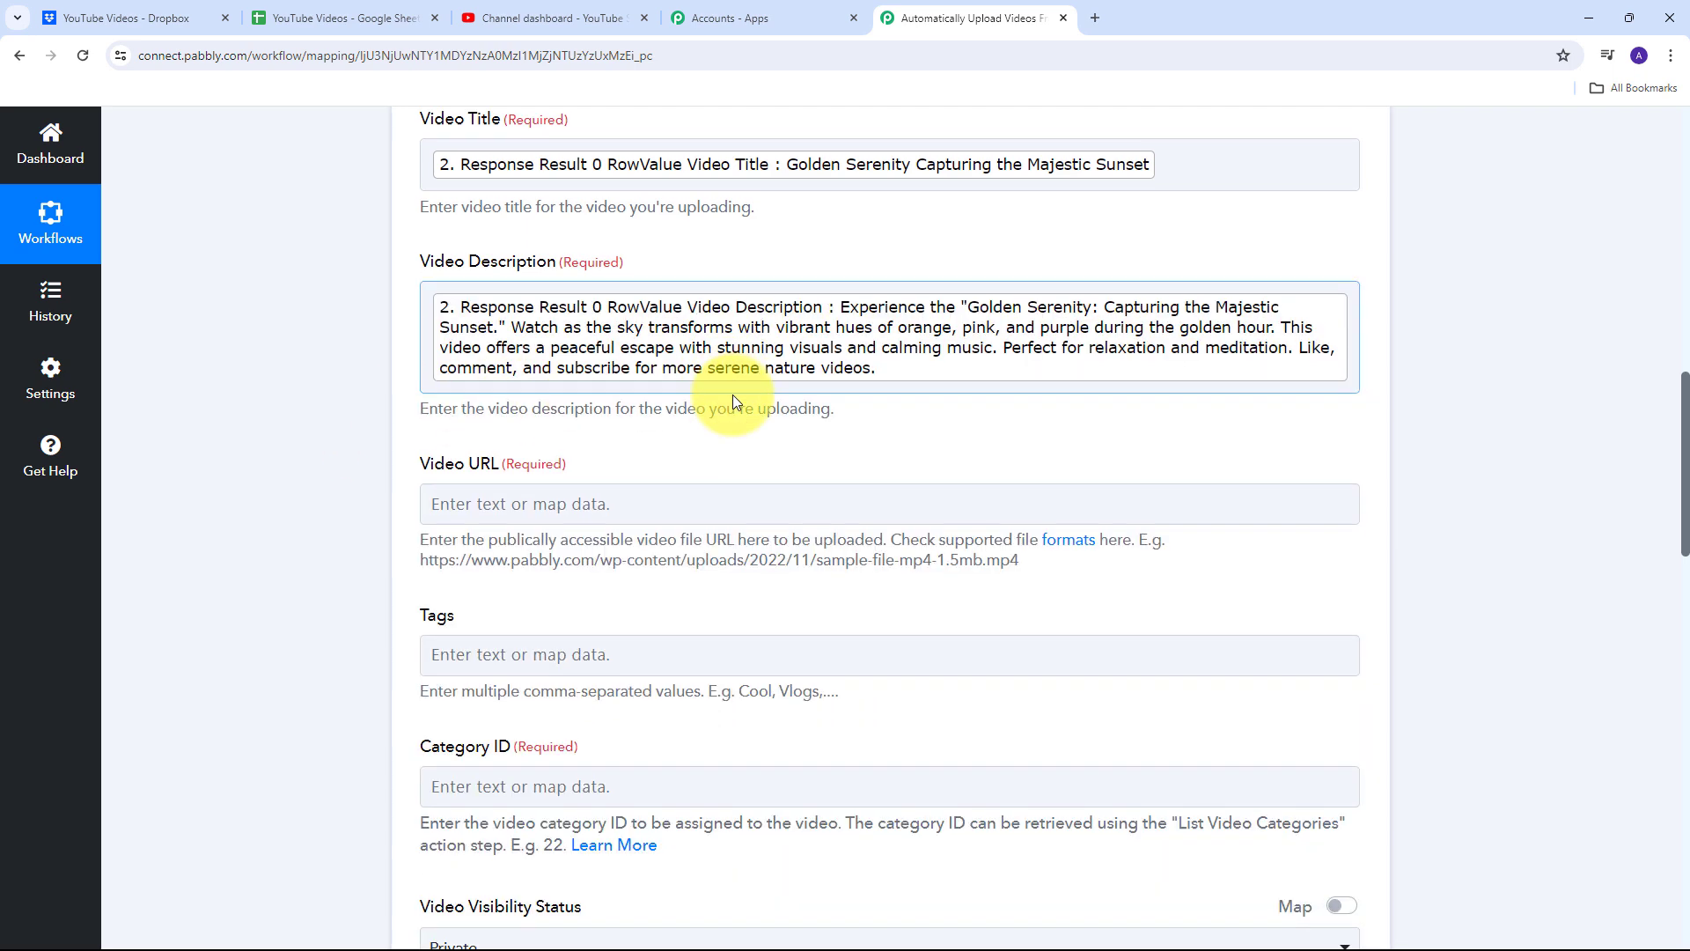
Map the Video URL to the Res3 Shareable Link field from the Dropbox New File trigger.
{"action": "scroll", "coordinate": [732, 394], "scroll_direction": "down", "scroll_amount": 1}
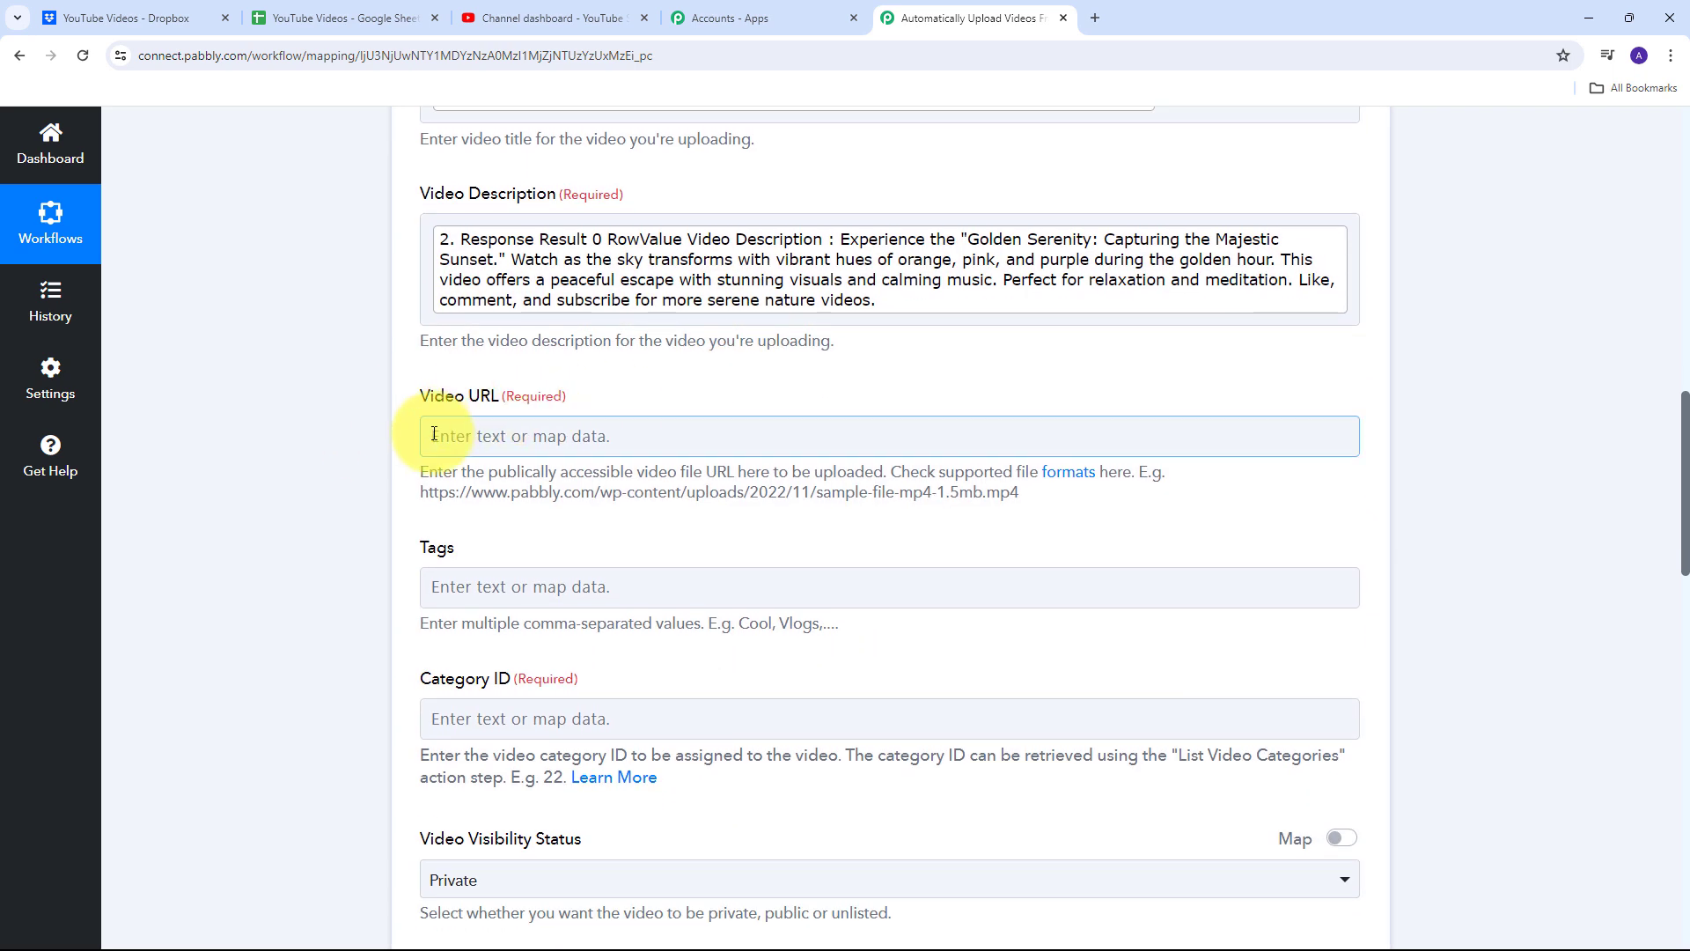
{"action": "left_click", "coordinate": [533, 438]}
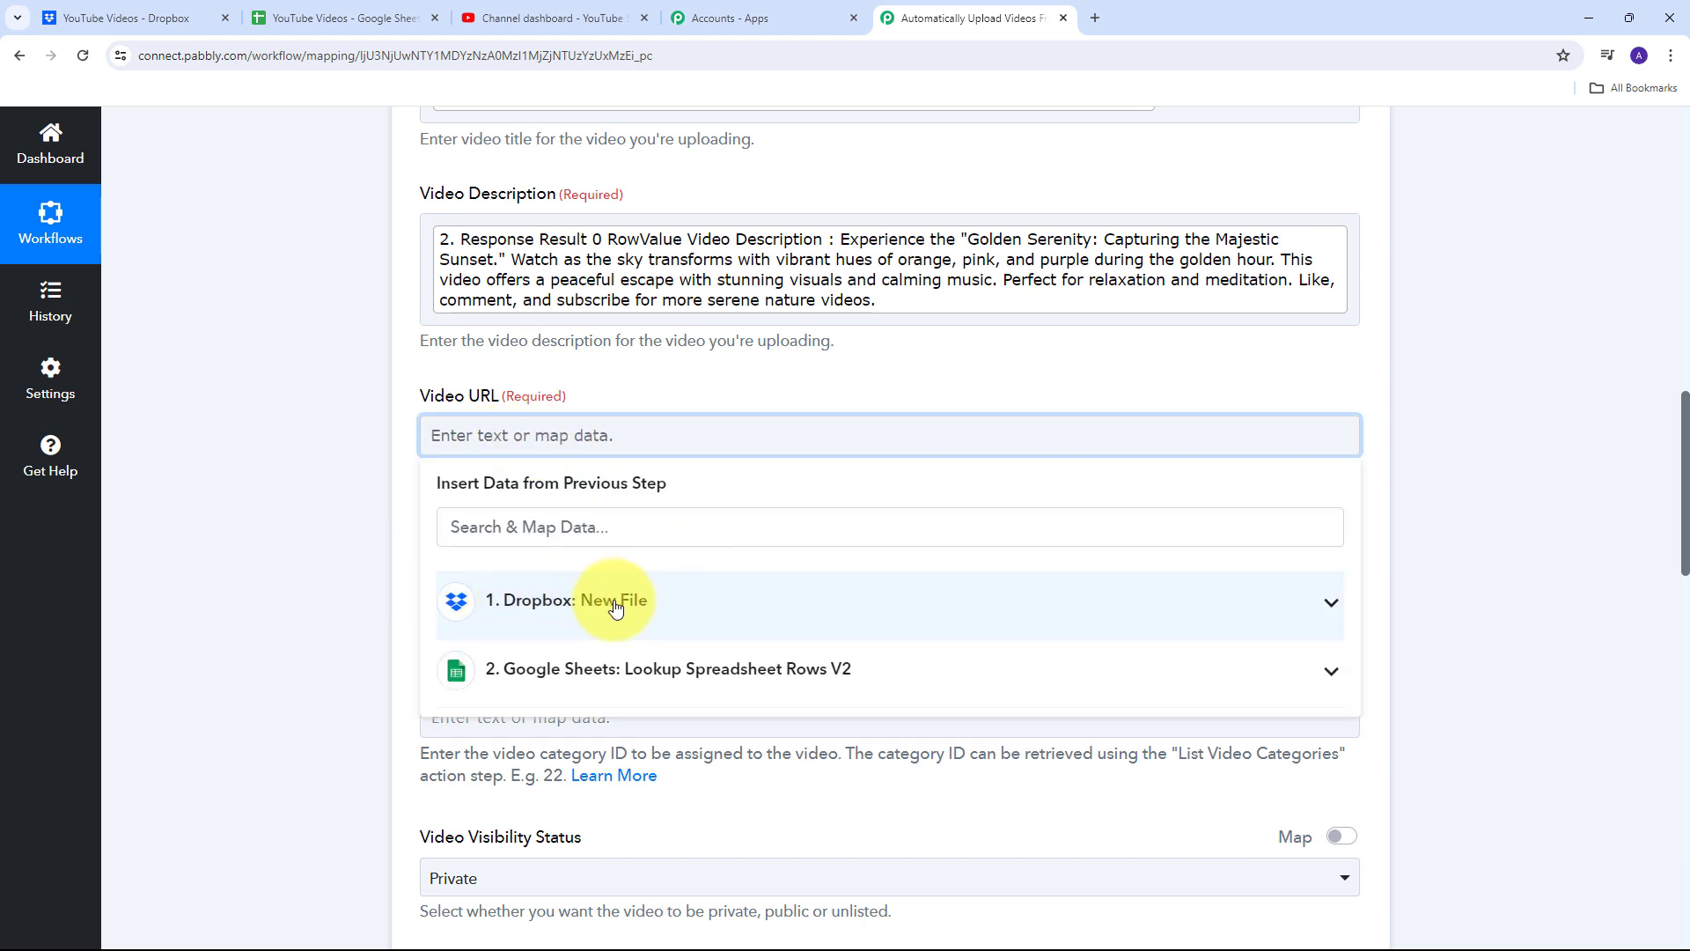
{"action": "left_click", "coordinate": [725, 606]}
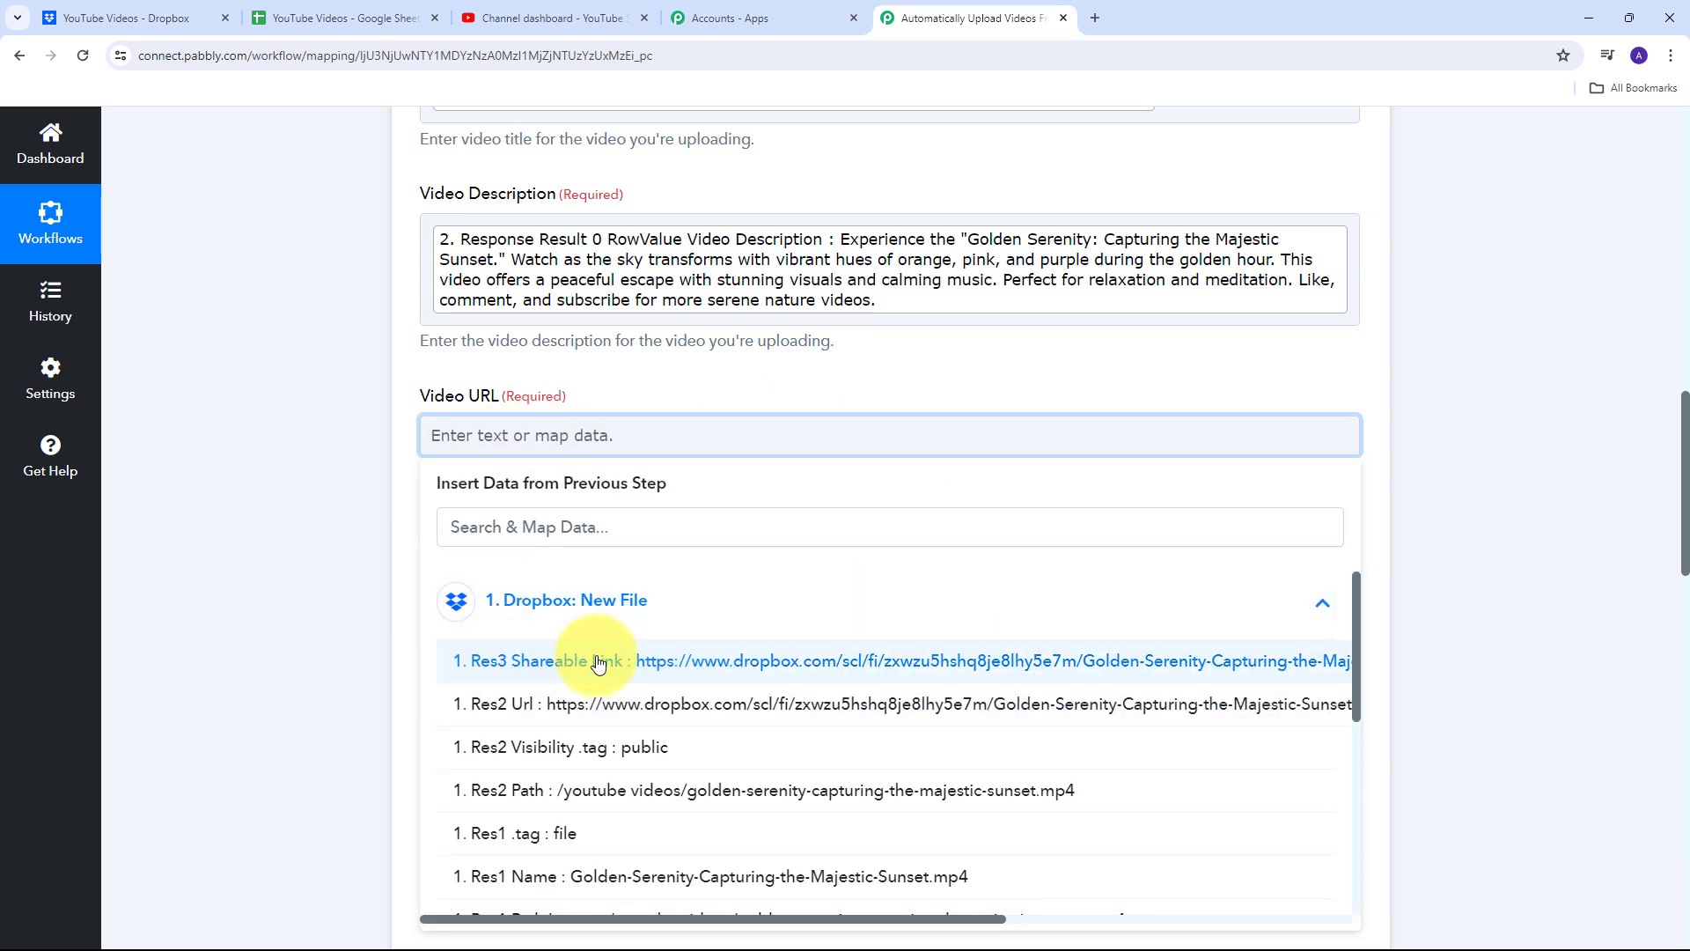
{"action": "left_click", "coordinate": [719, 662]}
Map the Tags to the RowValue Video Tags field from the Google Sheets lookup.
{"action": "scroll", "coordinate": [476, 458], "scroll_direction": "down", "scroll_amount": 2}
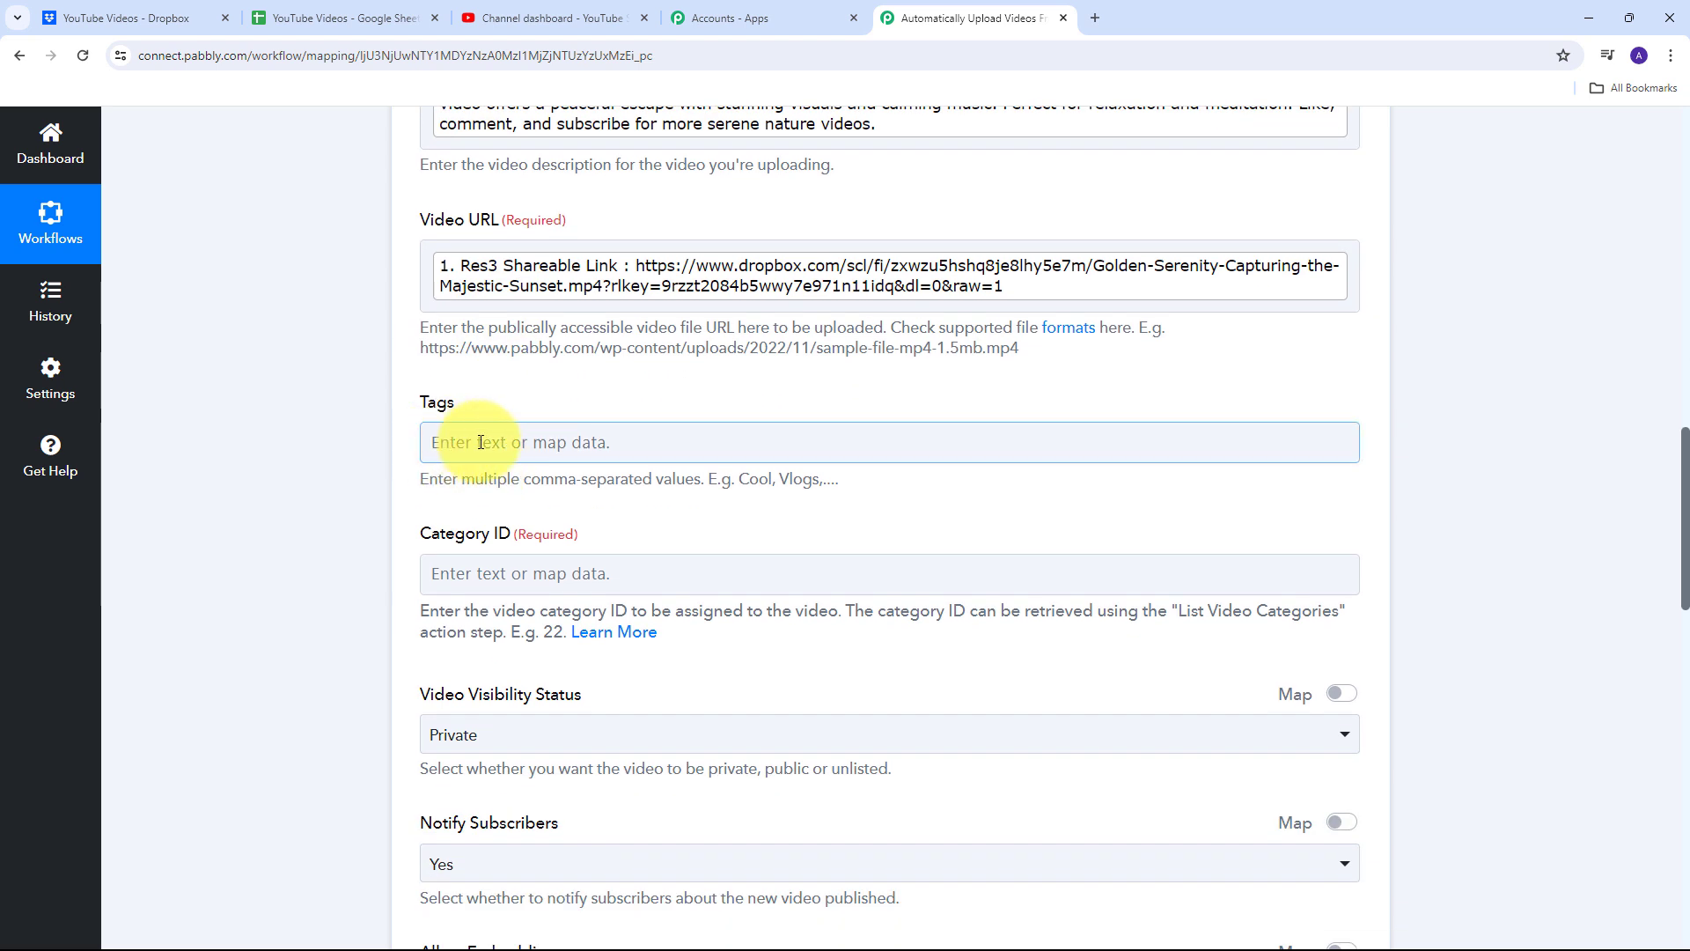
{"action": "left_click", "coordinate": [481, 442]}
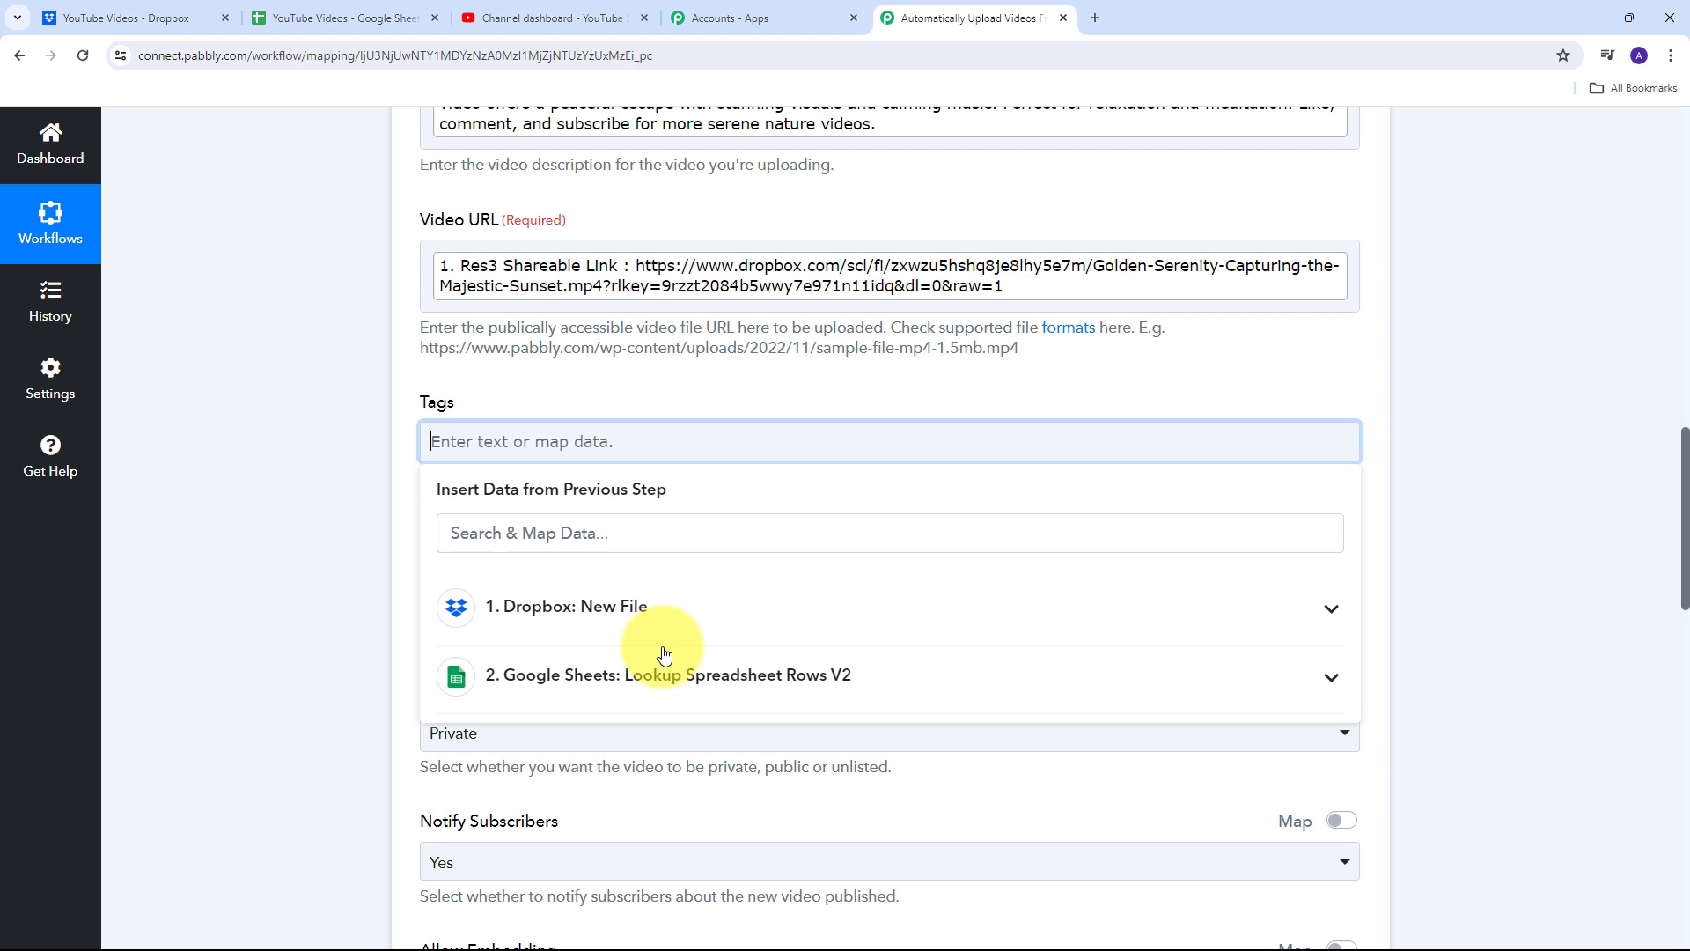
{"action": "left_click", "coordinate": [758, 702]}
{"action": "scroll", "coordinate": [943, 634], "scroll_direction": "down", "scroll_amount": 1}
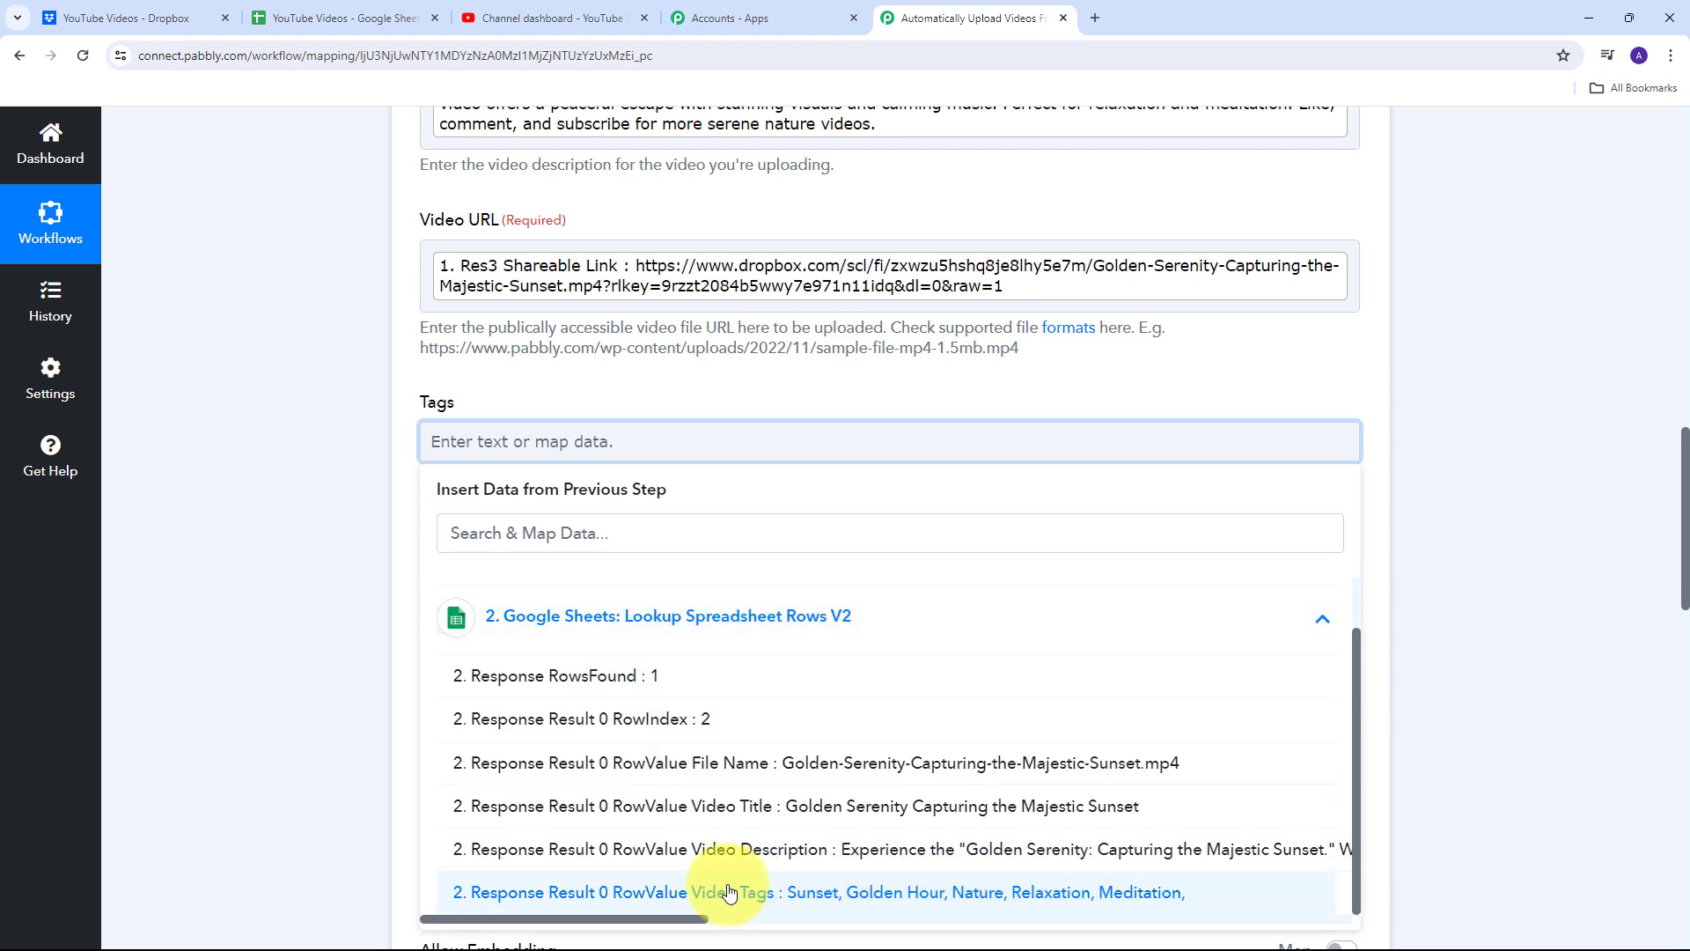
{"action": "left_click", "coordinate": [867, 902]}
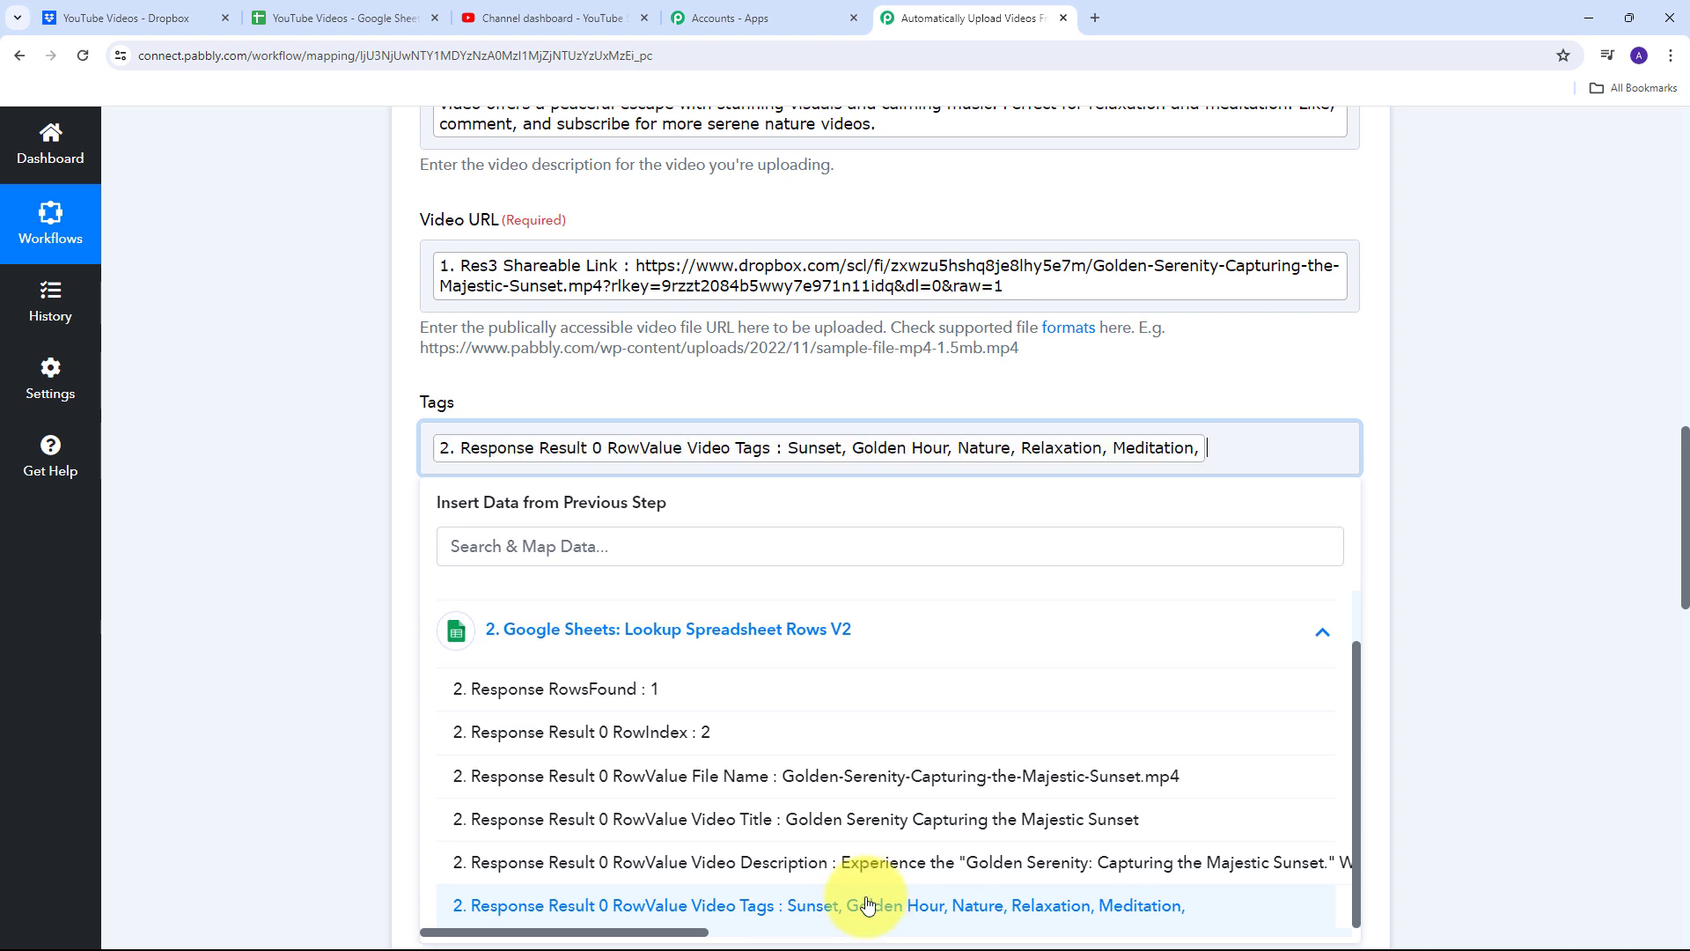
{"action": "left_click", "coordinate": [351, 461]}
Add an action step between the Google Sheets lookup and the YouTube upload, with YouTube as its app.
{"action": "scroll", "coordinate": [656, 447], "scroll_direction": "down", "scroll_amount": 1}
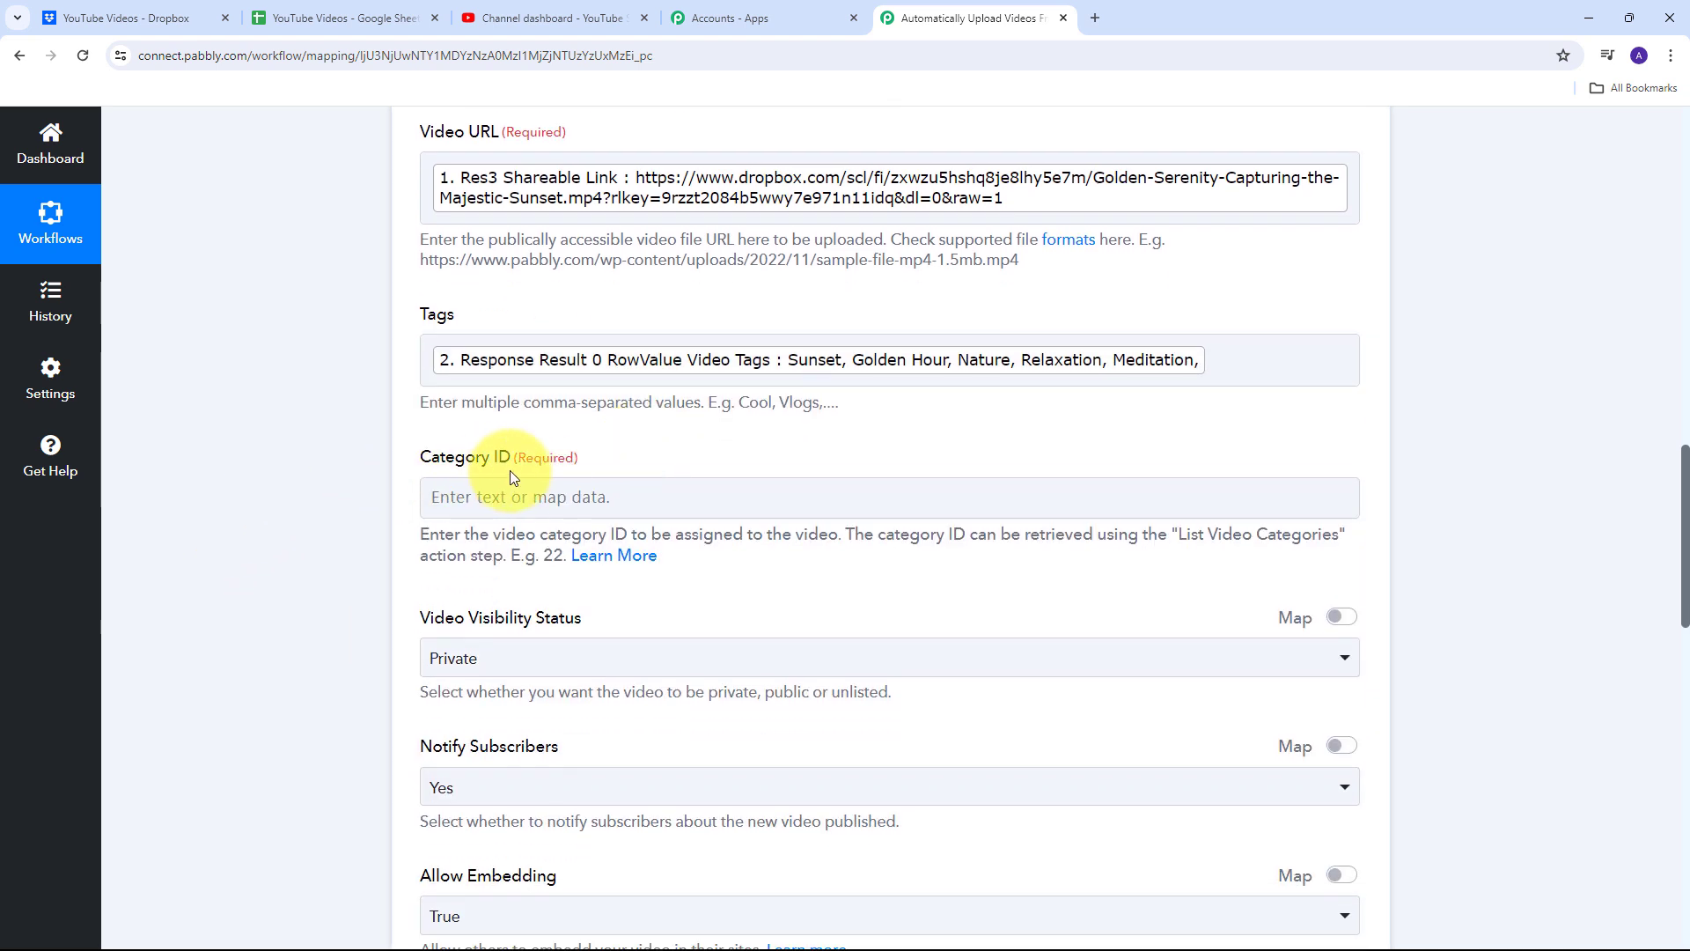
{"action": "left_click", "coordinate": [455, 496]}
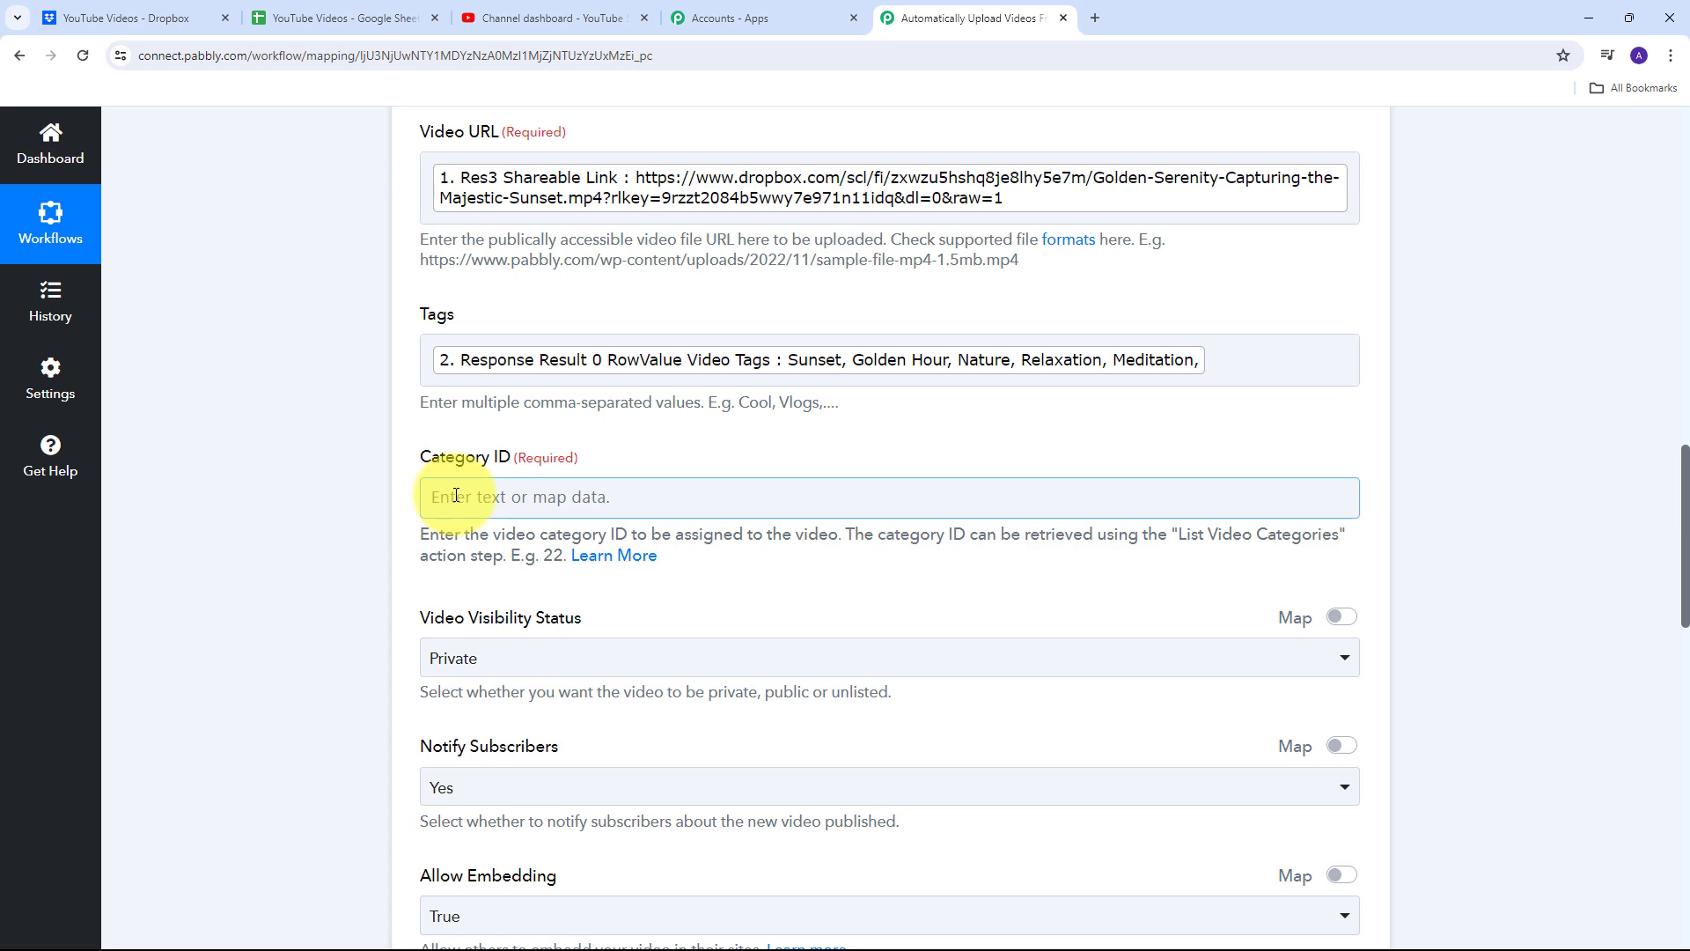
{"action": "left_click", "coordinate": [836, 437]}
{"action": "scroll", "coordinate": [832, 431], "scroll_direction": "up", "scroll_amount": 10}
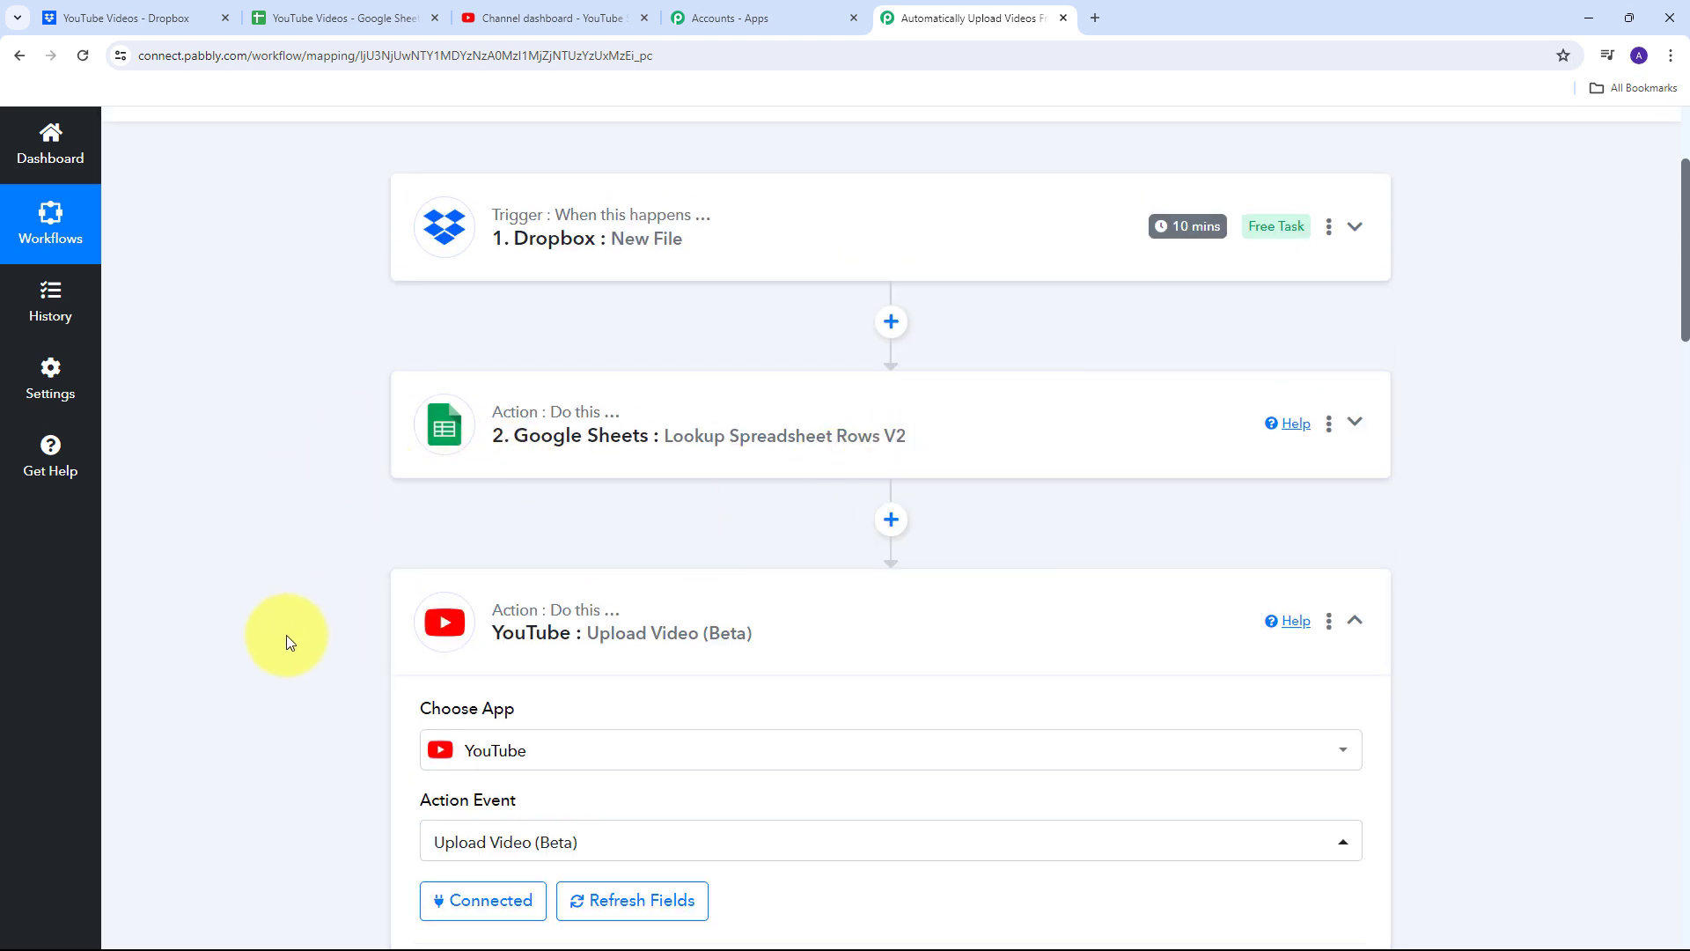
{"action": "scroll", "coordinate": [689, 478], "scroll_direction": "down", "scroll_amount": 1}
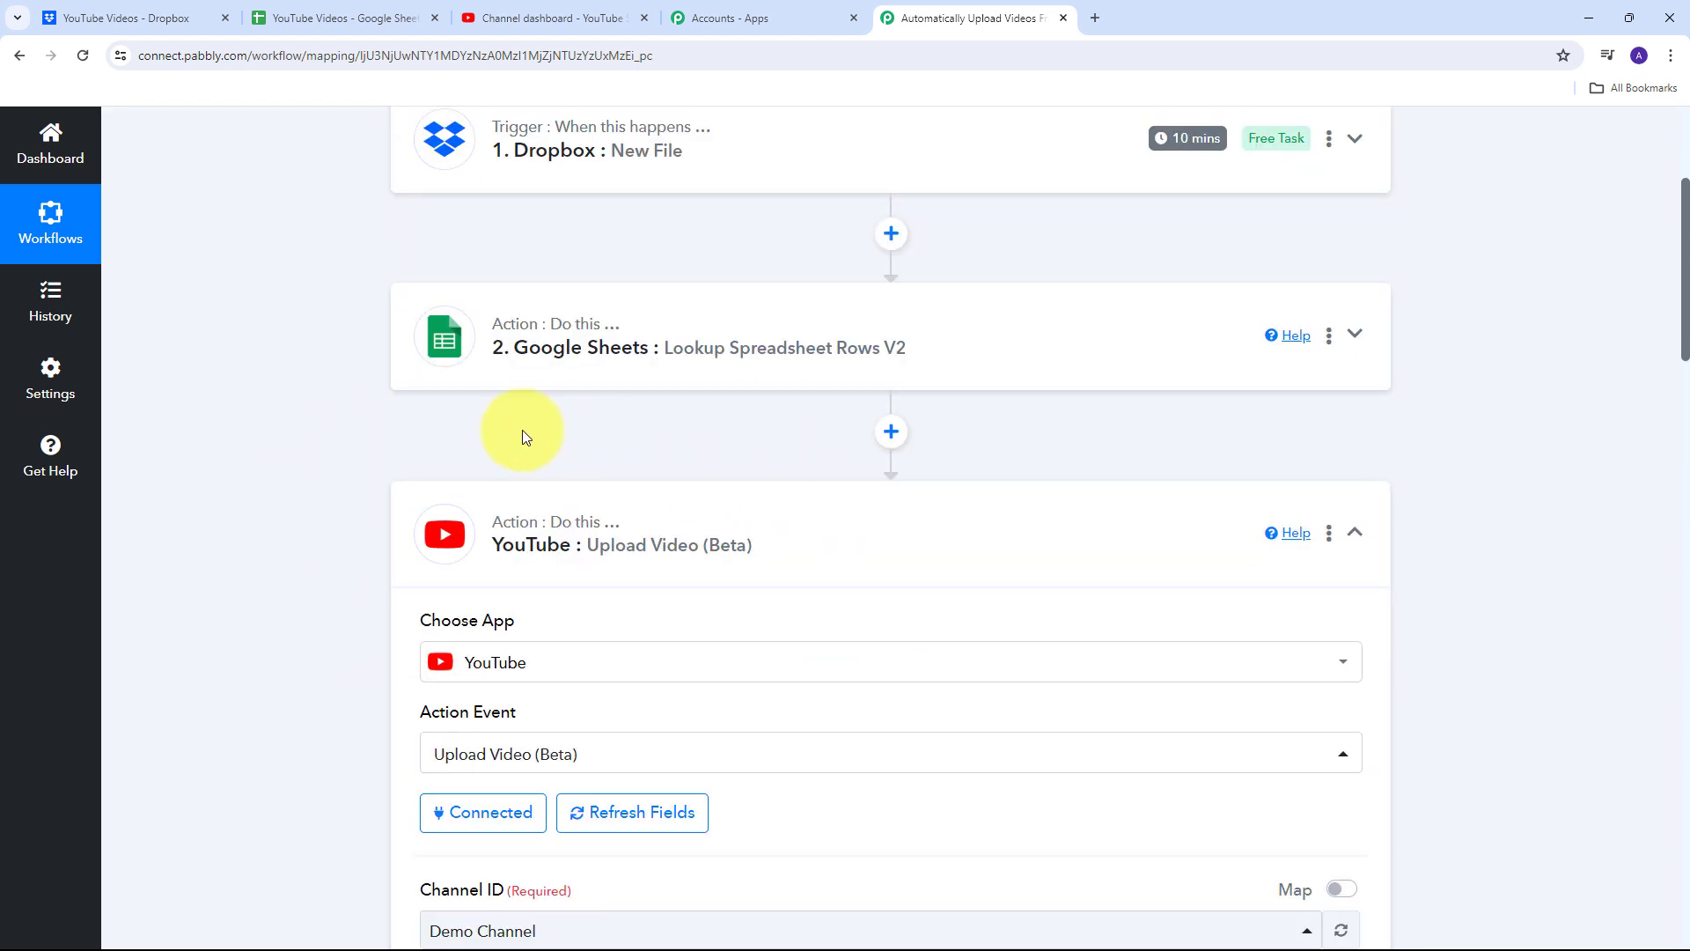
{"action": "left_click", "coordinate": [892, 432]}
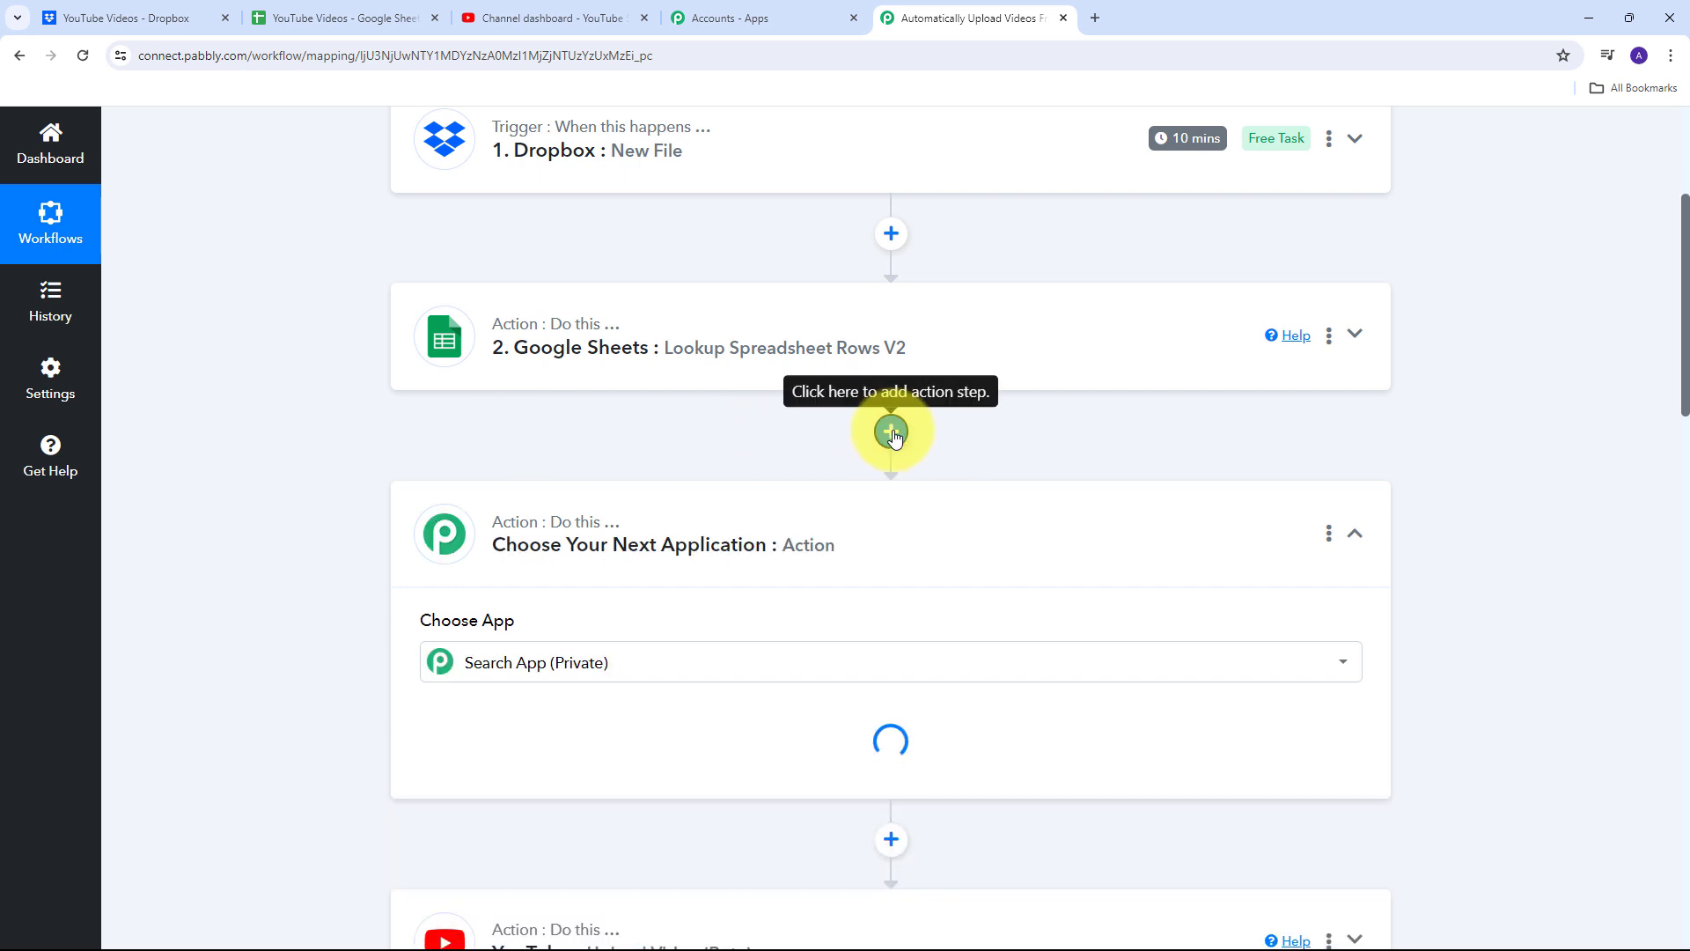
{"action": "type", "text": "Youtube"}
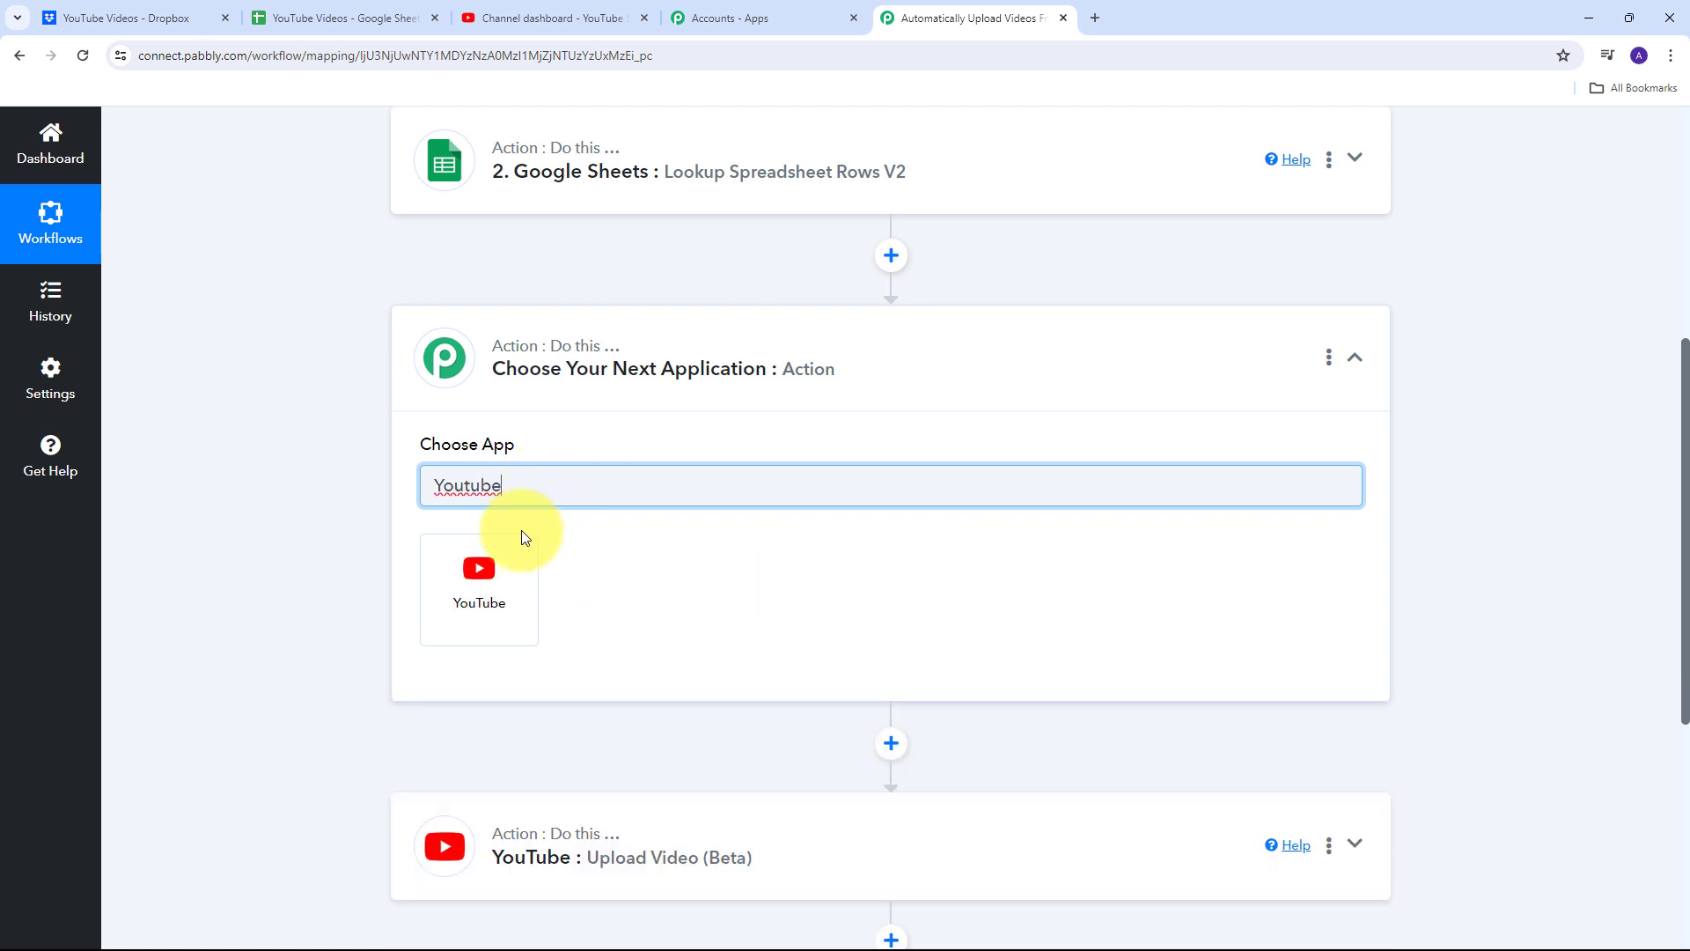
{"action": "left_click", "coordinate": [487, 570]}
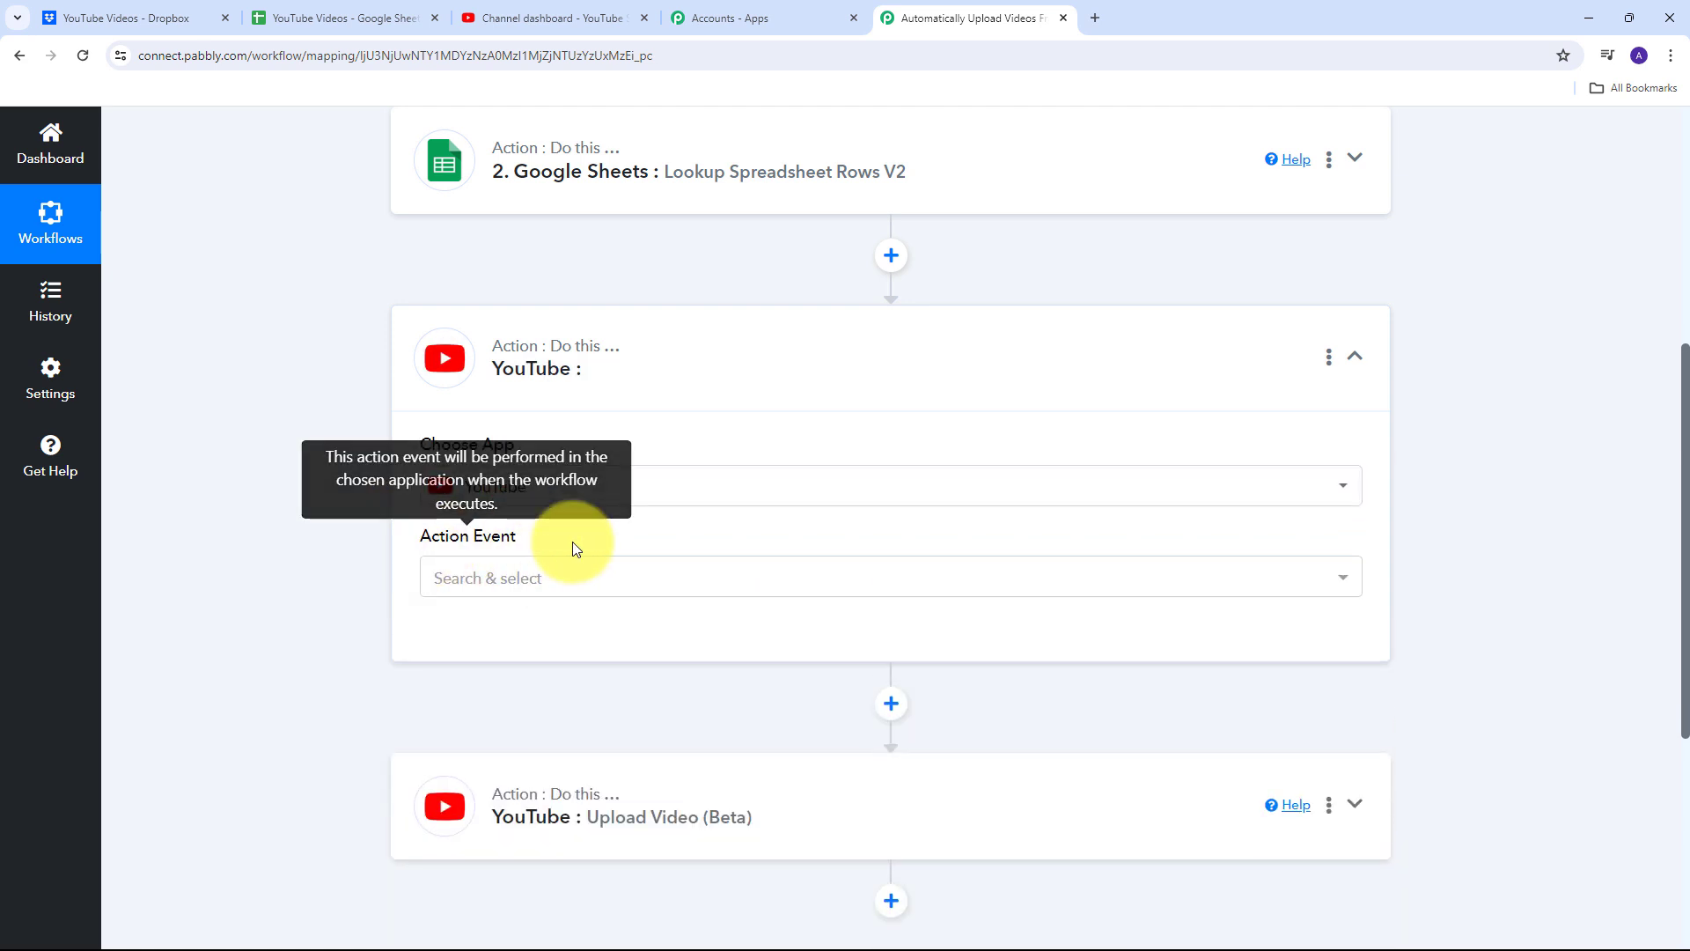
Set the new YouTube step's action event to List Video Categories and connect it through the existing connection YouTube #18.
{"action": "left_click", "coordinate": [726, 579]}
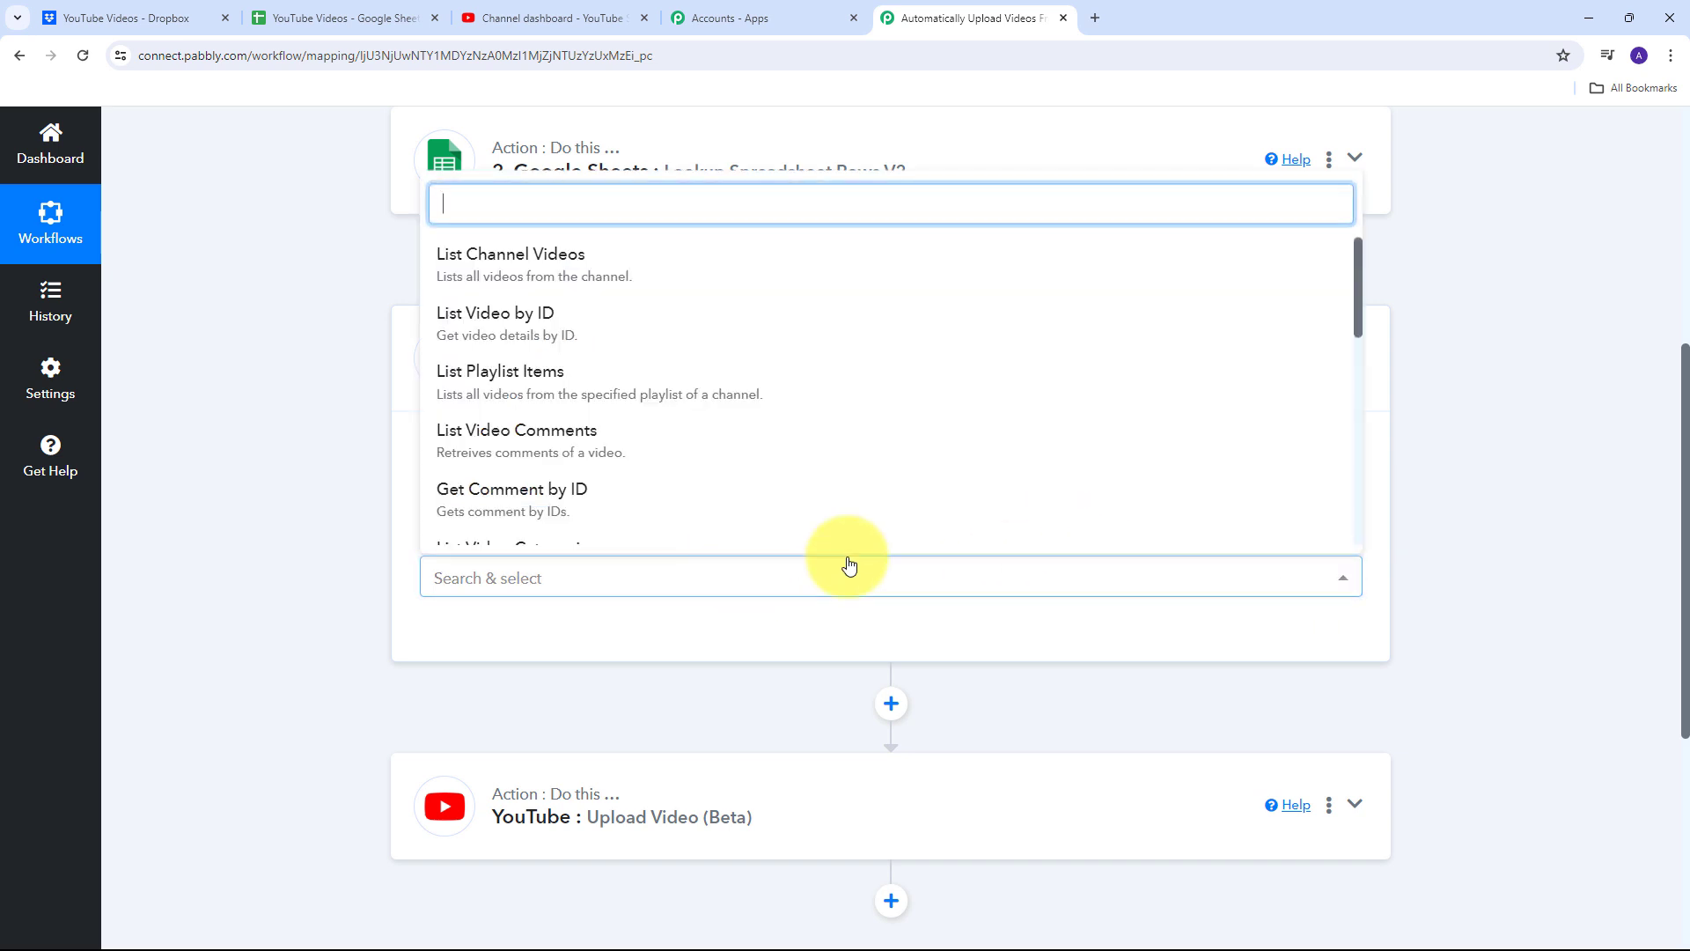
{"action": "scroll", "coordinate": [656, 422], "scroll_direction": "down", "scroll_amount": 2}
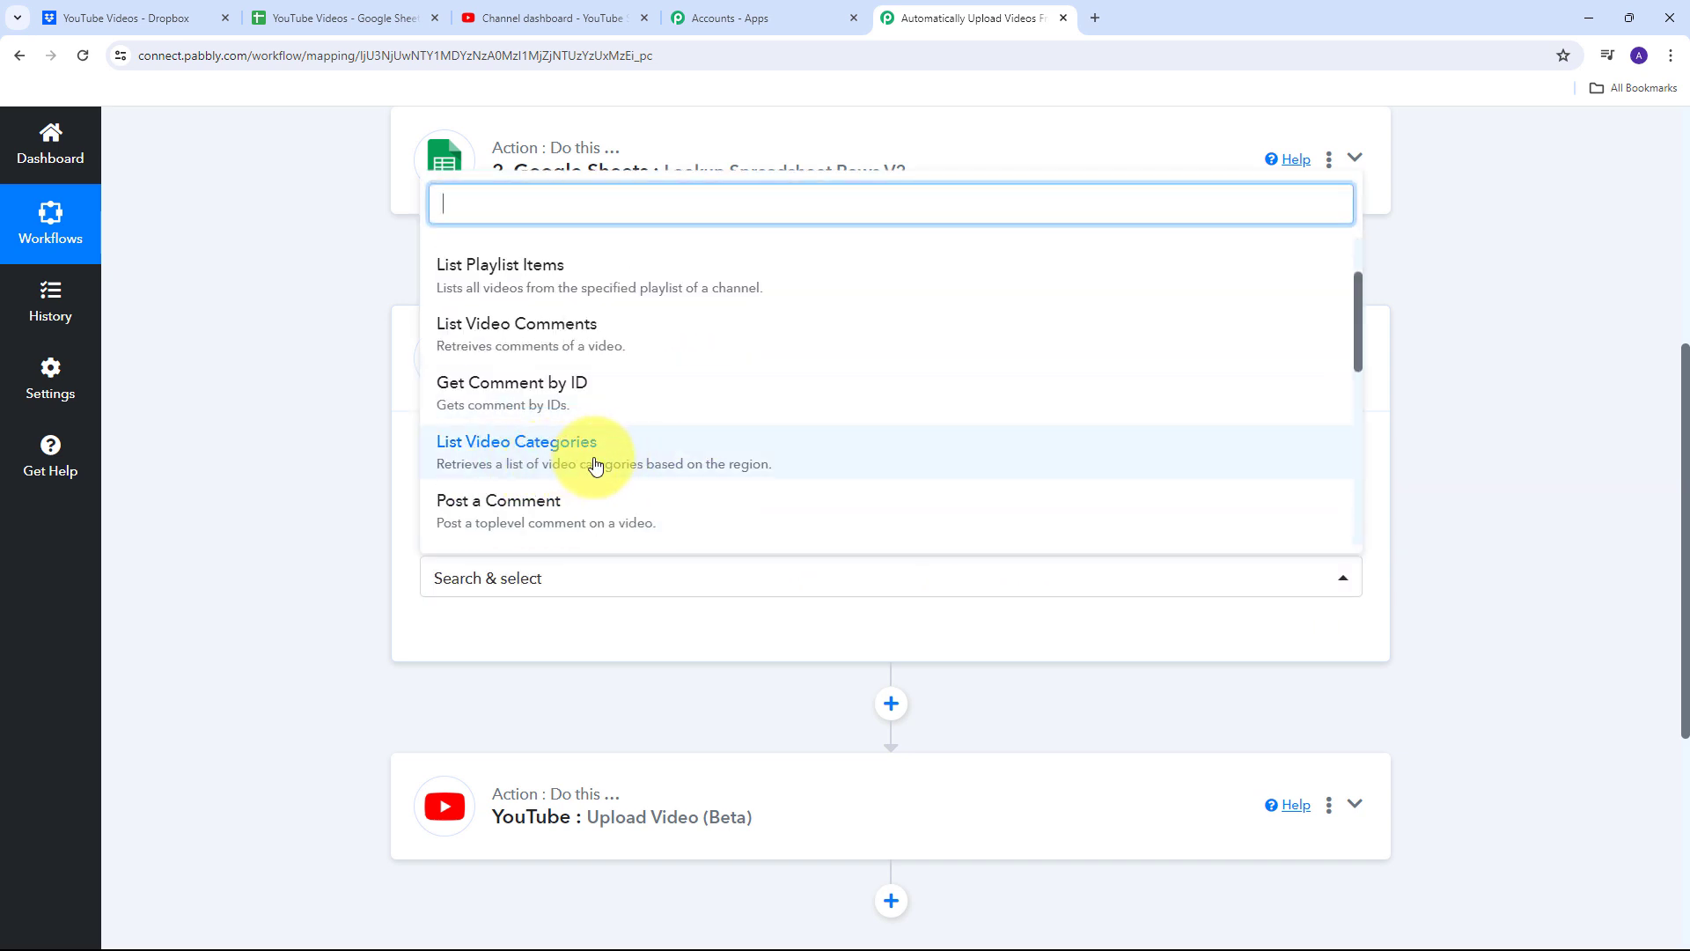
{"action": "left_click", "coordinate": [529, 464]}
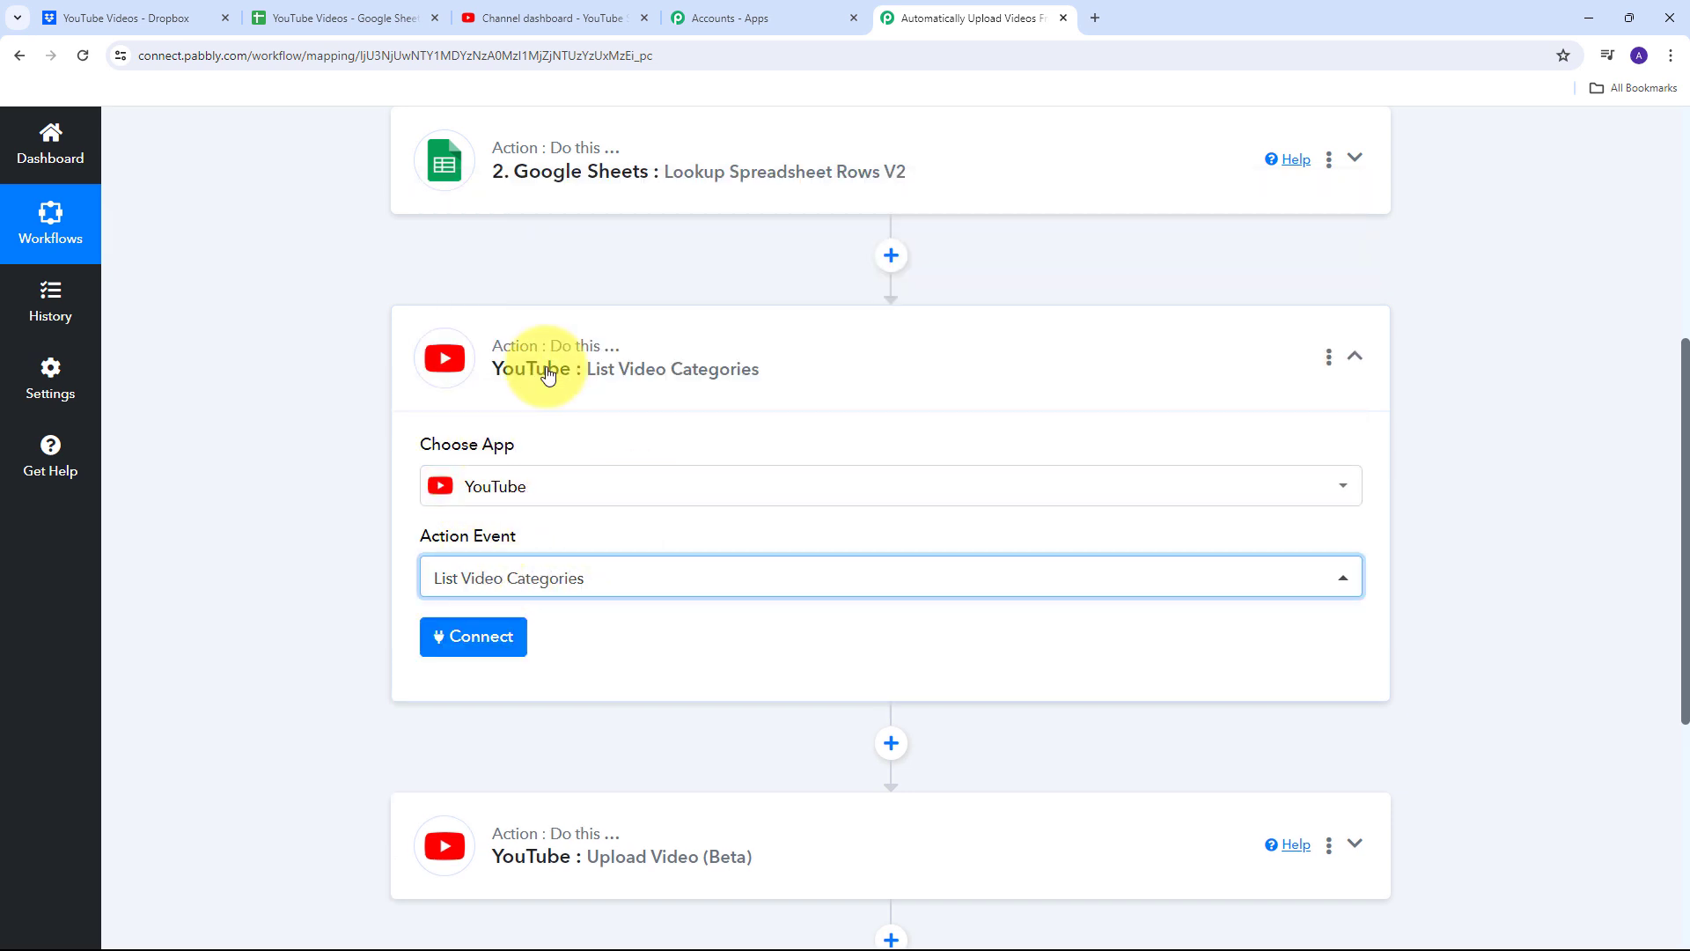
{"action": "left_click", "coordinate": [482, 645]}
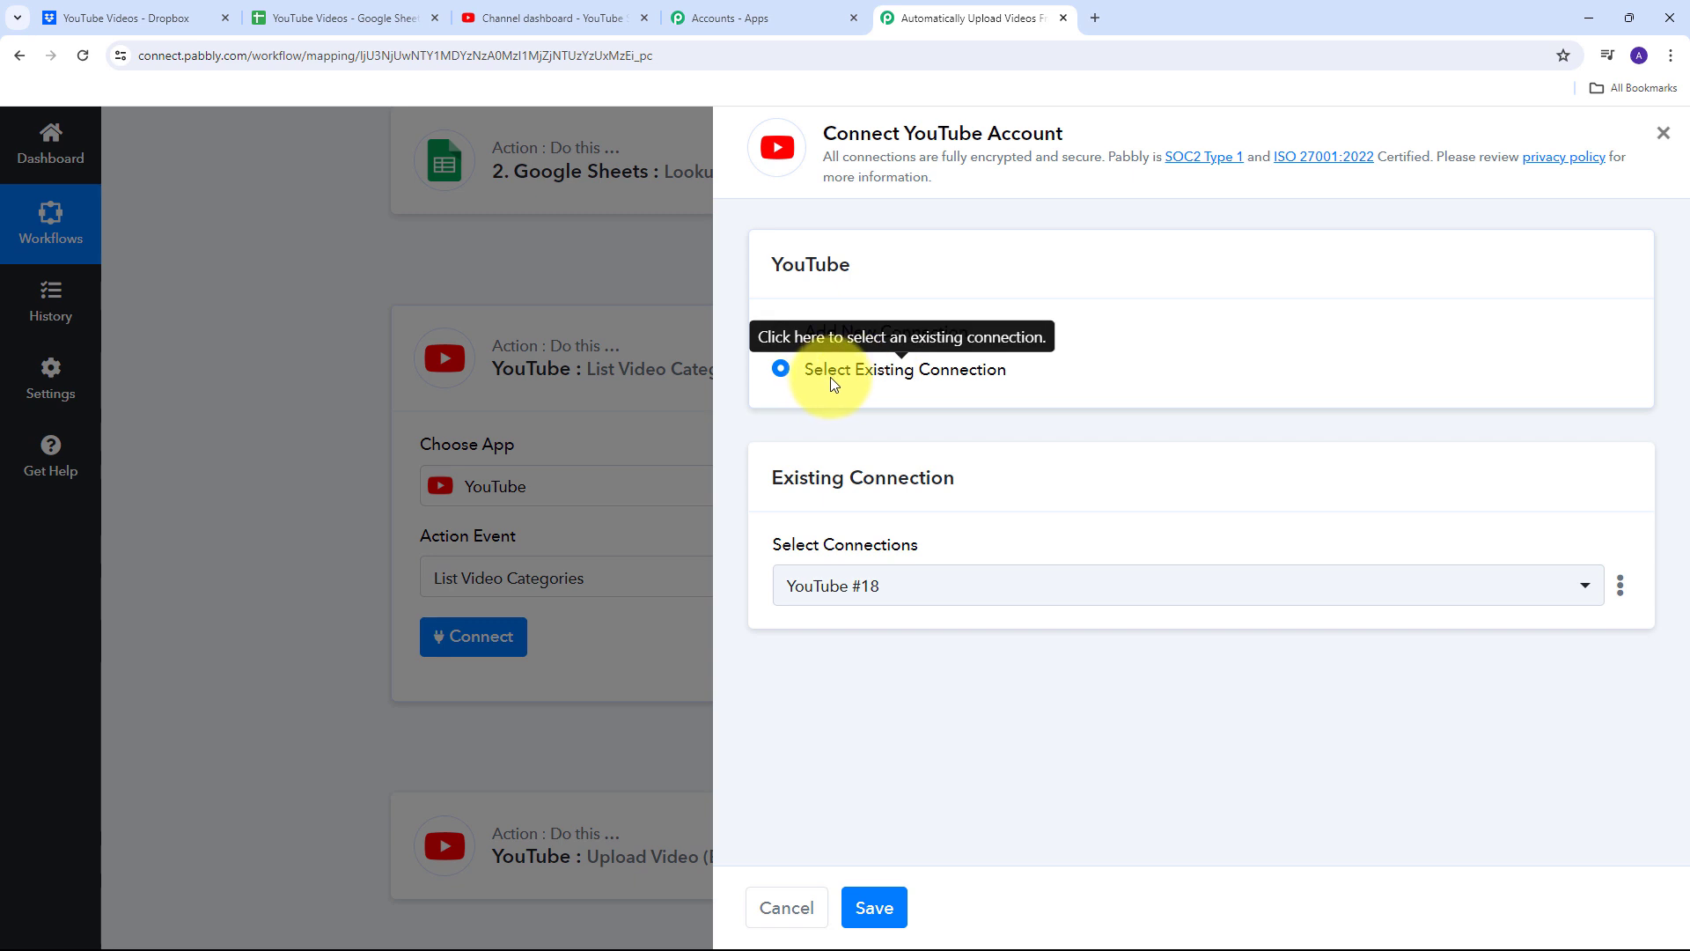
{"action": "left_click", "coordinate": [874, 908]}
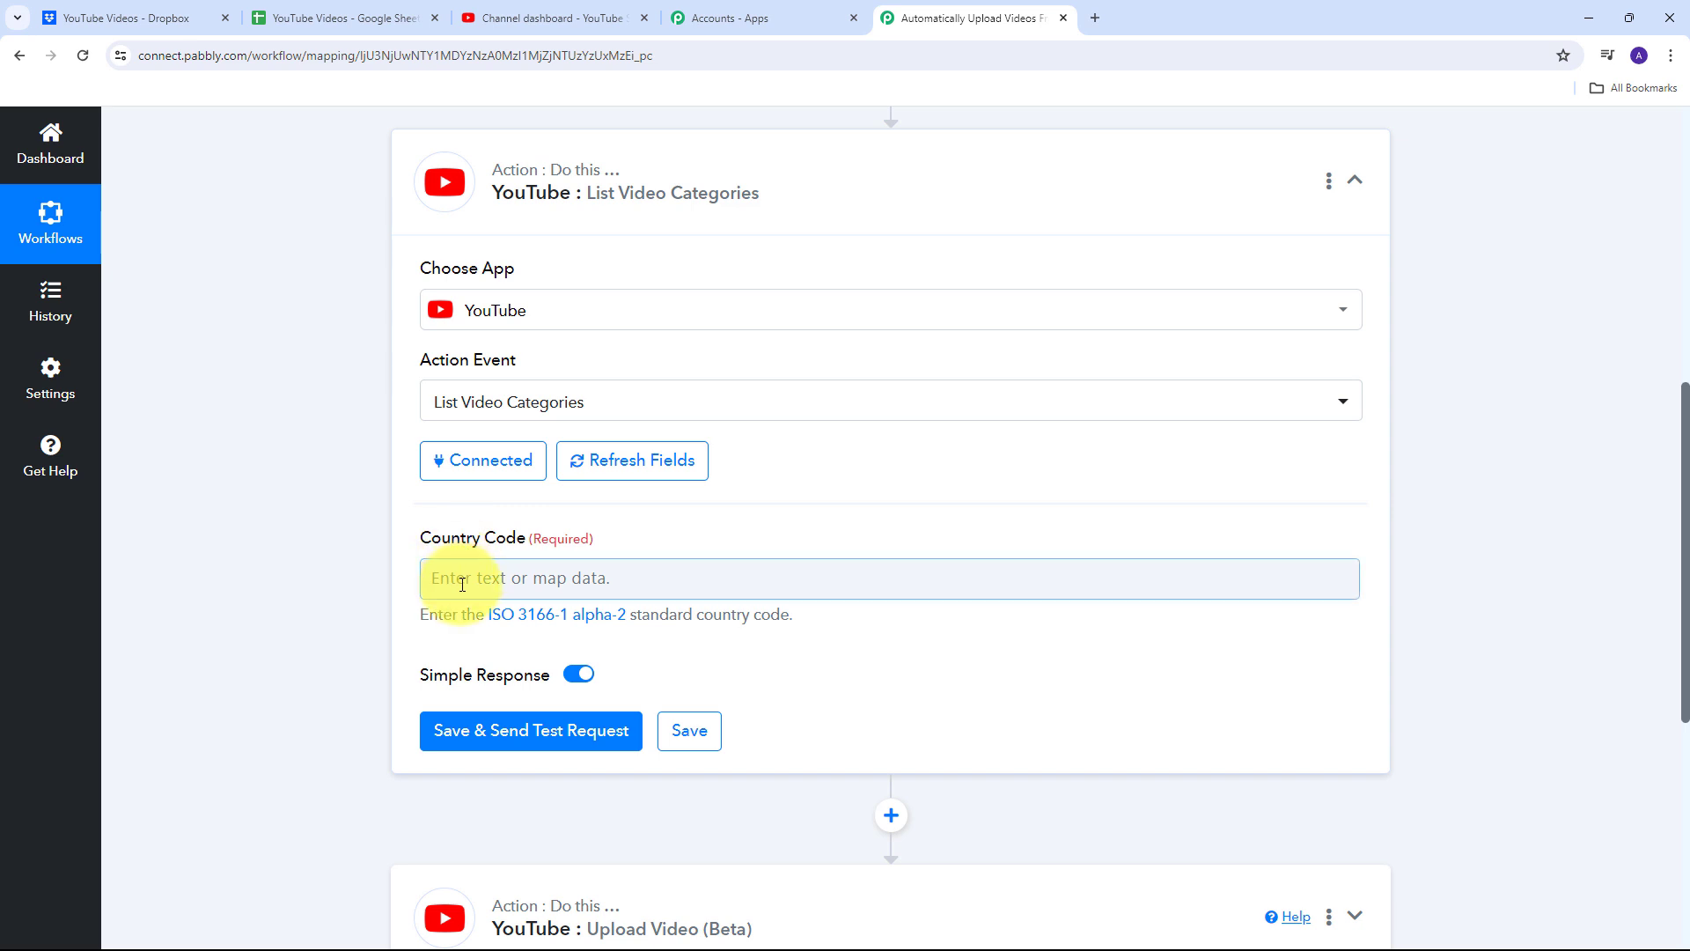
Set the Country Code to IN, then save the List Video Categories step and send a test request.
{"action": "left_click", "coordinate": [462, 585]}
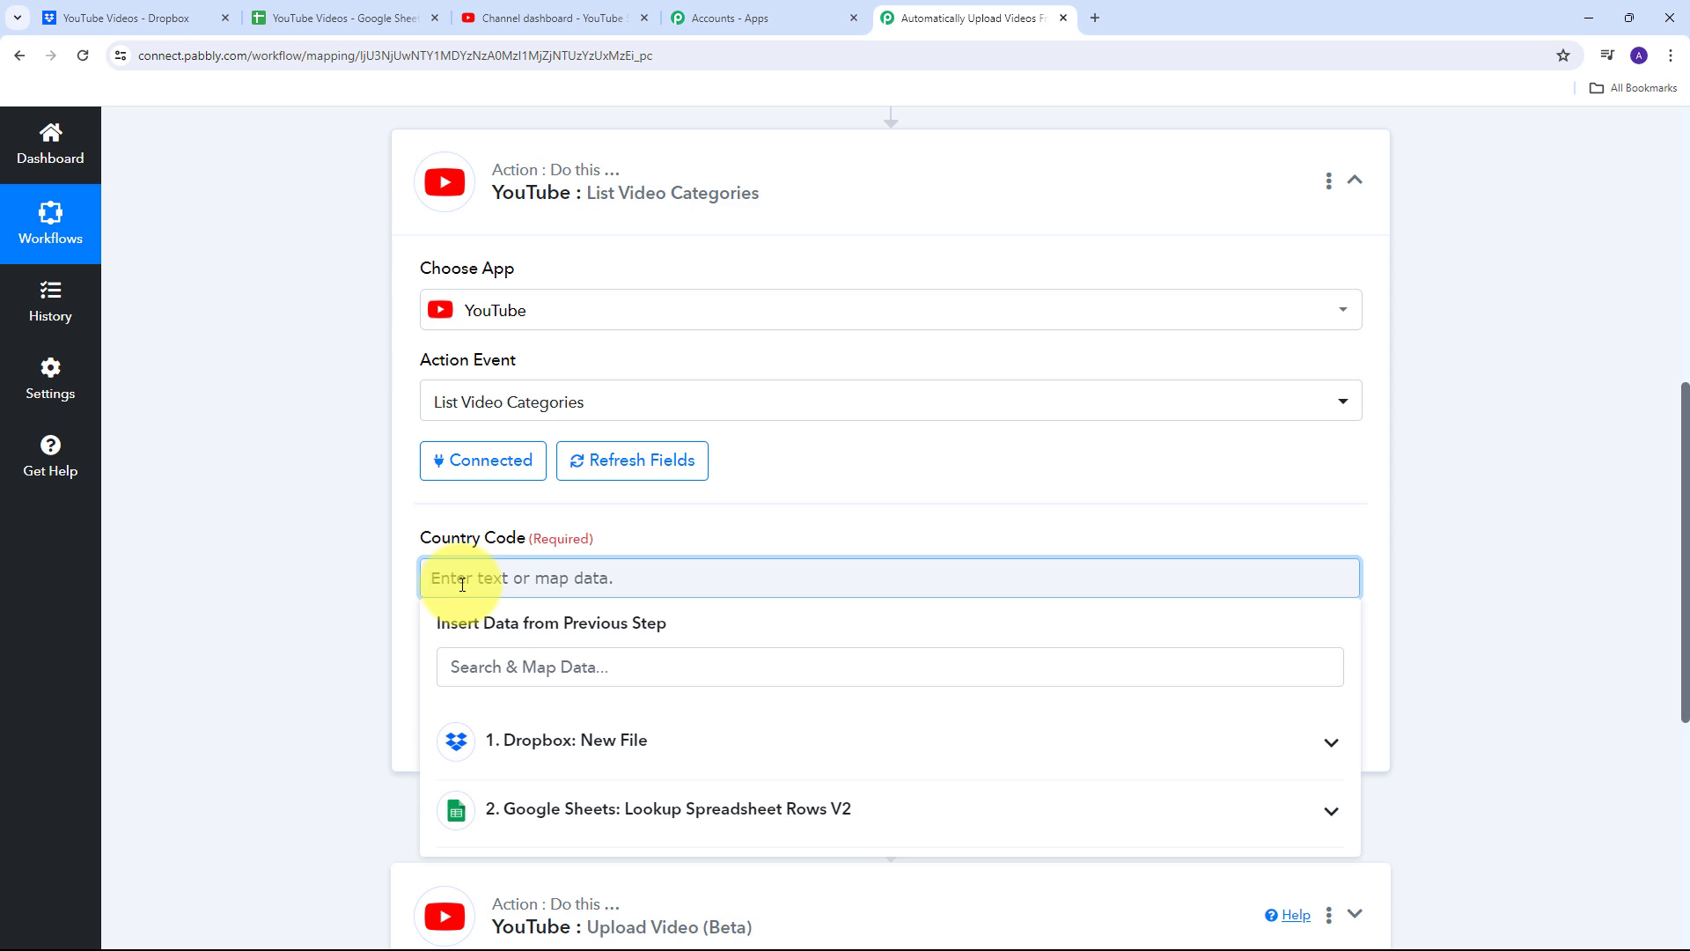
{"action": "type", "text": "IN"}
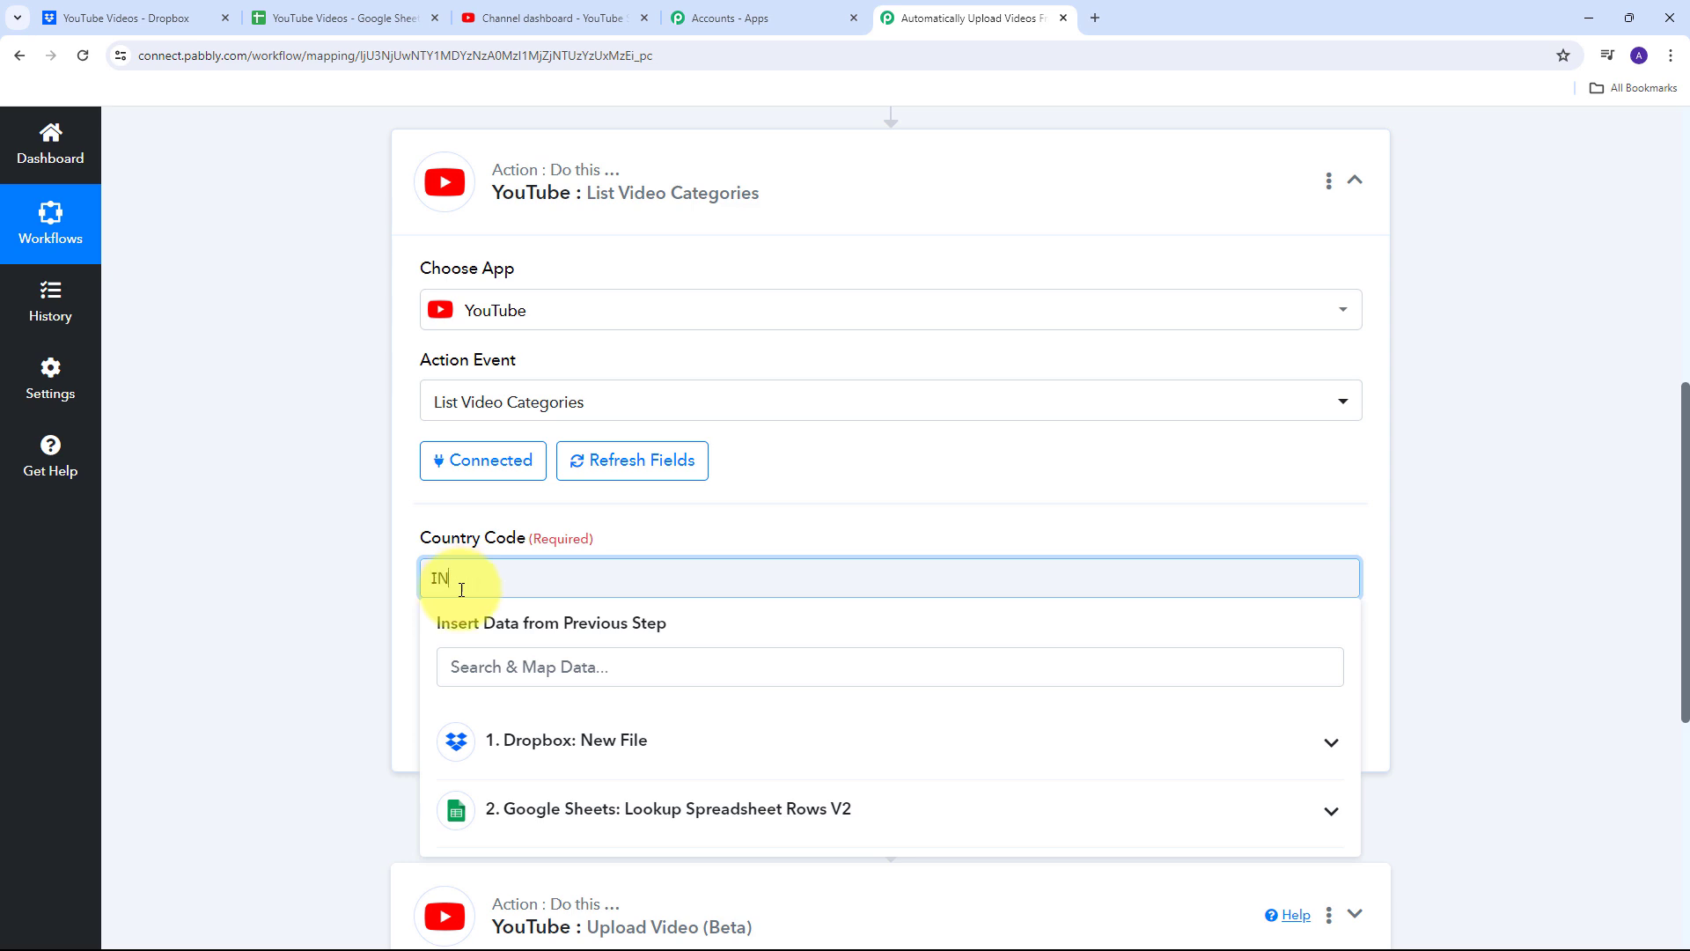
{"action": "left_click", "coordinate": [389, 568]}
{"action": "scroll", "coordinate": [359, 552], "scroll_direction": "down", "scroll_amount": 2}
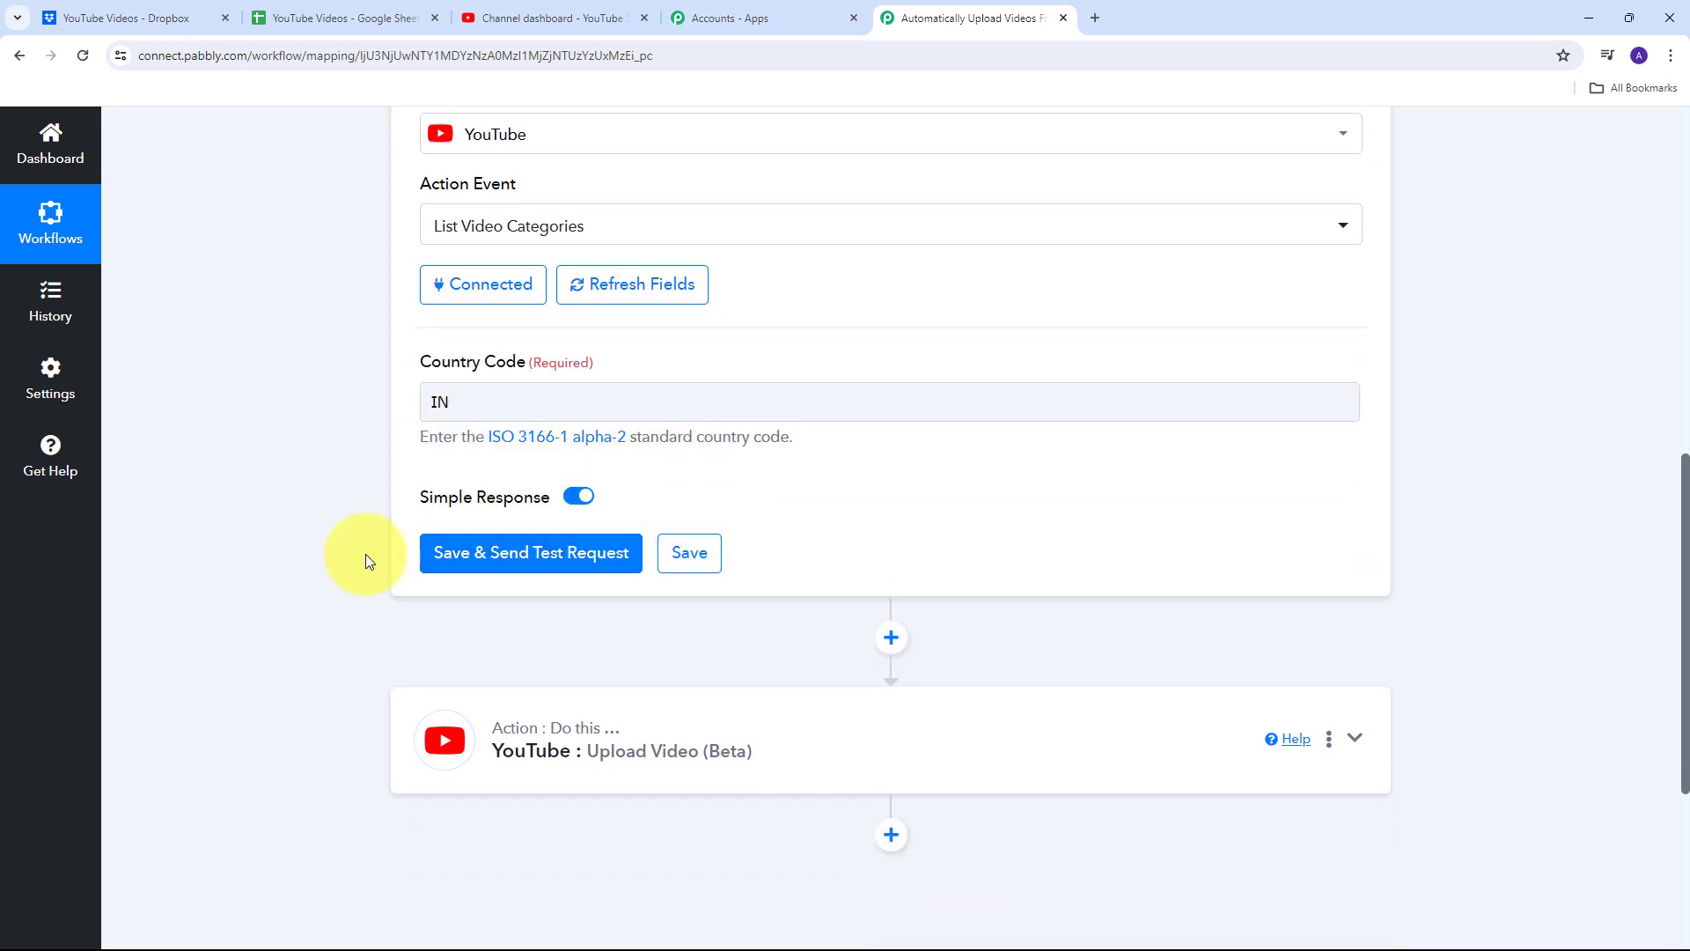
{"action": "left_click", "coordinate": [519, 561]}
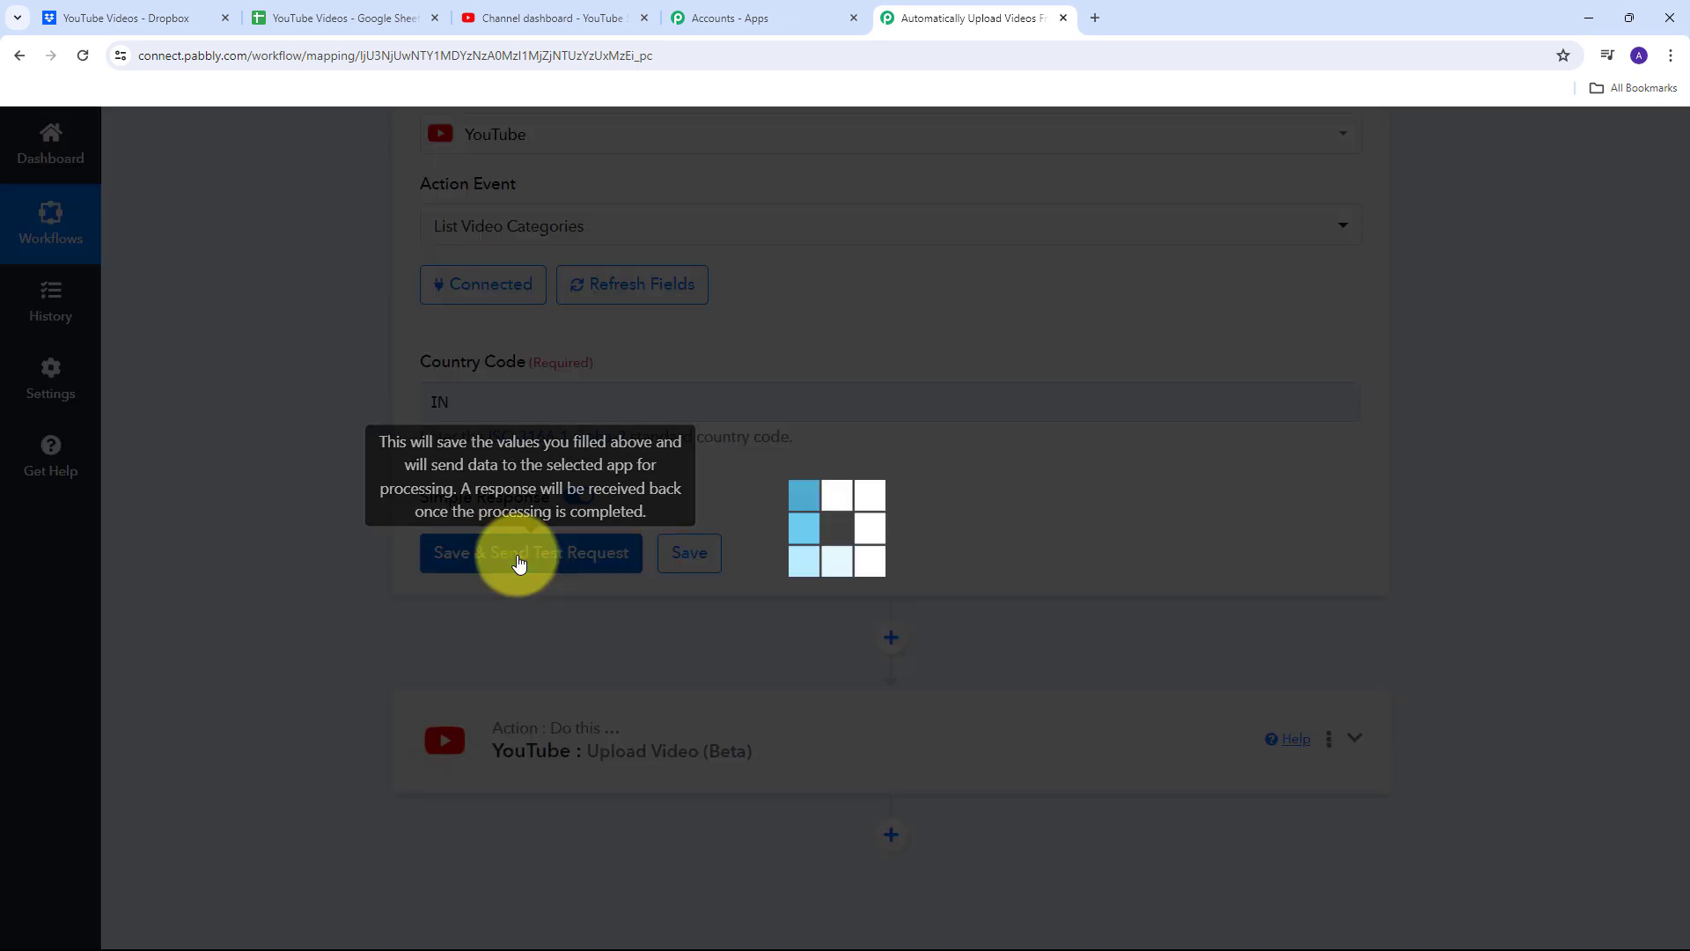
Examine the List Video Categories response, matching each category's Id to its Snippet Title.
{"action": "scroll", "coordinate": [1477, 452], "scroll_direction": "up", "scroll_amount": 3}
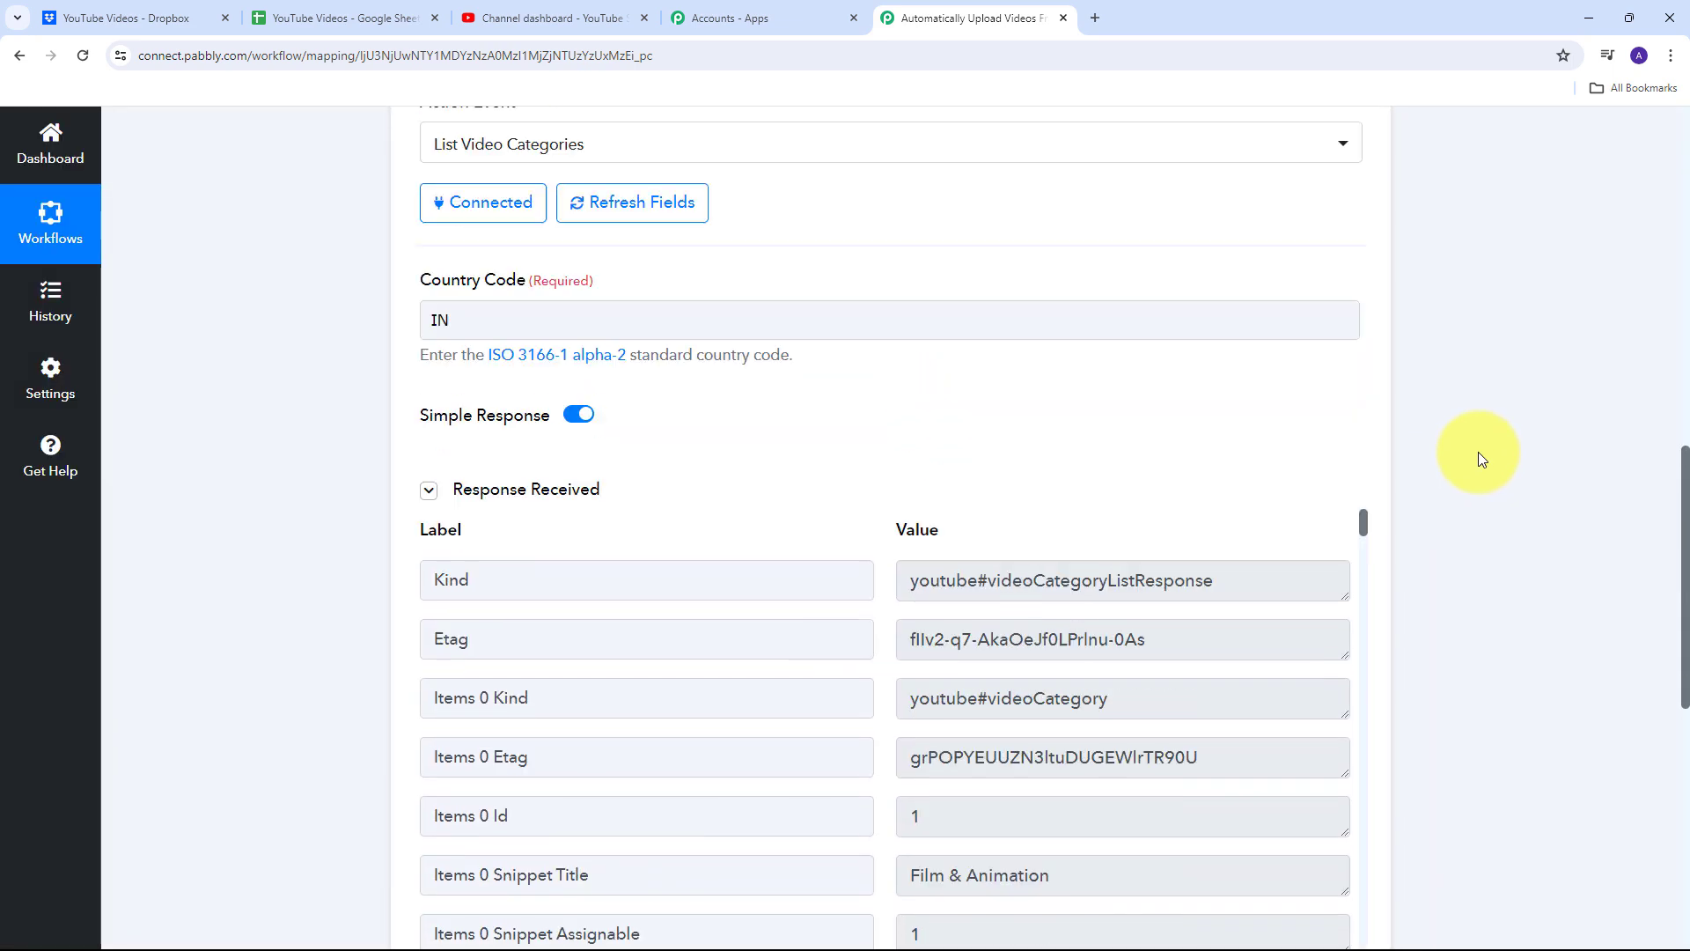
{"action": "scroll", "coordinate": [1445, 466], "scroll_direction": "down", "scroll_amount": 2}
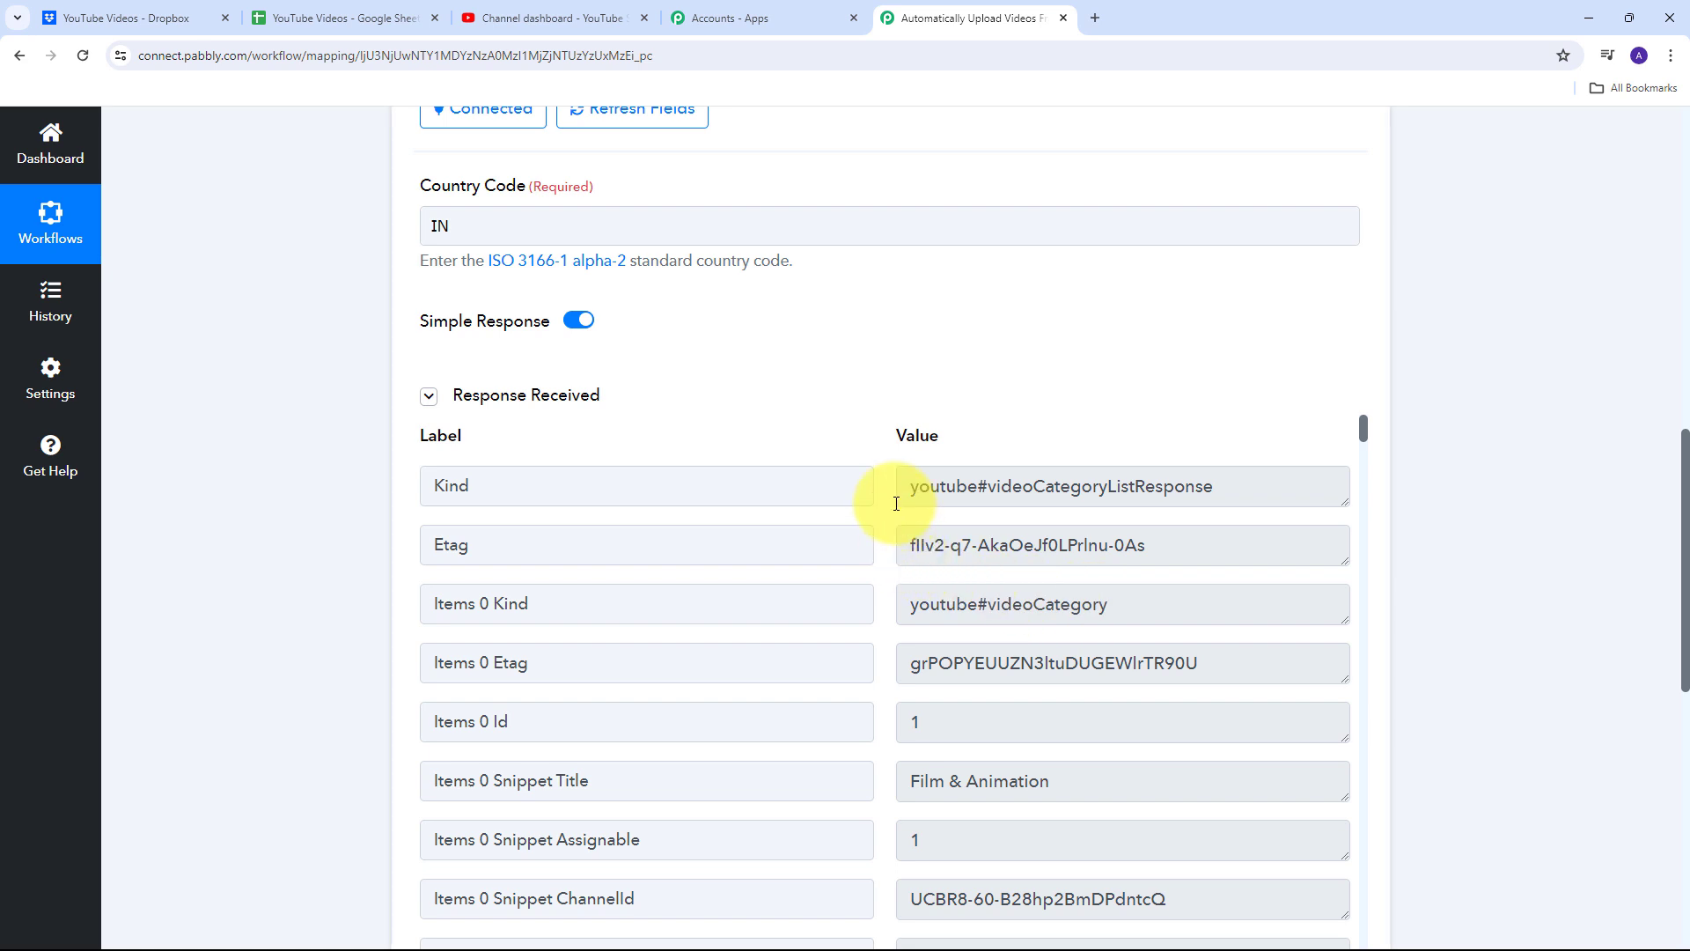
{"action": "scroll", "coordinate": [889, 466], "scroll_direction": "down", "scroll_amount": 1}
{"action": "scroll", "coordinate": [880, 444], "scroll_direction": "down", "scroll_amount": 3}
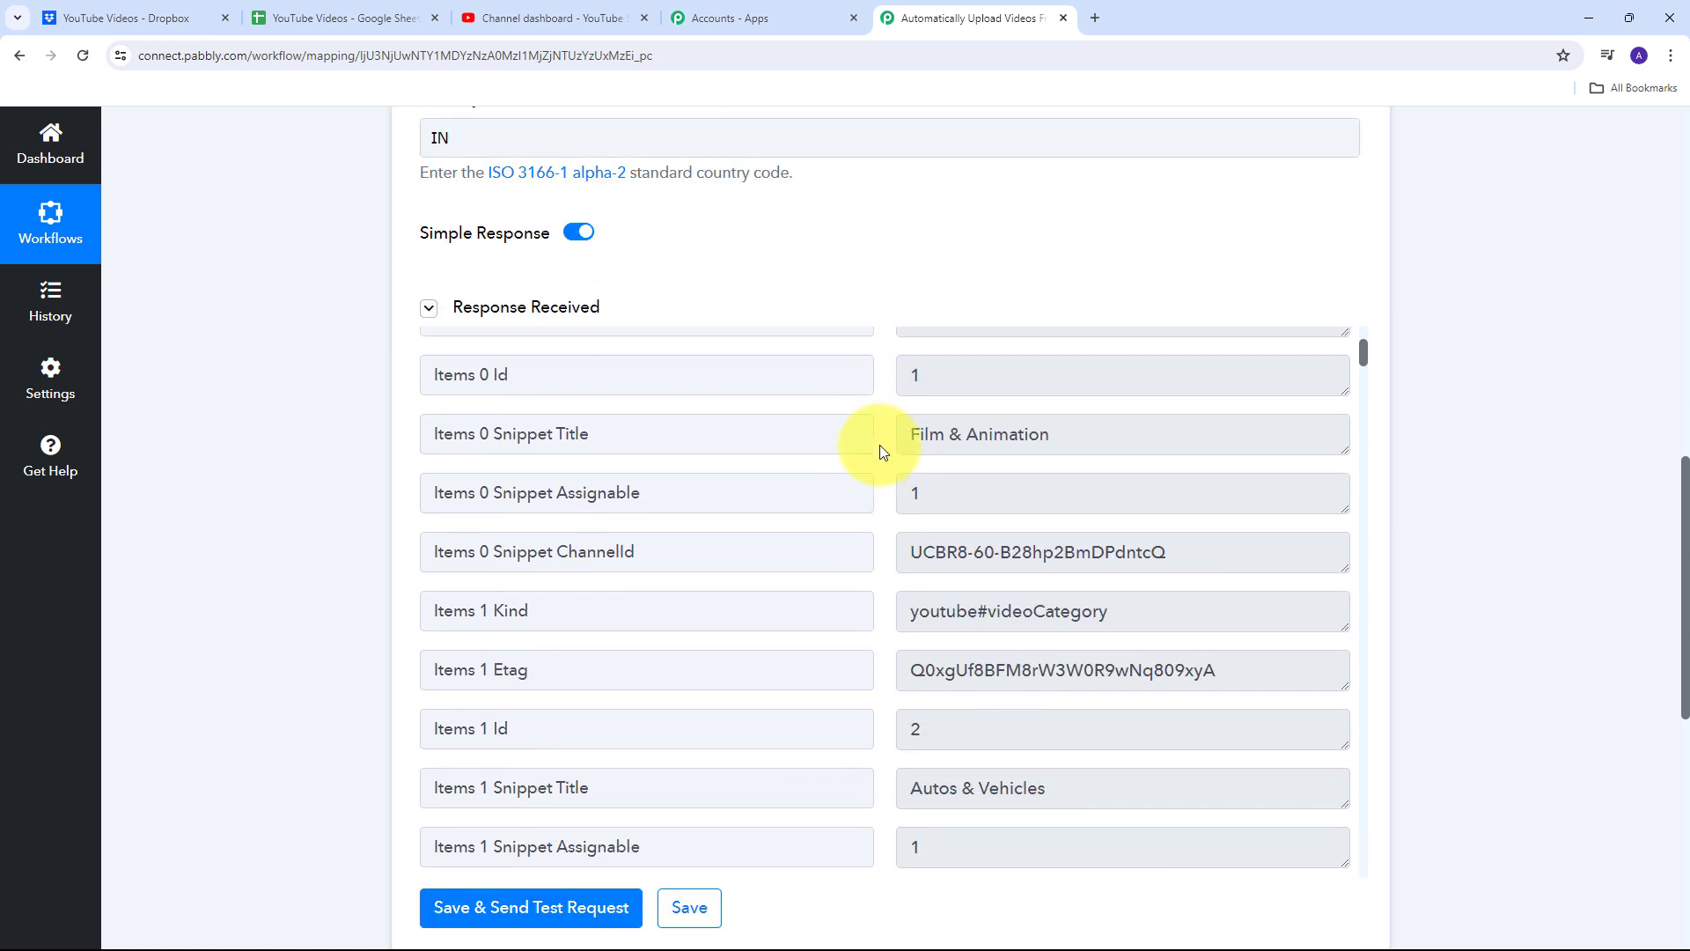
{"action": "scroll", "coordinate": [883, 452], "scroll_direction": "up", "scroll_amount": 3}
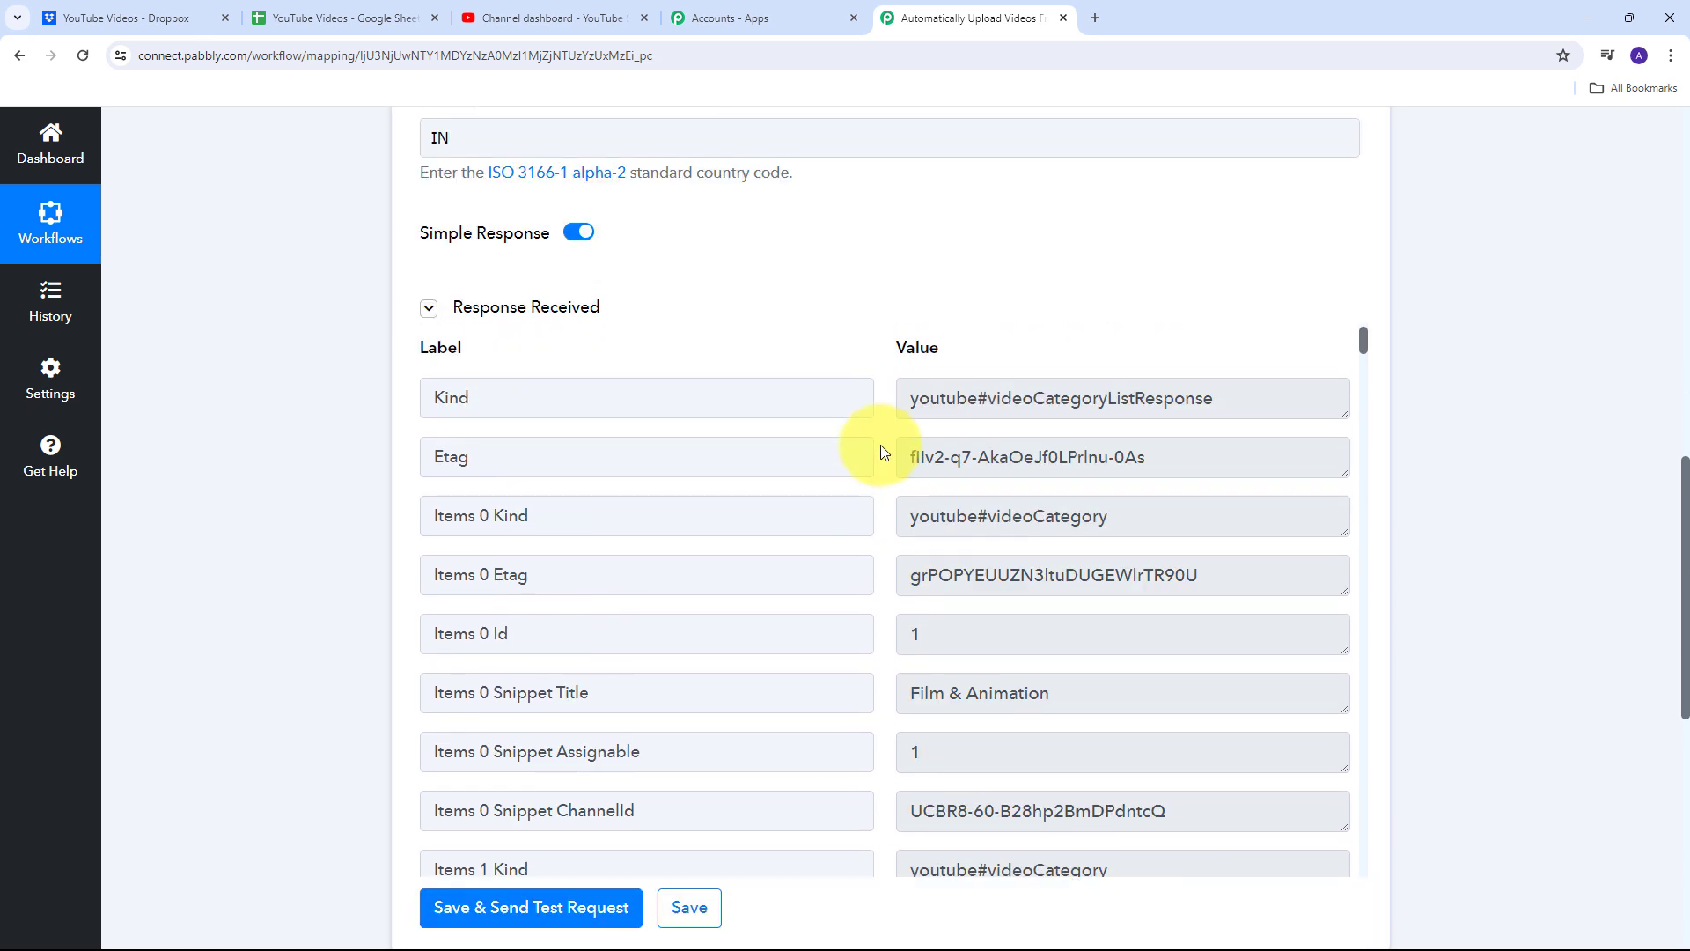
{"action": "scroll", "coordinate": [898, 488], "scroll_direction": "down", "scroll_amount": 1}
{"action": "double_click", "coordinate": [1012, 546]}
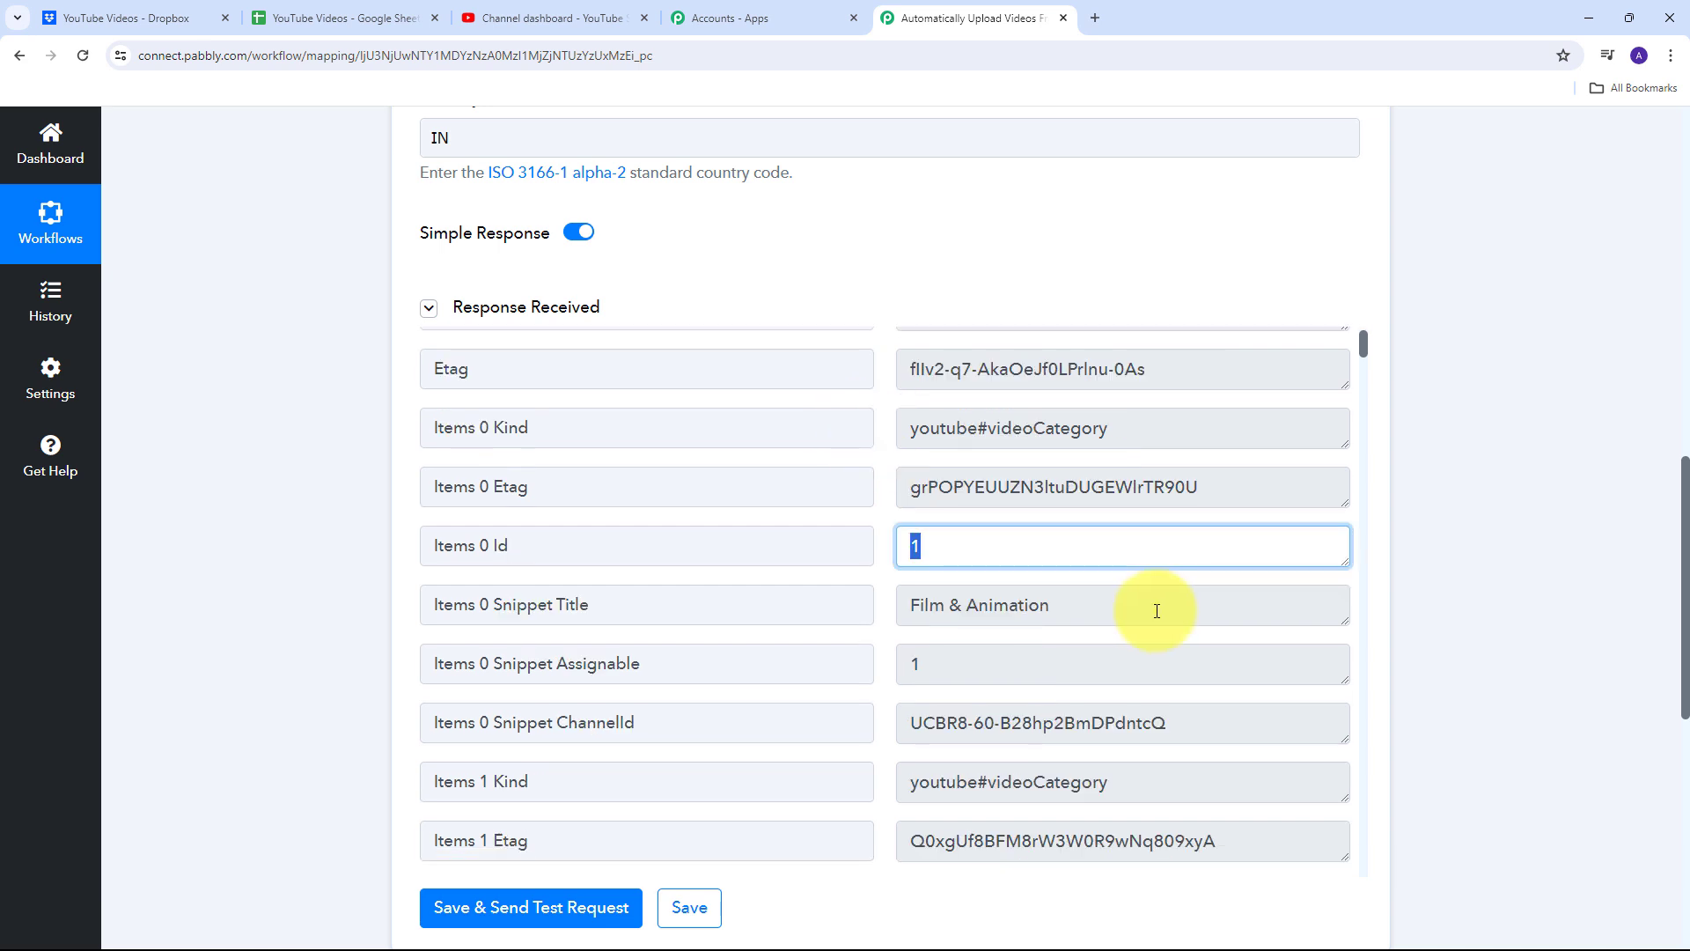
{"action": "triple_click", "coordinate": [1161, 602]}
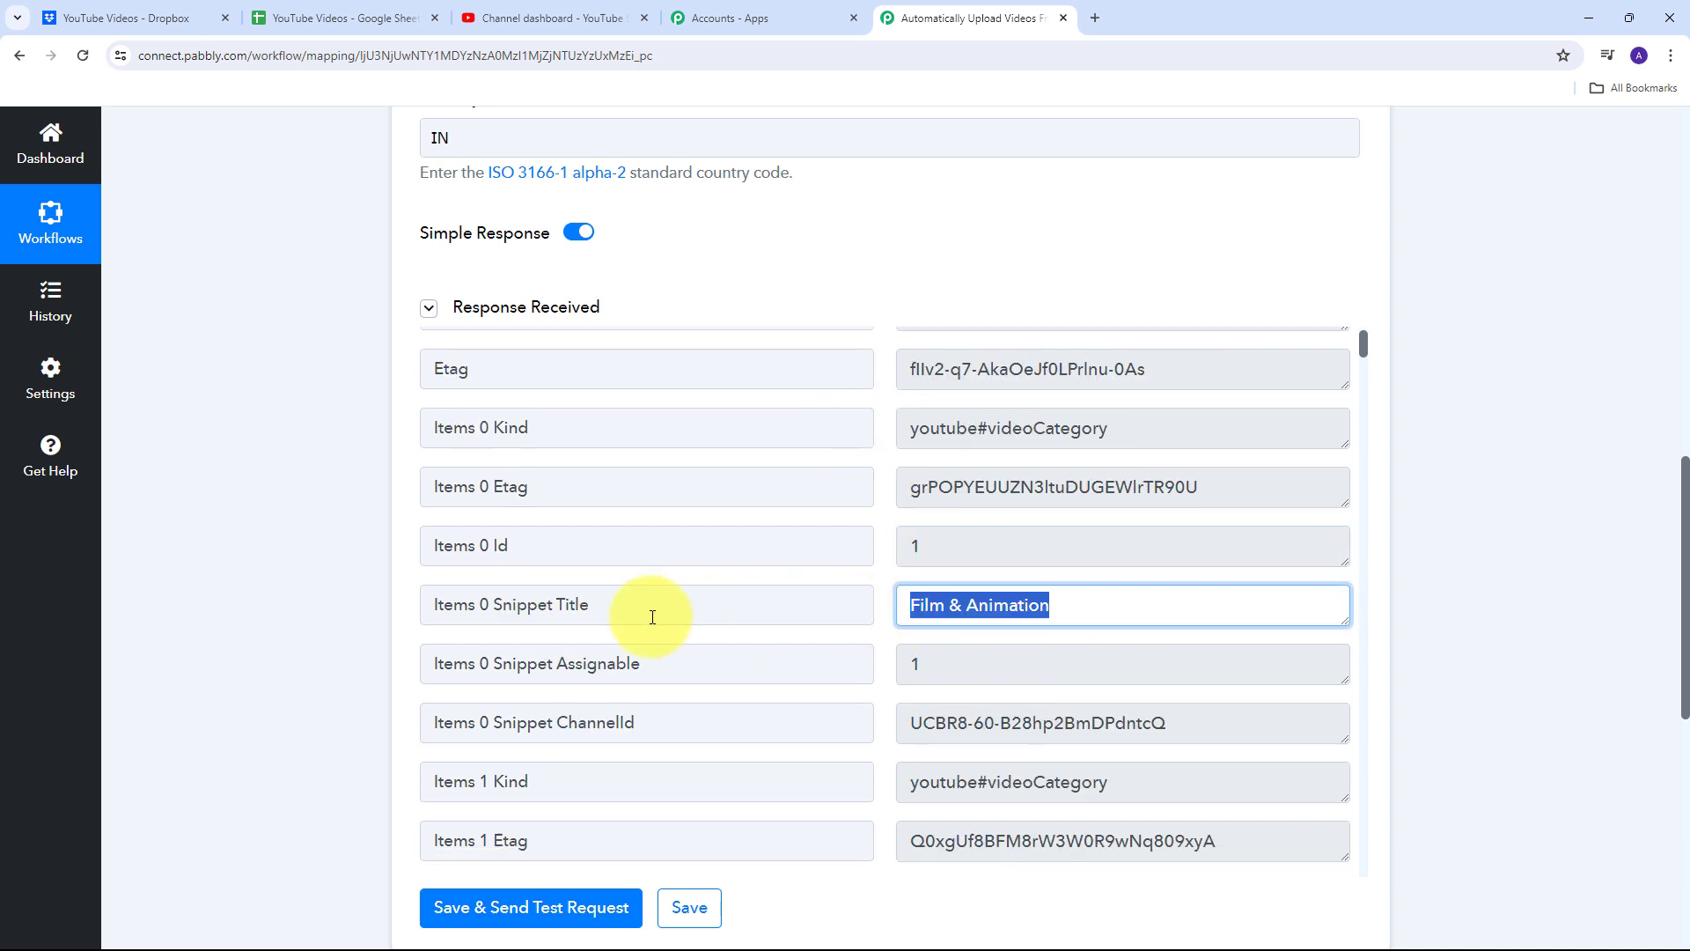
{"action": "key", "text": "shift+Tab"}
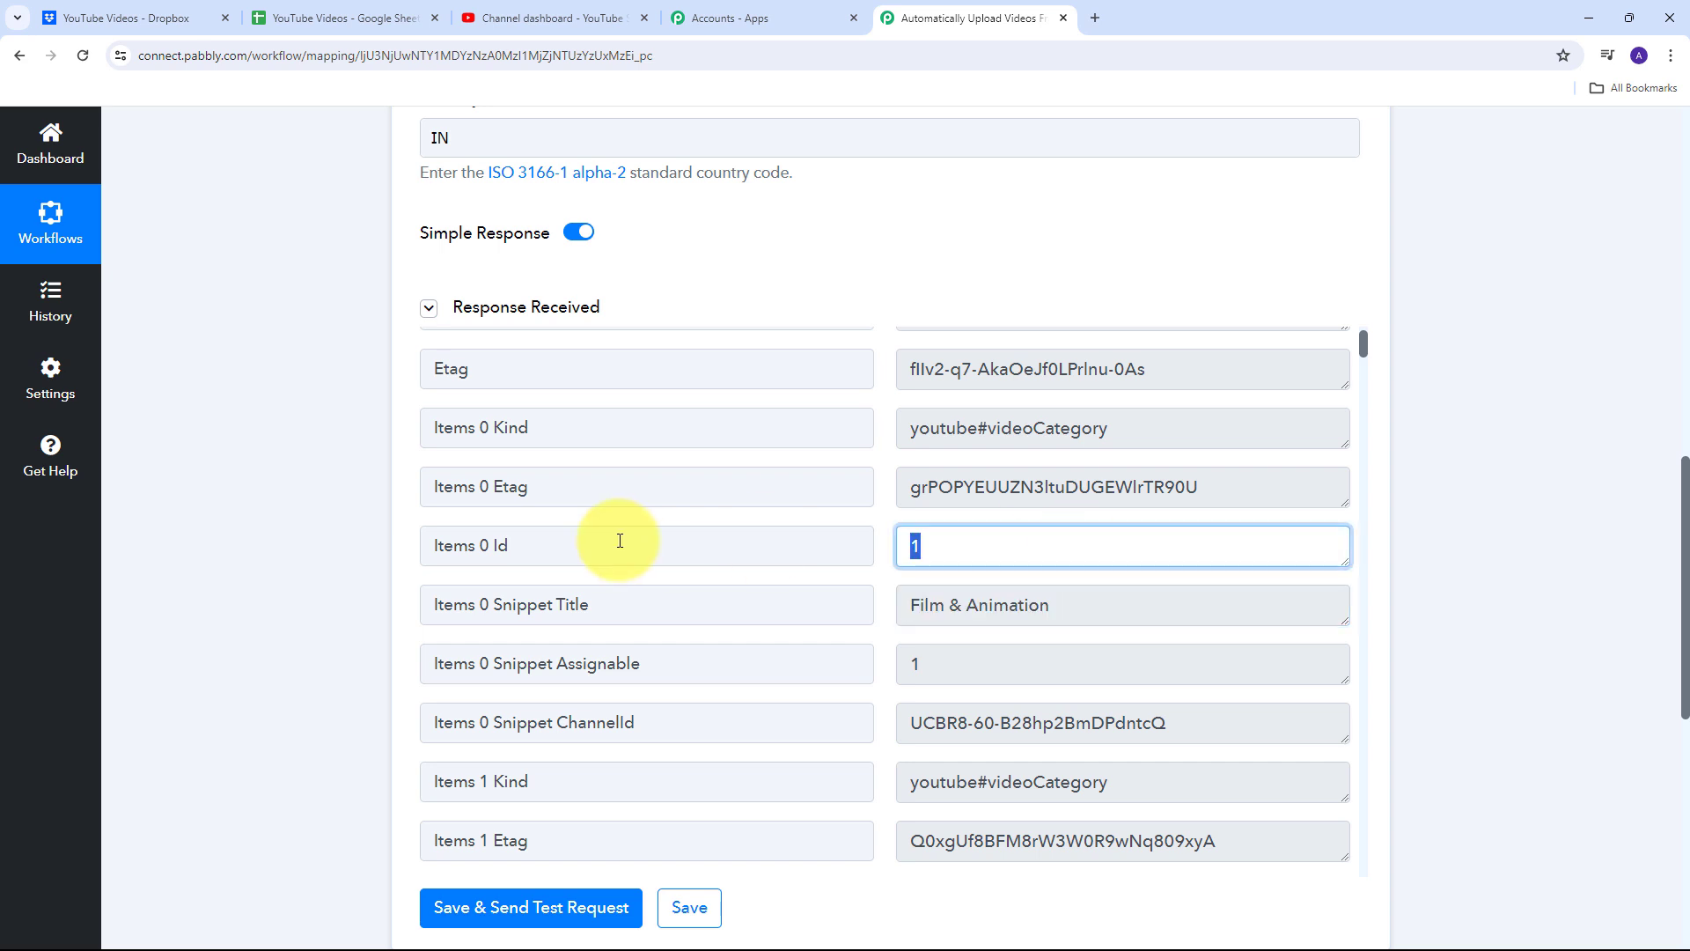
{"action": "scroll", "coordinate": [1037, 584], "scroll_direction": "down", "scroll_amount": 3}
{"action": "scroll", "coordinate": [1035, 564], "scroll_direction": "down", "scroll_amount": 1}
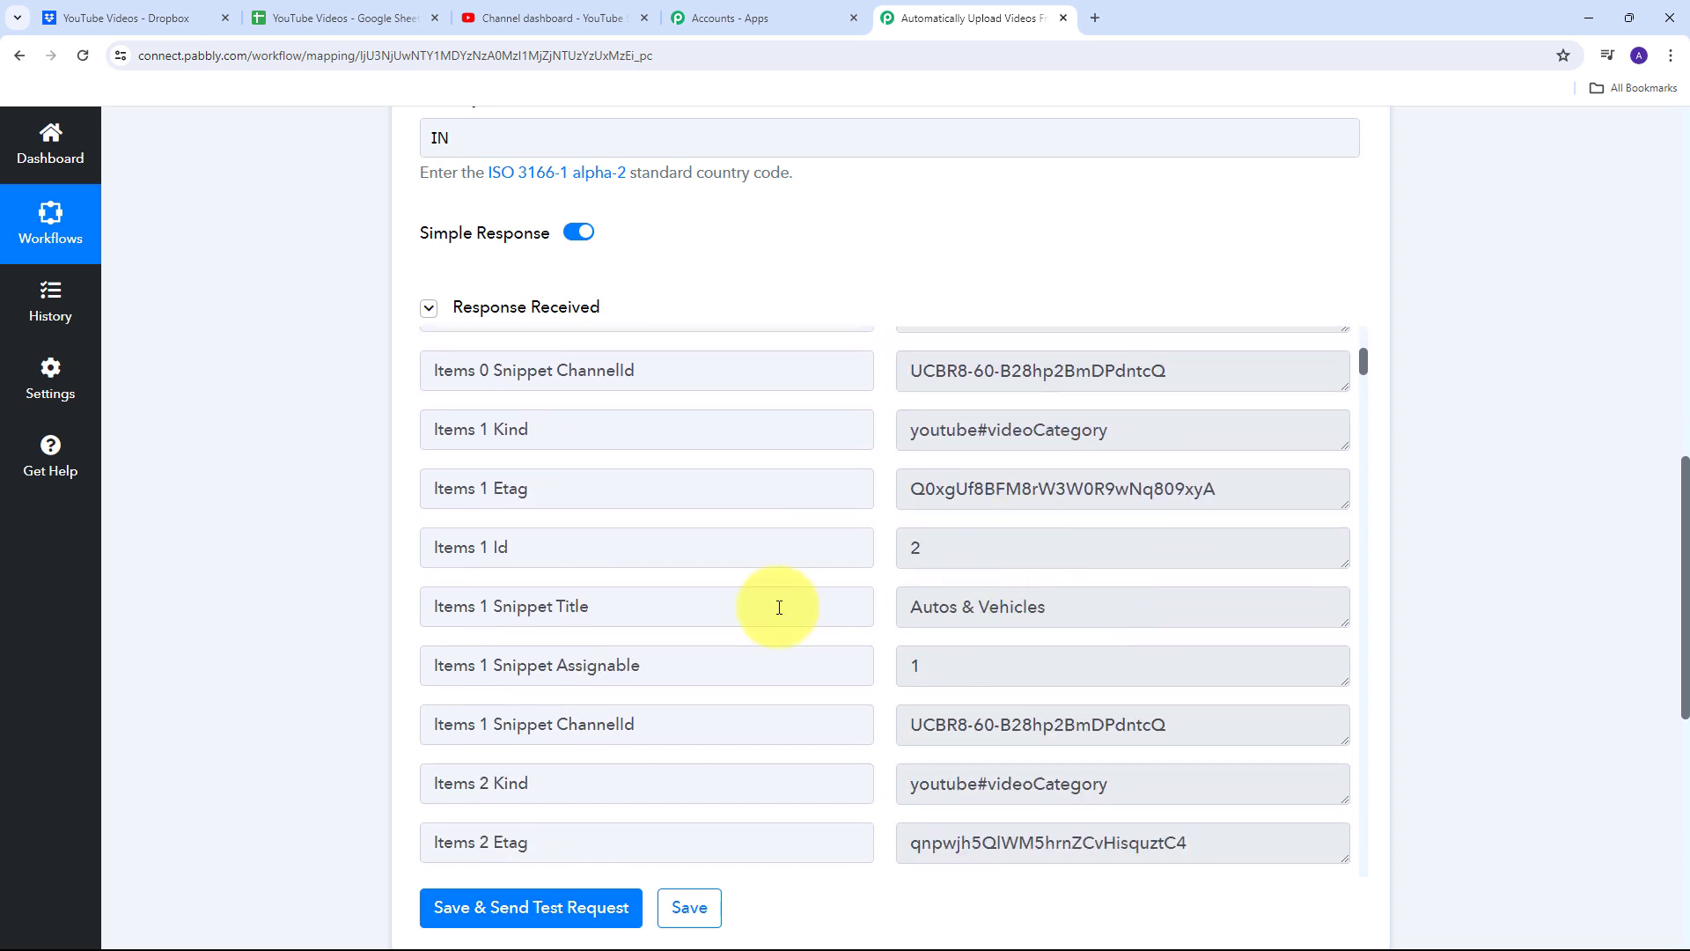
{"action": "triple_click", "coordinate": [1153, 610]}
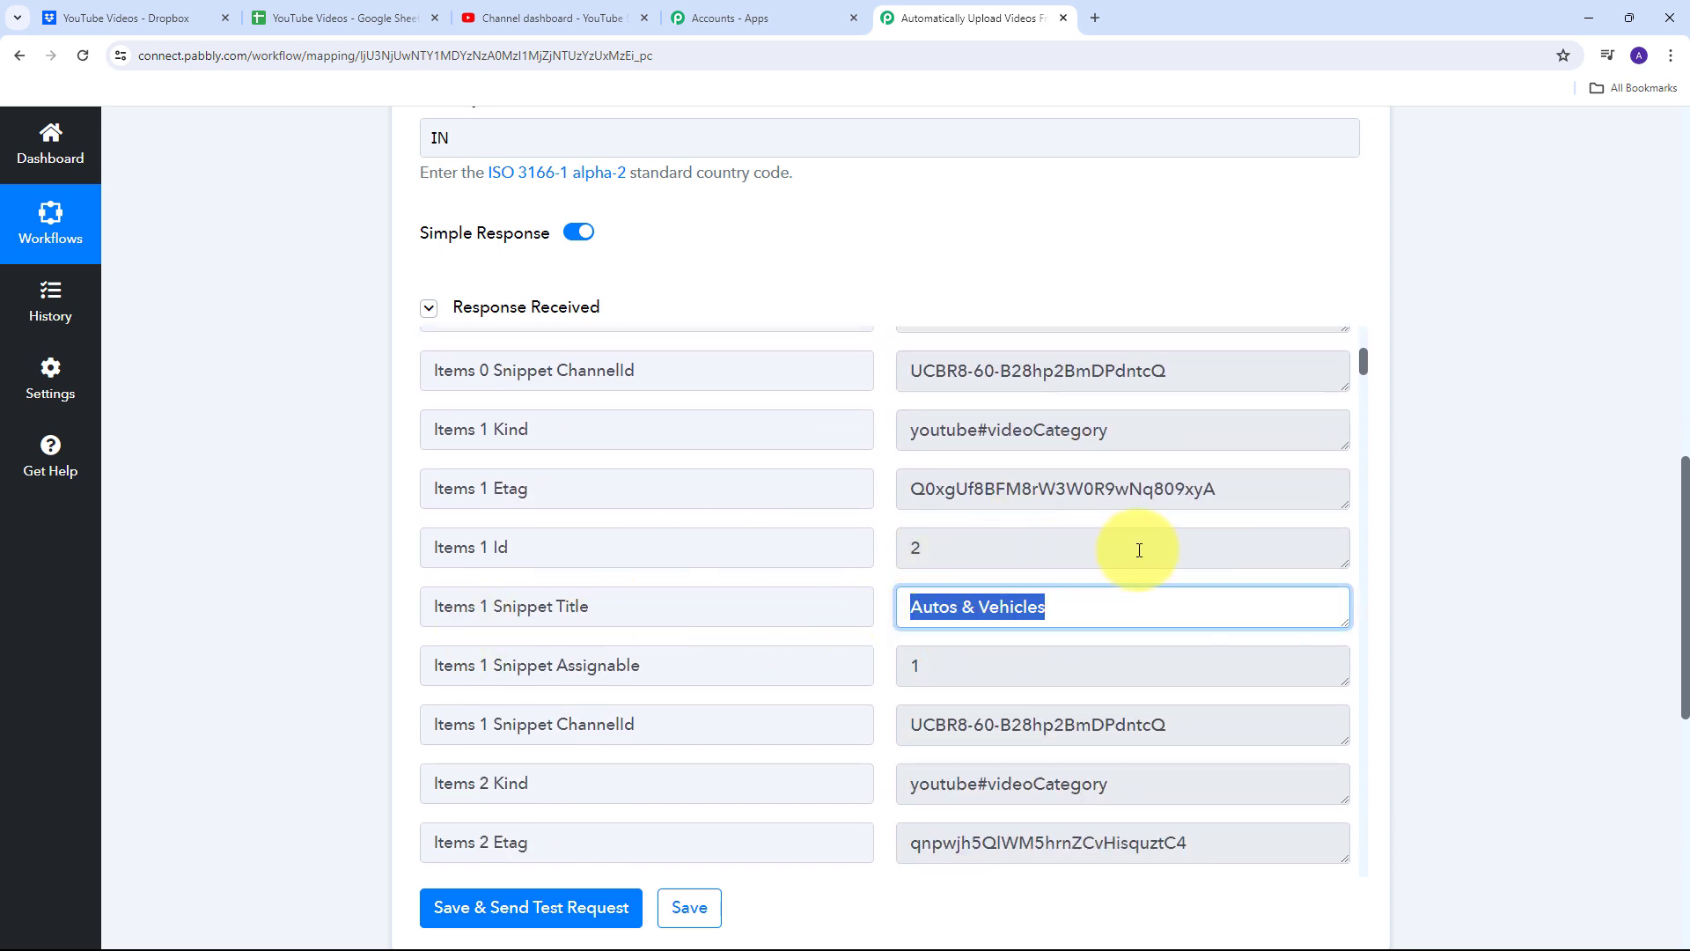
{"action": "key", "text": "shift+Tab"}
{"action": "scroll", "coordinate": [1070, 579], "scroll_direction": "down", "scroll_amount": 4}
{"action": "triple_click", "coordinate": [1073, 595]}
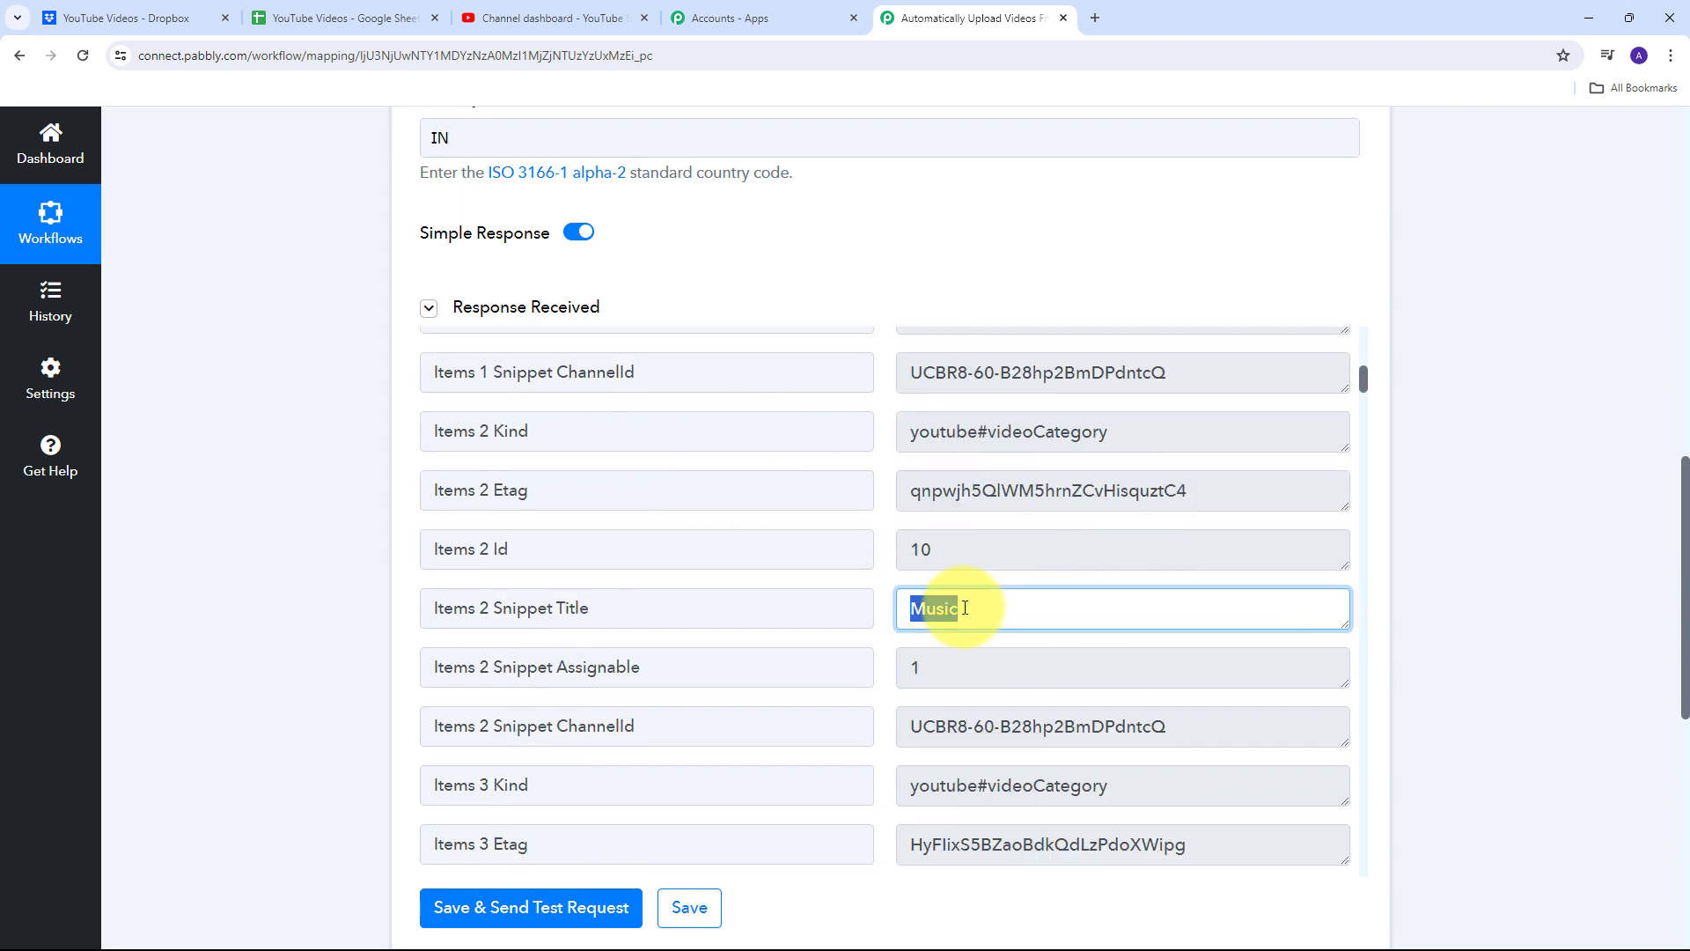
{"action": "key", "text": "shift+Tab"}
{"action": "scroll", "coordinate": [981, 528], "scroll_direction": "down", "scroll_amount": 10}
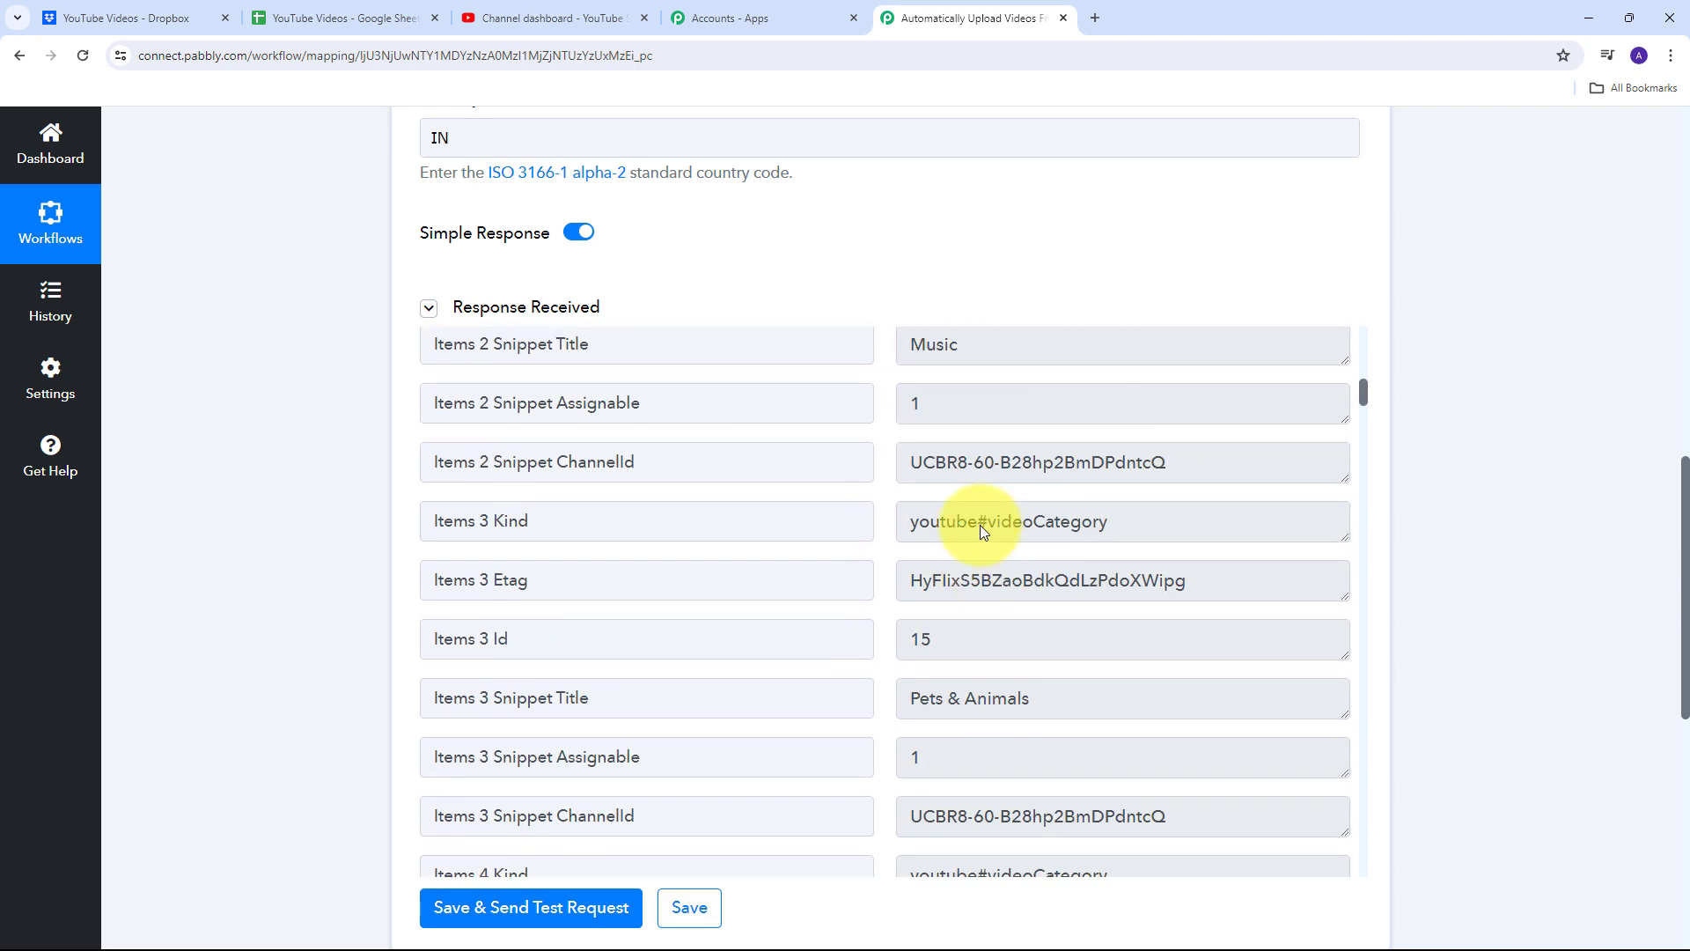
{"action": "scroll", "coordinate": [979, 525], "scroll_direction": "down", "scroll_amount": 3}
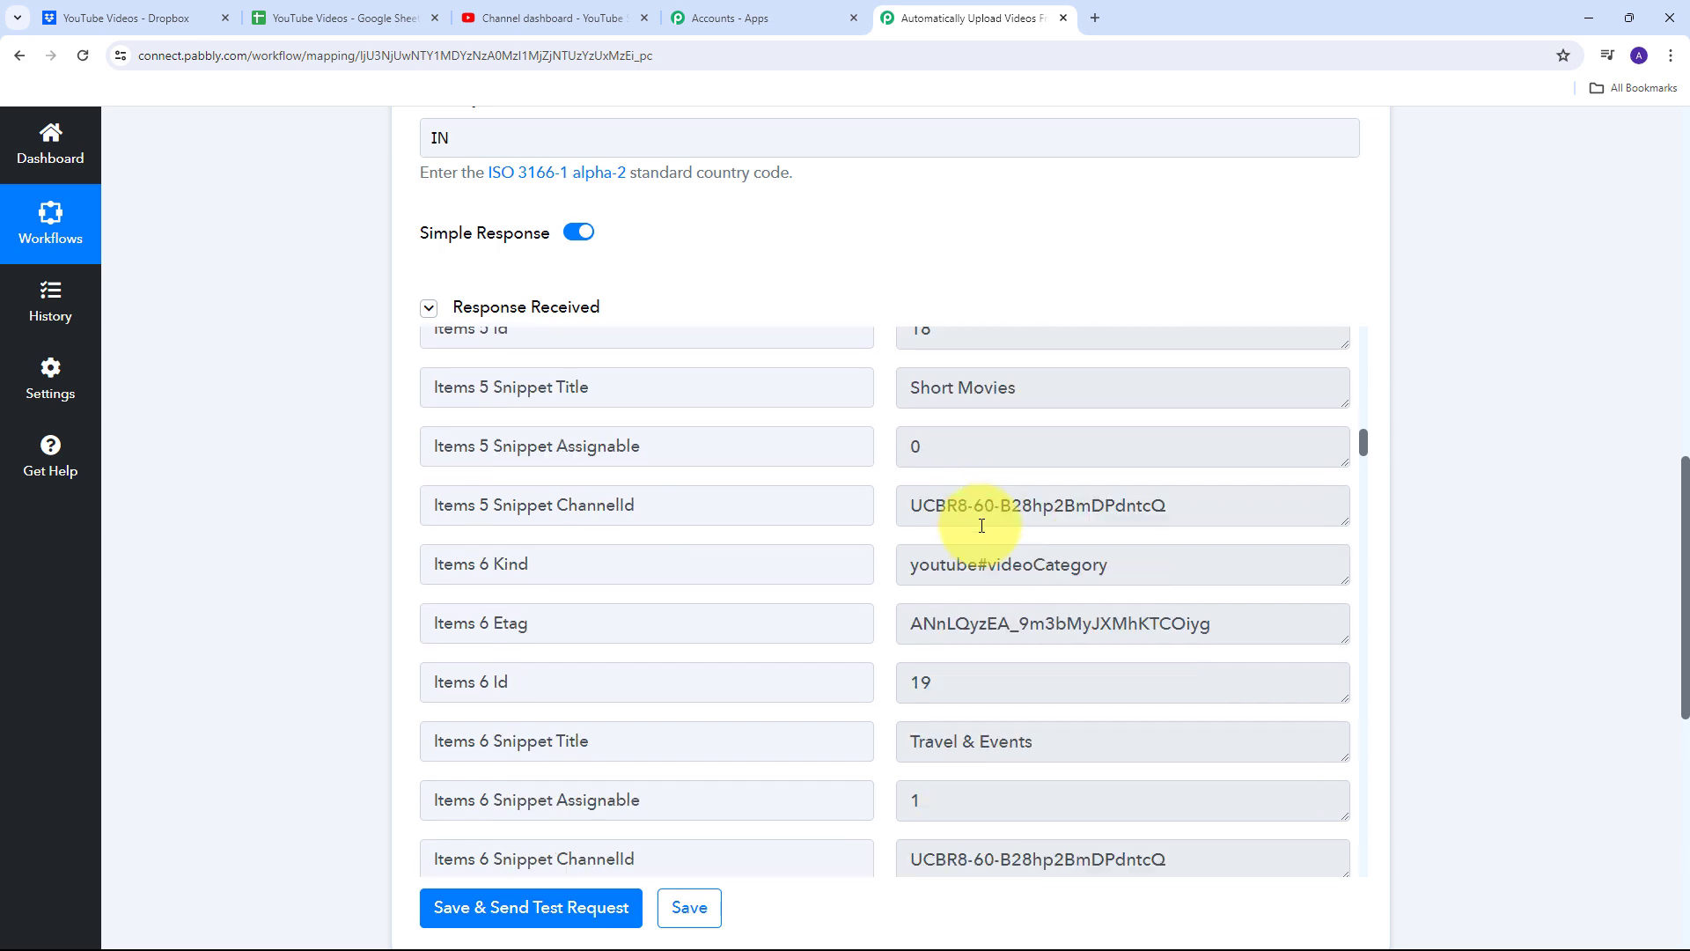
{"action": "scroll", "coordinate": [972, 449], "scroll_direction": "up", "scroll_amount": 2}
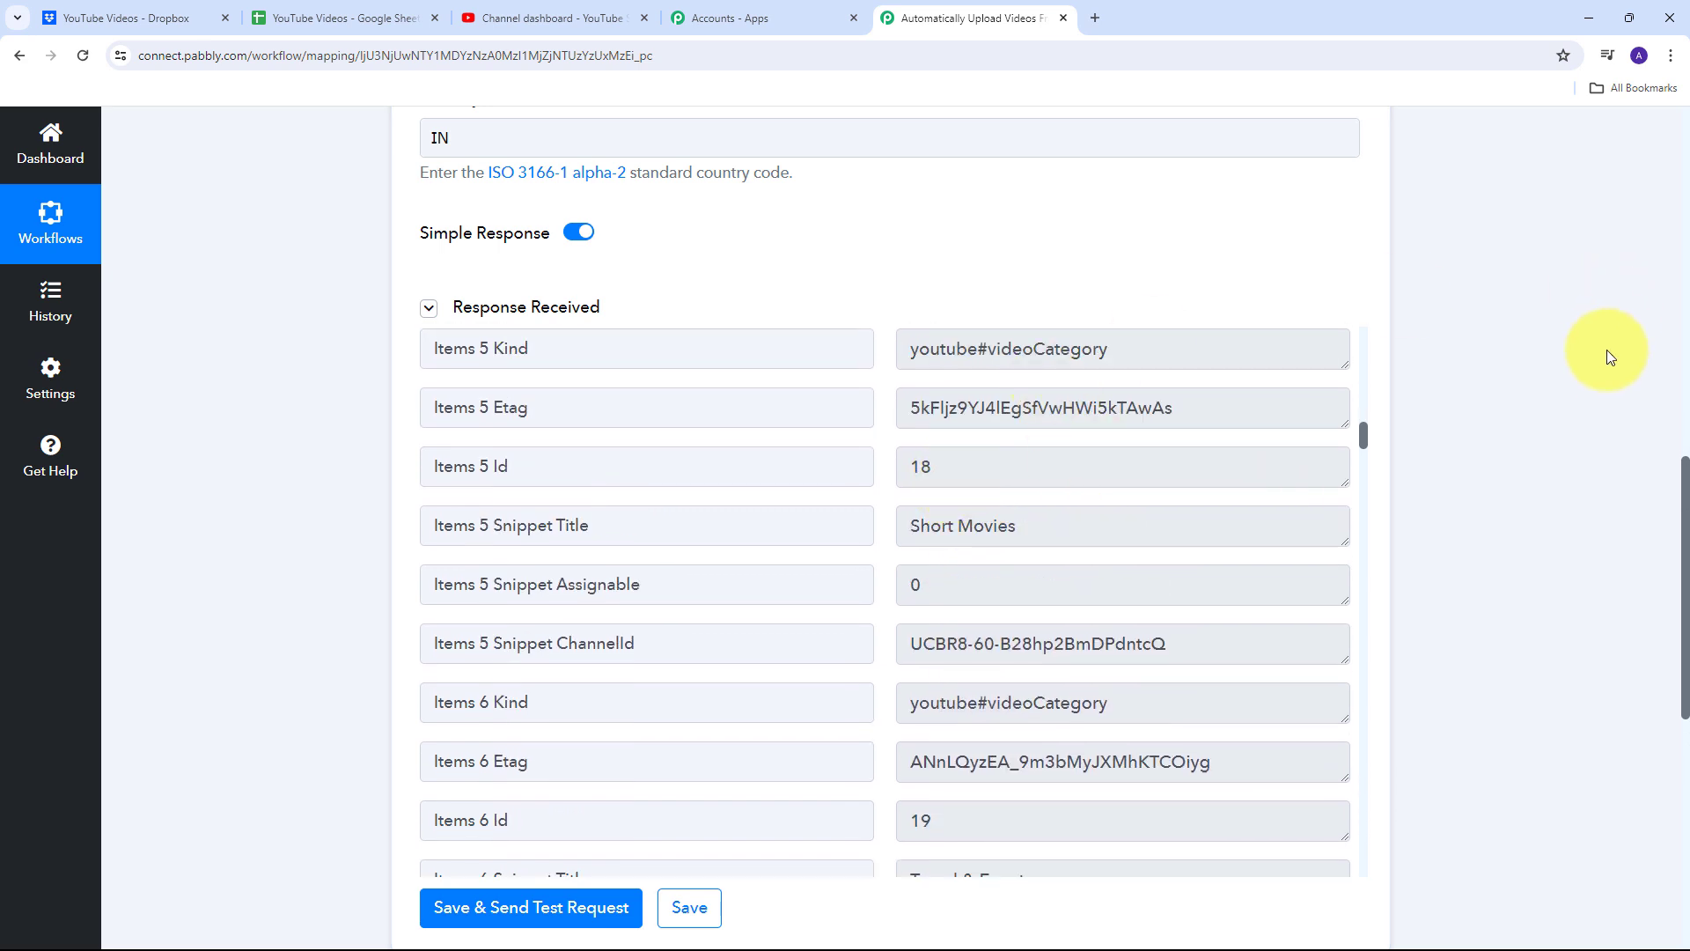
{"action": "scroll", "coordinate": [1030, 478], "scroll_direction": "down", "scroll_amount": 3}
{"action": "scroll", "coordinate": [1041, 480], "scroll_direction": "down", "scroll_amount": 3}
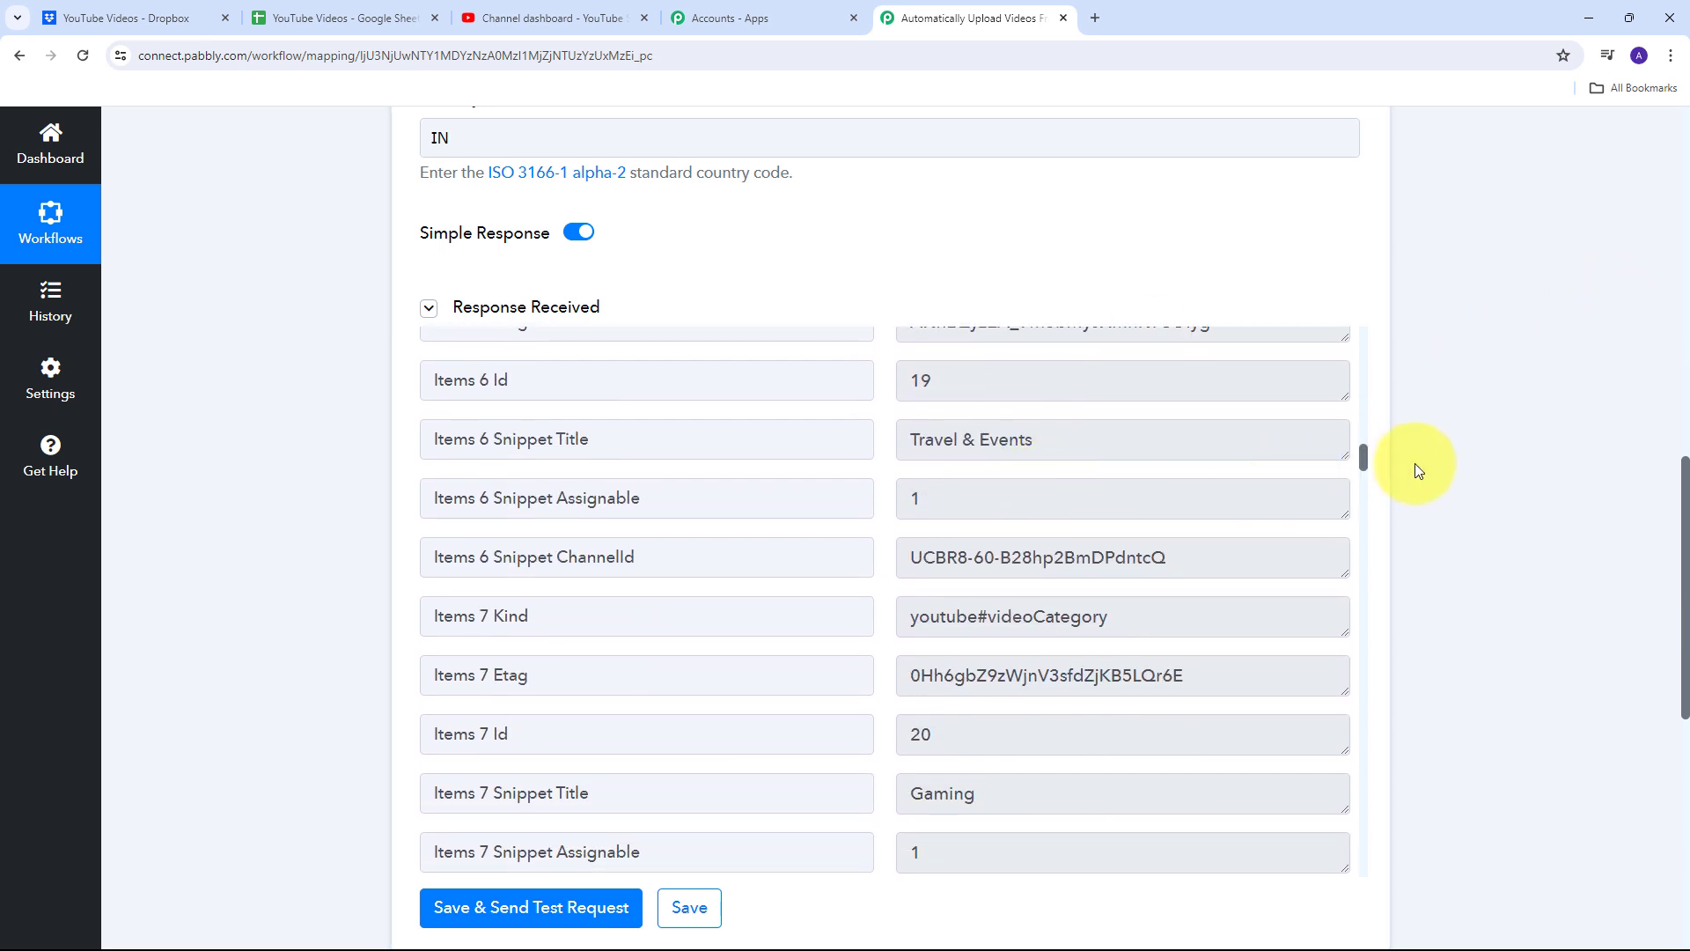
Expand the YouTube Upload Video (Beta) step and set its Category ID to 22.
{"action": "scroll", "coordinate": [1417, 457], "scroll_direction": "down", "scroll_amount": 6}
{"action": "scroll", "coordinate": [1443, 435], "scroll_direction": "down", "scroll_amount": 2}
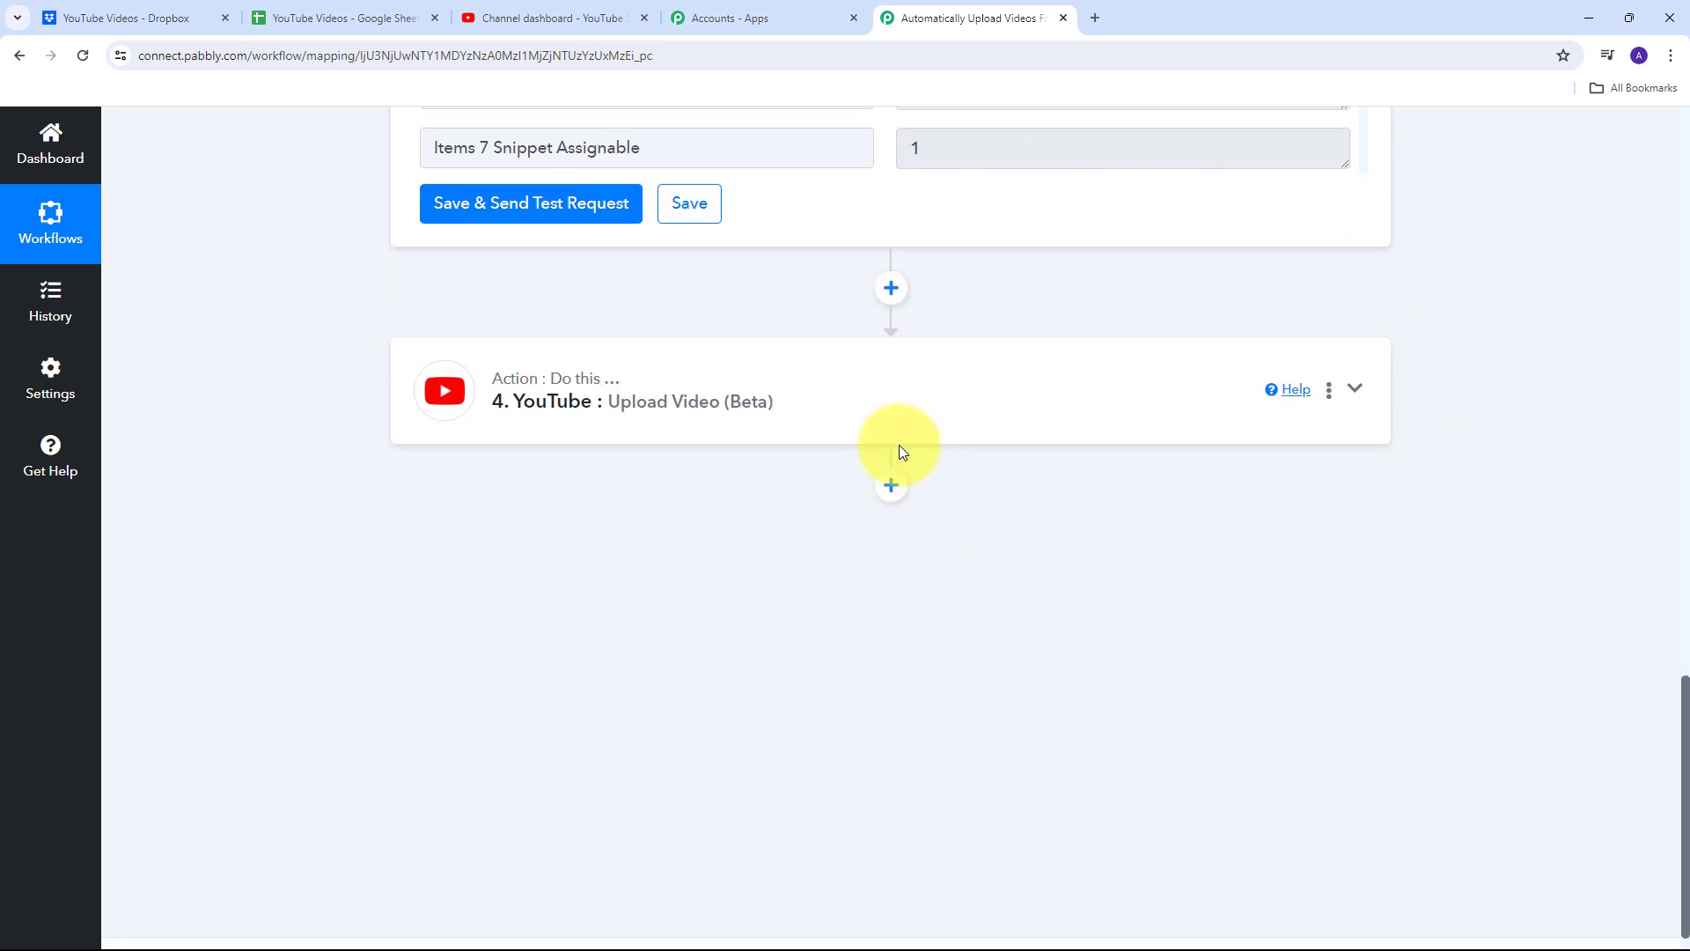
{"action": "left_click", "coordinate": [1161, 399]}
{"action": "scroll", "coordinate": [754, 464], "scroll_direction": "down", "scroll_amount": 8}
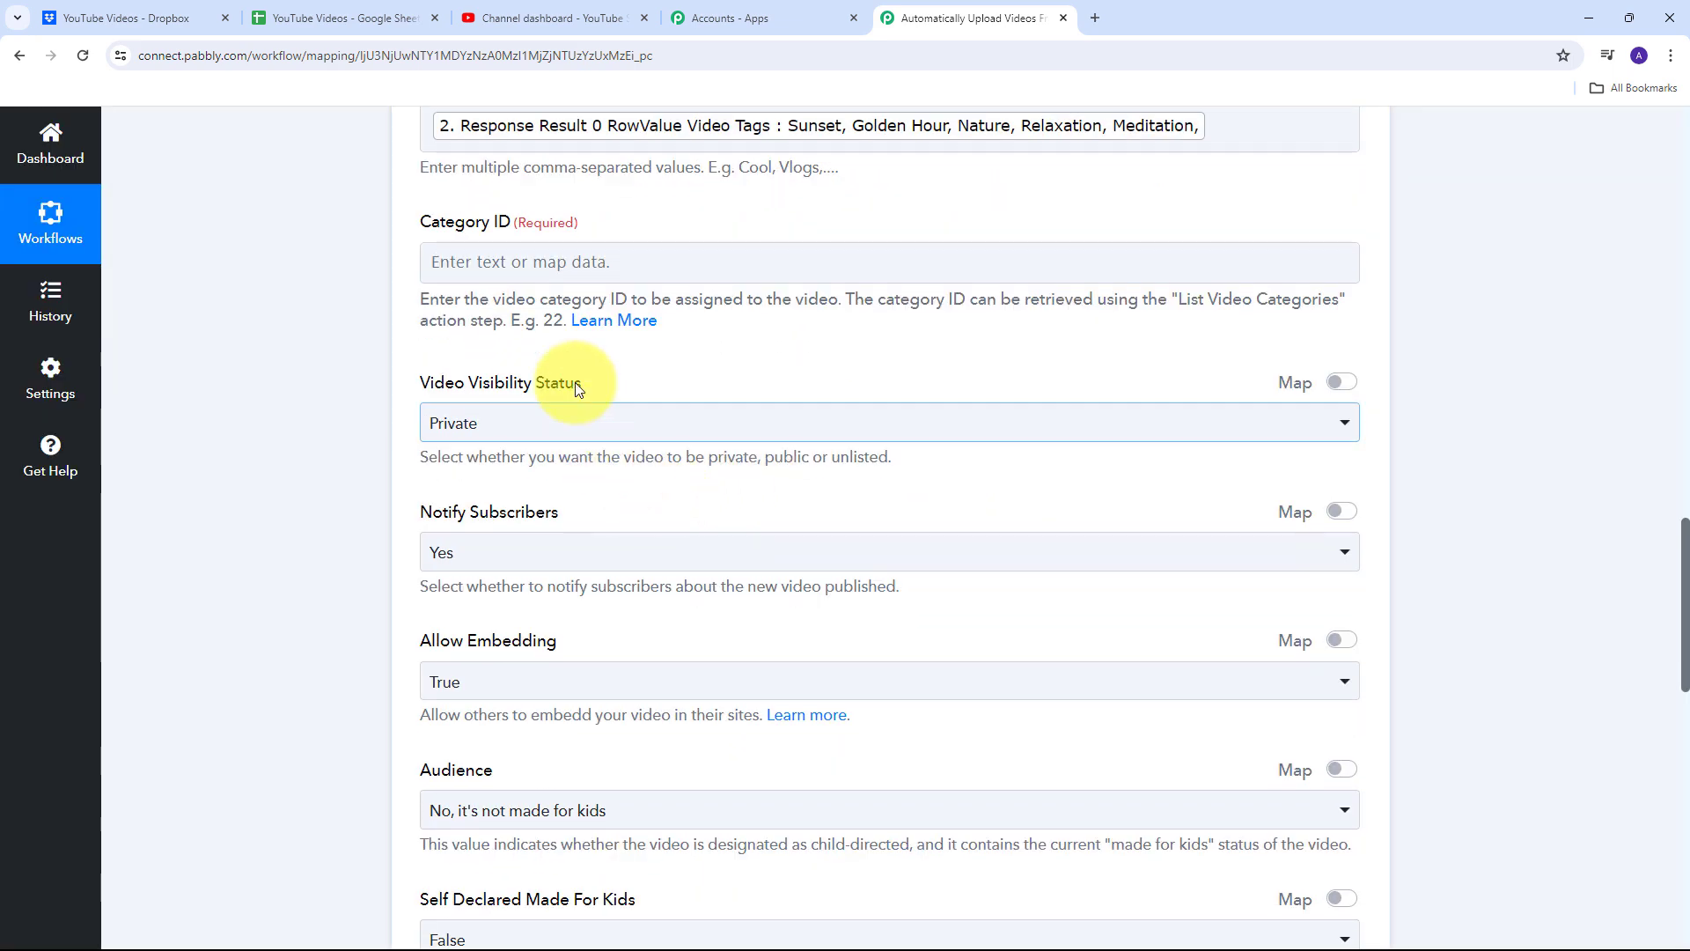
{"action": "left_click", "coordinate": [494, 270]}
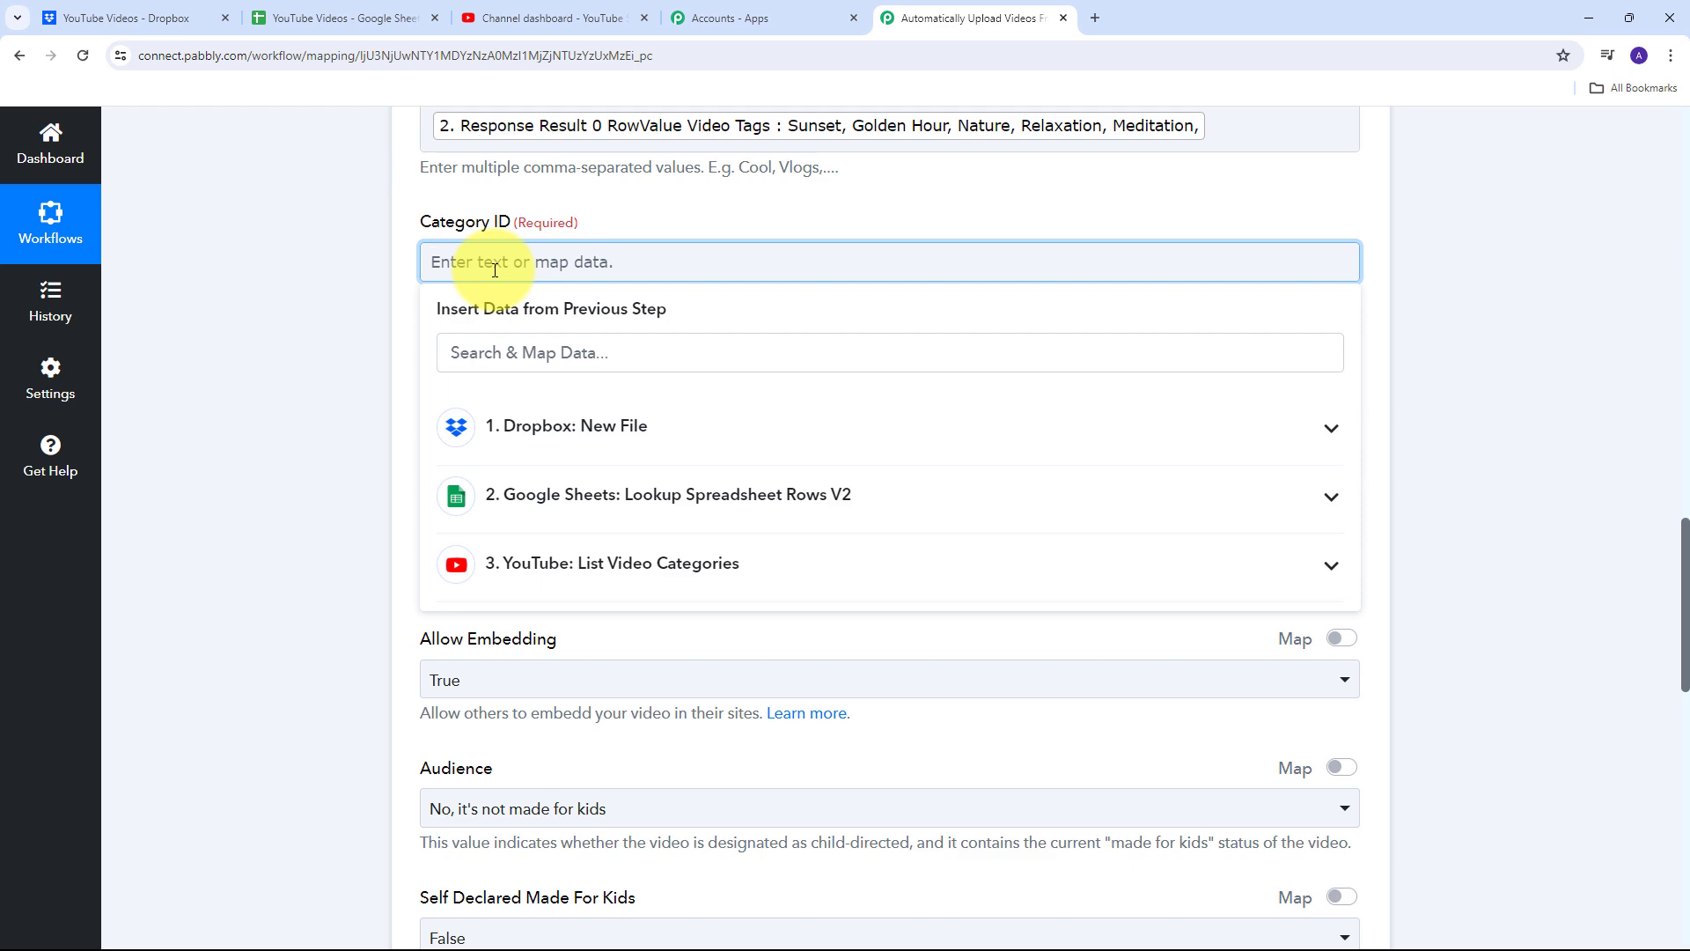
{"action": "type", "text": "22"}
Review the upload step's channel and its mapped video title, description, URL and tags.
{"action": "scroll", "coordinate": [558, 563], "scroll_direction": "up", "scroll_amount": 4}
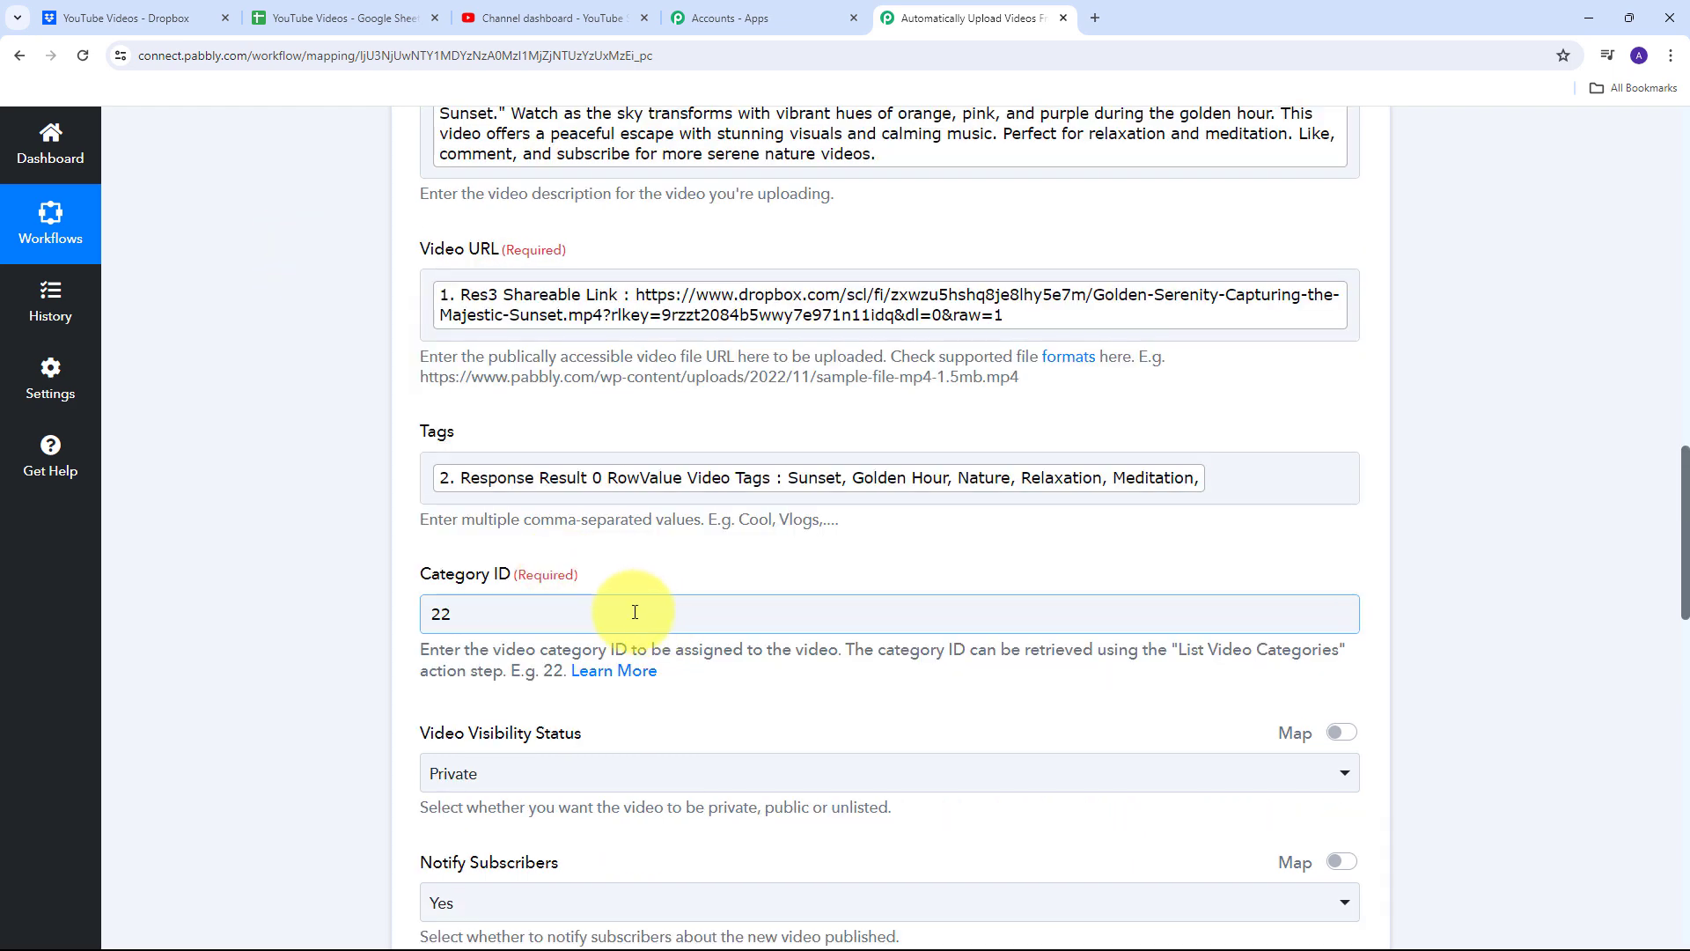
{"action": "scroll", "coordinate": [621, 610], "scroll_direction": "up", "scroll_amount": 4}
{"action": "scroll", "coordinate": [538, 599], "scroll_direction": "up", "scroll_amount": 1}
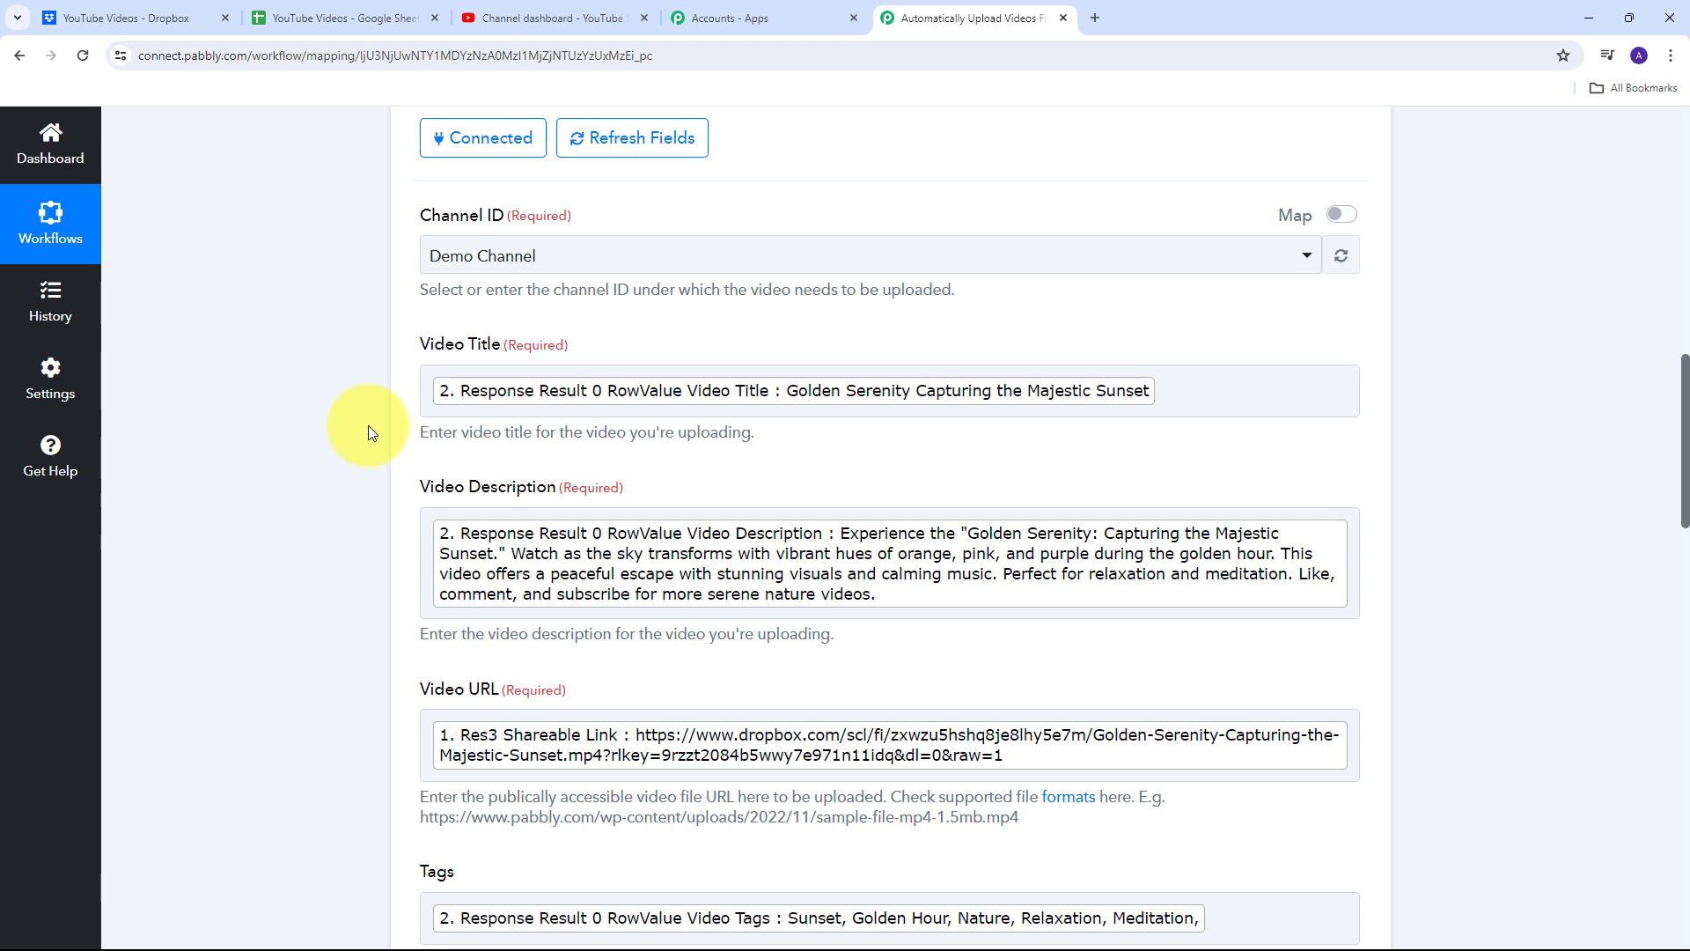
{"action": "scroll", "coordinate": [466, 414], "scroll_direction": "down", "scroll_amount": 1}
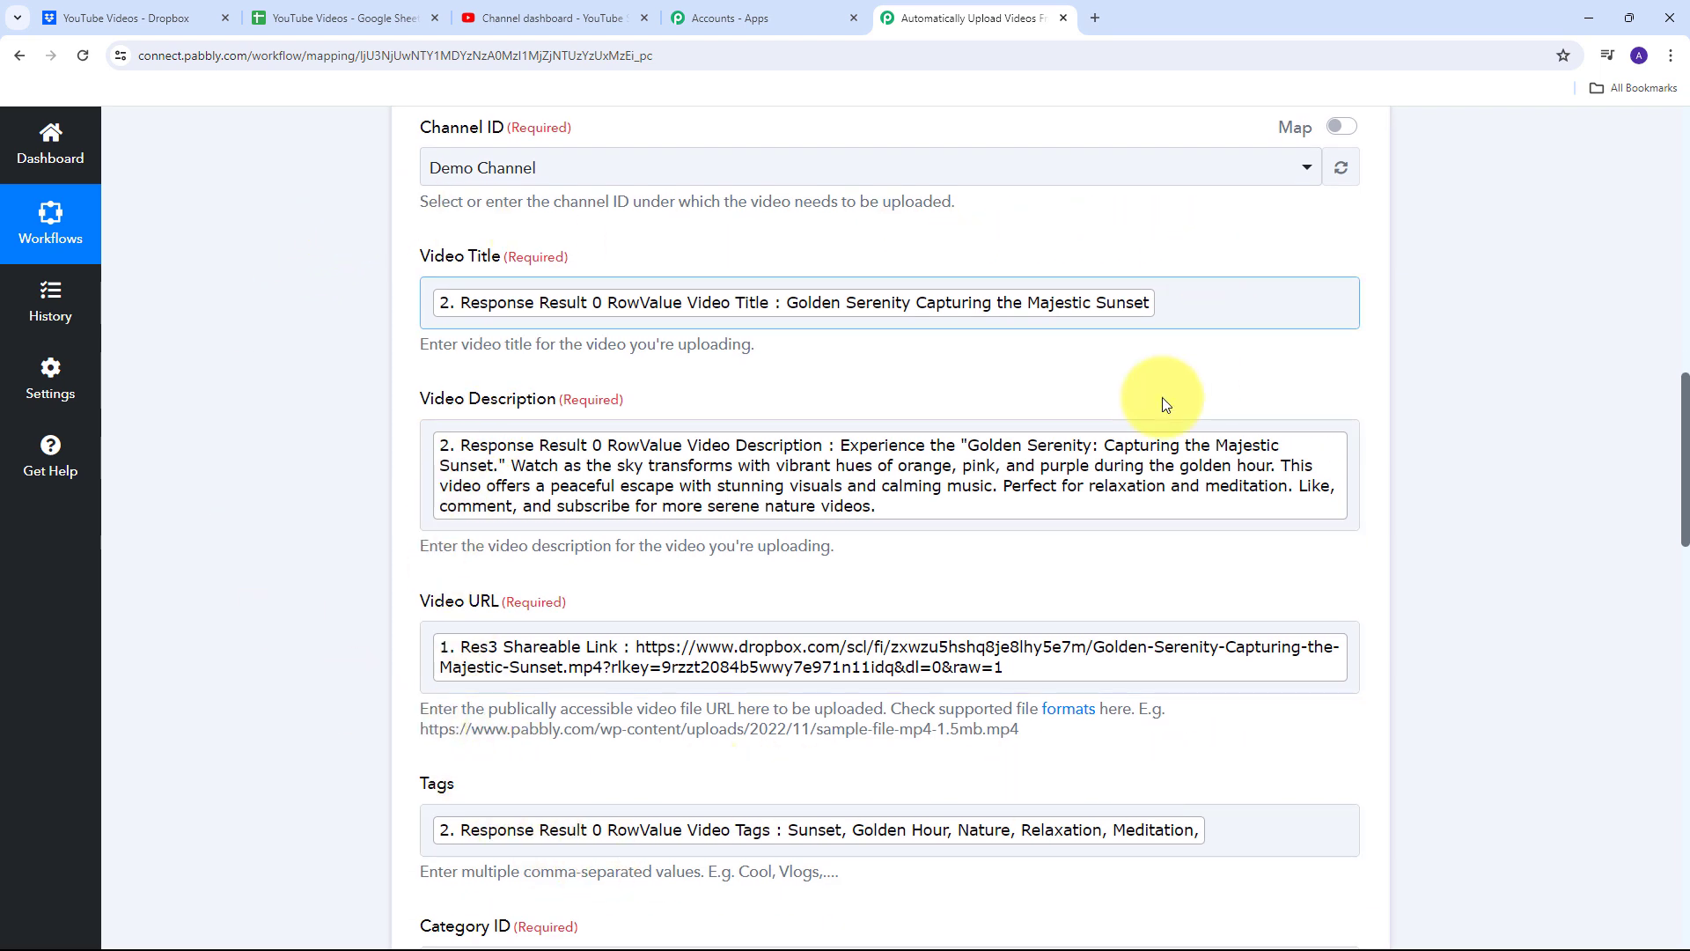
{"action": "left_click", "coordinate": [692, 495]}
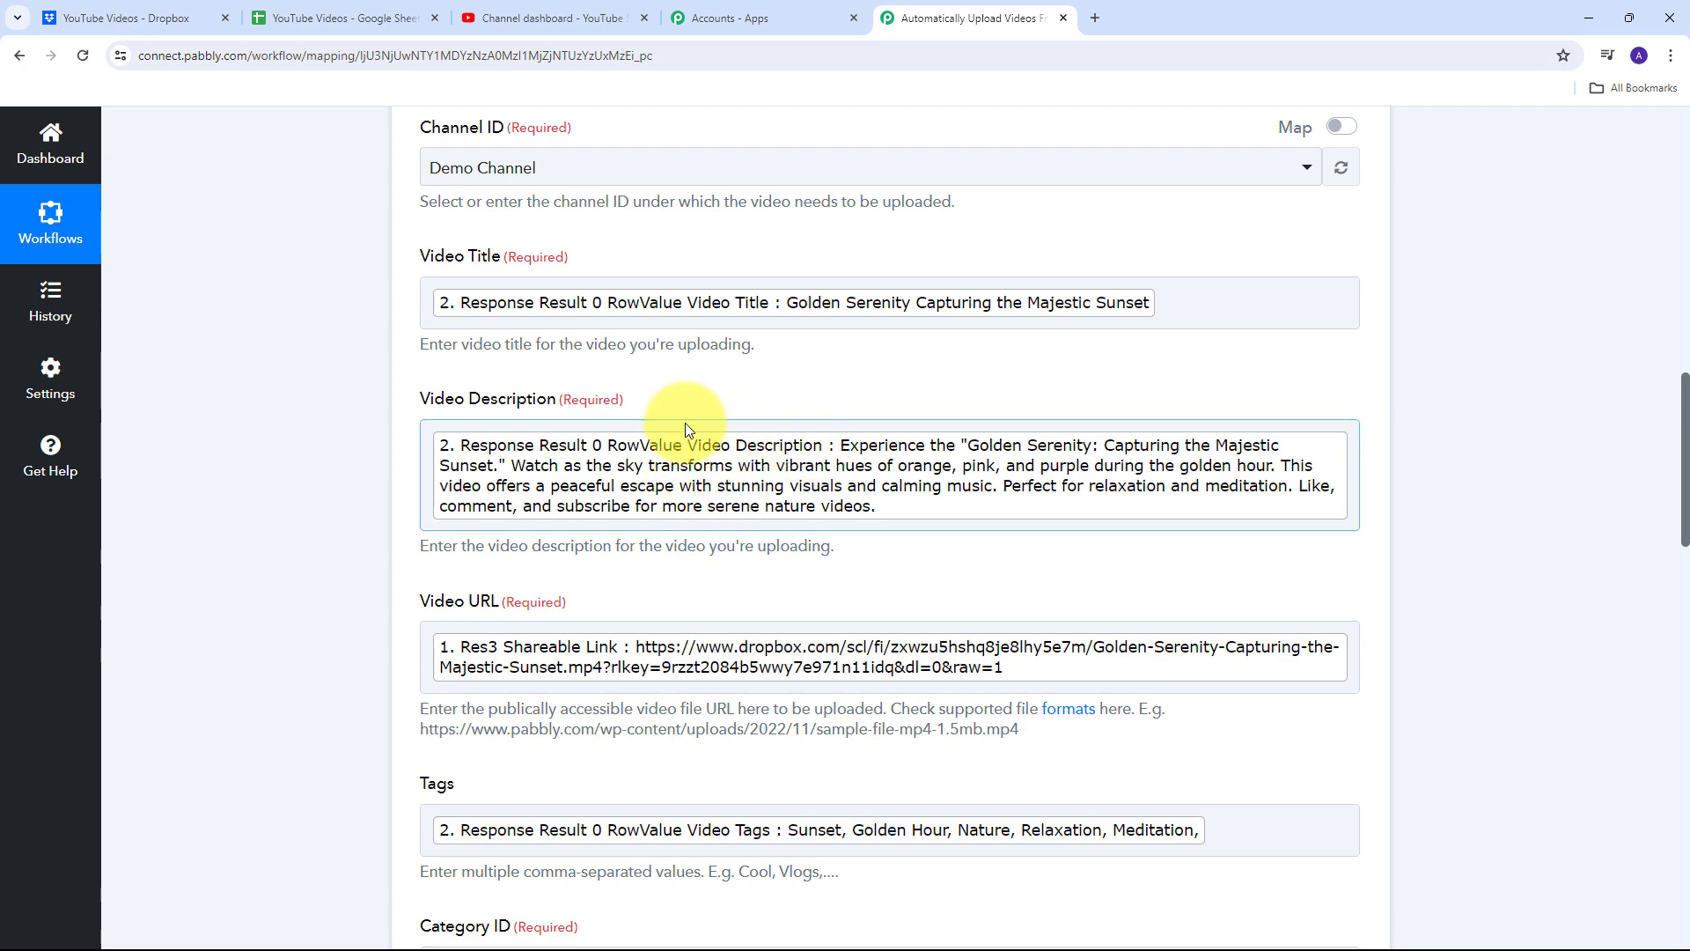
Review the upload step's video visibility, subscriber notification, embedding, audience and made-for-kids settings.
{"action": "scroll", "coordinate": [889, 382], "scroll_direction": "down", "scroll_amount": 14}
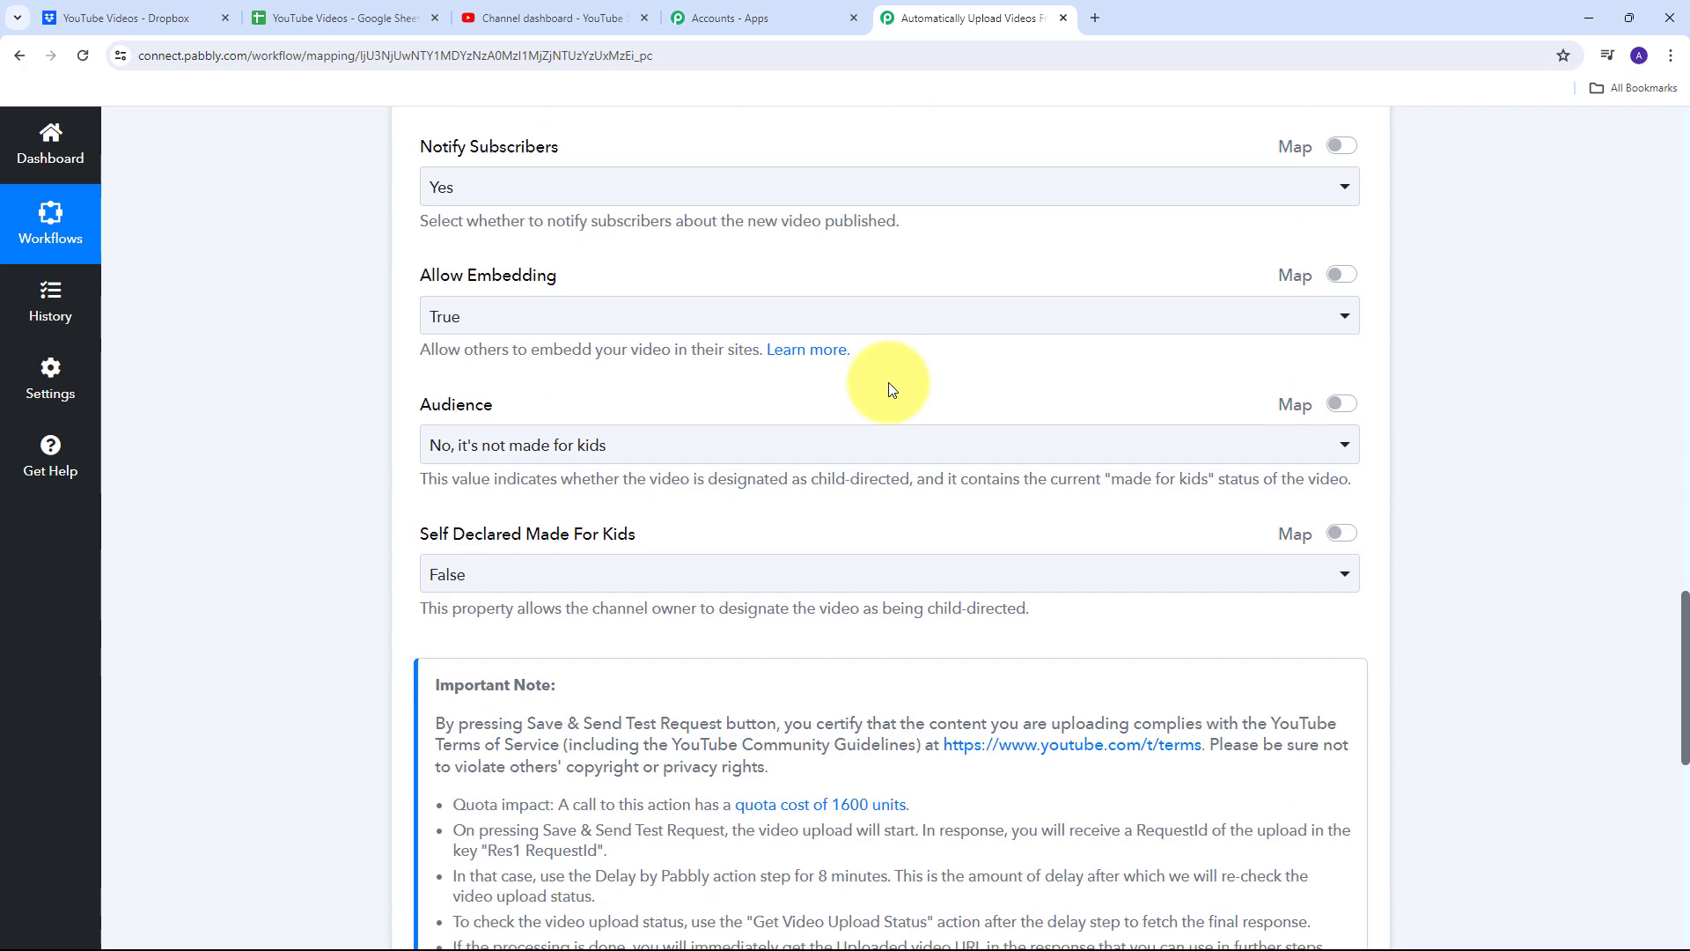
{"action": "scroll", "coordinate": [849, 391], "scroll_direction": "up", "scroll_amount": 5}
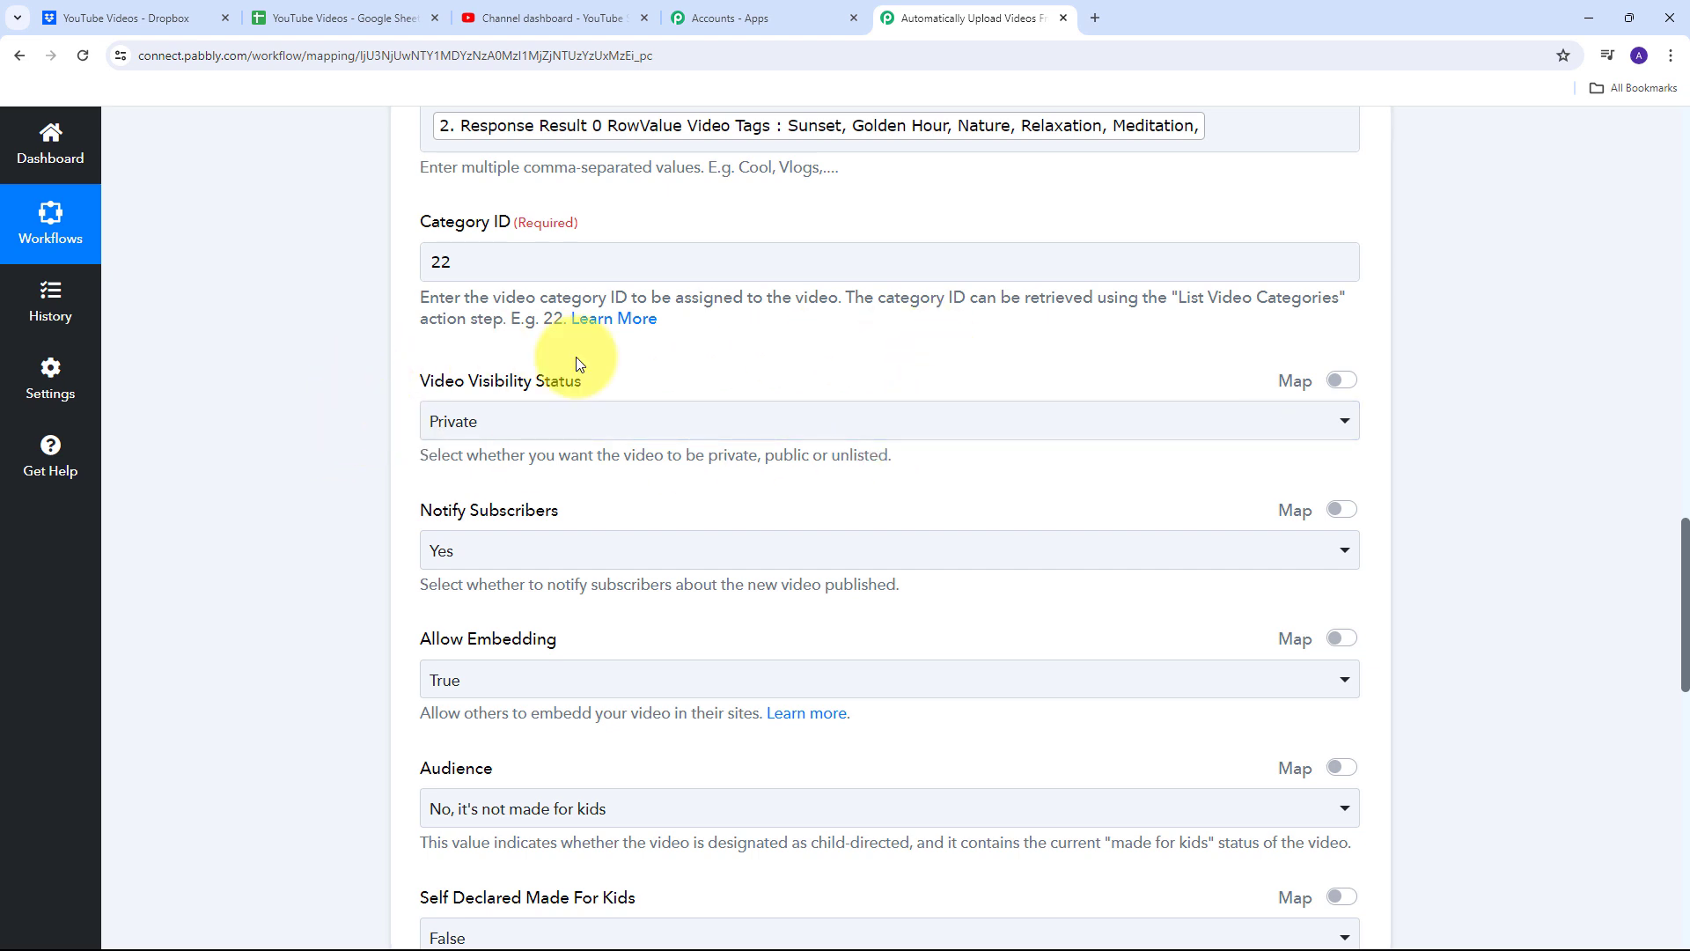
{"action": "left_click", "coordinate": [440, 429]}
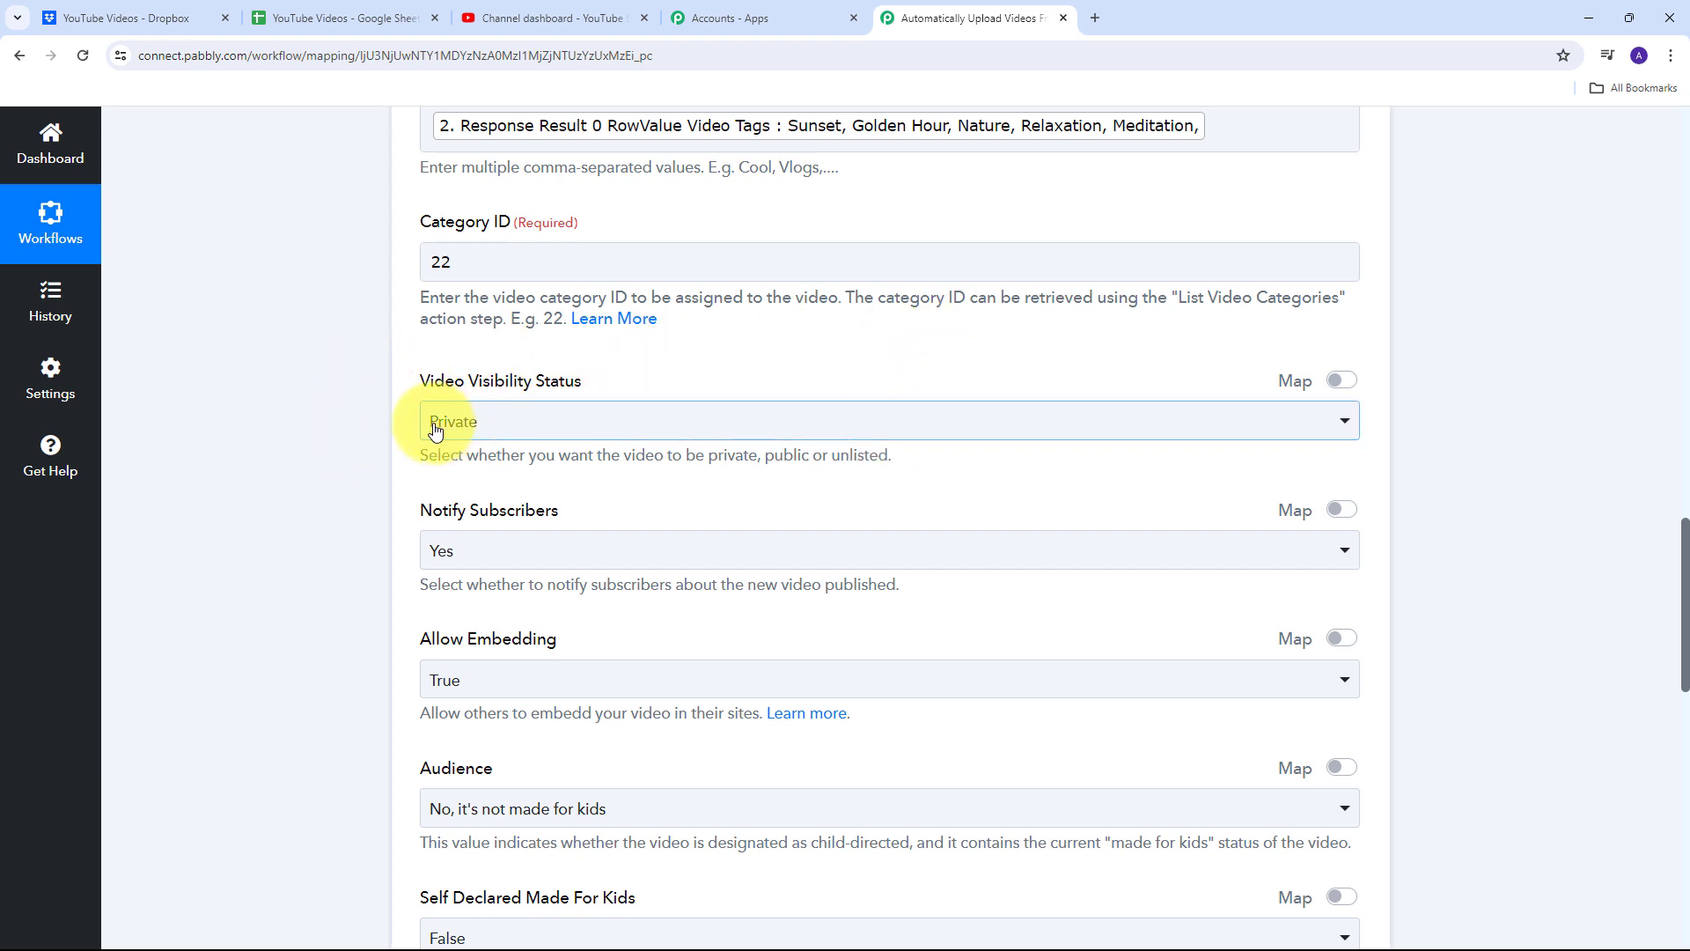
{"action": "left_click", "coordinate": [357, 441]}
{"action": "scroll", "coordinate": [681, 368], "scroll_direction": "down", "scroll_amount": 2}
{"action": "left_click", "coordinate": [428, 364]}
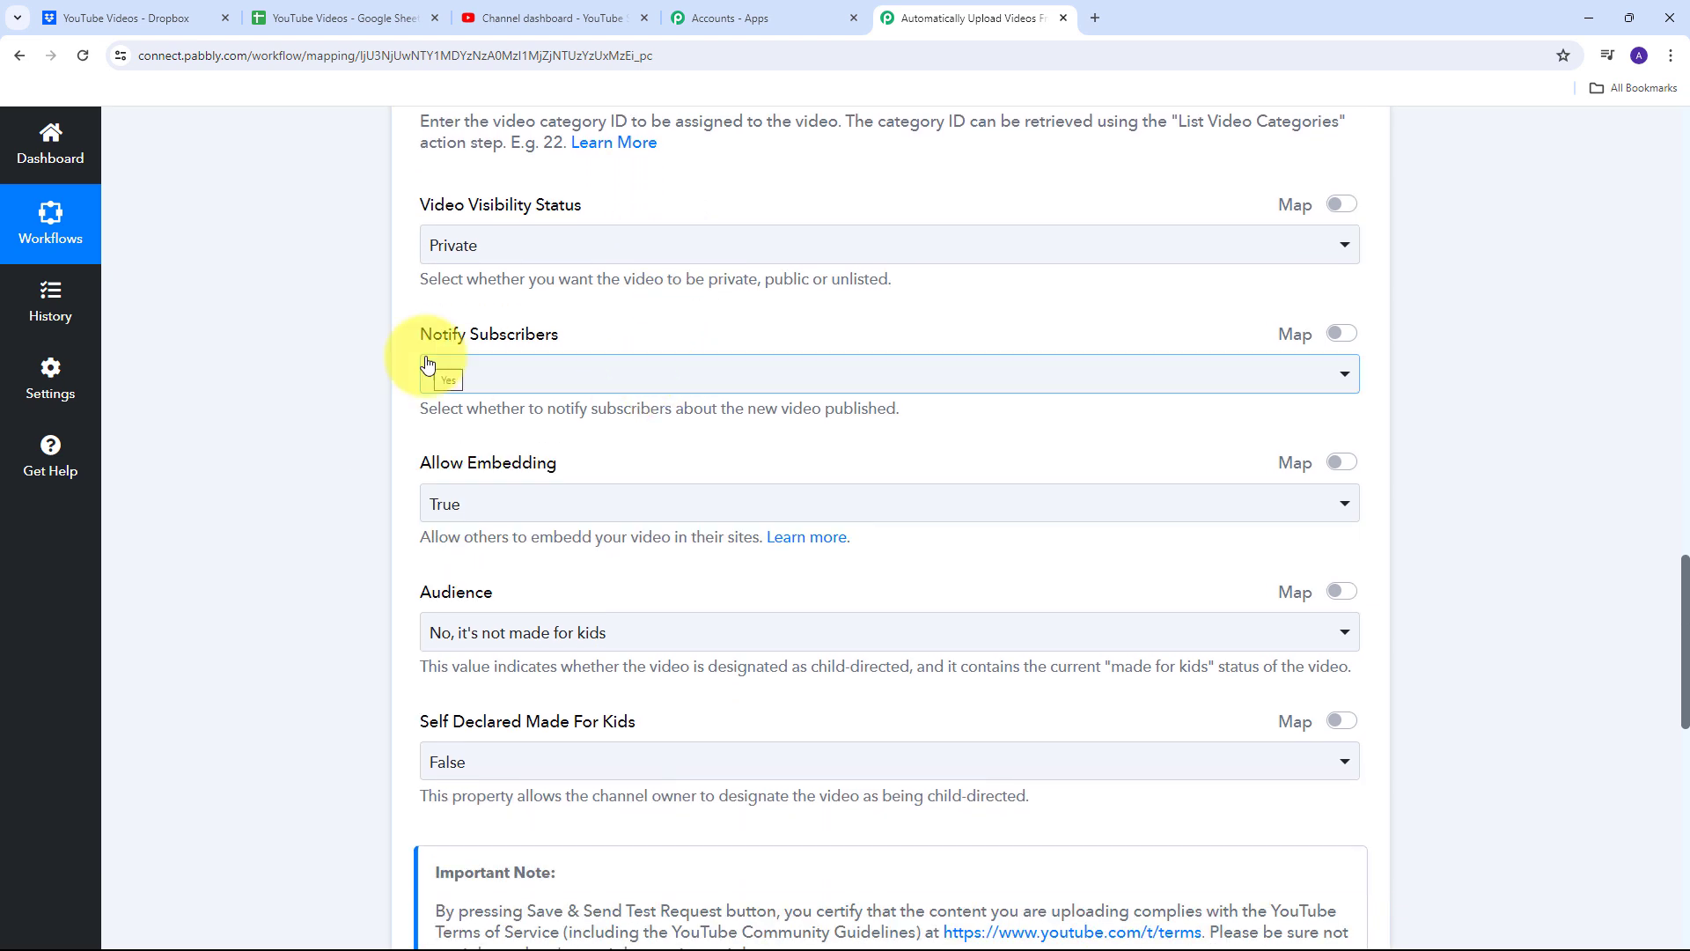
{"action": "left_click", "coordinate": [411, 382]}
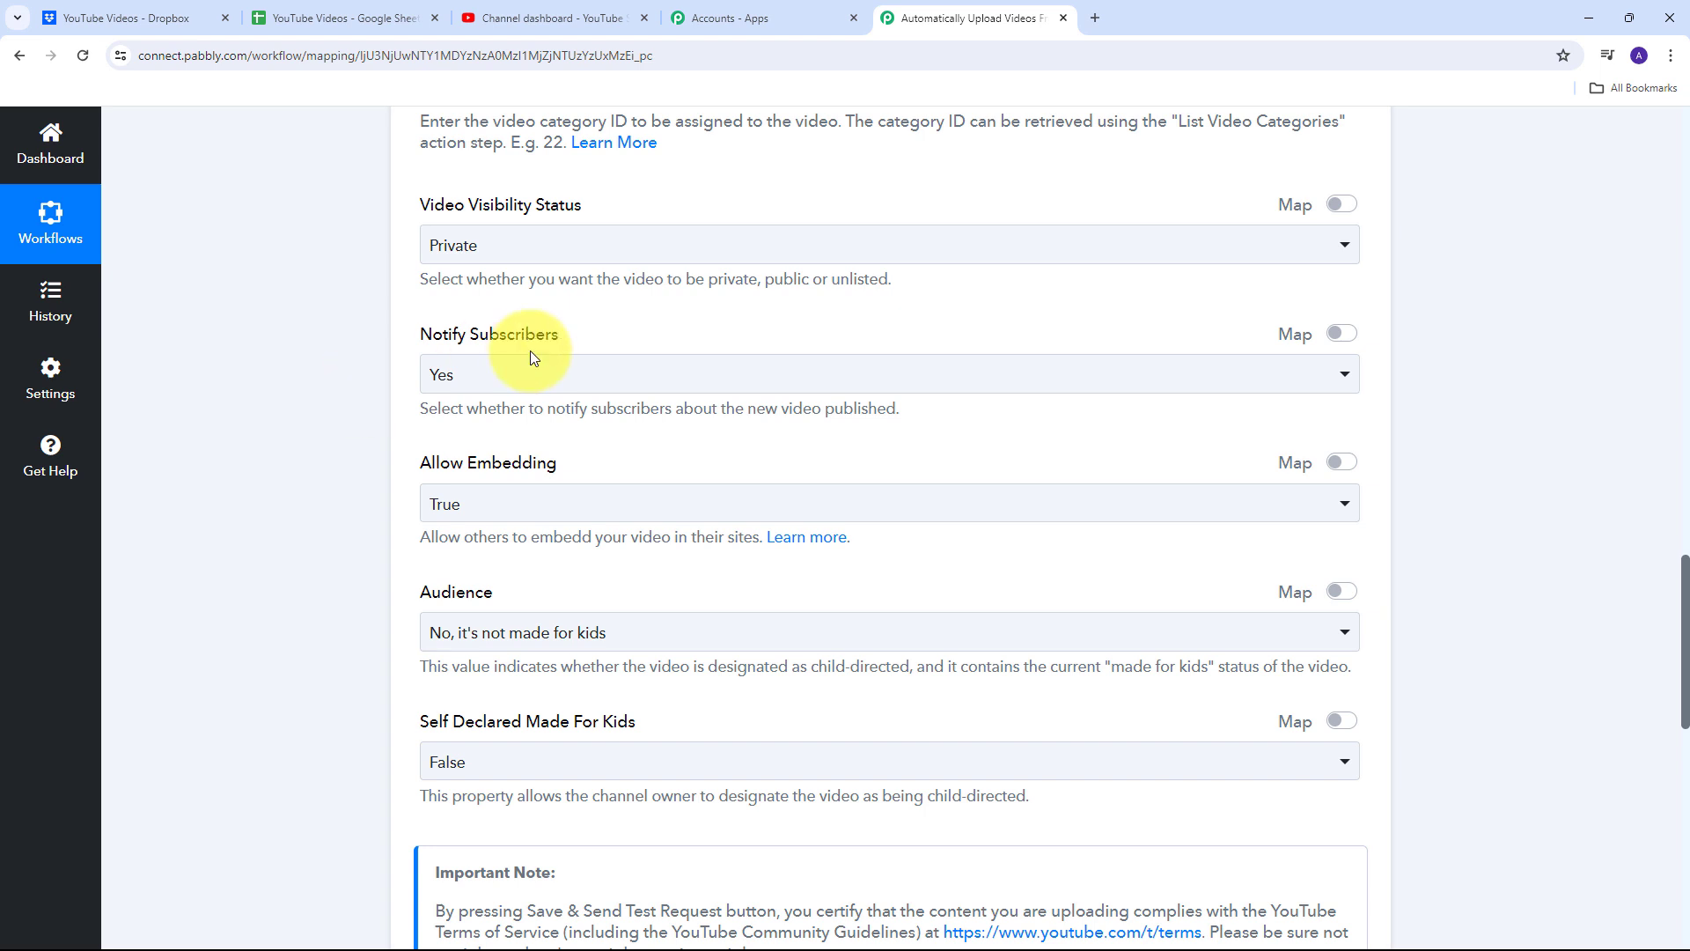
{"action": "scroll", "coordinate": [348, 368], "scroll_direction": "down", "scroll_amount": 1}
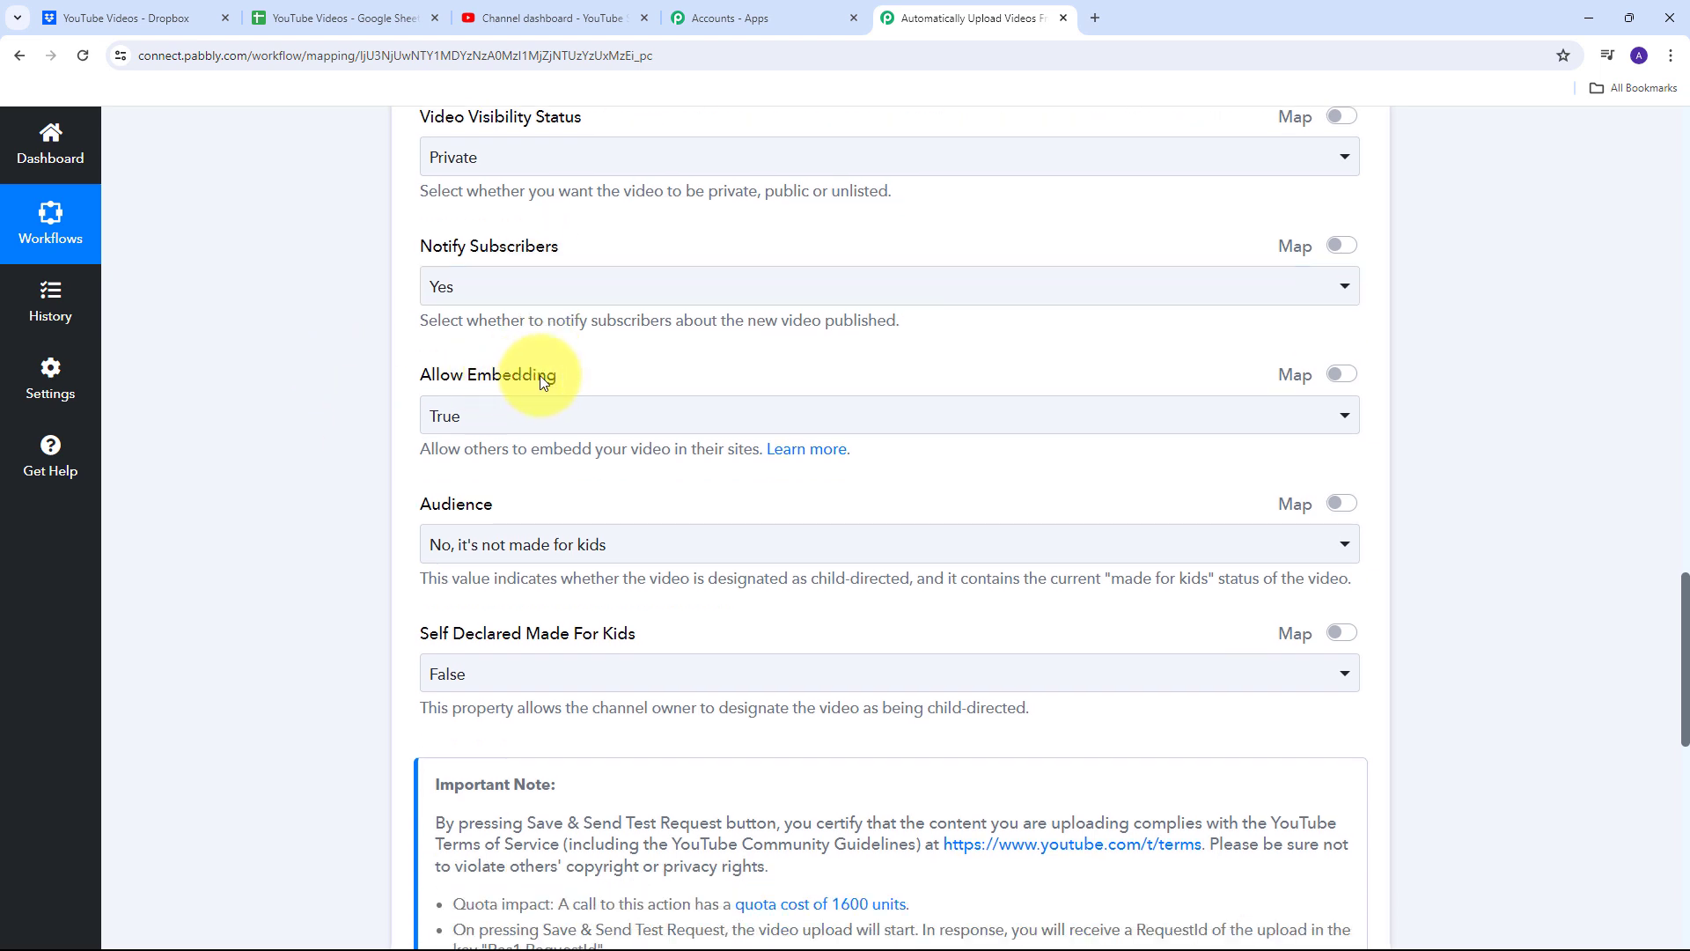
{"action": "left_click", "coordinate": [505, 414]}
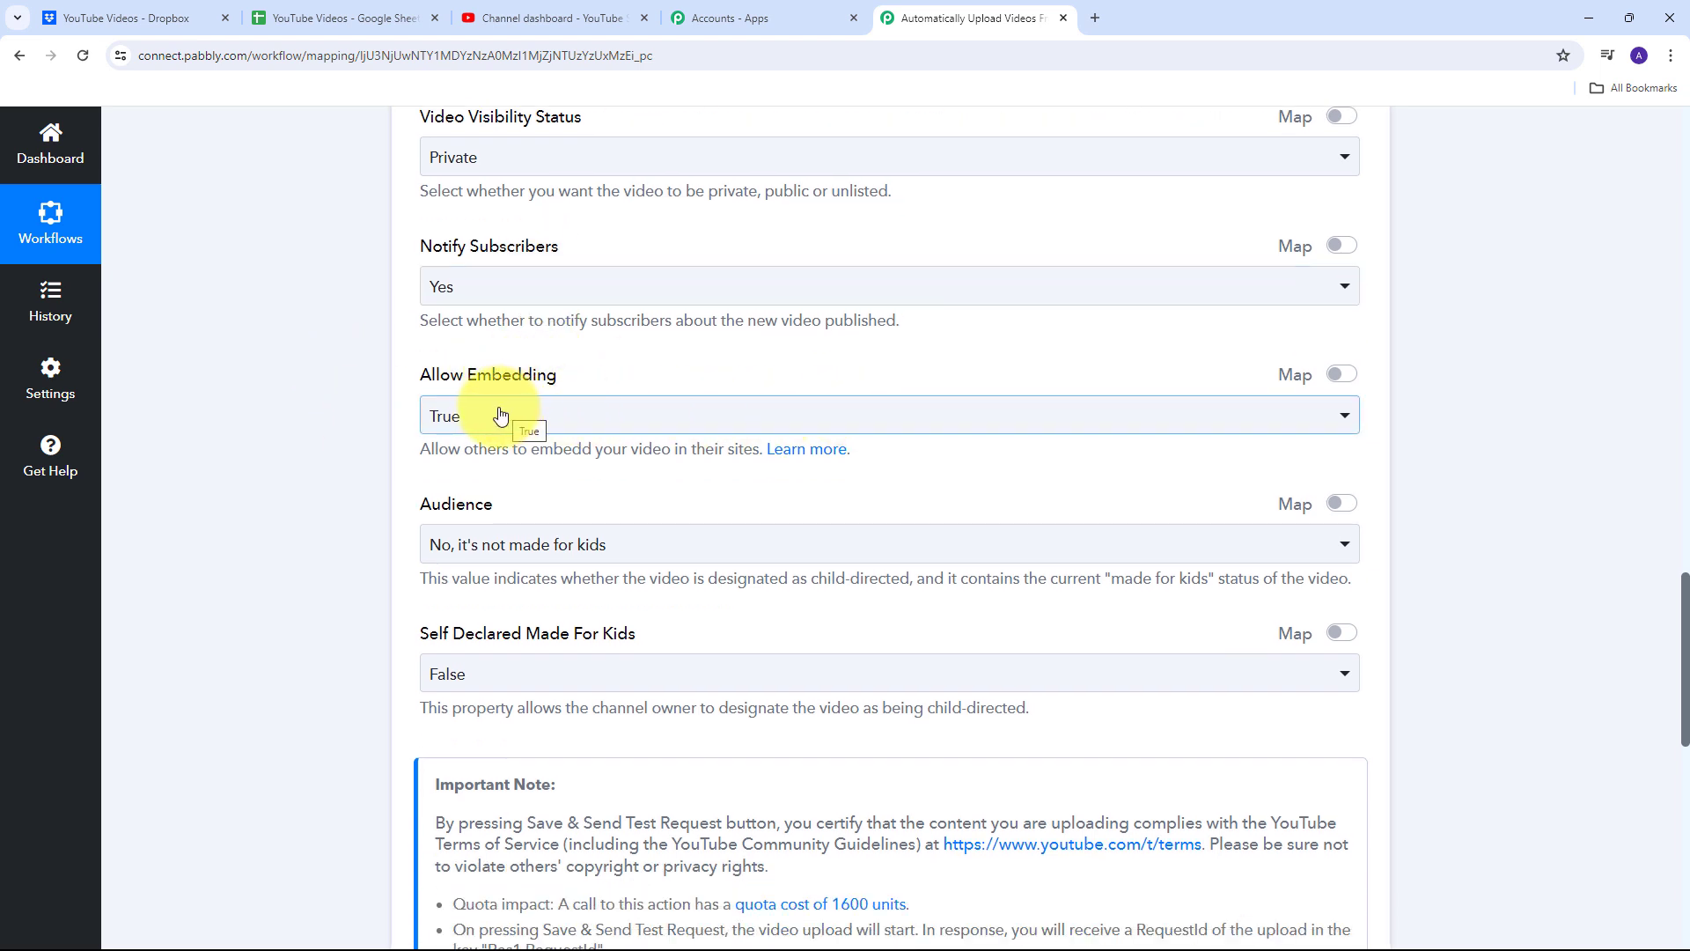
{"action": "scroll", "coordinate": [366, 426], "scroll_direction": "down", "scroll_amount": 1}
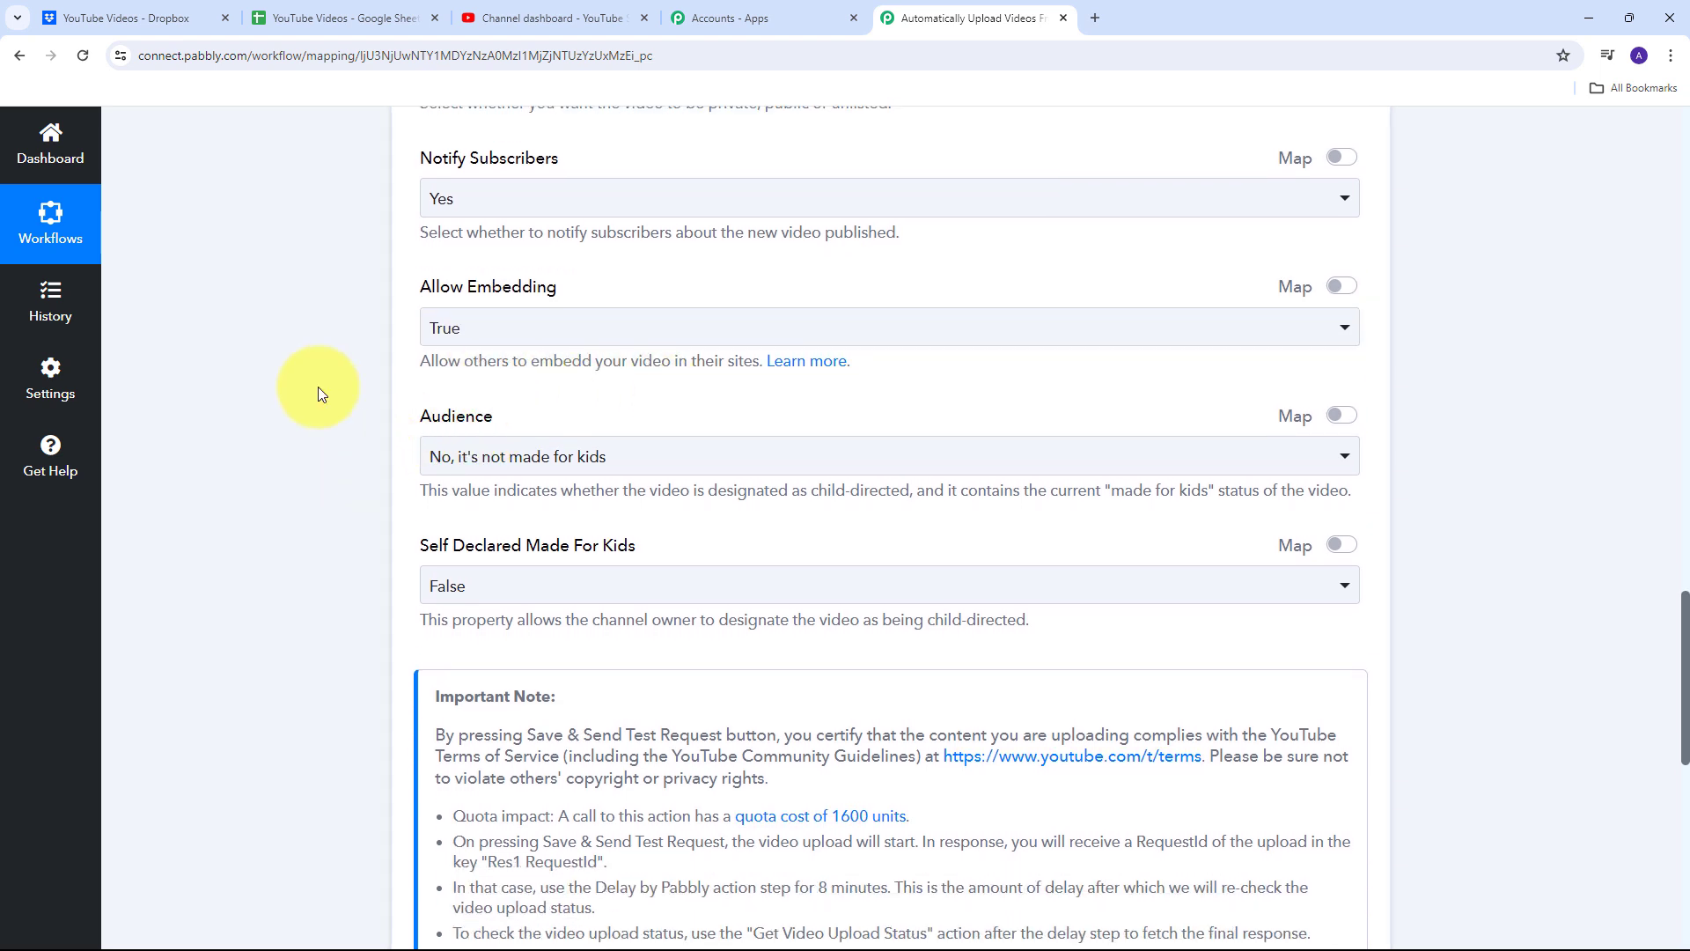
Read the upload step's Important Note, checking the quota, delay and file size rules for video uploads.
{"action": "scroll", "coordinate": [764, 498], "scroll_direction": "down", "scroll_amount": 5}
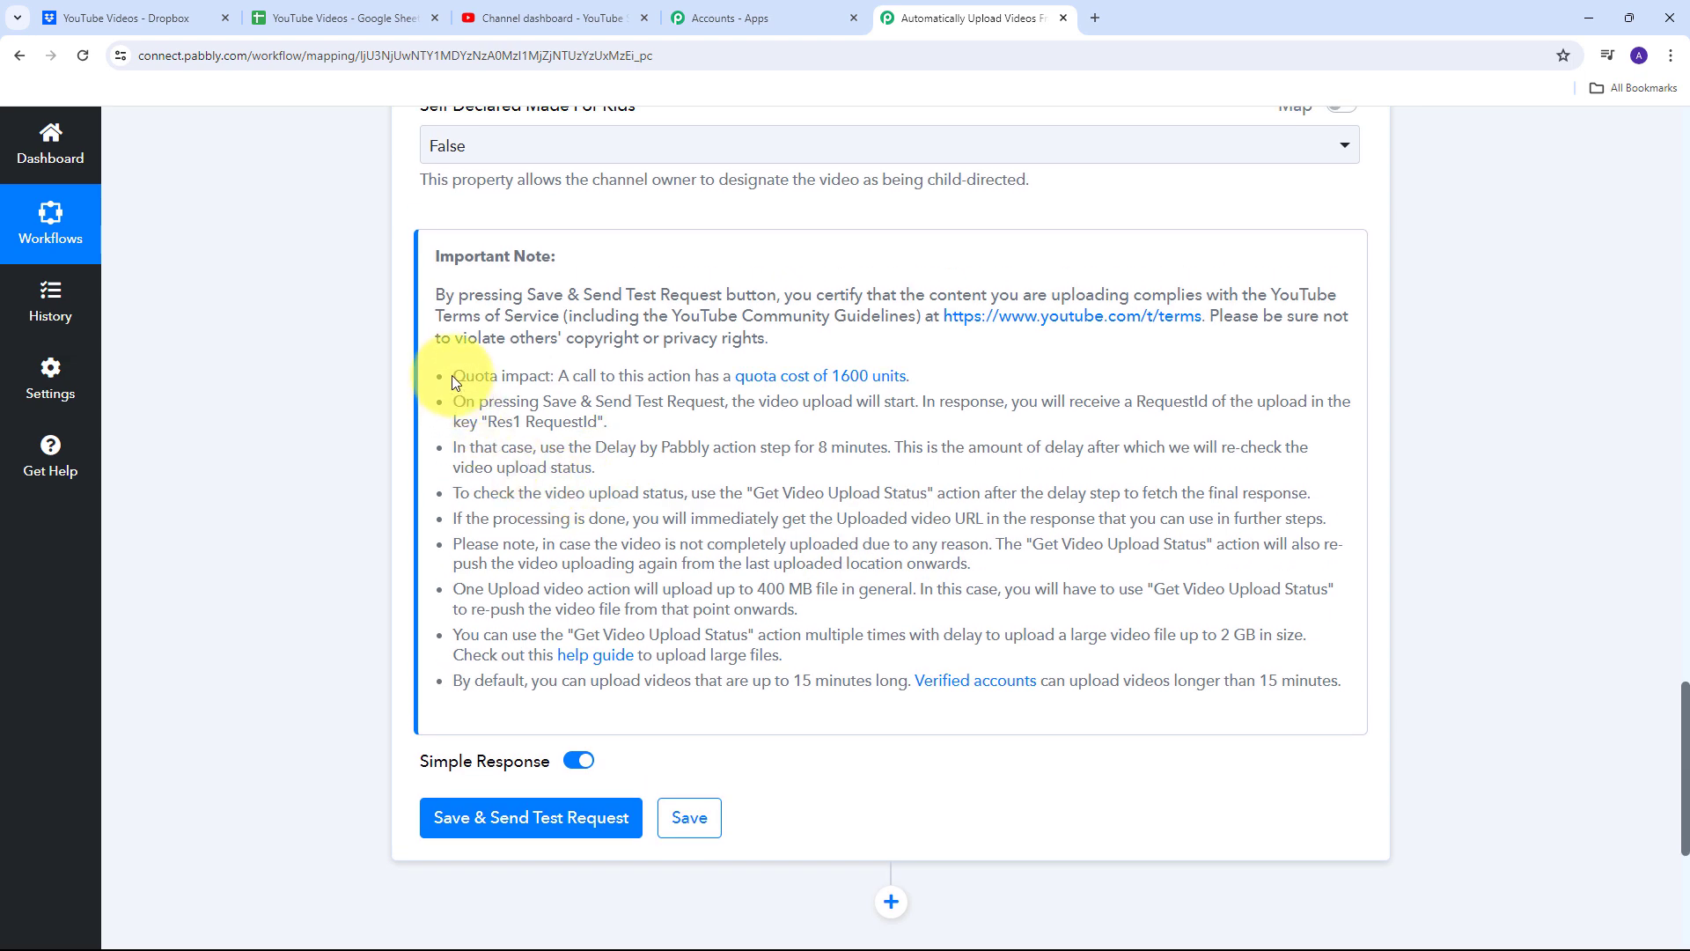
{"action": "left_click_drag", "start_coordinate": [452, 375], "coordinate": [1355, 679]}
{"action": "left_click", "coordinate": [1457, 733]}
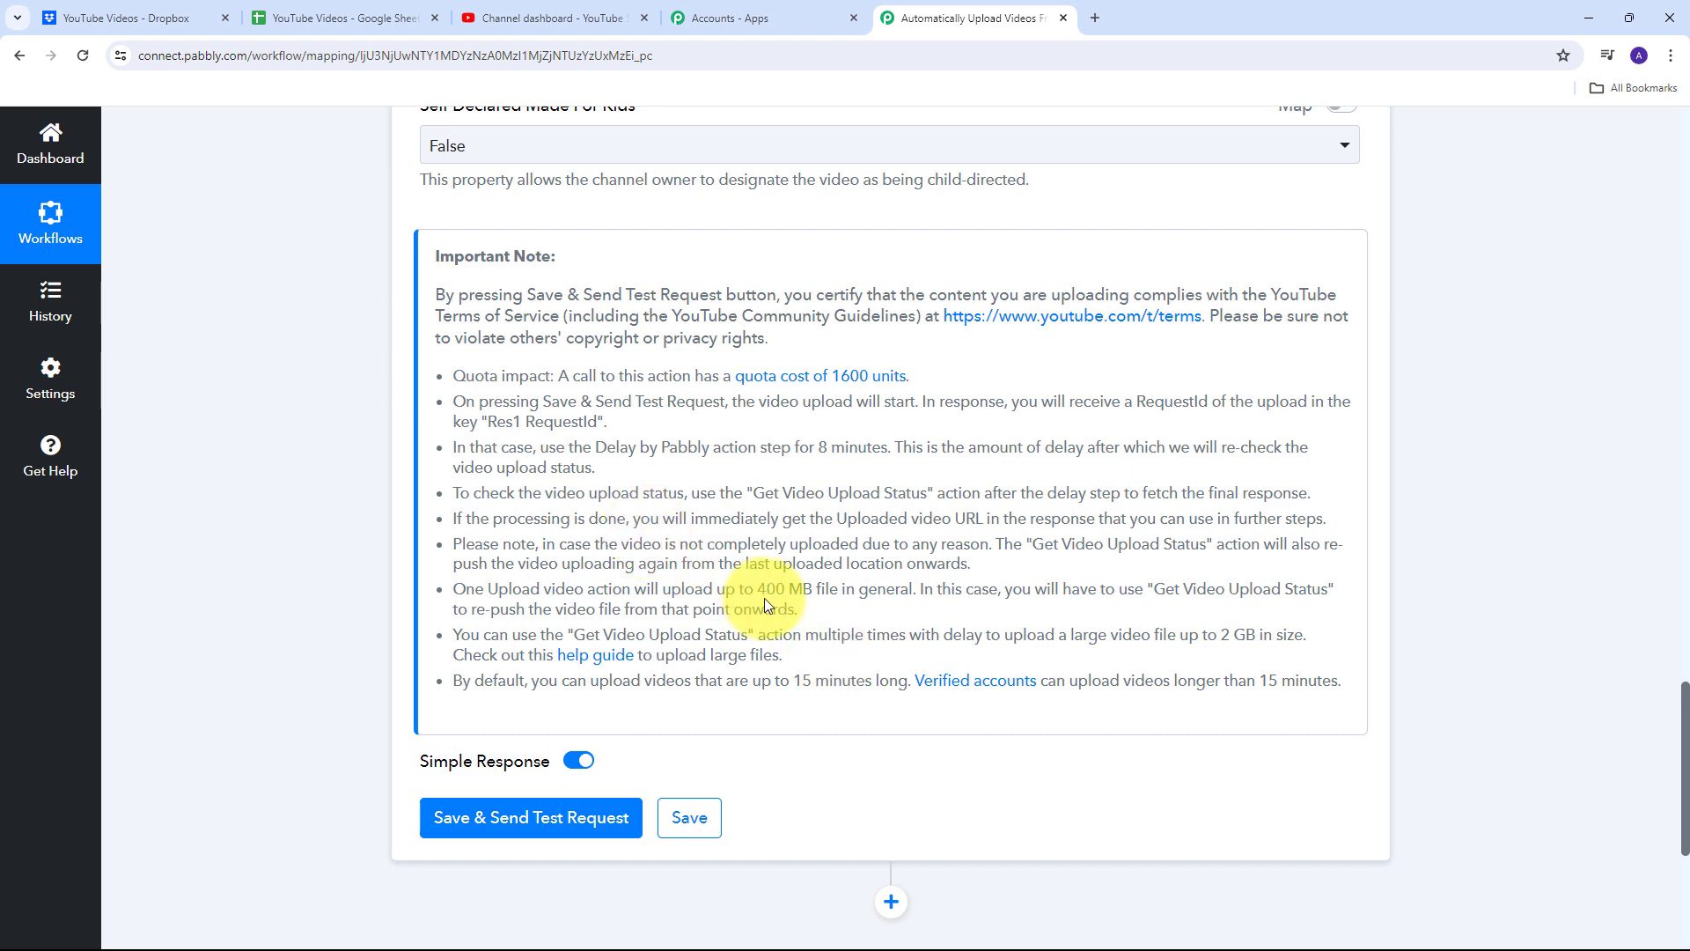
{"action": "left_click_drag", "start_coordinate": [755, 590], "coordinate": [811, 591]}
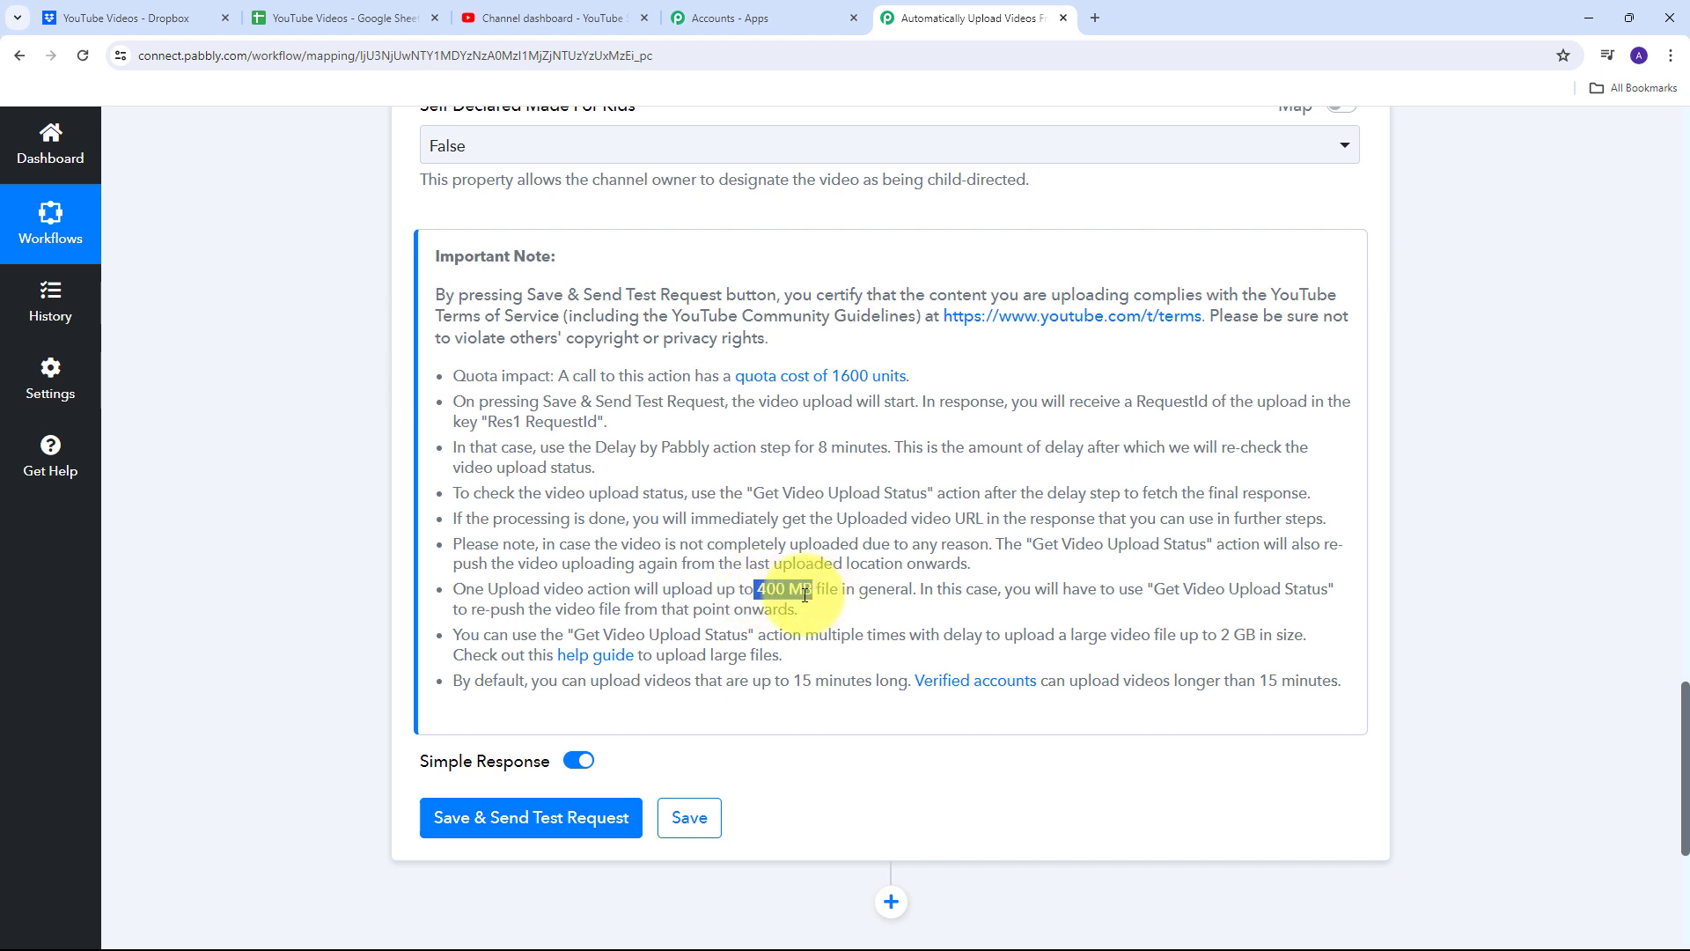
{"action": "left_click", "coordinate": [765, 563]}
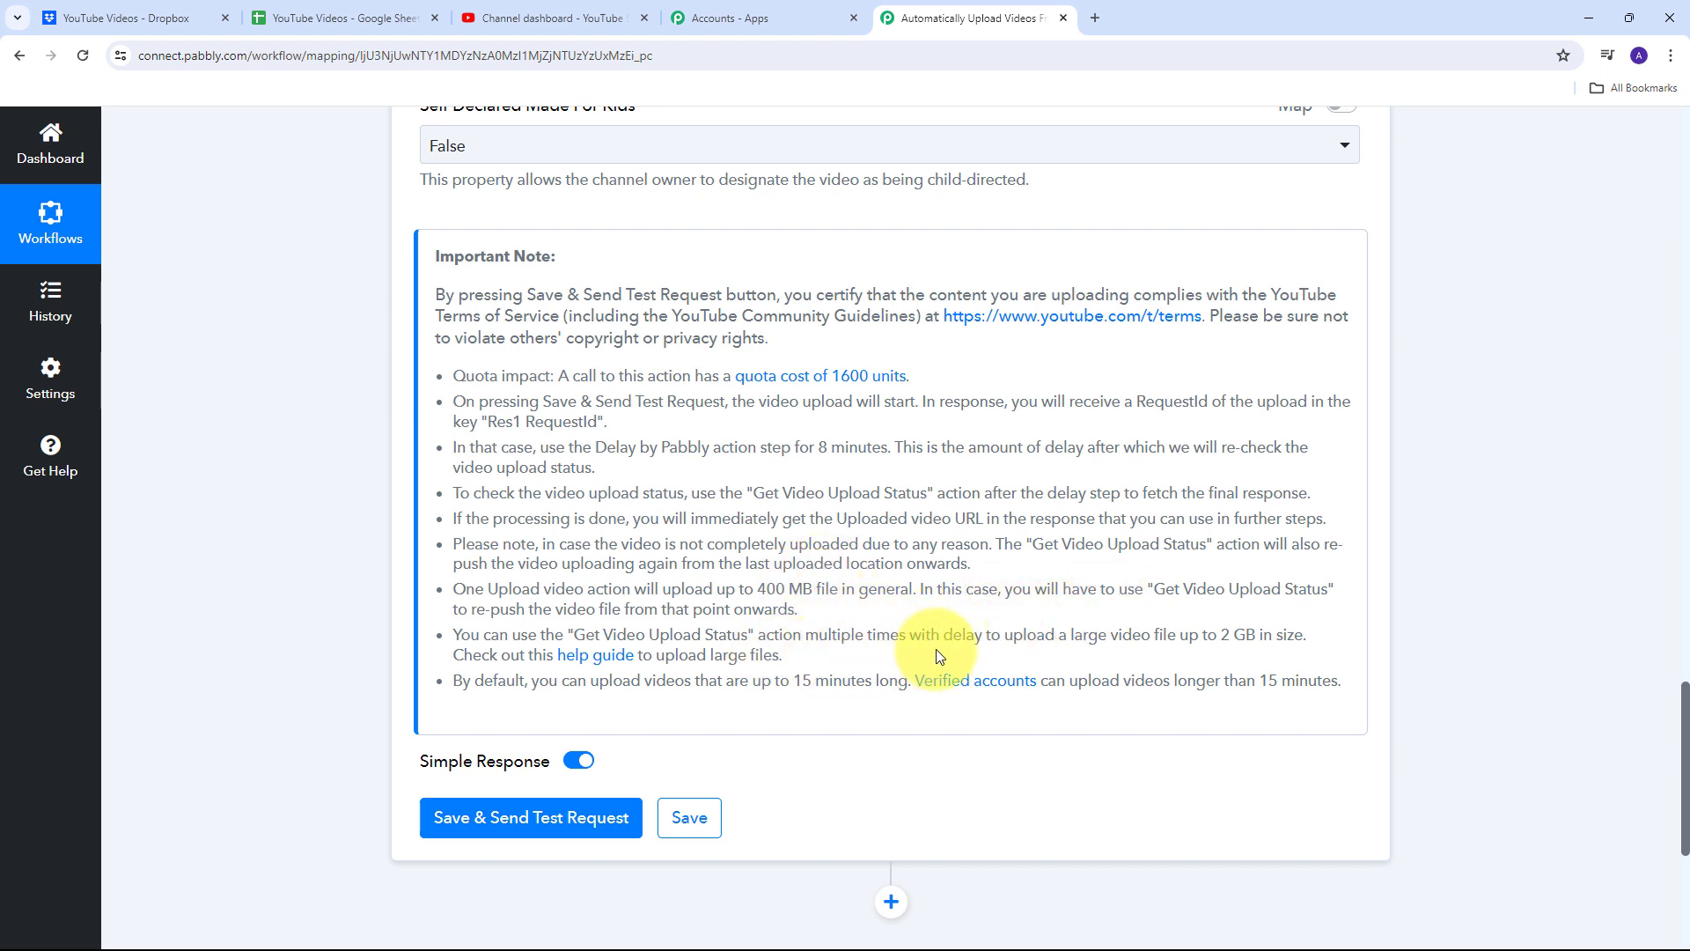
{"action": "left_click_drag", "start_coordinate": [1220, 634], "coordinate": [1292, 630]}
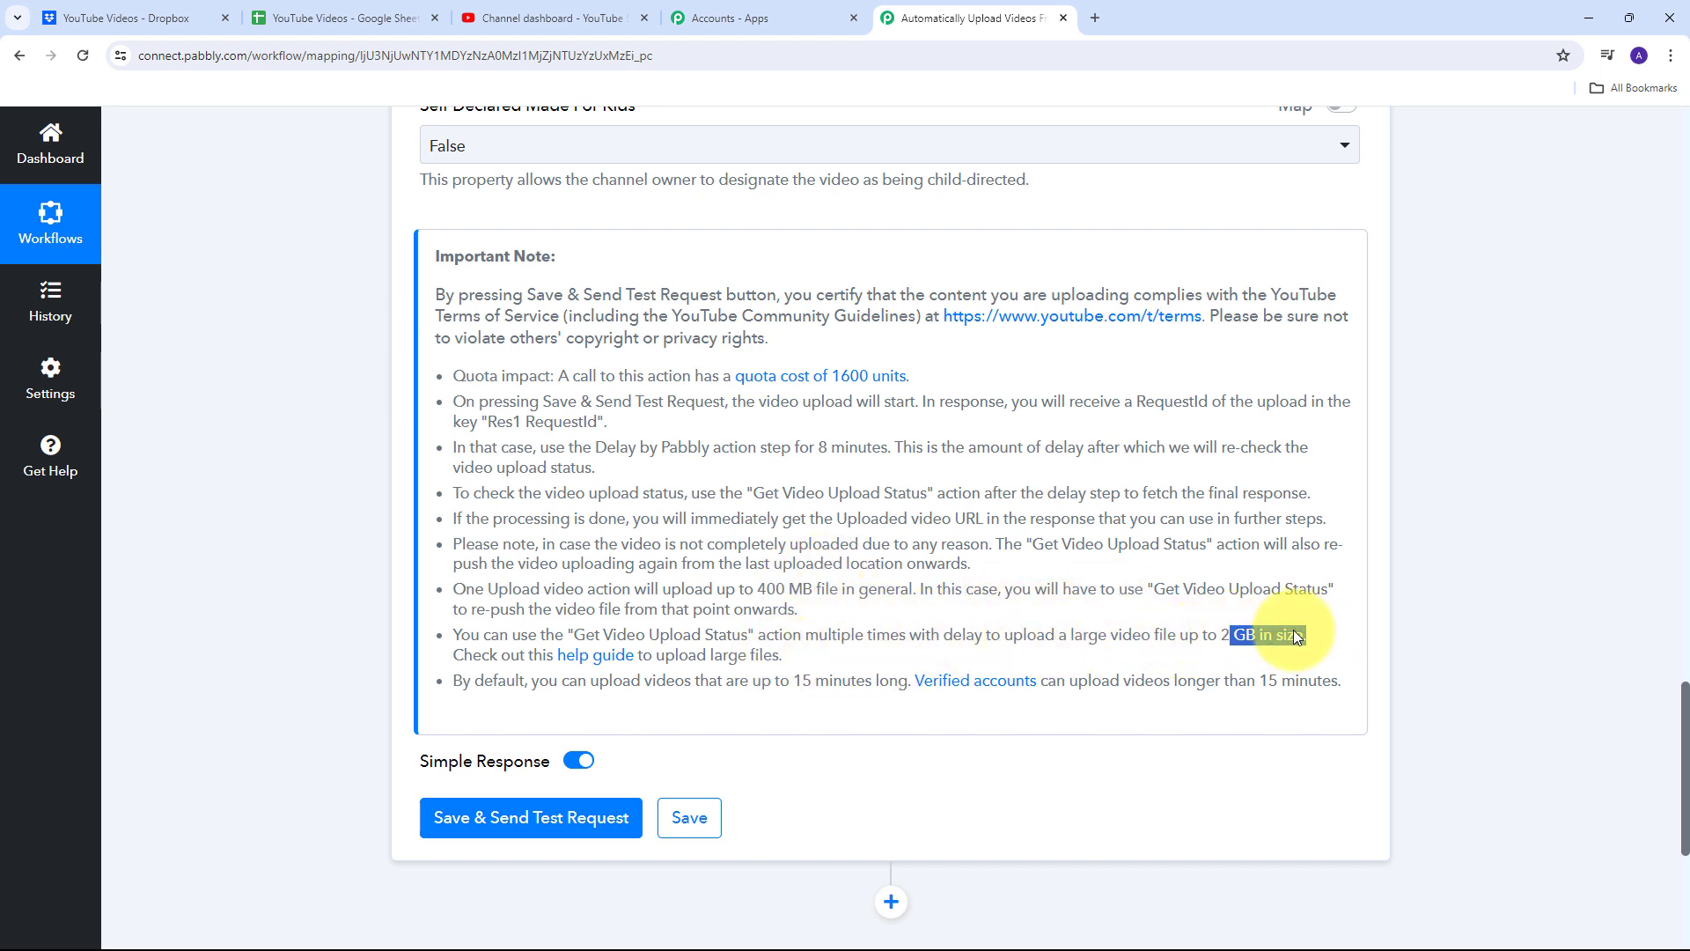
{"action": "left_click", "coordinate": [855, 596]}
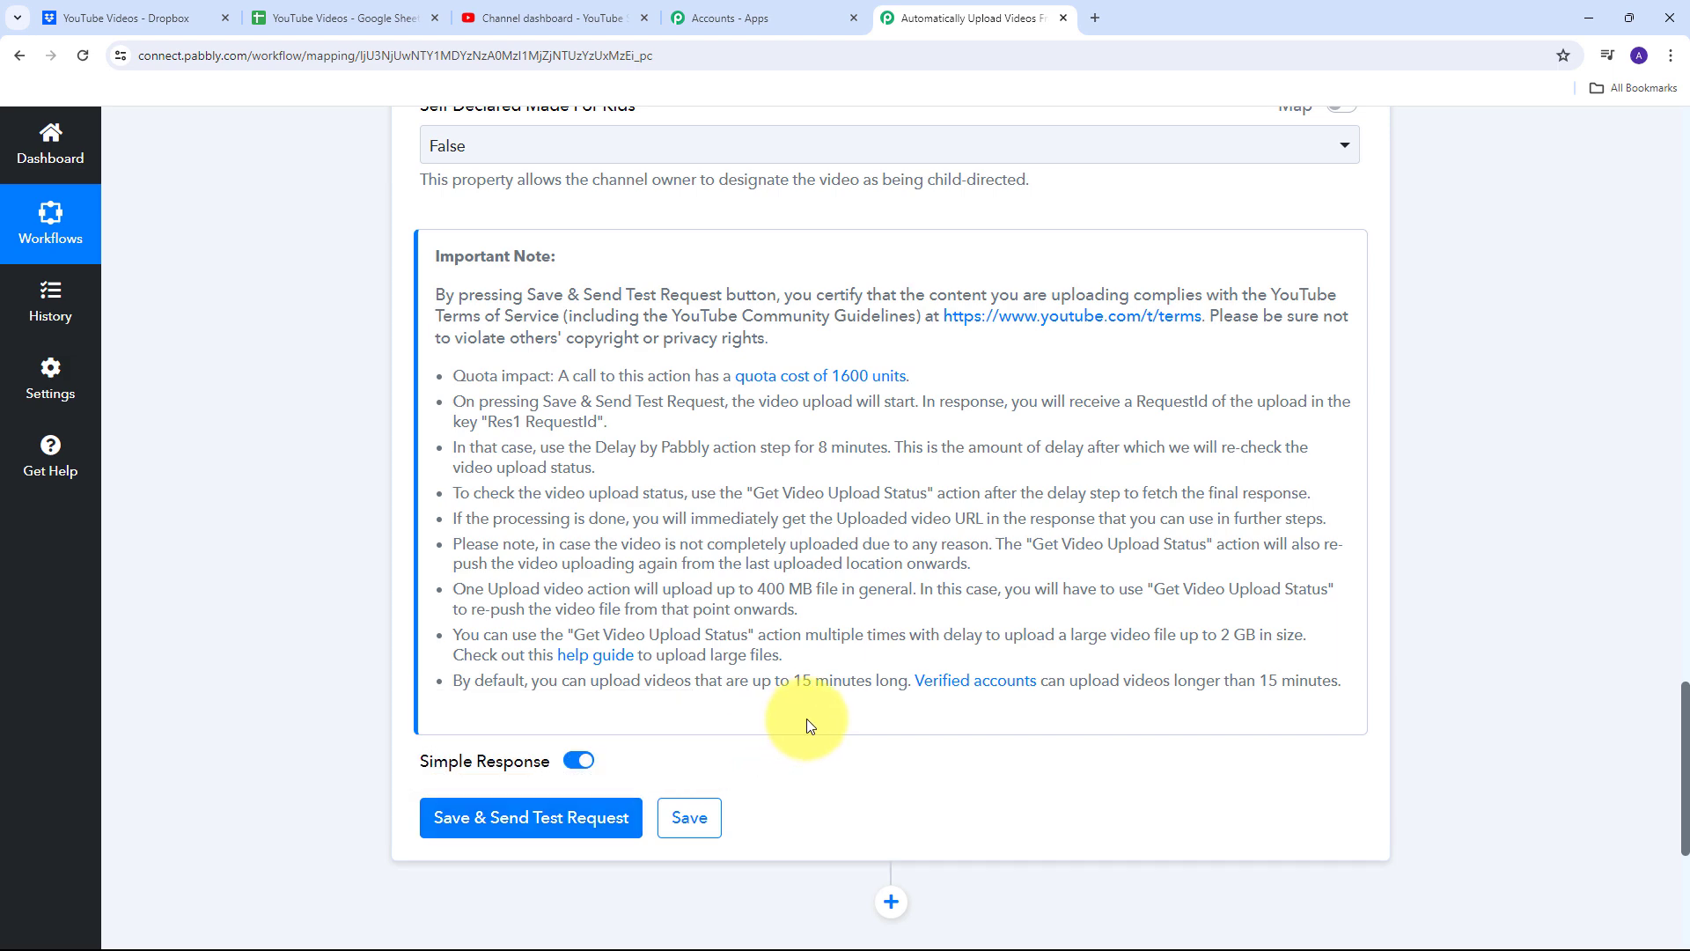
Check the 400 MB file size rule in the Important Note, and save the upload step with a test request.
{"action": "scroll", "coordinate": [806, 718], "scroll_direction": "down", "scroll_amount": 1}
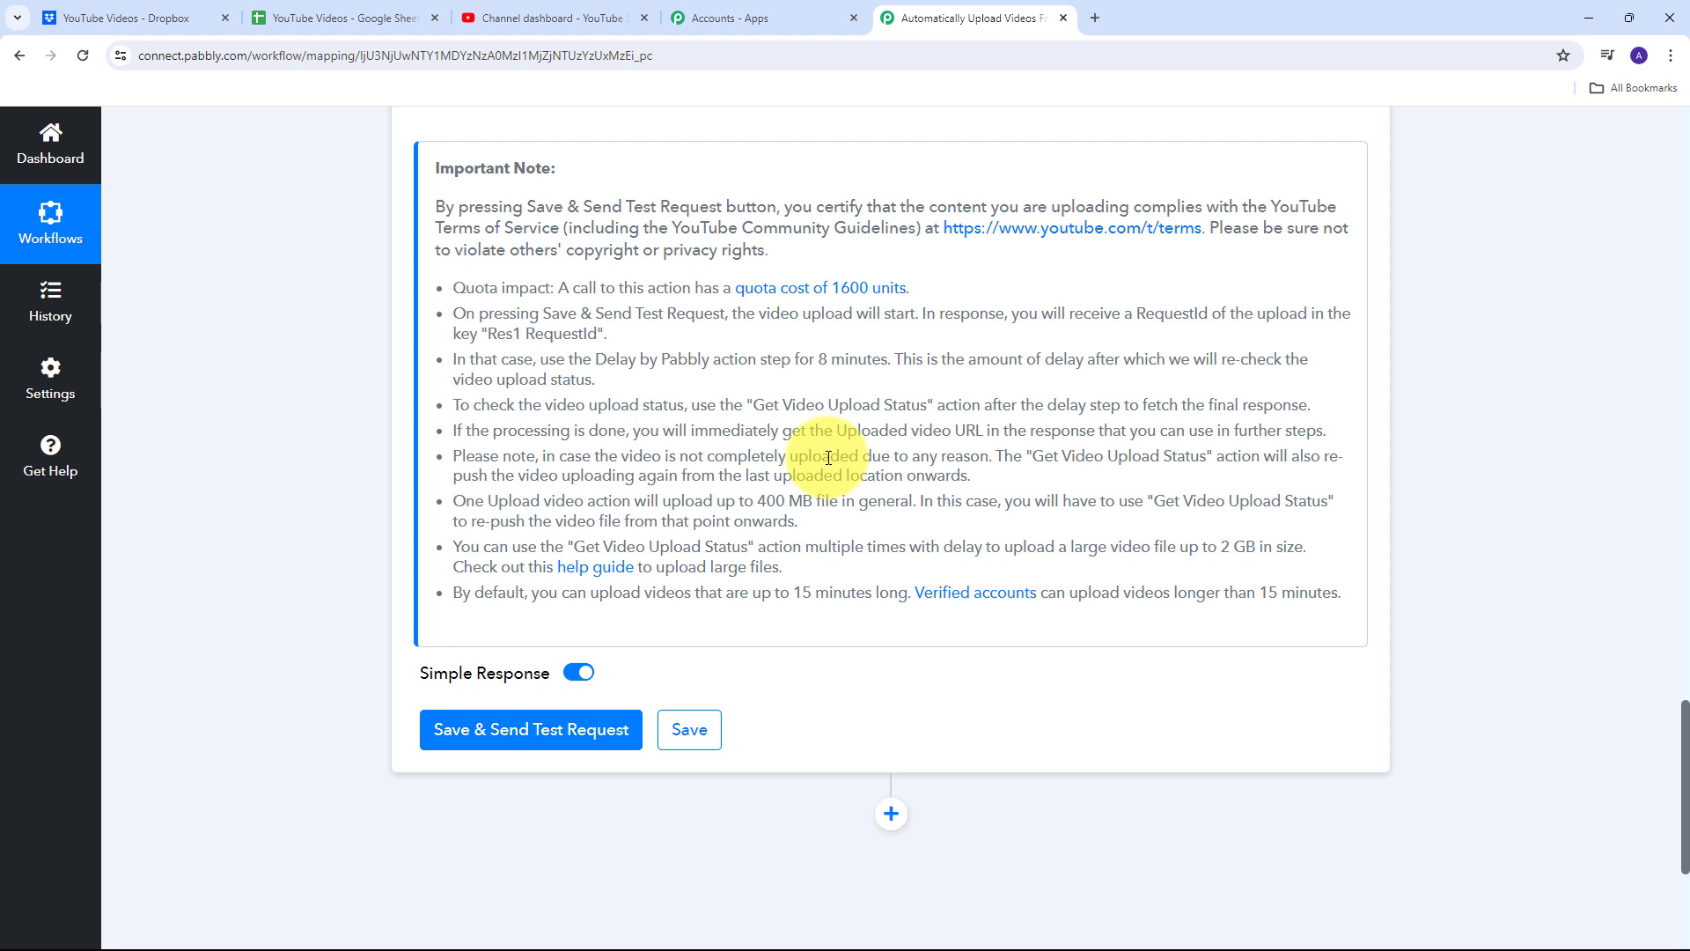
{"action": "left_click_drag", "start_coordinate": [757, 502], "coordinate": [1145, 531]}
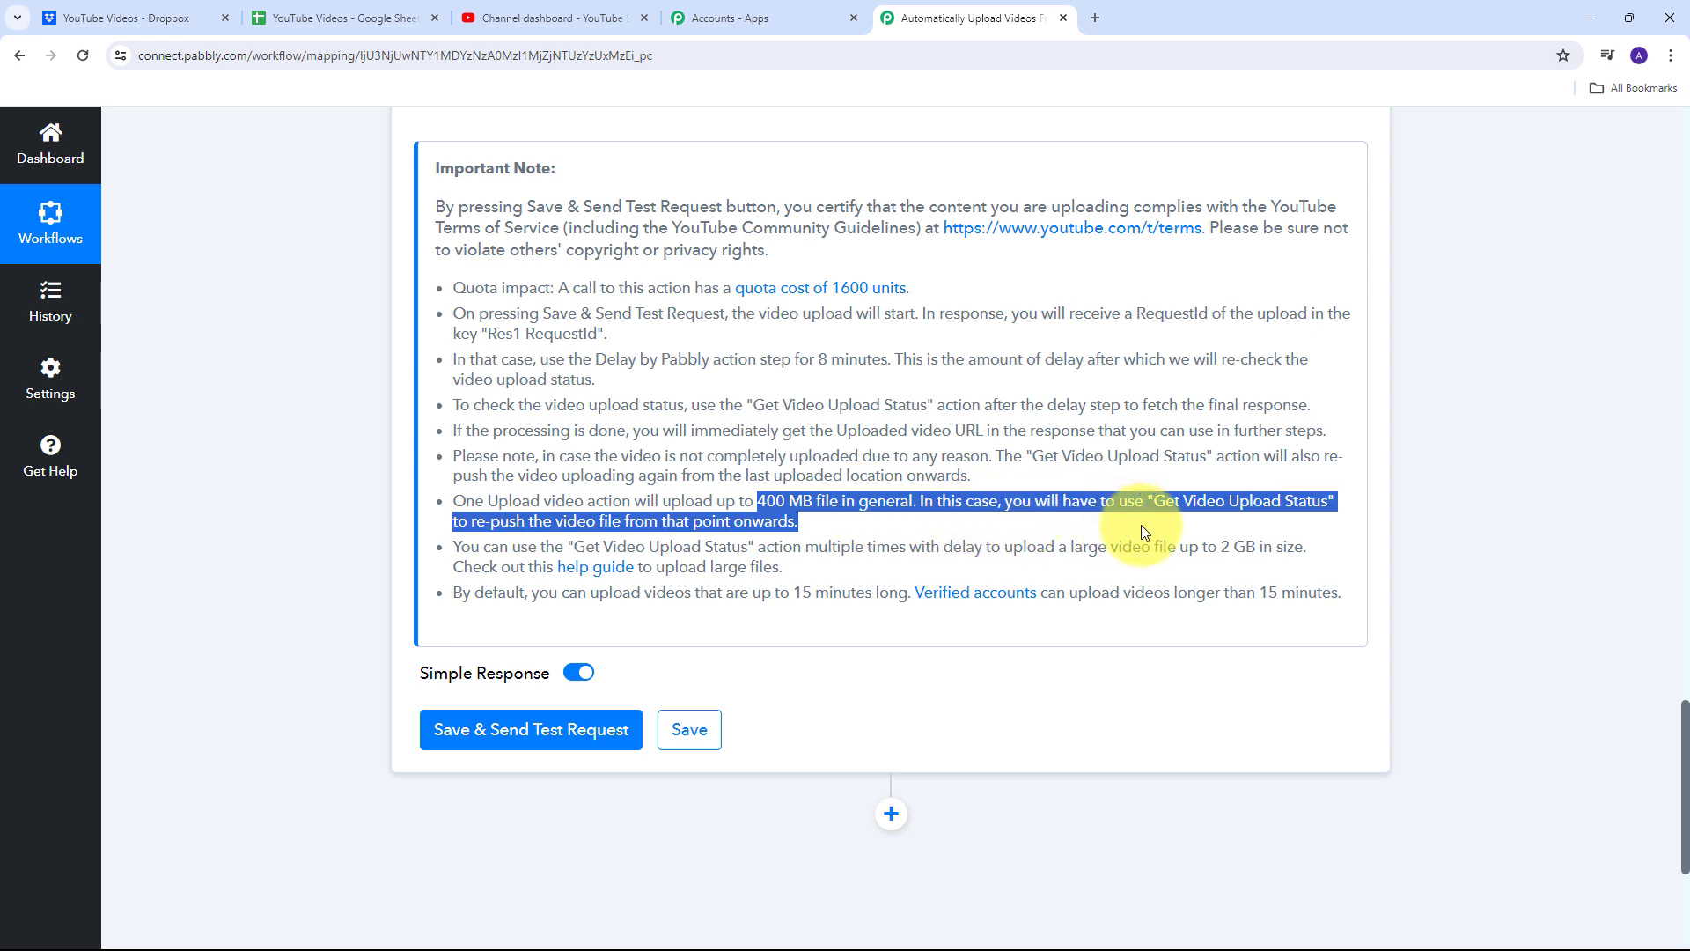
{"action": "left_click", "coordinate": [1048, 530]}
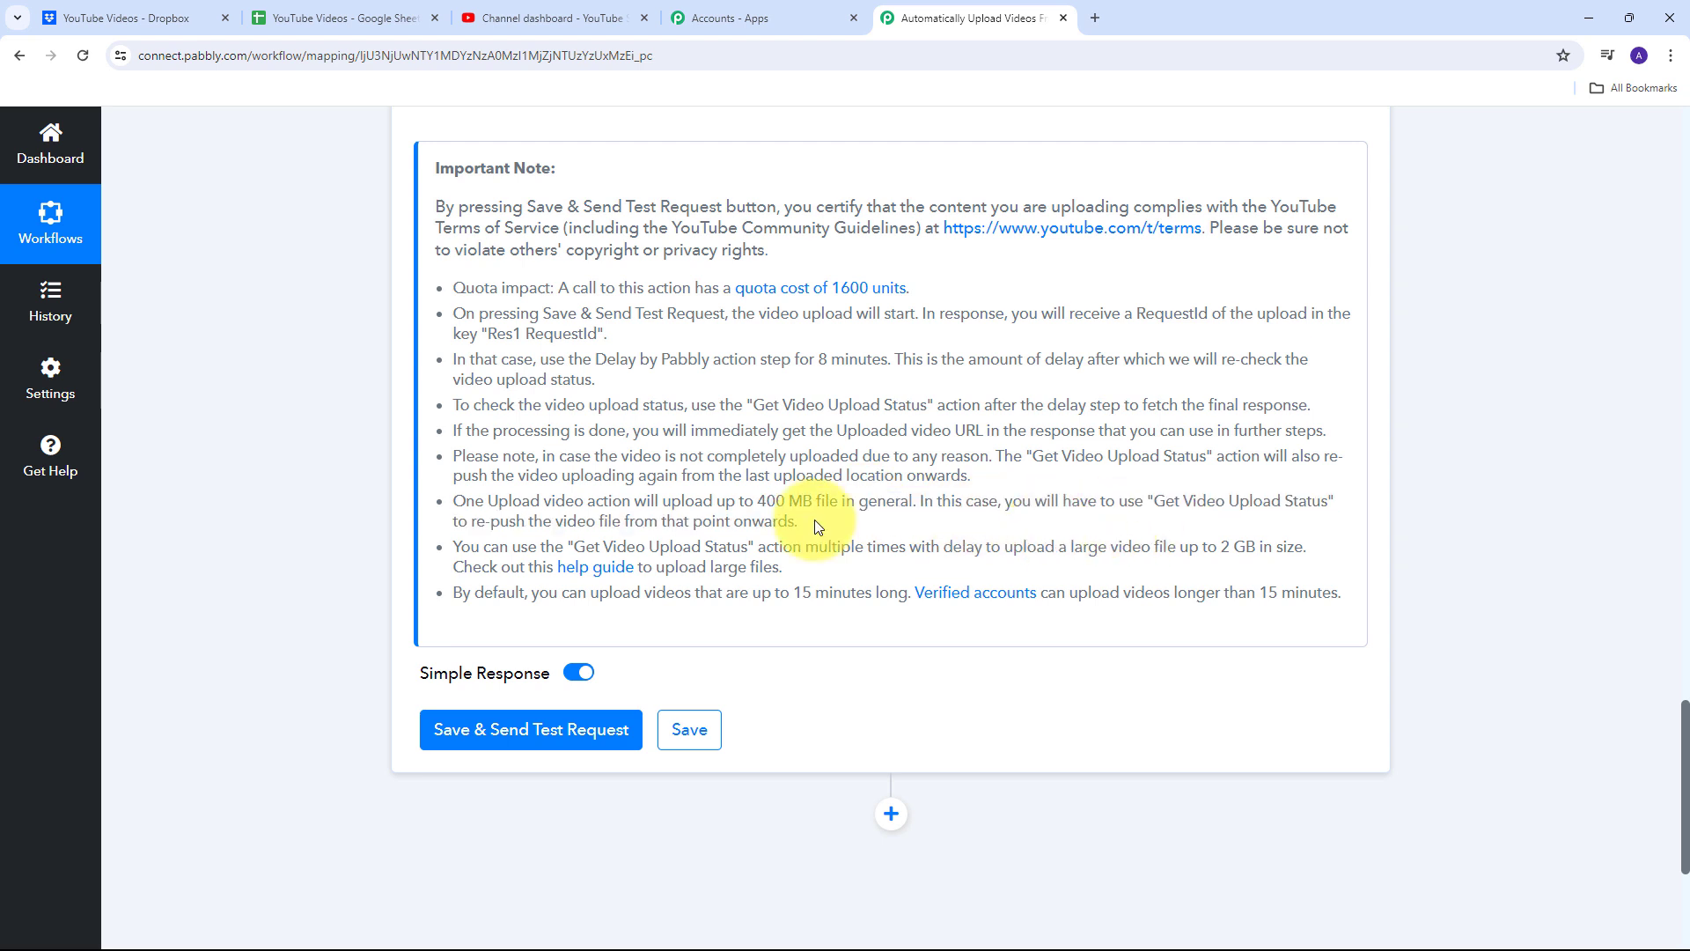
{"action": "left_click_drag", "start_coordinate": [757, 502], "coordinate": [837, 501]}
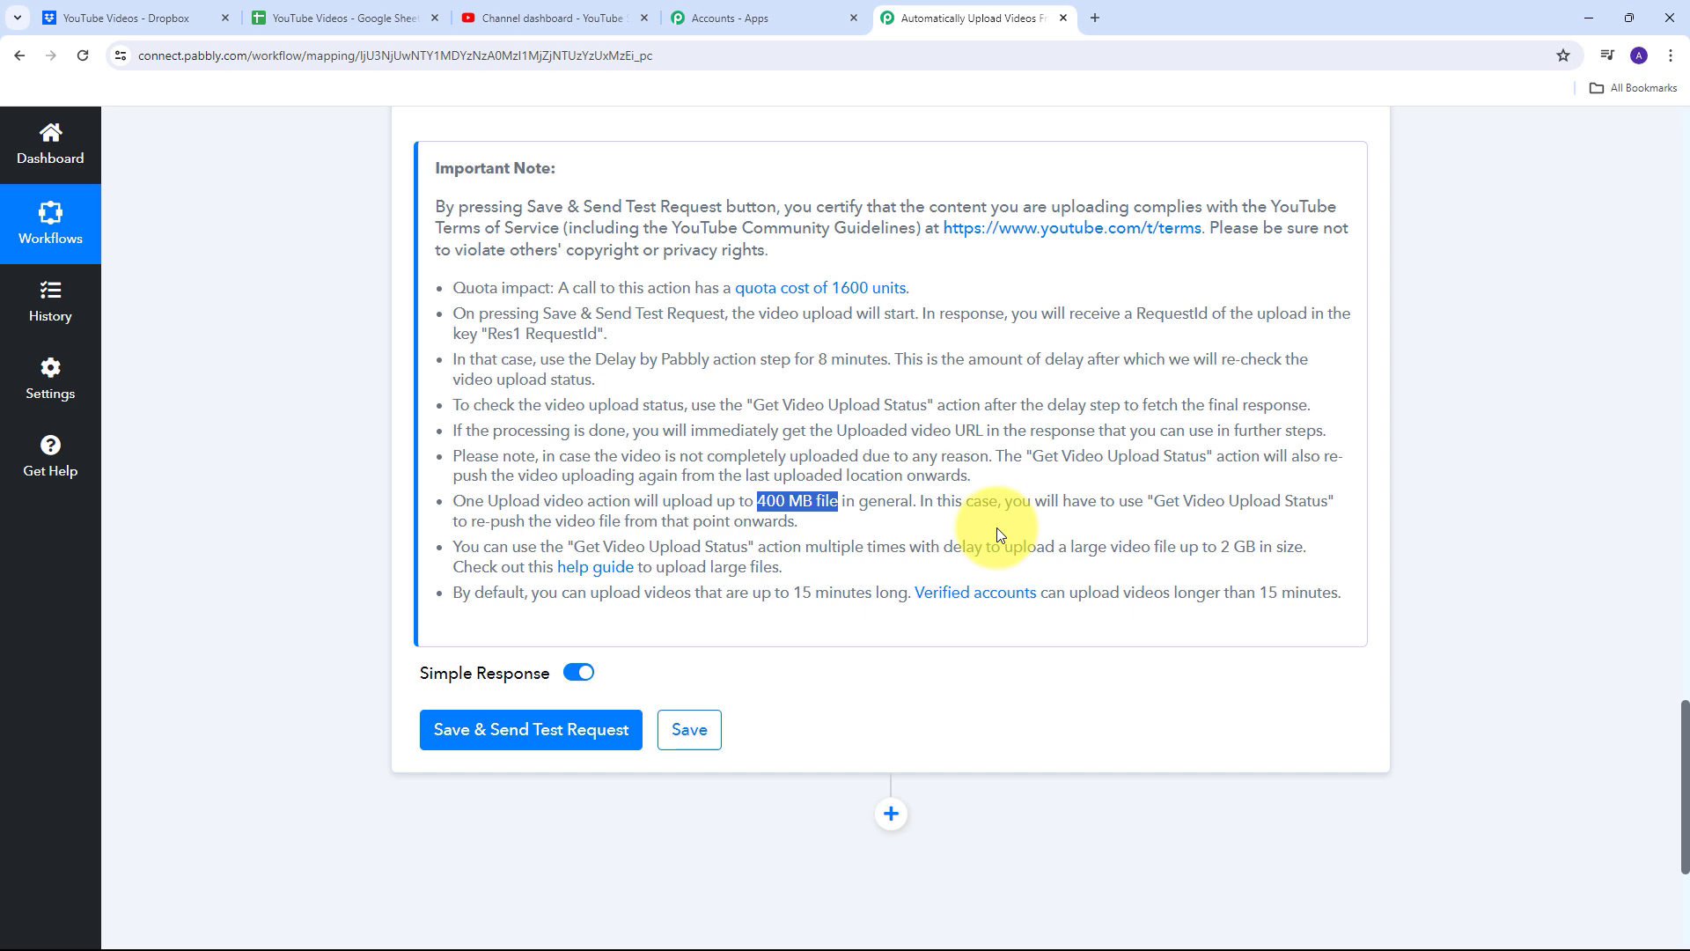
{"action": "scroll", "coordinate": [997, 531], "scroll_direction": "down", "scroll_amount": 1}
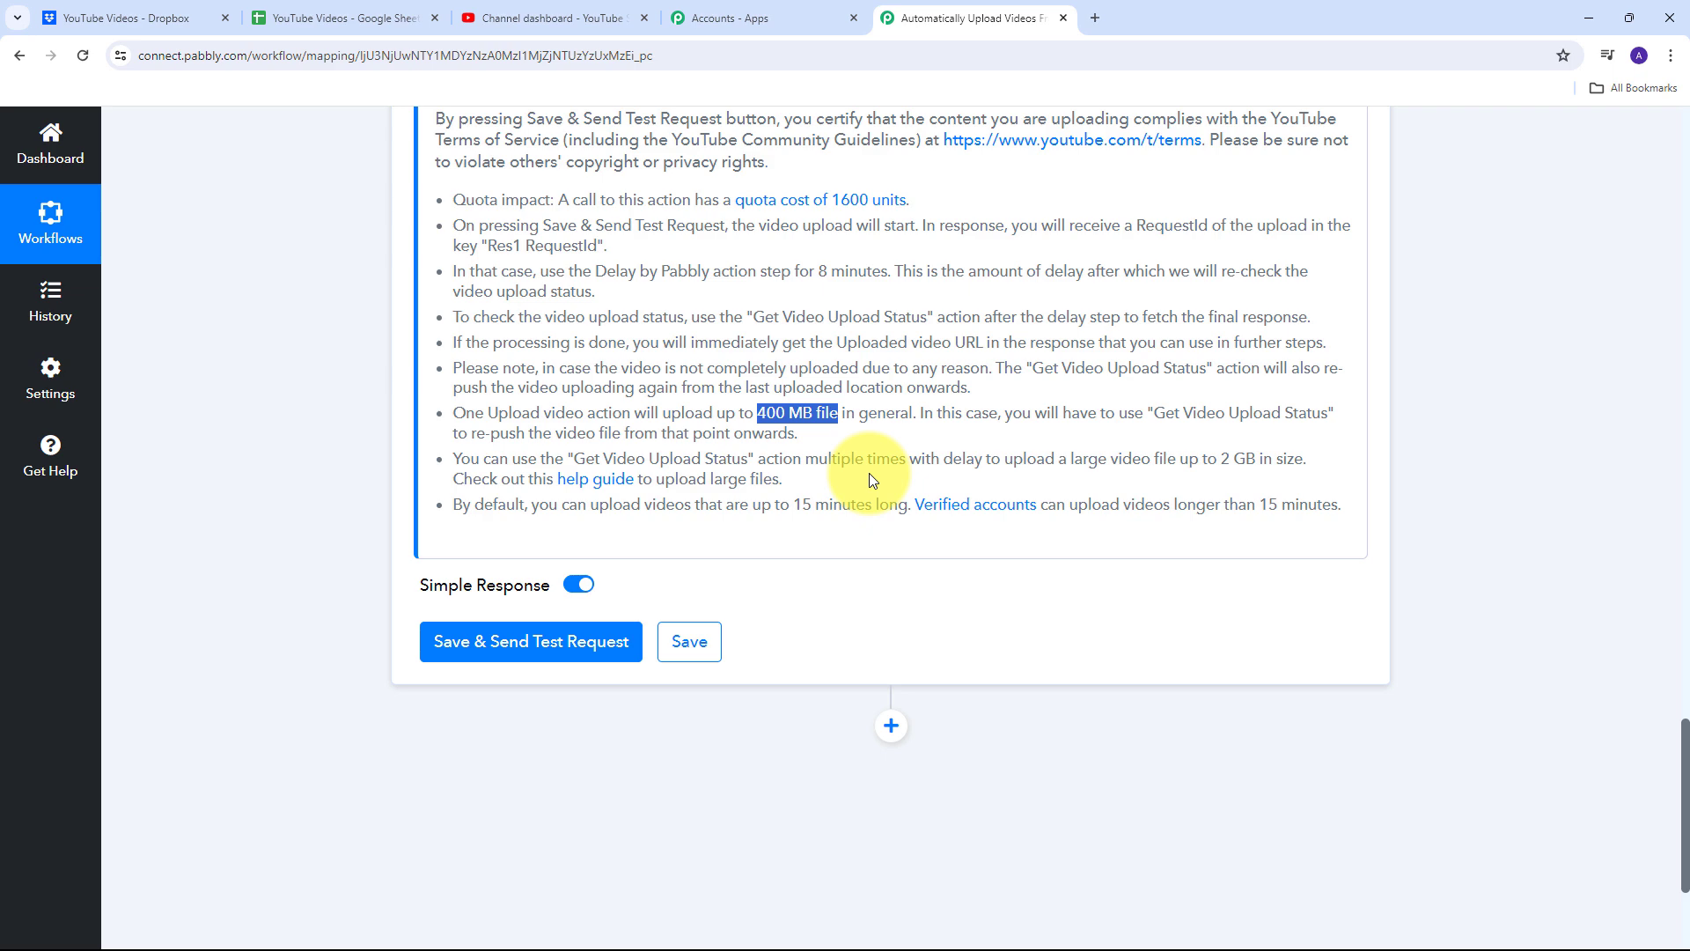
{"action": "scroll", "coordinate": [736, 453], "scroll_direction": "down", "scroll_amount": 2}
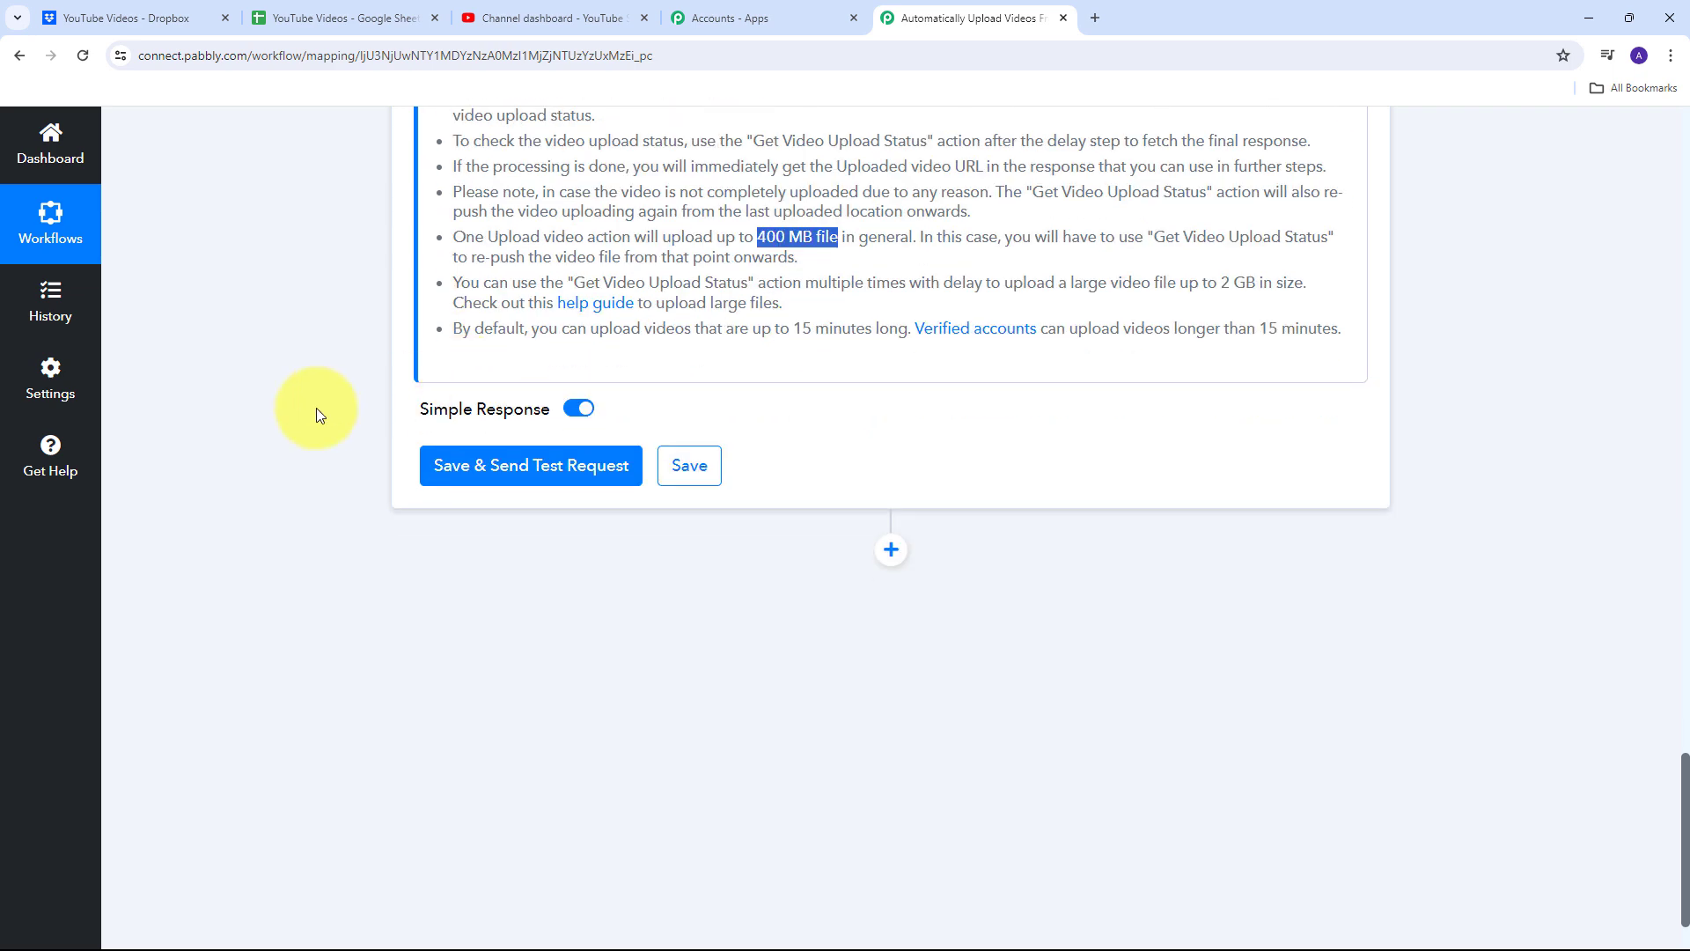
{"action": "left_click", "coordinate": [561, 464]}
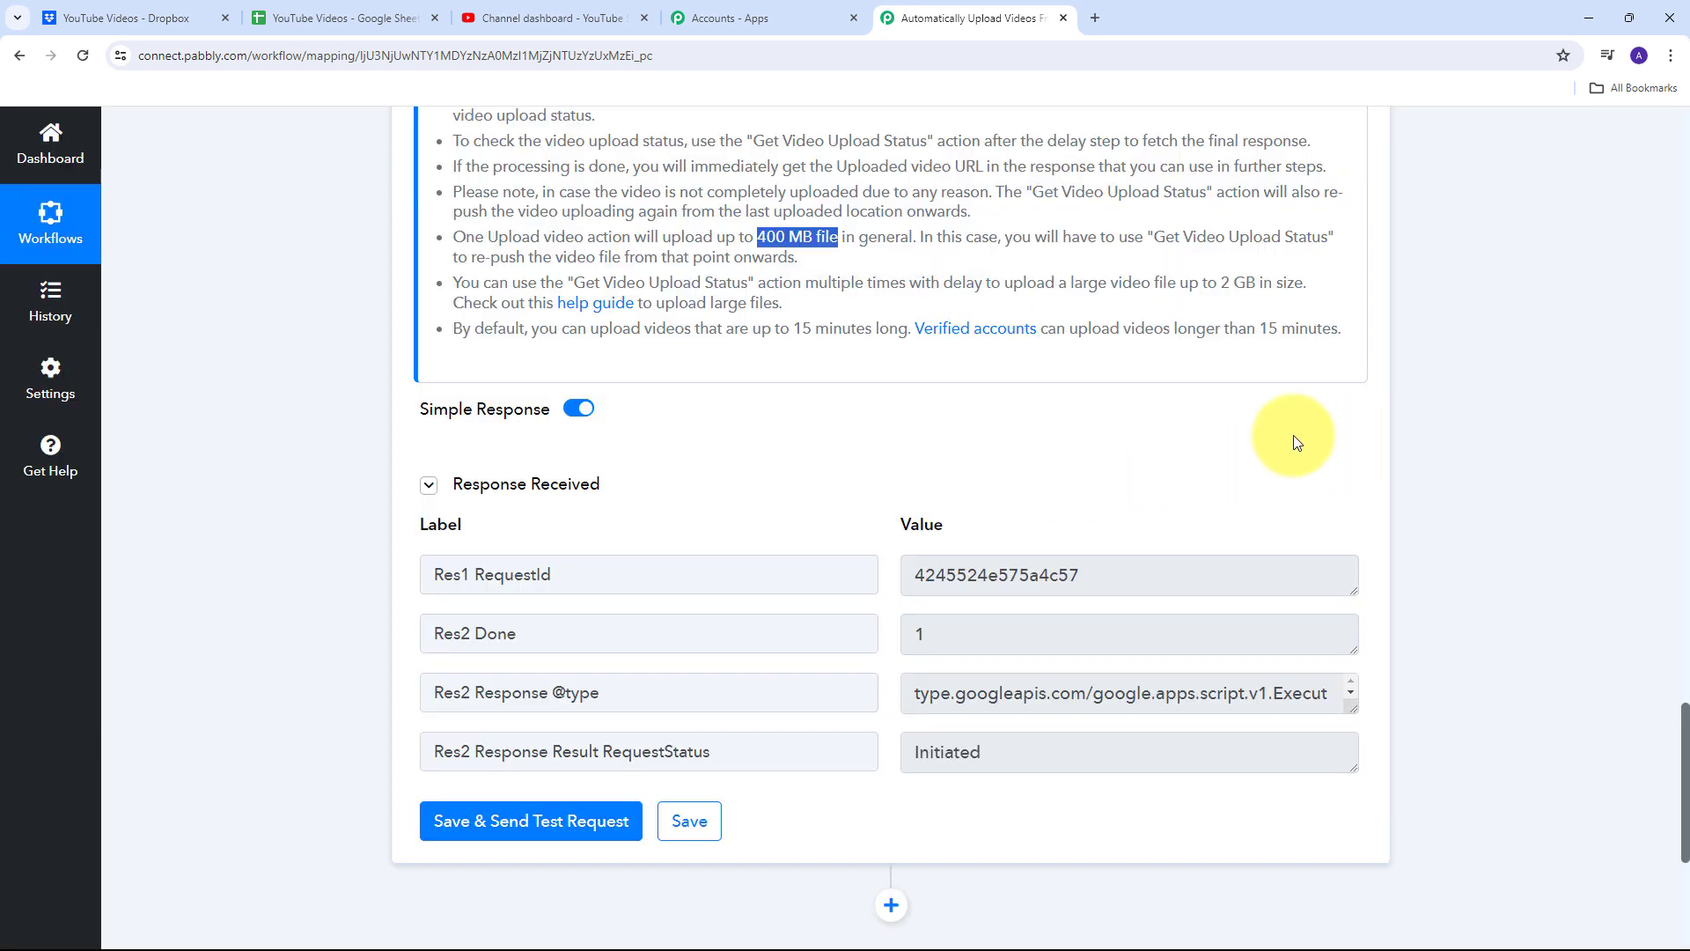
Examine the request ID and request status returned in the upload step's test response.
{"action": "scroll", "coordinate": [859, 419], "scroll_direction": "down", "scroll_amount": 1}
{"action": "left_click", "coordinate": [1006, 489]}
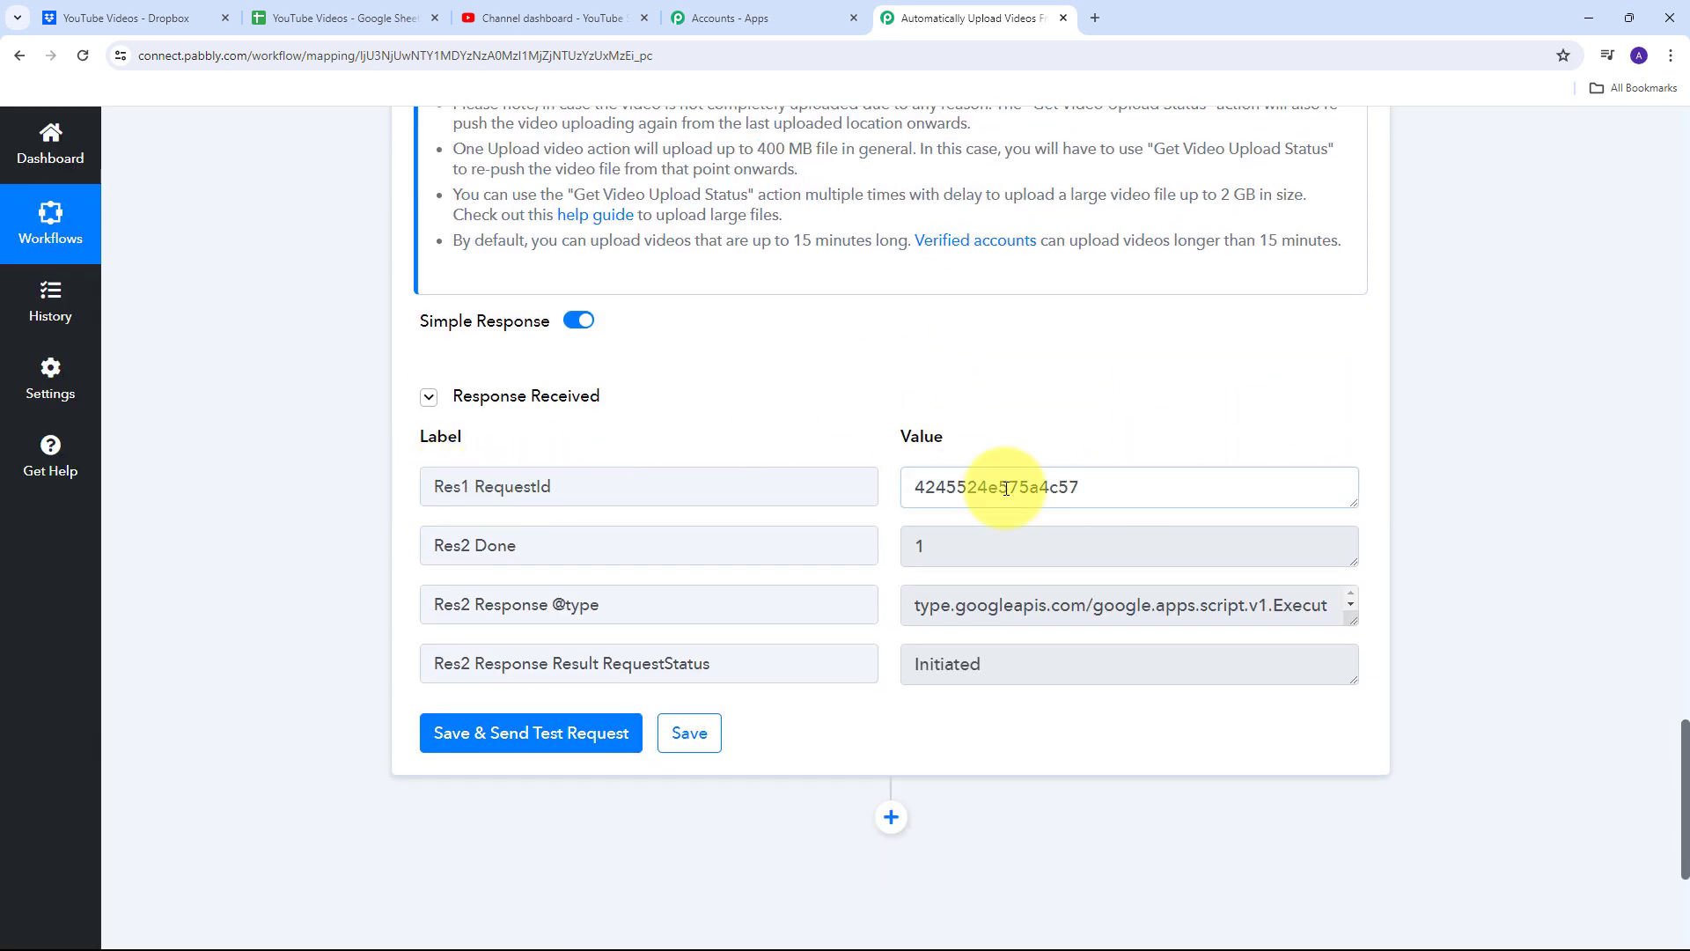
{"action": "double_click", "coordinate": [1006, 488]}
{"action": "left_click_drag", "start_coordinate": [1124, 668], "coordinate": [744, 671]}
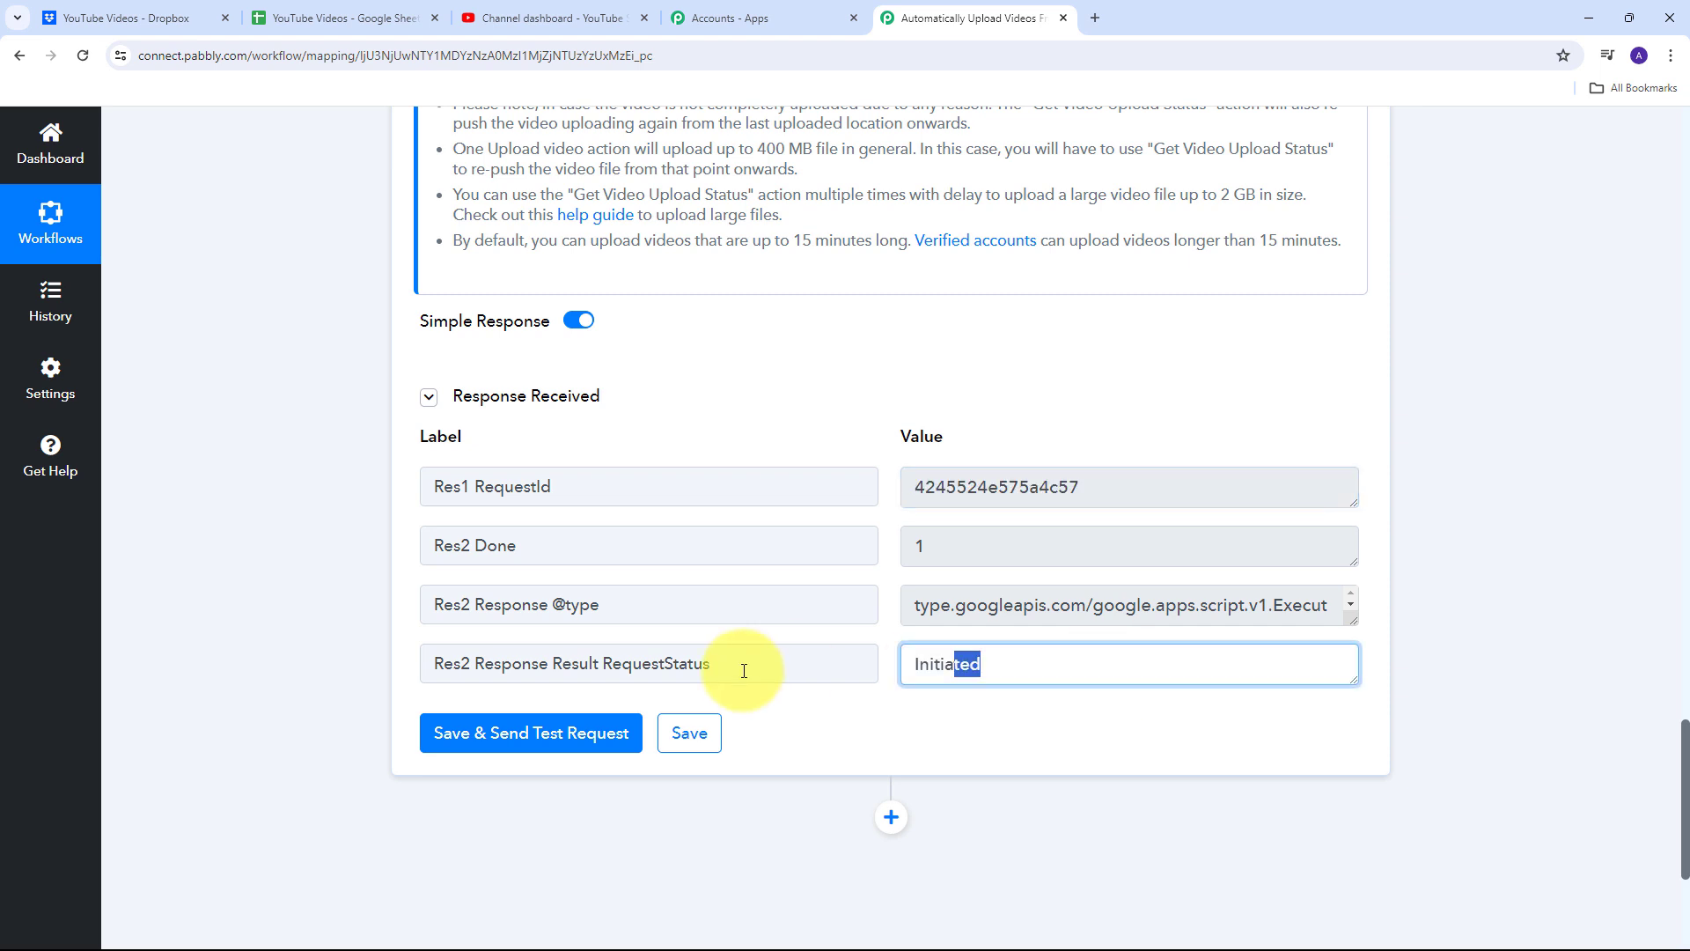
{"action": "double_click", "coordinate": [935, 662]}
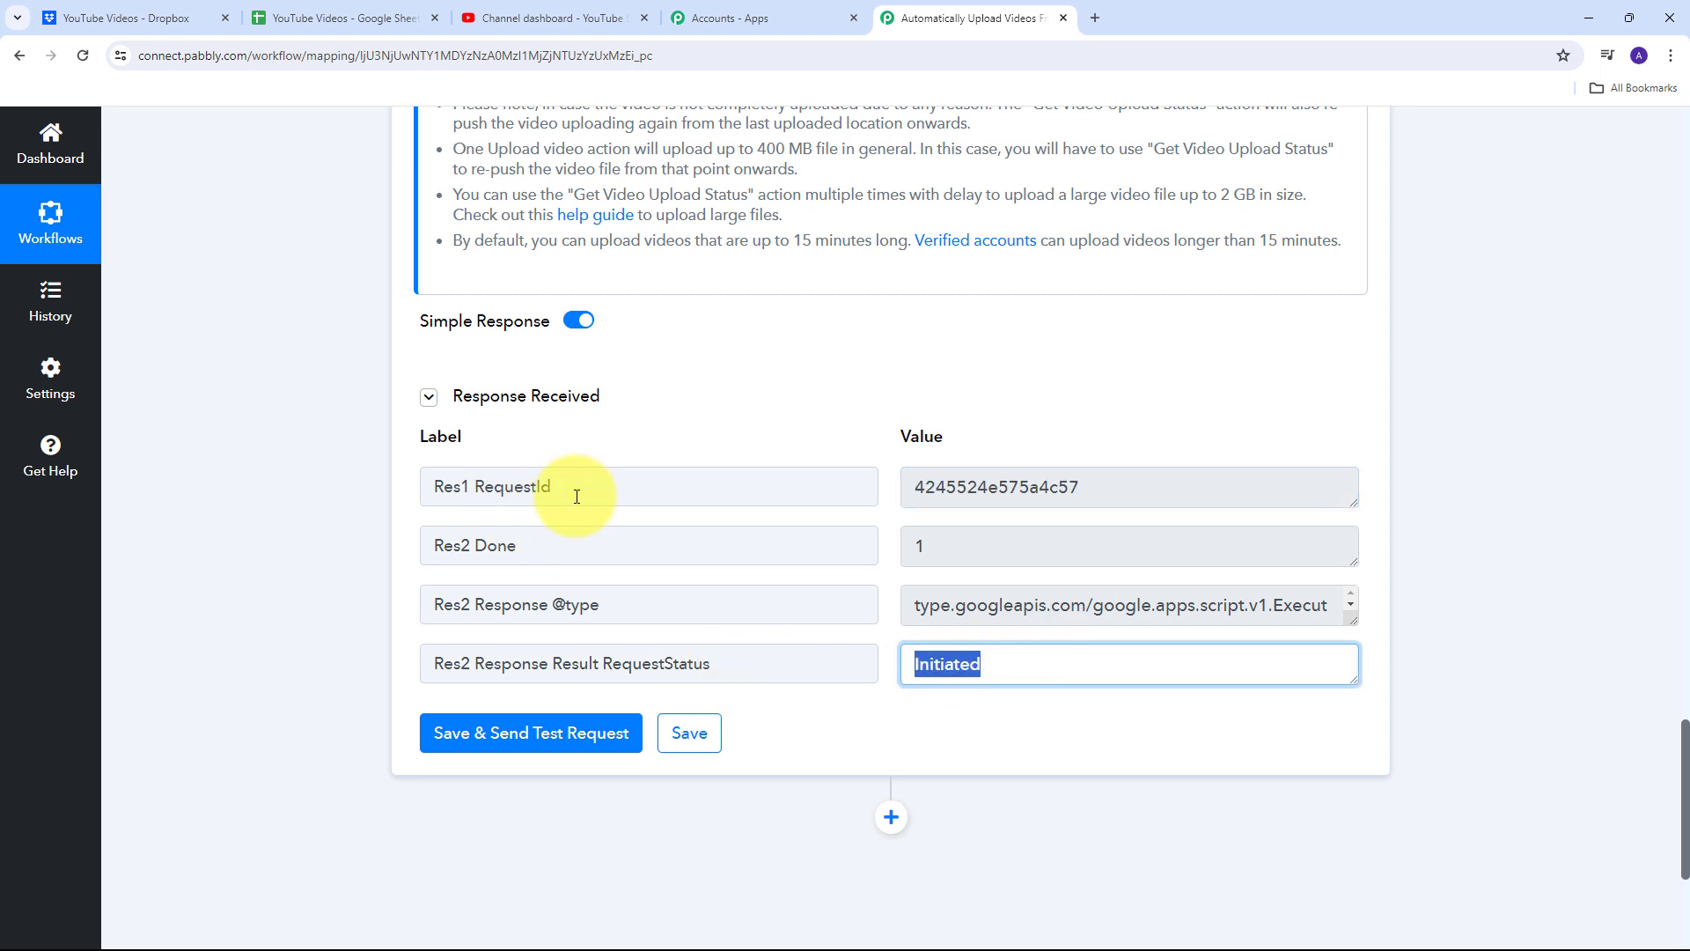
{"action": "left_click", "coordinate": [1045, 494]}
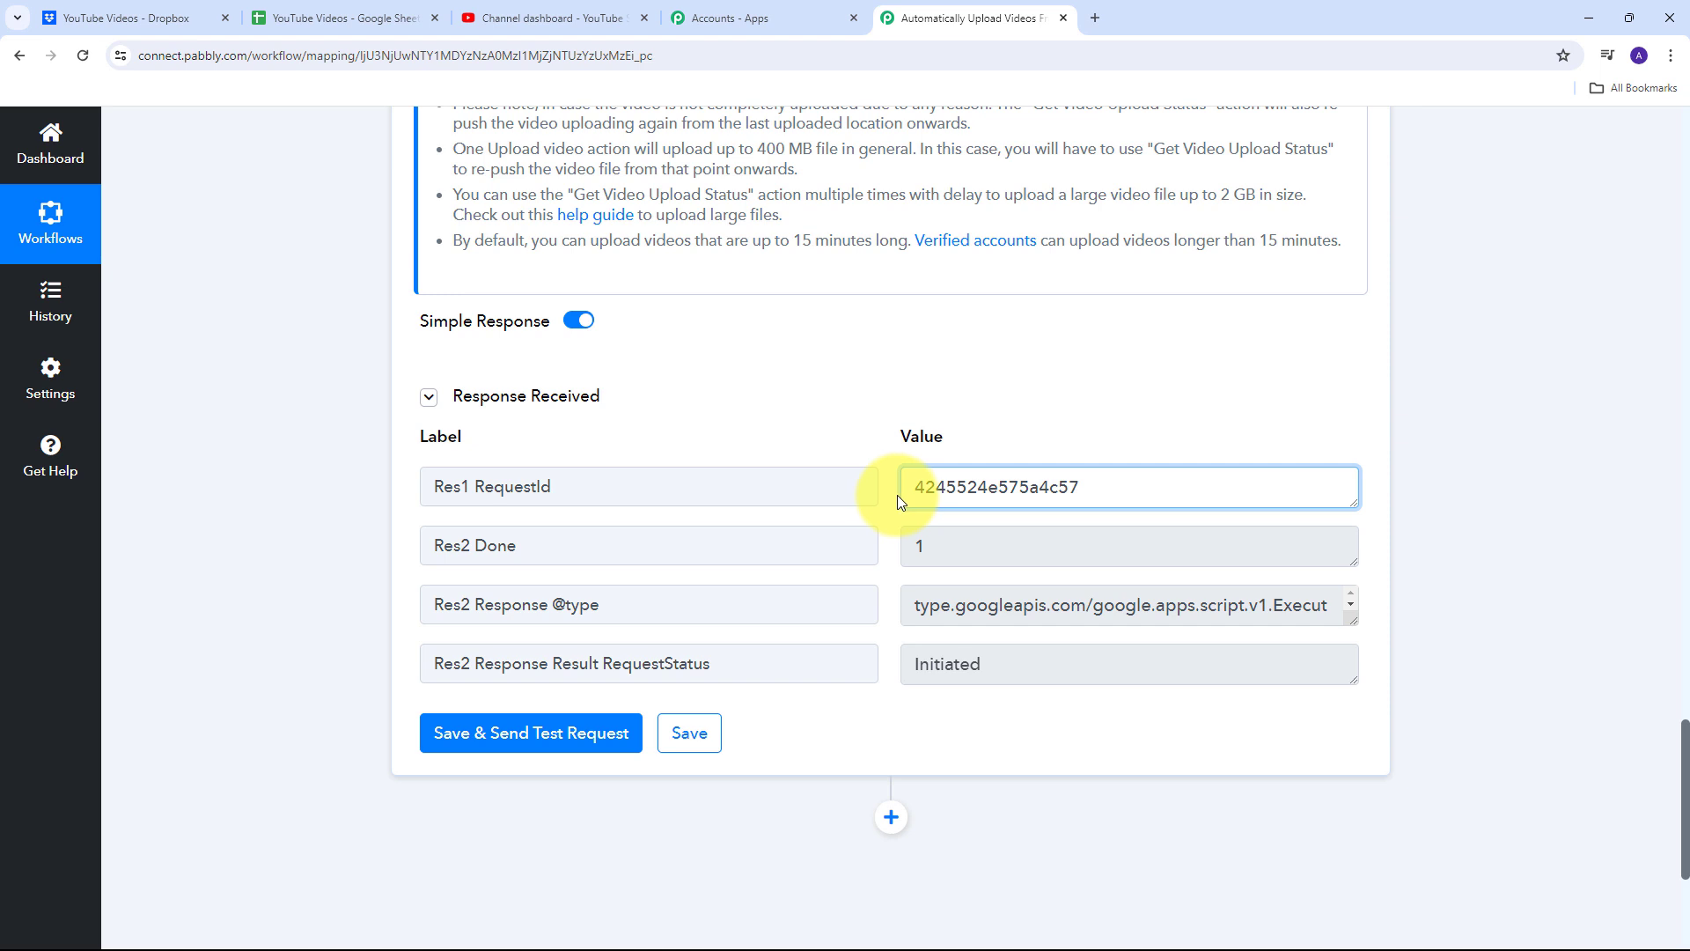
{"action": "left_click_drag", "start_coordinate": [1124, 490], "coordinate": [860, 502]}
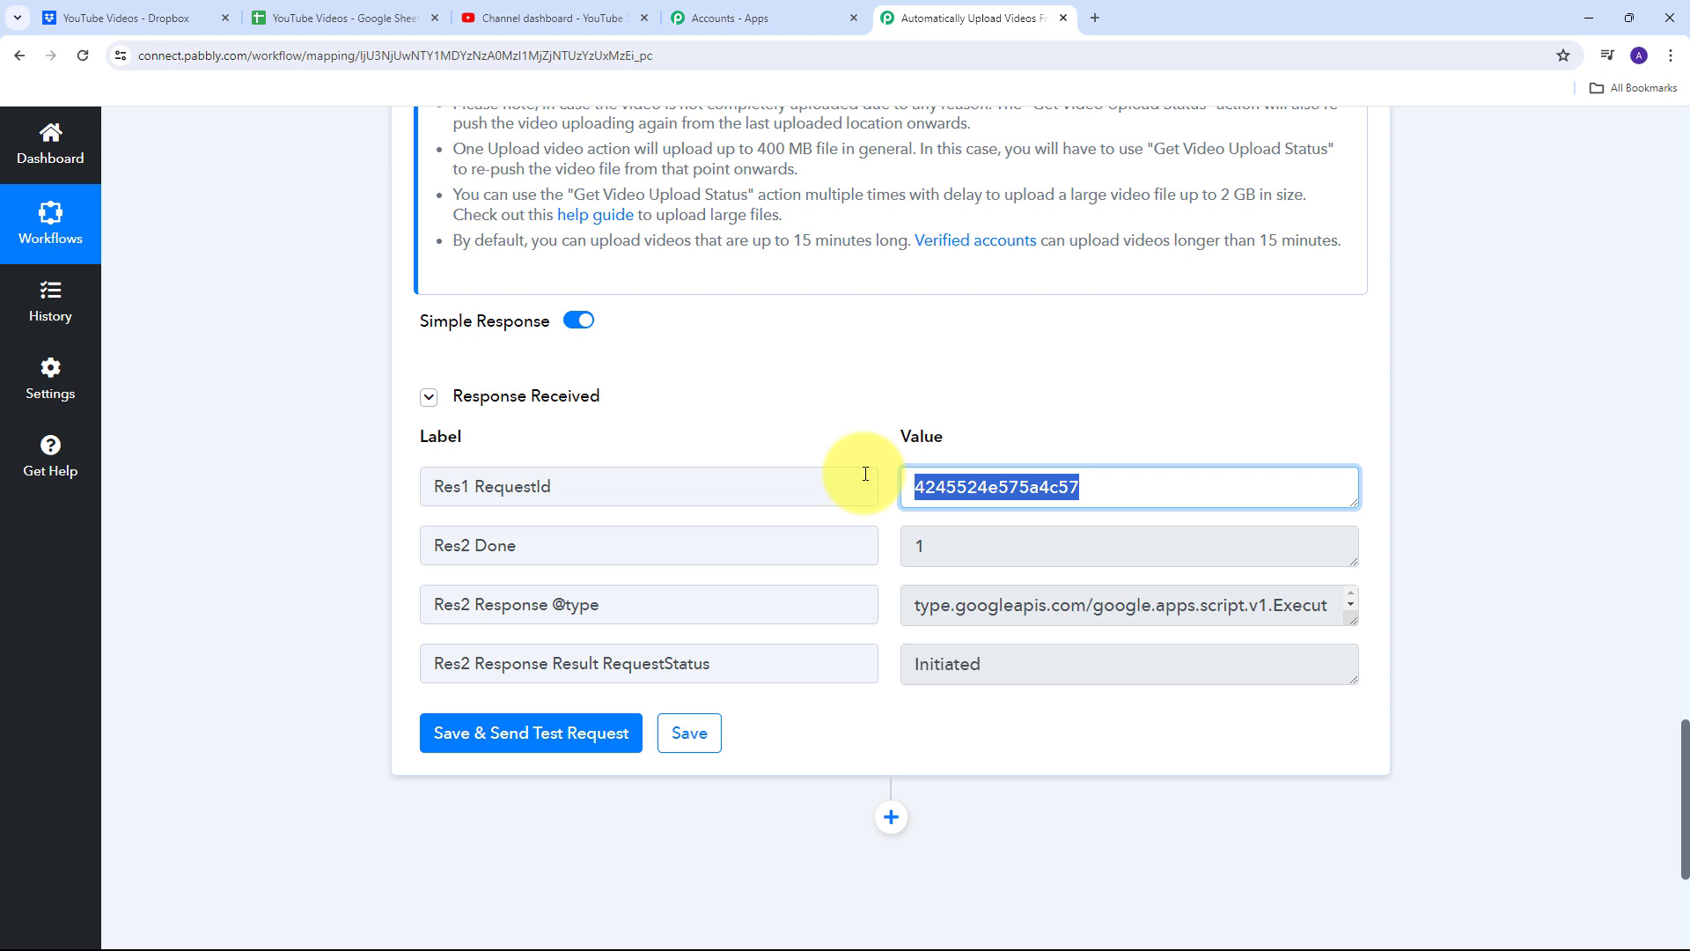
Add a Delay (Pabbly) action after the upload step with the Add Time Delay event and connect it.
{"action": "scroll", "coordinate": [845, 352], "scroll_direction": "down", "scroll_amount": 4}
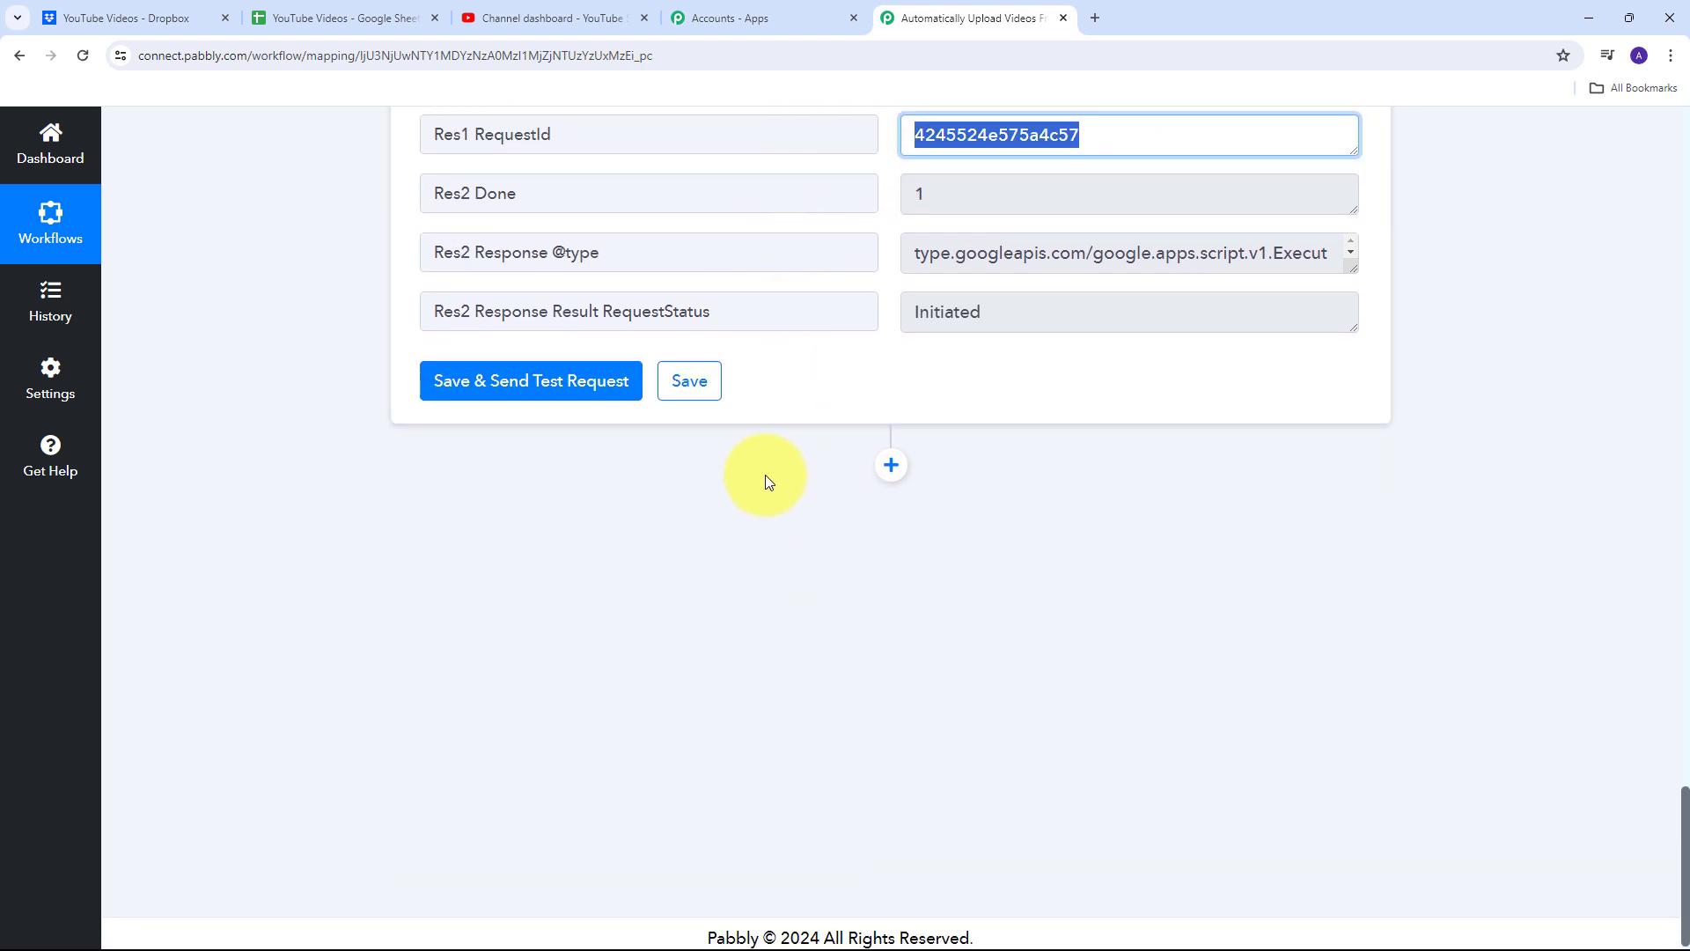
{"action": "left_click", "coordinate": [891, 468]}
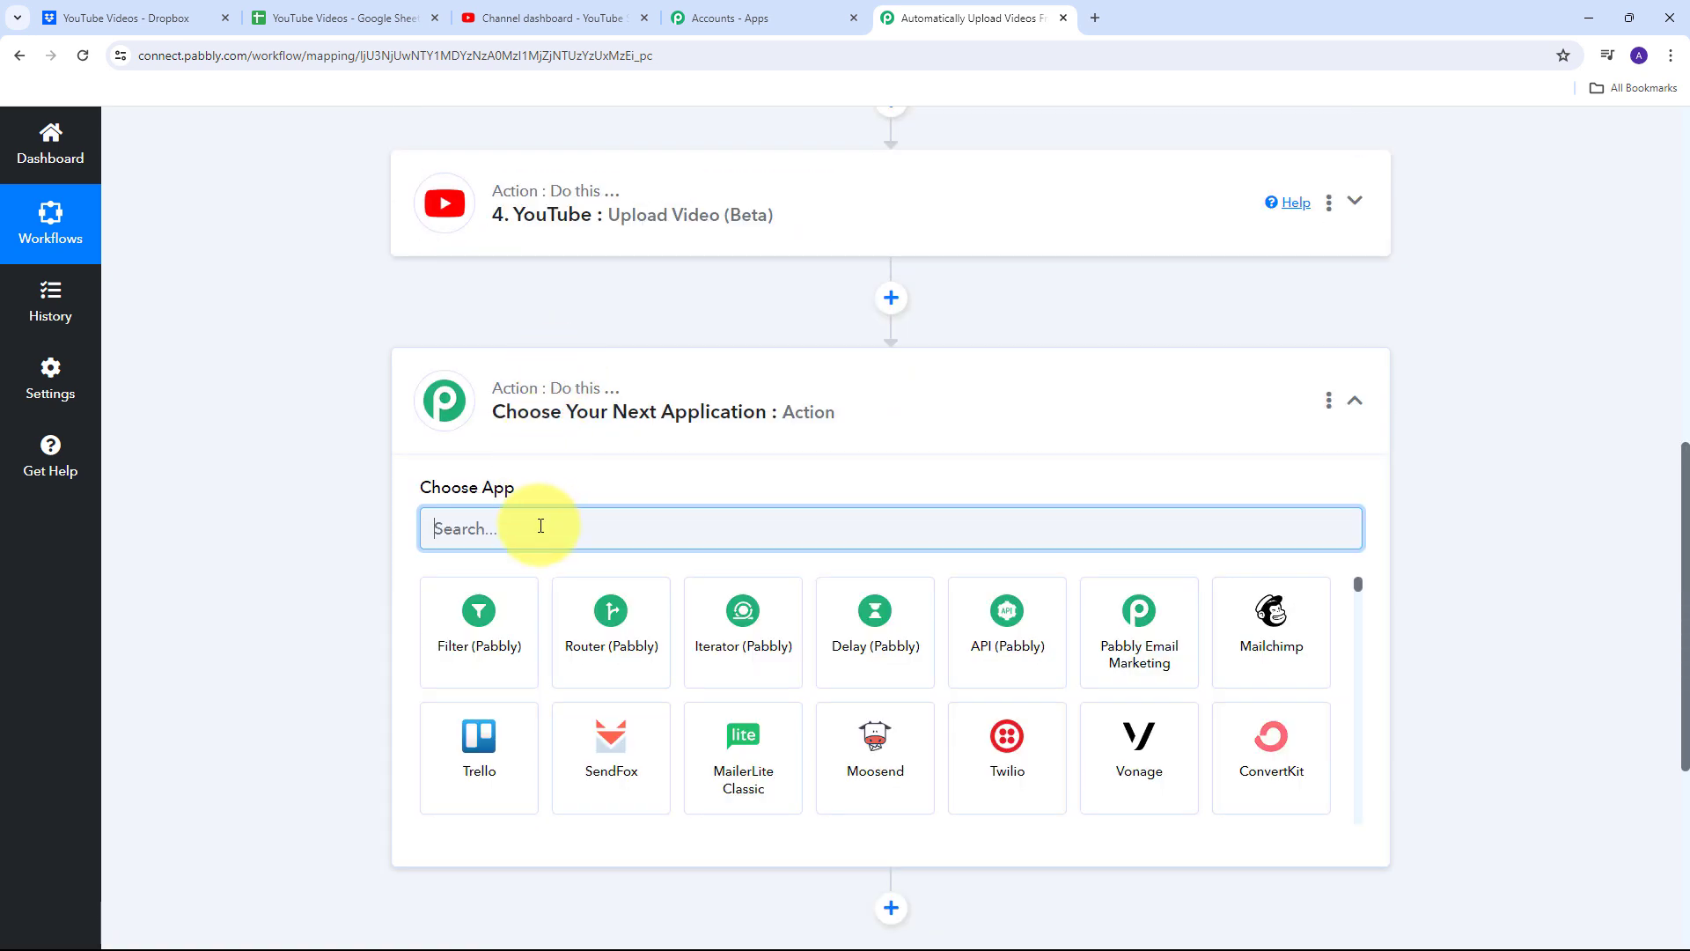
{"action": "type", "text": "Delay"}
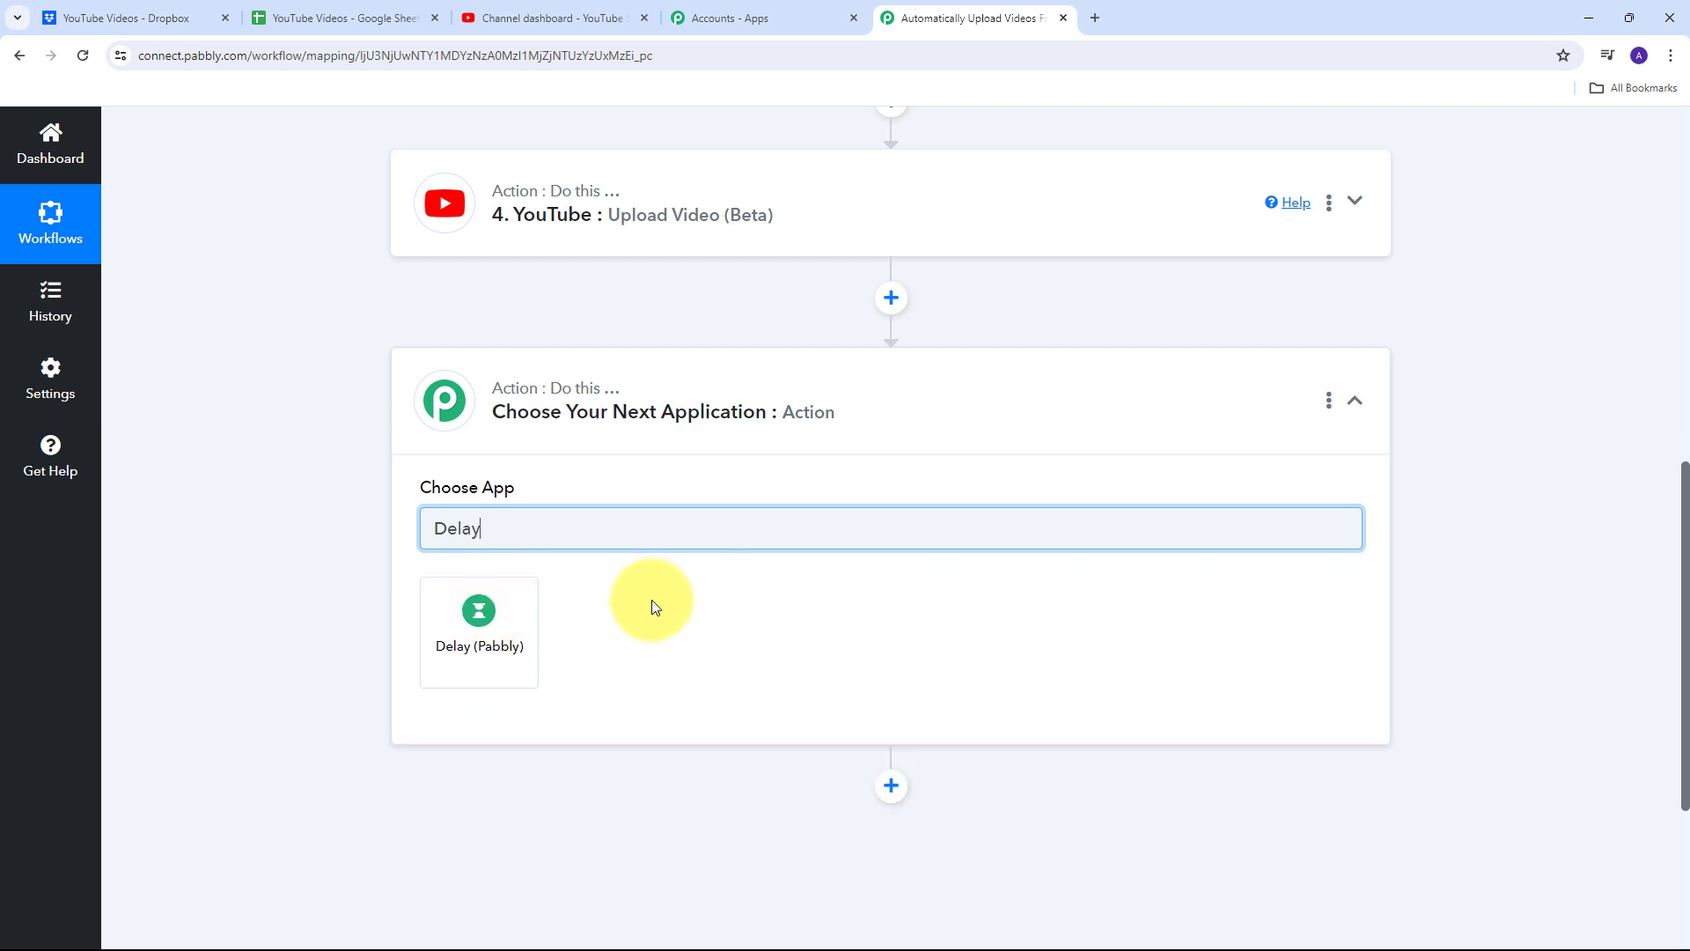
{"action": "left_click", "coordinate": [478, 619]}
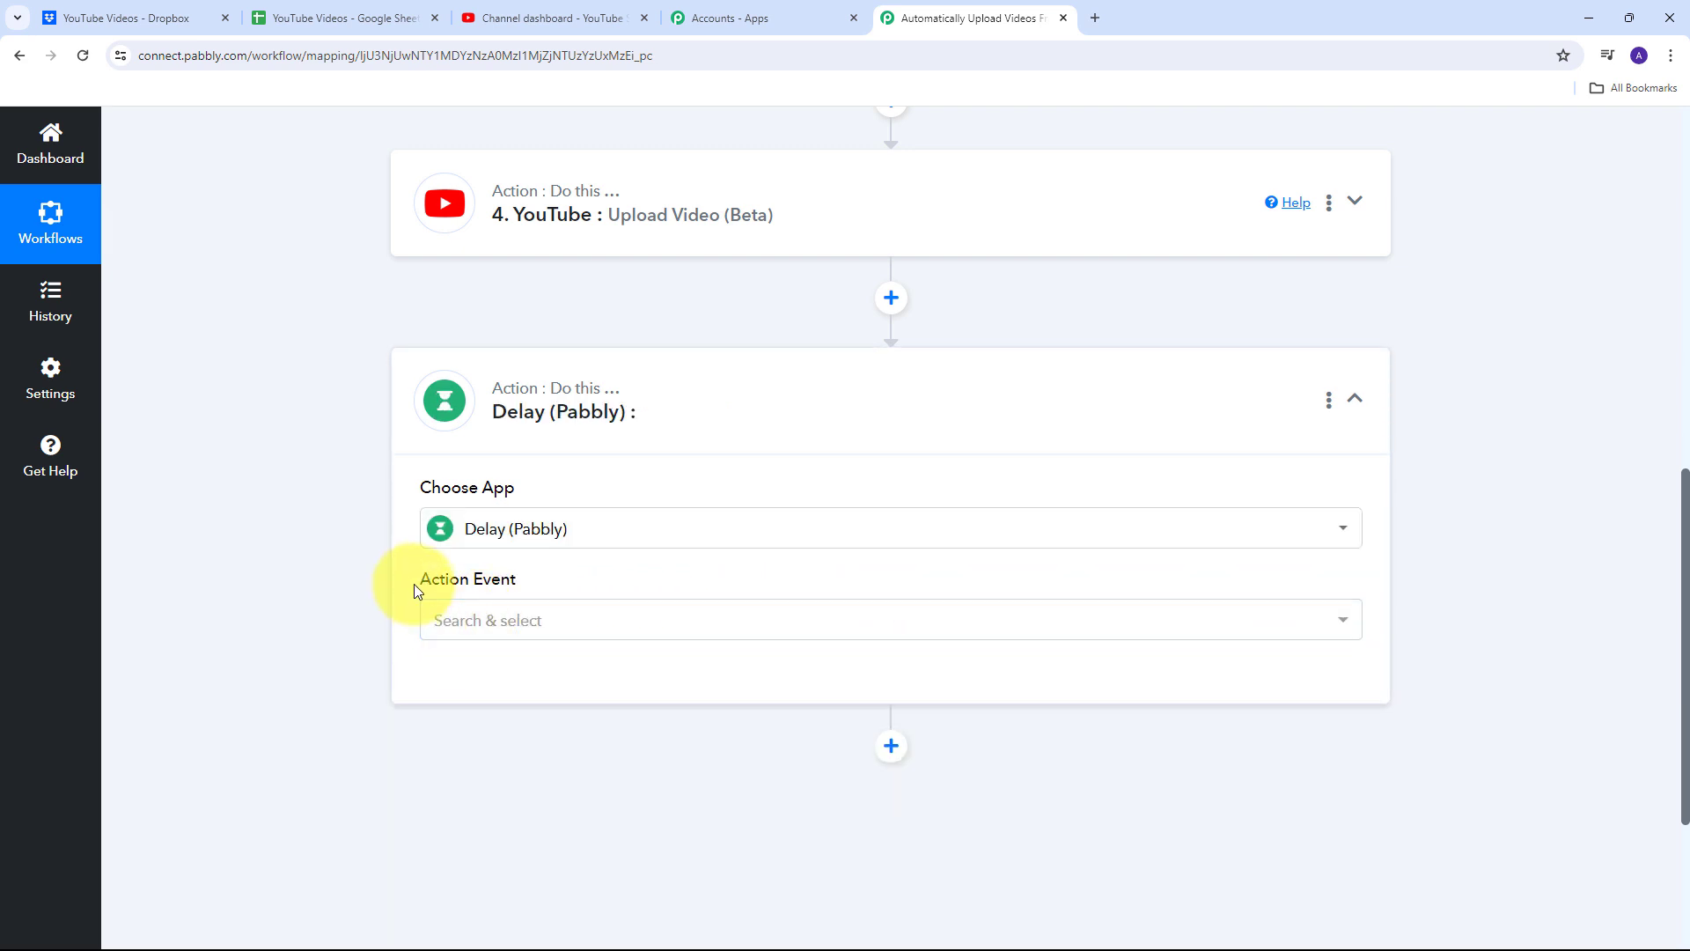
{"action": "left_click", "coordinate": [547, 632]}
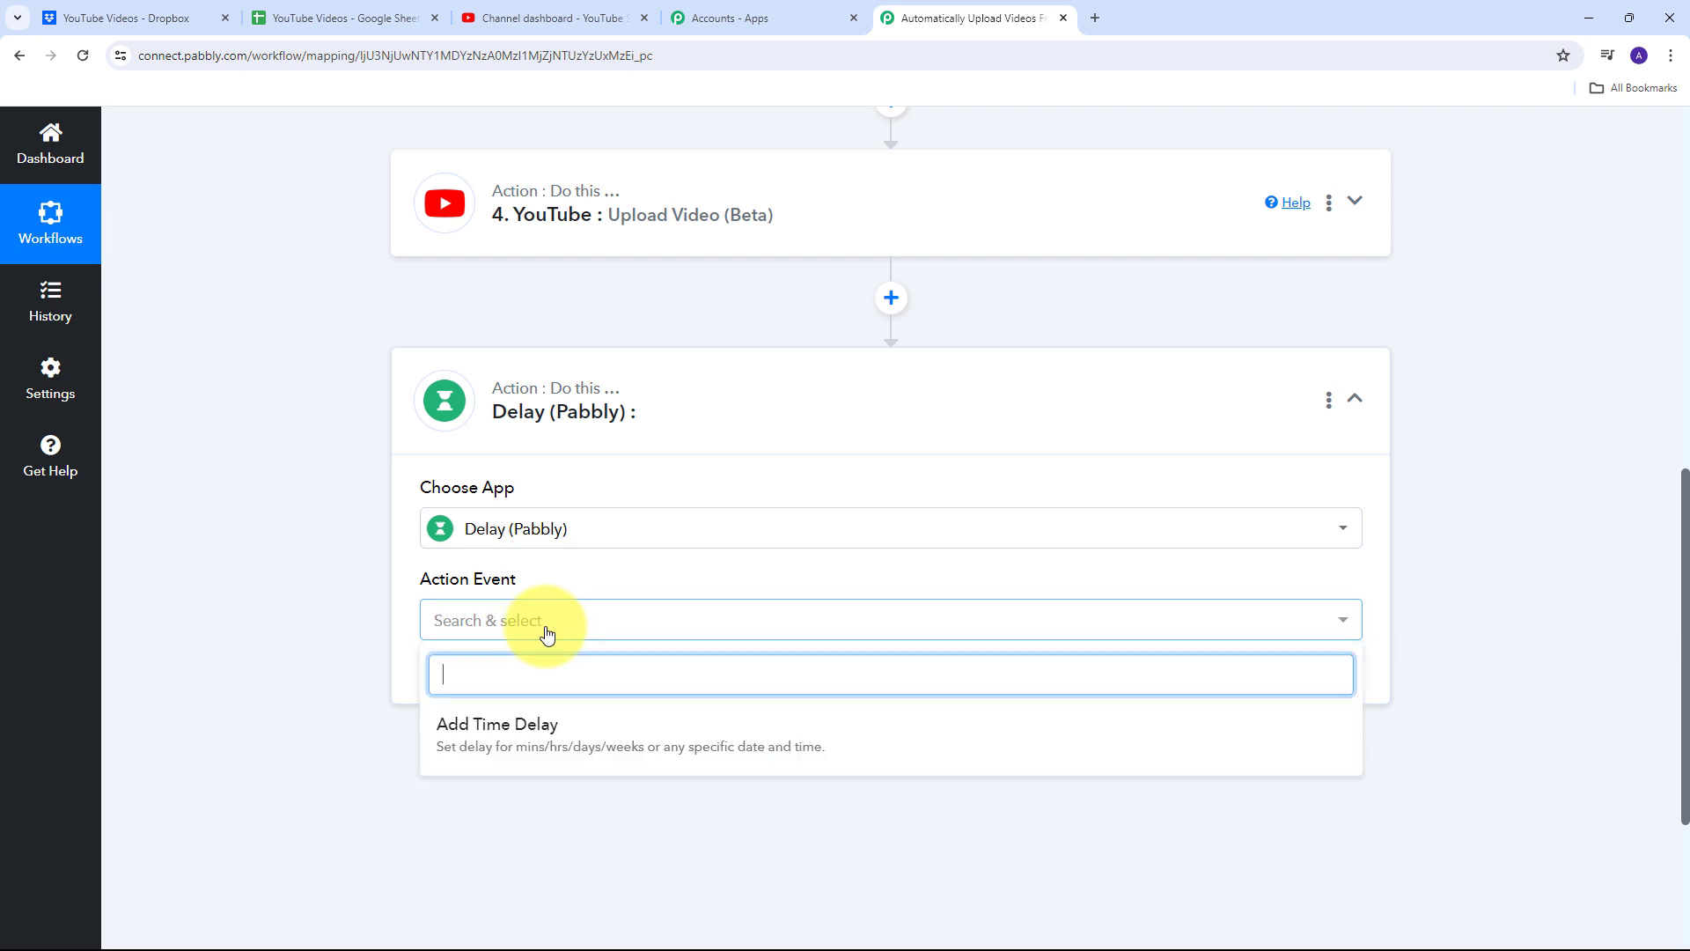
{"action": "left_click", "coordinate": [515, 736]}
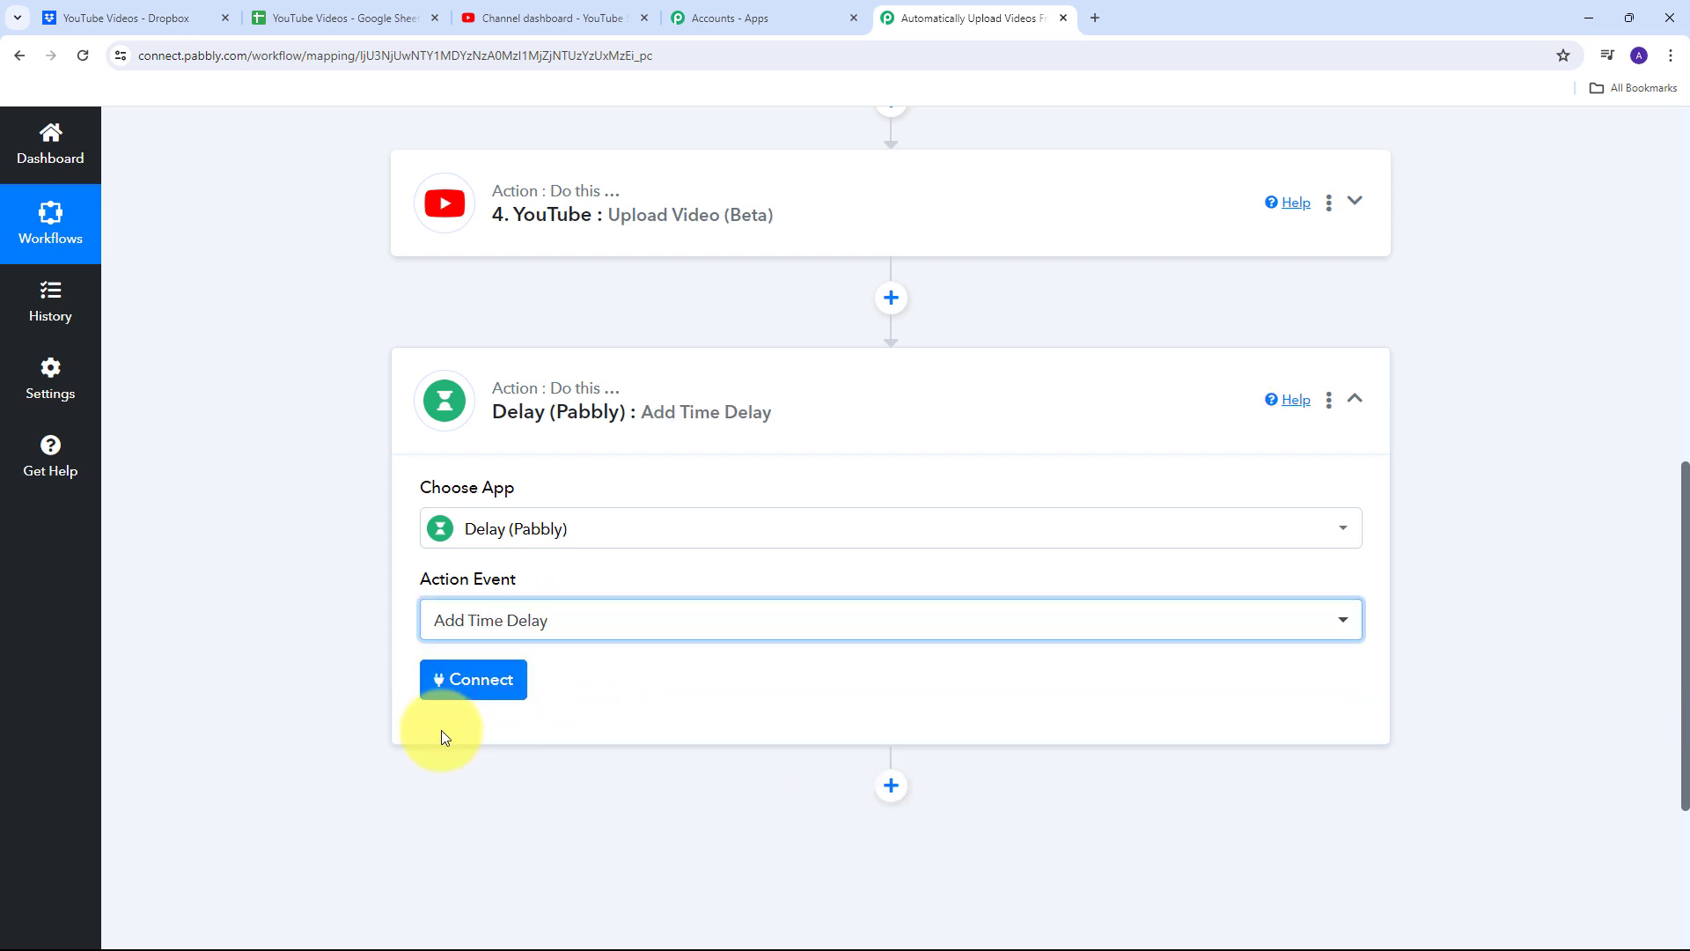
{"action": "left_click", "coordinate": [482, 693]}
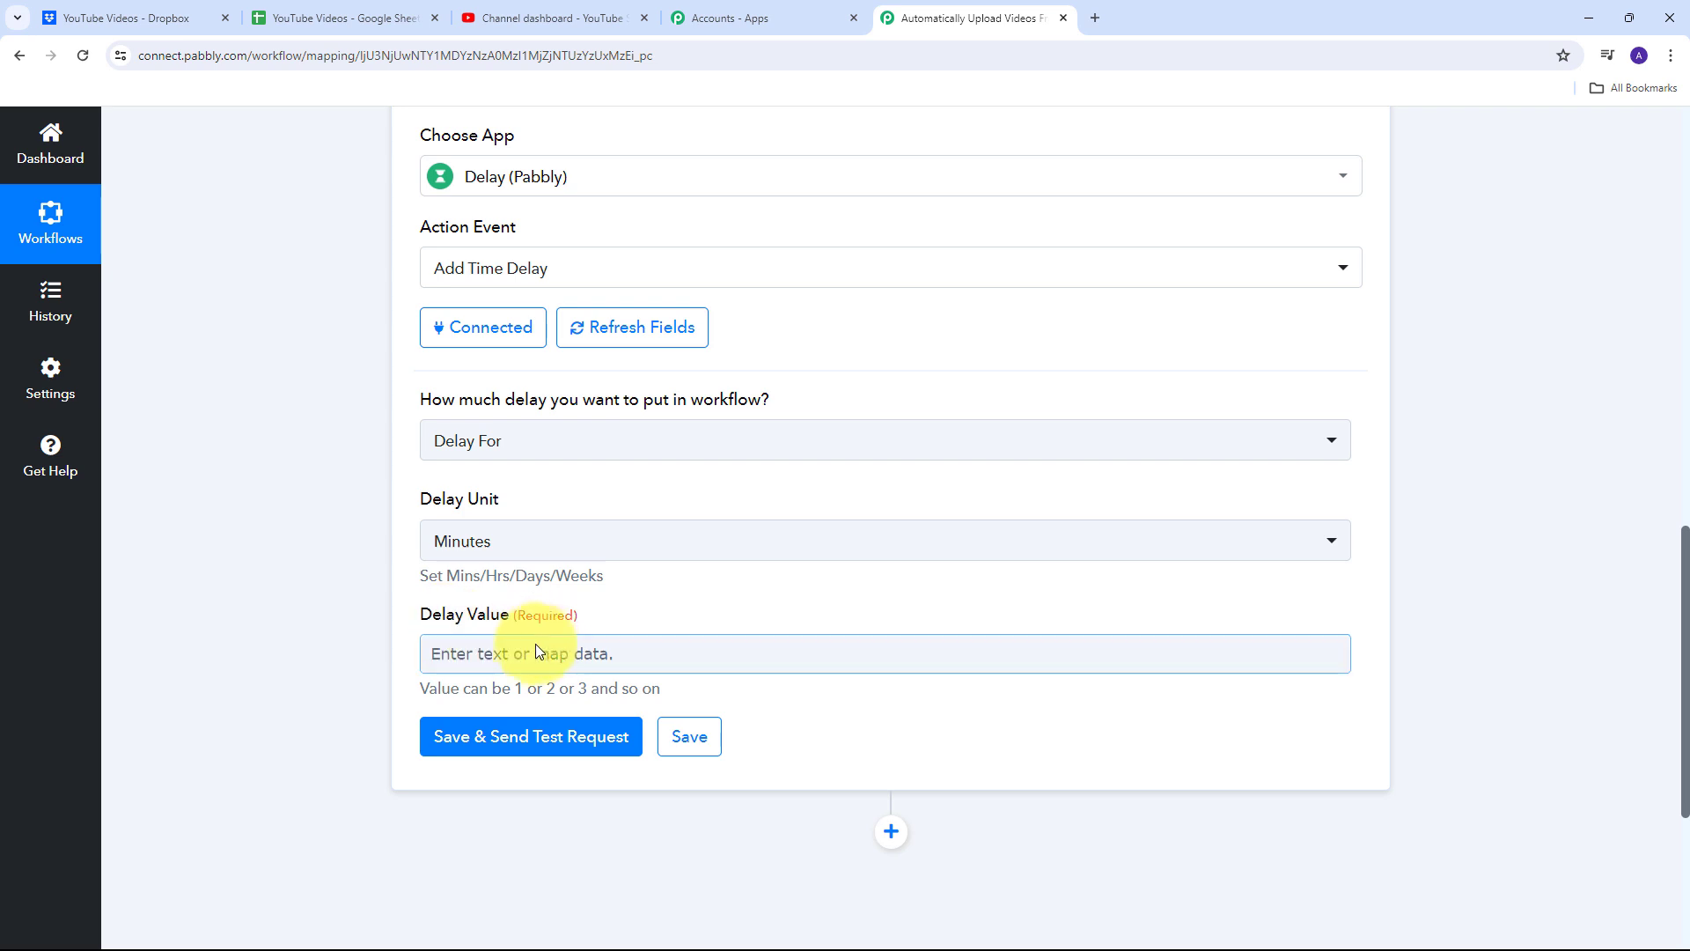
Set the delay value to 8 minutes, save the step with a test request and check its response message.
{"action": "left_click", "coordinate": [501, 656]}
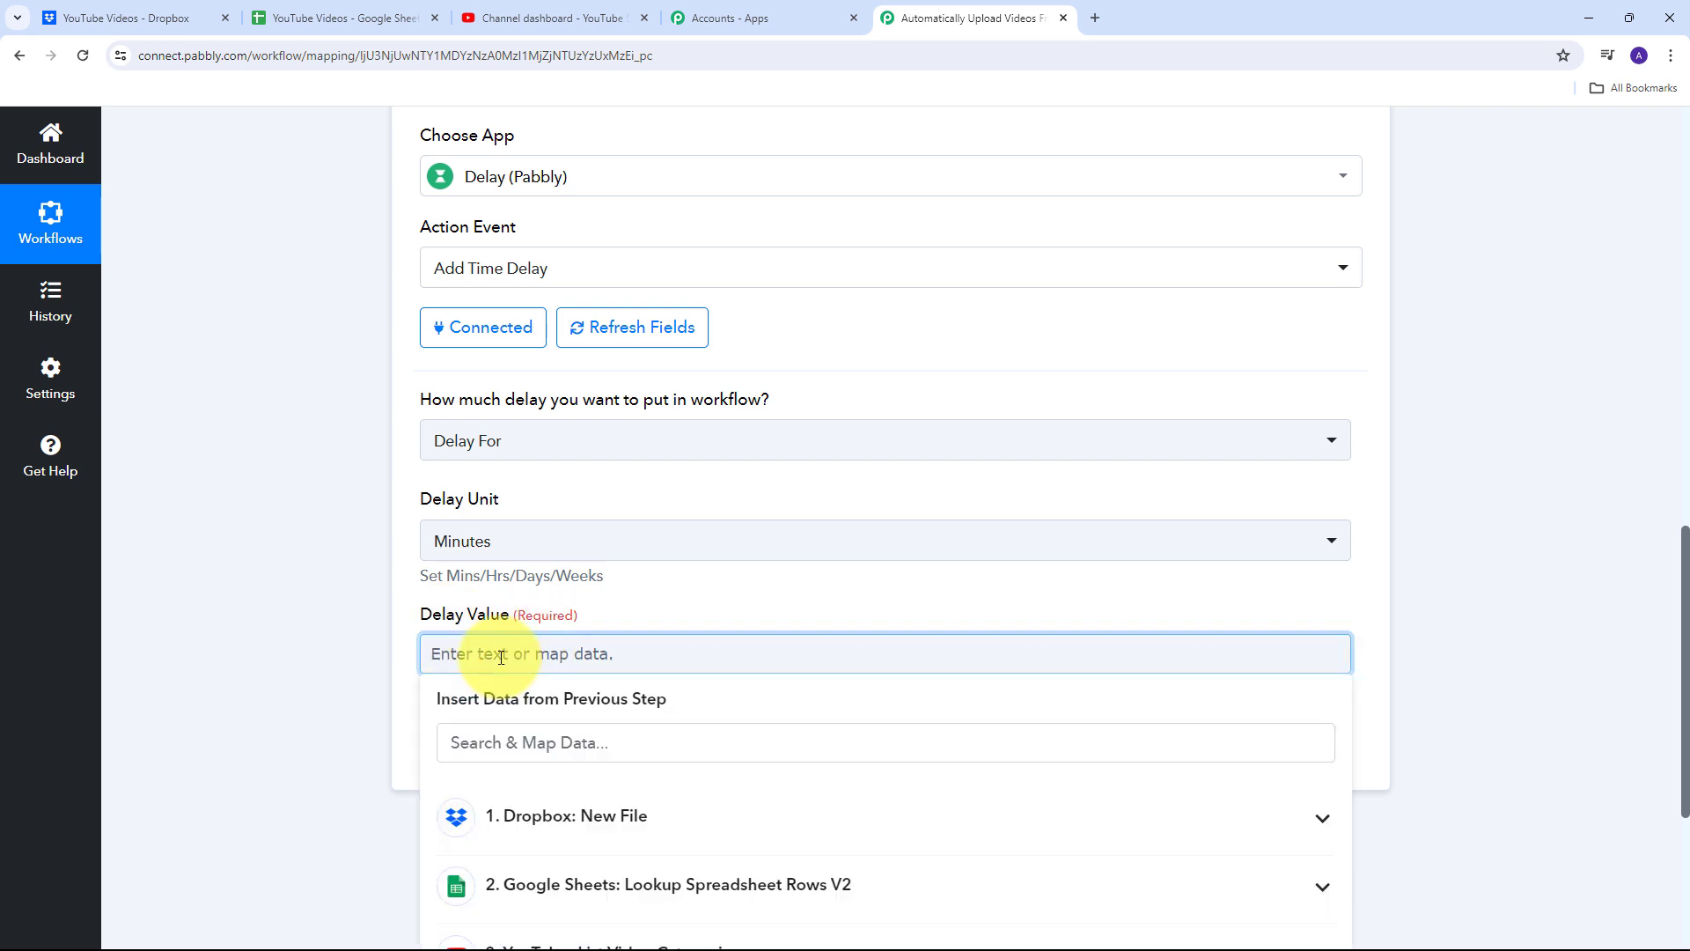
{"action": "type", "text": "8"}
{"action": "left_click", "coordinate": [377, 558]}
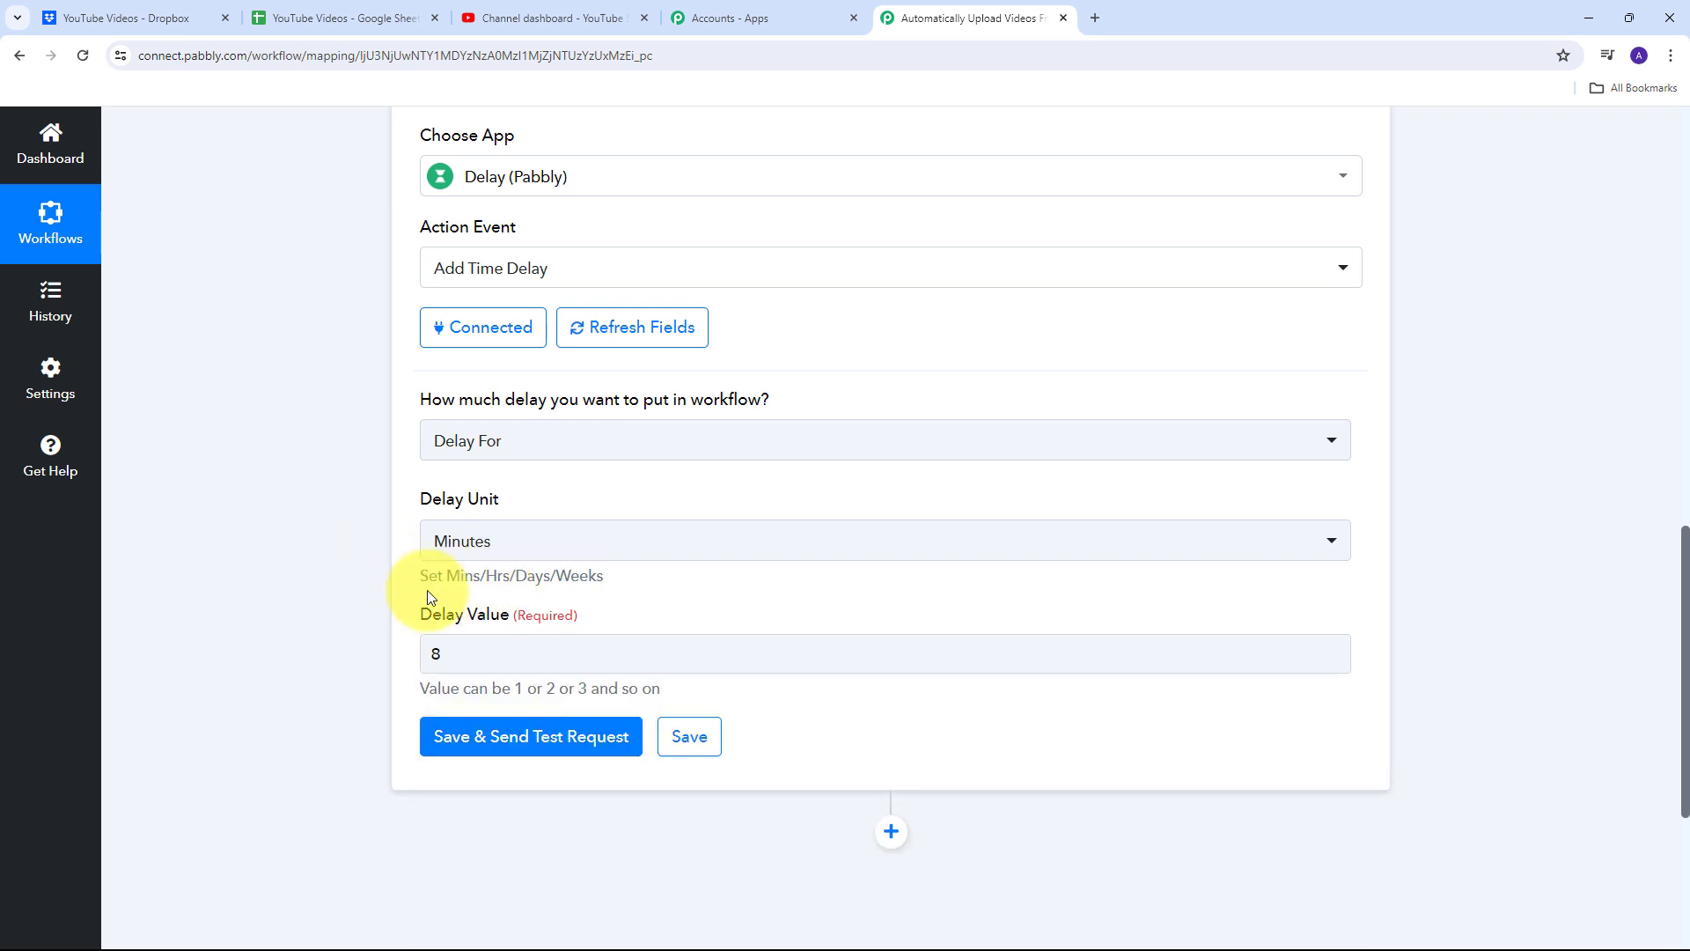
{"action": "scroll", "coordinate": [420, 592], "scroll_direction": "down", "scroll_amount": 2}
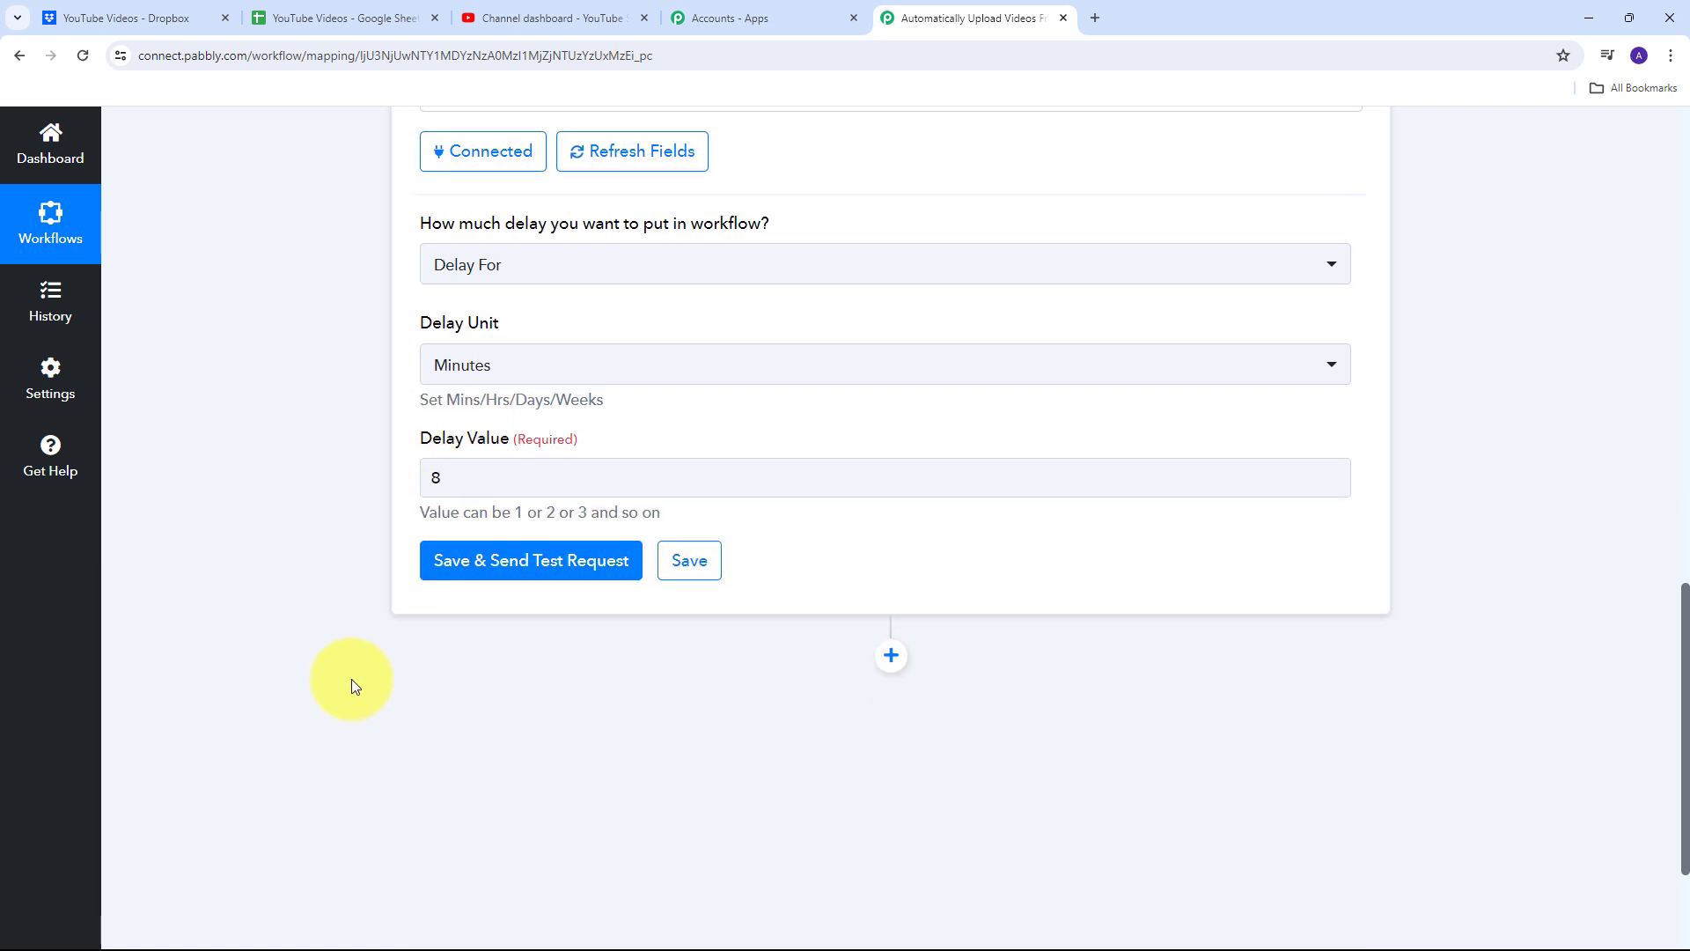
{"action": "left_click", "coordinate": [516, 568]}
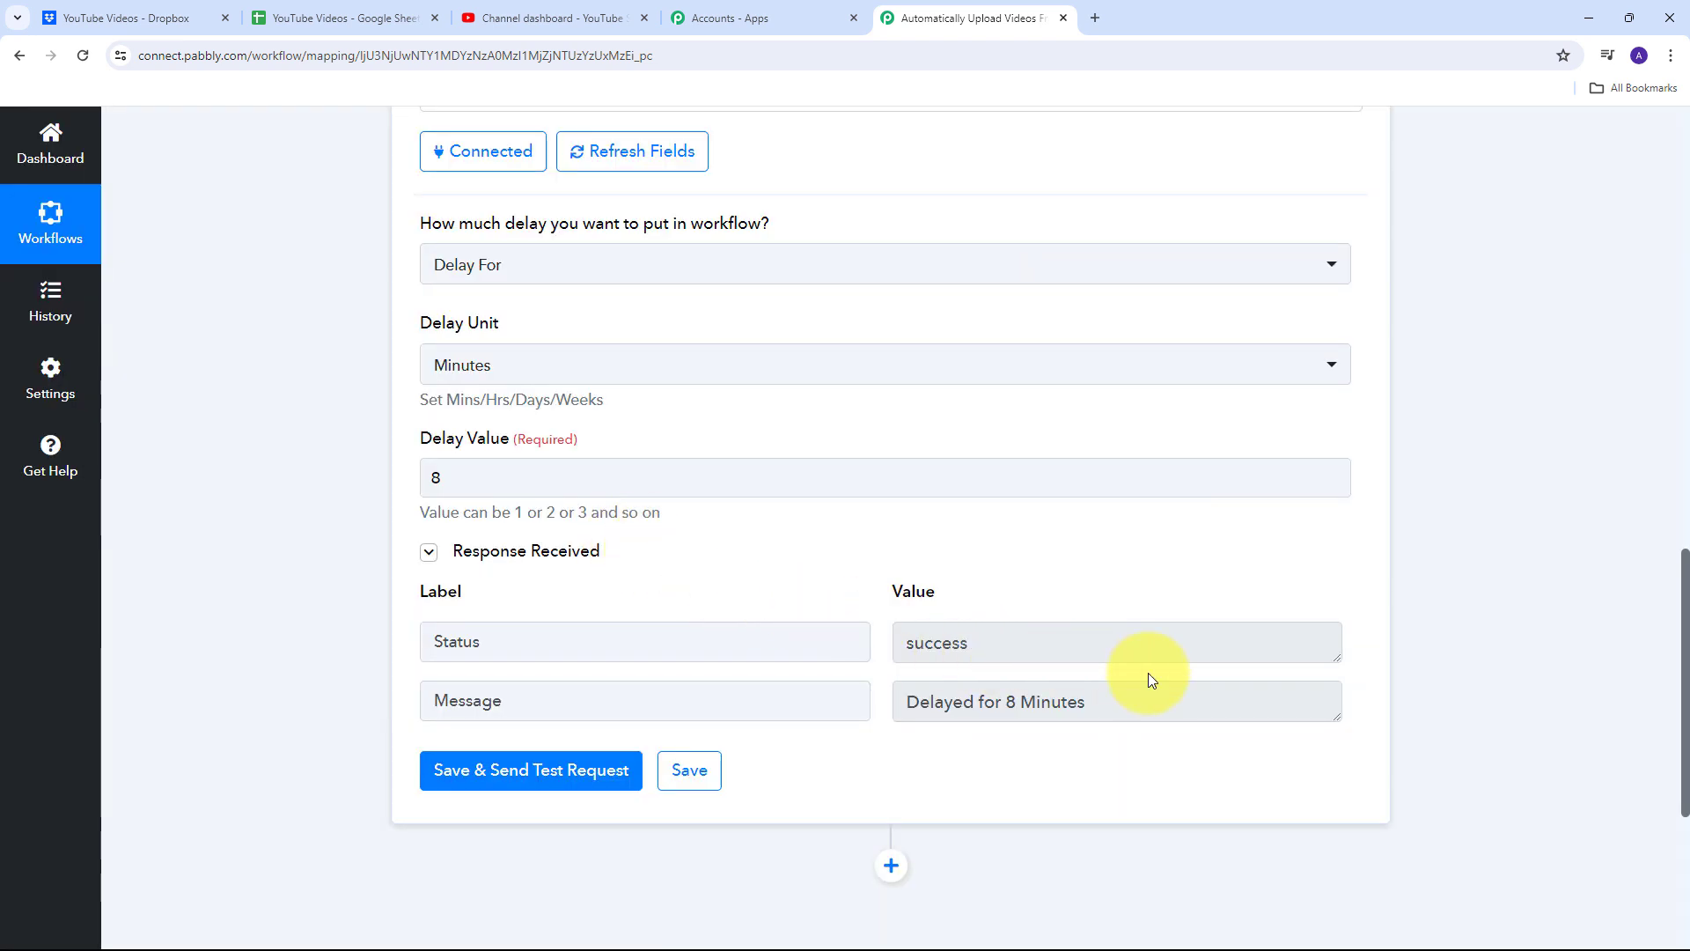
{"action": "triple_click", "coordinate": [1147, 691]}
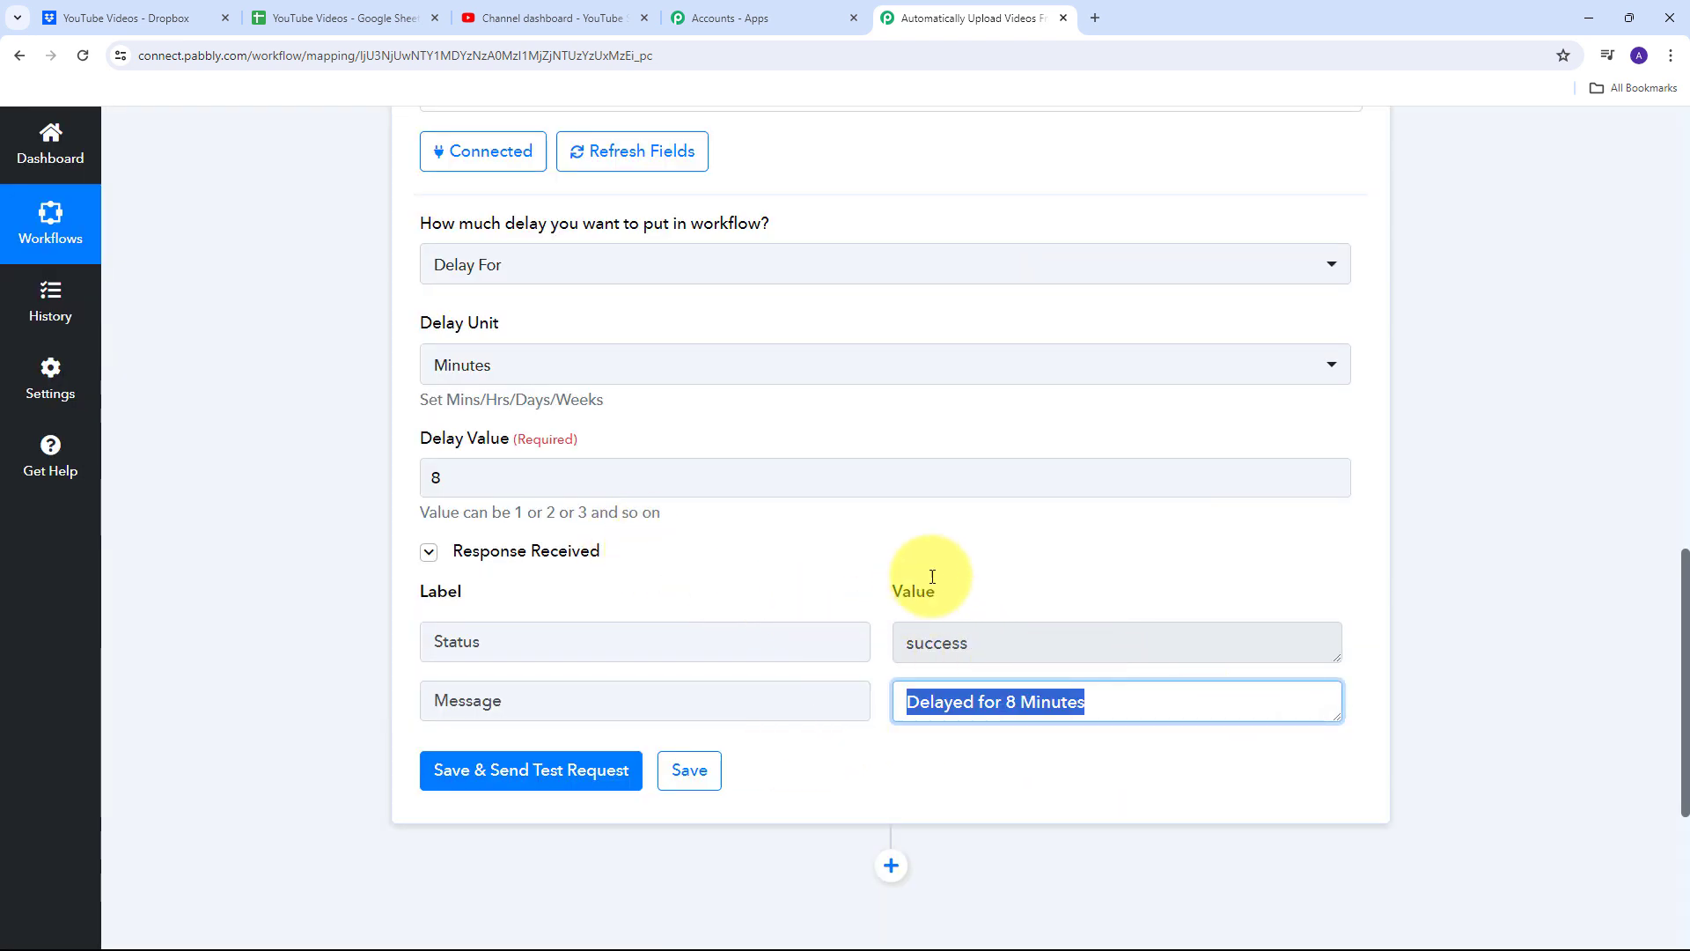
Add a YouTube action after the delay with the Get Video Upload Status (Beta) event, using the existing YouTube #18 connection.
{"action": "scroll", "coordinate": [872, 501], "scroll_direction": "down", "scroll_amount": 1}
{"action": "scroll", "coordinate": [874, 508], "scroll_direction": "down", "scroll_amount": 5}
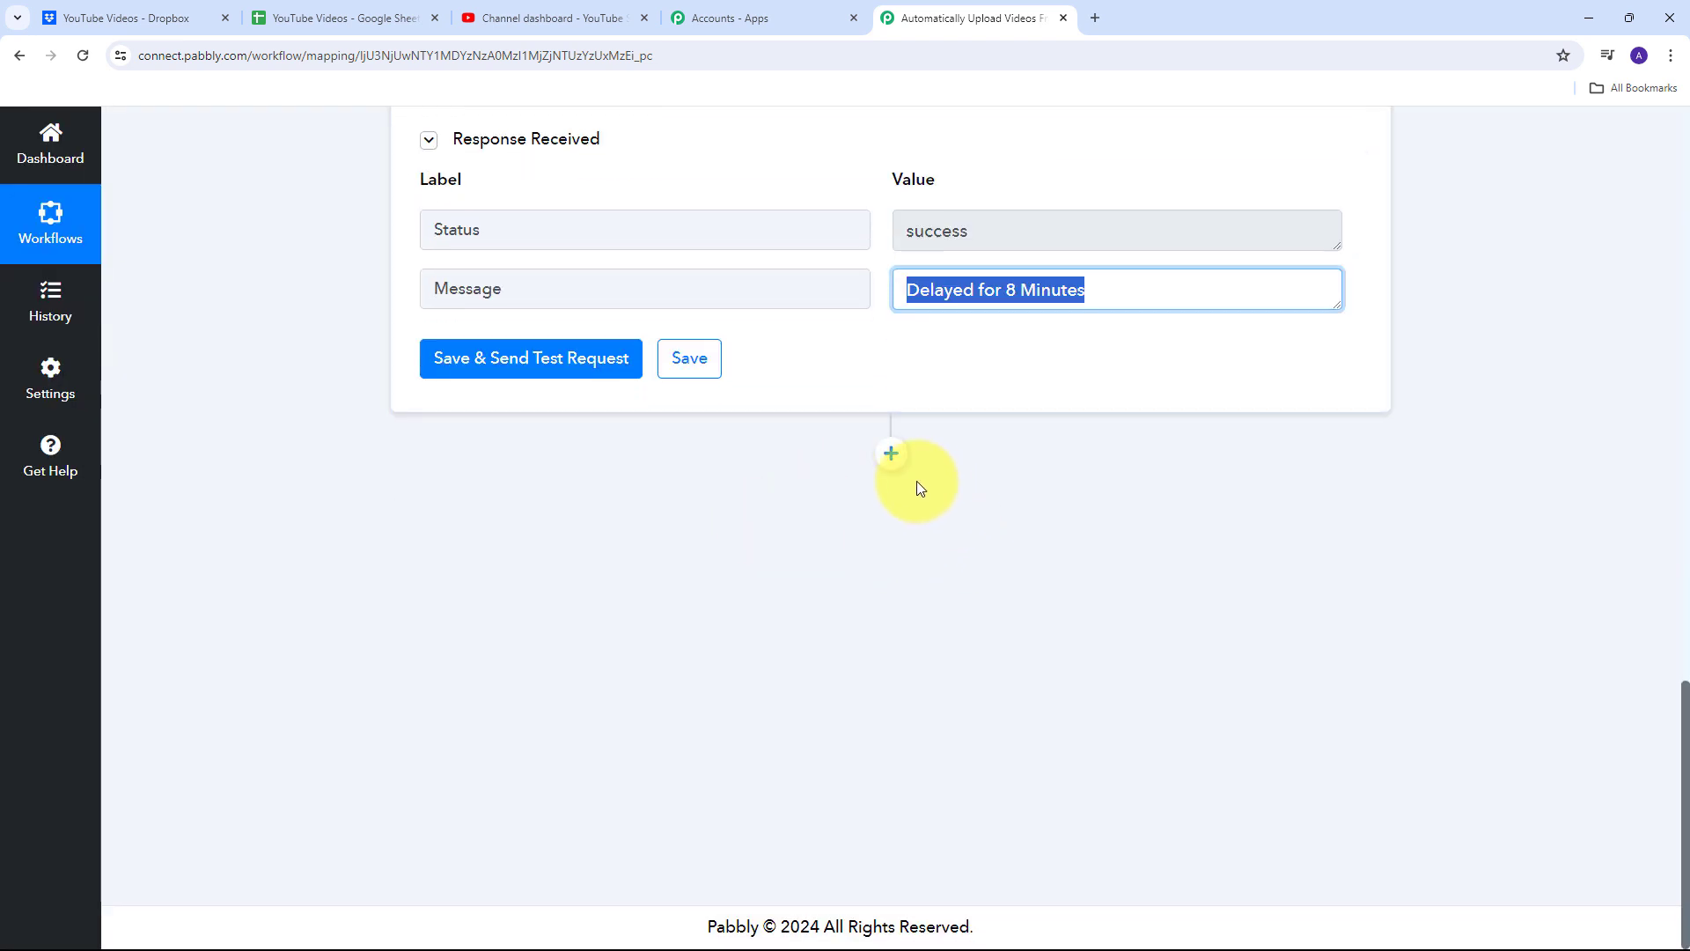
{"action": "left_click", "coordinate": [893, 454]}
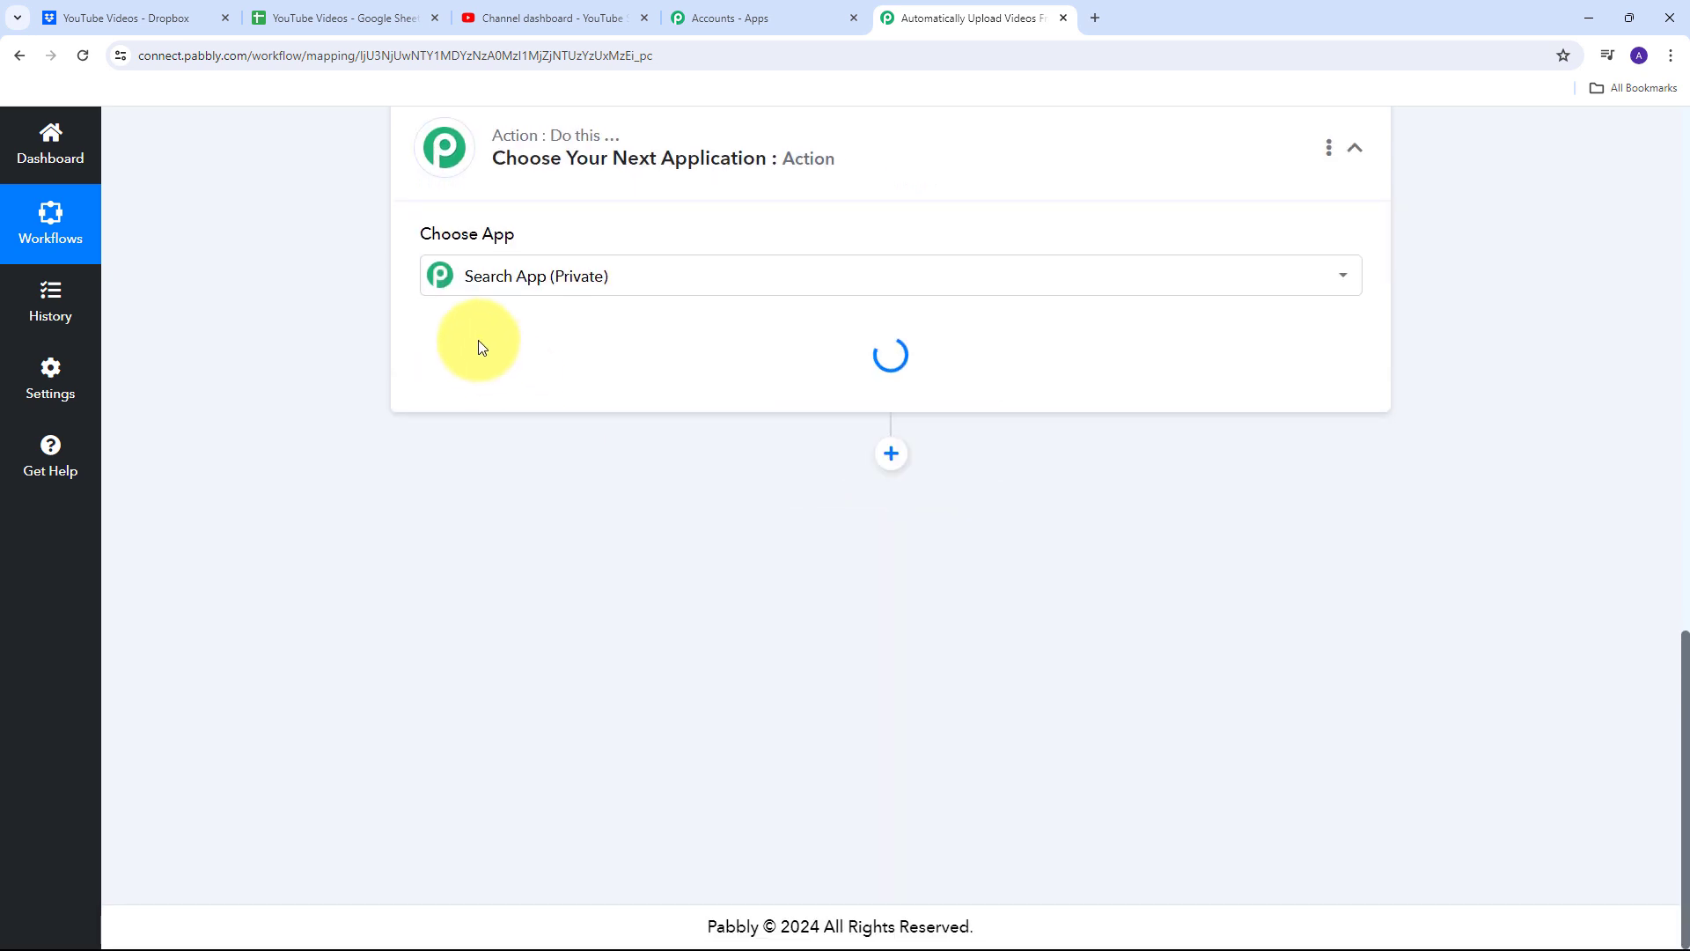
{"action": "type", "text": "Y"}
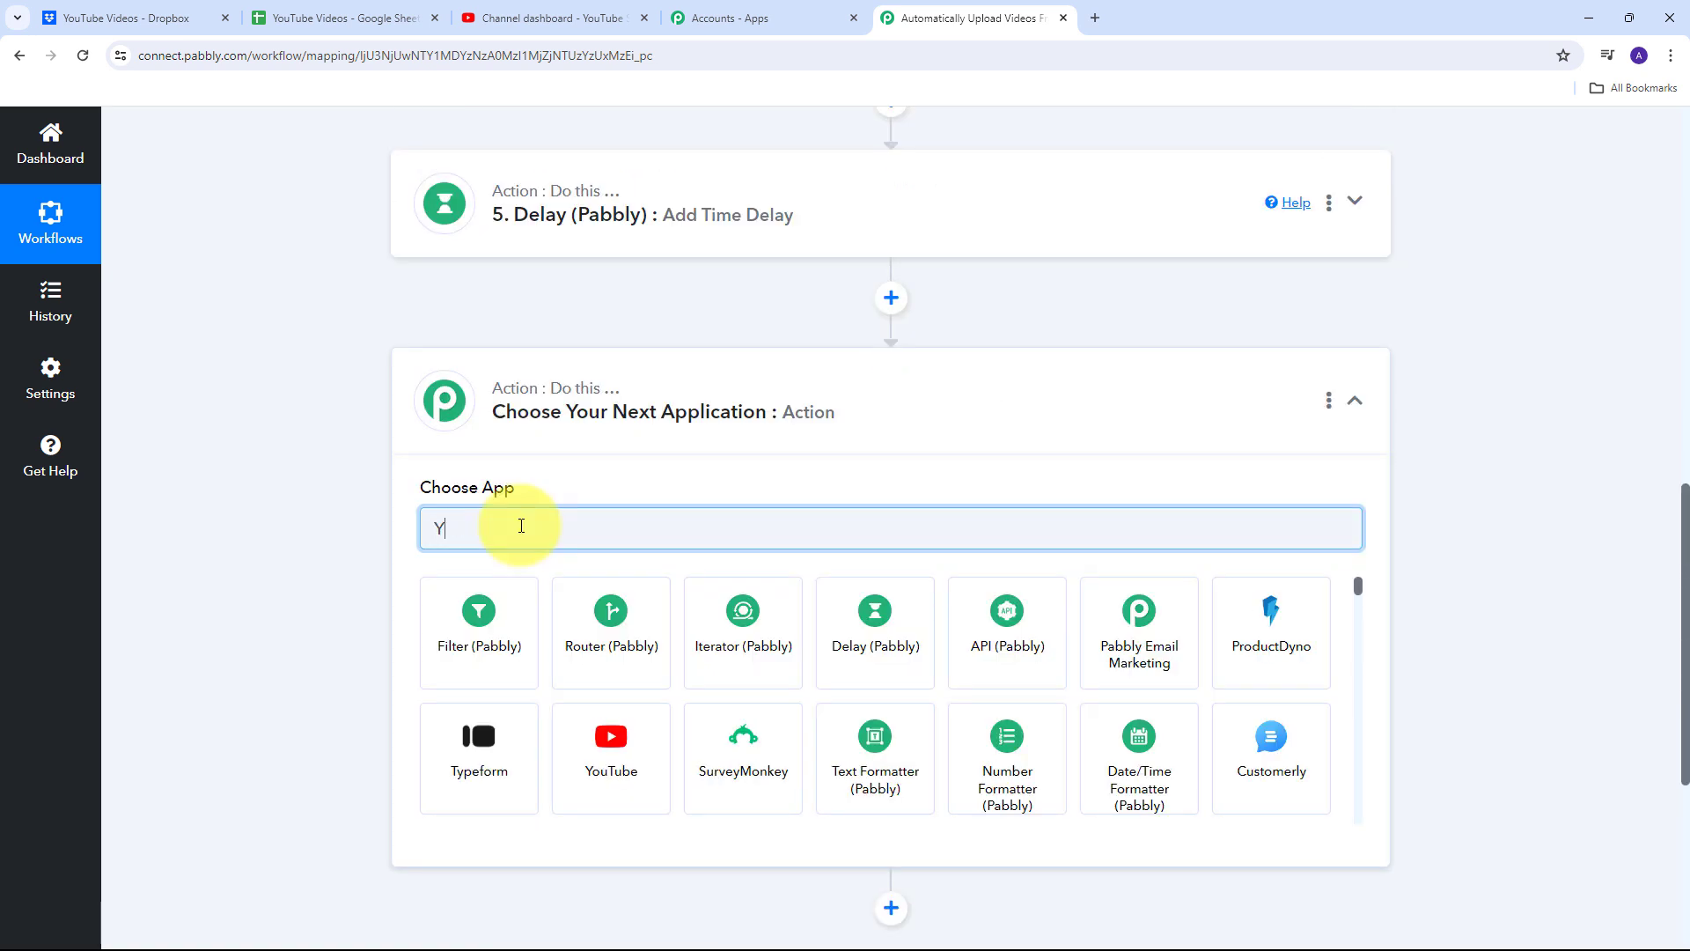
{"action": "type", "text": "outube"}
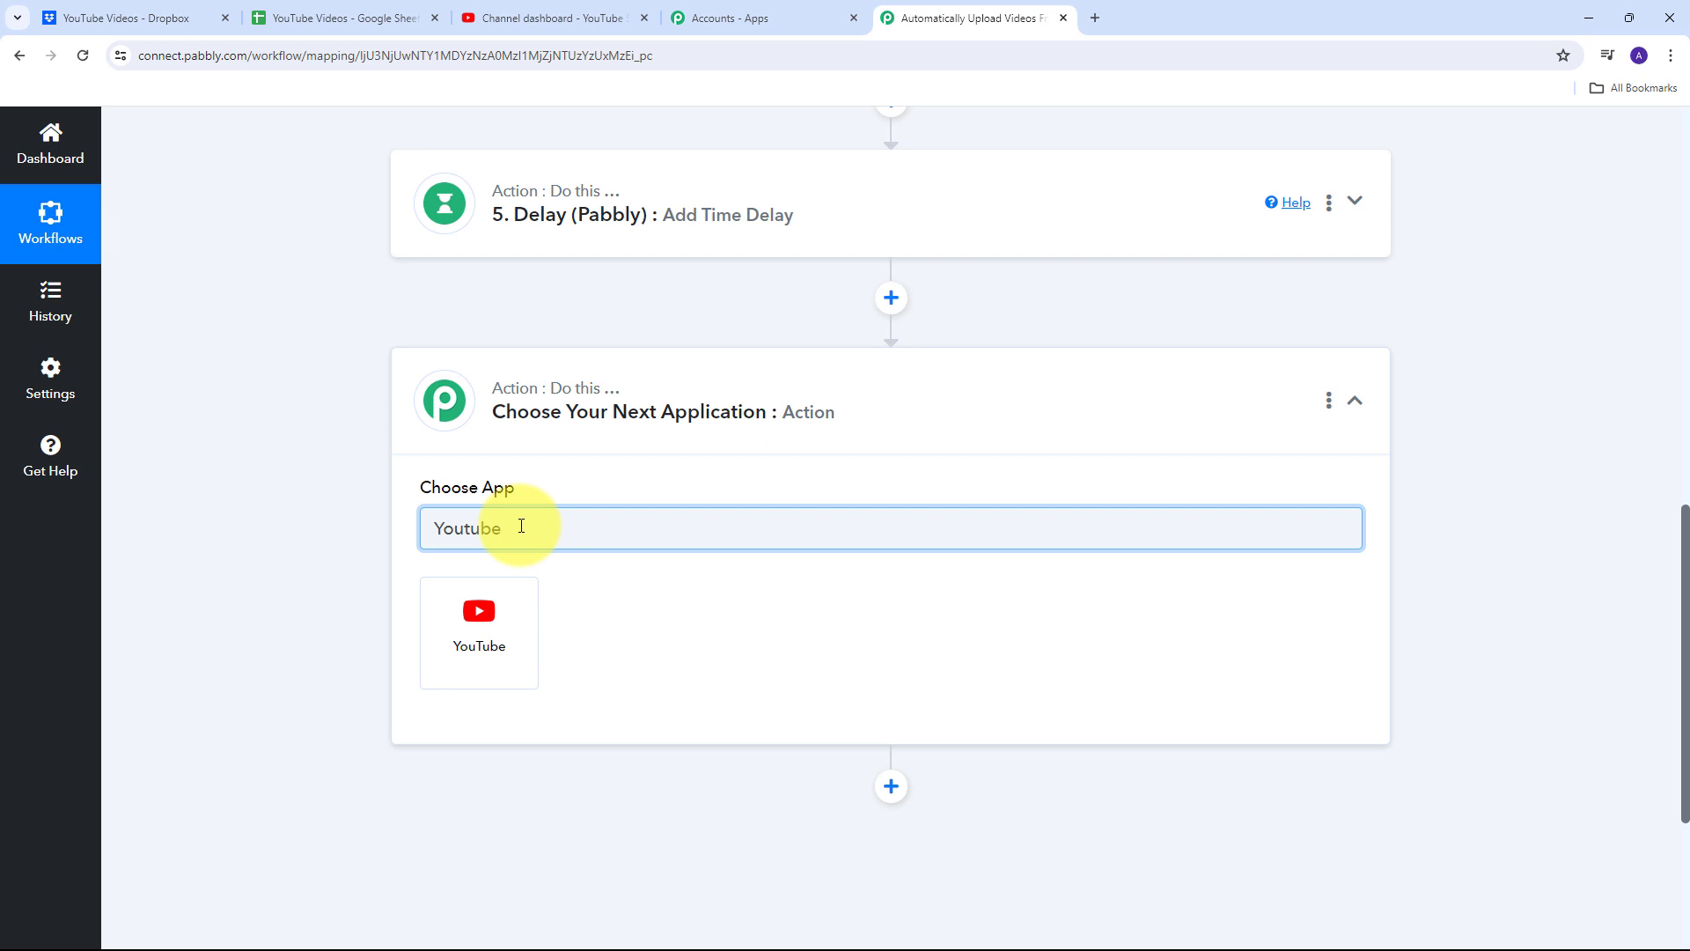
{"action": "left_click", "coordinate": [499, 636]}
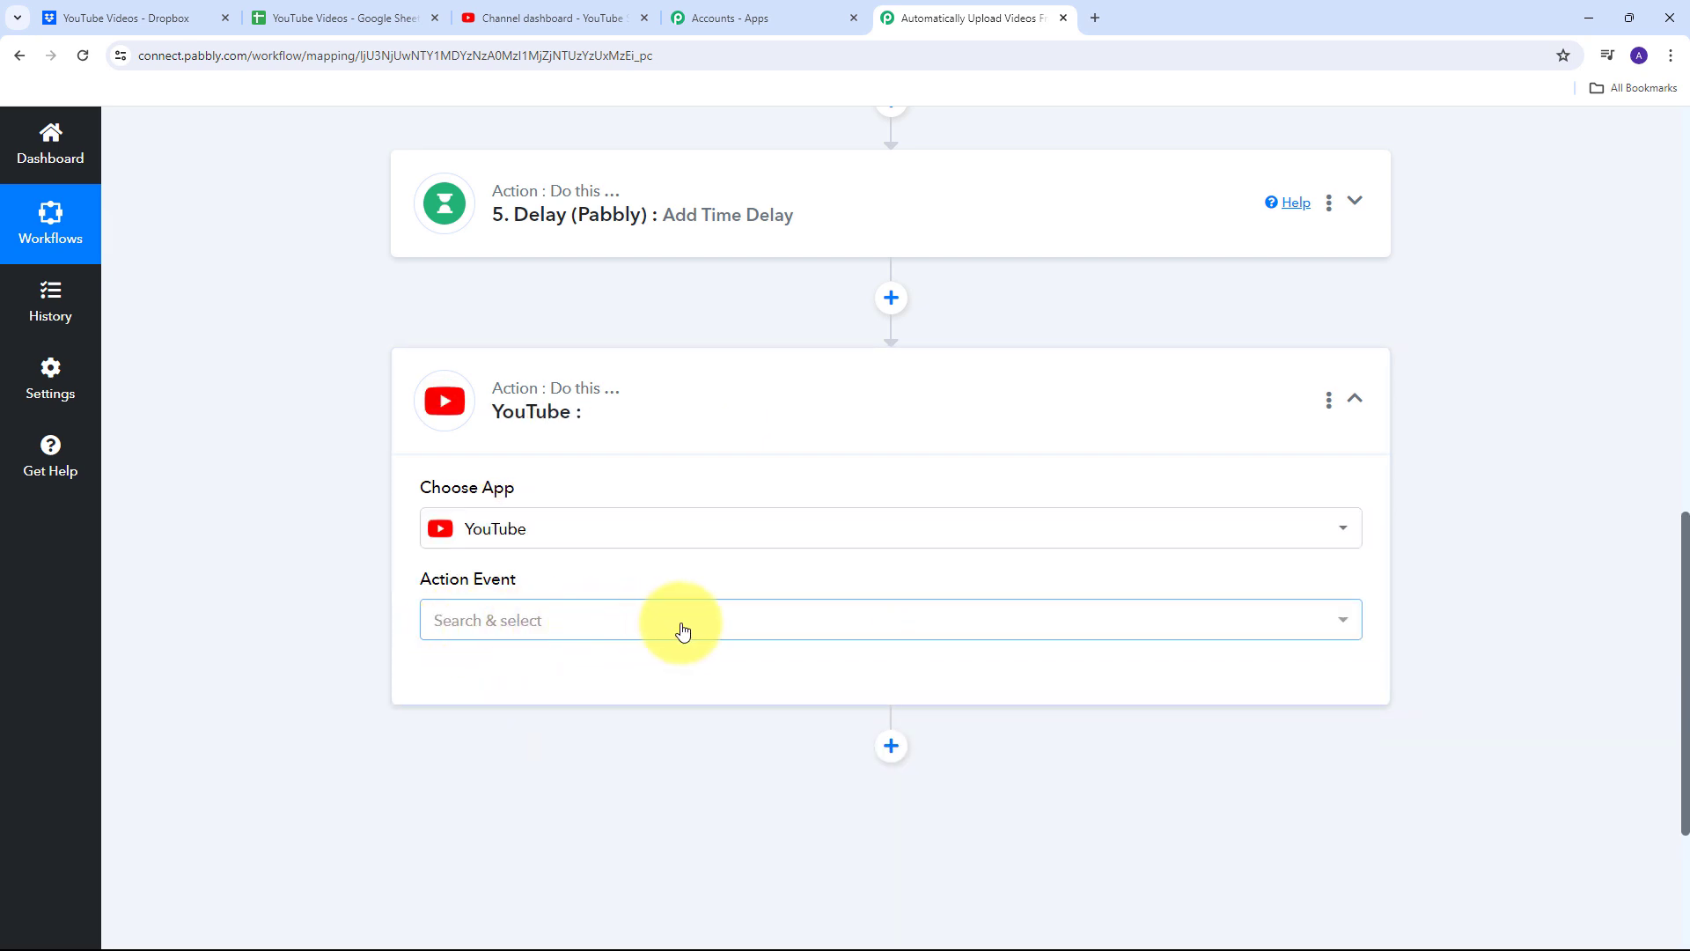
{"action": "left_click", "coordinate": [683, 630]}
{"action": "scroll", "coordinate": [528, 440], "scroll_direction": "down", "scroll_amount": 3}
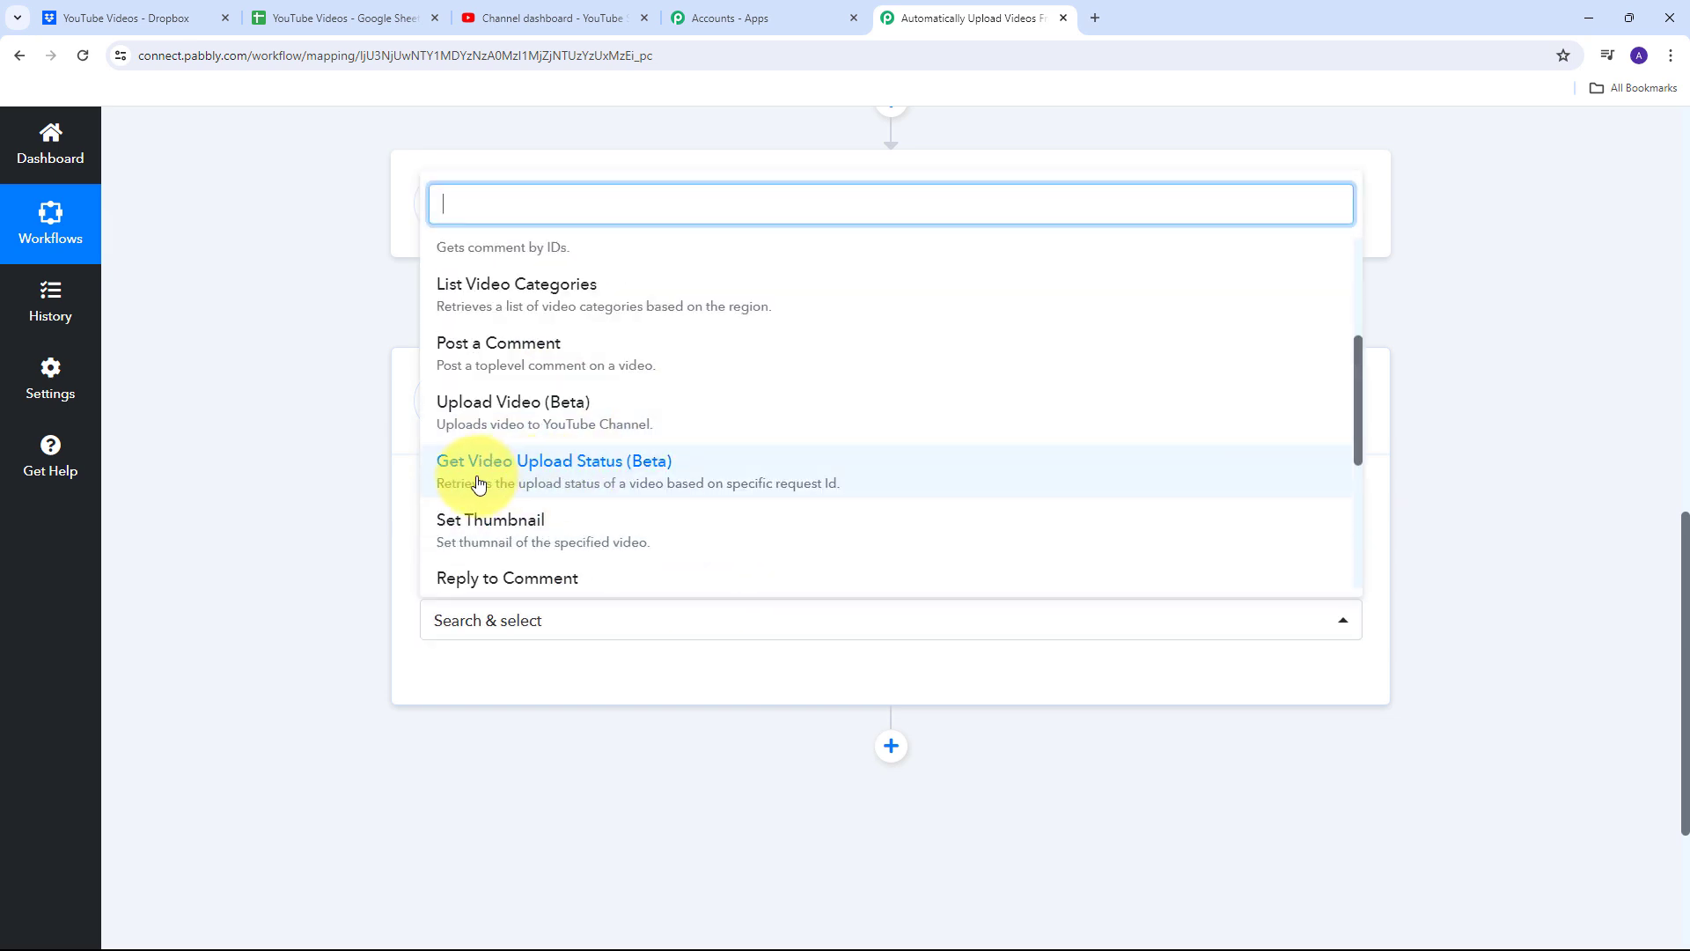
{"action": "left_click", "coordinate": [611, 476]}
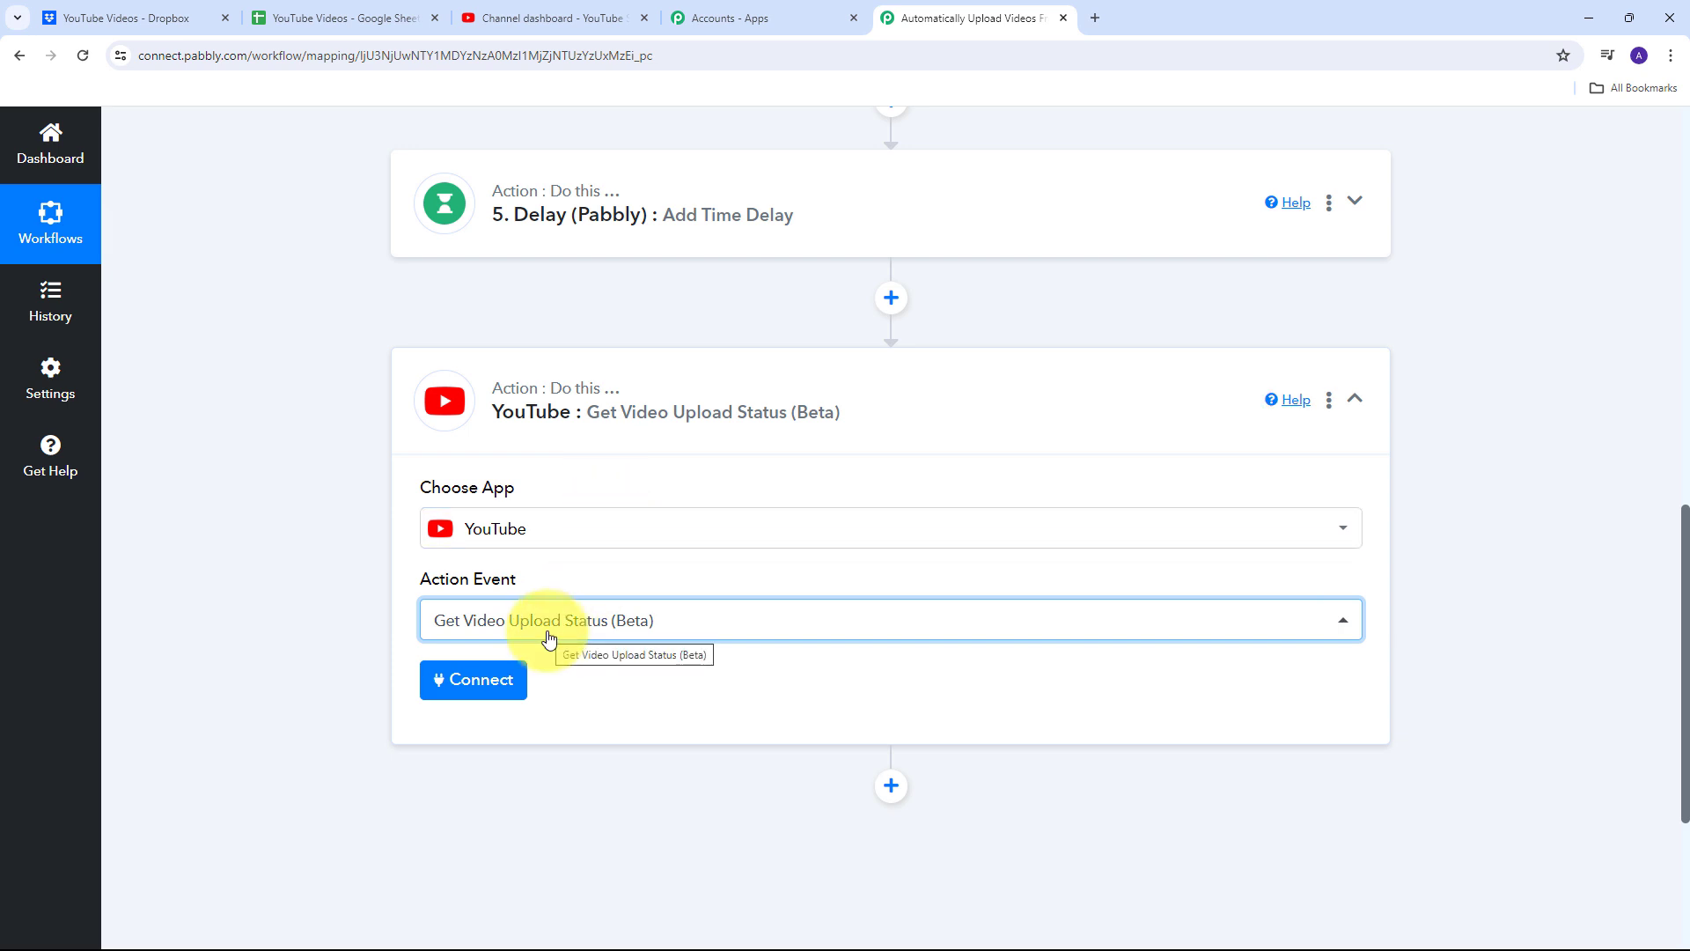
{"action": "left_click", "coordinate": [490, 677]}
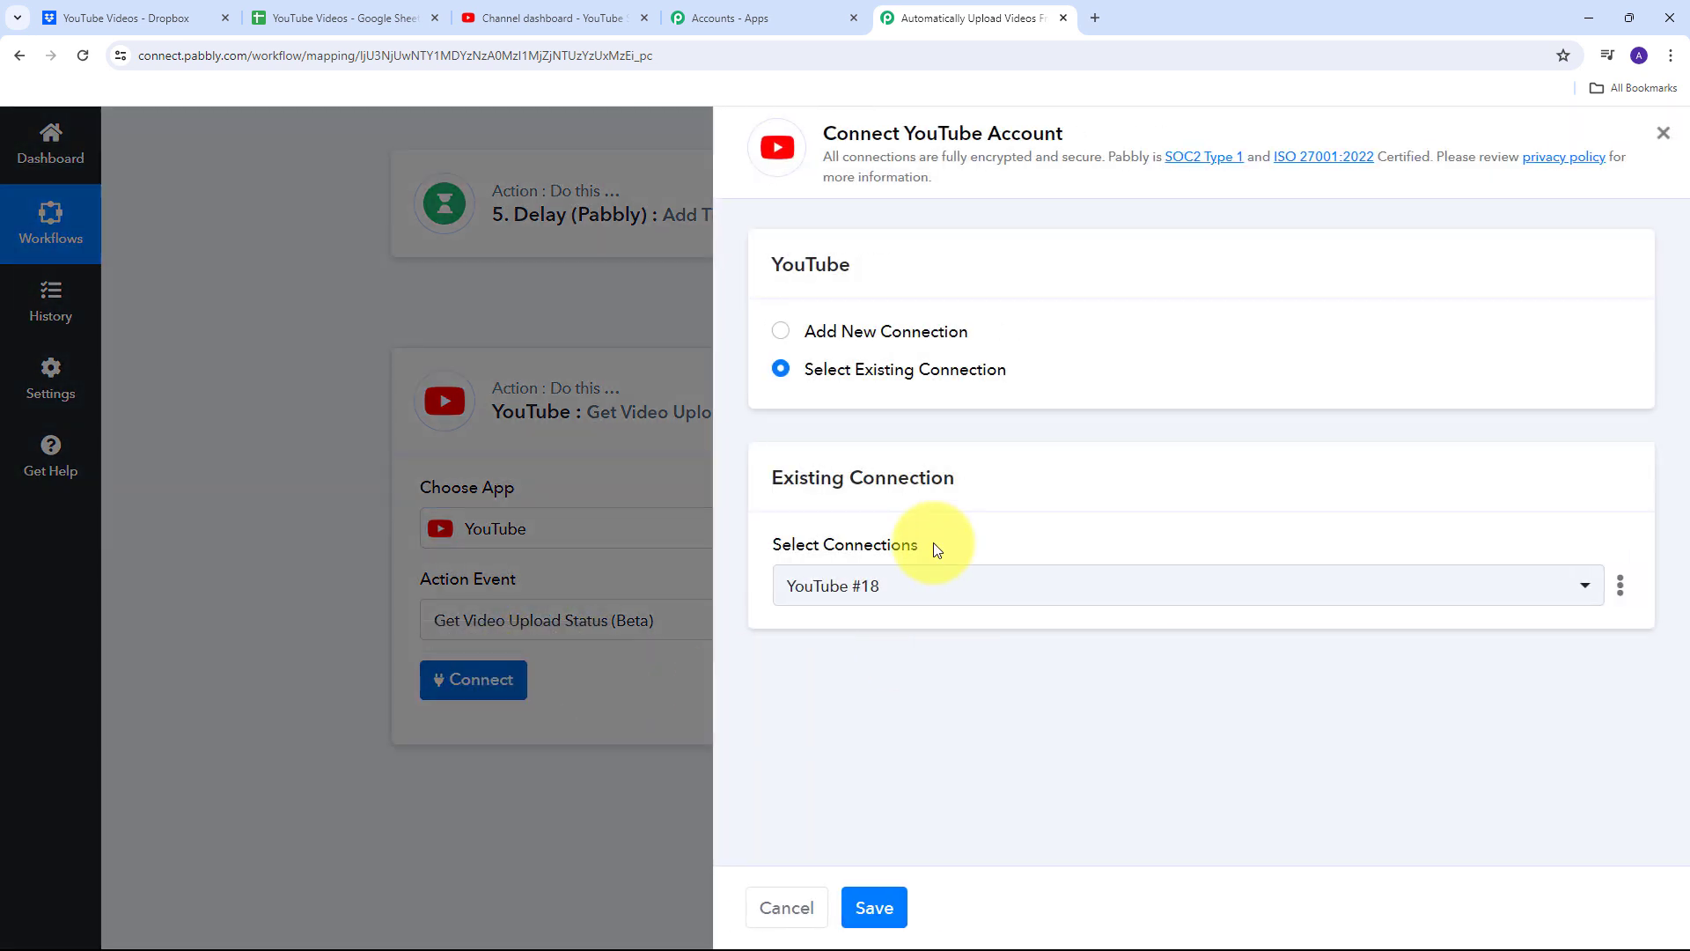
{"action": "left_click", "coordinate": [874, 910]}
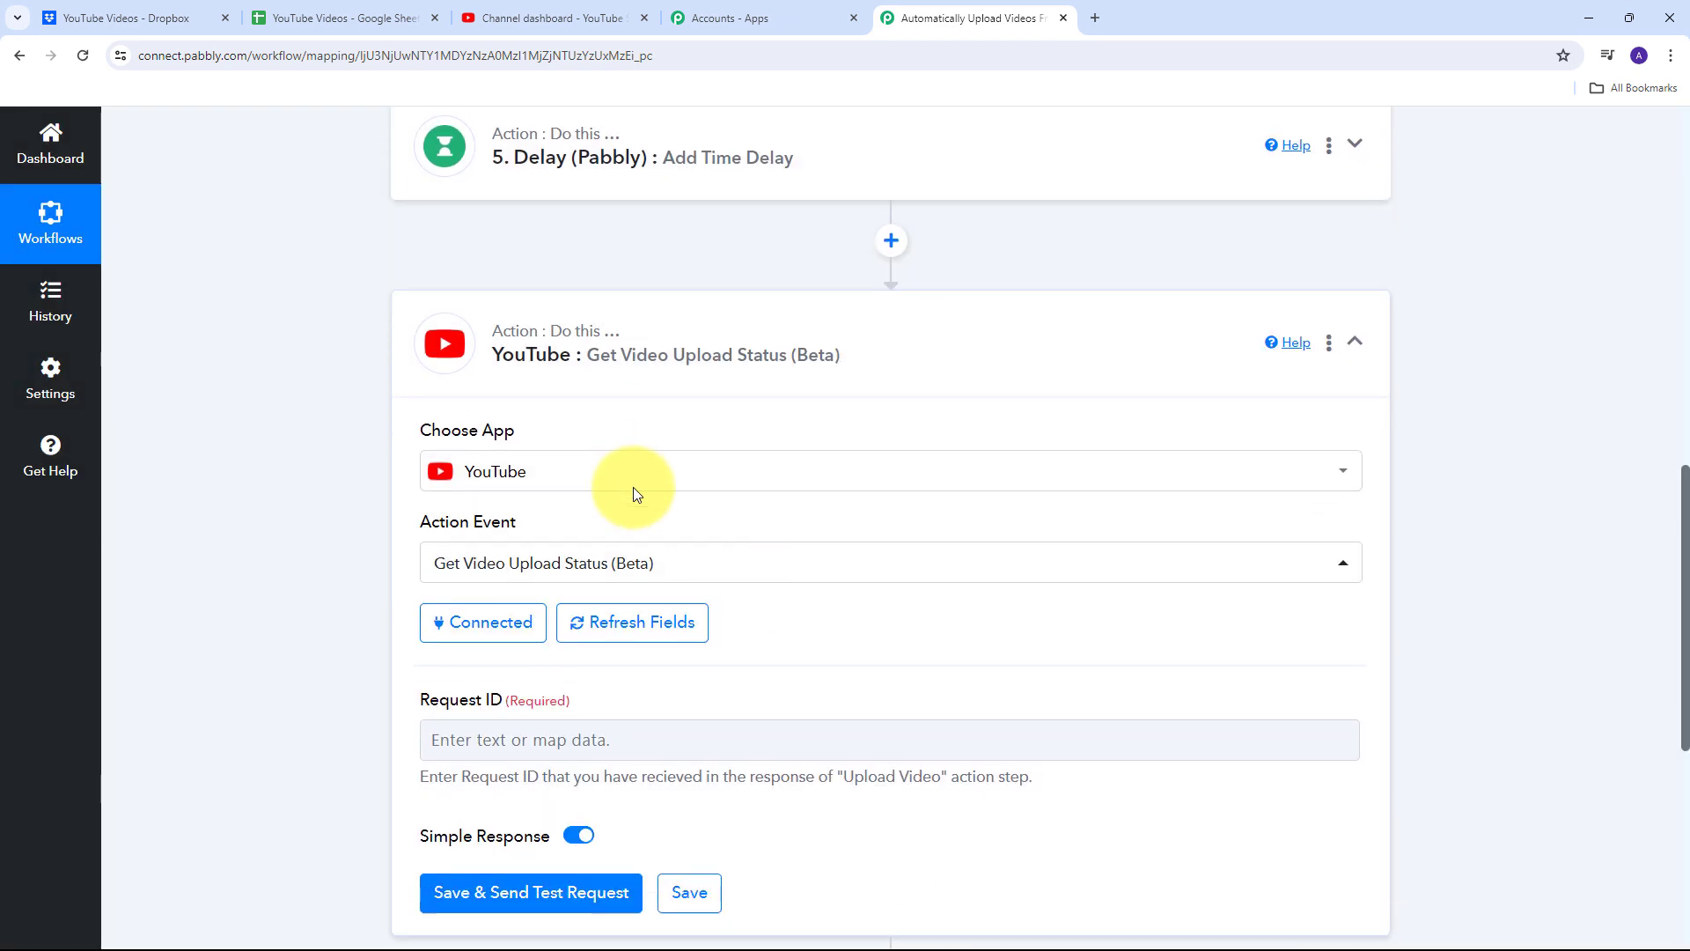
Map the upload video step's RequestId into the status check's Request ID field and save it with a test request.
{"action": "left_click", "coordinate": [590, 621]}
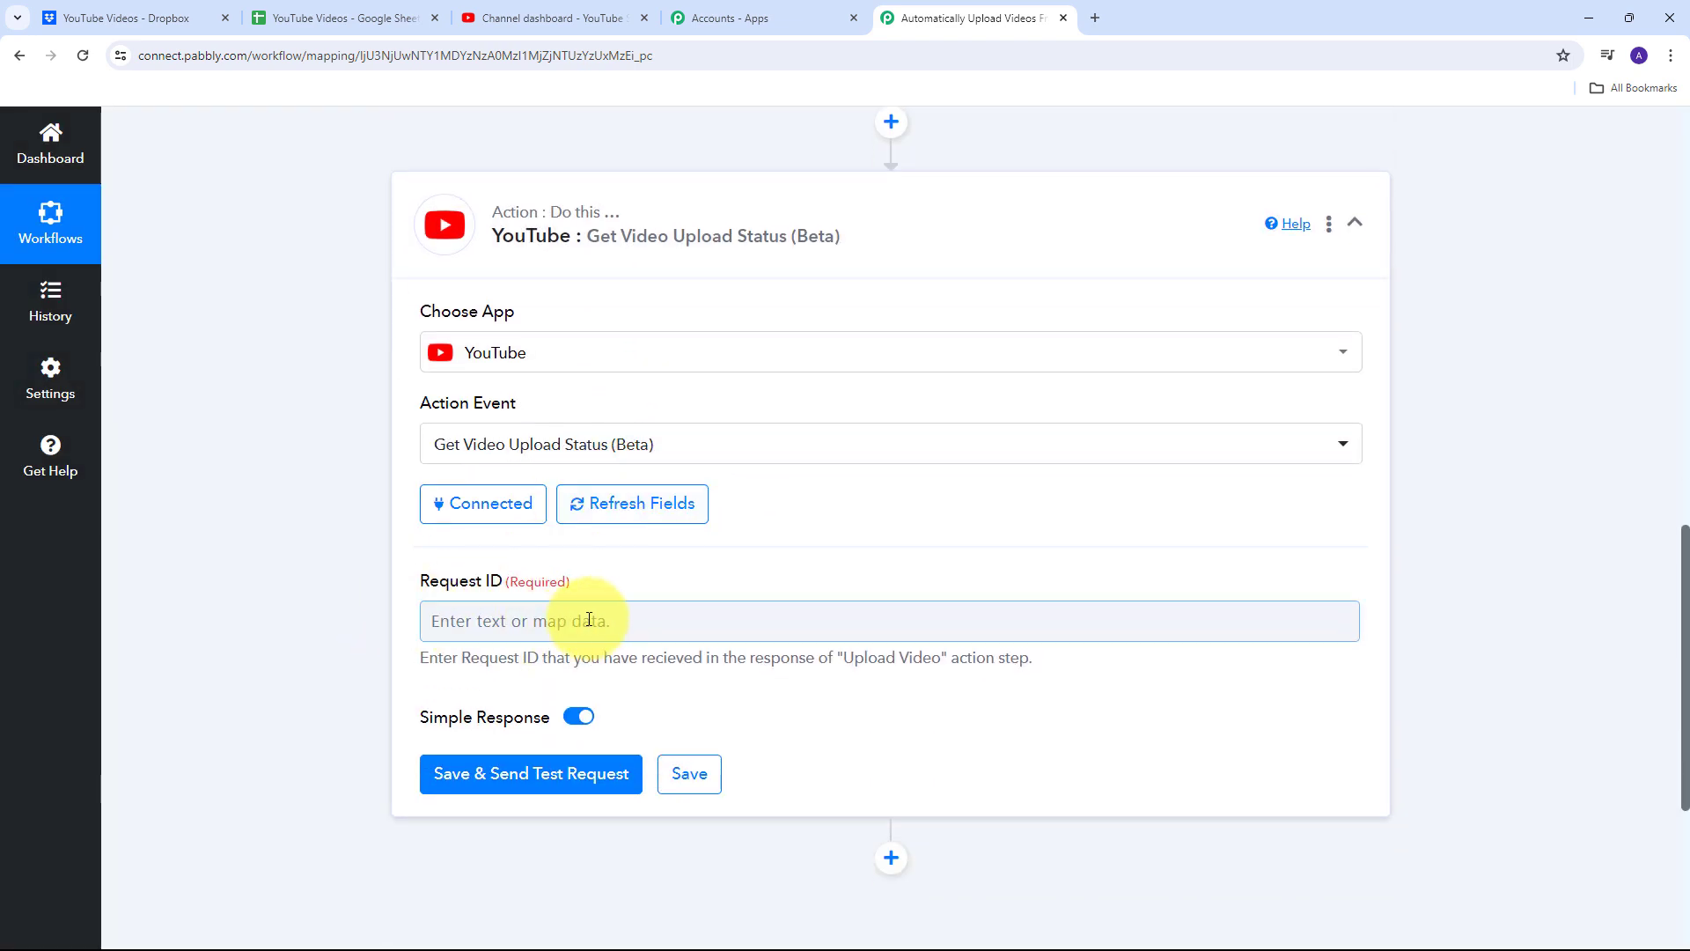
{"action": "scroll", "coordinate": [852, 461], "scroll_direction": "down", "scroll_amount": 3}
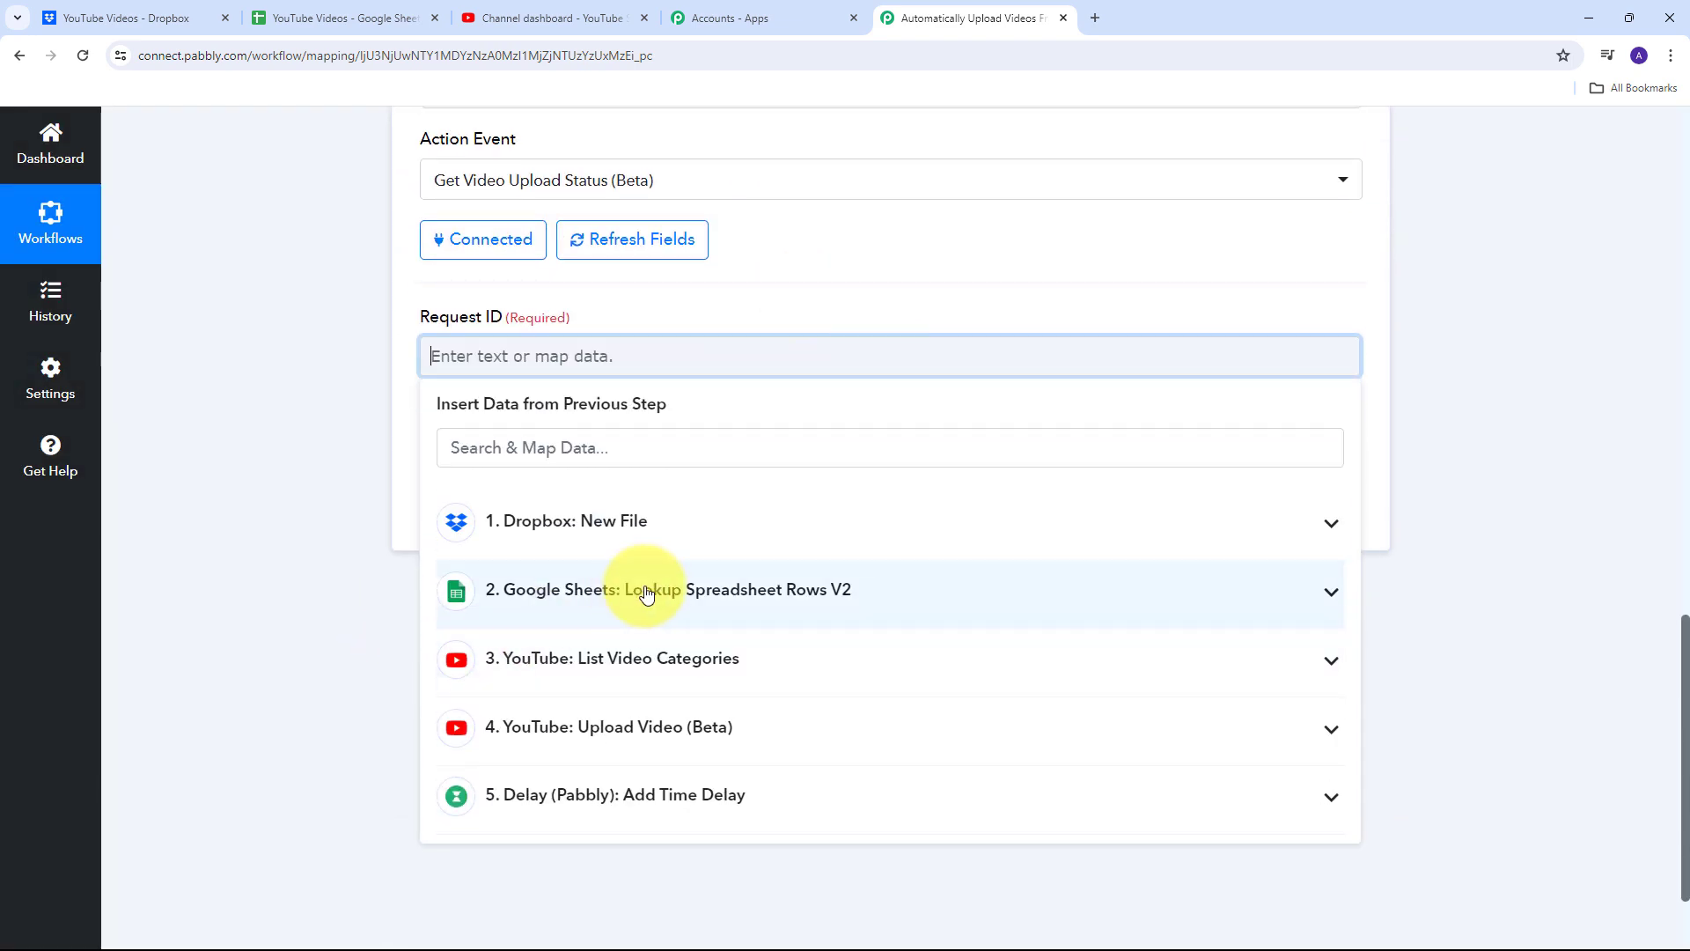
{"action": "left_click", "coordinate": [713, 734]}
{"action": "scroll", "coordinate": [503, 702], "scroll_direction": "down", "scroll_amount": 1}
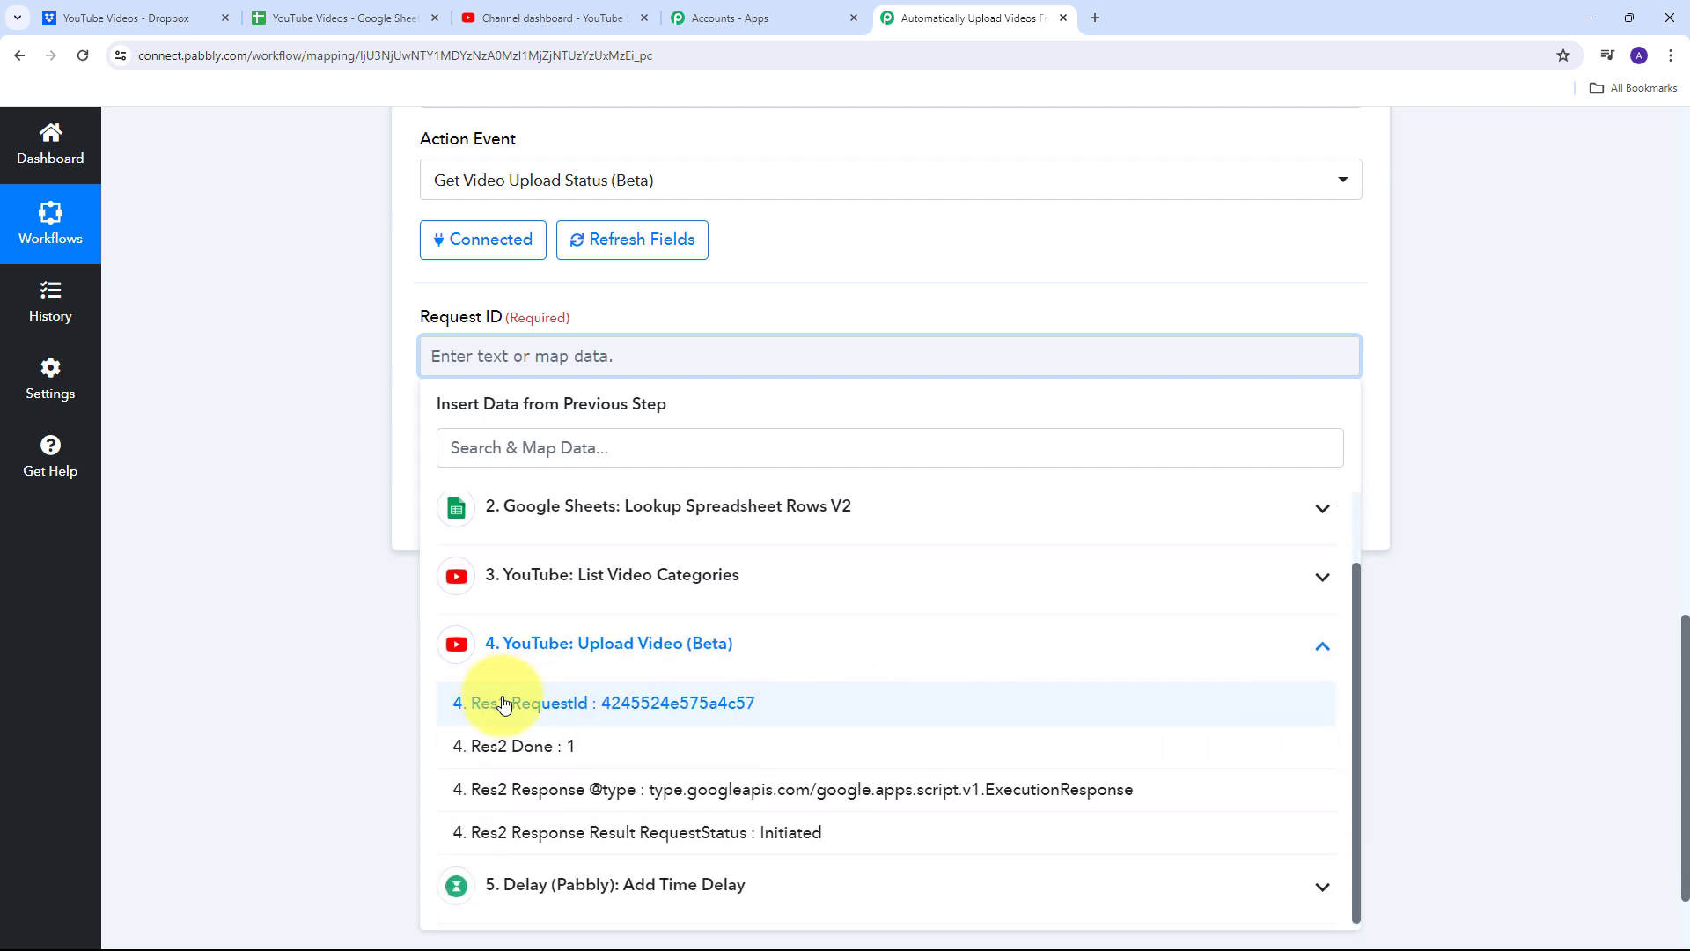
{"action": "left_click", "coordinate": [689, 711]}
{"action": "left_click", "coordinate": [319, 375]}
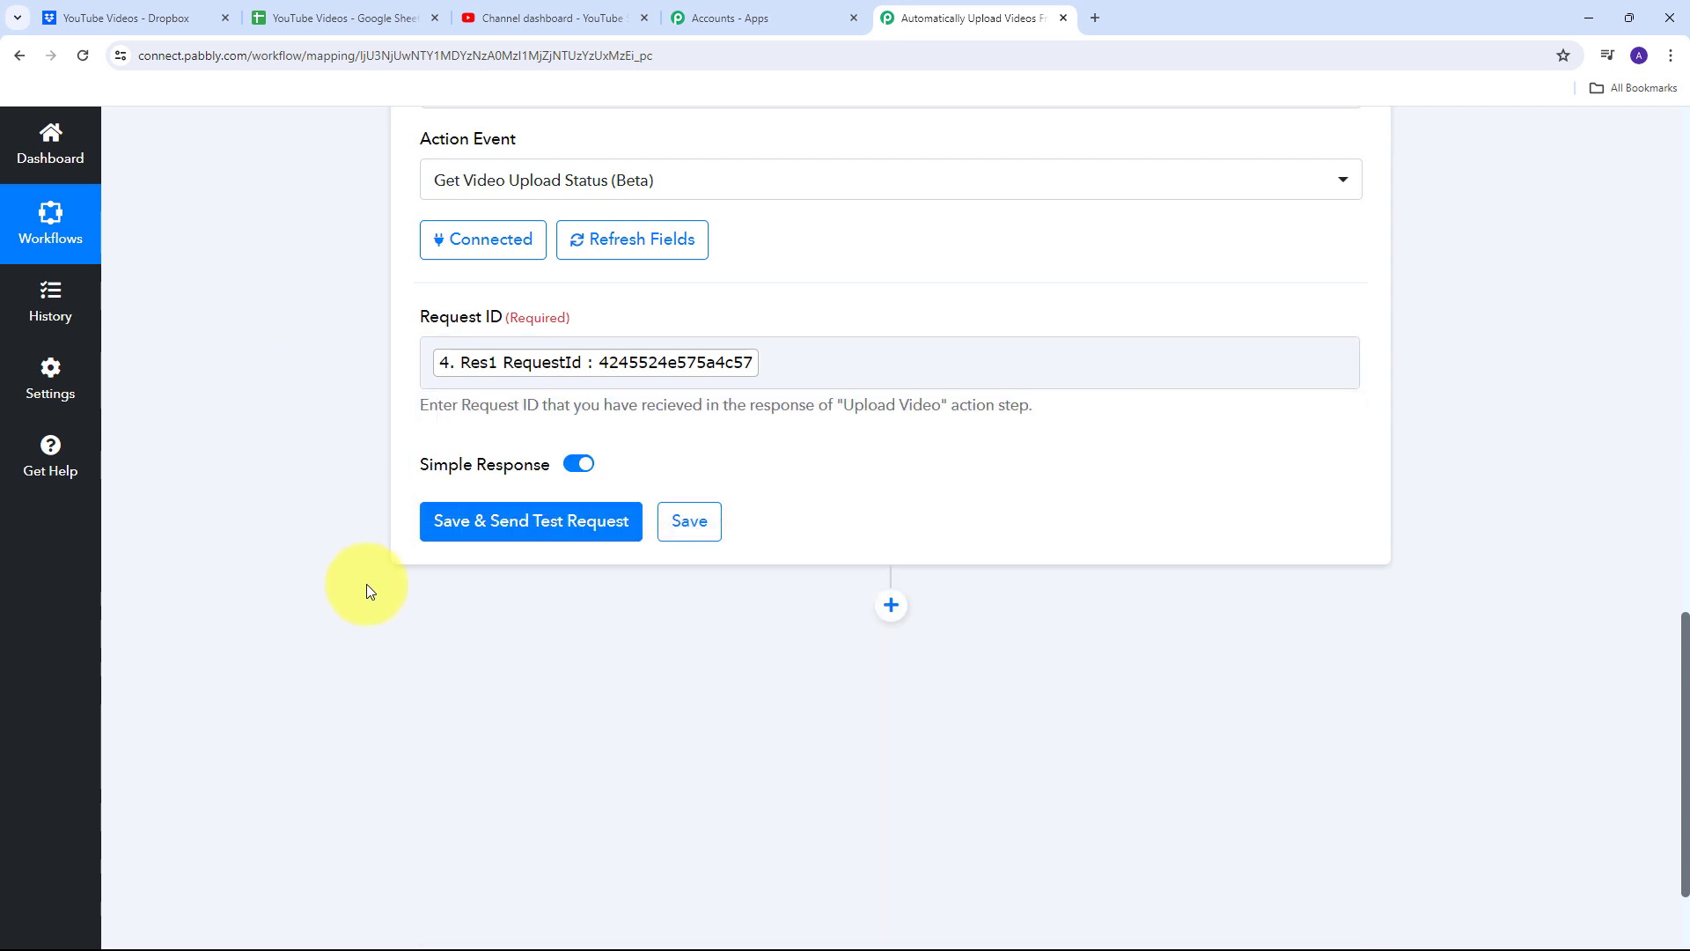
{"action": "left_click", "coordinate": [520, 531]}
Examine the status check's test response for the video details, upload status and request status.
{"action": "scroll", "coordinate": [1408, 452], "scroll_direction": "down", "scroll_amount": 2}
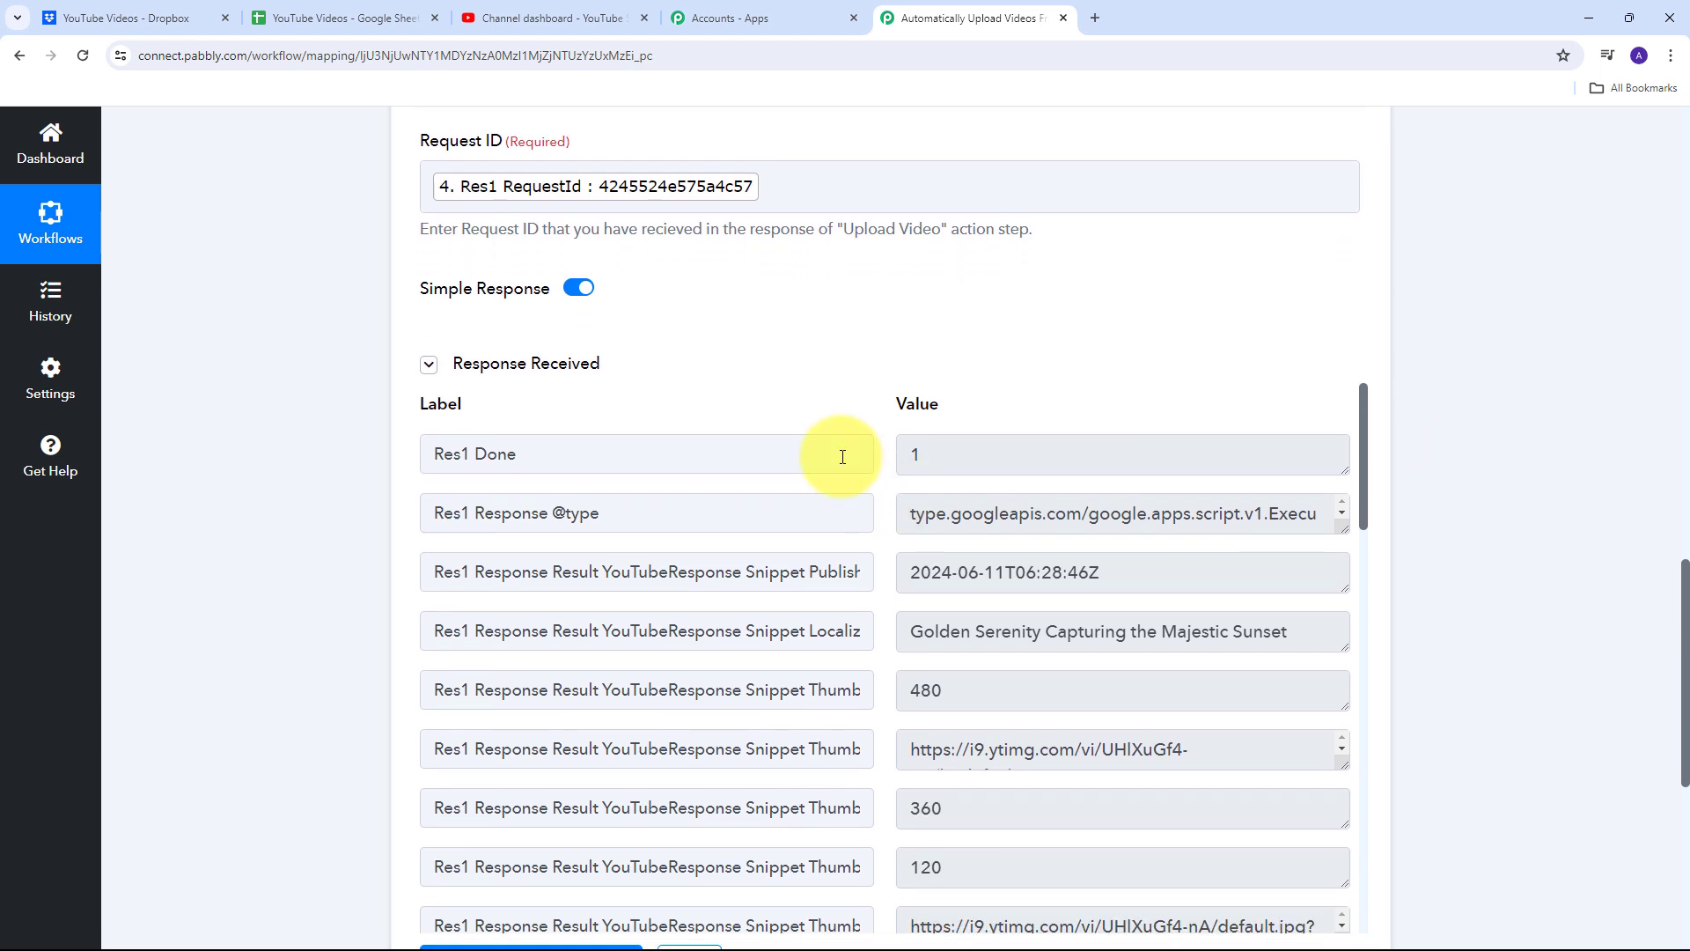
{"action": "scroll", "coordinate": [1105, 358], "scroll_direction": "down", "scroll_amount": 1}
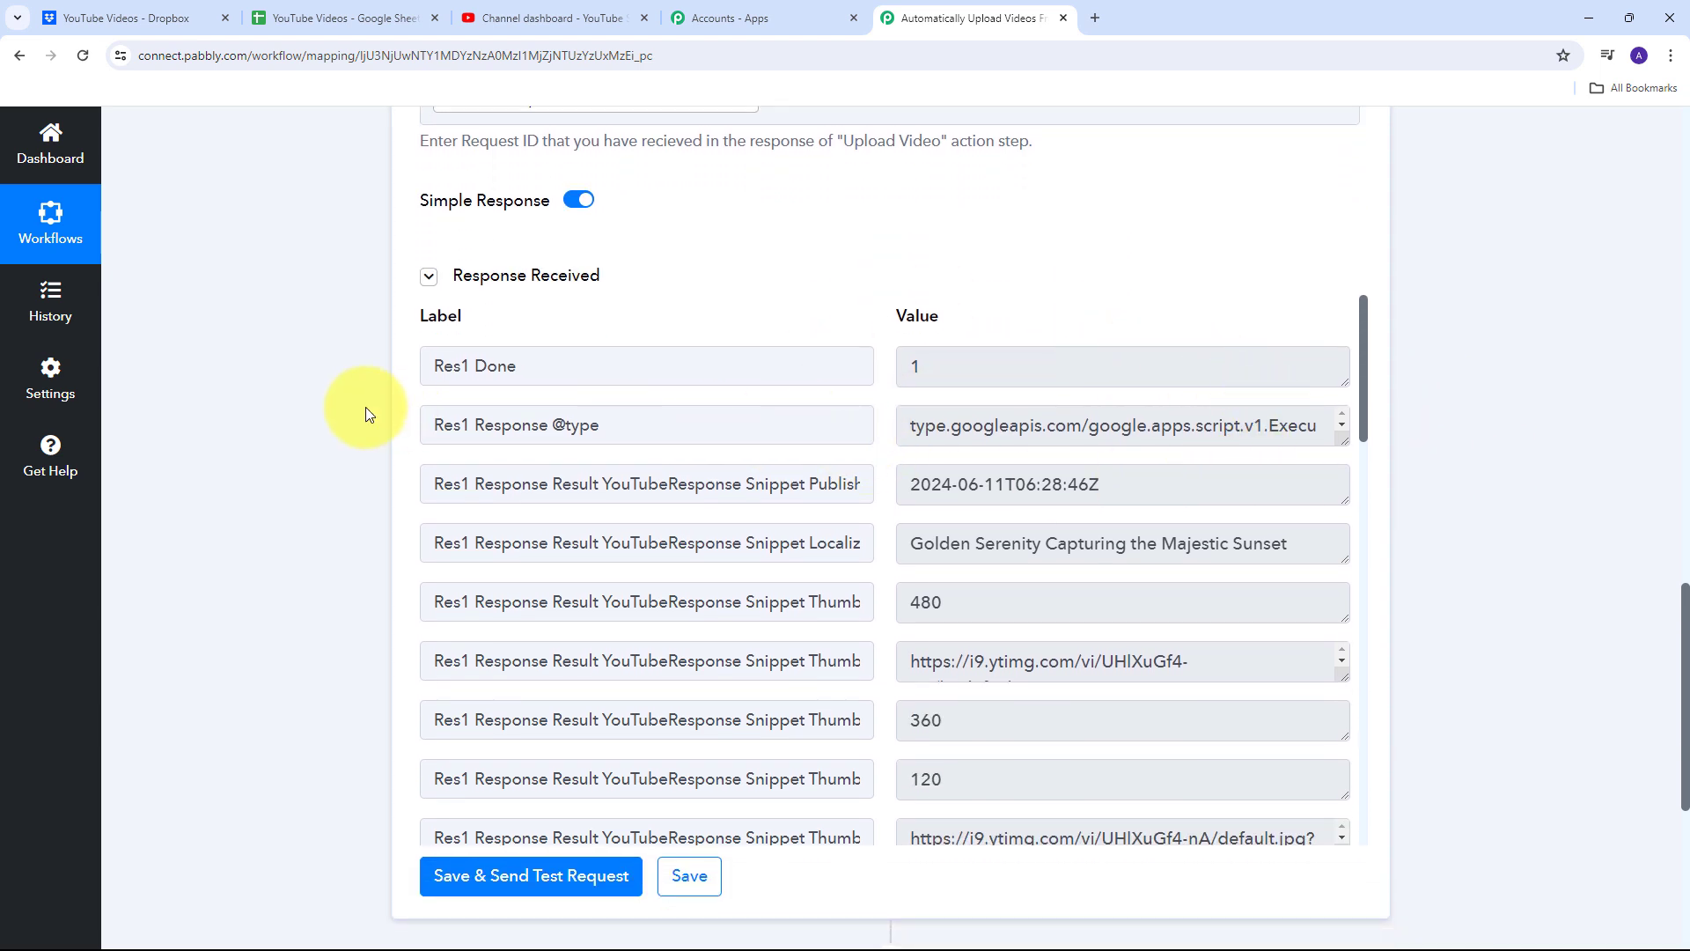
{"action": "scroll", "coordinate": [860, 434], "scroll_direction": "down", "scroll_amount": 1}
{"action": "scroll", "coordinate": [865, 437], "scroll_direction": "up", "scroll_amount": 1}
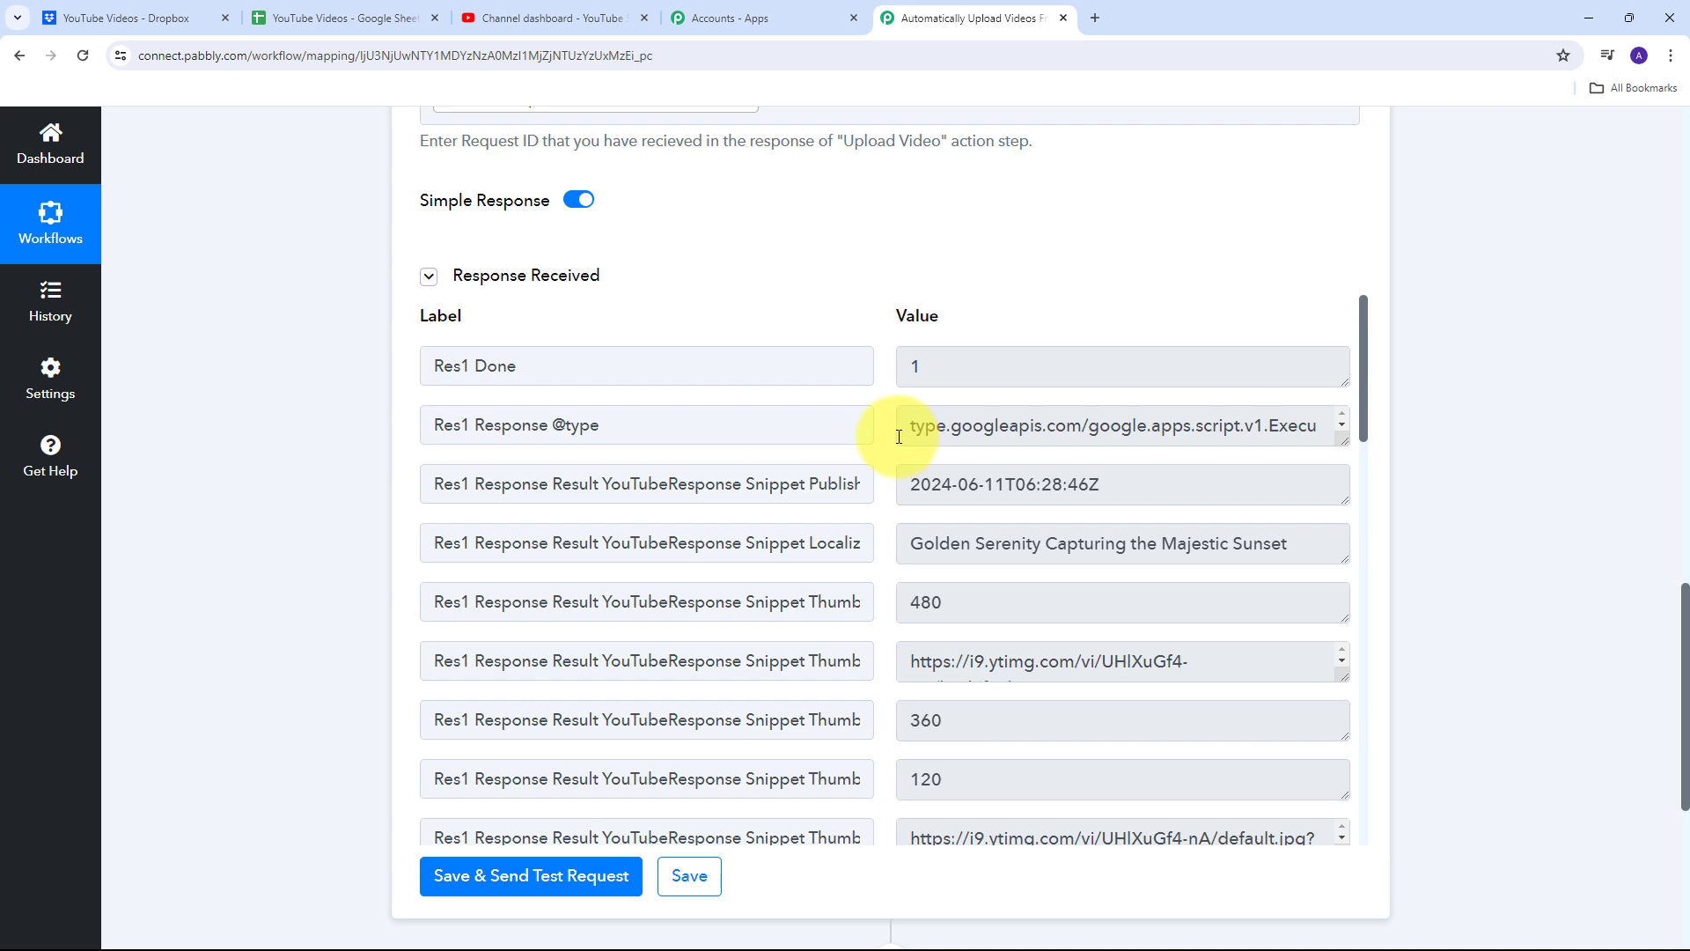
{"action": "scroll", "coordinate": [898, 436], "scroll_direction": "down", "scroll_amount": 15}
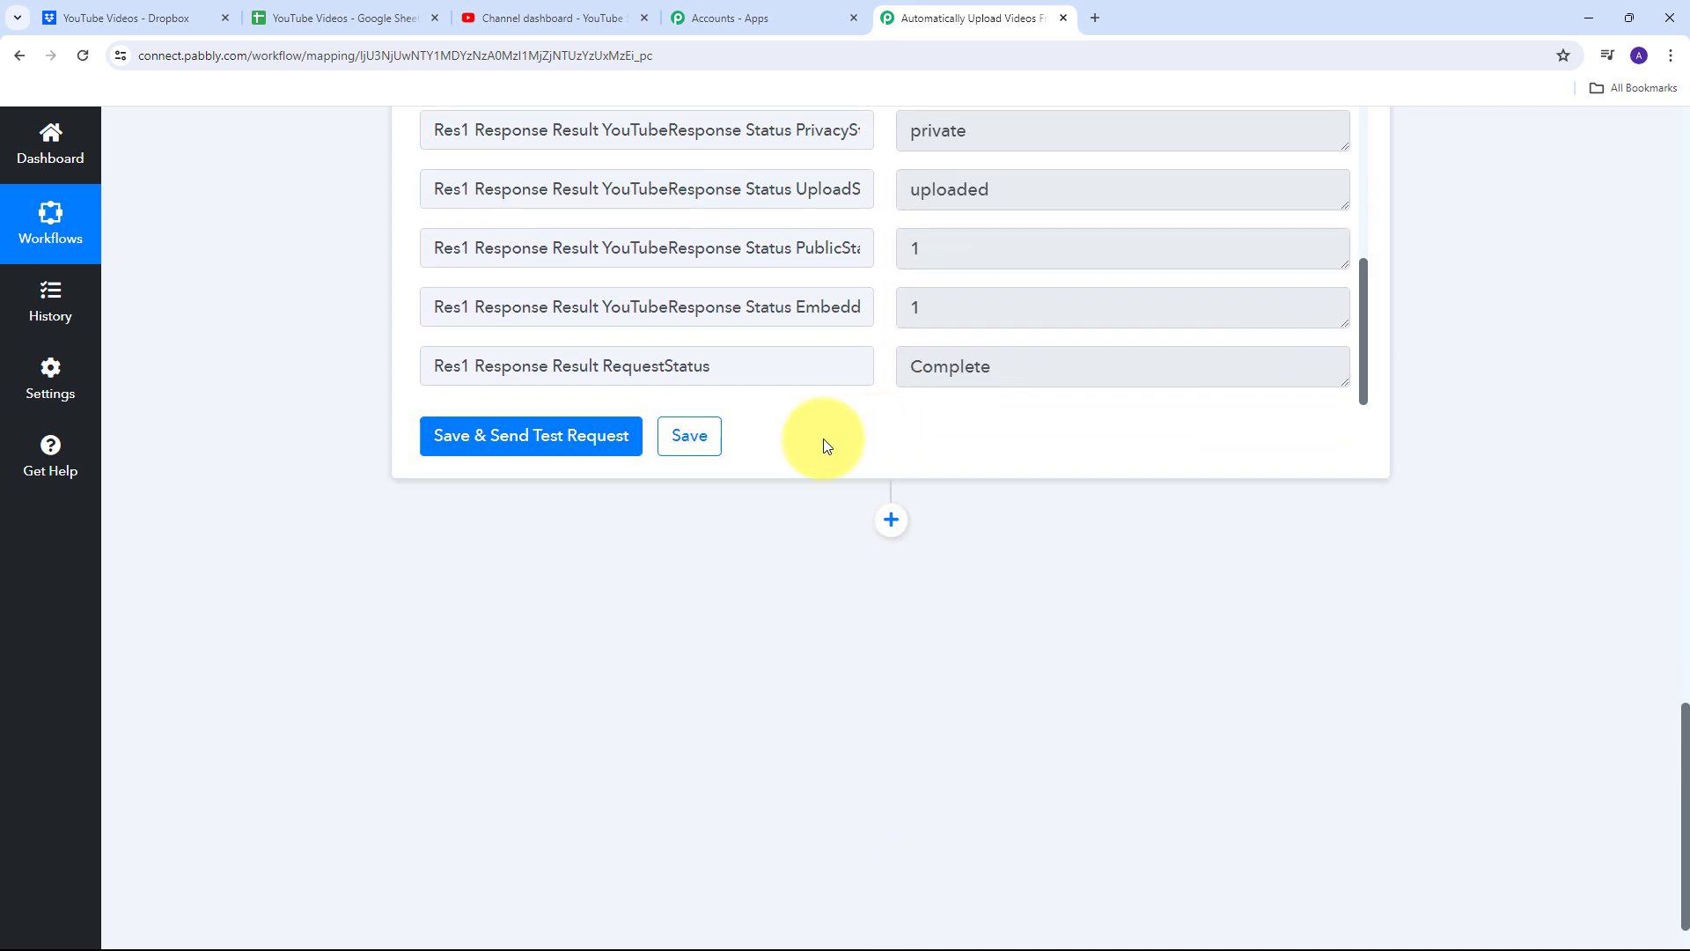
{"action": "scroll", "coordinate": [852, 383], "scroll_direction": "up", "scroll_amount": 2}
{"action": "scroll", "coordinate": [916, 334], "scroll_direction": "down", "scroll_amount": 2}
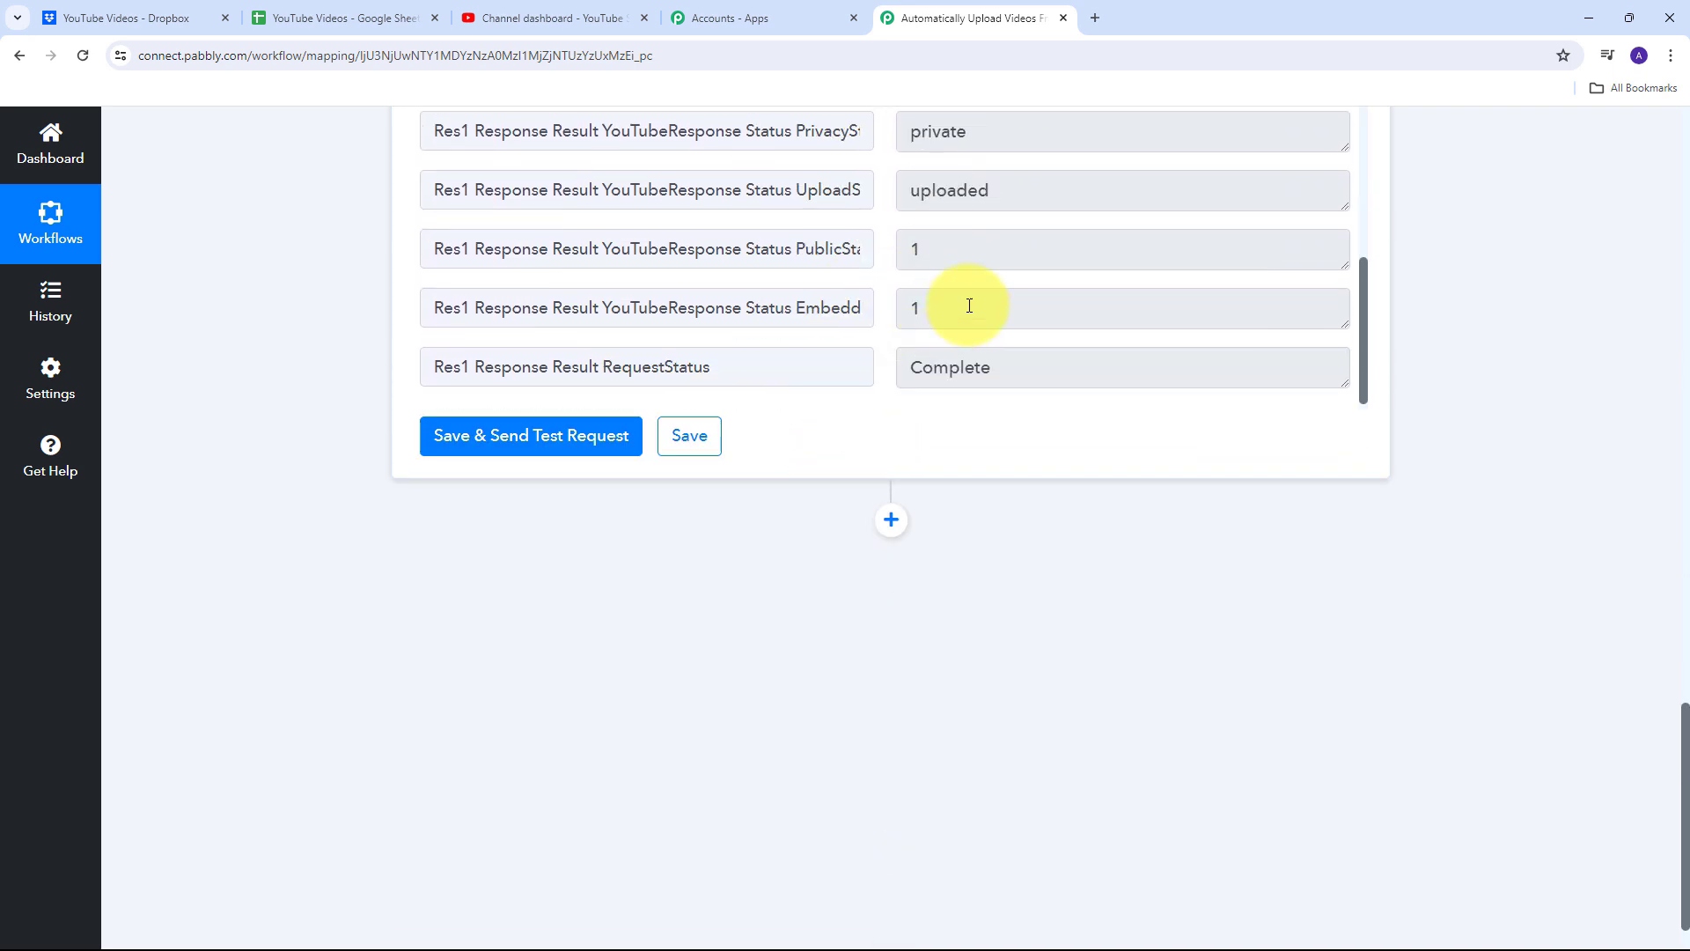
{"action": "double_click", "coordinate": [1038, 189]}
{"action": "scroll", "coordinate": [1019, 424], "scroll_direction": "up", "scroll_amount": 3}
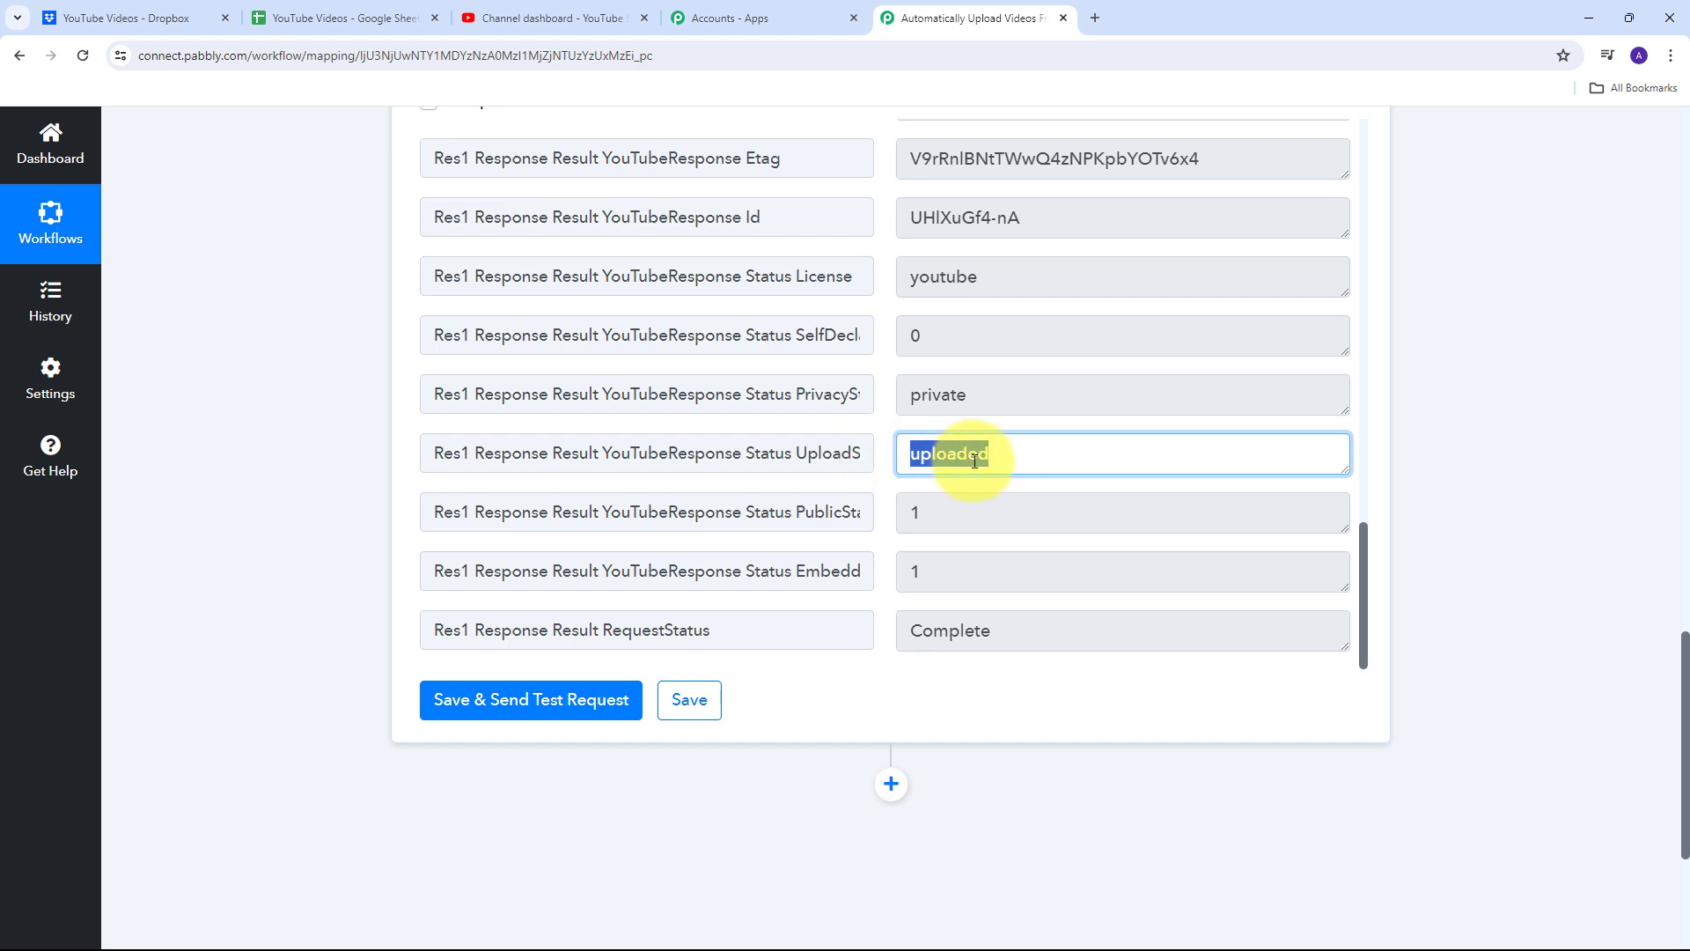
{"action": "scroll", "coordinate": [359, 405], "scroll_direction": "up", "scroll_amount": 12}
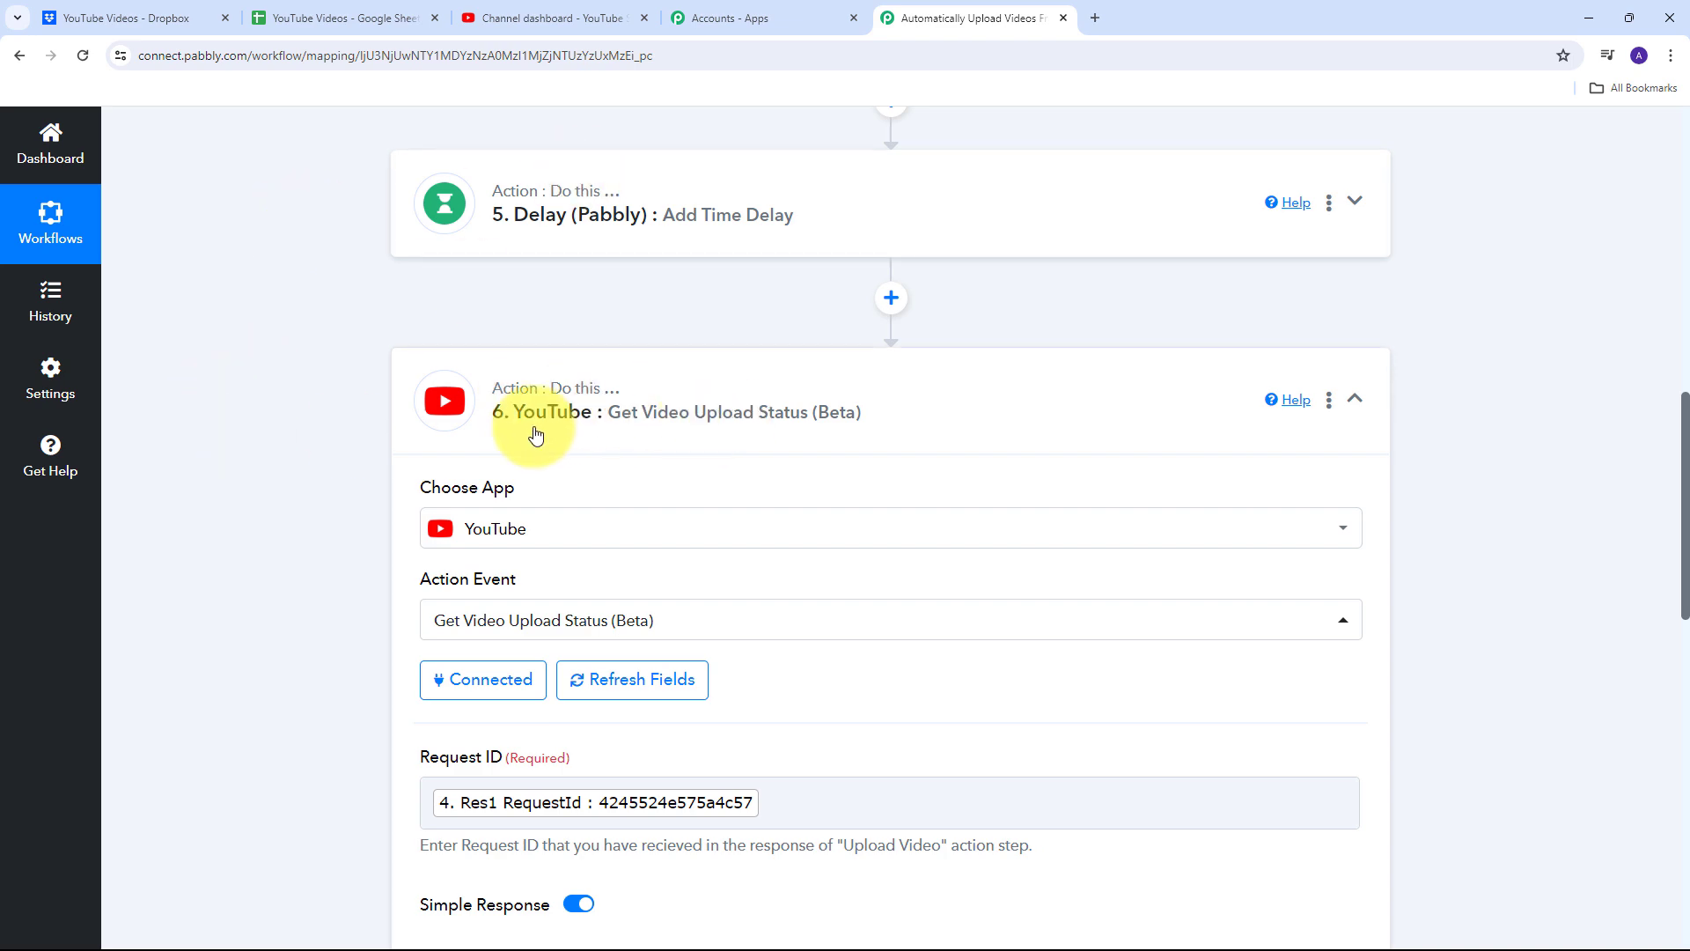
{"action": "scroll", "coordinate": [1142, 404], "scroll_direction": "down", "scroll_amount": 12}
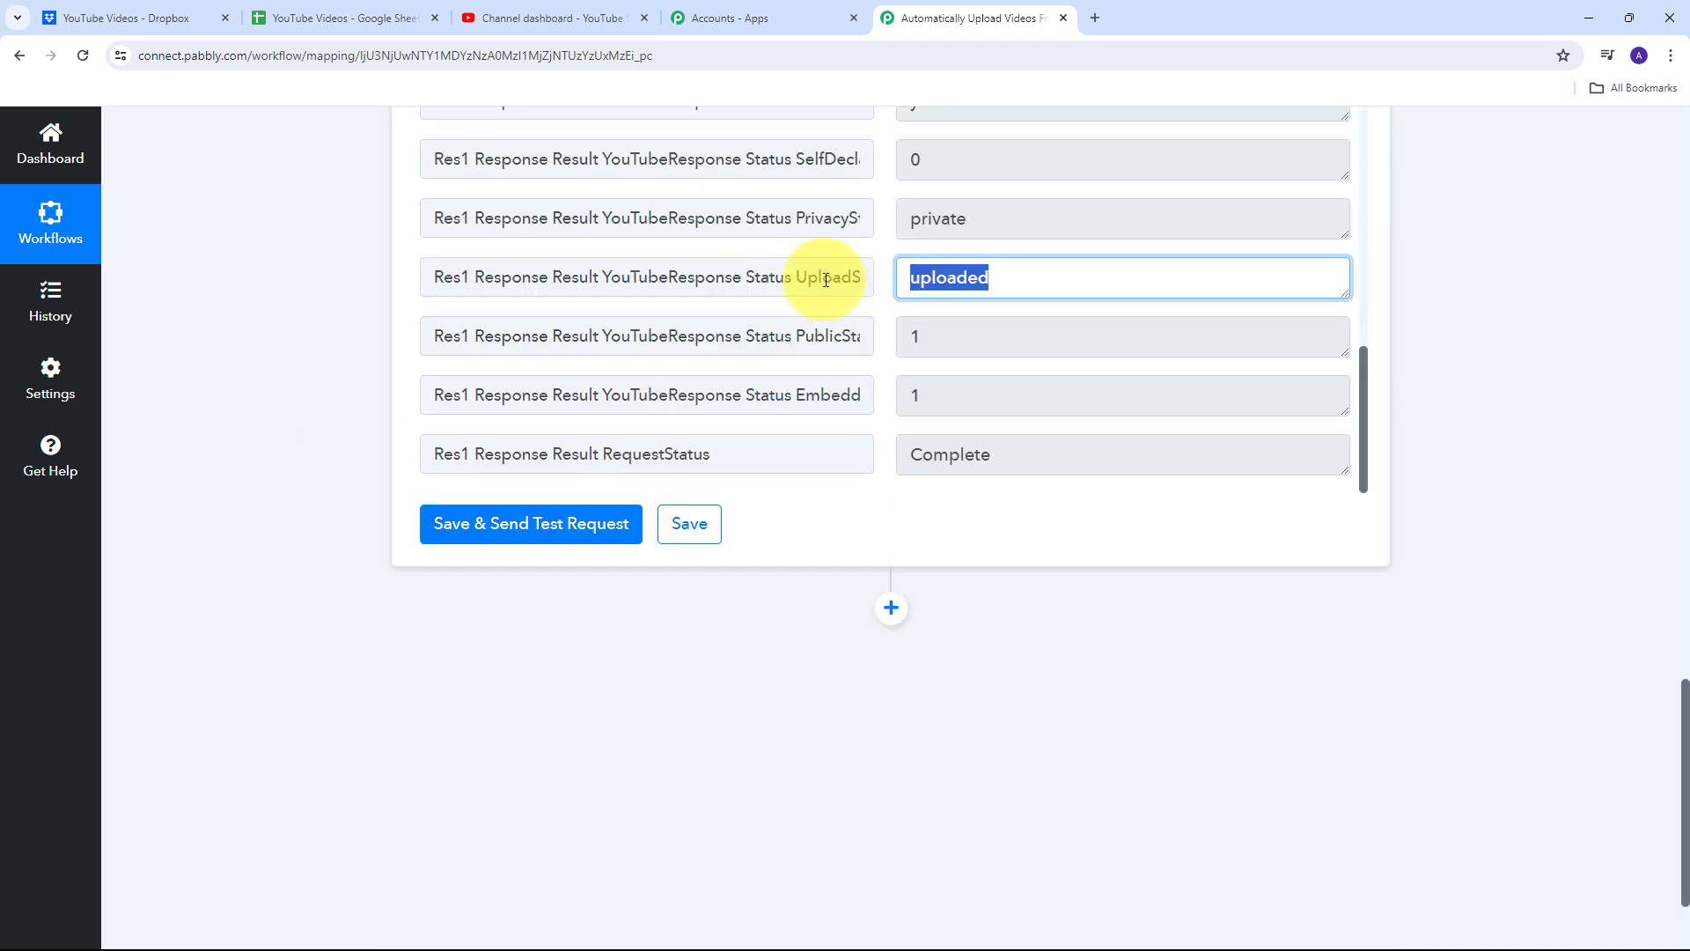
{"action": "left_click", "coordinate": [826, 279]}
{"action": "left_click", "coordinate": [1029, 279]}
{"action": "double_click", "coordinate": [1030, 279]}
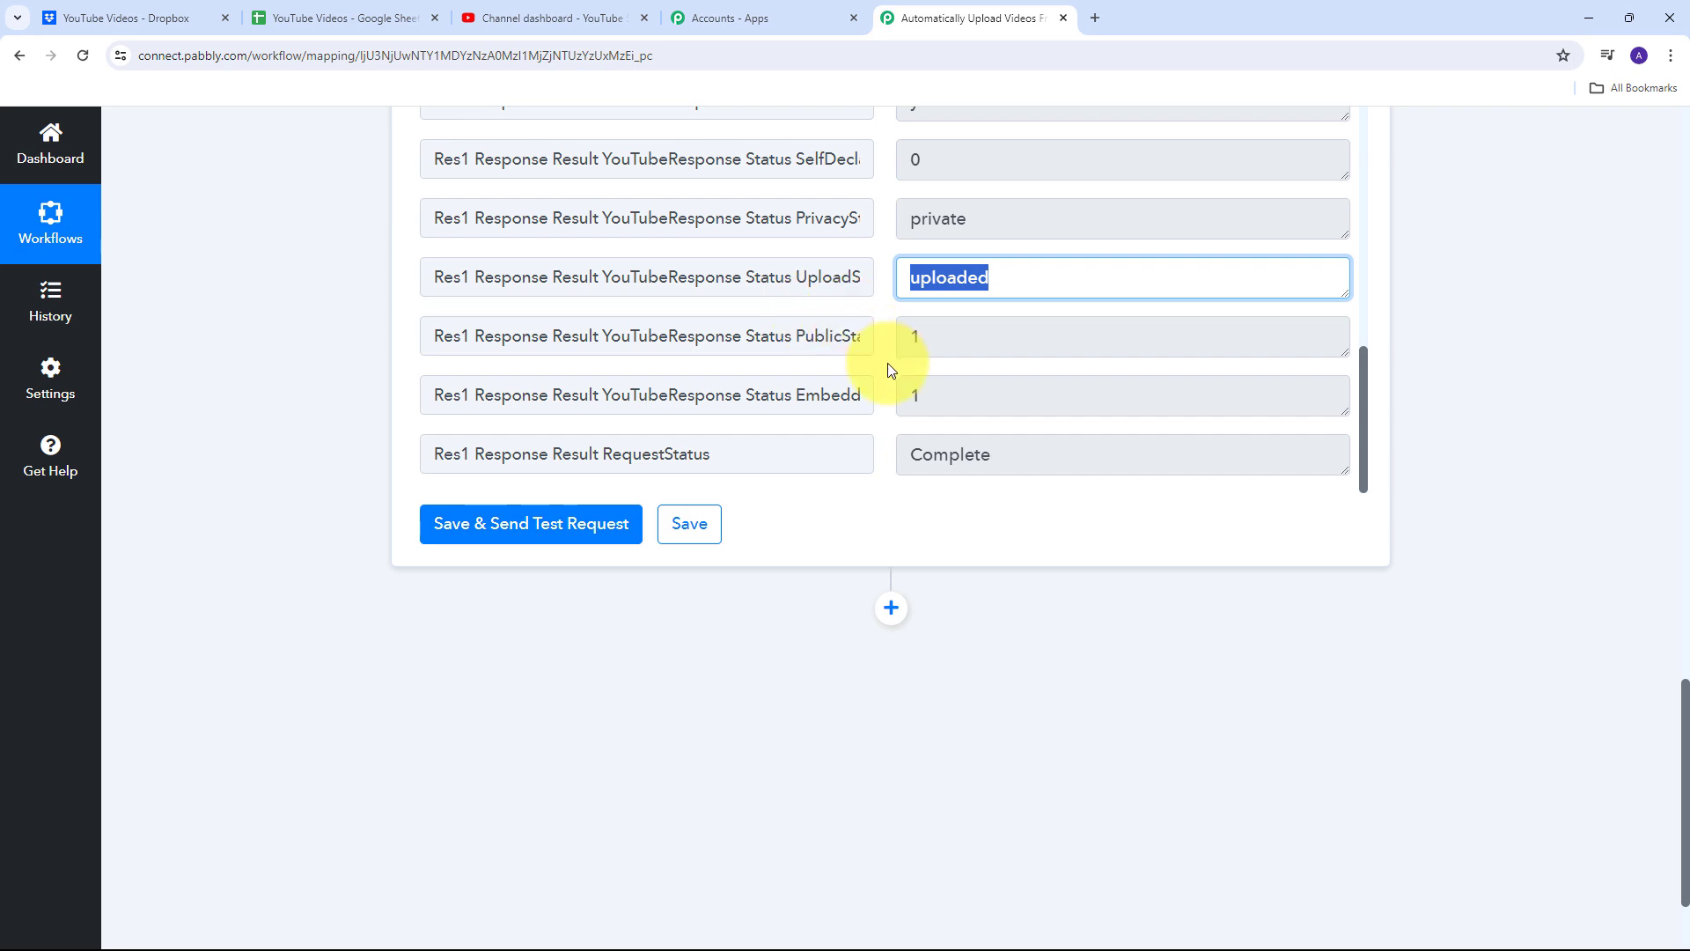
{"action": "scroll", "coordinate": [887, 369], "scroll_direction": "up", "scroll_amount": 10}
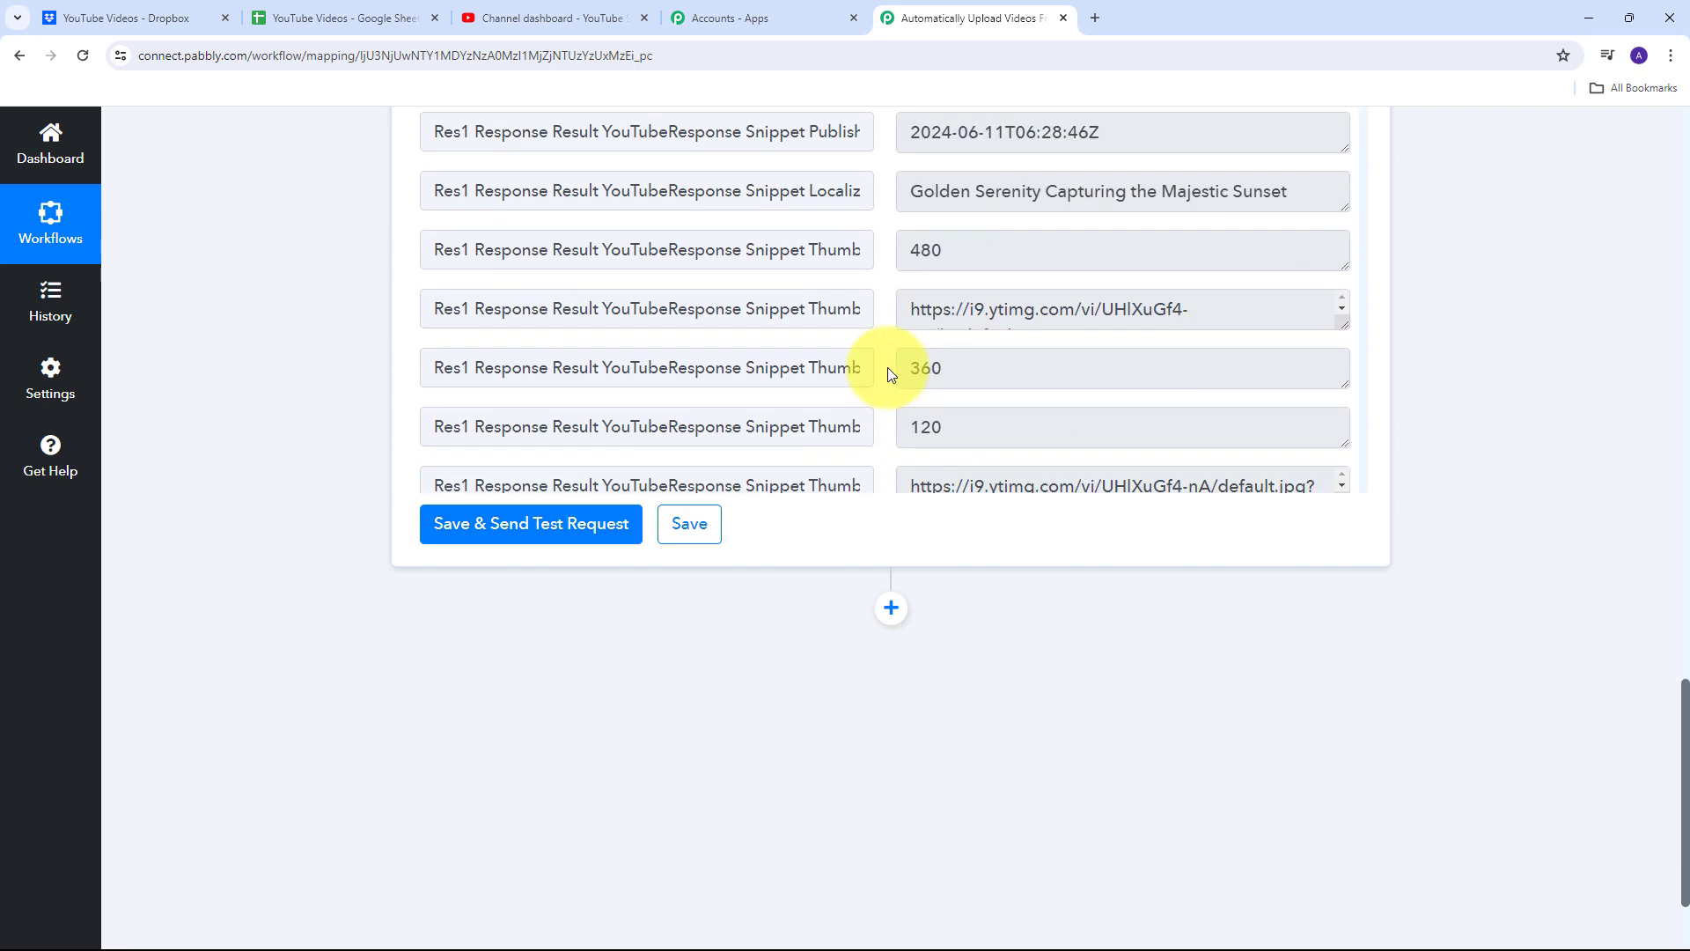
{"action": "scroll", "coordinate": [891, 403], "scroll_direction": "up", "scroll_amount": 5}
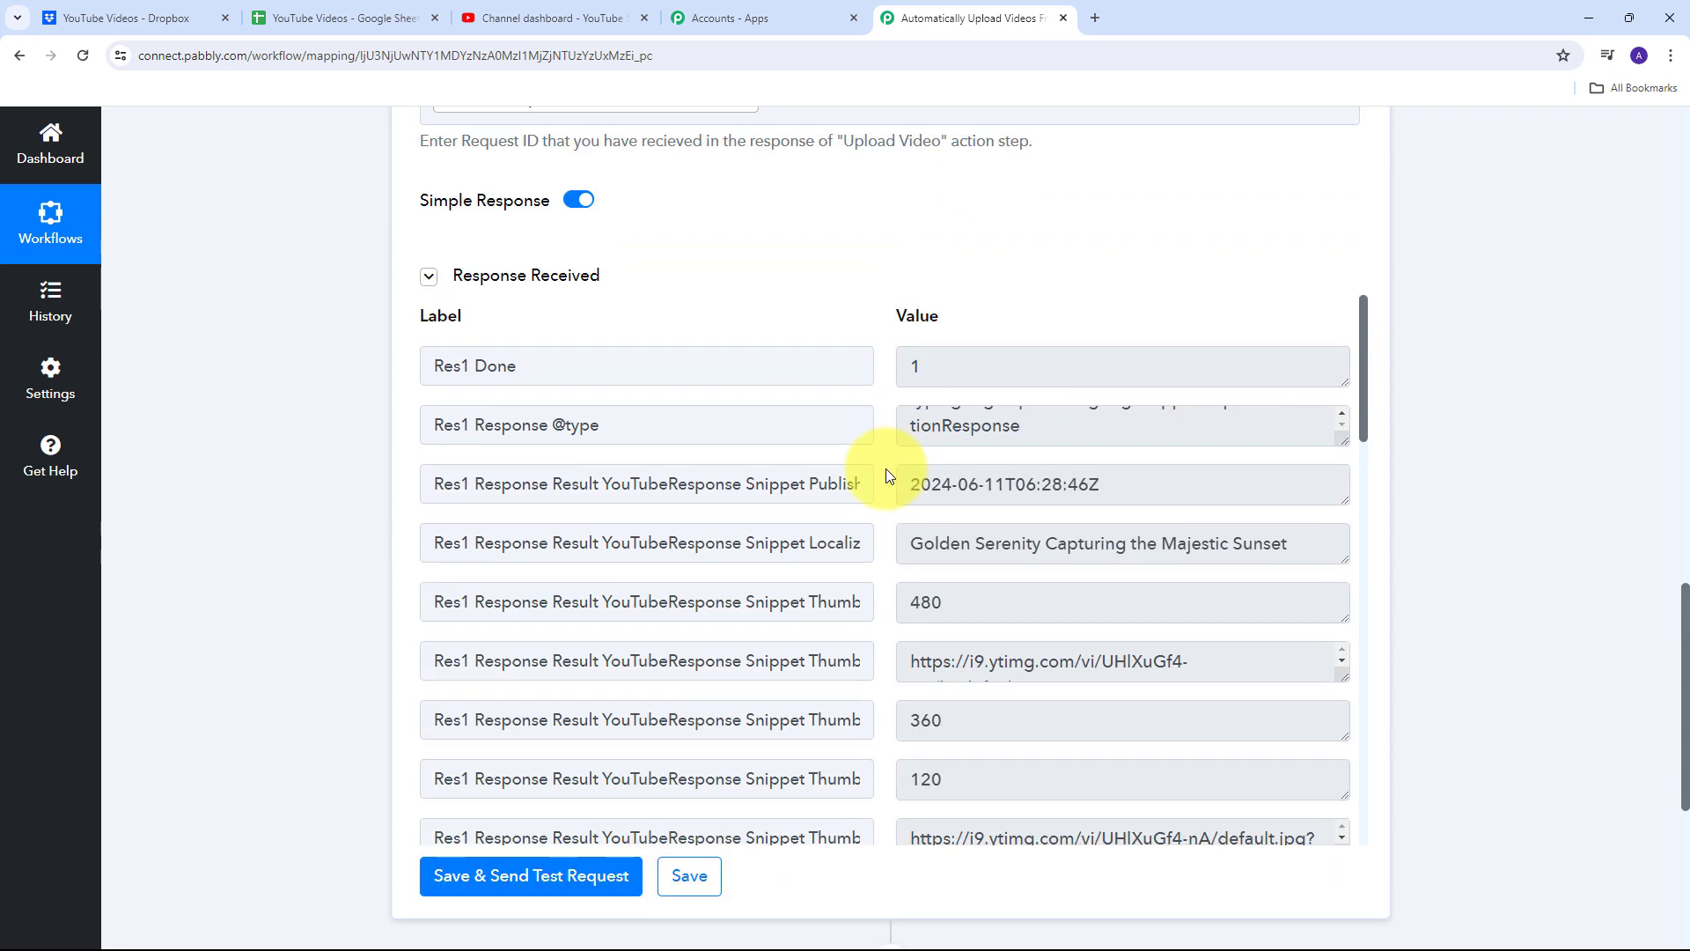
Switch to YouTube Studio, open the uploaded Golden Serenity Capturing the Majestic Sunset video's details and check its title and description.
{"action": "left_click", "coordinate": [537, 17]}
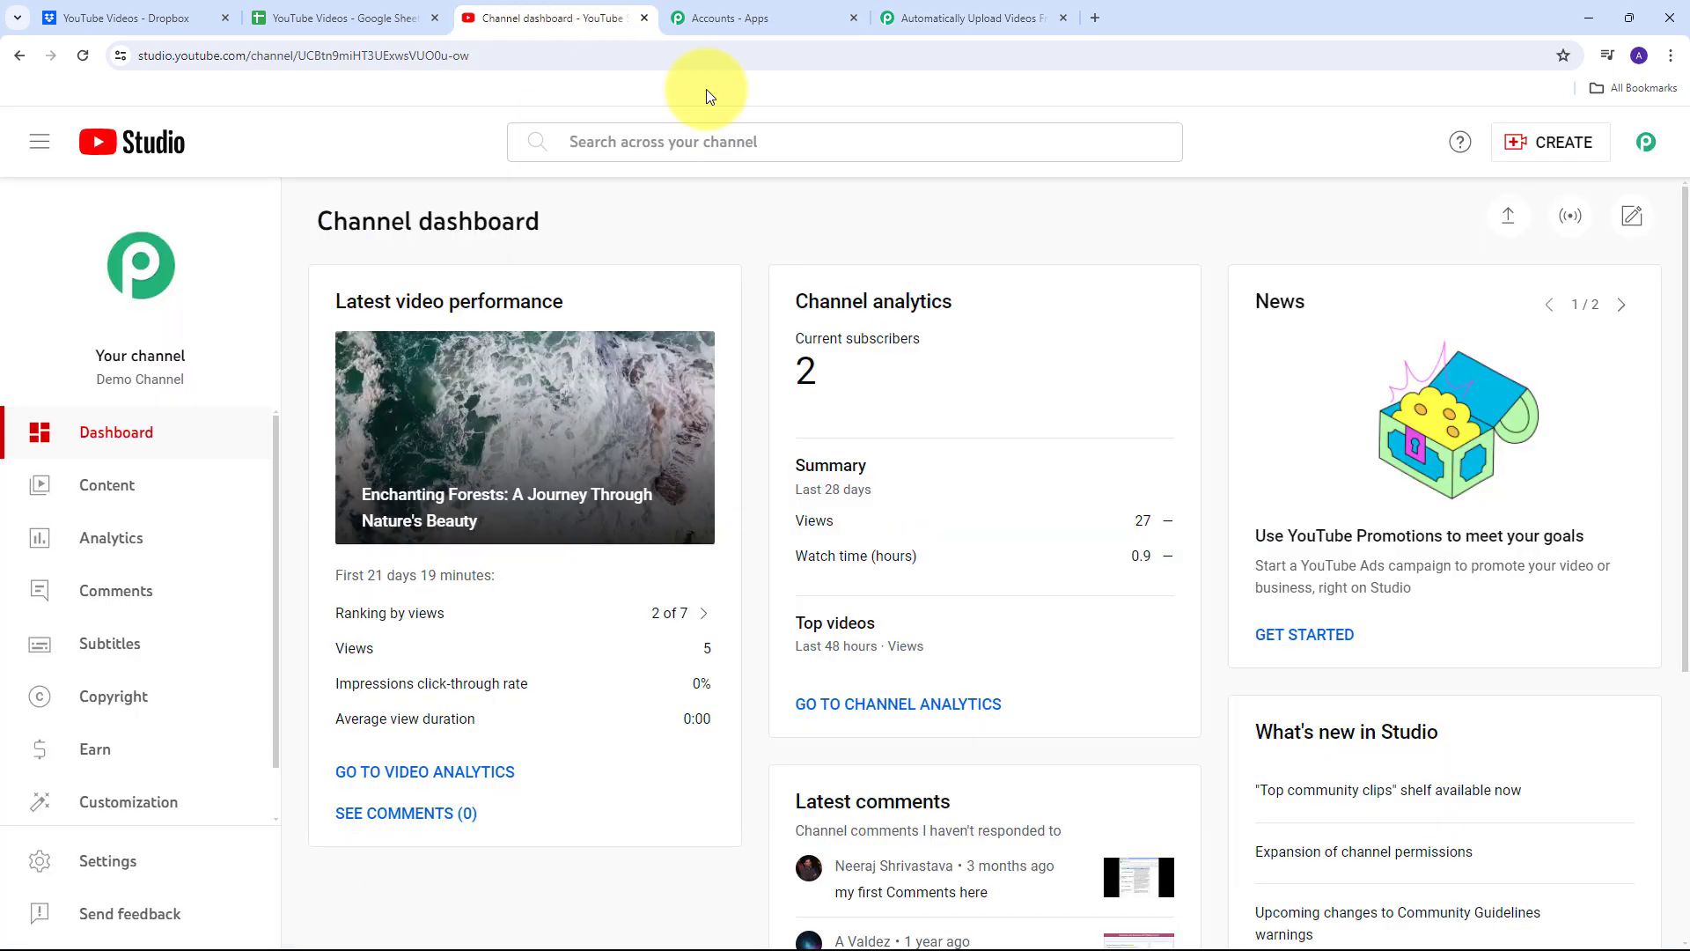
{"action": "left_click", "coordinate": [98, 483]}
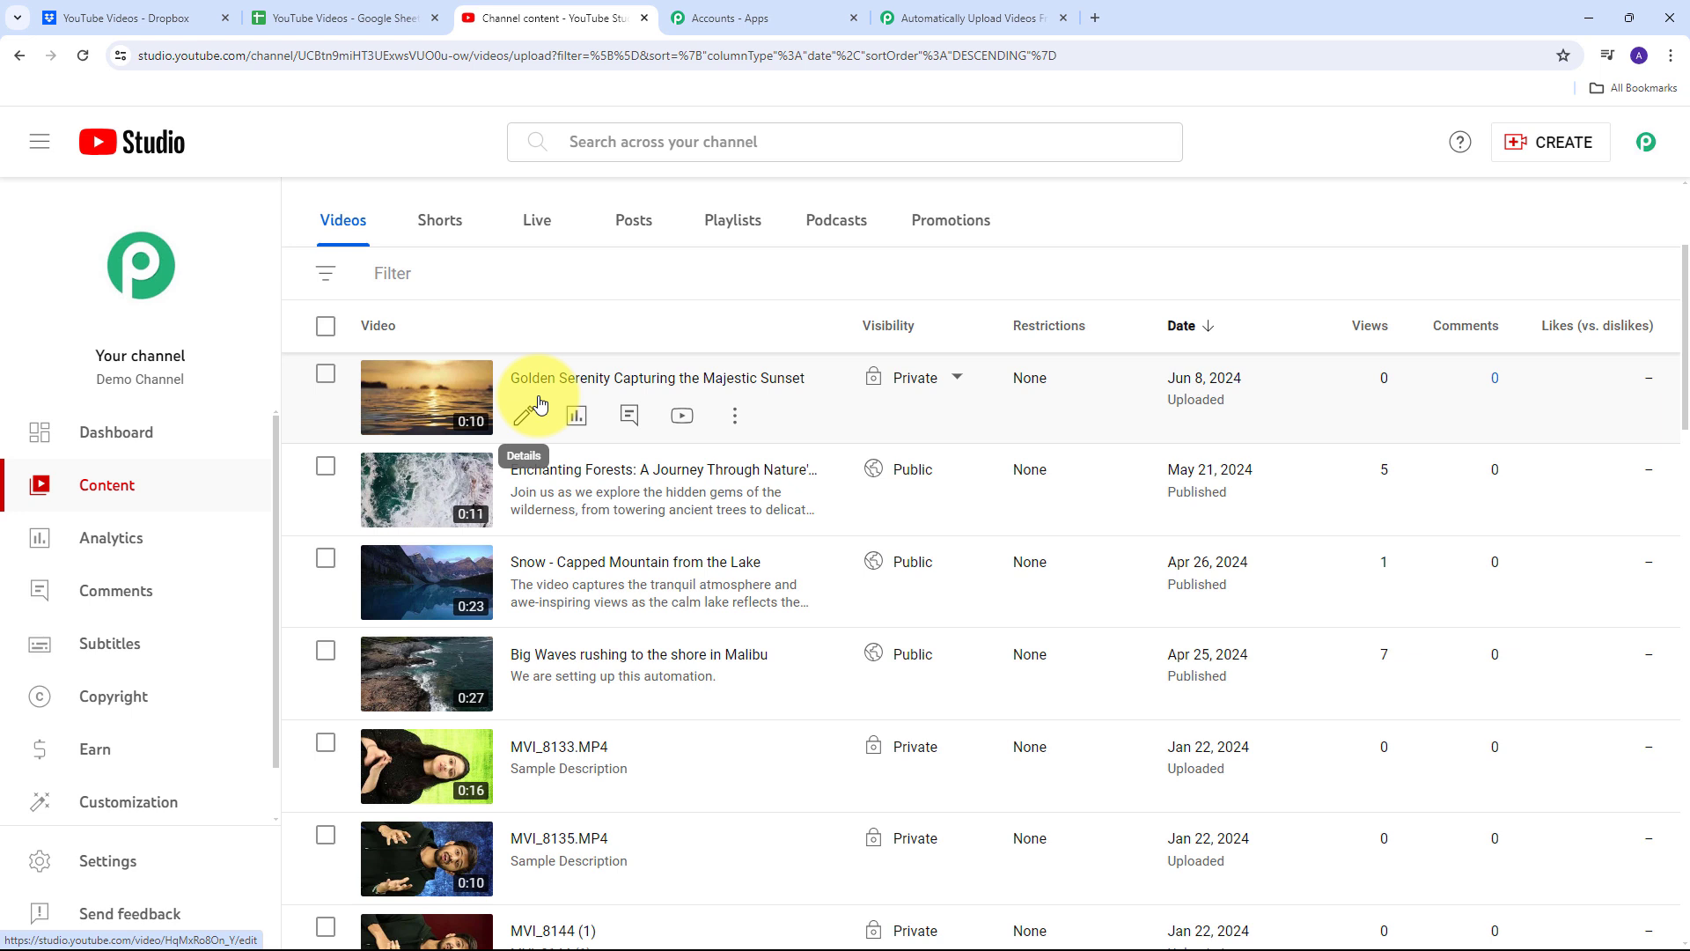
{"action": "left_click", "coordinate": [564, 388]}
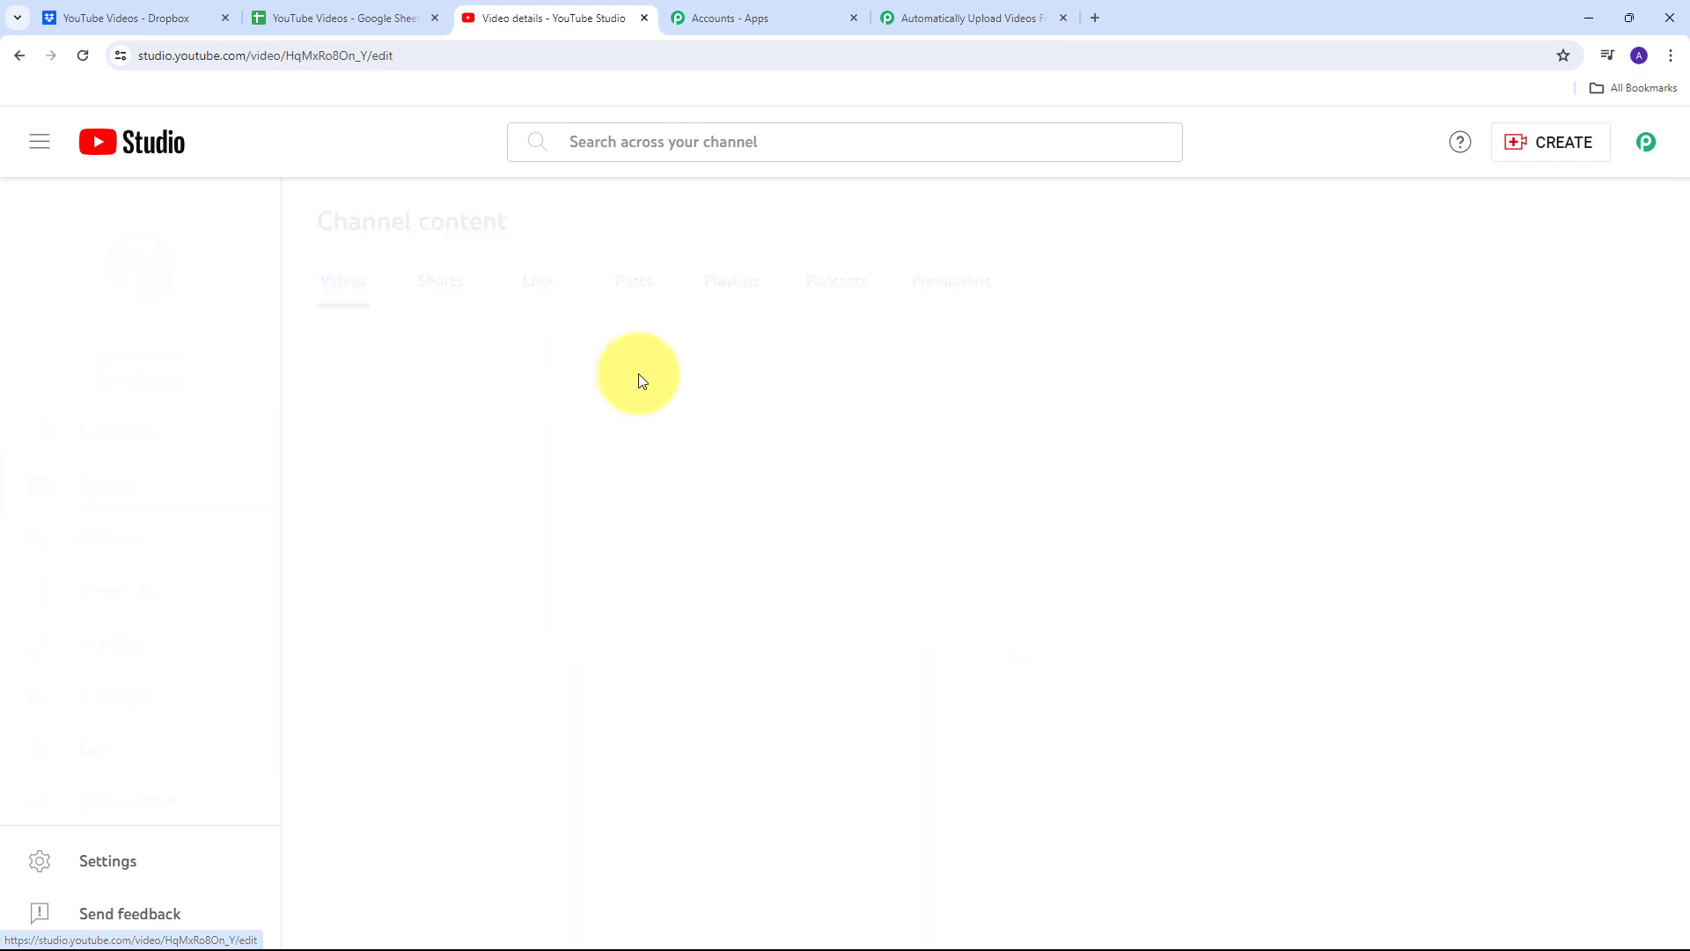
{"action": "scroll", "coordinate": [566, 326], "scroll_direction": "down", "scroll_amount": 5}
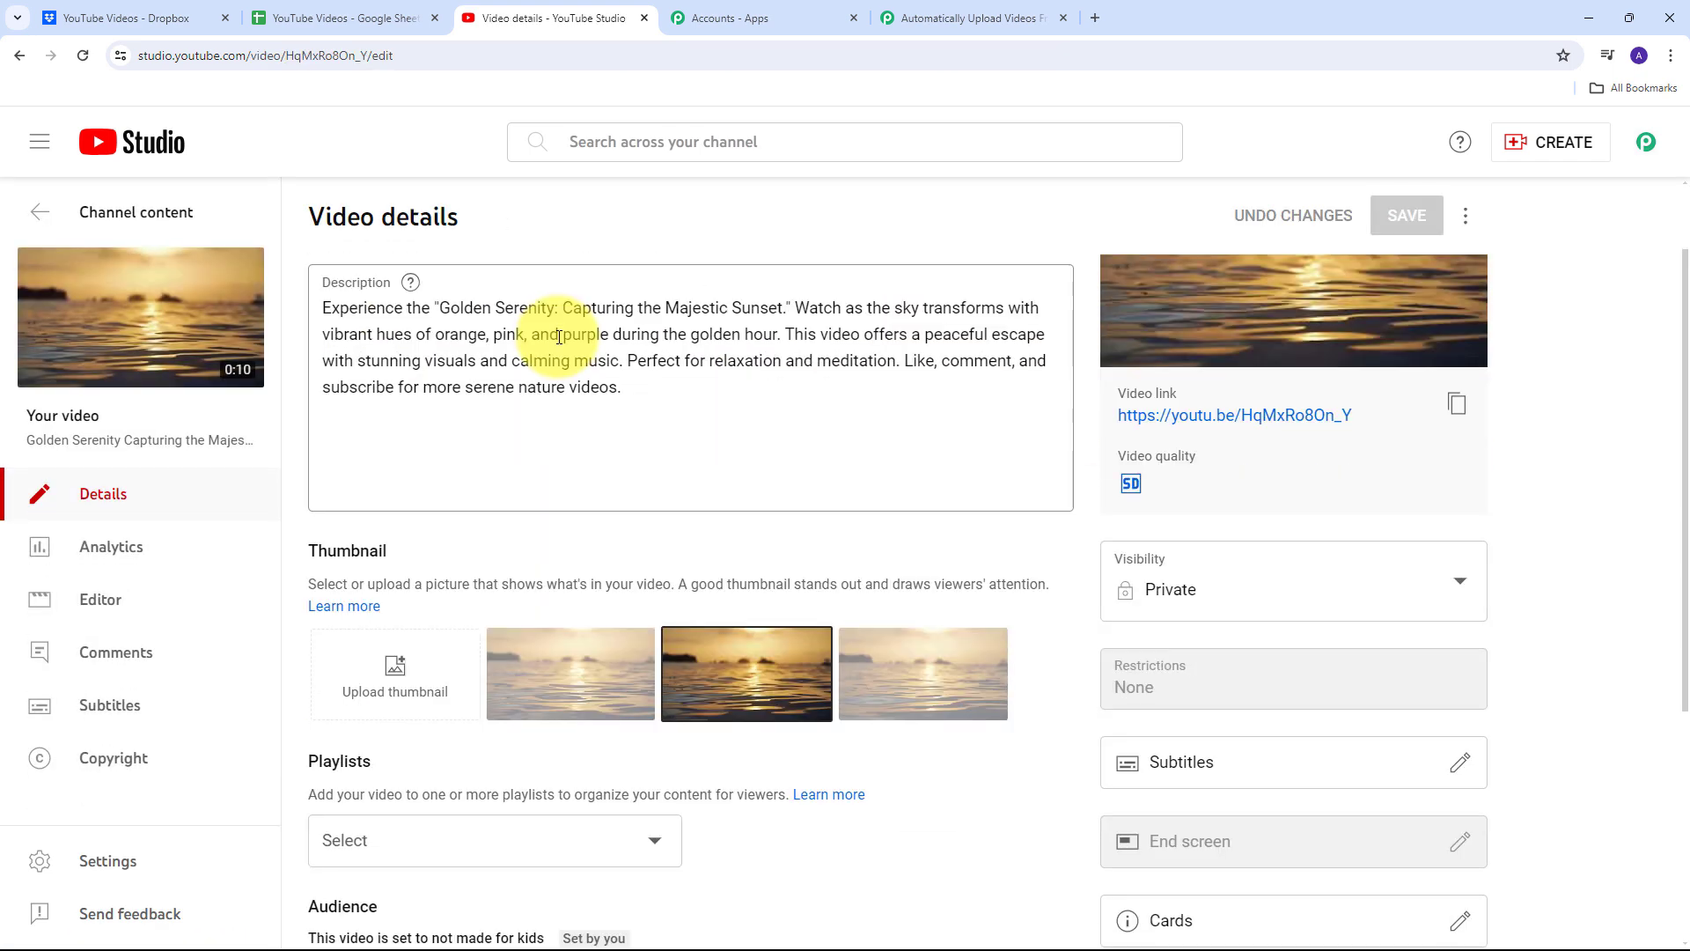
{"action": "scroll", "coordinate": [393, 324], "scroll_direction": "up", "scroll_amount": 5}
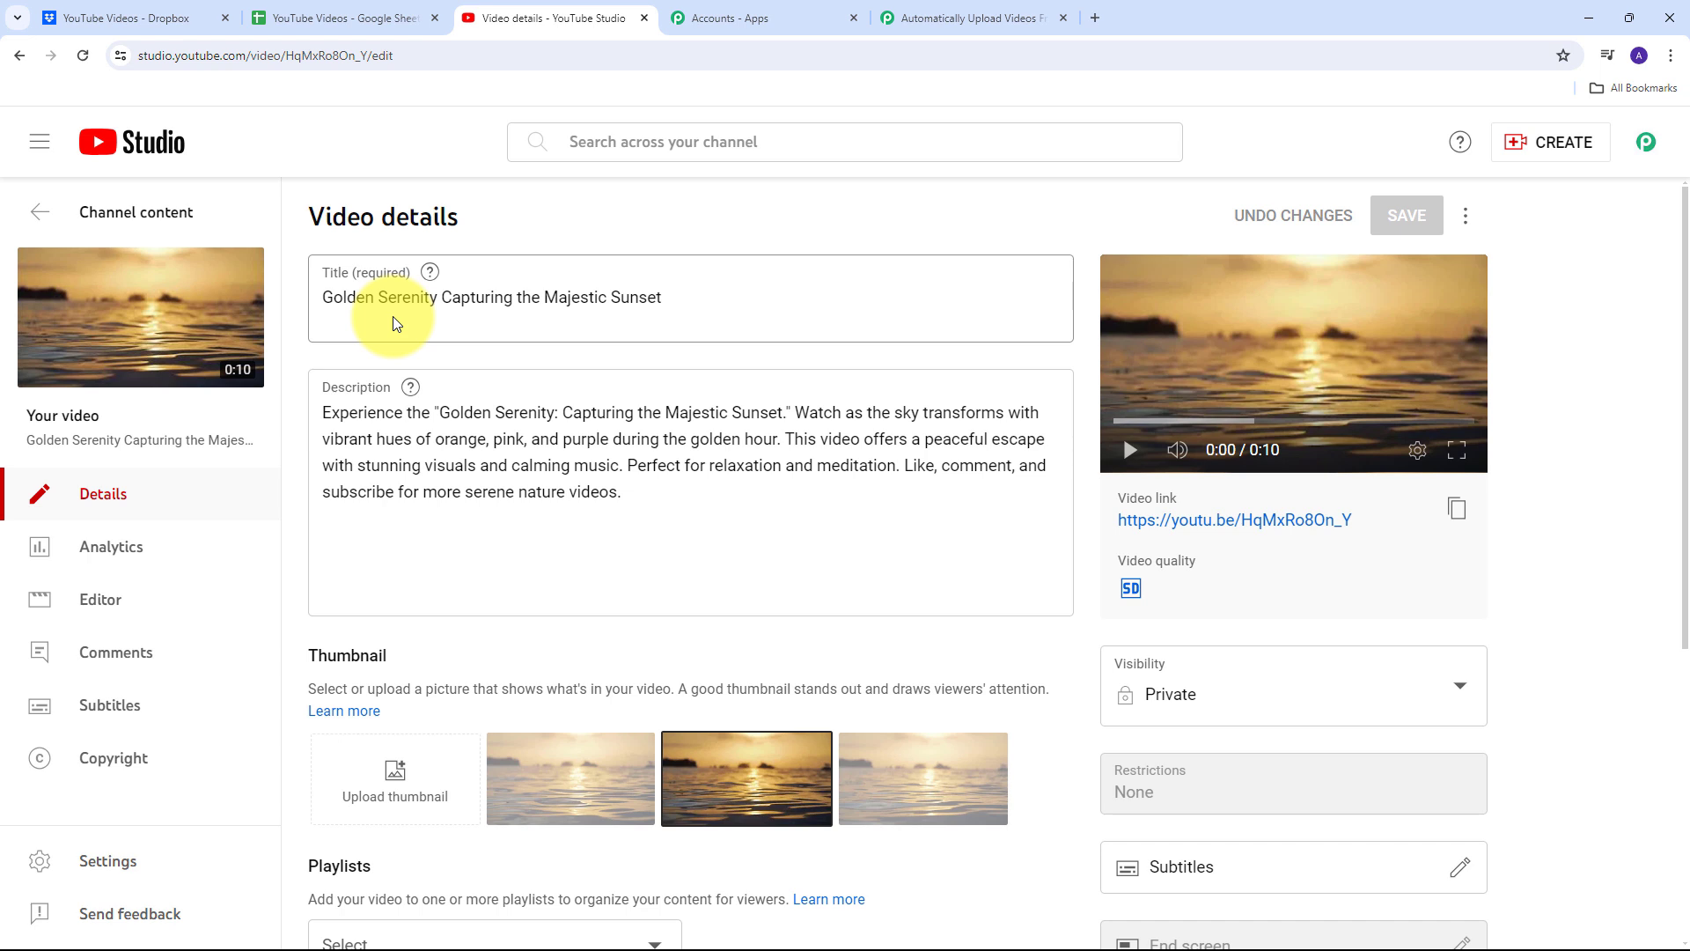
{"action": "left_click_drag", "start_coordinate": [727, 294], "coordinate": [282, 321]}
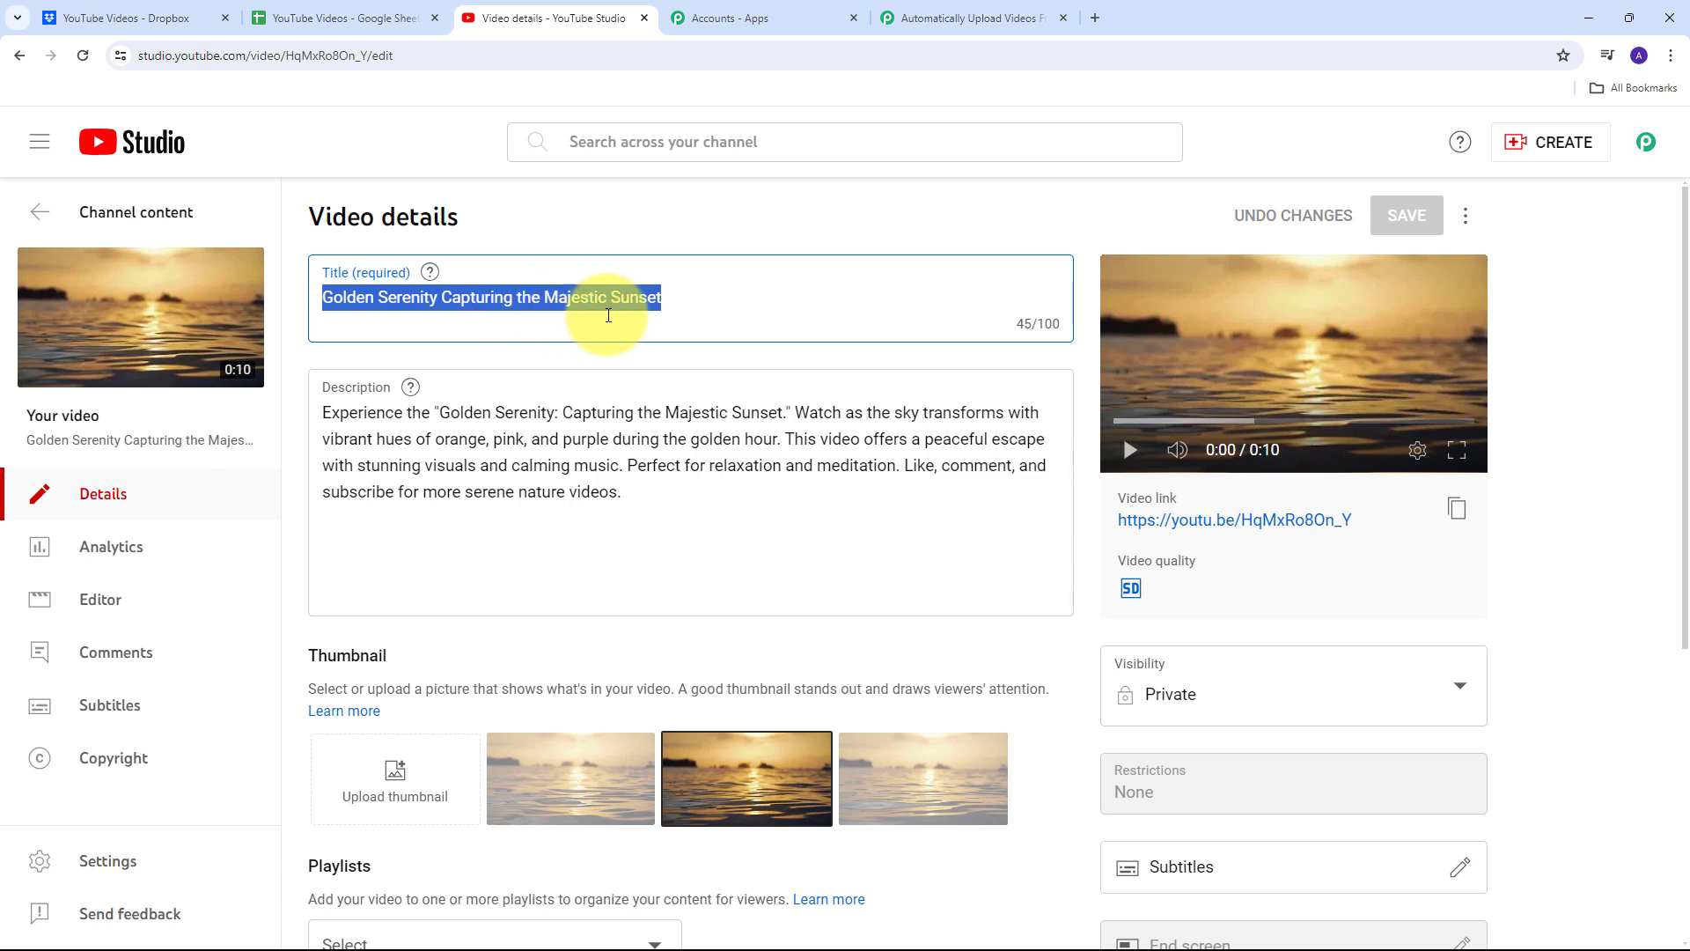
{"action": "left_click_drag", "start_coordinate": [692, 401], "coordinate": [276, 428]}
{"action": "left_click", "coordinate": [853, 354]}
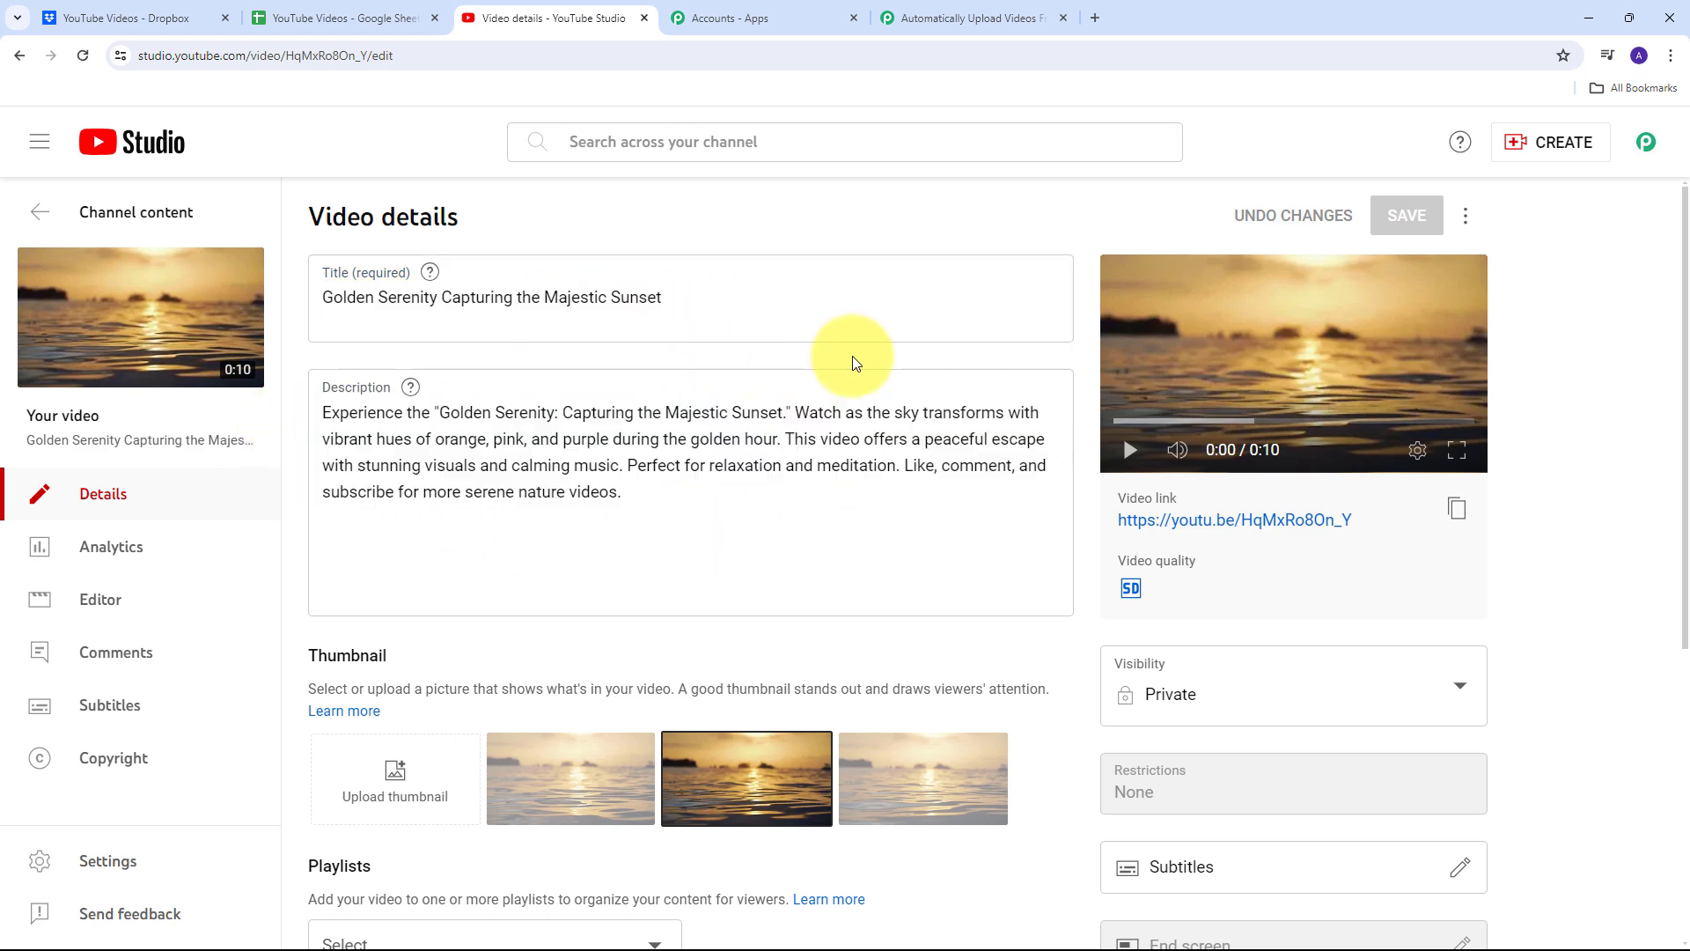
Expand the video's additional details and check the audience setting, tags and video language.
{"action": "scroll", "coordinate": [850, 357], "scroll_direction": "down", "scroll_amount": 5}
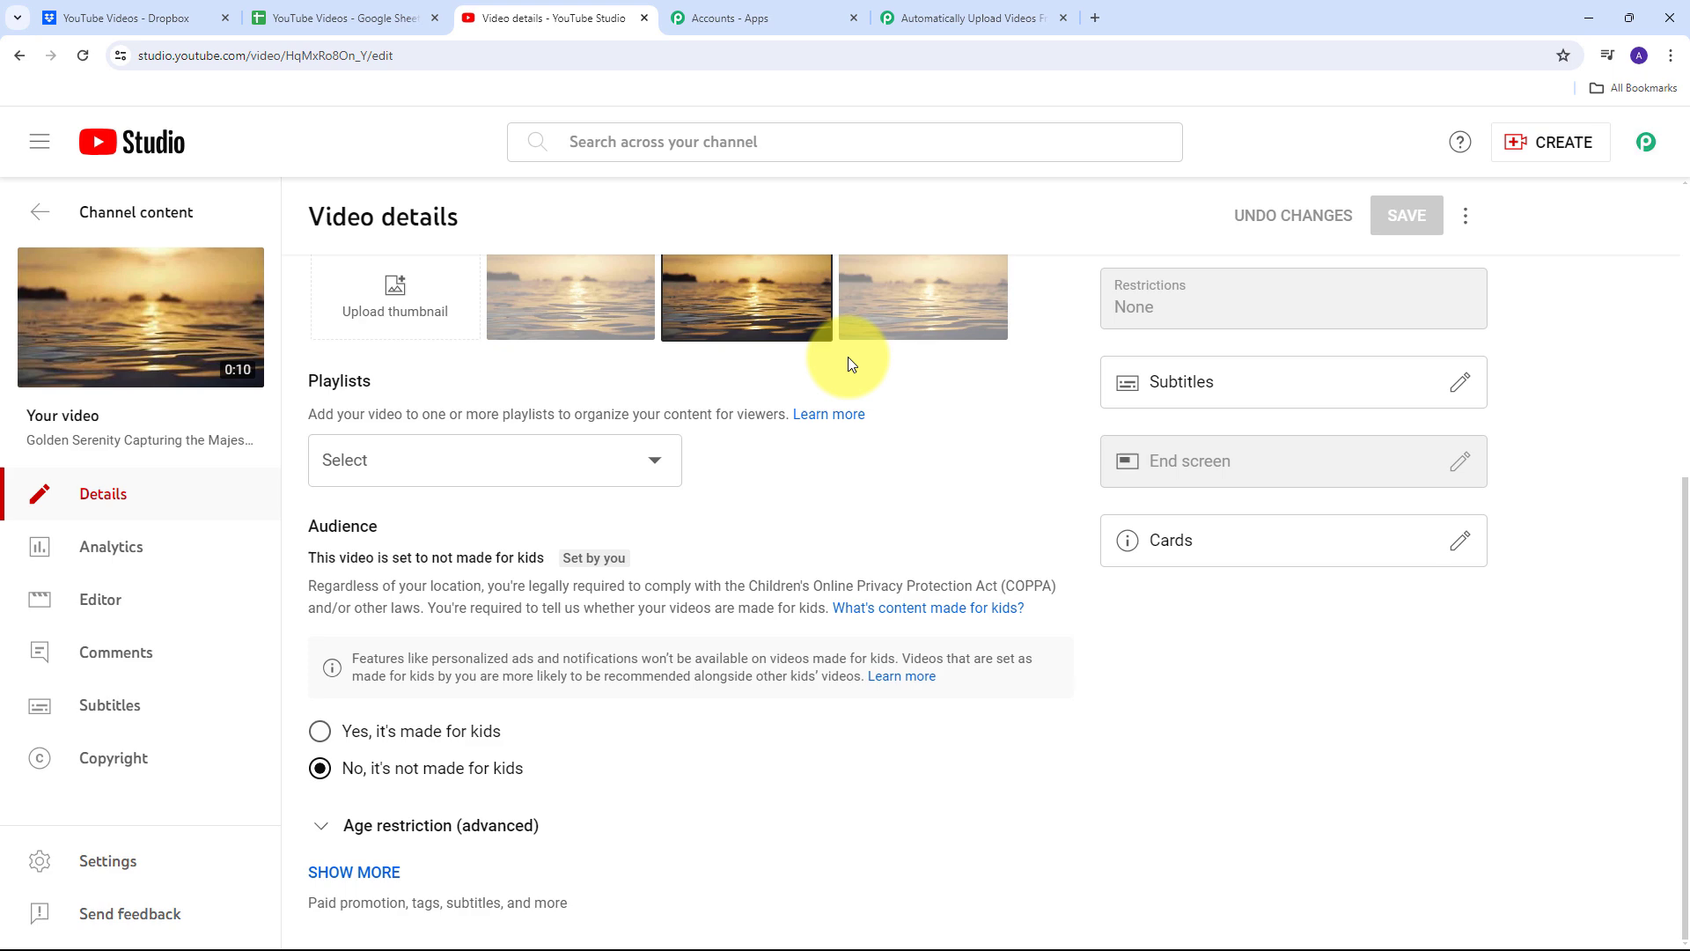
{"action": "left_click", "coordinate": [339, 871]}
{"action": "scroll", "coordinate": [886, 486], "scroll_direction": "down", "scroll_amount": 10}
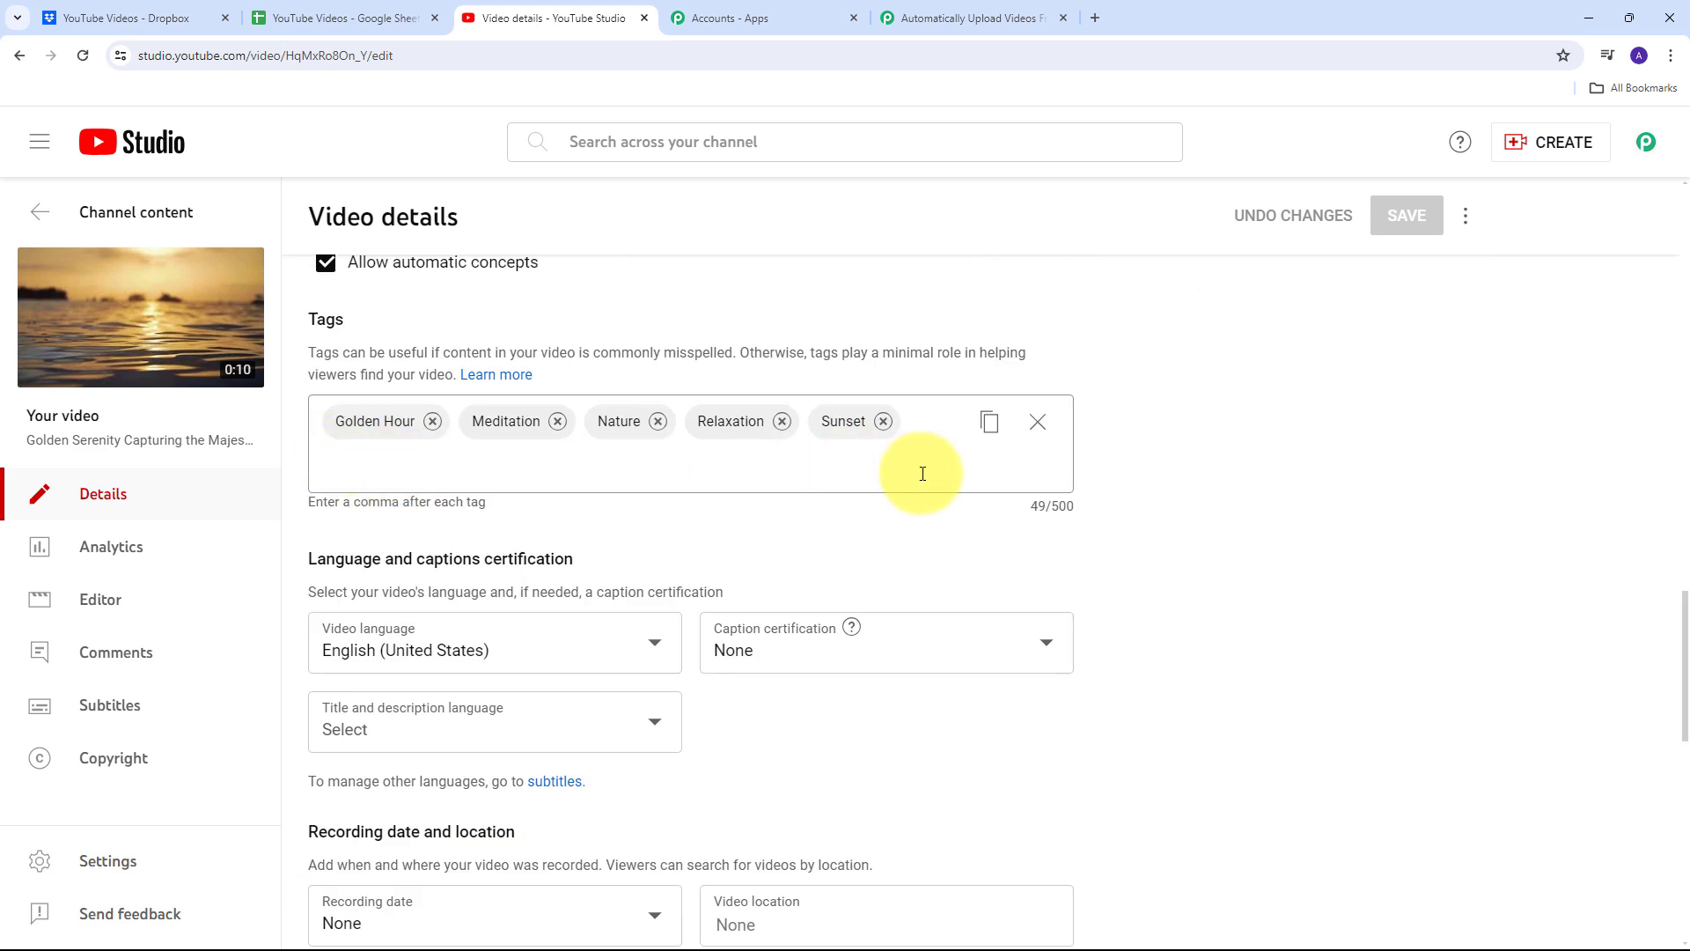
{"action": "scroll", "coordinate": [950, 431], "scroll_direction": "up", "scroll_amount": 15}
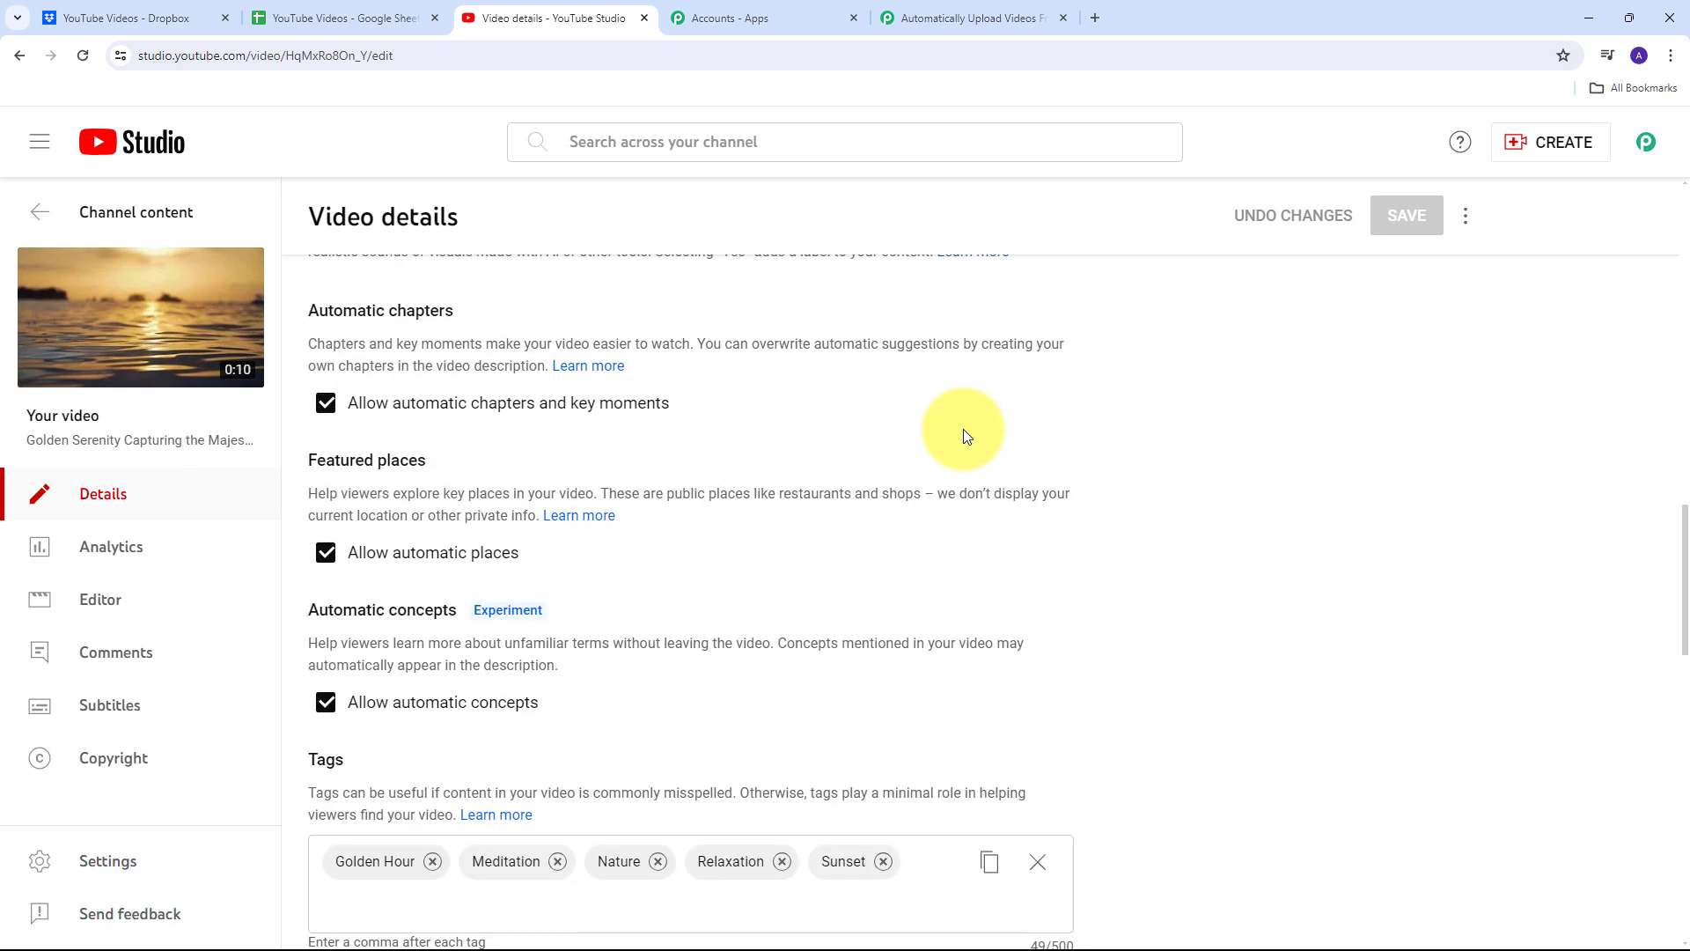
{"action": "scroll", "coordinate": [895, 461], "scroll_direction": "up", "scroll_amount": 2}
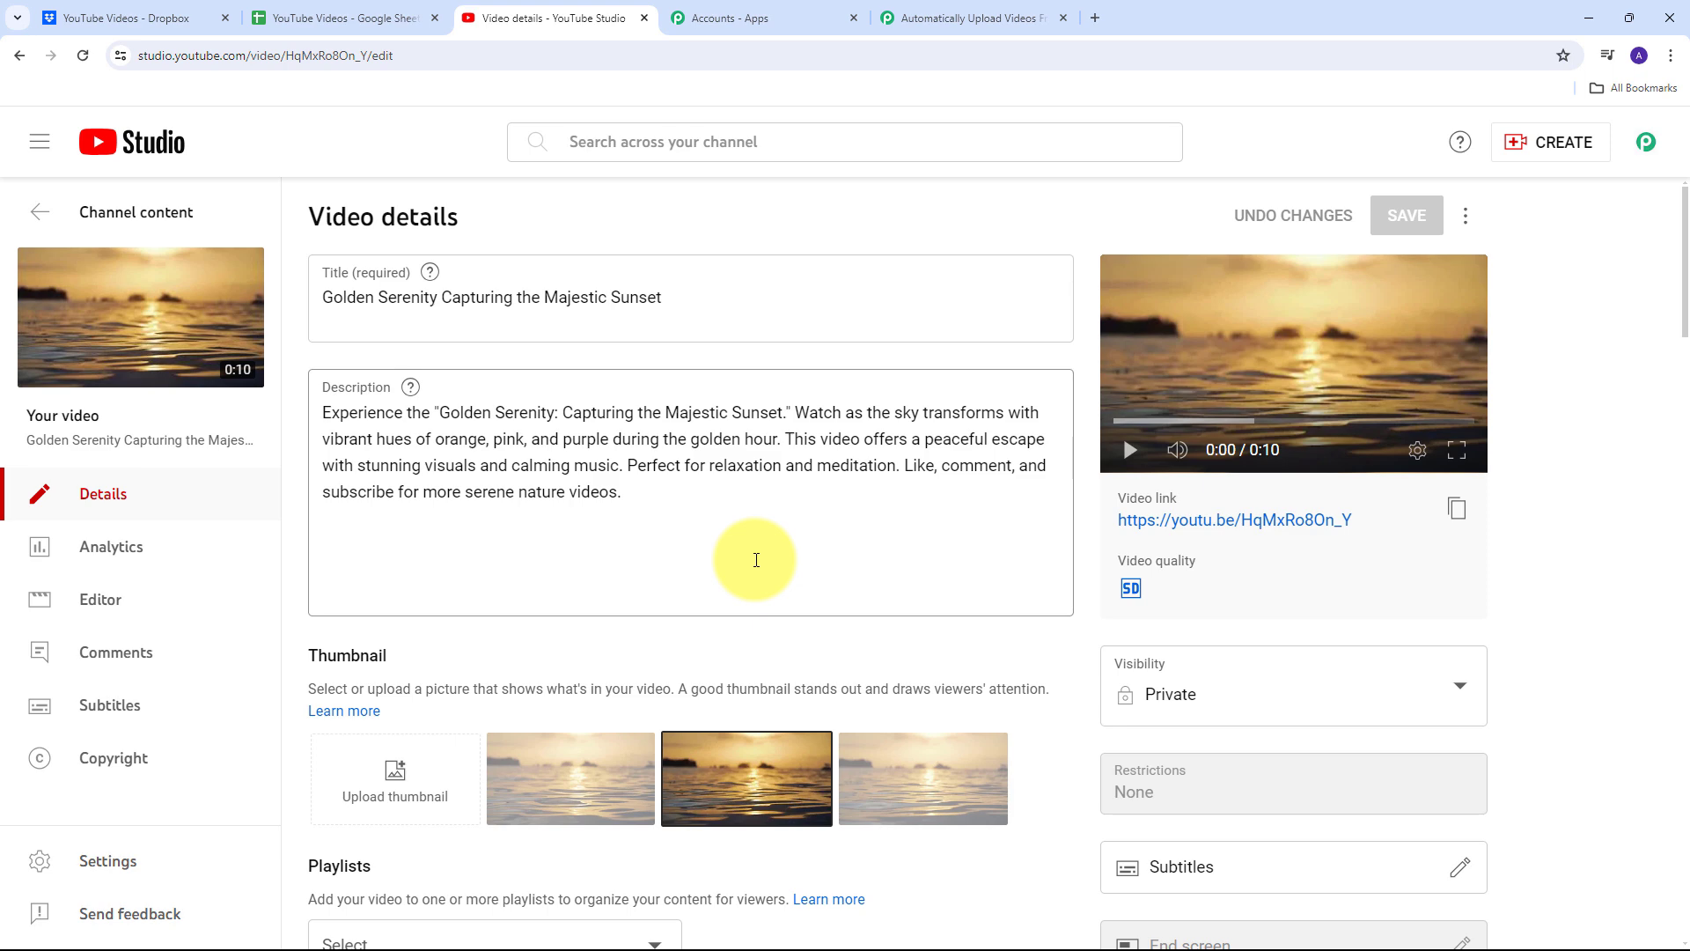
Compare the uploaded video's details with its Google Sheets row and look over the source Dropbox folder.
{"action": "left_click", "coordinate": [132, 17]}
{"action": "left_click", "coordinate": [335, 17]}
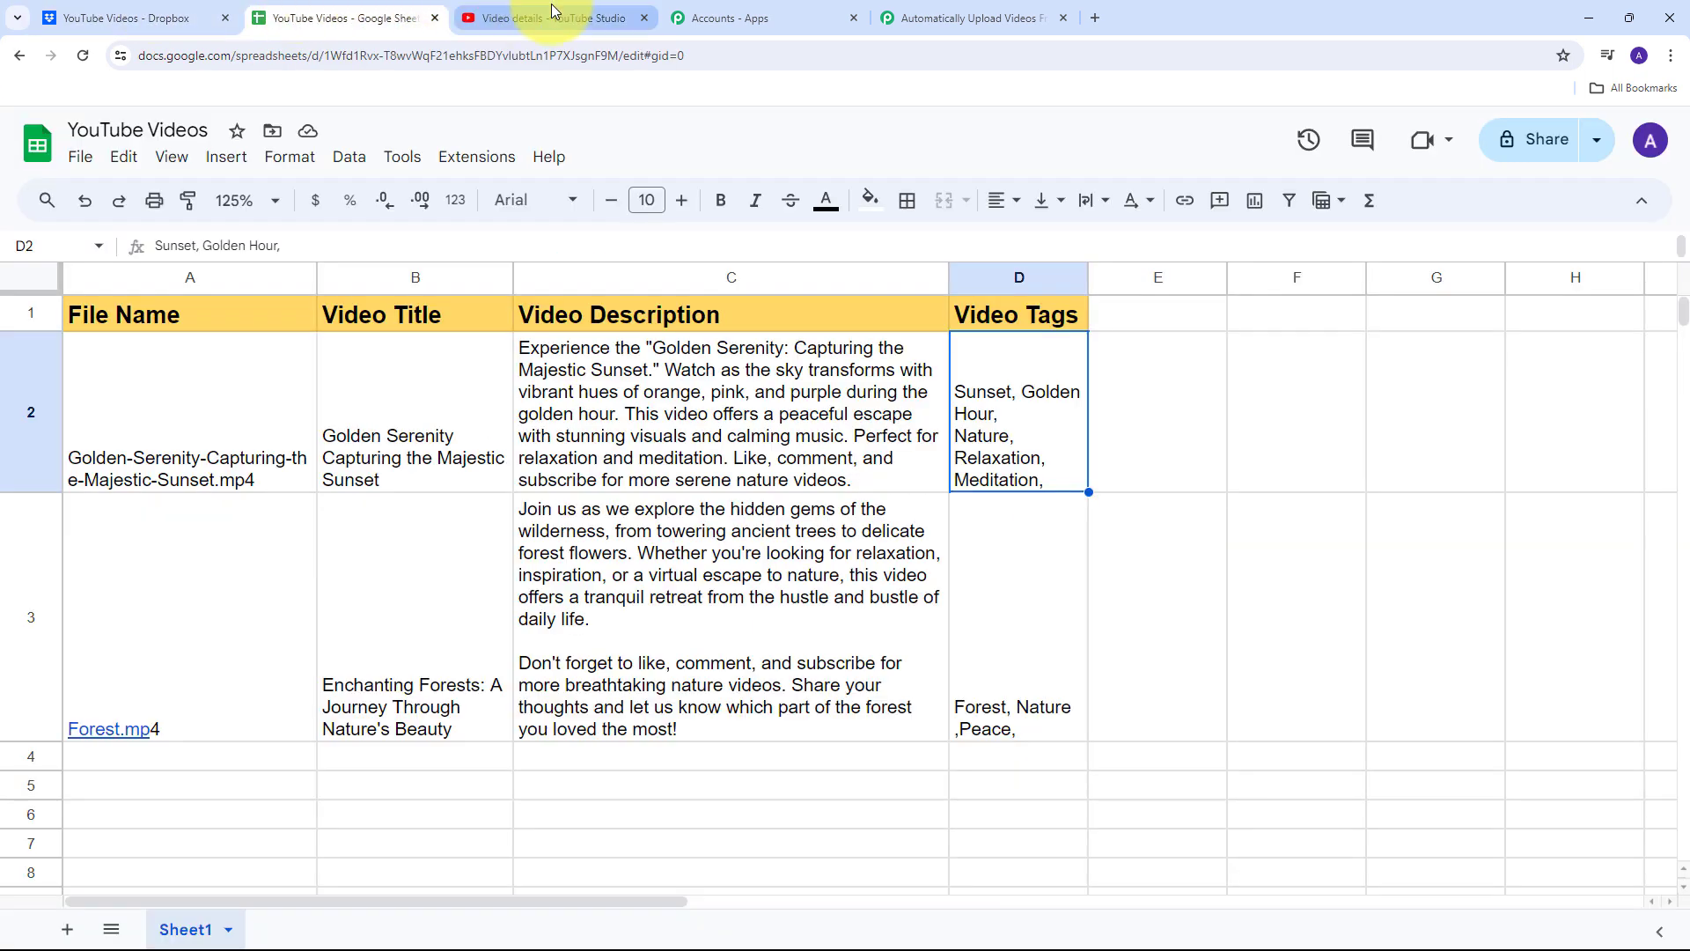
{"action": "left_click", "coordinate": [551, 16]}
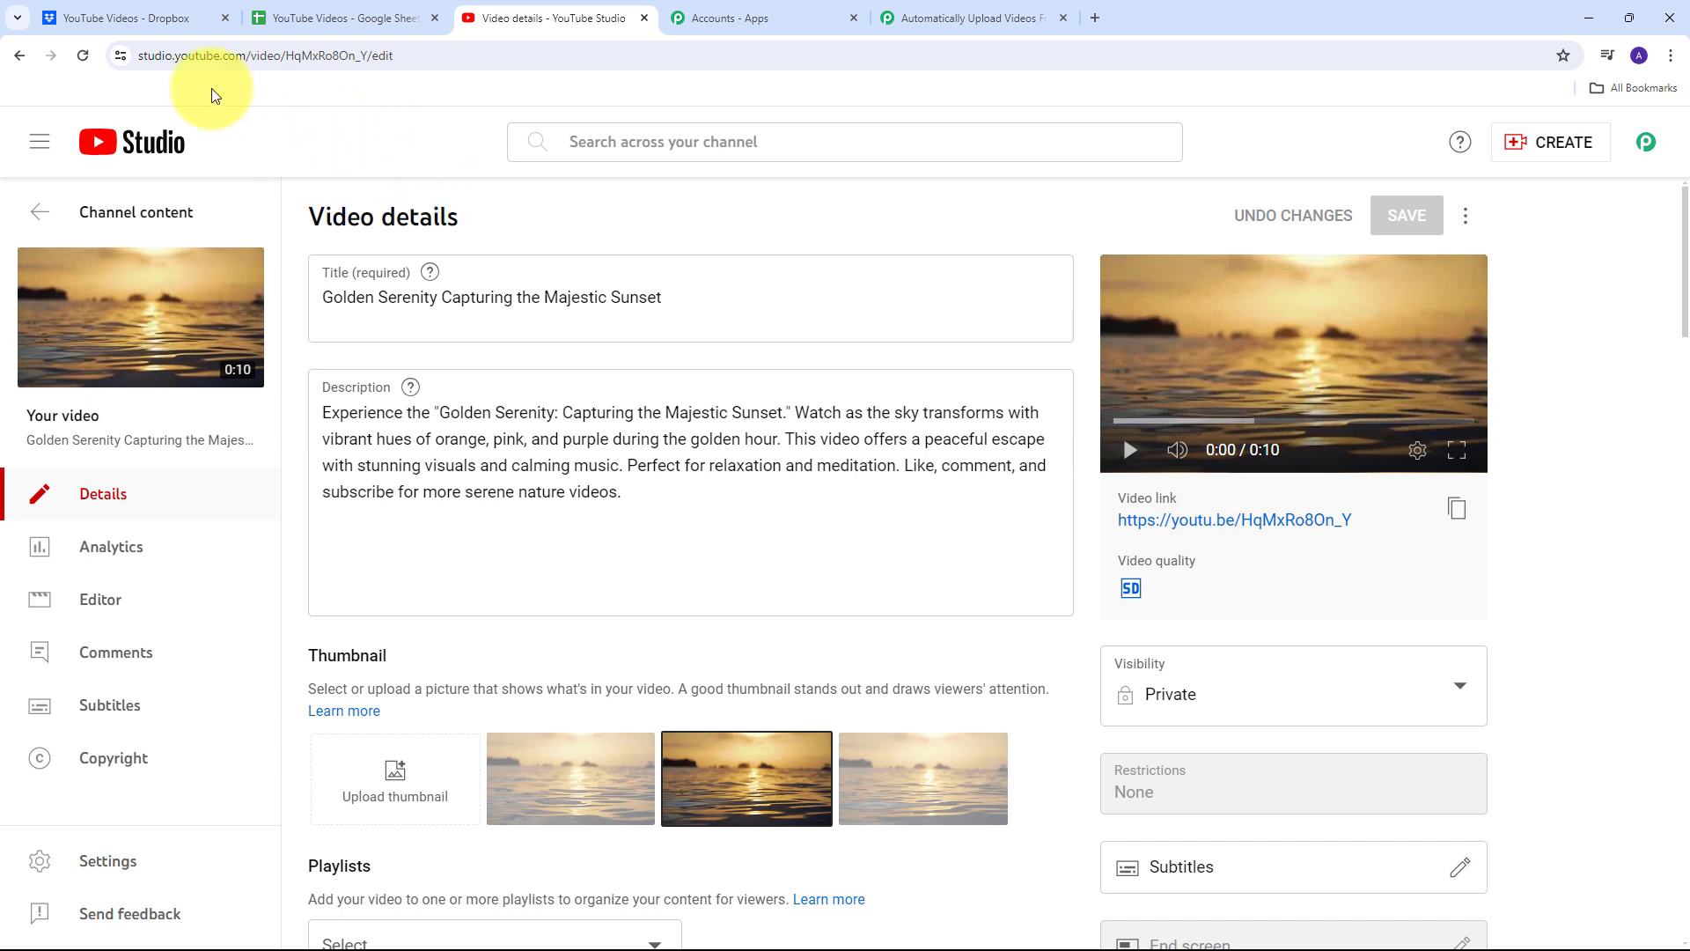
{"action": "left_click", "coordinate": [127, 18]}
{"action": "left_click", "coordinate": [351, 16]}
{"action": "left_click", "coordinate": [539, 18]}
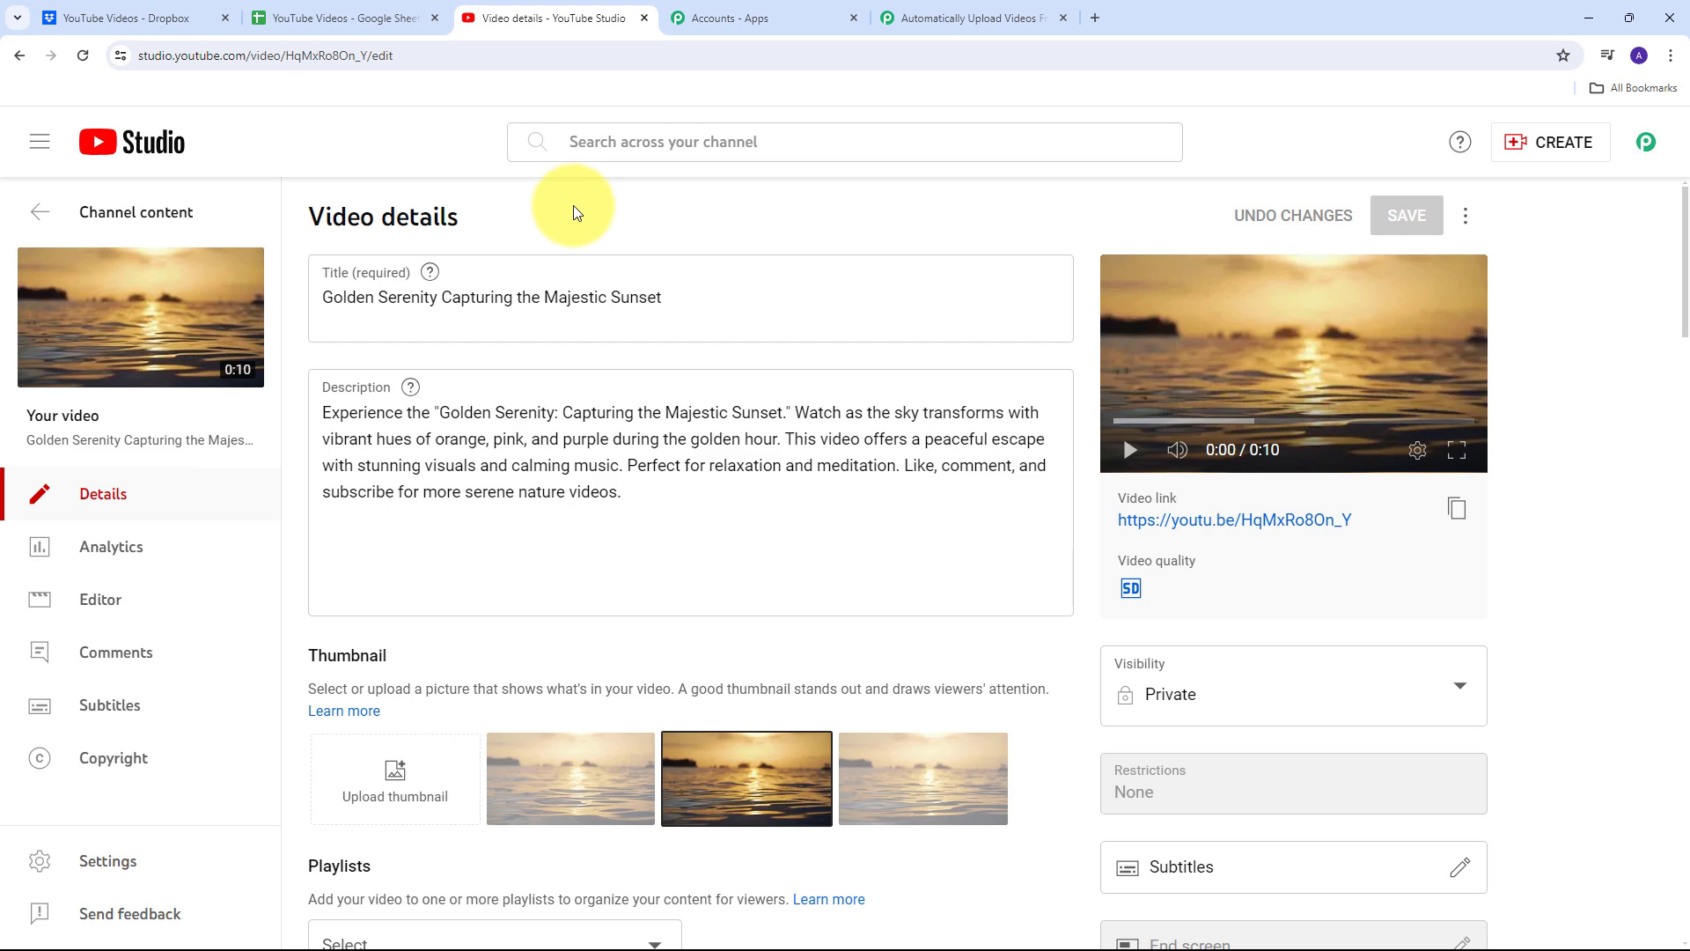
Return to Pabbly Connect and review the whole workflow from the Dropbox trigger through the YouTube upload status action.
{"action": "left_click", "coordinate": [968, 17]}
{"action": "scroll", "coordinate": [341, 461], "scroll_direction": "up", "scroll_amount": 15}
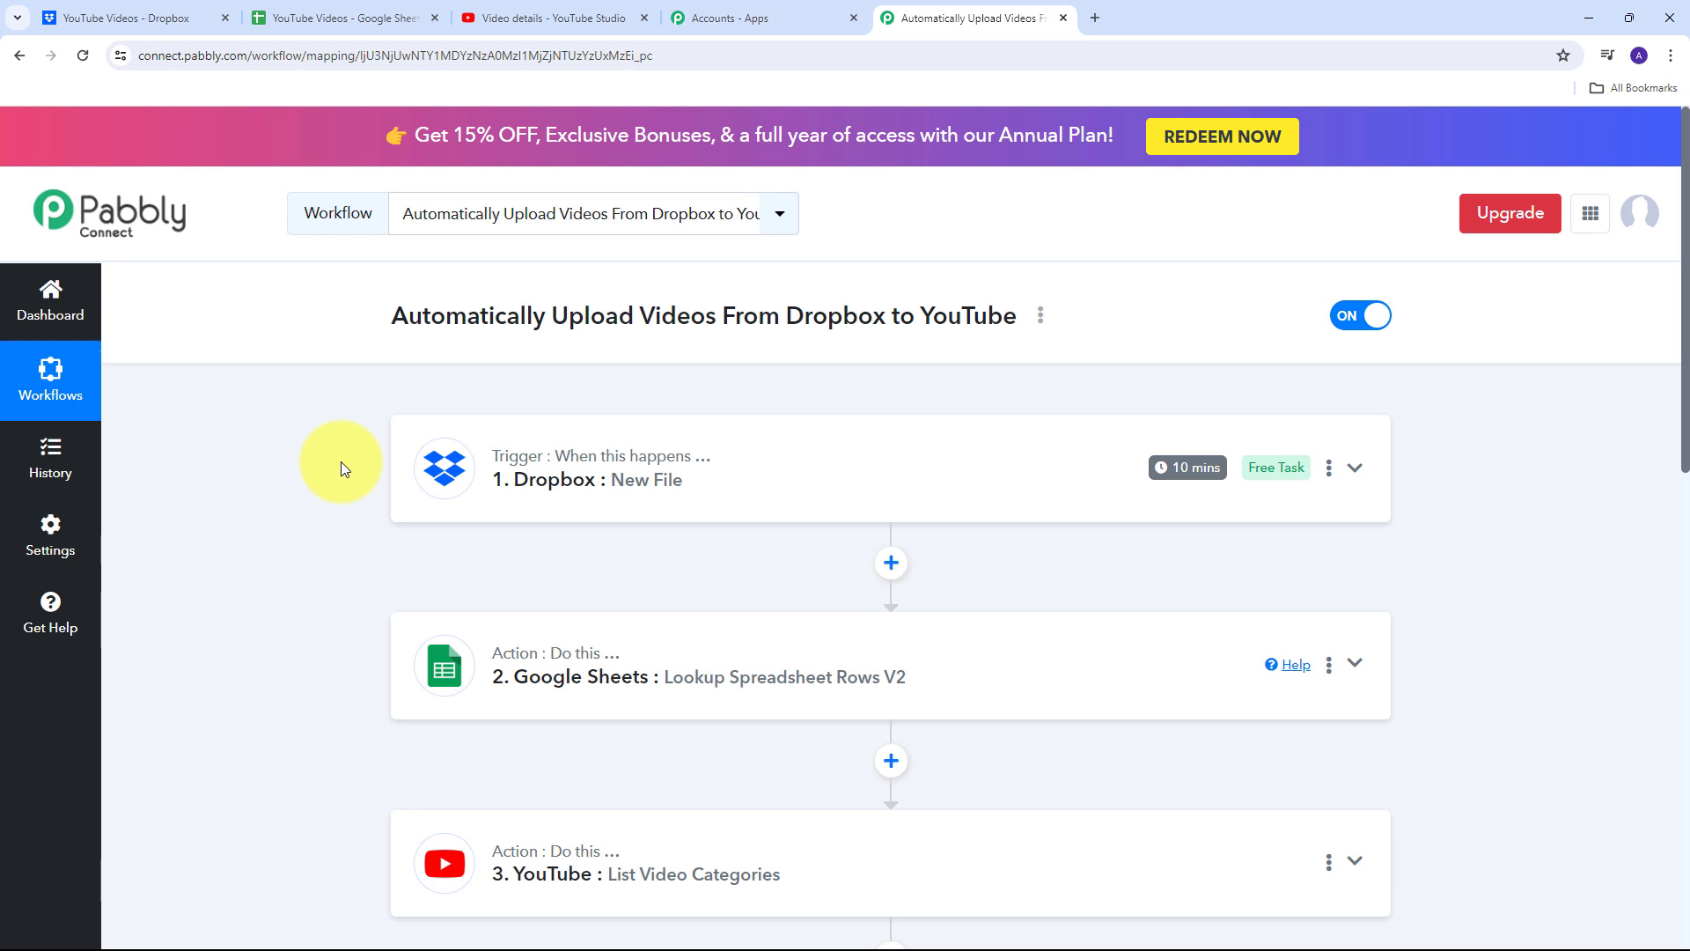
{"action": "scroll", "coordinate": [340, 461], "scroll_direction": "down", "scroll_amount": 1}
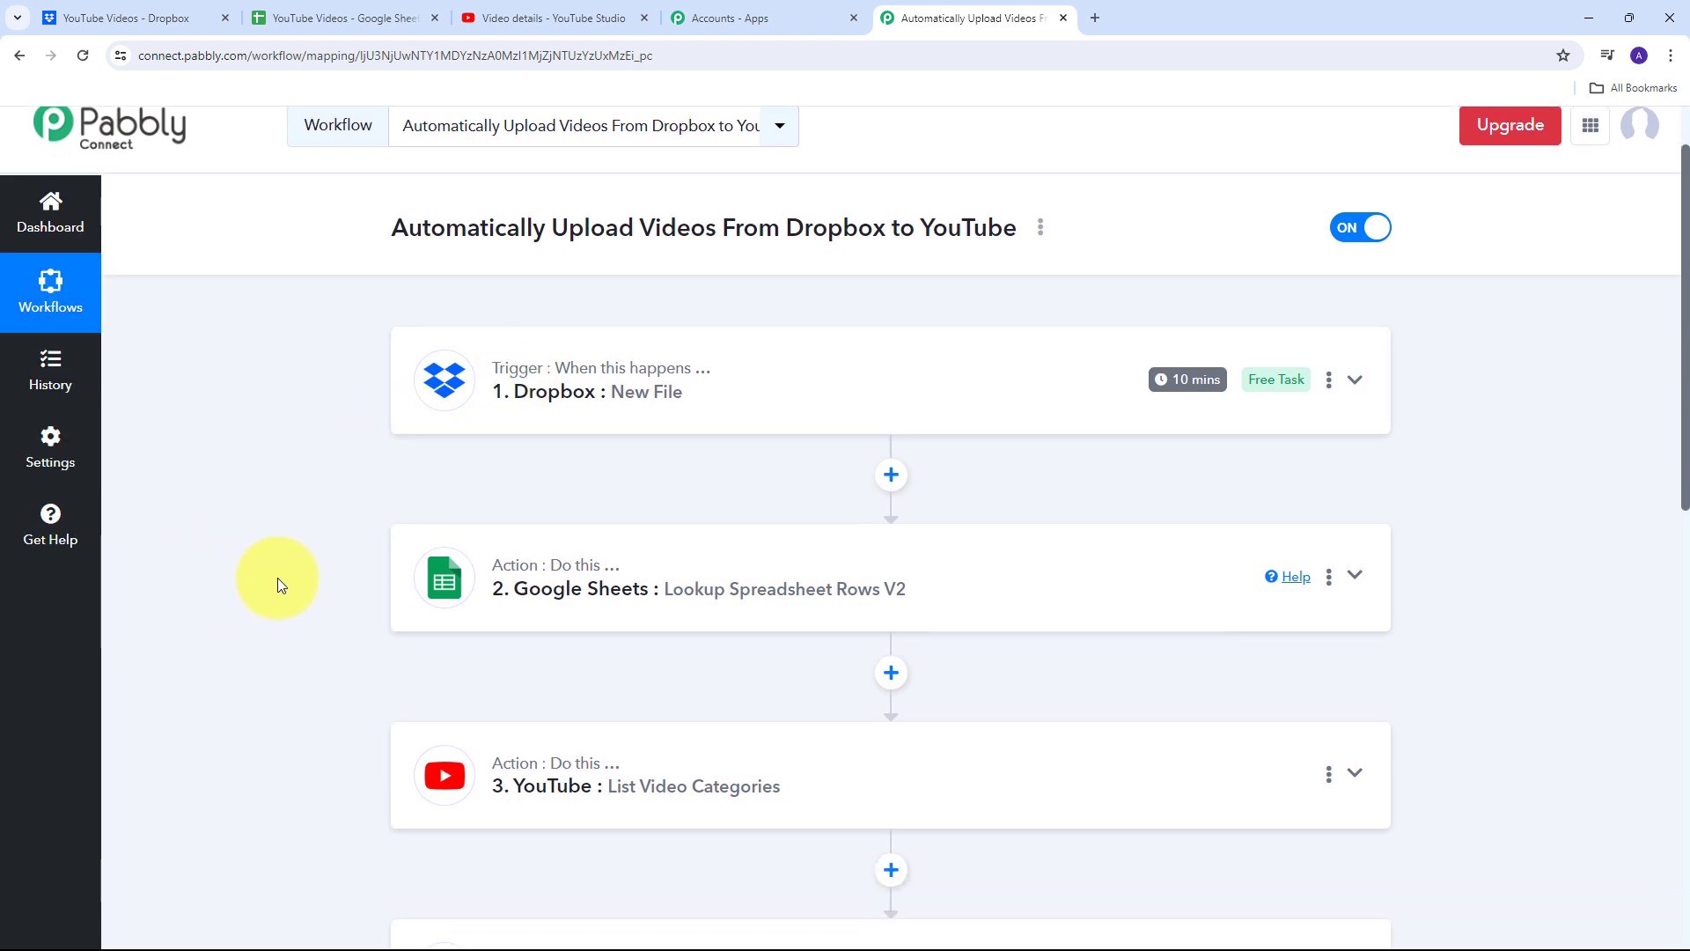
{"action": "scroll", "coordinate": [342, 315], "scroll_direction": "up", "scroll_amount": 1}
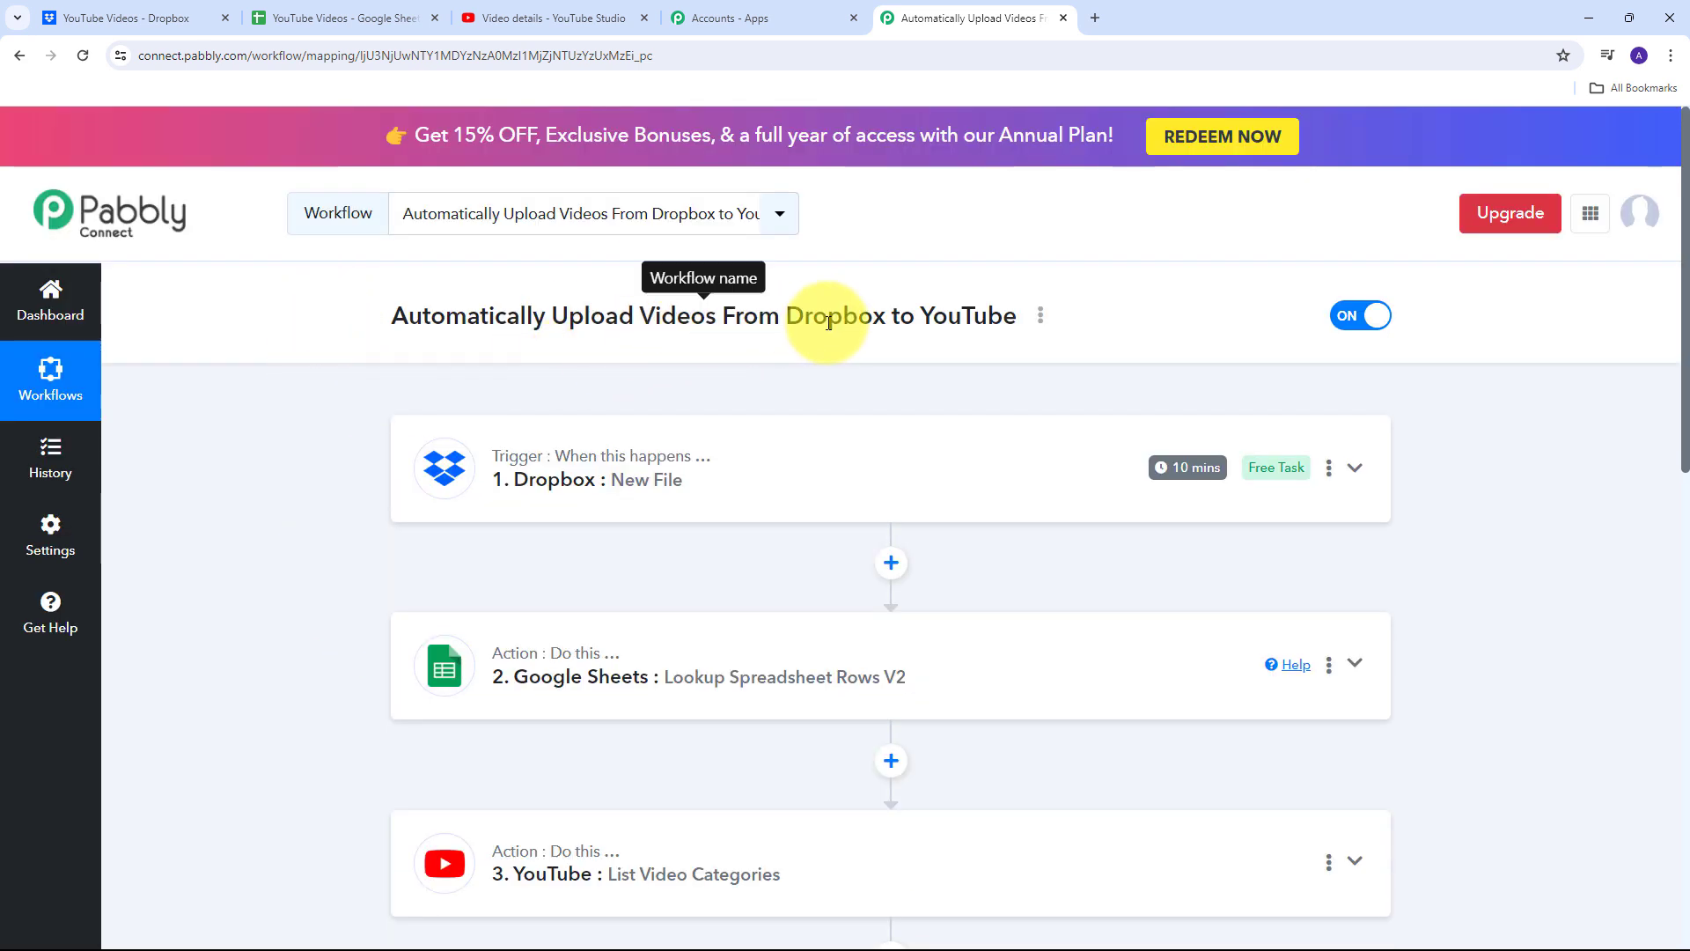
{"action": "scroll", "coordinate": [366, 314], "scroll_direction": "down", "scroll_amount": 2}
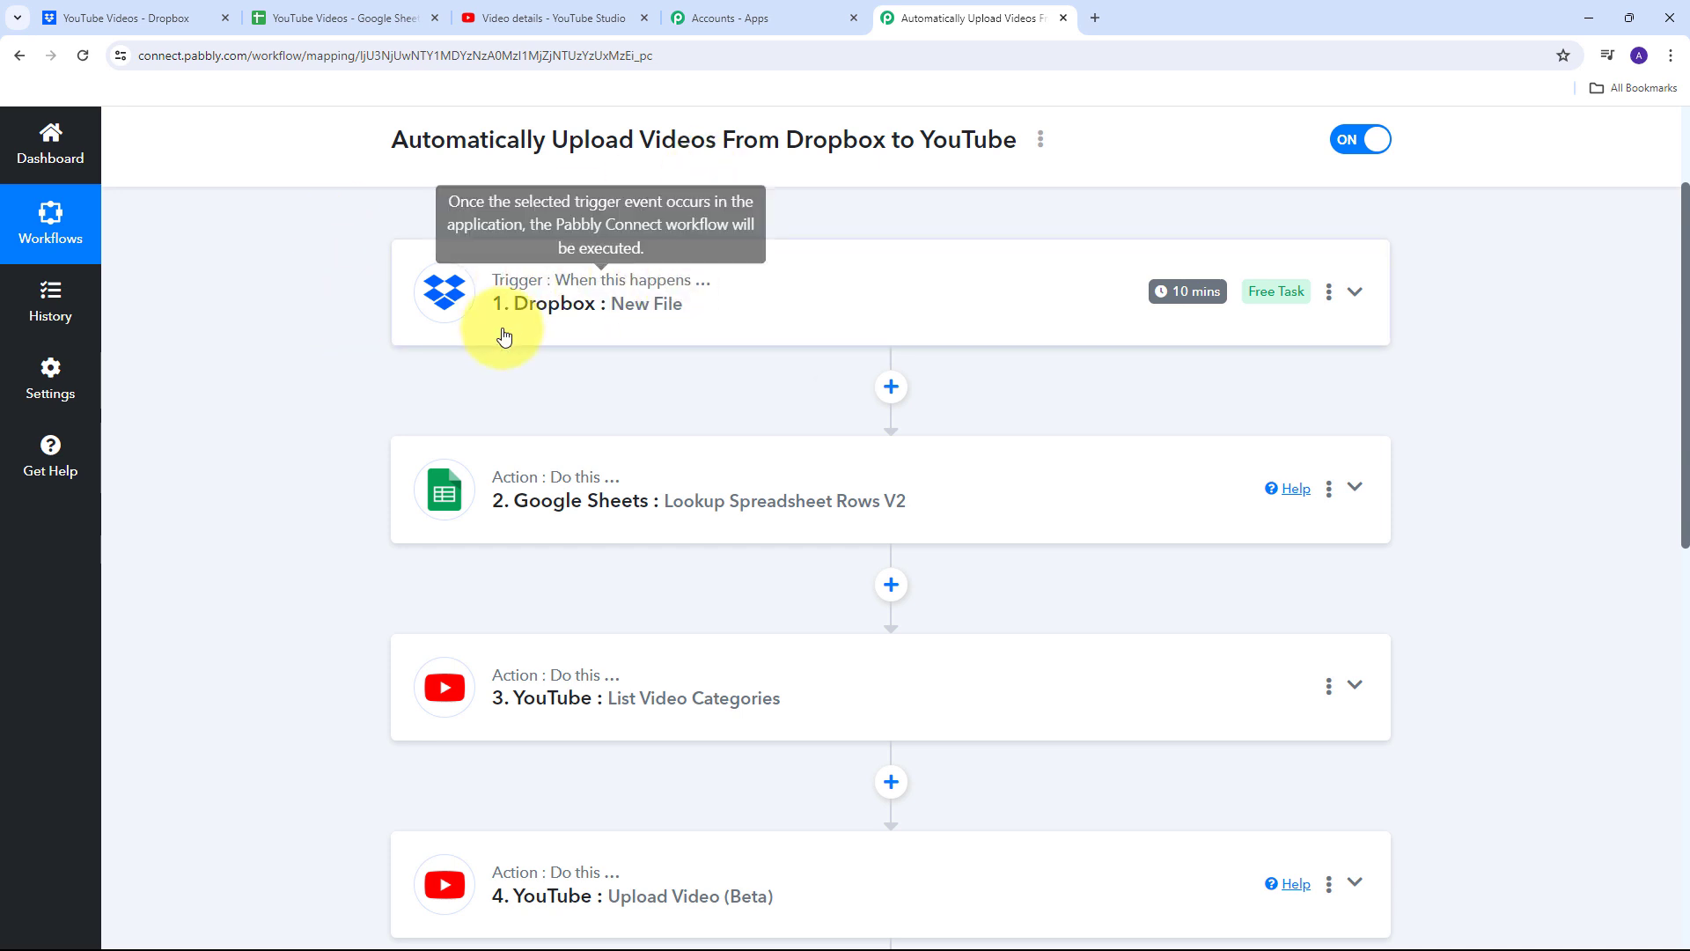
{"action": "mouse_move", "coordinate": [521, 283]}
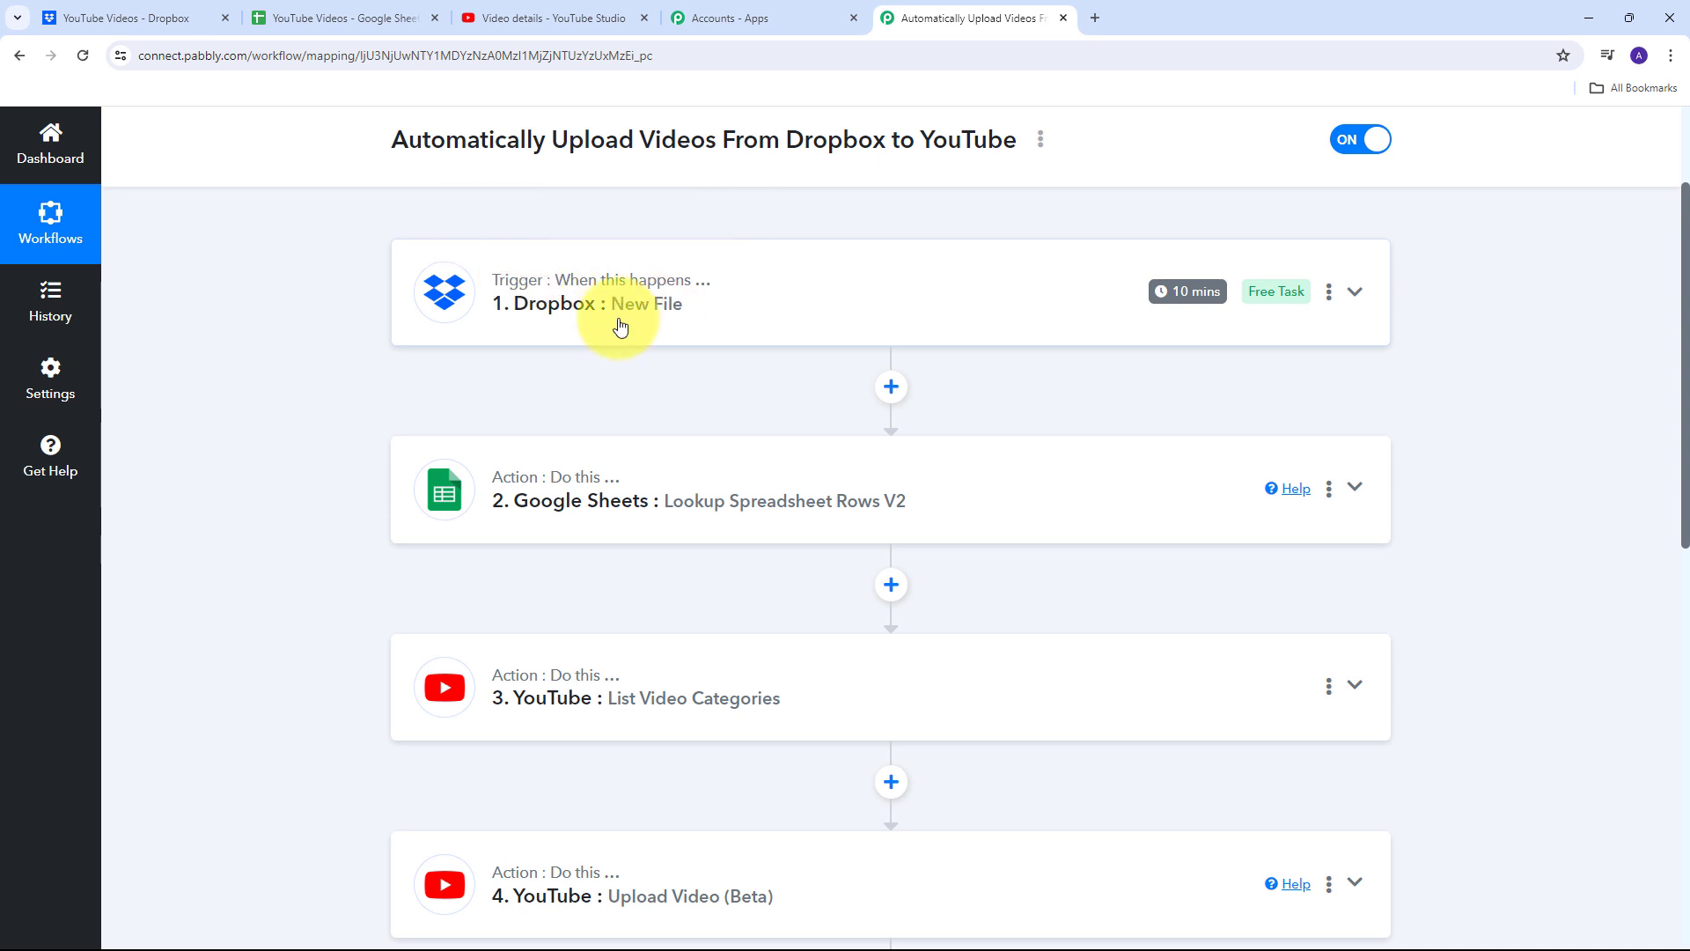
{"action": "scroll", "coordinate": [366, 220], "scroll_direction": "down", "scroll_amount": 2}
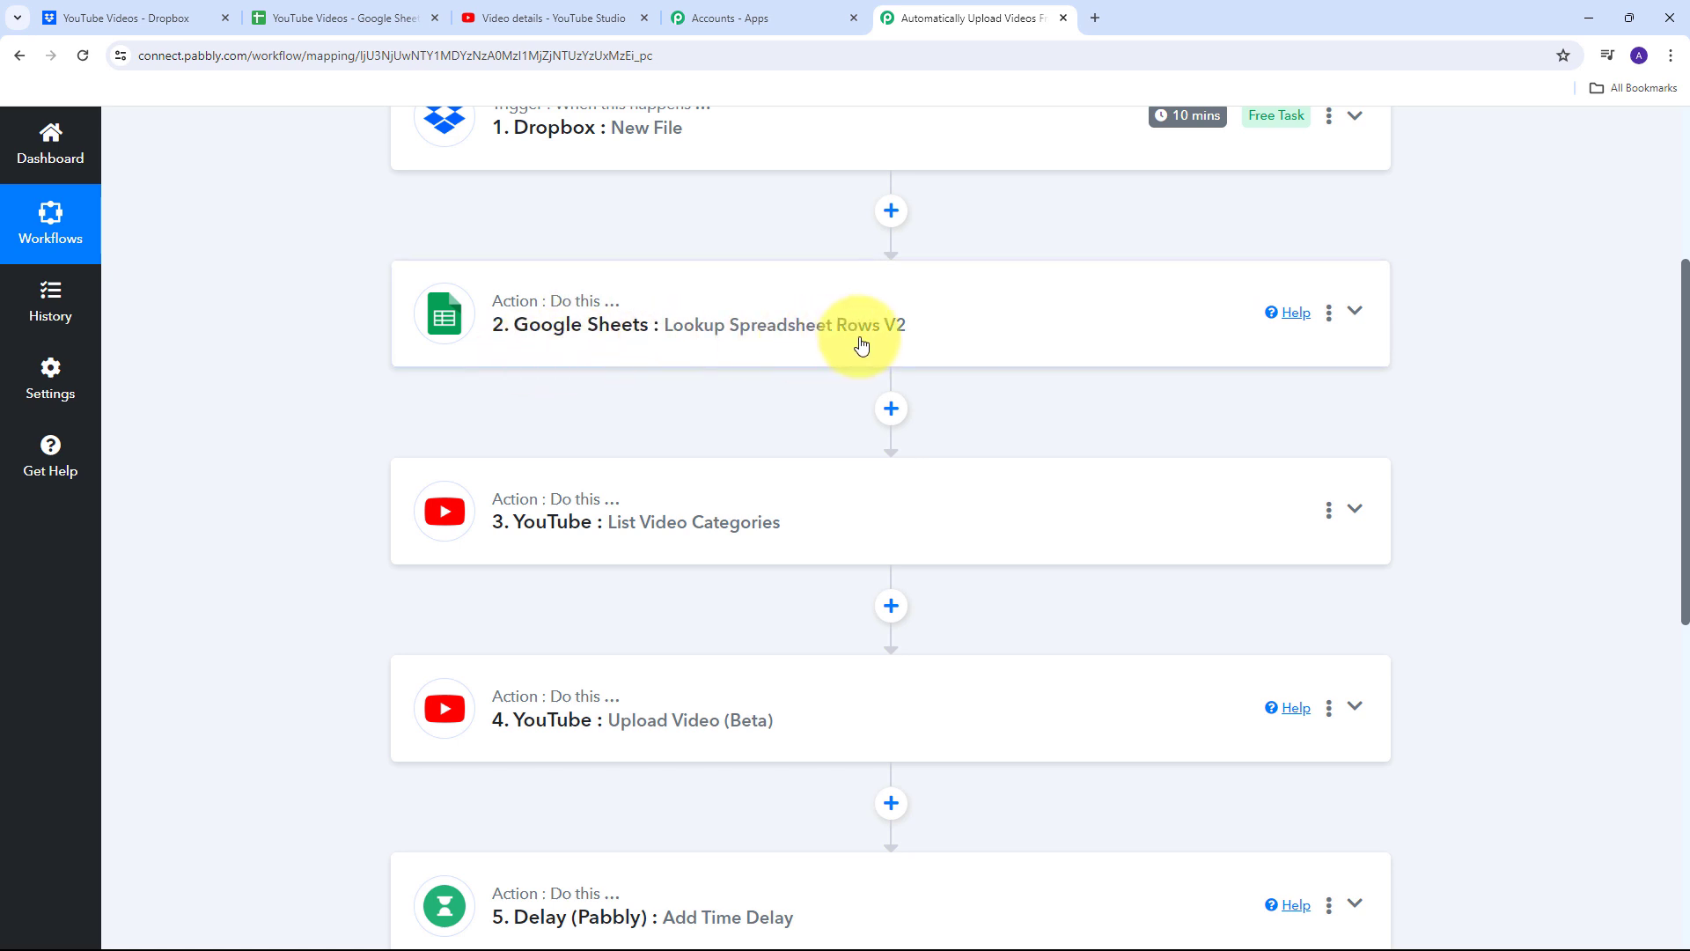
{"action": "scroll", "coordinate": [288, 293], "scroll_direction": "down", "scroll_amount": 2}
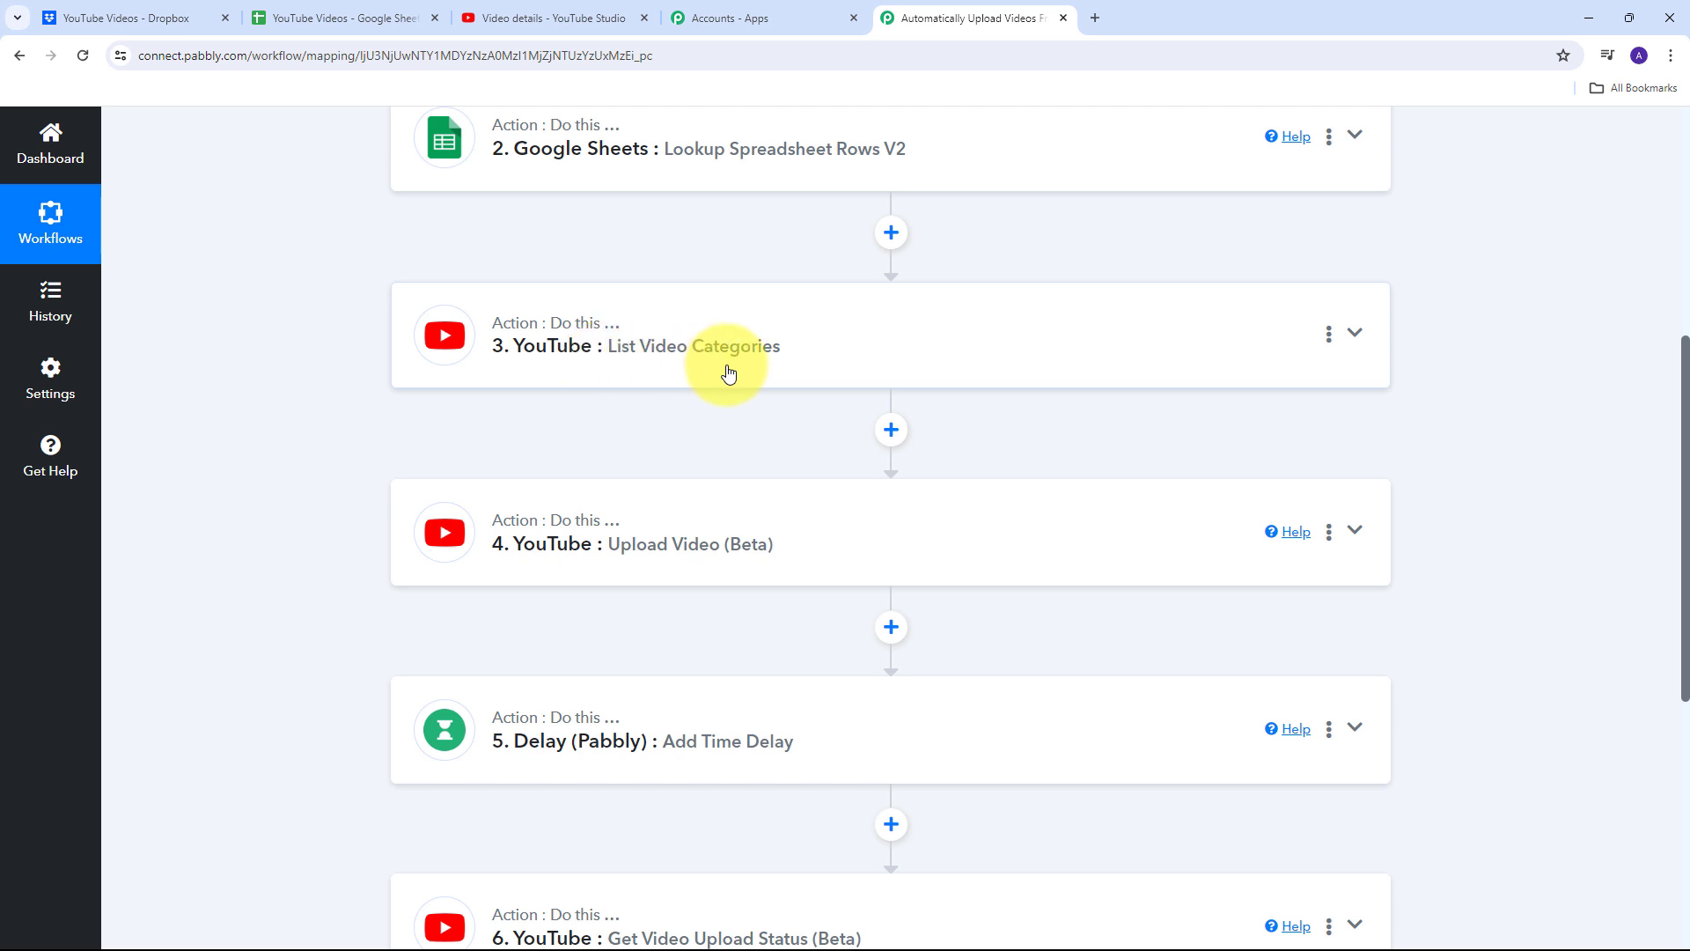
{"action": "scroll", "coordinate": [690, 355], "scroll_direction": "down", "scroll_amount": 2}
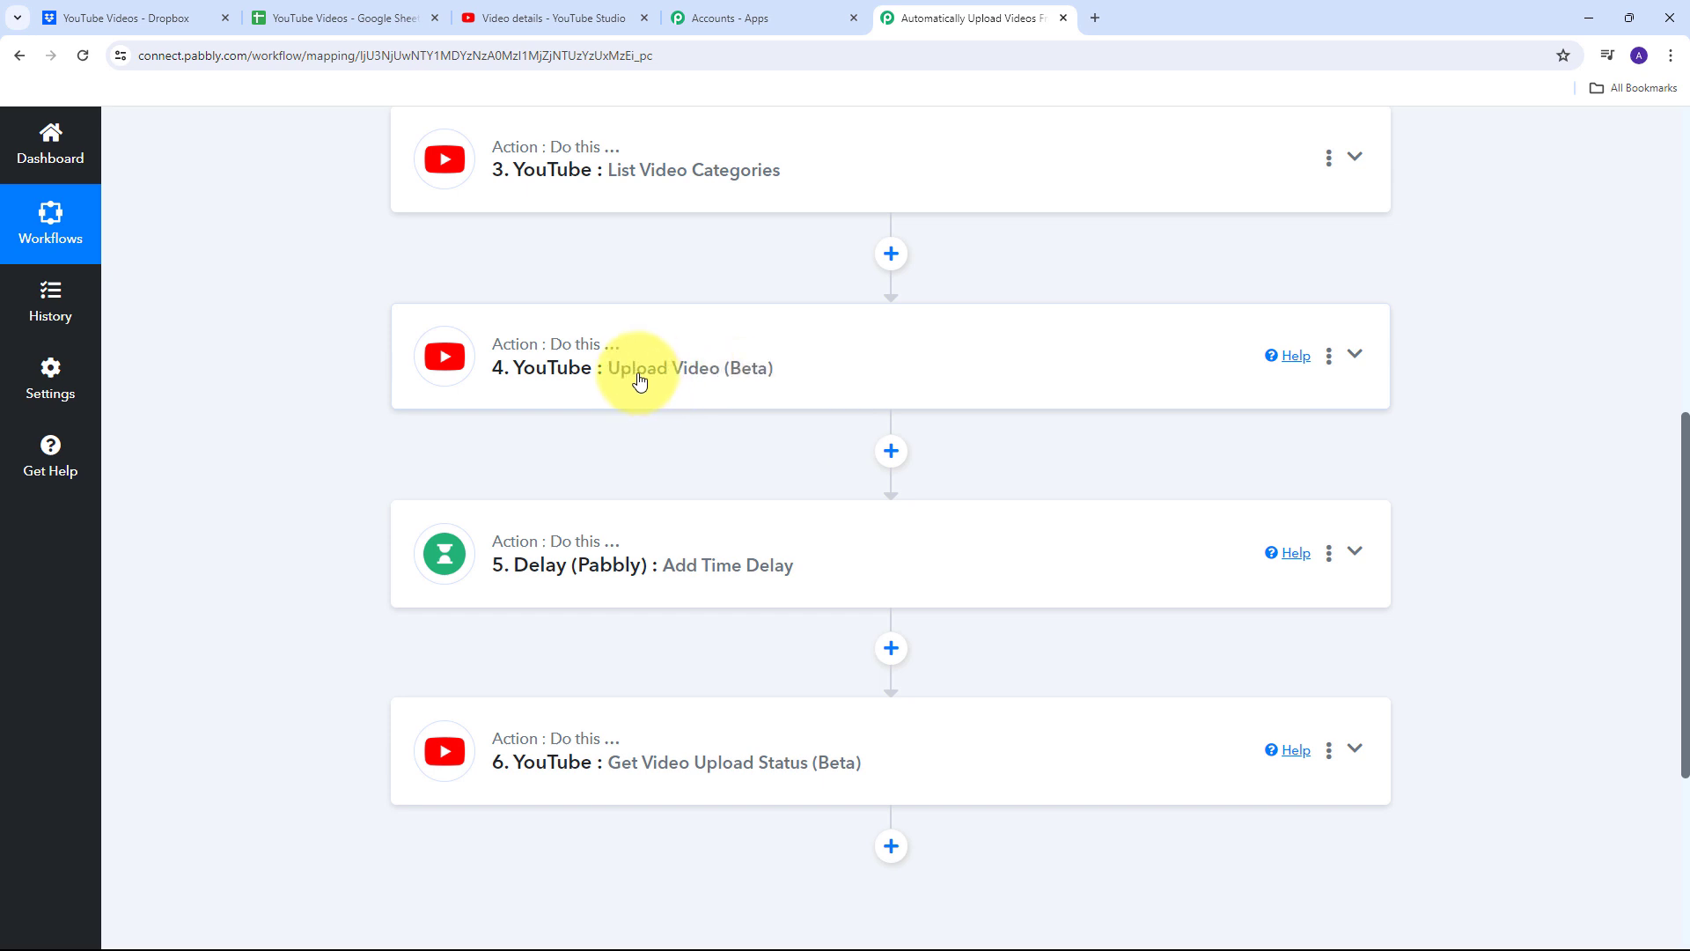
{"action": "scroll", "coordinate": [528, 377], "scroll_direction": "down", "scroll_amount": 1}
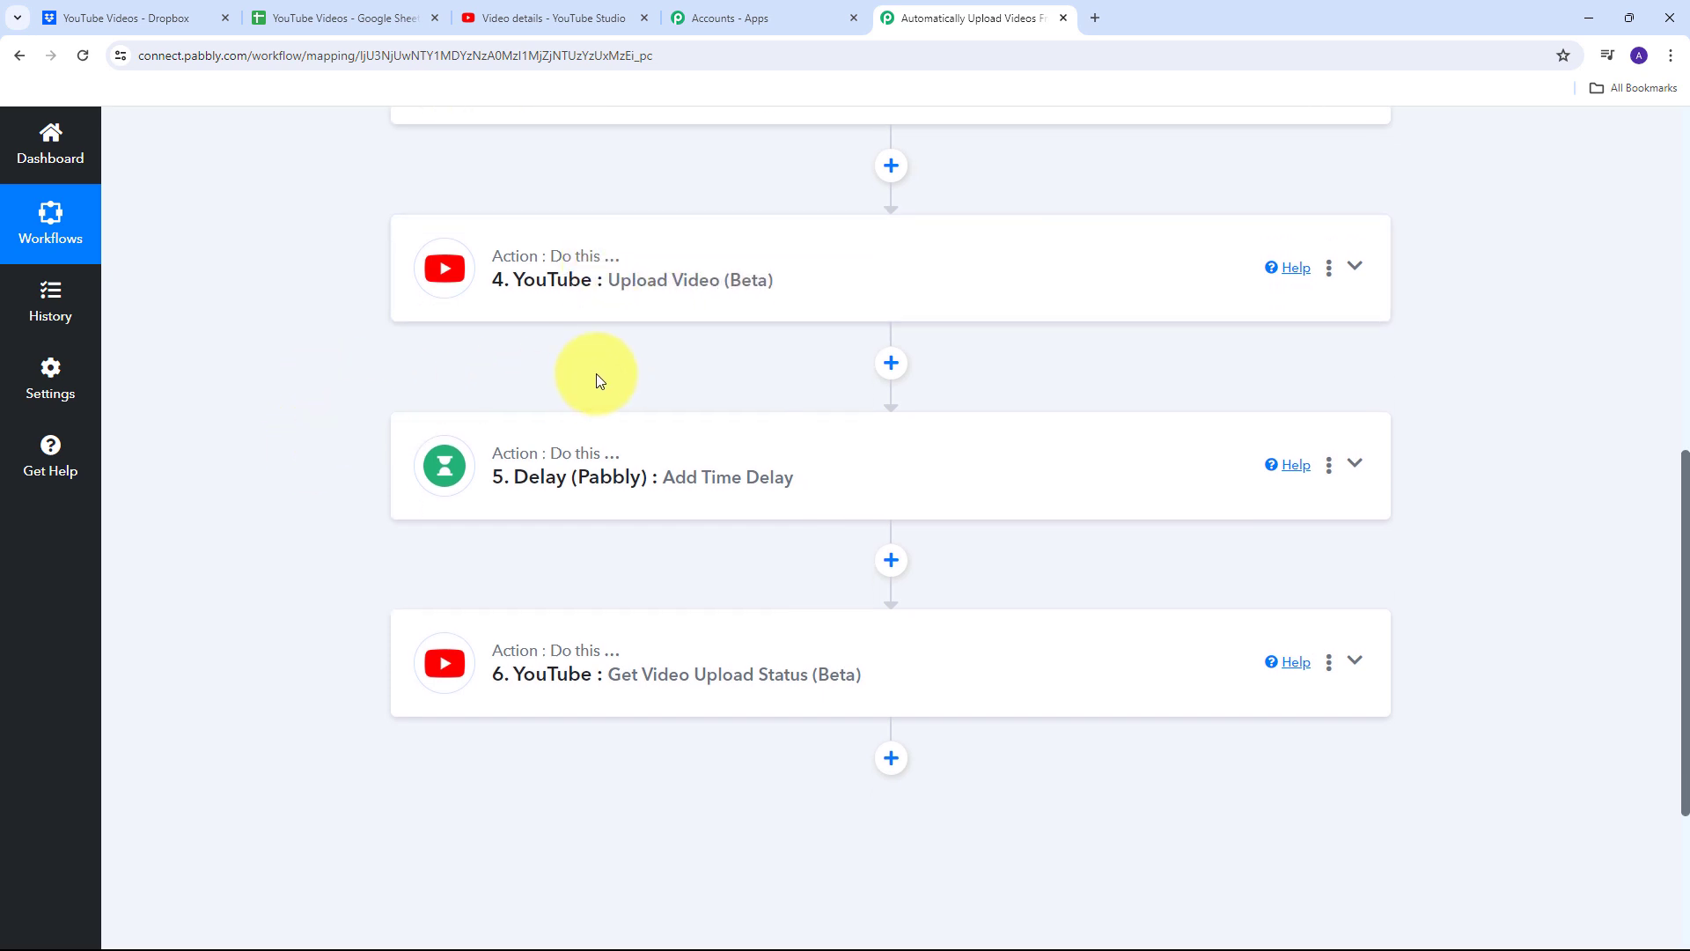
{"action": "scroll", "coordinate": [427, 390], "scroll_direction": "down", "scroll_amount": 2}
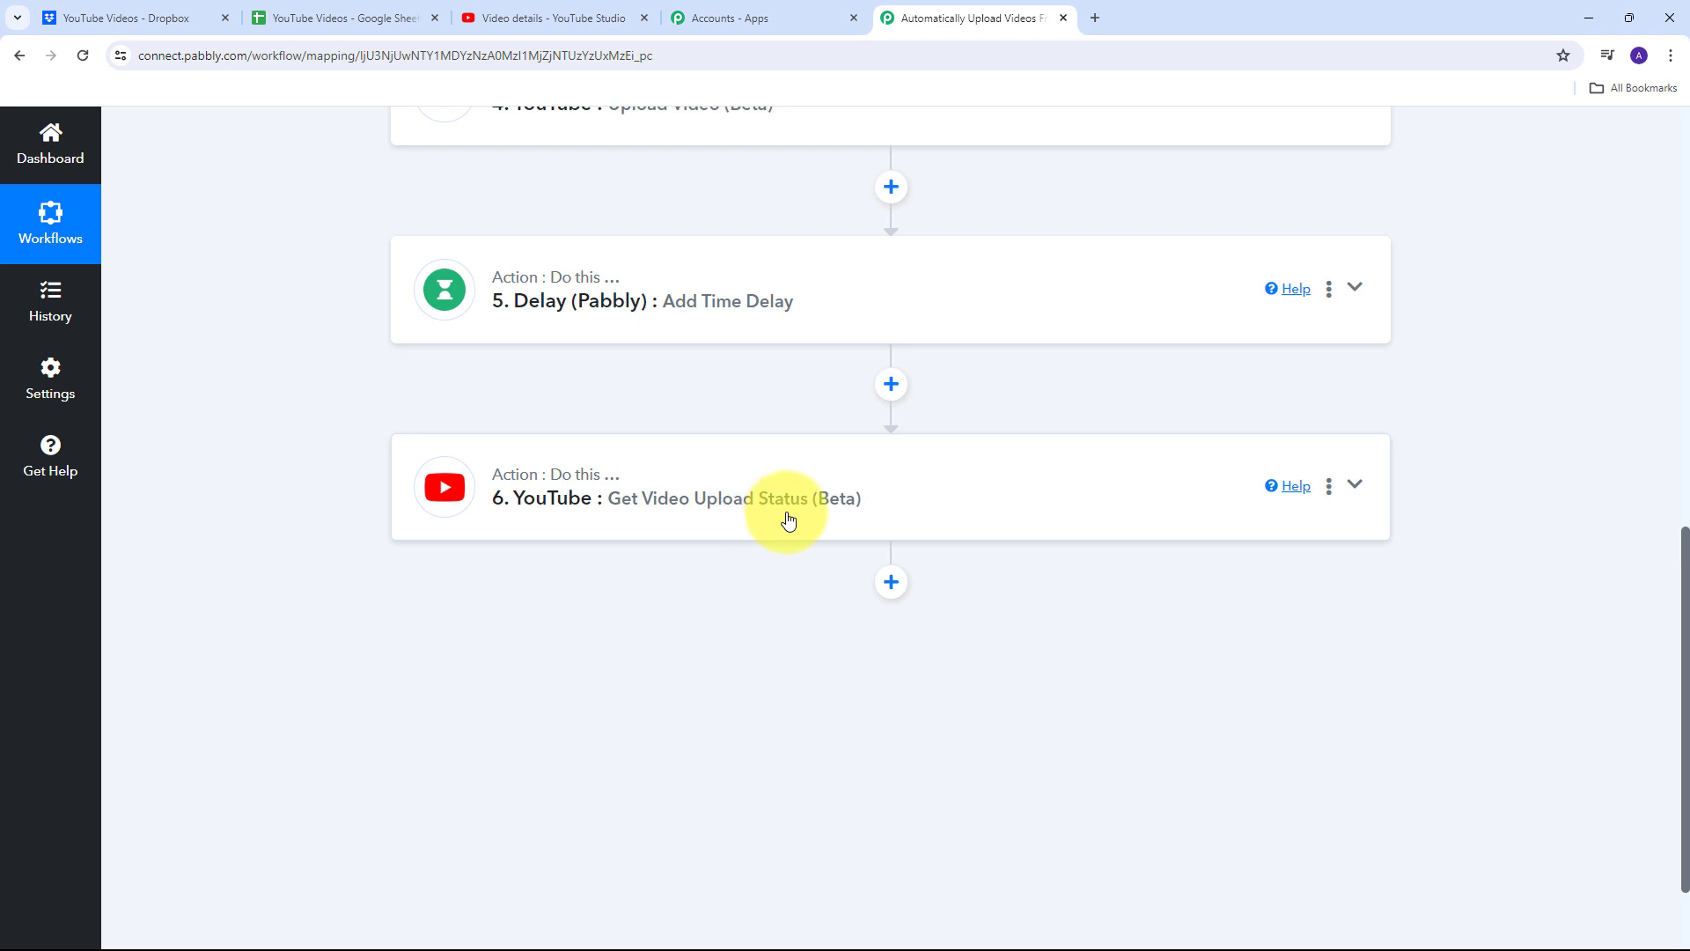
{"action": "scroll", "coordinate": [483, 532], "scroll_direction": "up", "scroll_amount": 10}
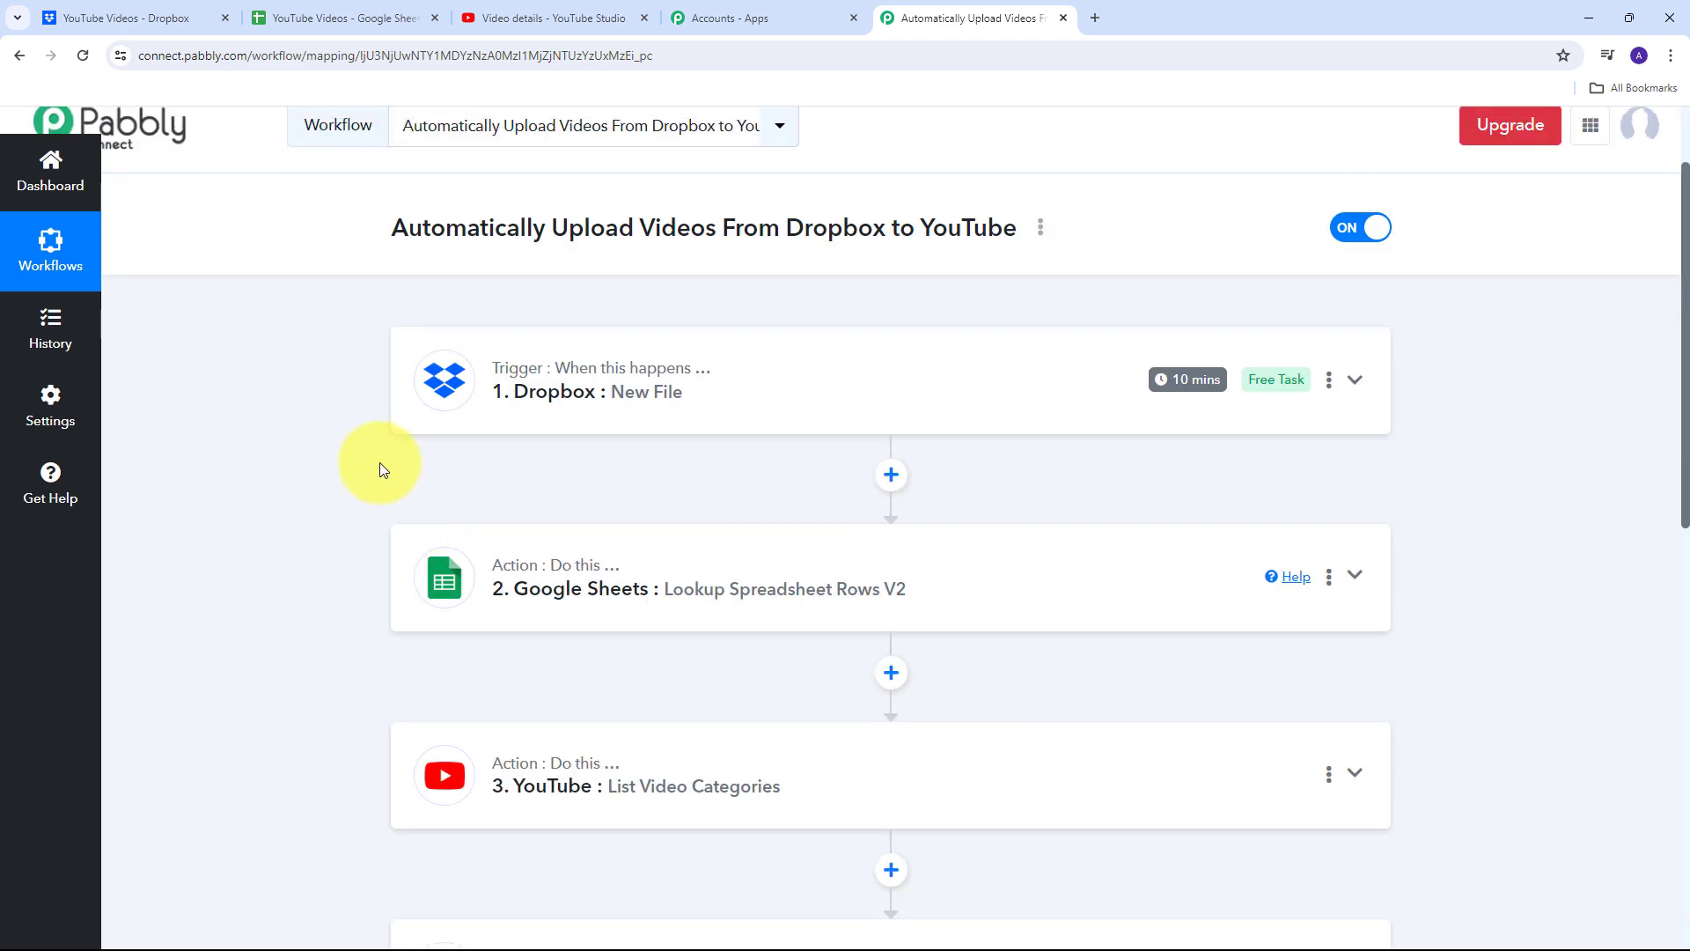